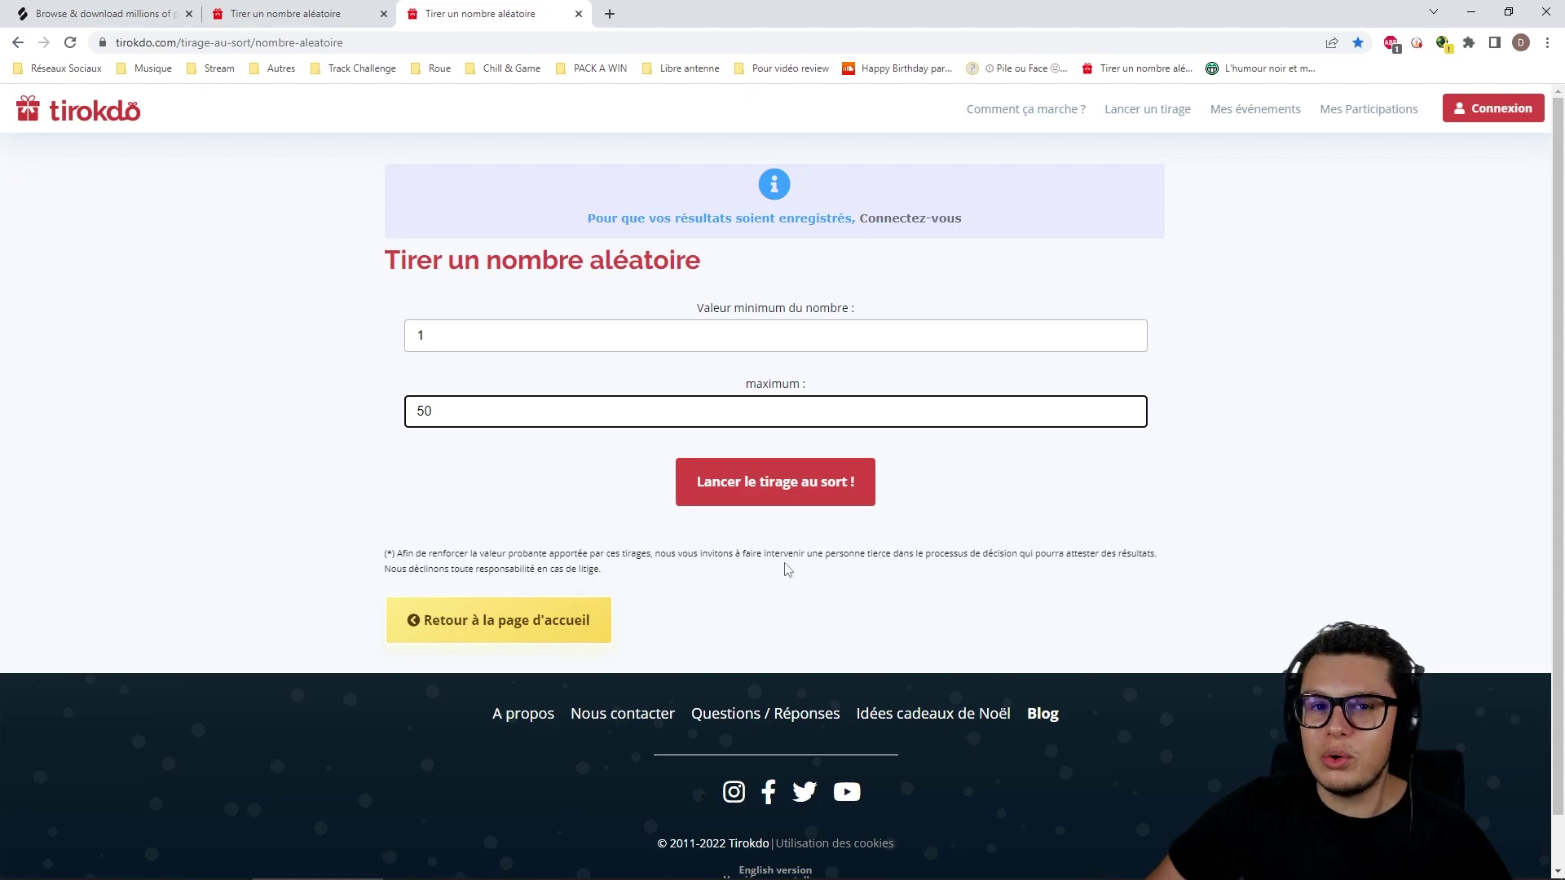
- Draw a random number between 1 and 50, and preview the sample VOX_GLX_174_vocal_phrase_wet_try_to_keep_up_F.wav in the sample library
{"action": "left_click", "coordinate": [792, 492]}
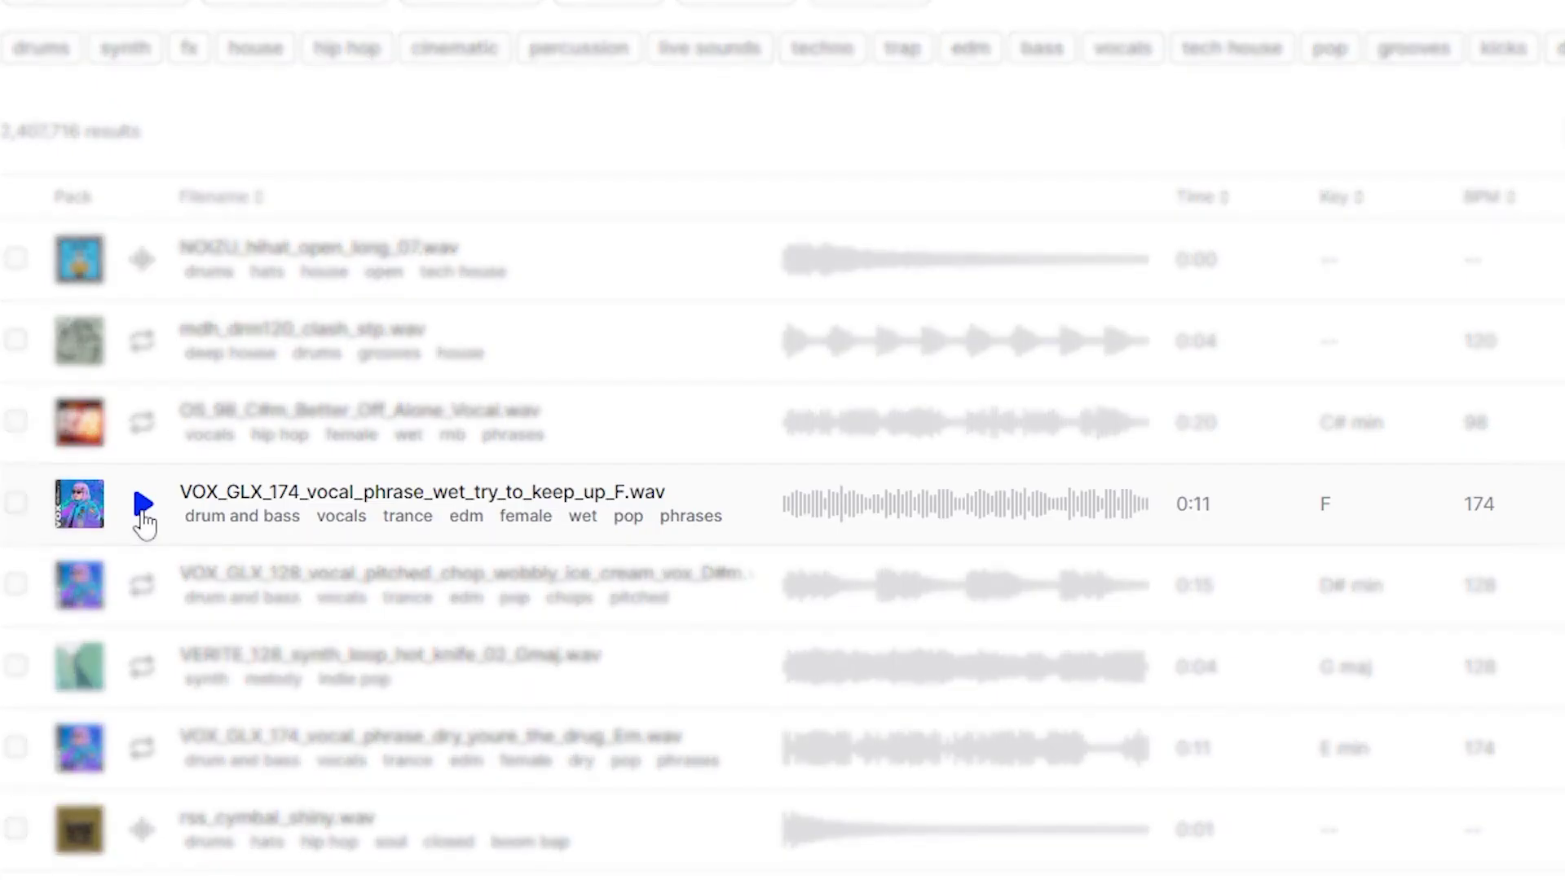
{"action": "left_click", "coordinate": [141, 504]}
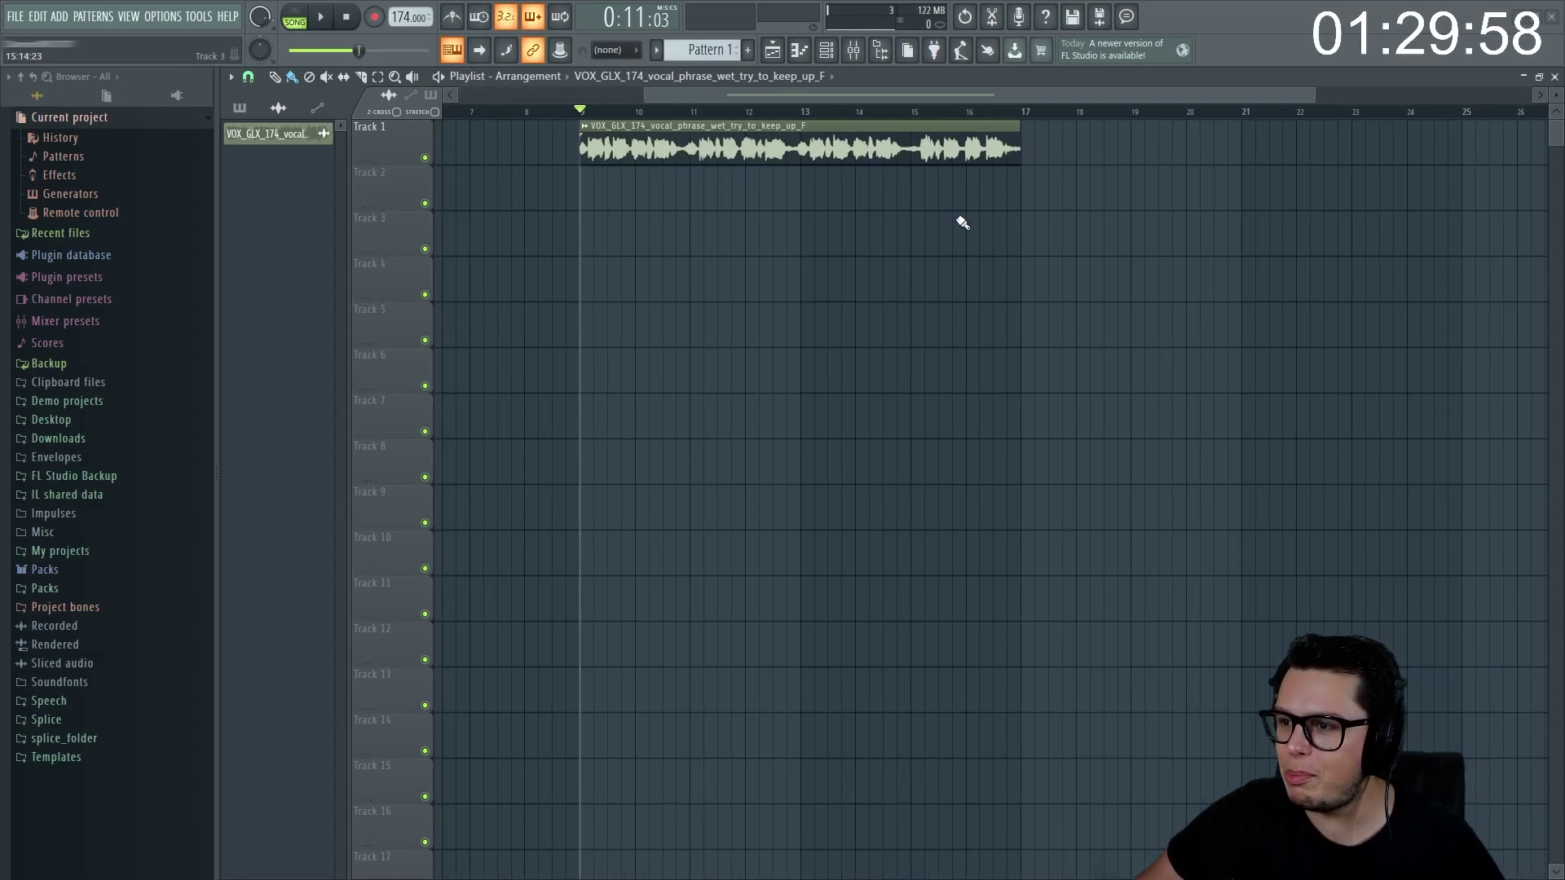
- Create a channel rack filter group named BASSE BREAKE
{"action": "scroll", "coordinate": [914, 235], "scroll_direction": "up", "scroll_amount": 2}
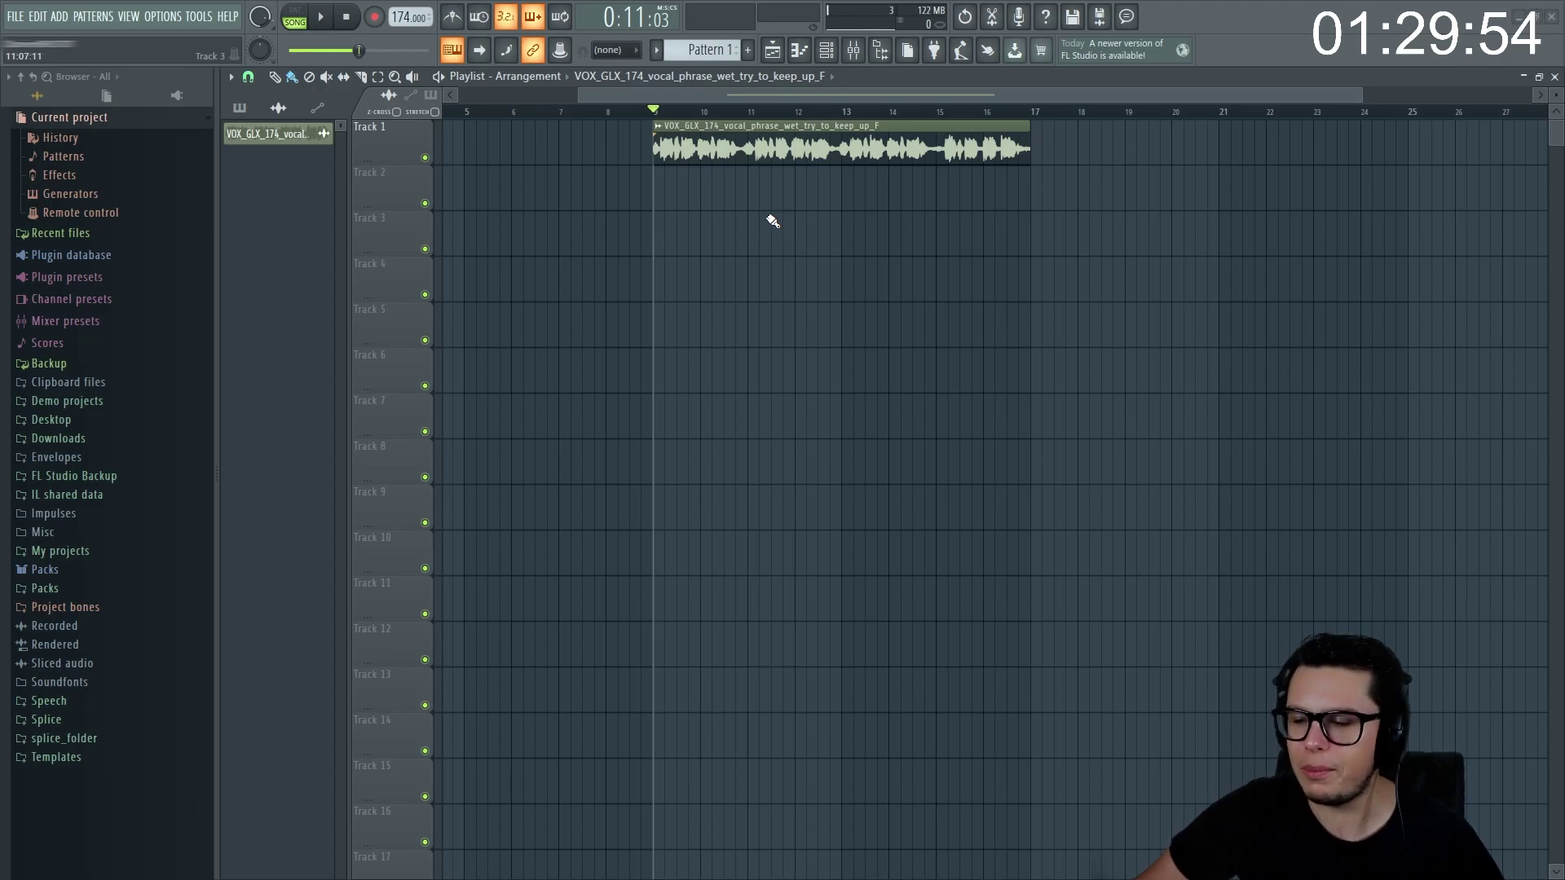
{"action": "left_click", "coordinate": [825, 49]}
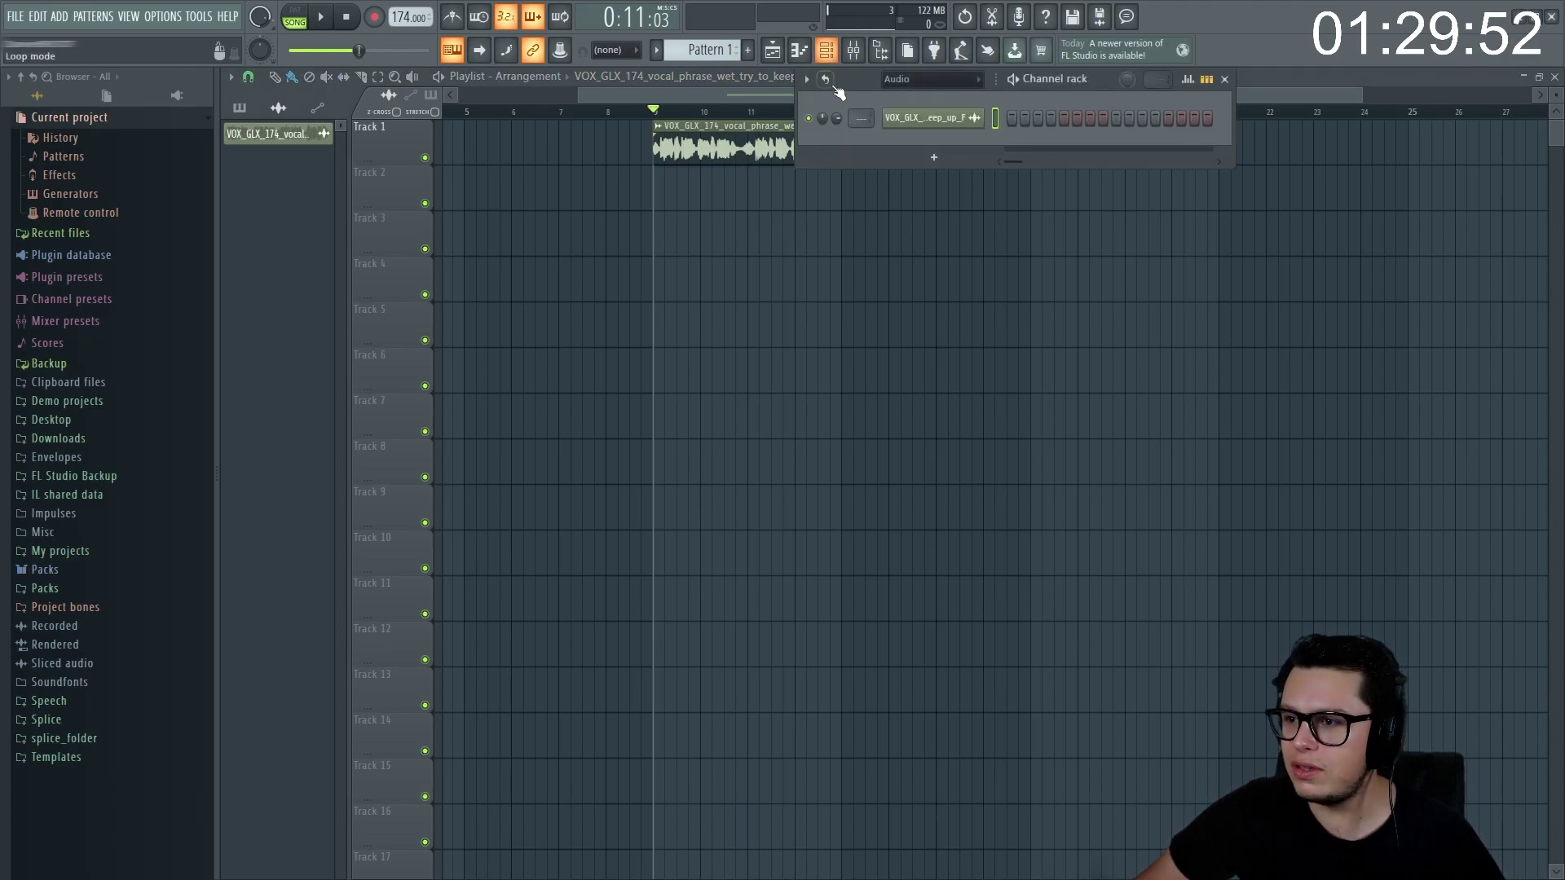
{"action": "right_click", "coordinate": [958, 86]}
{"action": "left_click", "coordinate": [989, 89]}
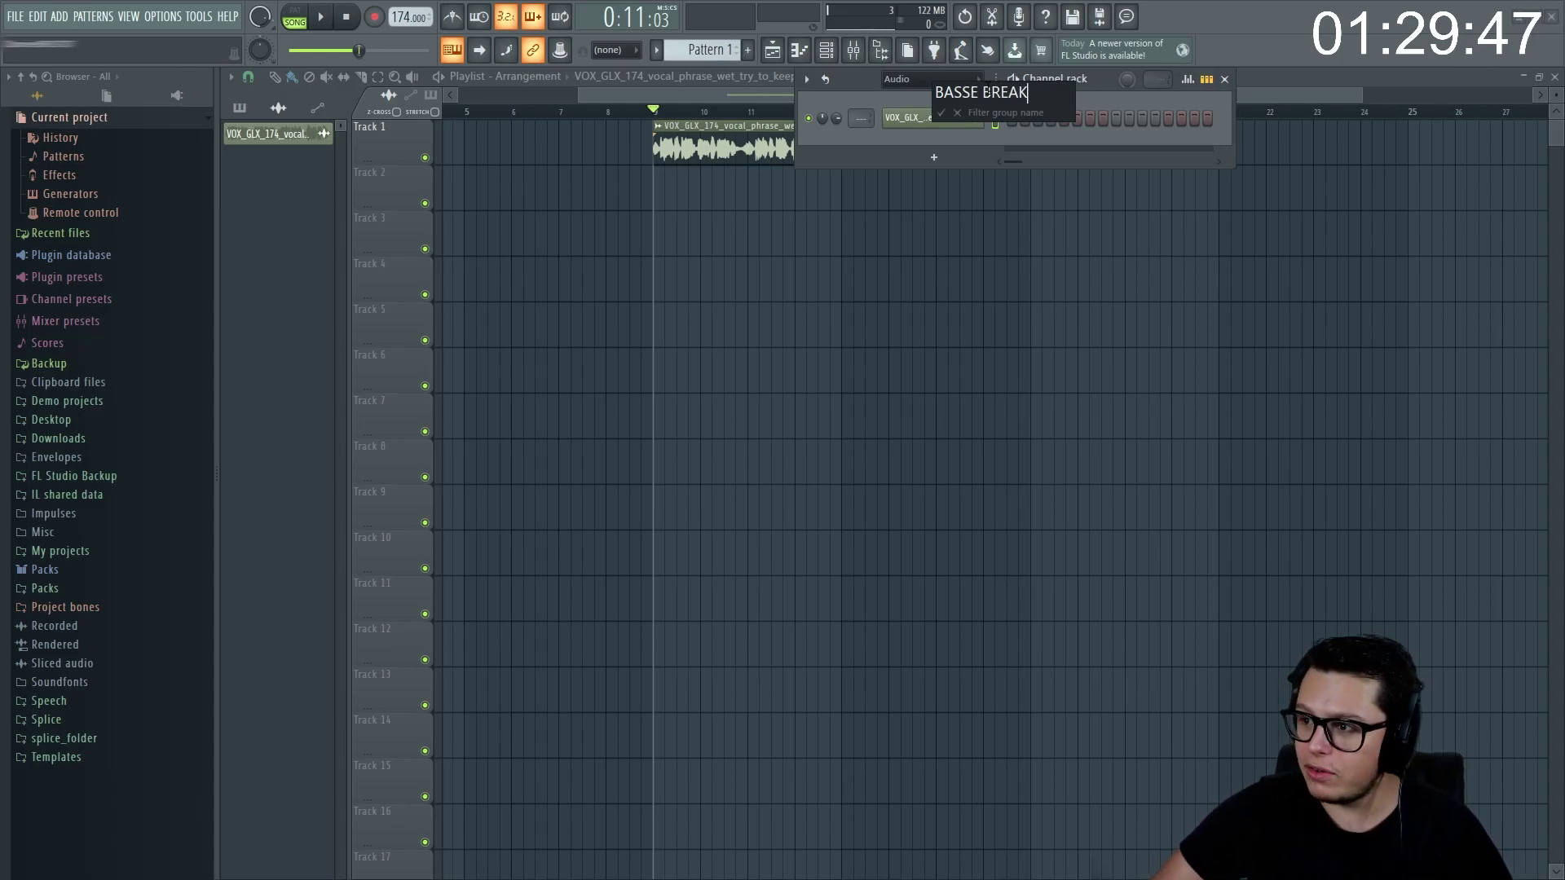
{"action": "type", "text": "BASSE BREAK"}
{"action": "key", "text": "Return"}
- Add a Serum channel with the BS Neuro preset to the new group and open its piano roll
{"action": "left_click", "coordinate": [935, 158]}
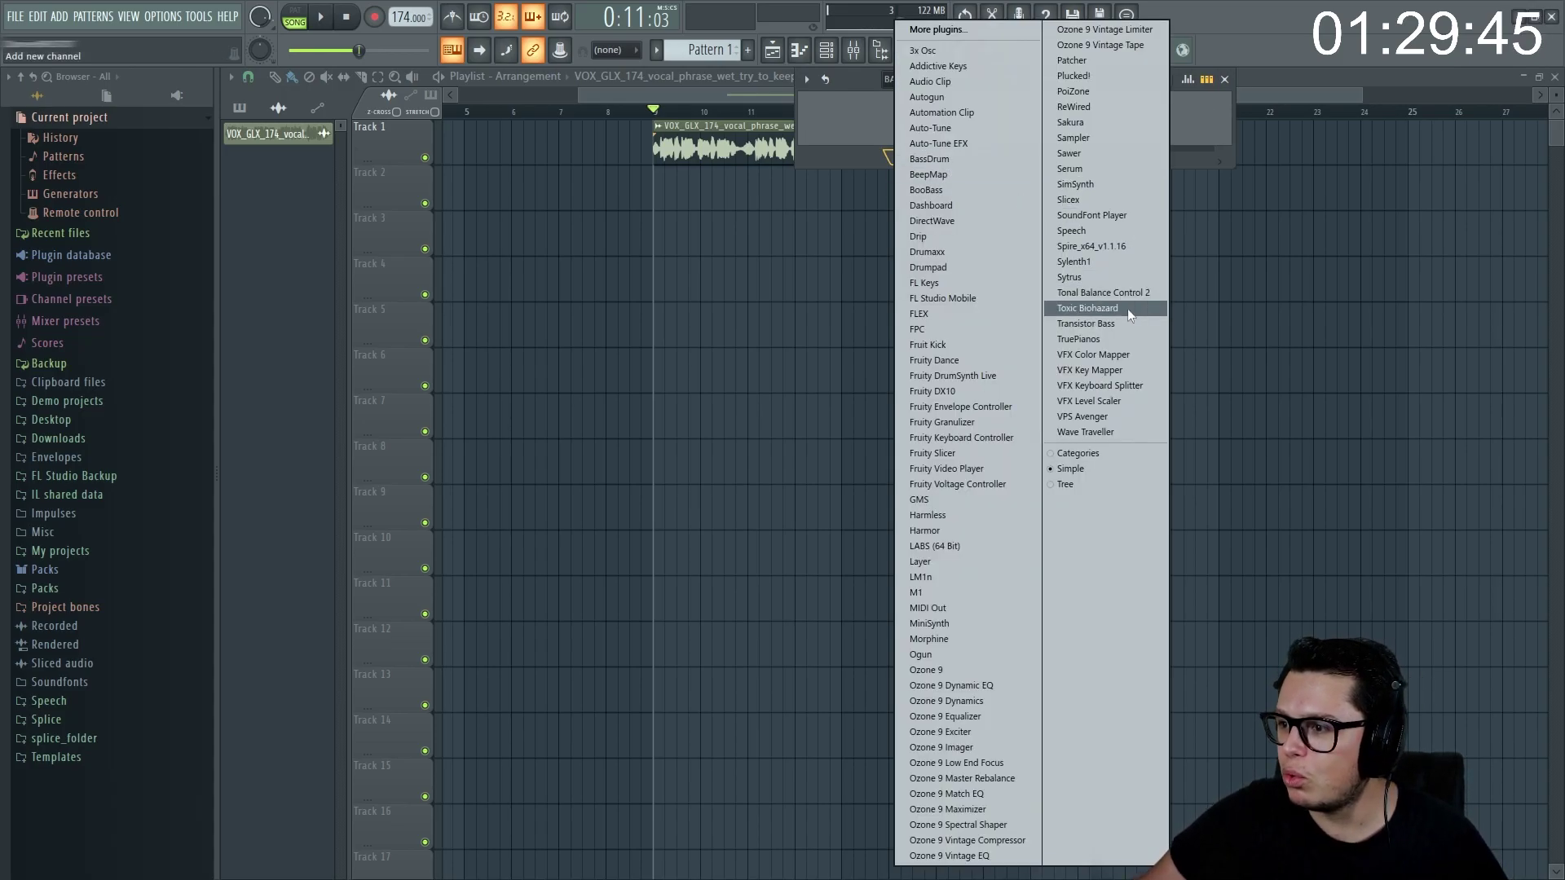
{"action": "left_click", "coordinate": [1097, 171]}
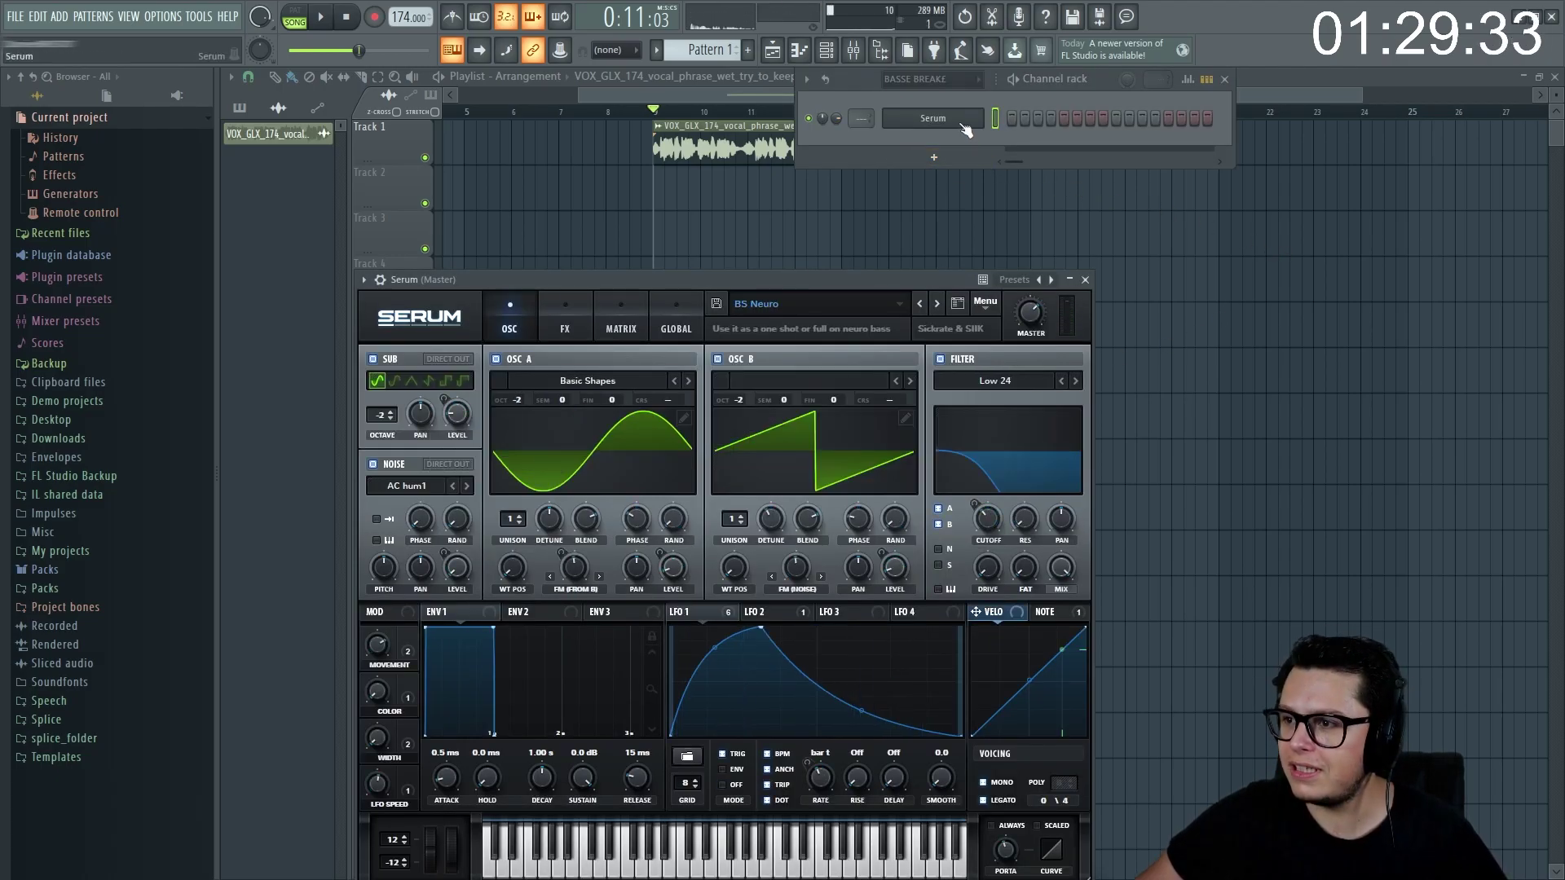
{"action": "right_click", "coordinate": [966, 130]}
{"action": "left_click", "coordinate": [1019, 120]}
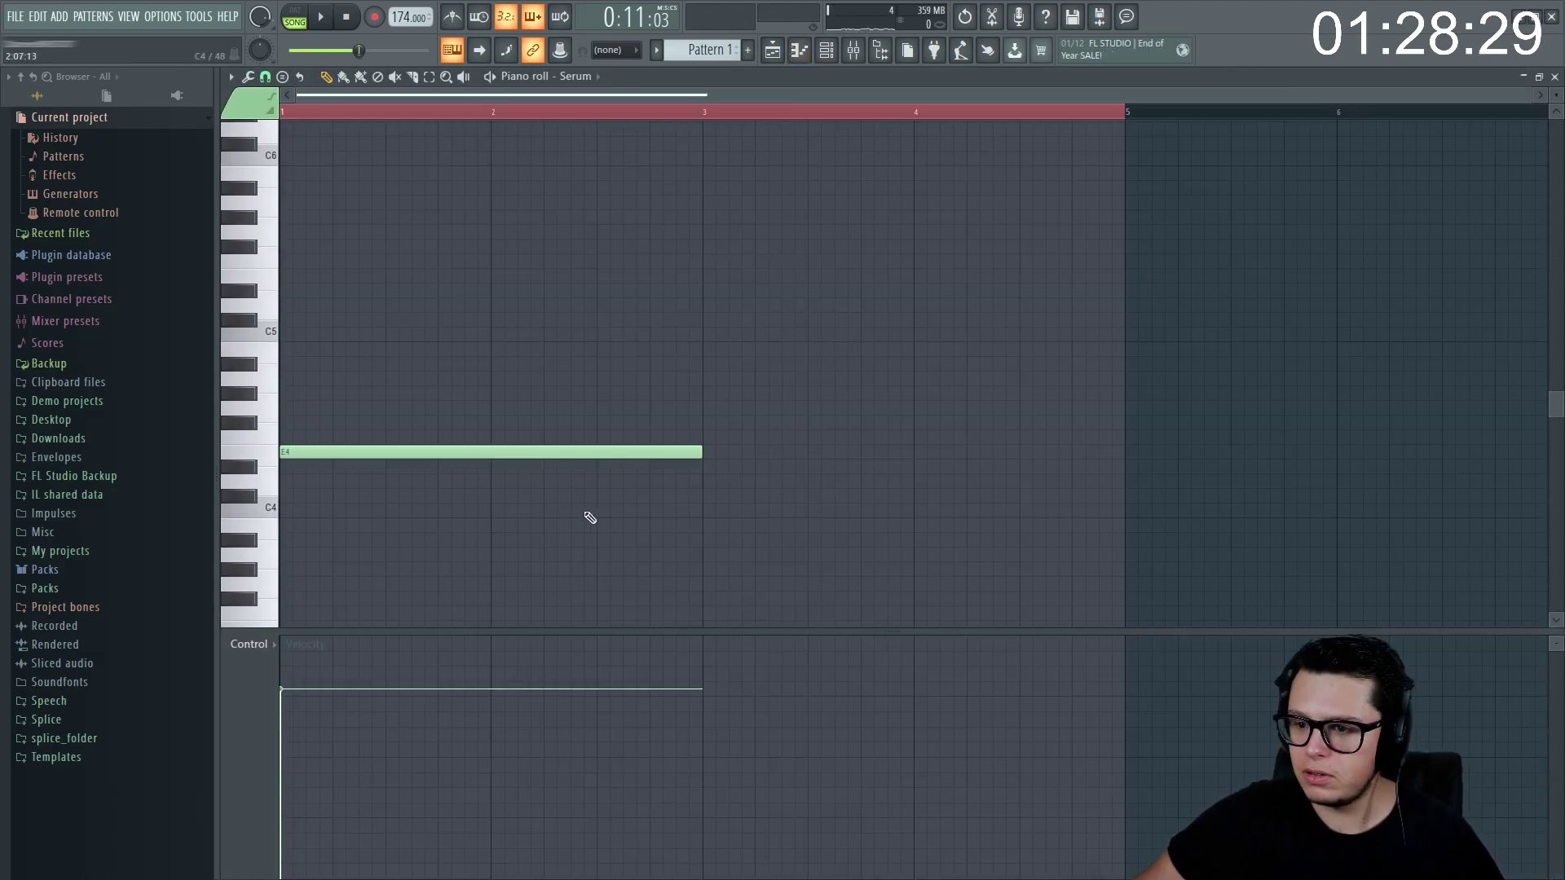
- Audition the opening E4 note and add a one-bar D4 note in bar 3
{"action": "key", "text": "space"}
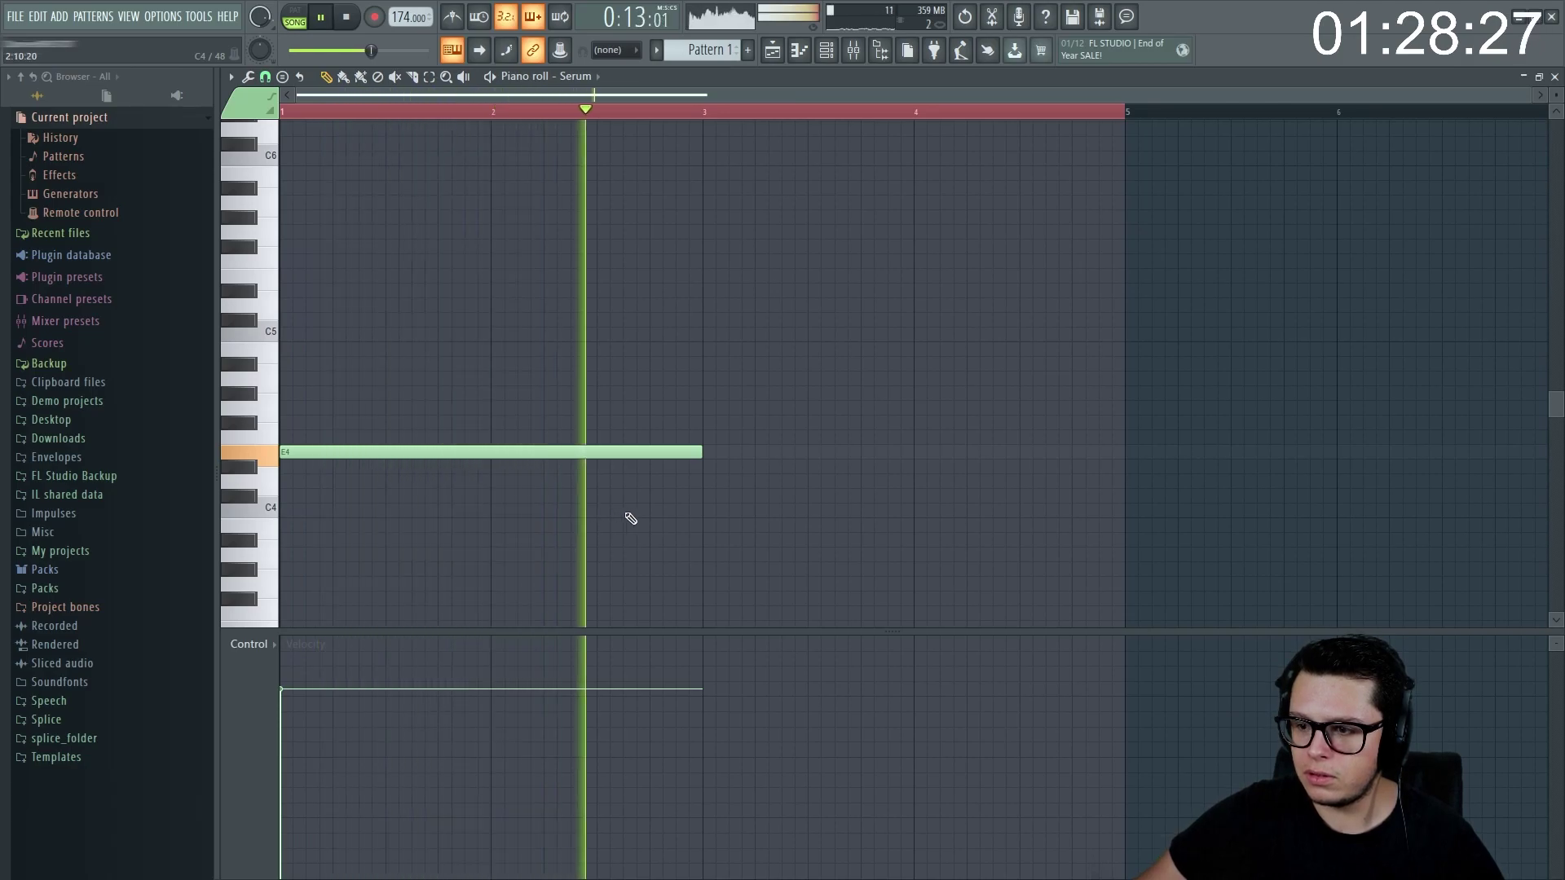
{"action": "key", "text": "space"}
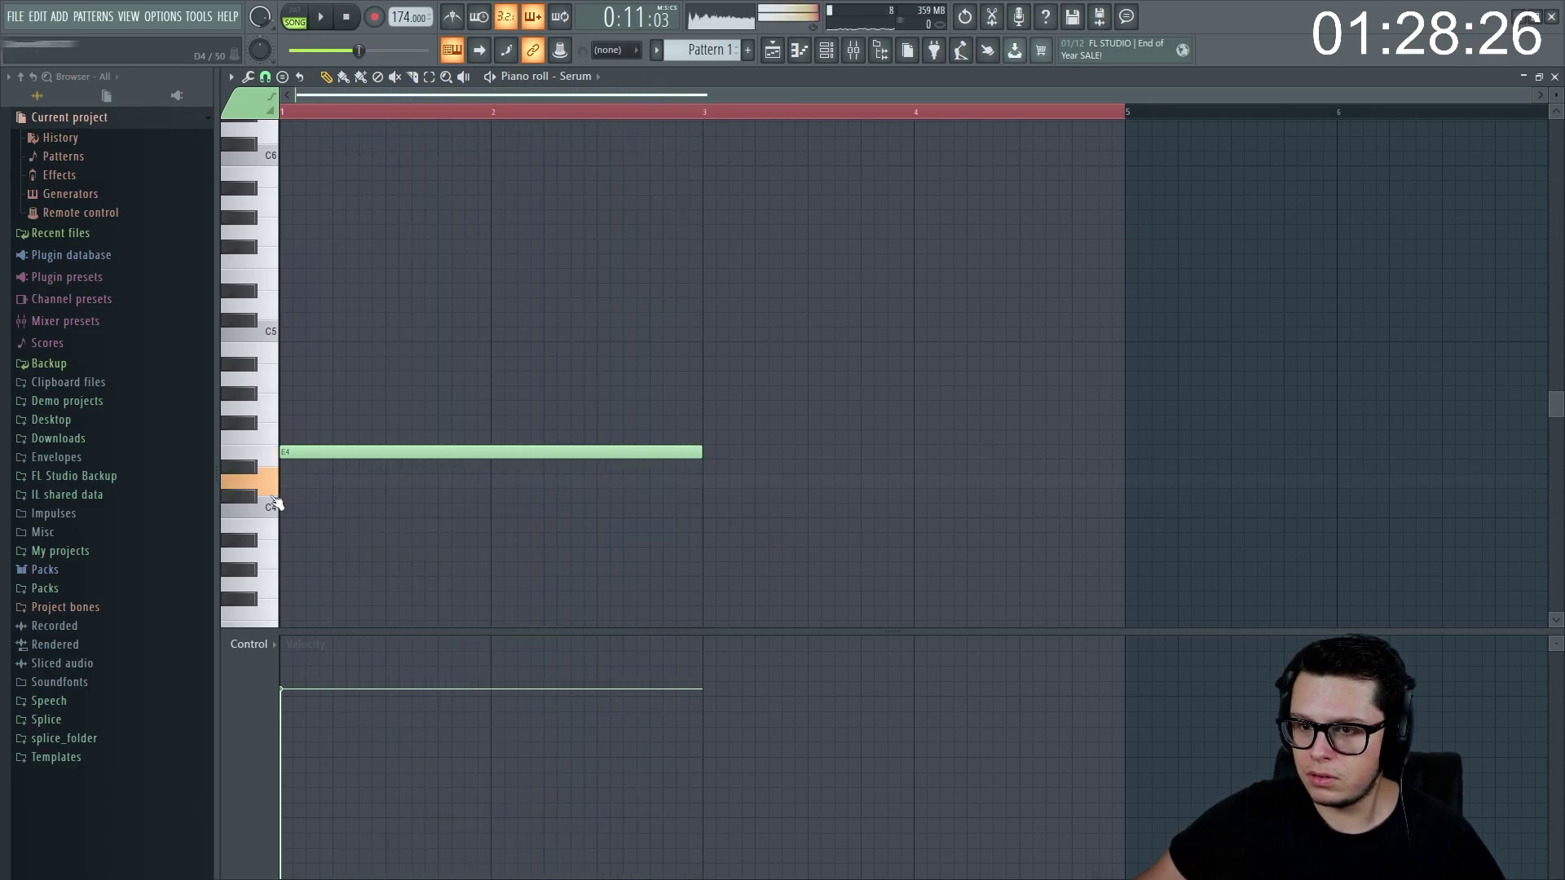
{"action": "left_click", "coordinate": [717, 485]}
{"action": "mouse_move", "coordinate": [870, 481]}
{"action": "left_mouse_down"}
{"action": "mouse_move", "coordinate": [834, 481]}
{"action": "mouse_move", "coordinate": [852, 481]}
{"action": "left_mouse_up"}
{"action": "left_click_drag", "start_coordinate": [1123, 481], "coordinate": [915, 482]}
- Continue the bassline with a one-bar C4 note in bar 4 and a two-bar E4 note starting at bar 5
{"action": "key", "text": "space"}
{"action": "scroll", "coordinate": [768, 531], "scroll_direction": "down", "scroll_amount": 1}
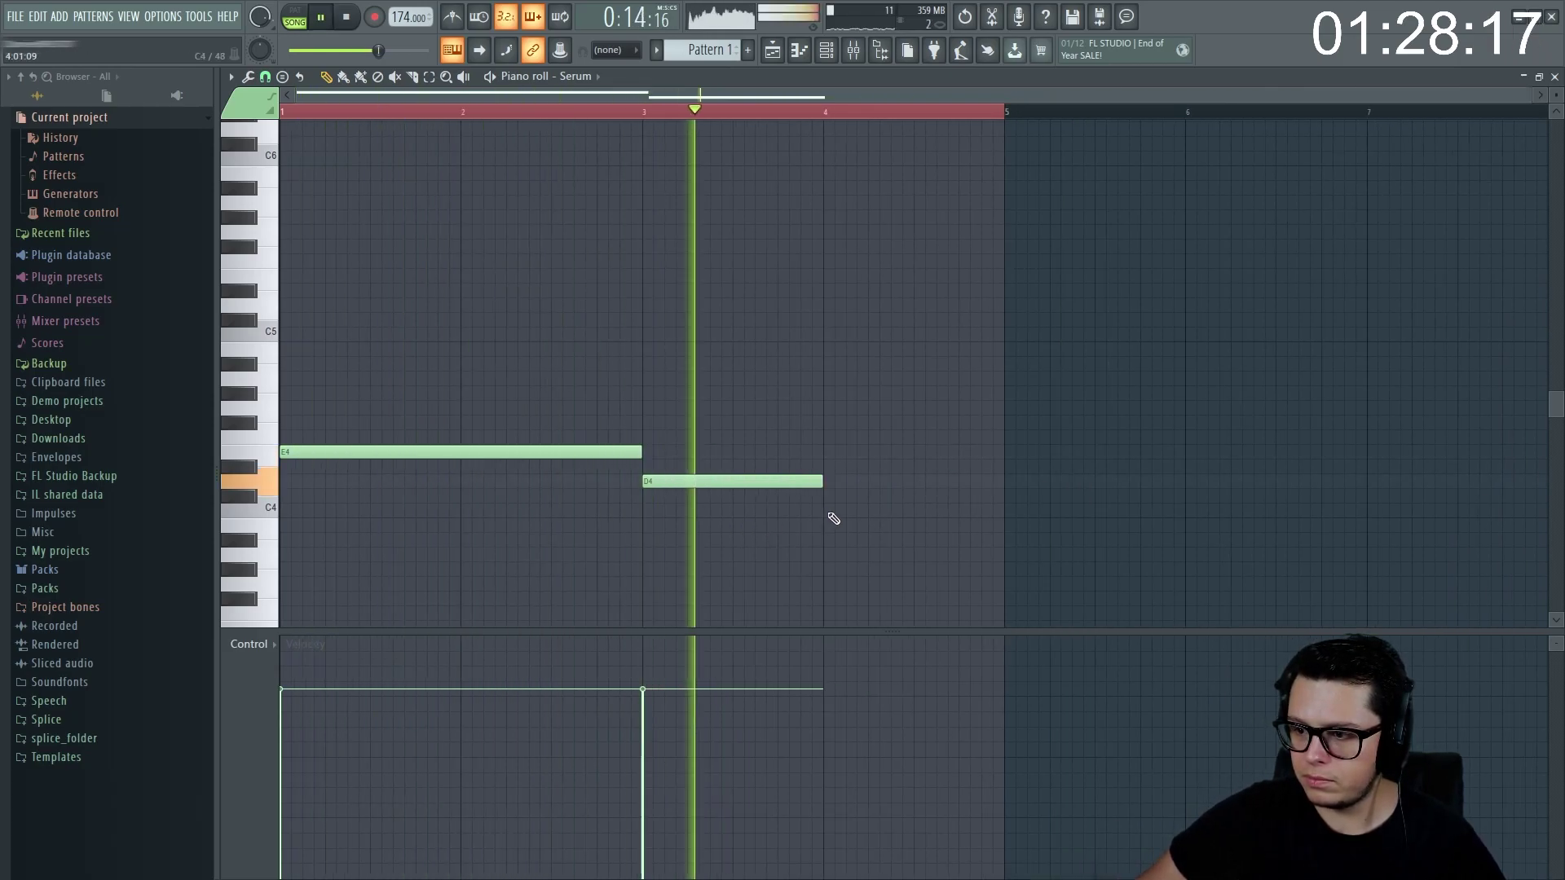
{"action": "left_click", "coordinate": [828, 511]}
{"action": "key", "text": "space"}
{"action": "left_click", "coordinate": [1198, 466]}
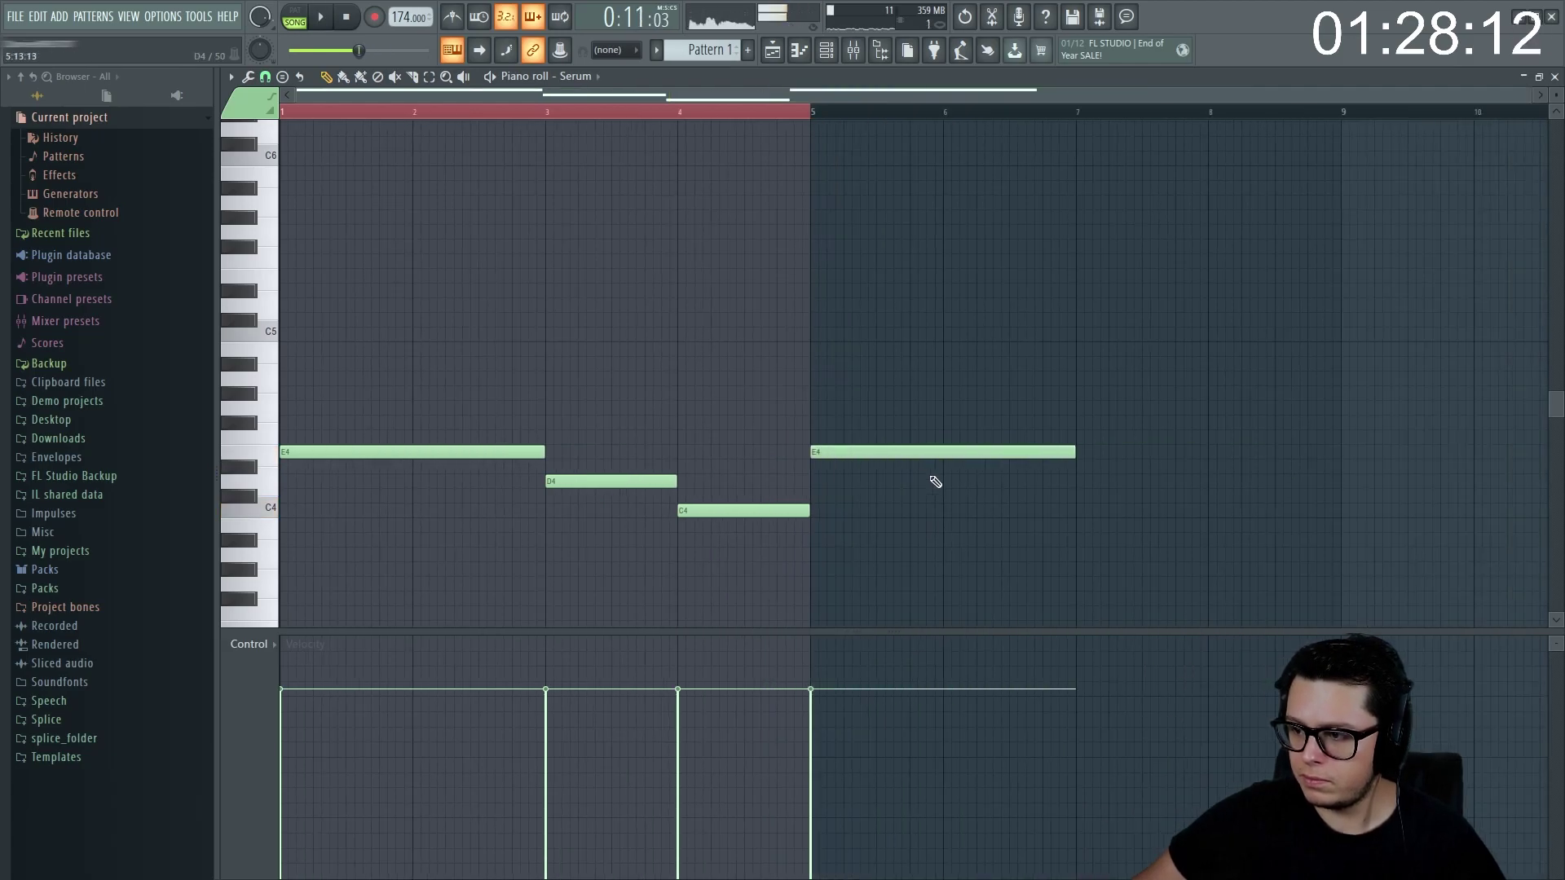
- Complete the eight-bar bassline with a one-bar A4 note in bar 7 and a one-bar G4 note in bar 8, and play it back
{"action": "key", "text": "F5"}
{"action": "key", "text": "space"}
{"action": "key", "text": "F7"}
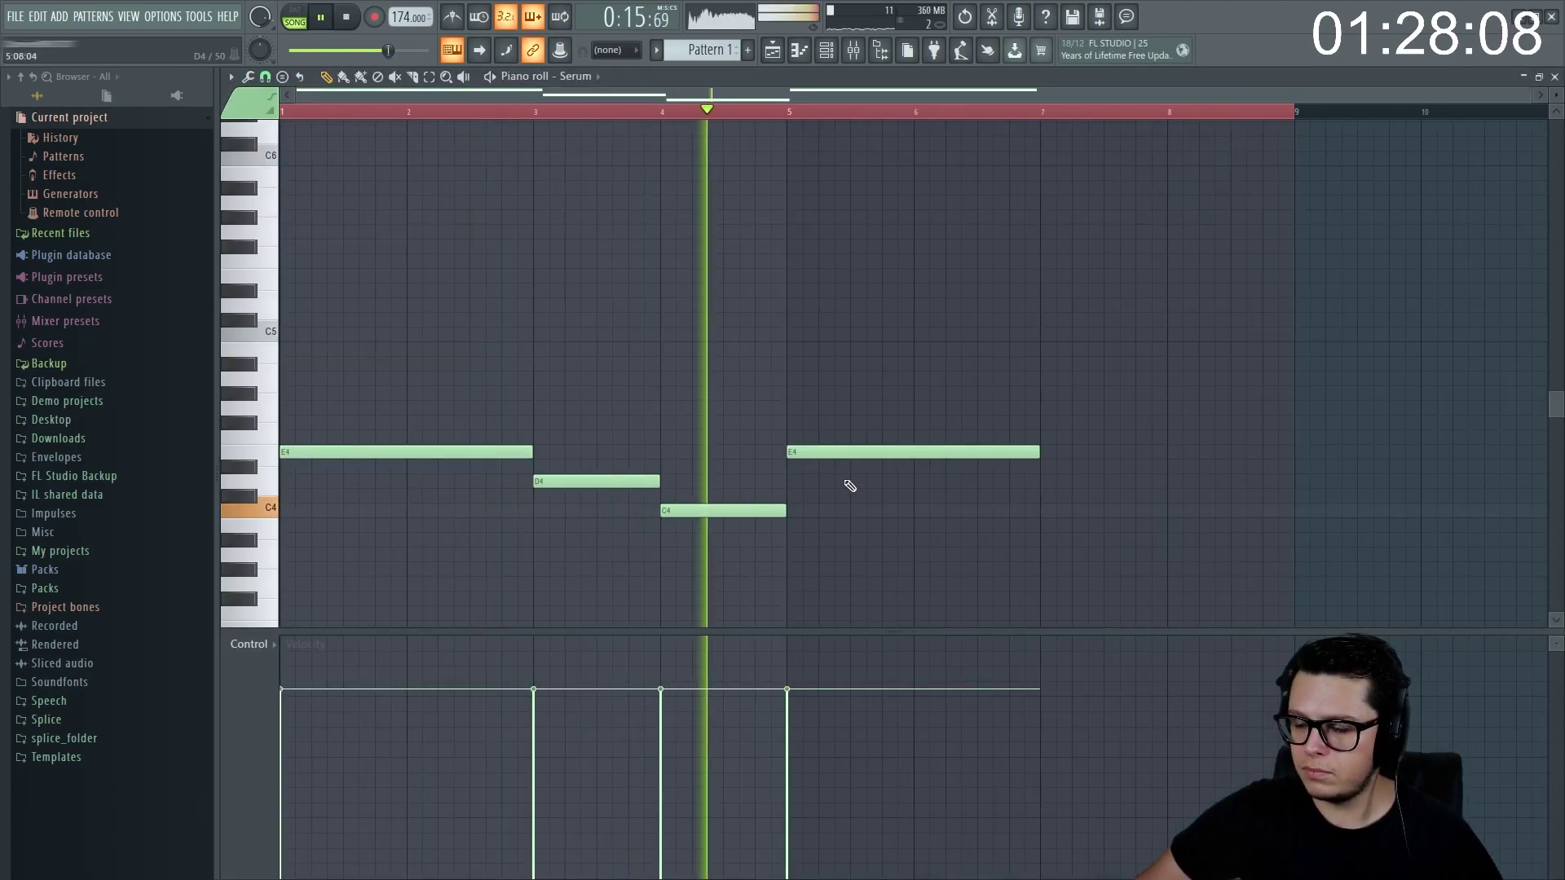
{"action": "left_click", "coordinate": [1059, 379]}
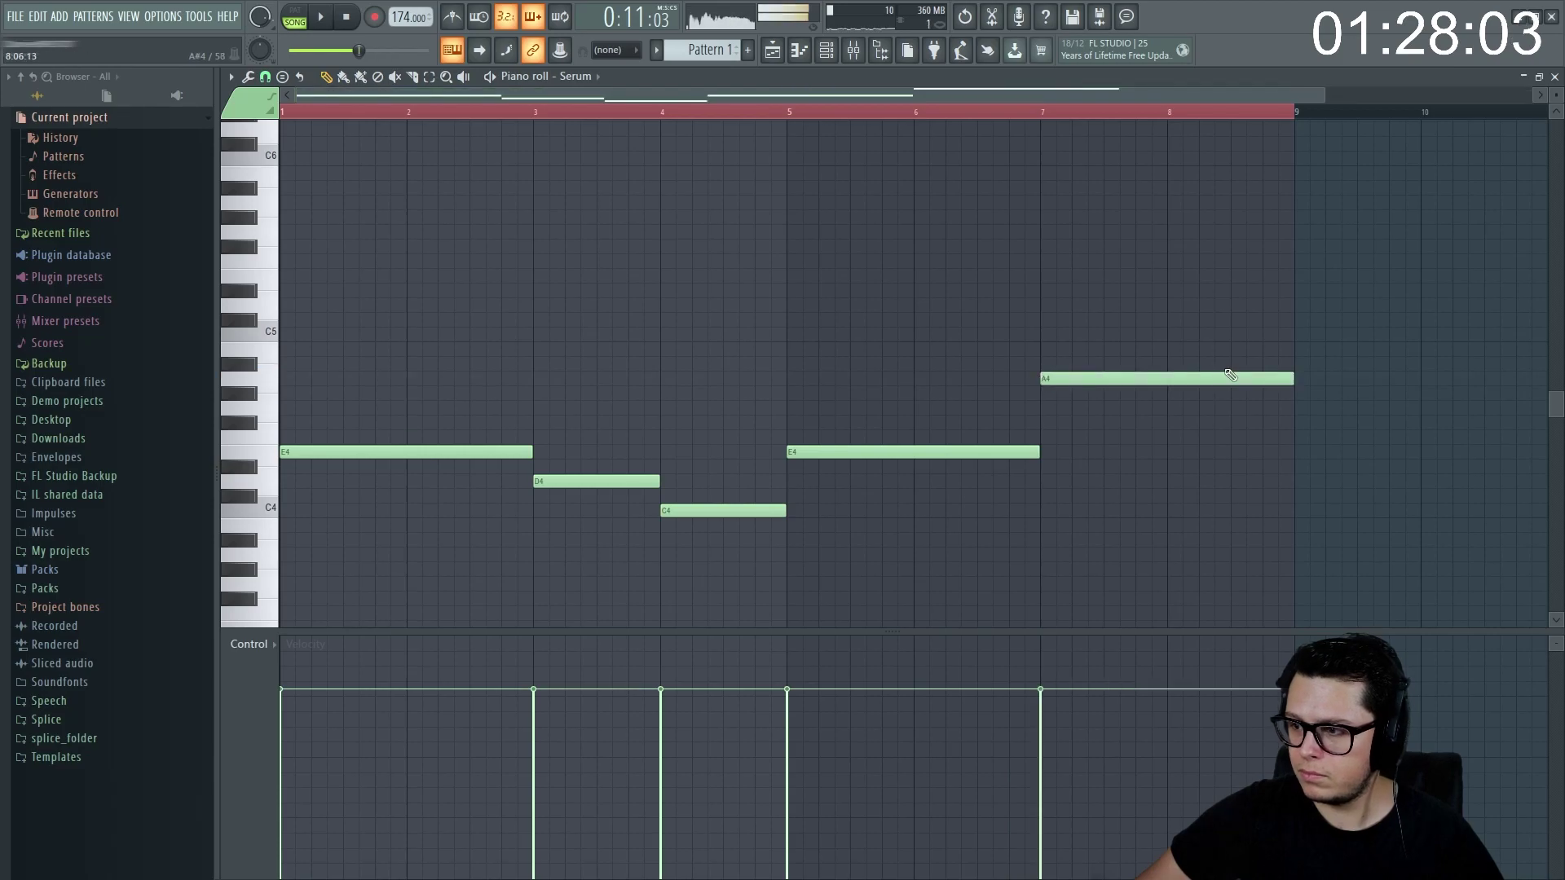
{"action": "left_click_drag", "start_coordinate": [1292, 378], "coordinate": [1166, 378]}
{"action": "left_click", "coordinate": [1256, 408]}
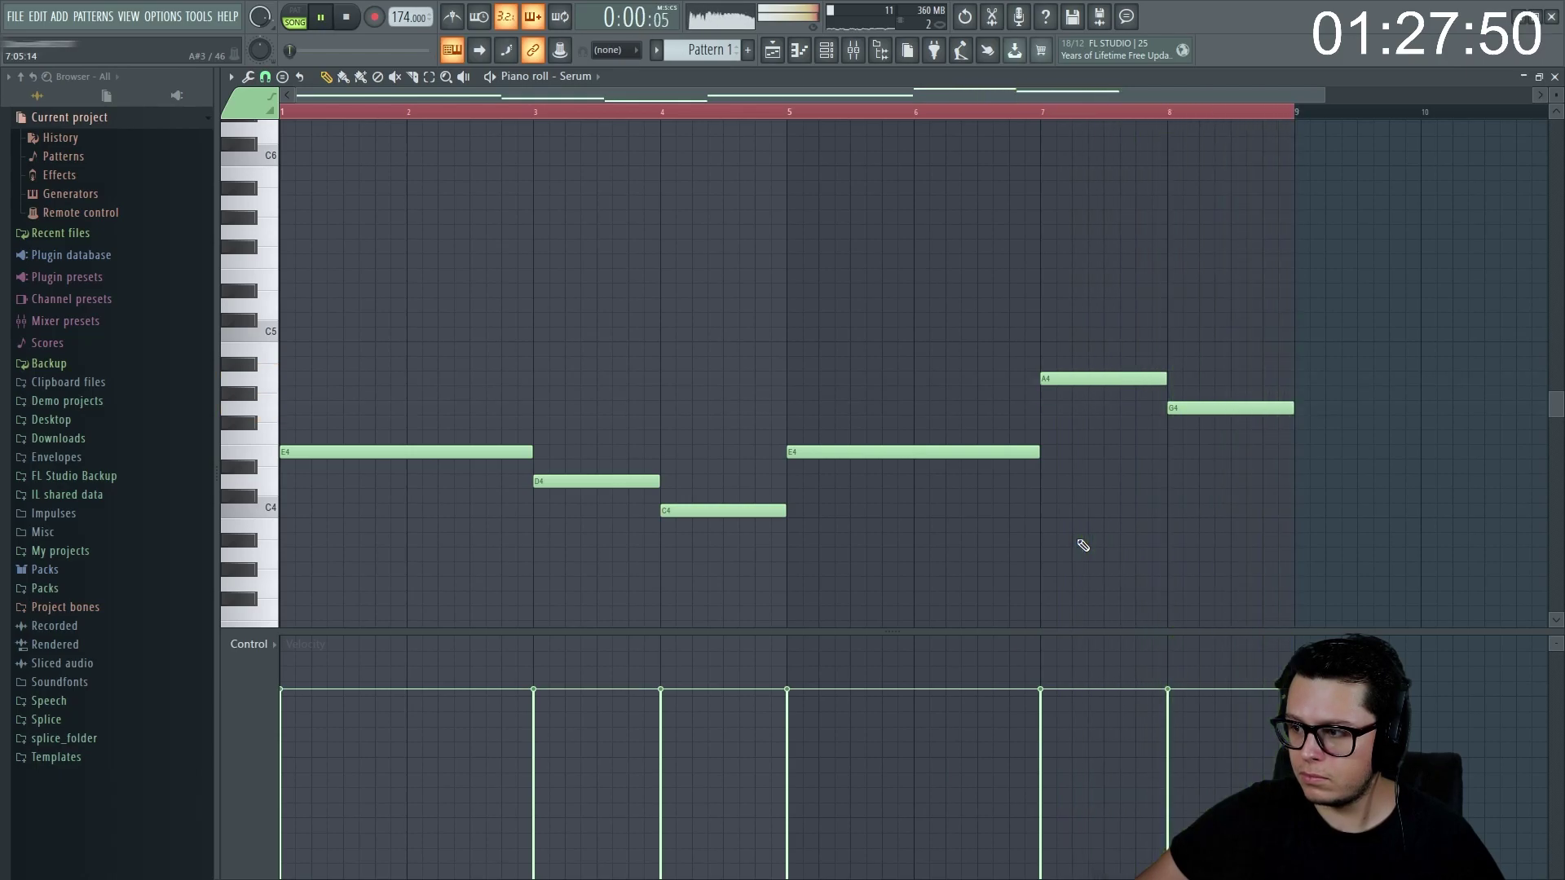
{"action": "key", "text": "space"}
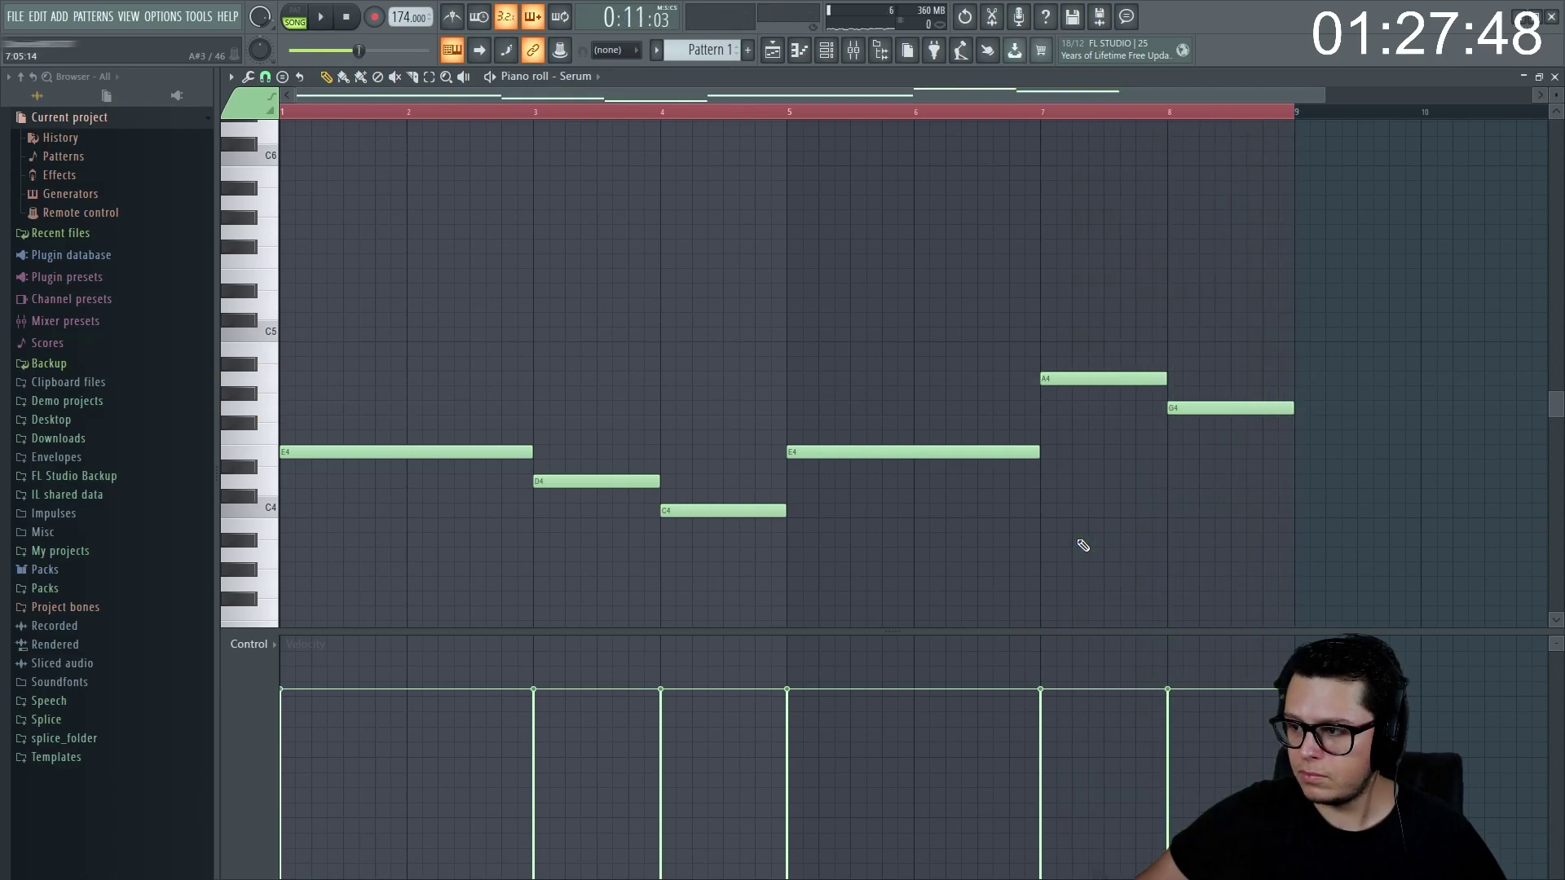
- Insert FabFilter Pro-Q 3 on the Serum mixer track and set its high cut to about 4767 Hz
{"action": "key", "text": "Escape"}
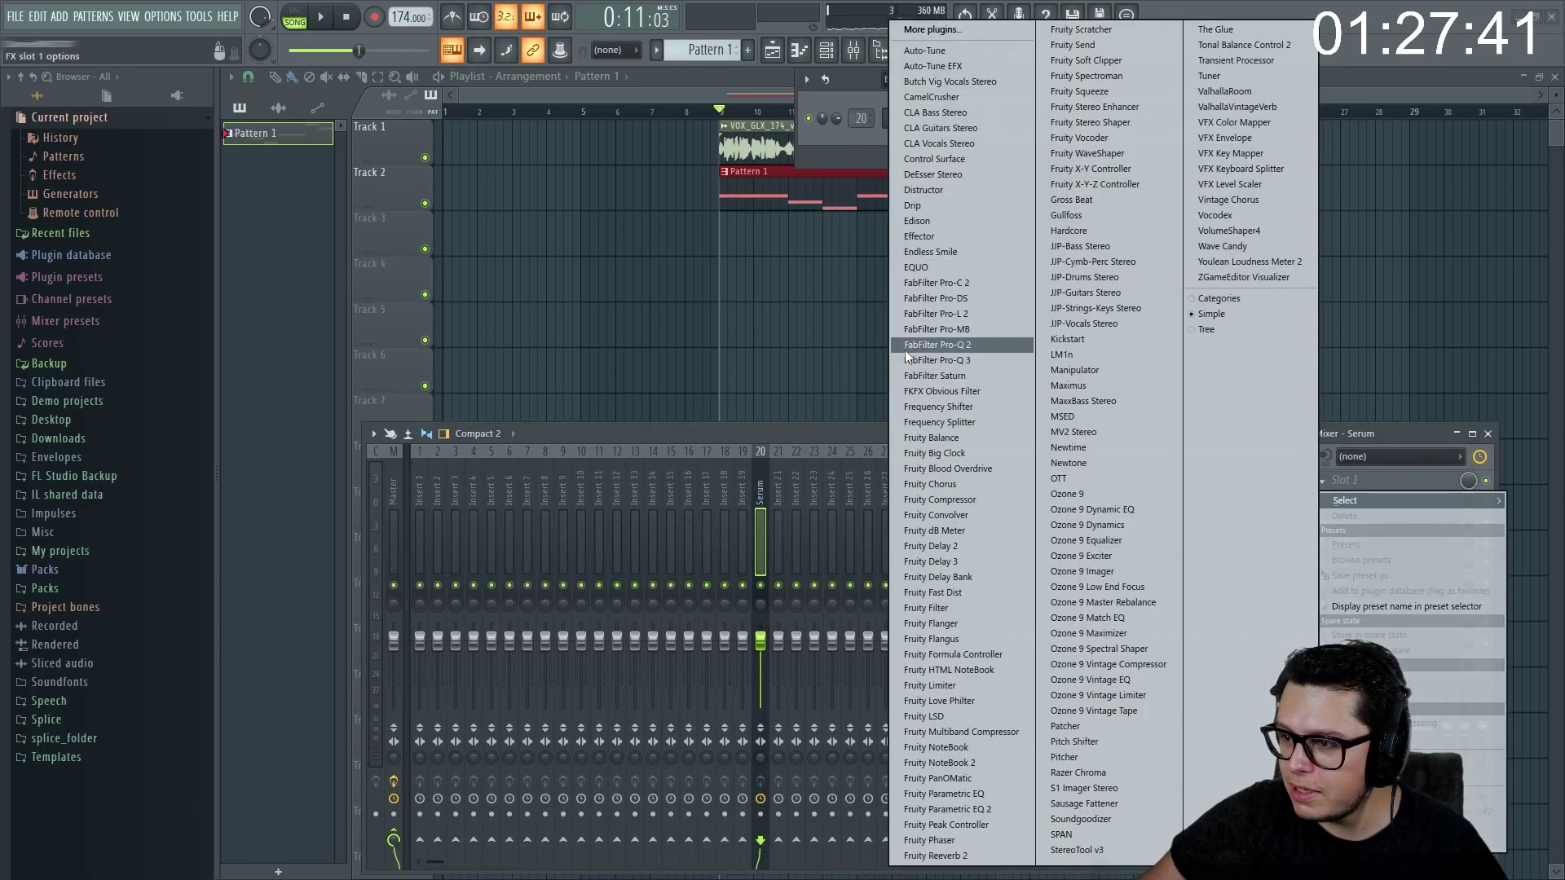
{"action": "left_click", "coordinate": [905, 349]}
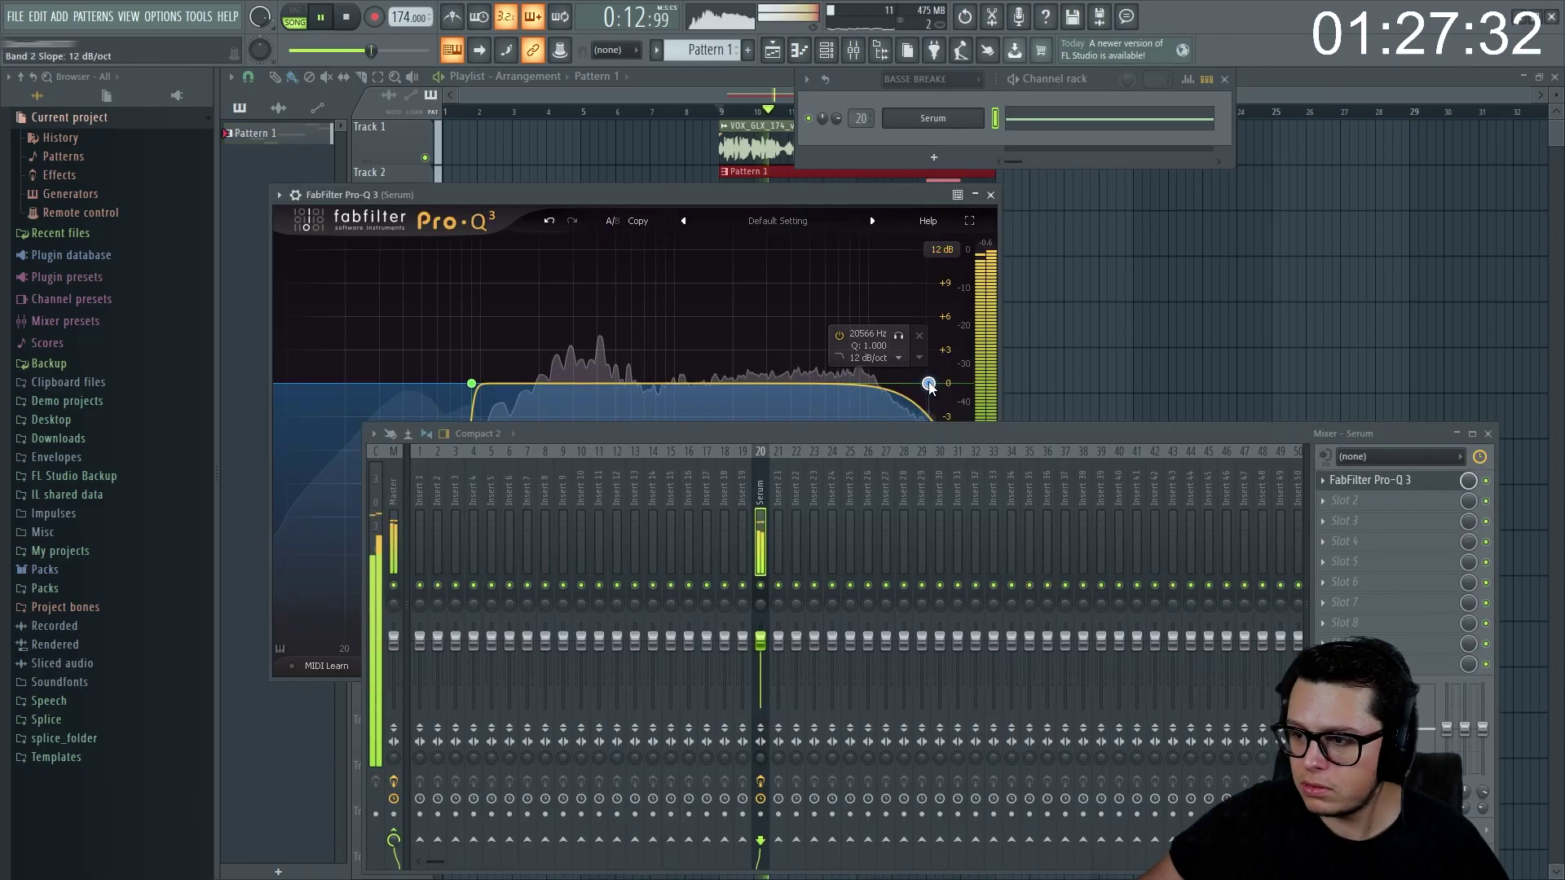
{"action": "left_click_drag", "start_coordinate": [929, 385], "coordinate": [805, 380]}
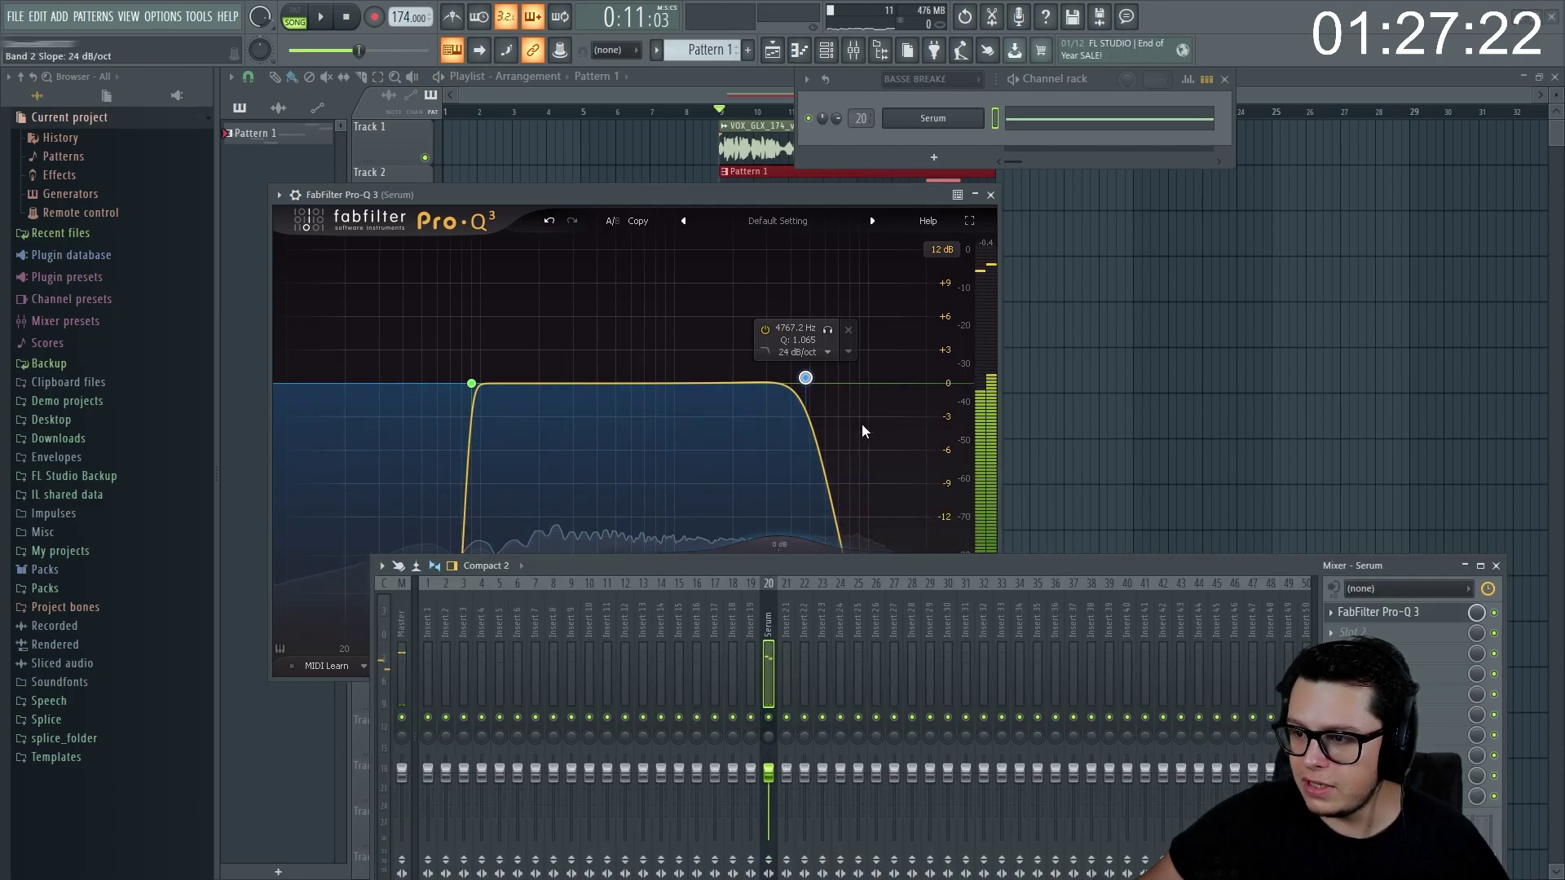
- Add Fruity Filter in the Serum track's last effect slot and create an automation clip for its cutoff frequency
{"action": "left_click_drag", "start_coordinate": [1064, 564], "coordinate": [1029, 373]}
{"action": "left_click", "coordinate": [1329, 605]}
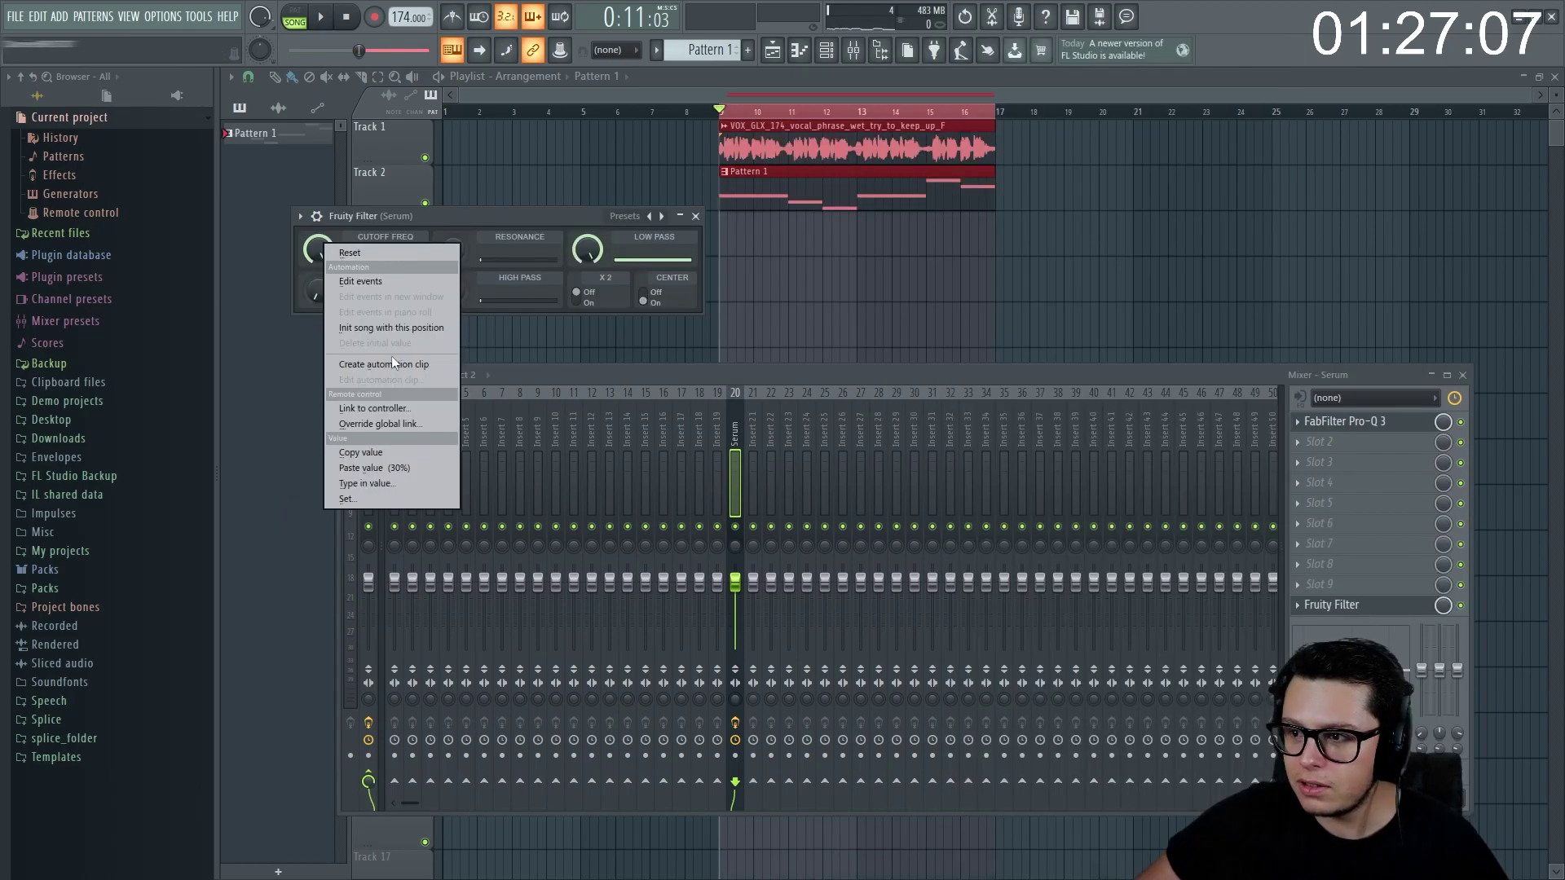
{"action": "left_click", "coordinate": [391, 356]}
- Enable the LFO in the cutoff automation clip and shape it into a smooth wave cycling about every two bars
{"action": "double_click", "coordinate": [793, 217]}
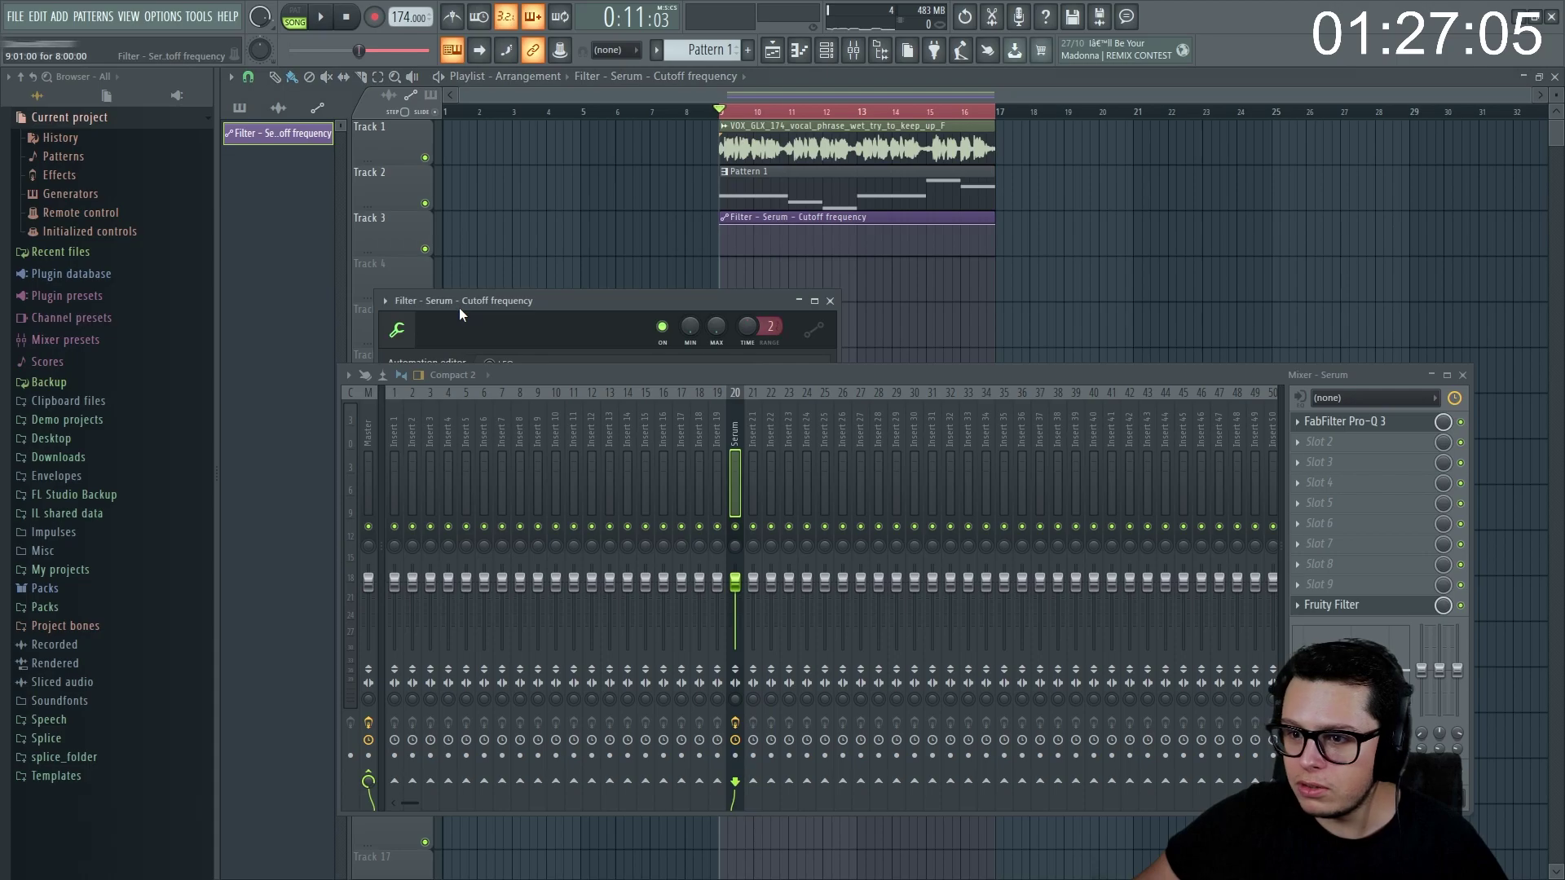
{"action": "left_click_drag", "start_coordinate": [497, 374], "coordinate": [505, 726]}
{"action": "left_click", "coordinate": [491, 364]}
{"action": "key", "text": "space"}
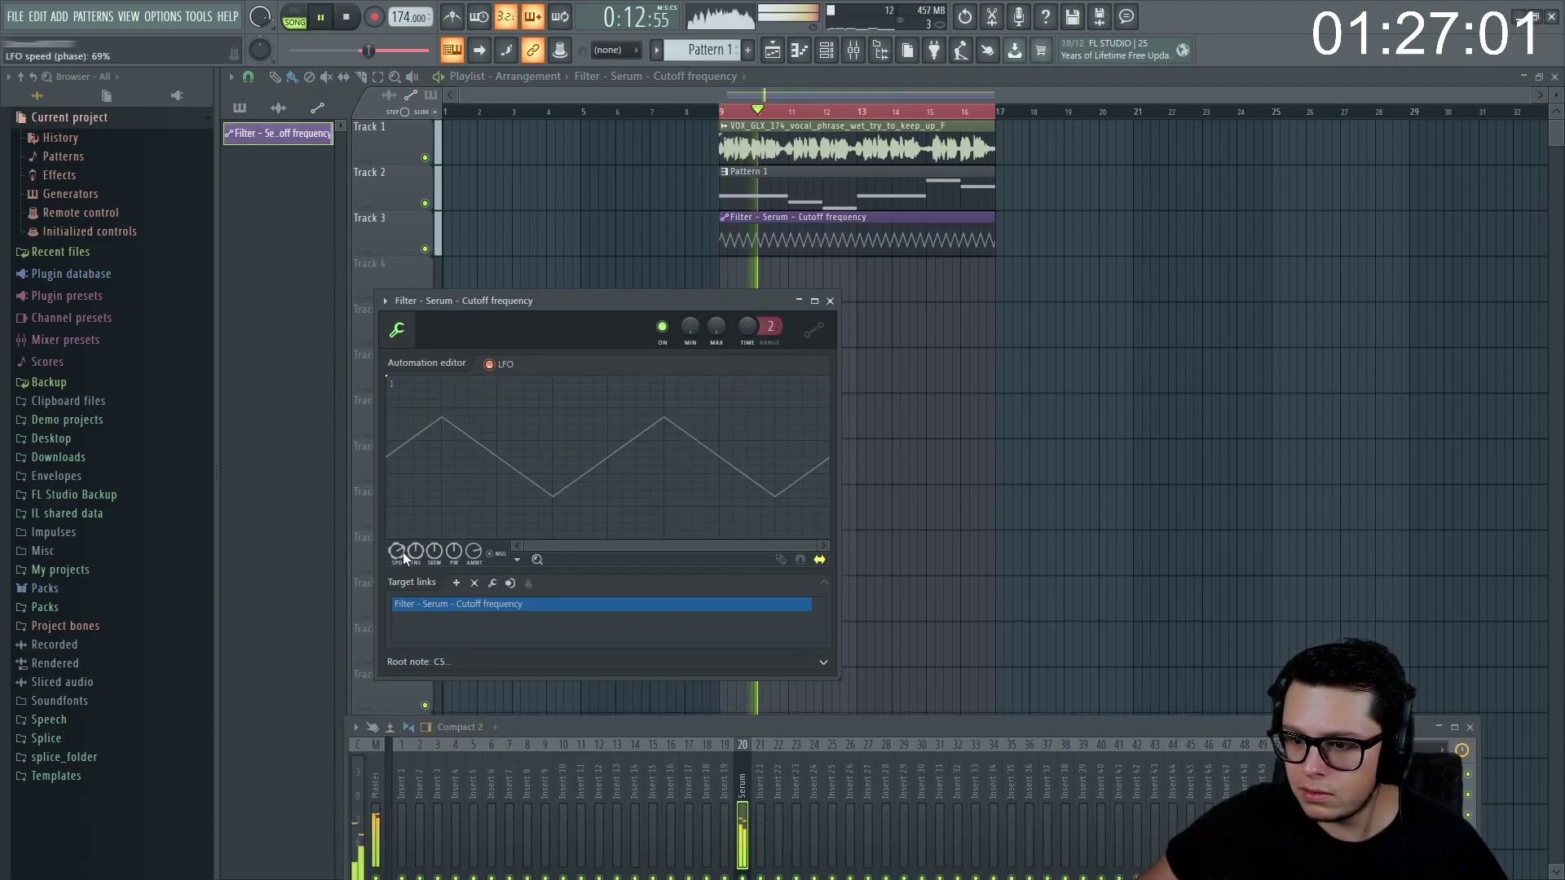
{"action": "left_click_drag", "start_coordinate": [454, 551], "coordinate": [472, 553]}
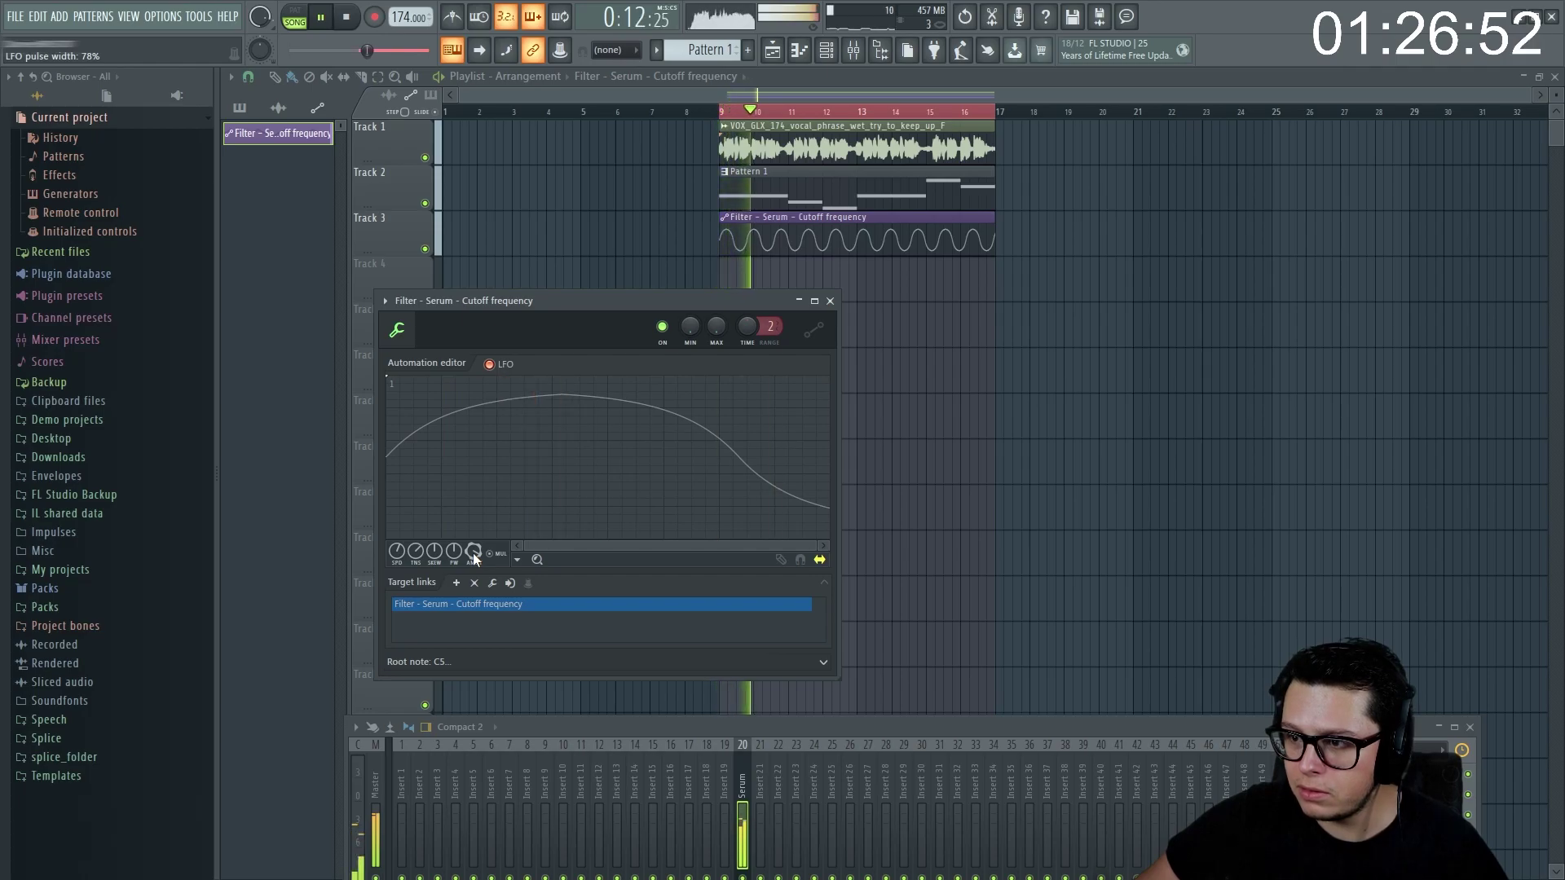
{"action": "key", "text": "space"}
{"action": "left_click_drag", "start_coordinate": [398, 552], "coordinate": [397, 546]}
{"action": "key", "text": "space"}
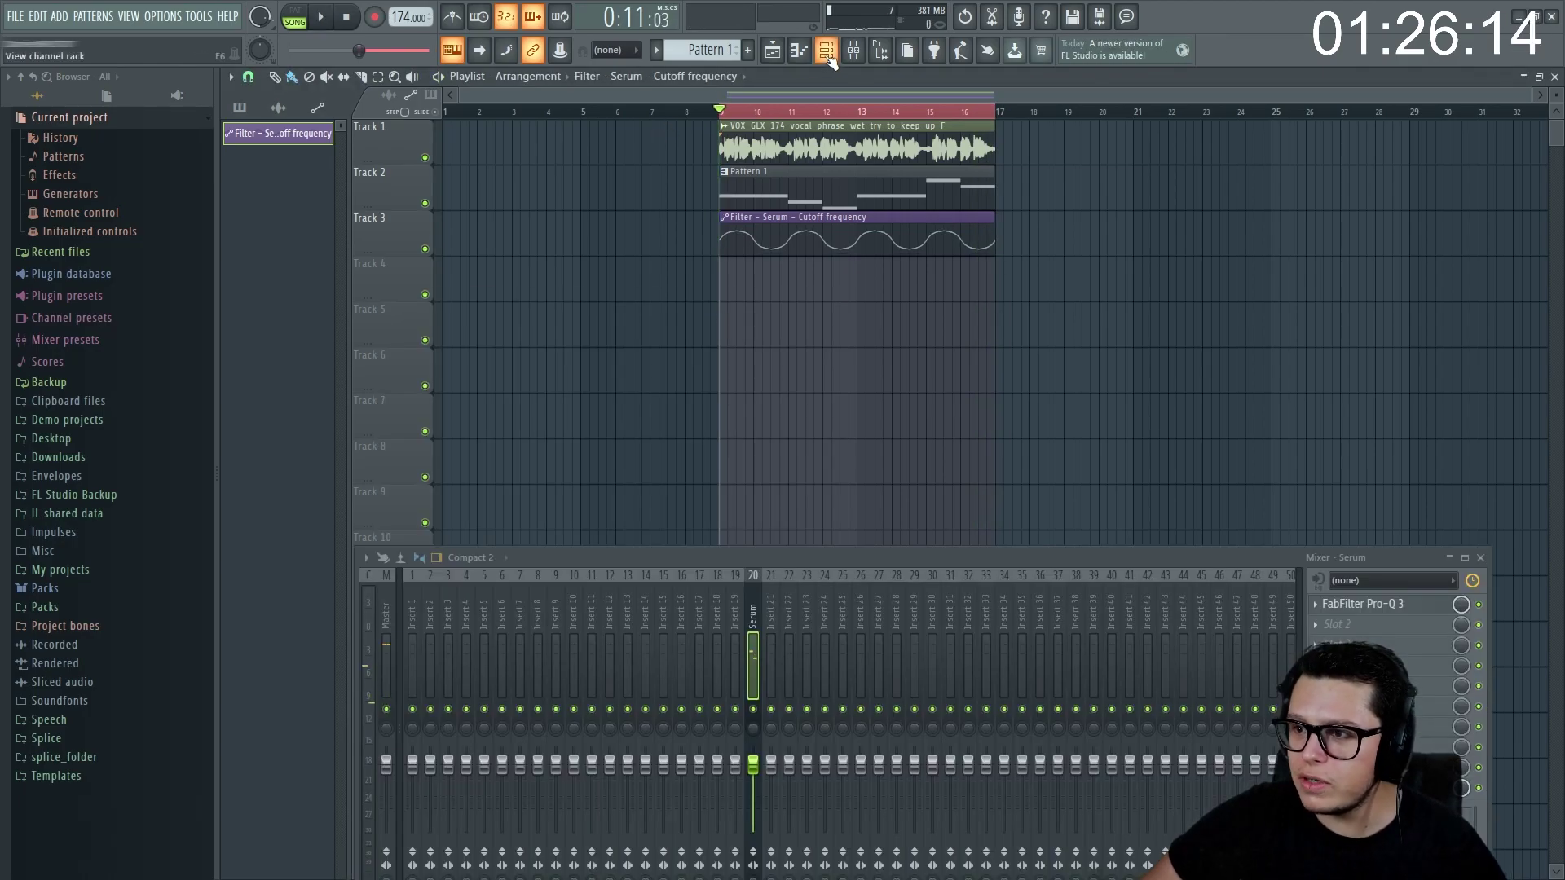
- Add a second Serum with the NALYRO Signature Reese preset from KOLBEIN SAMPLES and load its MIX preset on mixer track 21
{"action": "left_click", "coordinate": [828, 54]}
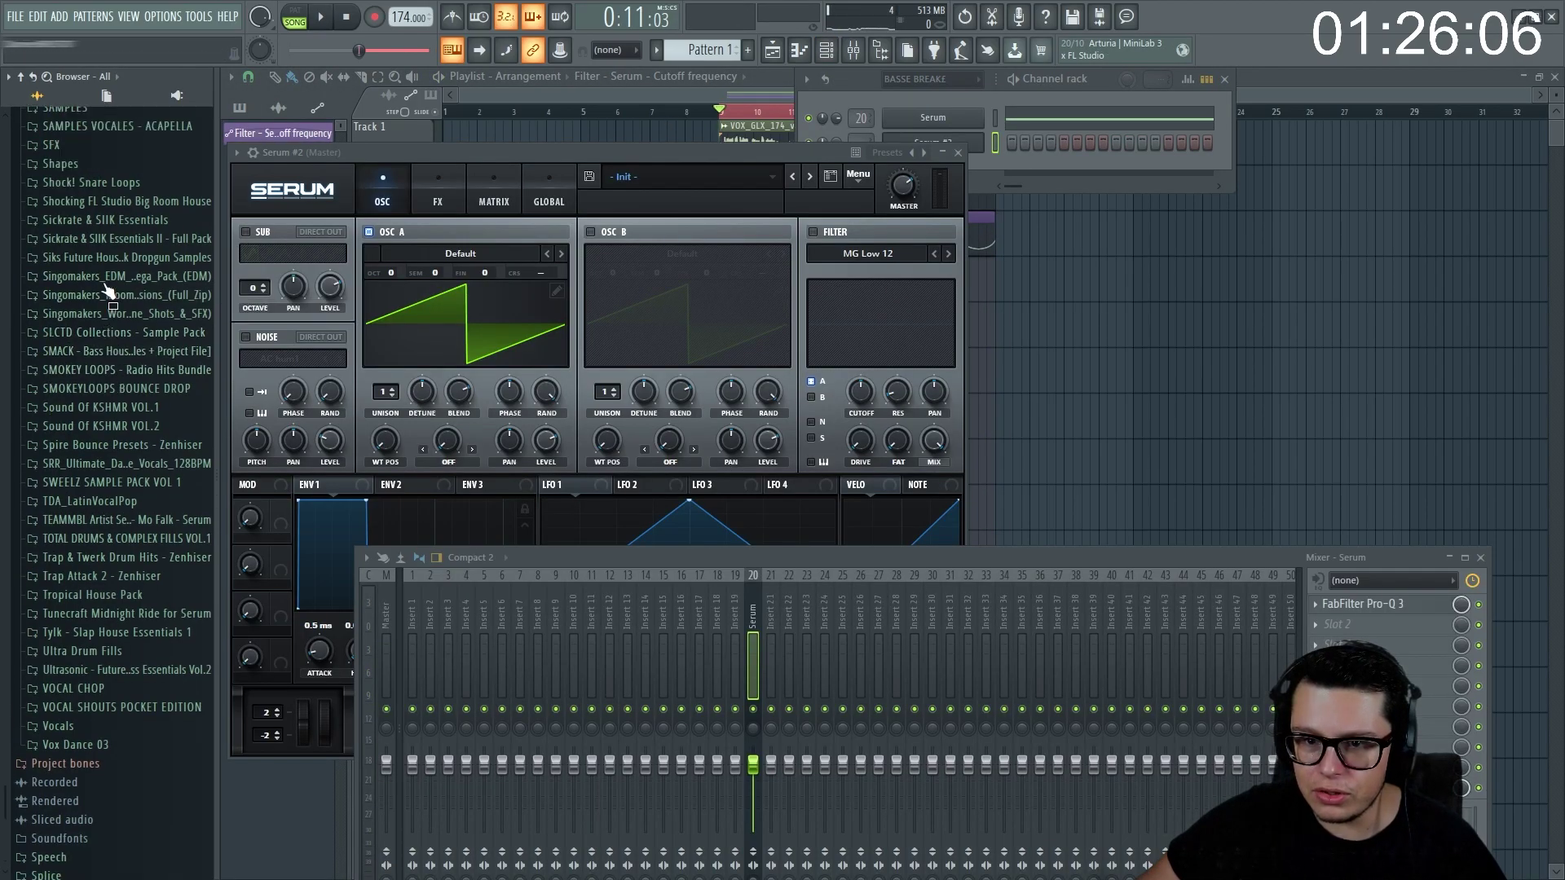
{"action": "scroll", "coordinate": [98, 294], "scroll_direction": "up", "scroll_amount": 9}
{"action": "scroll", "coordinate": [81, 300], "scroll_direction": "up", "scroll_amount": 1}
{"action": "left_click", "coordinate": [90, 267]}
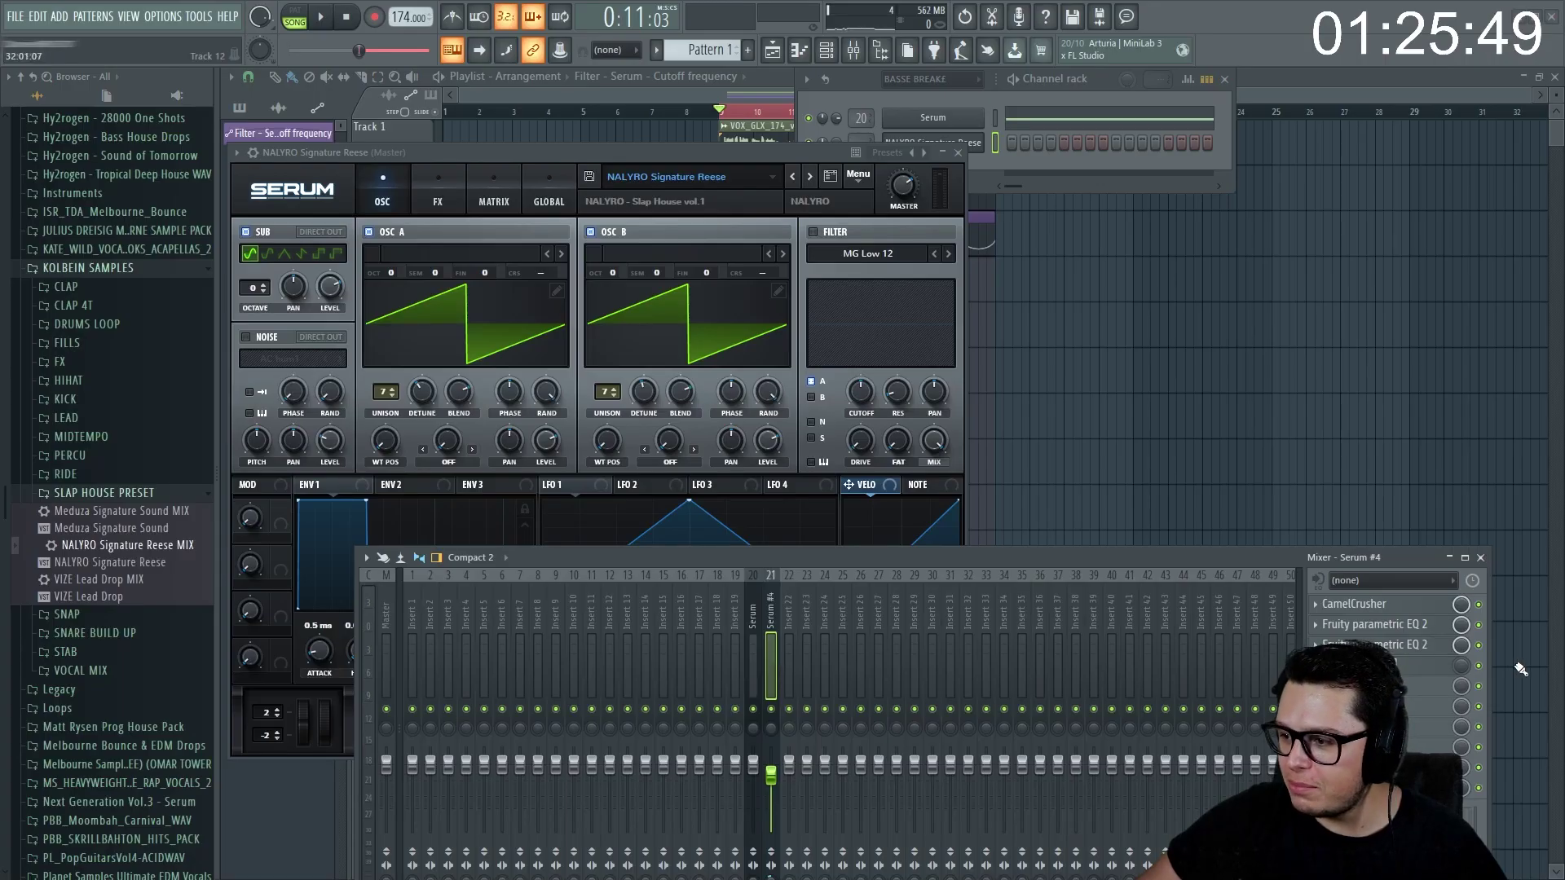
- Insert FabFilter Pro-Q 3 on the Reese mixer track and add a 96 dB/oct low cut at 30 Hz
{"action": "left_click", "coordinate": [1369, 666]}
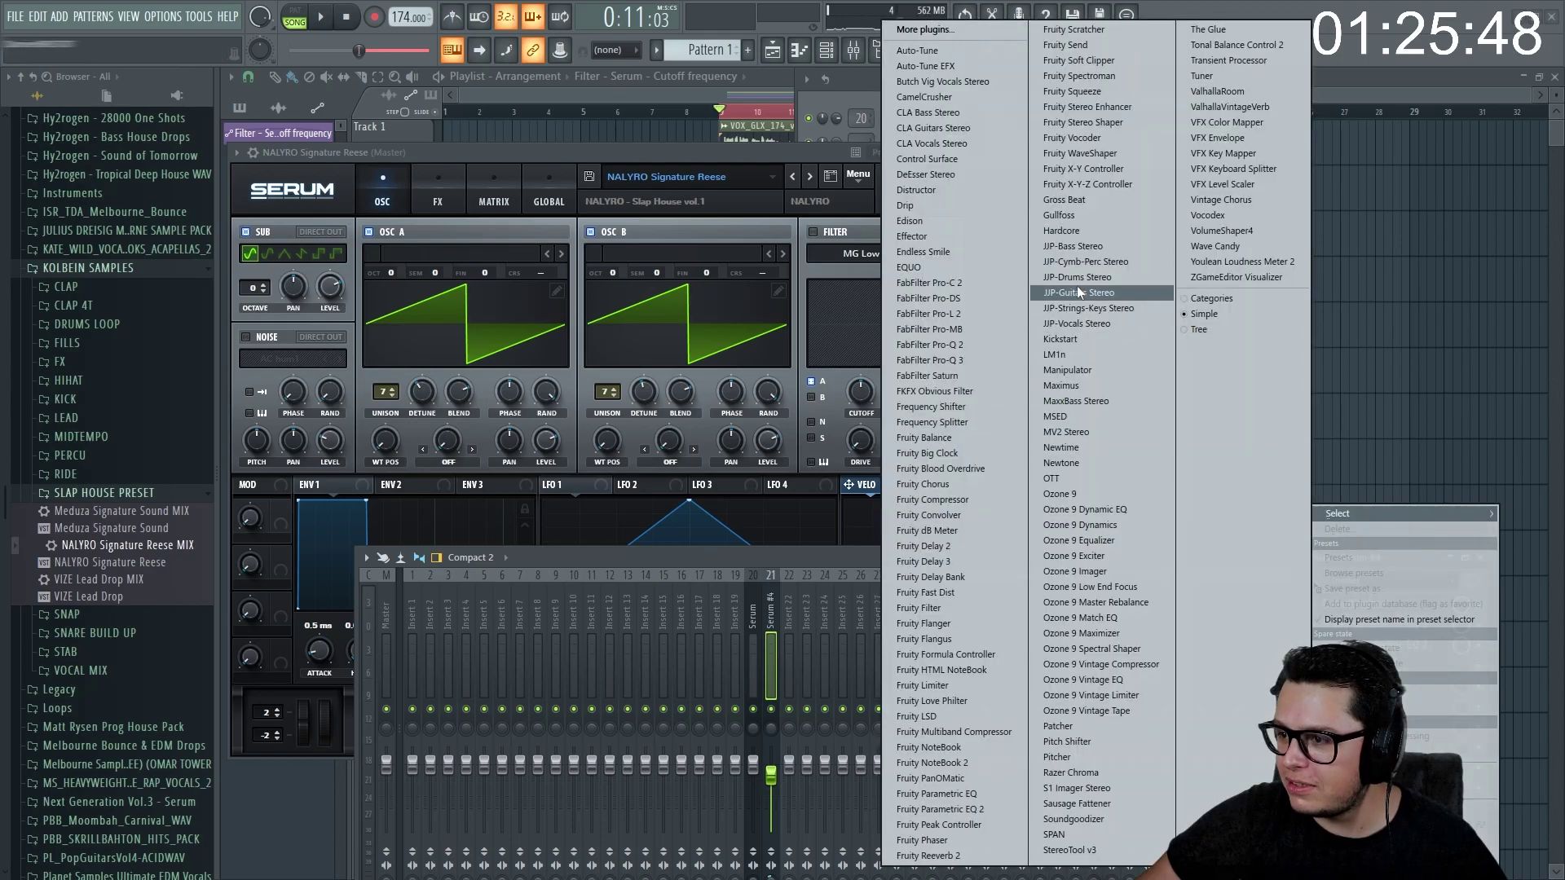
{"action": "left_click", "coordinate": [930, 360]}
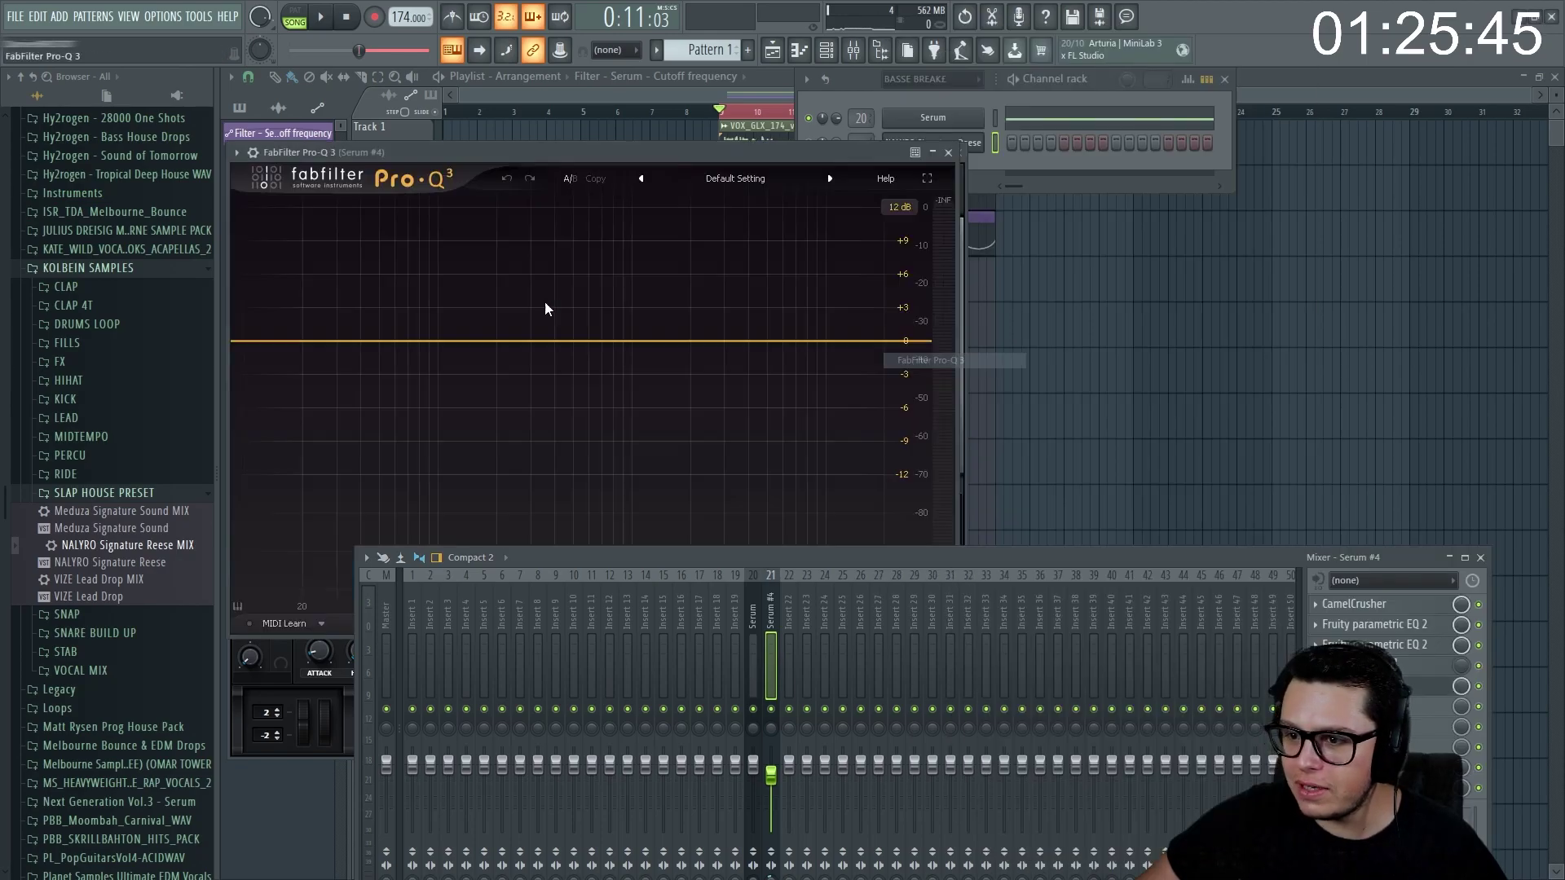
{"action": "double_click", "coordinate": [265, 342]}
{"action": "scroll", "coordinate": [266, 341], "scroll_direction": "up", "scroll_amount": 8}
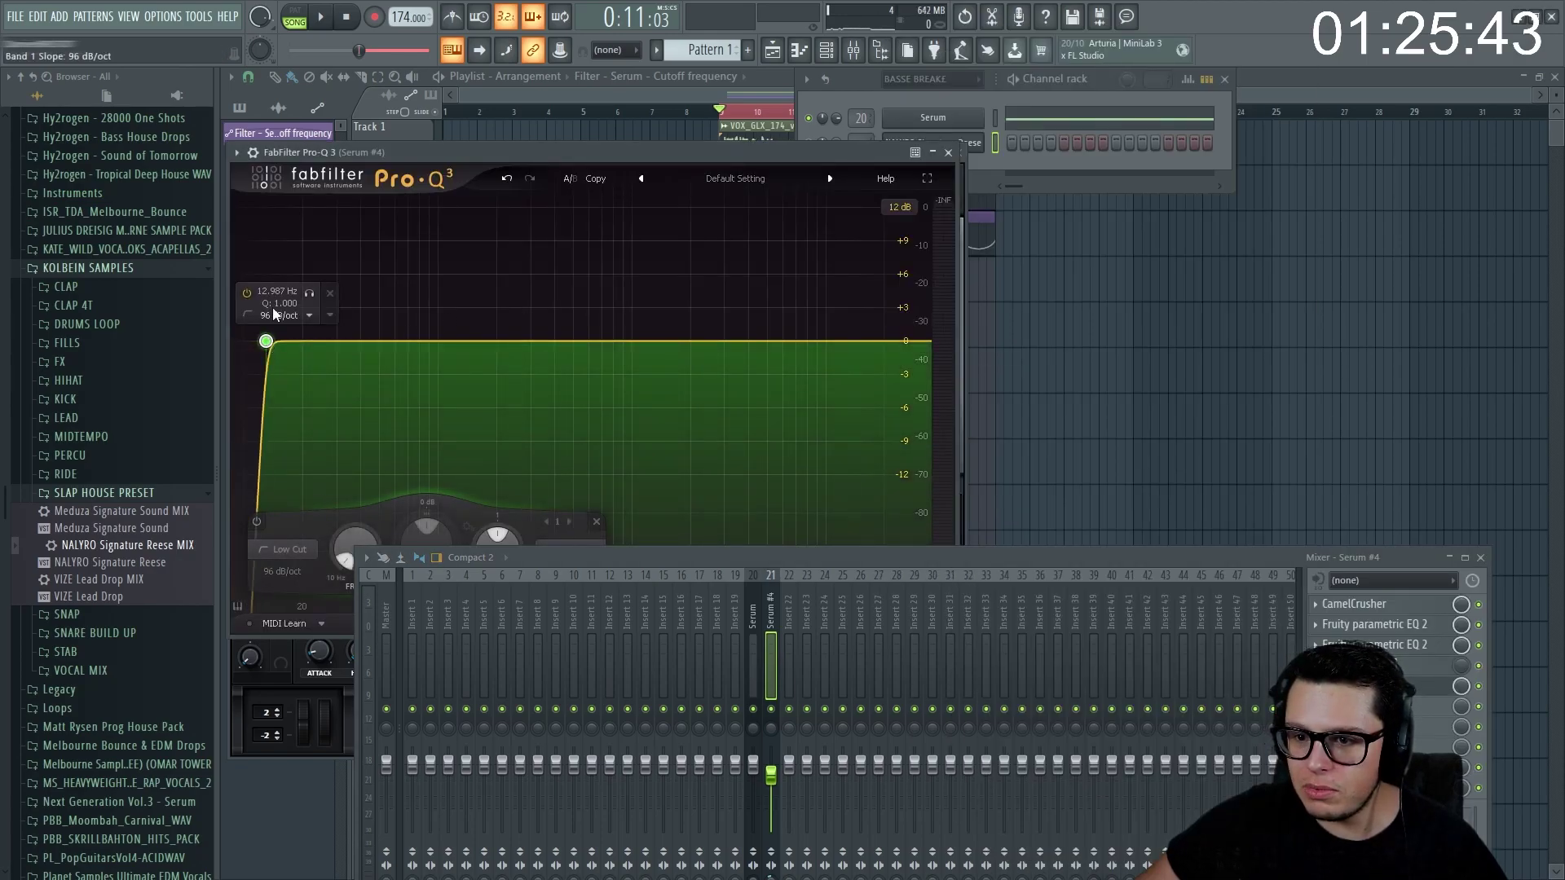
{"action": "type", "text": "30"}
{"action": "key", "text": "Return"}
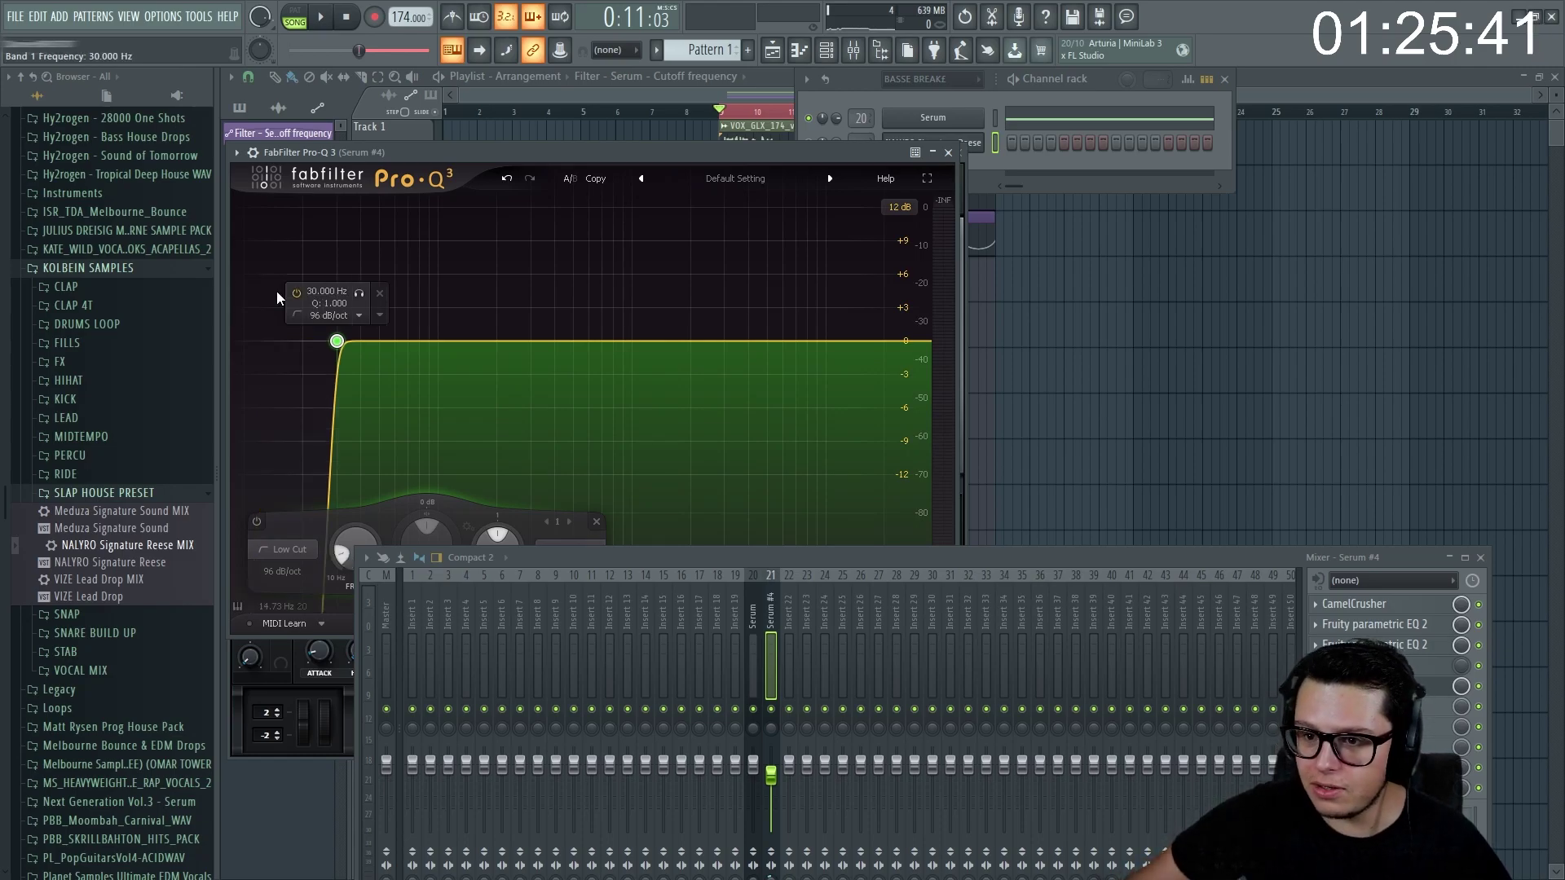
- Add a 96 dB/oct high cut at 100 Hz in the Reese track's Pro-Q 3
{"action": "double_click", "coordinate": [903, 342]}
{"action": "scroll", "coordinate": [903, 342], "scroll_direction": "up", "scroll_amount": 4}
{"action": "scroll", "coordinate": [904, 342], "scroll_direction": "up", "scroll_amount": 3}
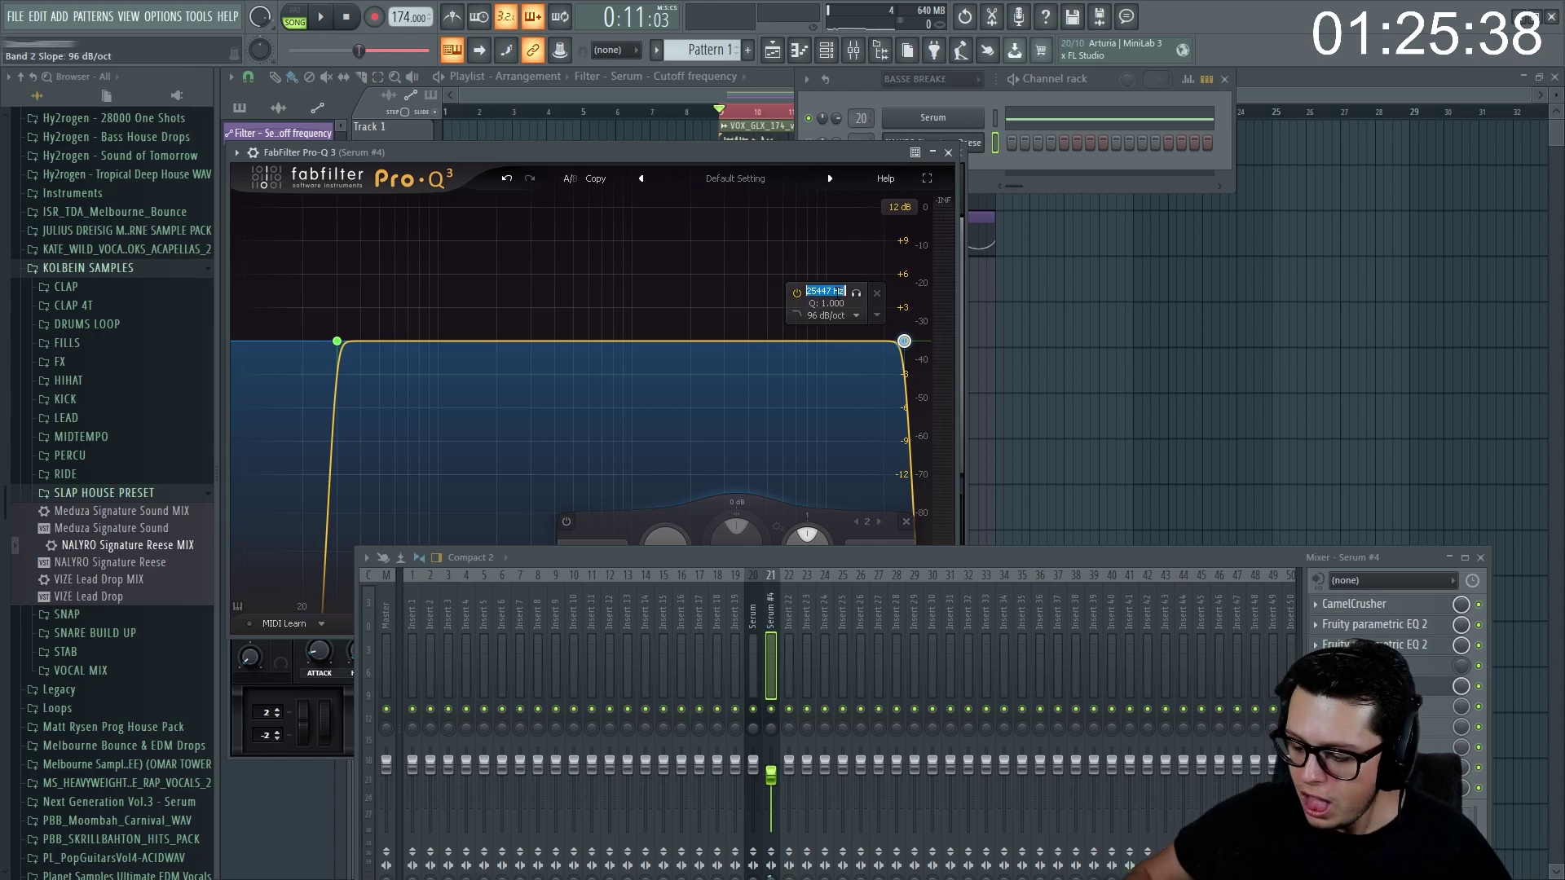
{"action": "type", "text": "100"}
{"action": "key", "text": "Return"}
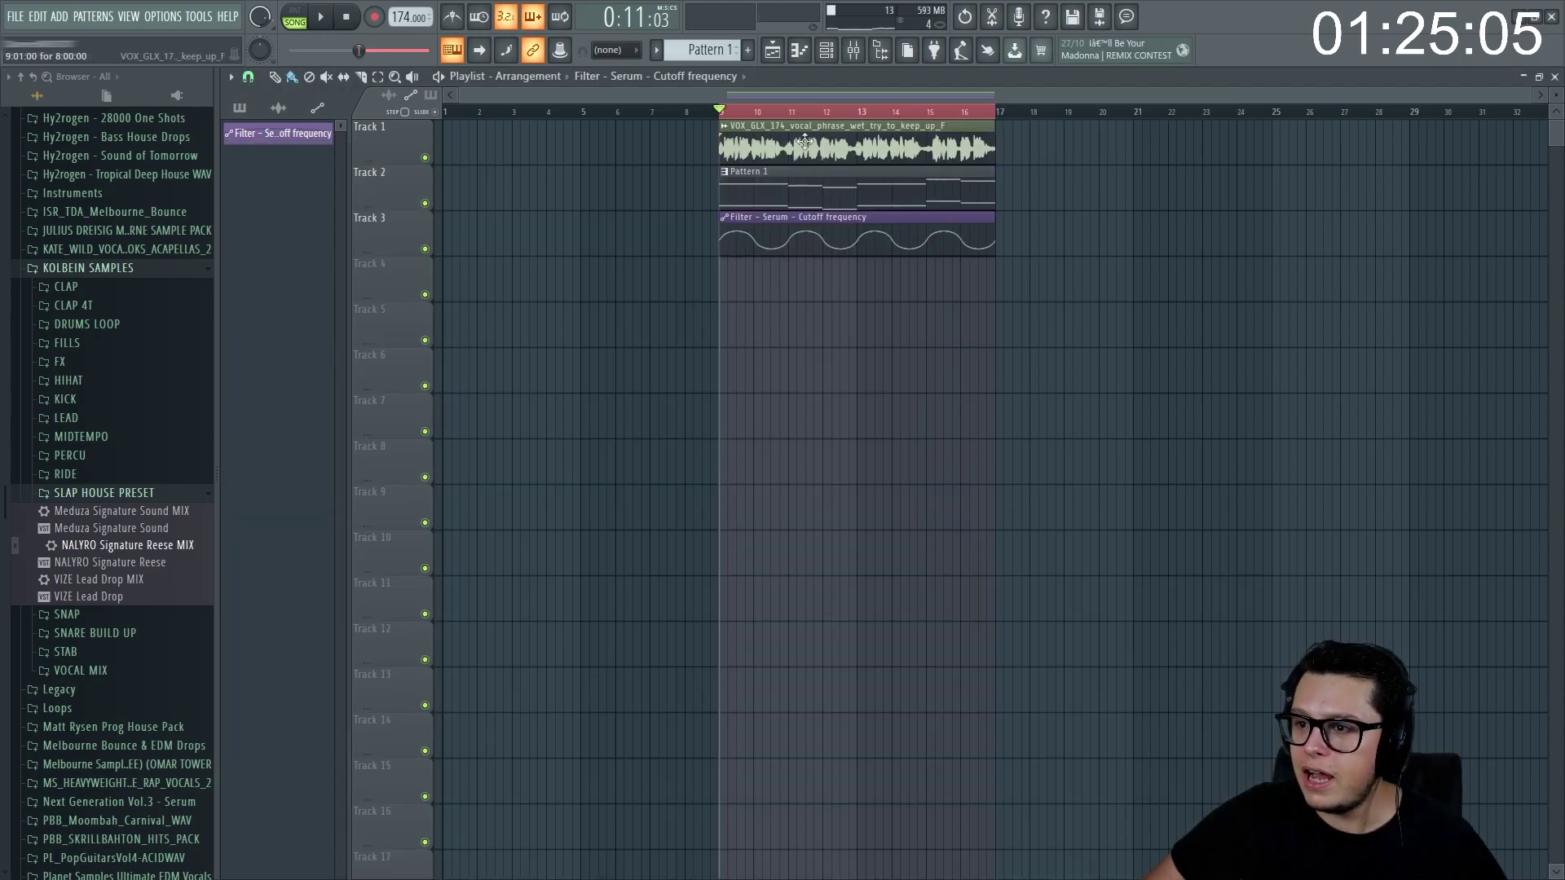
- Route the vocal clip to mixer track 25, load the delay_reverbe preset in its first effect slot, and play the arrangement
{"action": "double_click", "coordinate": [804, 141]}
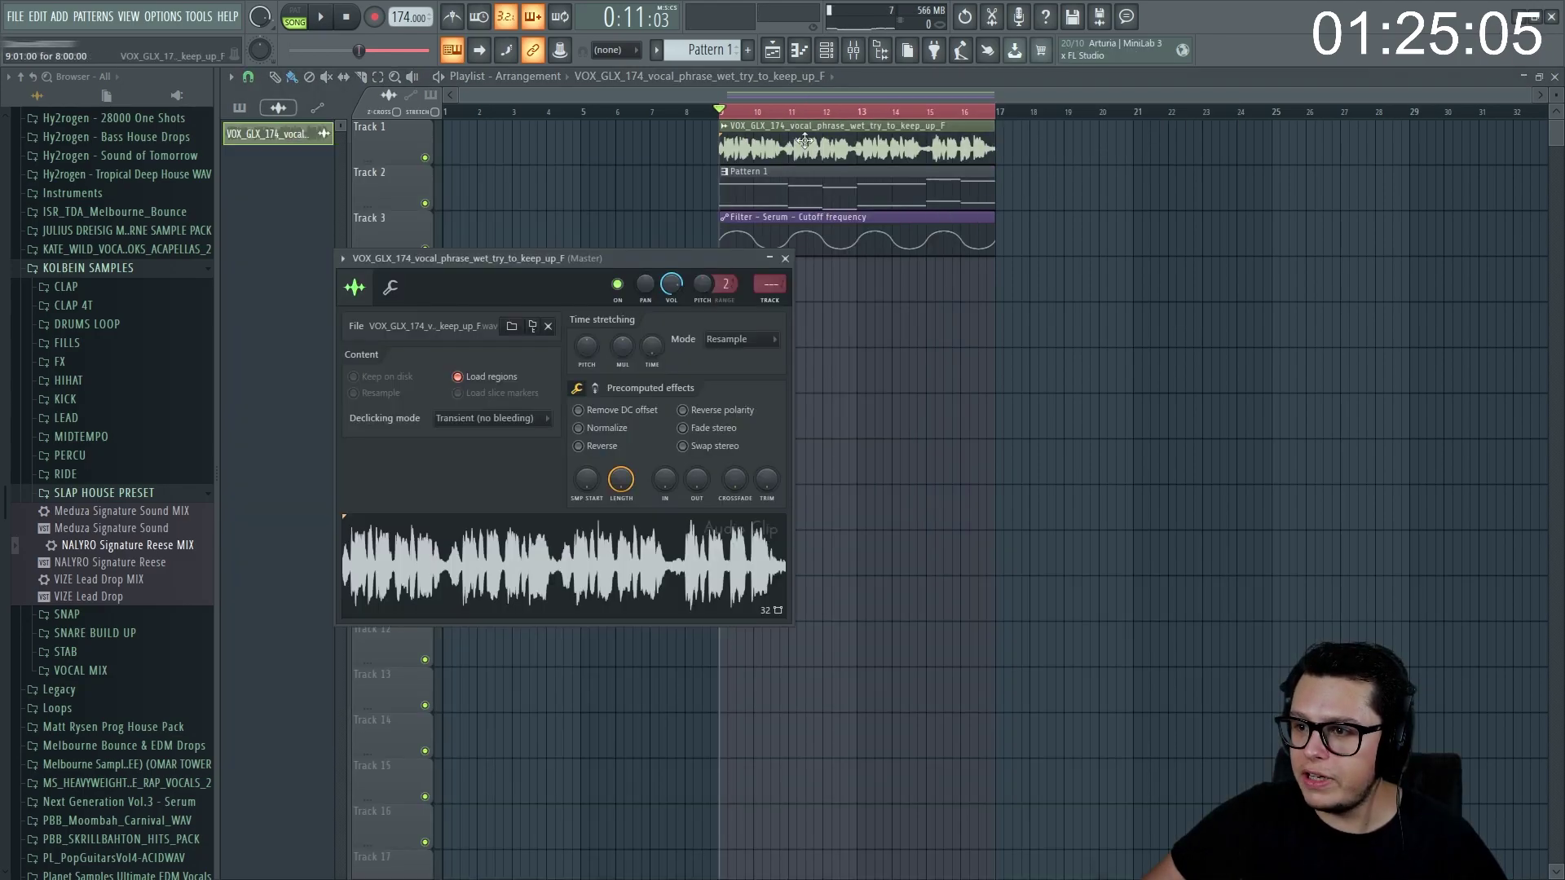
{"action": "left_click", "coordinate": [849, 41]}
{"action": "left_click", "coordinate": [850, 587]}
{"action": "key", "text": "ctrl+l"}
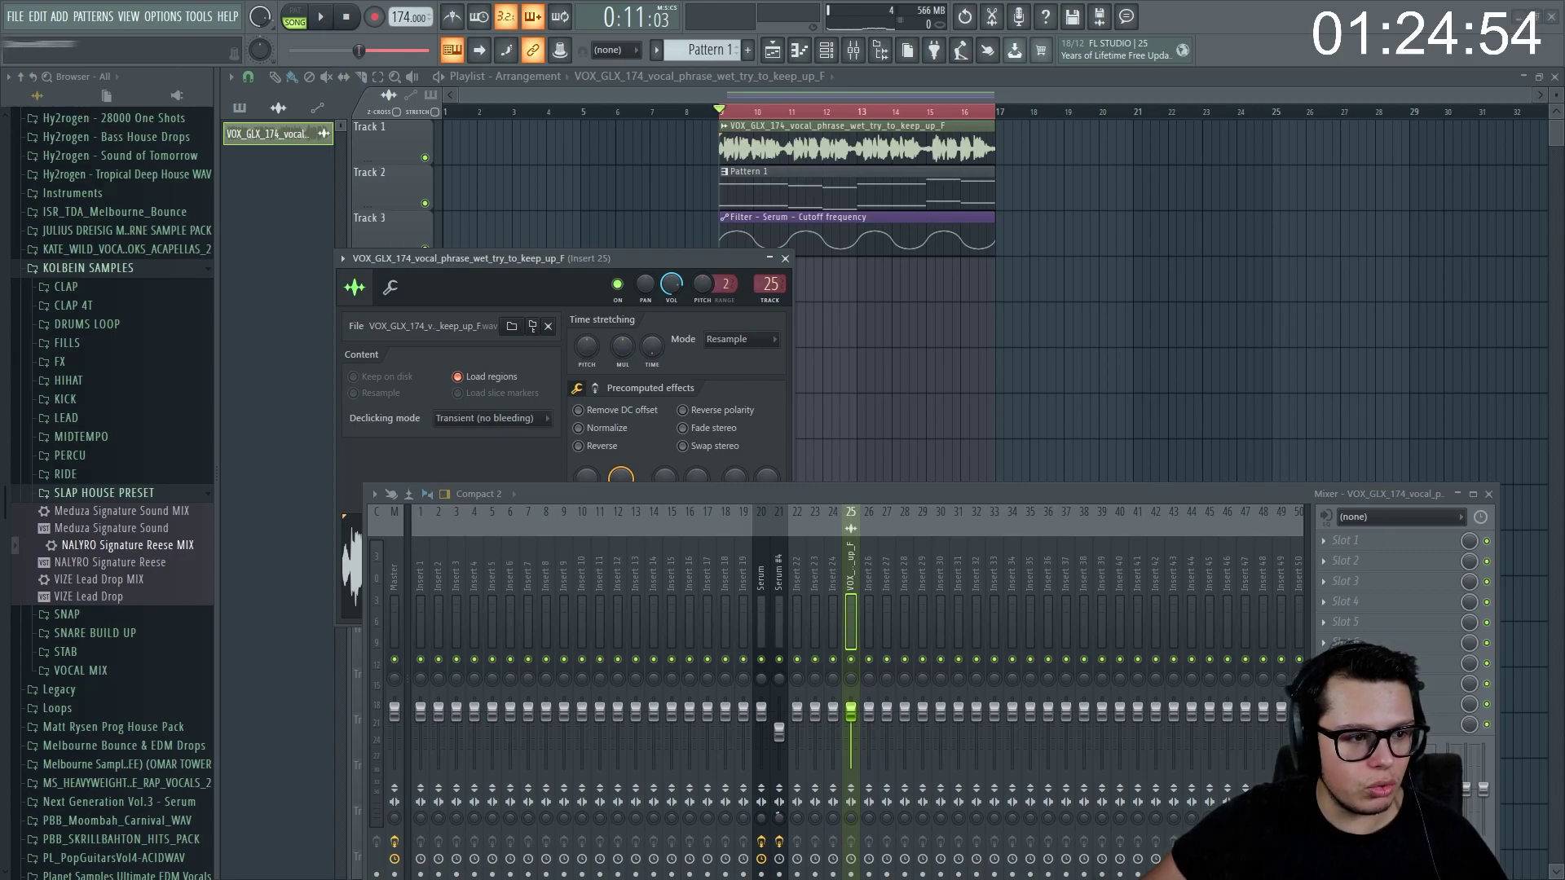
{"action": "left_click_drag", "start_coordinate": [1371, 544], "coordinate": [1373, 544]}
{"action": "key", "text": "space"}
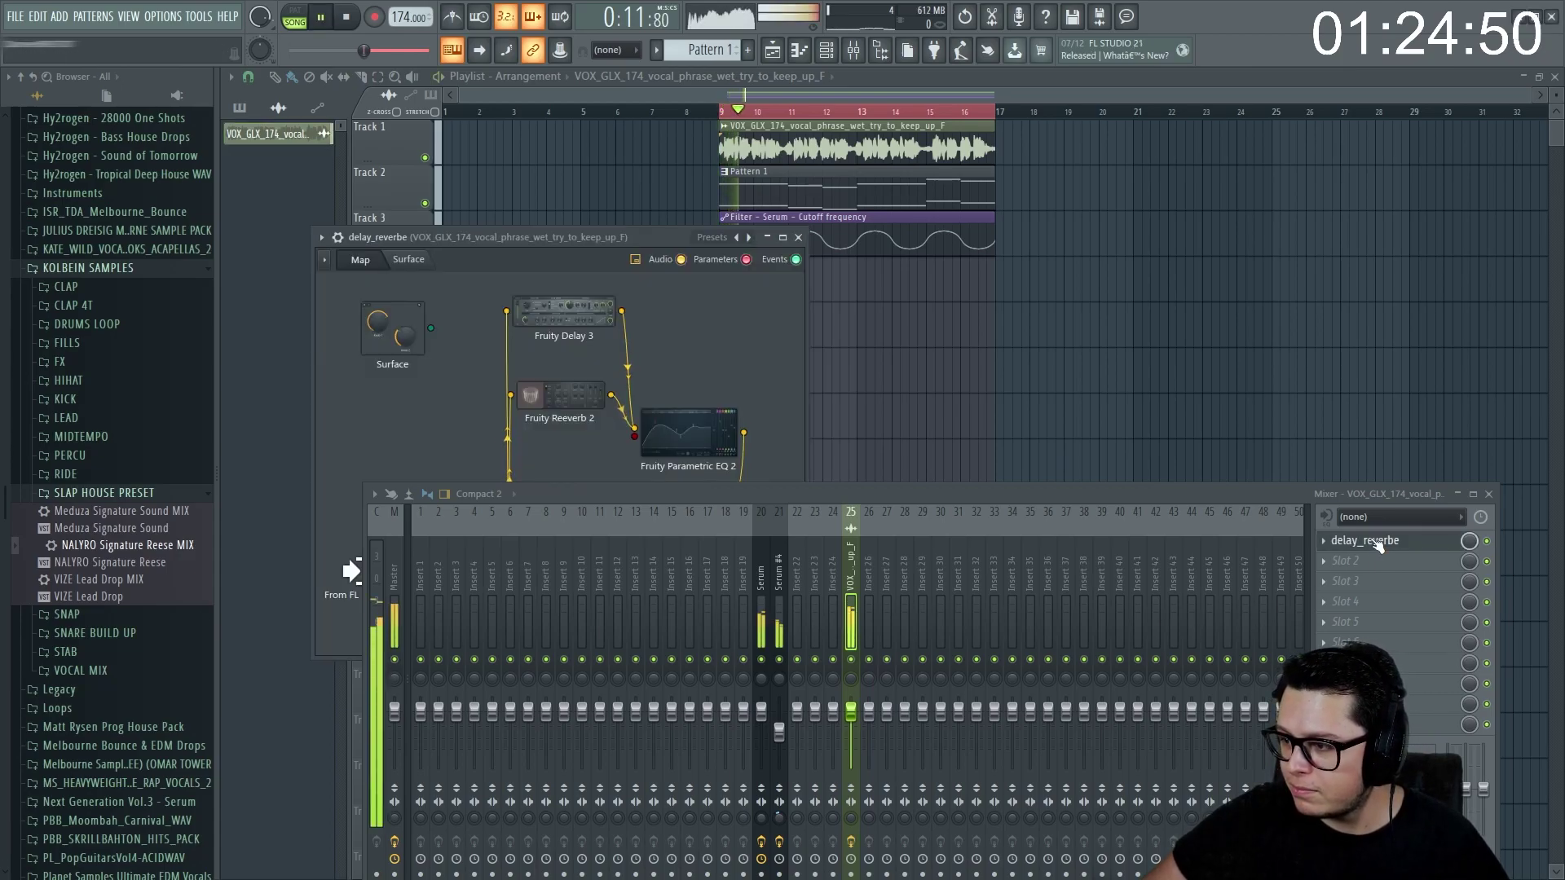
- Move the delay_reverbe effect out of the vocal track's first effect slot and close its window
{"action": "scroll", "coordinate": [1378, 546], "scroll_direction": "up", "scroll_amount": 1}
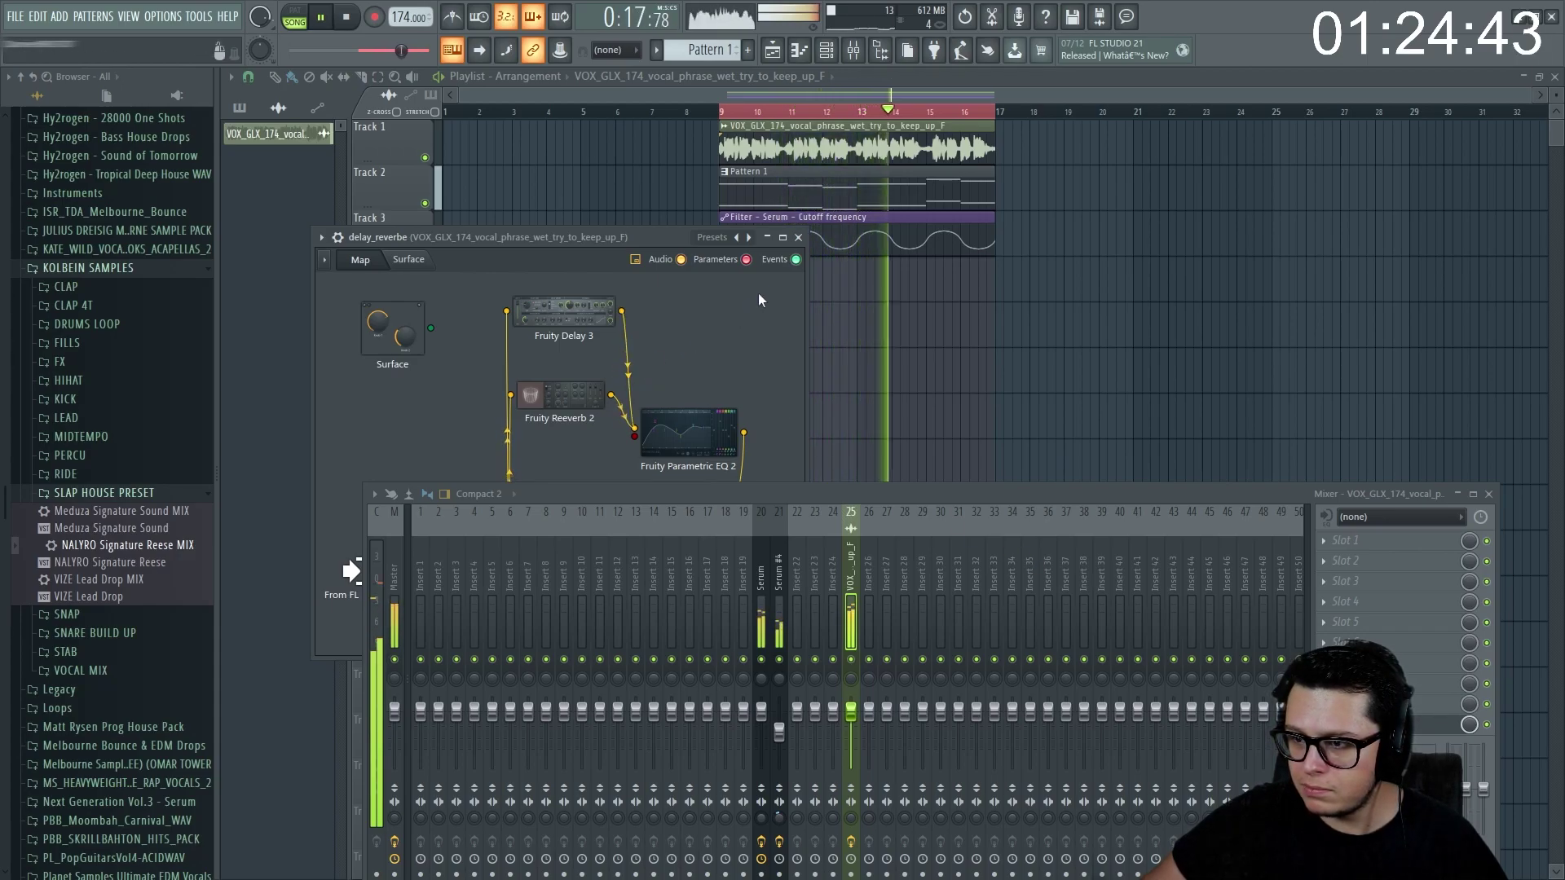
{"action": "left_click", "coordinate": [798, 238]}
- Duplicate the vocal, Pattern 1 and Serum cutoff automation clips so the copies start at bar 17, and close the mixer
{"action": "left_click_drag", "start_coordinate": [1016, 238], "coordinate": [711, 114]}
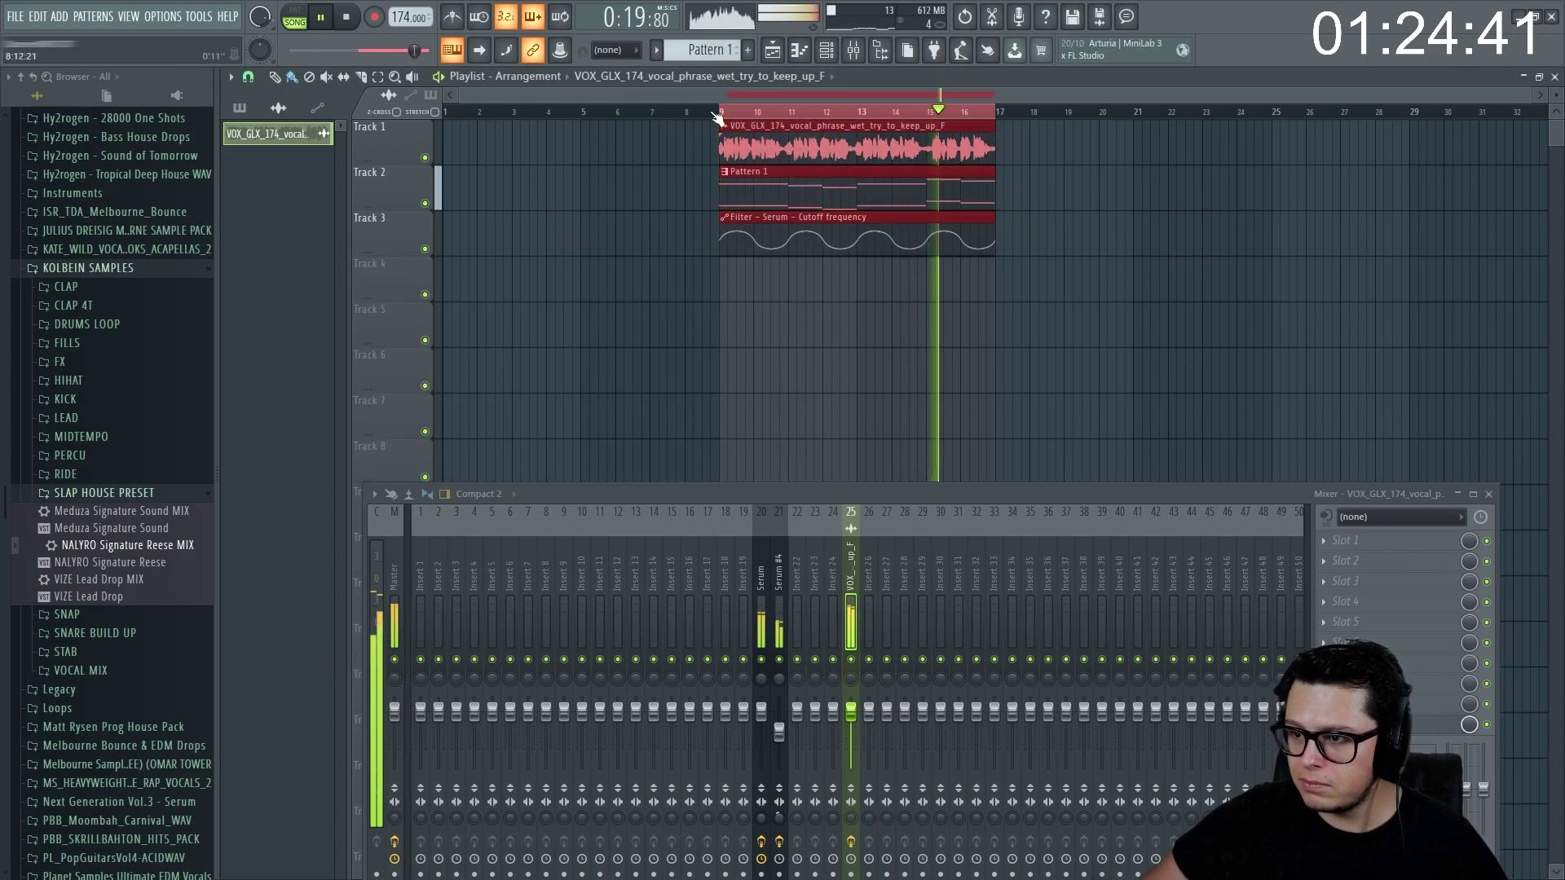
{"action": "key", "text": "ctrl+b"}
{"action": "left_click", "coordinate": [990, 172]}
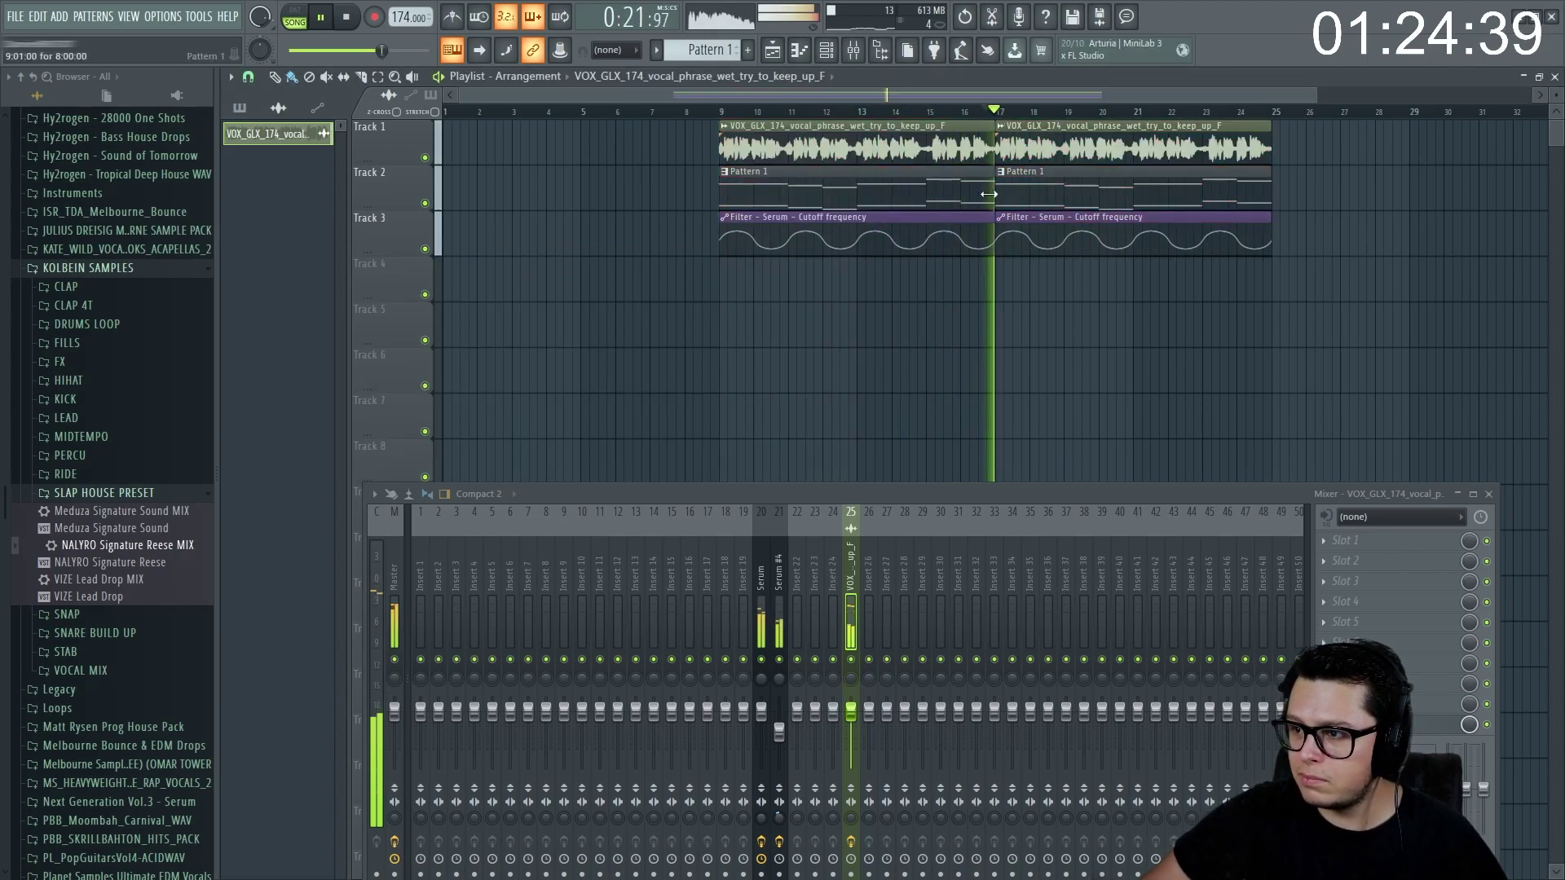
{"action": "left_click", "coordinate": [1488, 494]}
{"action": "scroll", "coordinate": [915, 352], "scroll_direction": "down", "scroll_amount": 2}
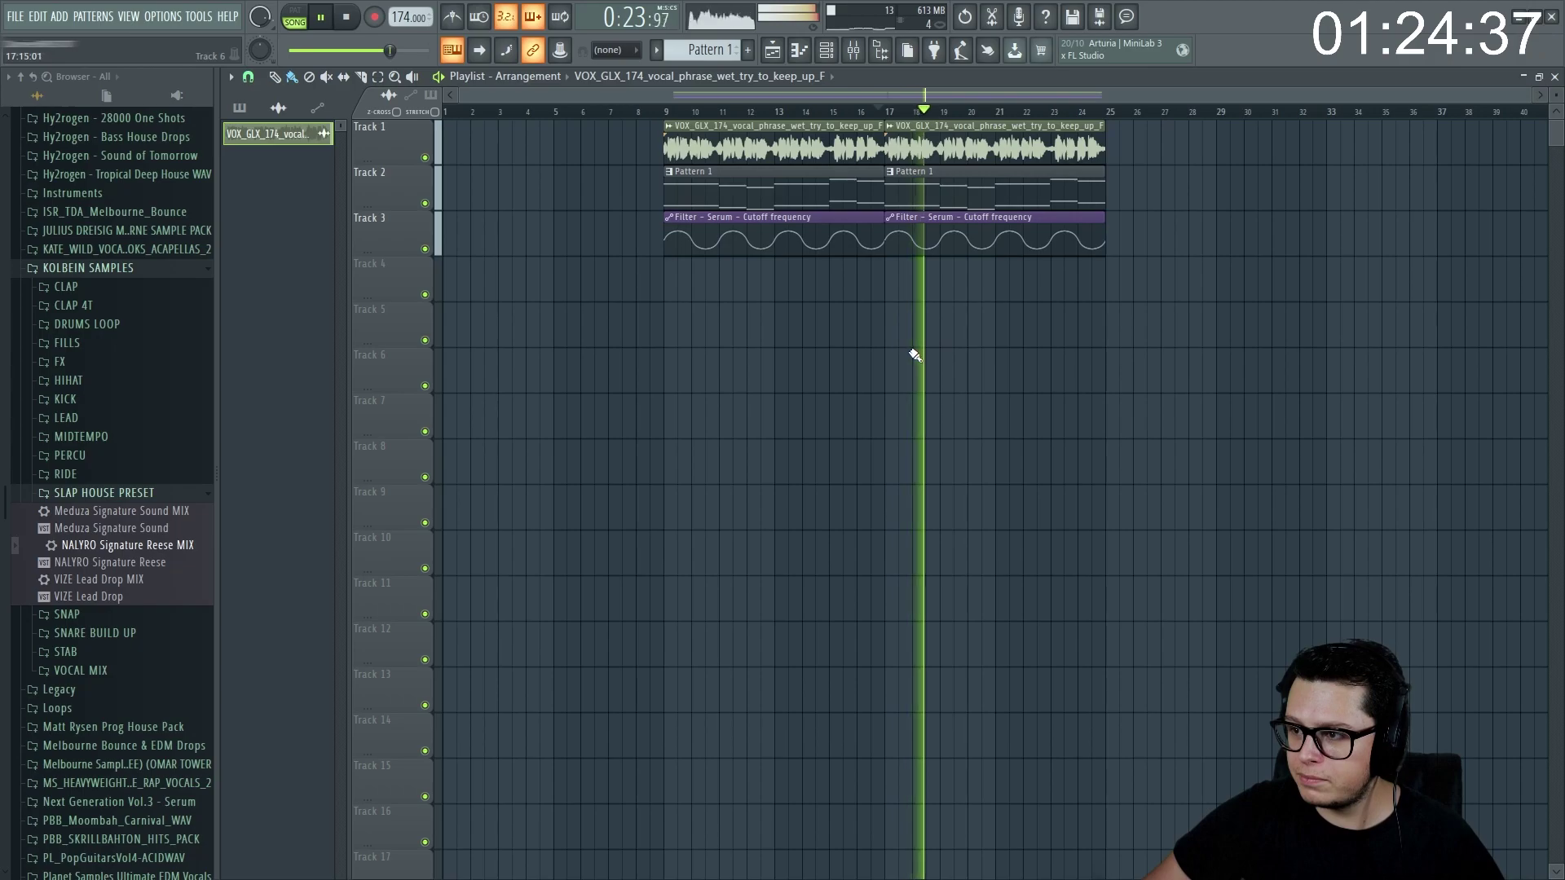
- Create a mixer group on insert 19 for the two Serum bass tracks and name it BUS BASS BREAK
{"action": "key", "text": "F9"}
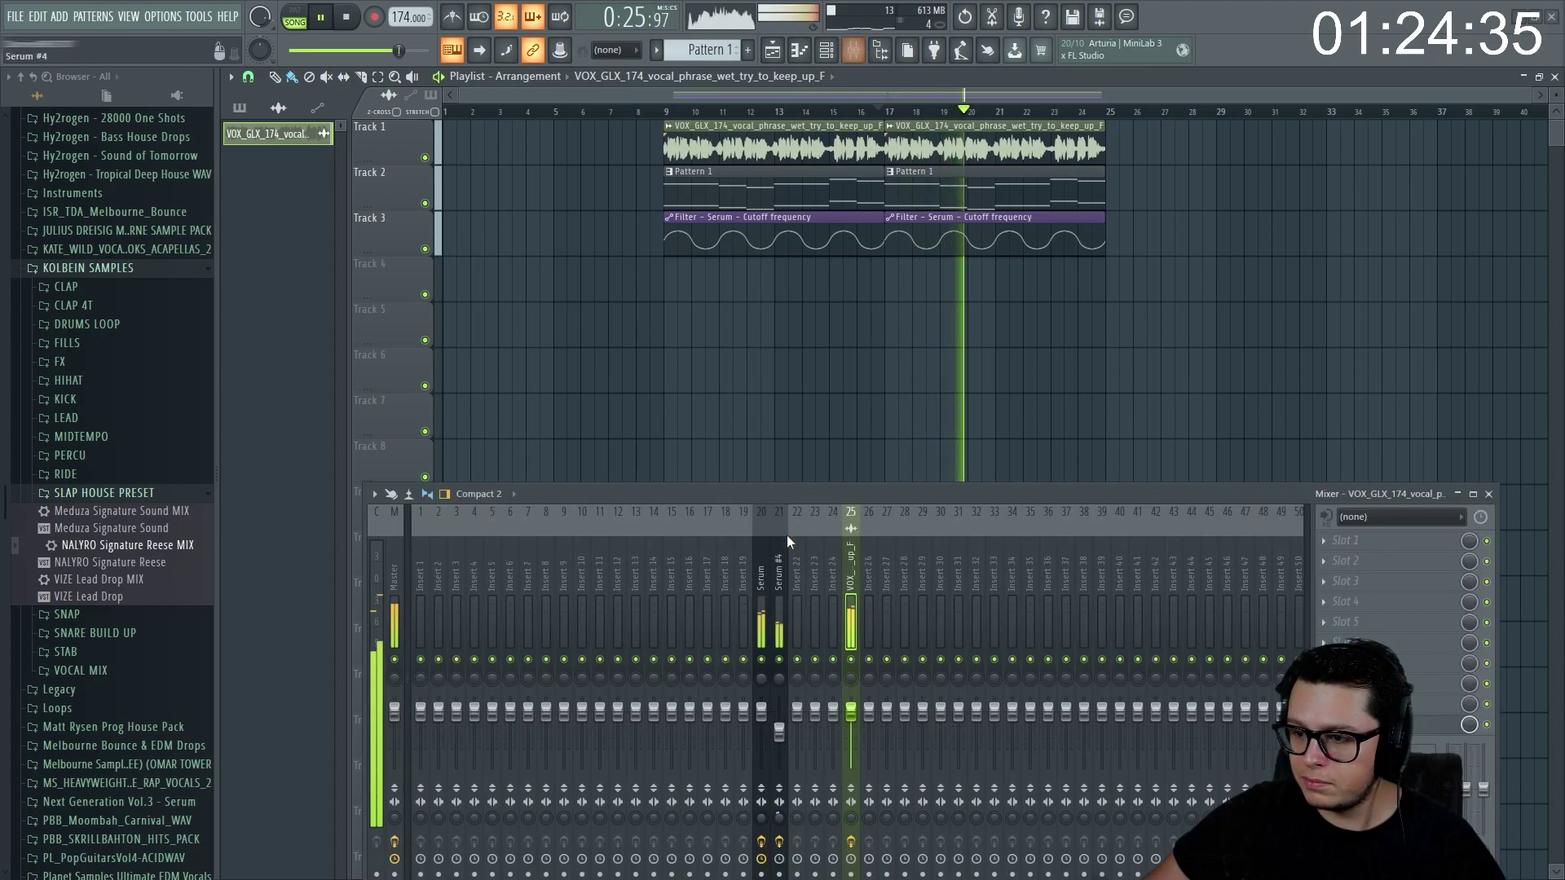
{"action": "left_click", "coordinate": [760, 619]}
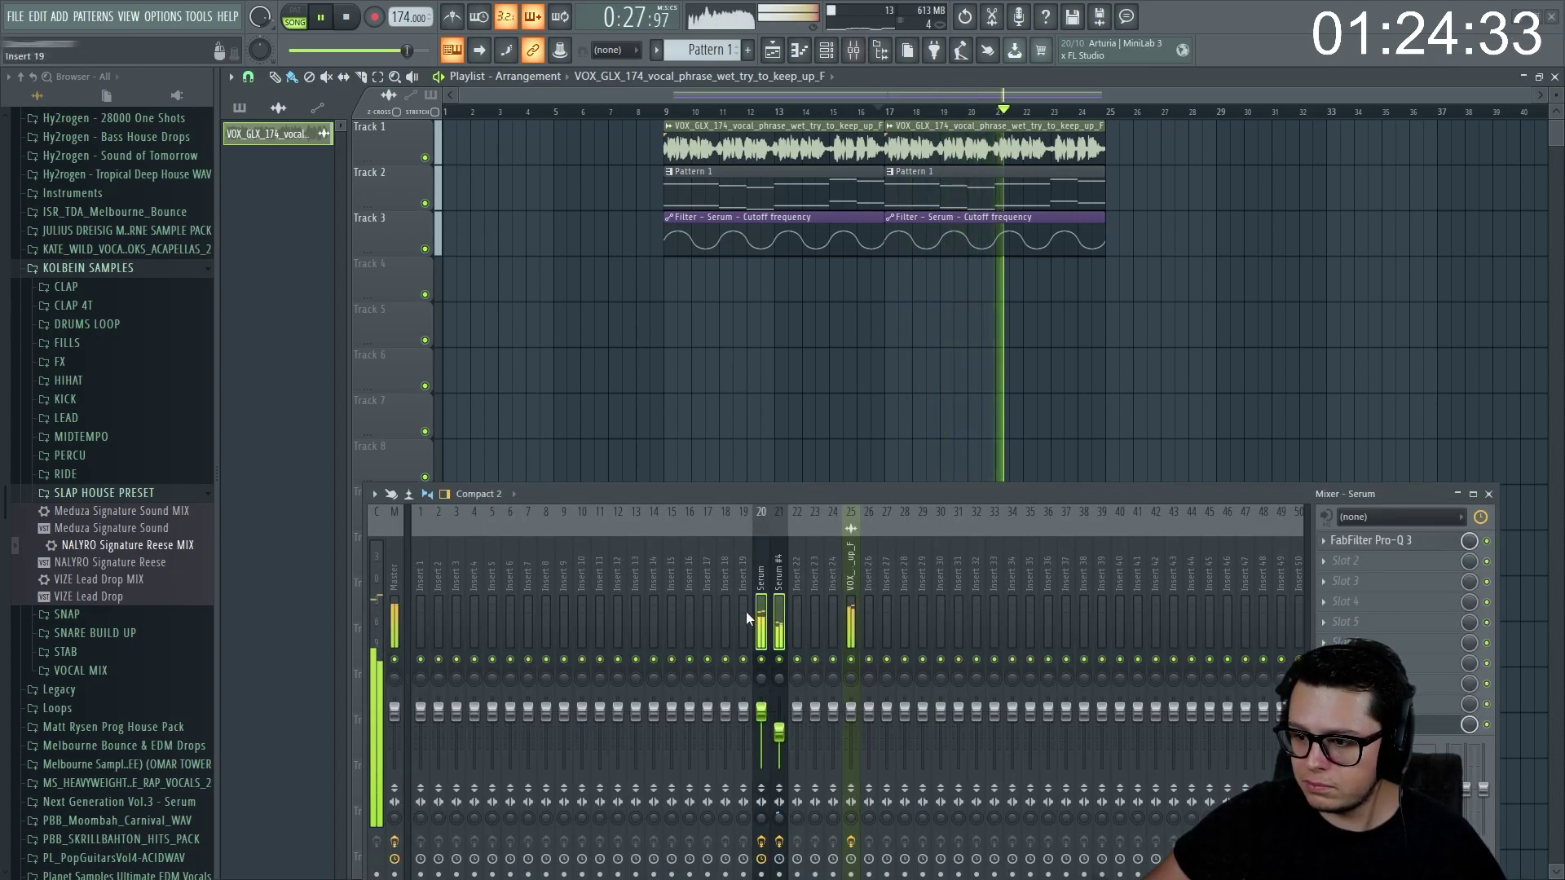
{"action": "right_click", "coordinate": [747, 618]}
{"action": "left_click", "coordinate": [809, 751]}
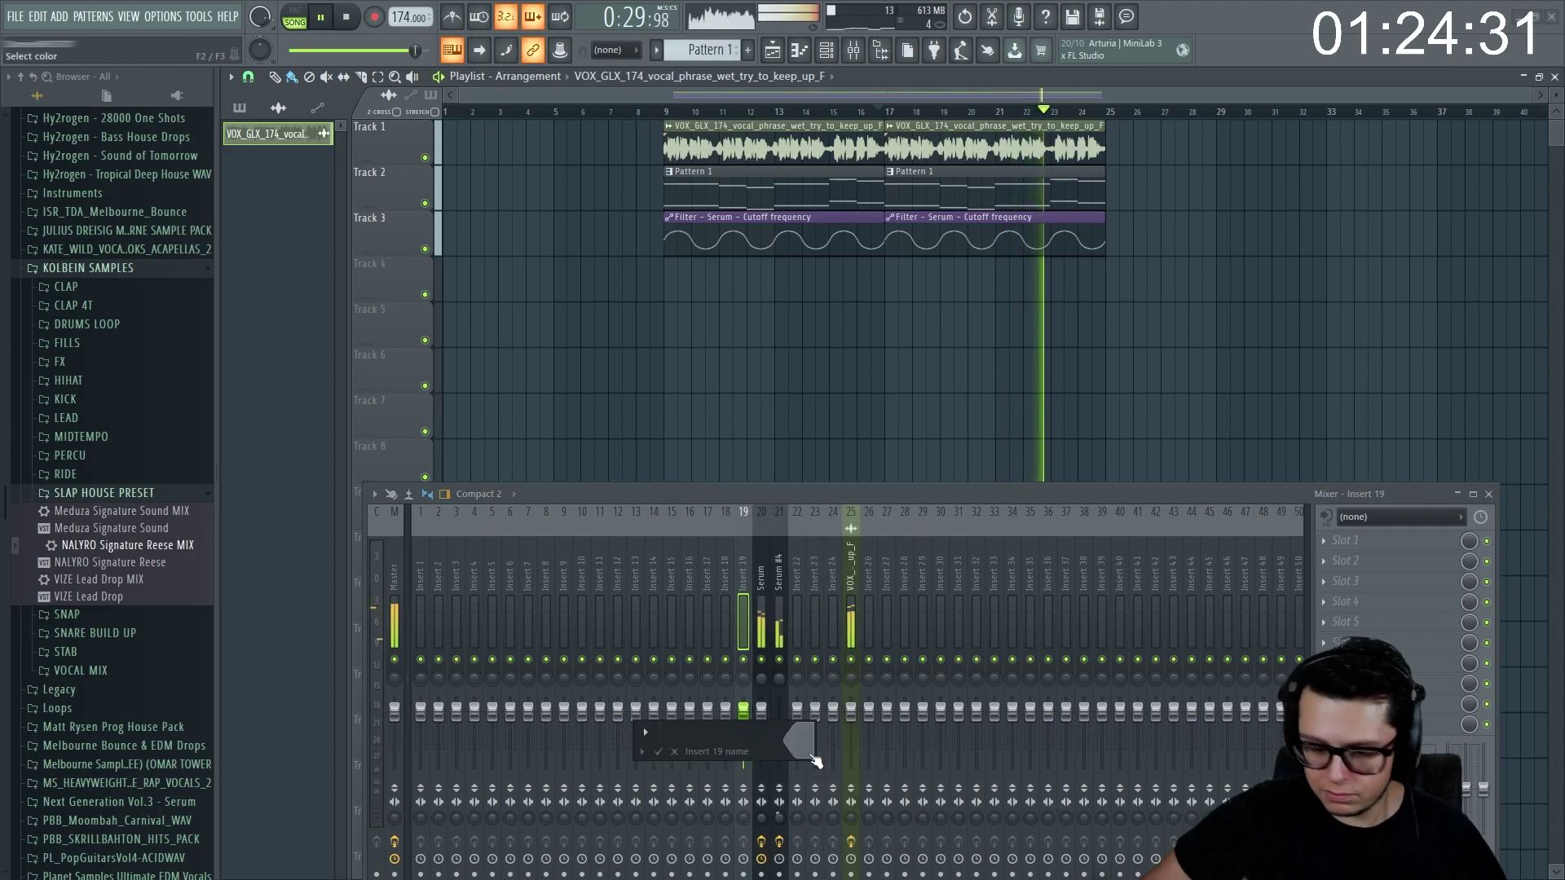
{"action": "type", "text": "BUS BASSED"}
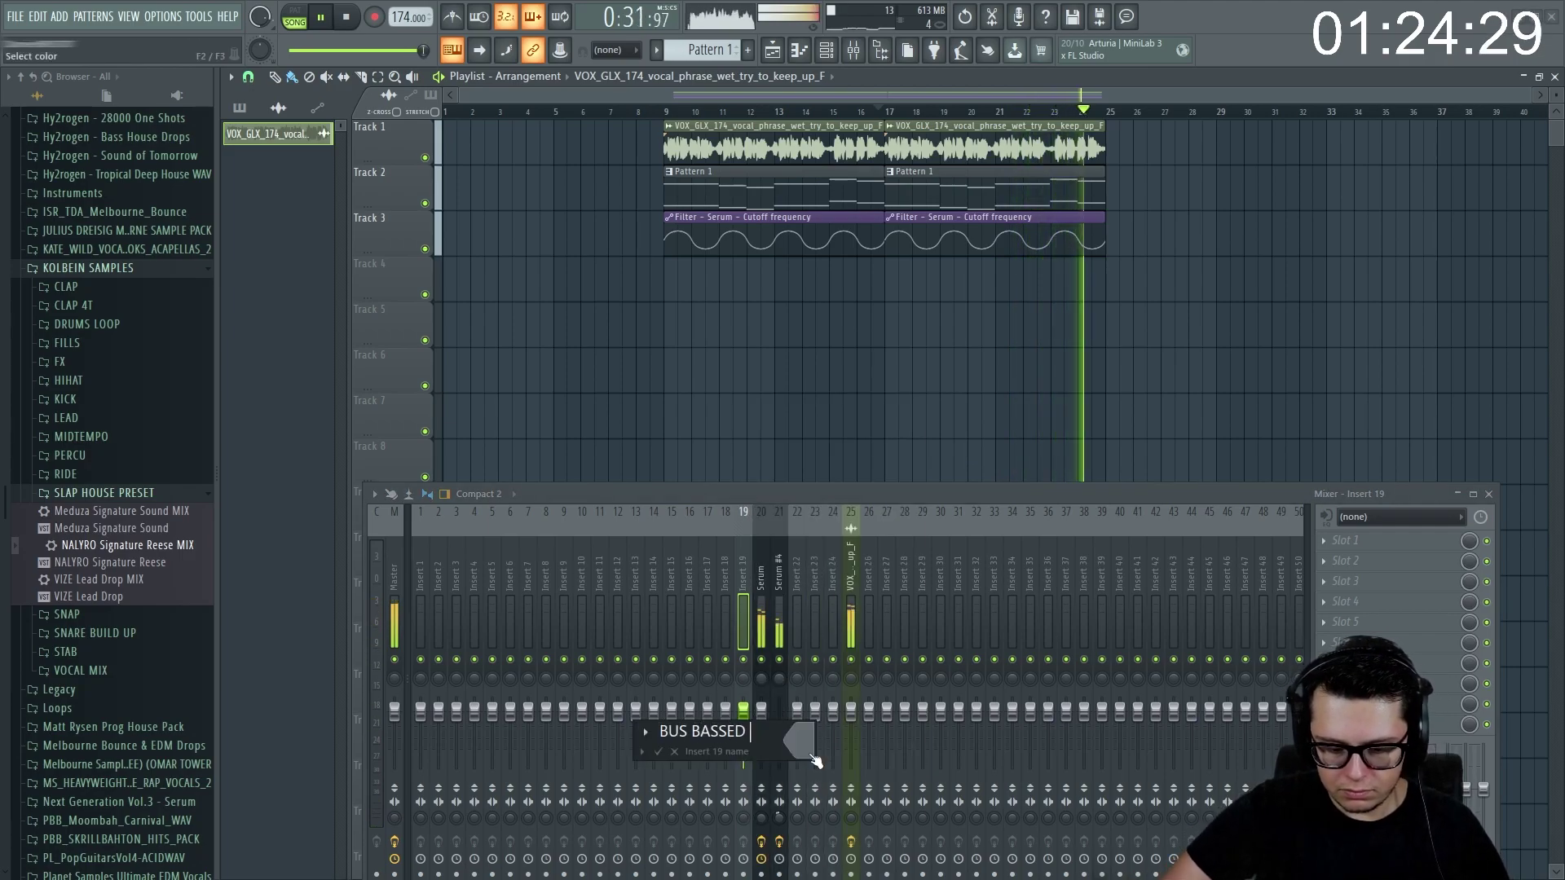
{"action": "key", "text": "BackSpace"}
{"action": "key", "text": "BackSpace"}
{"action": "type", "text": "BRE"}
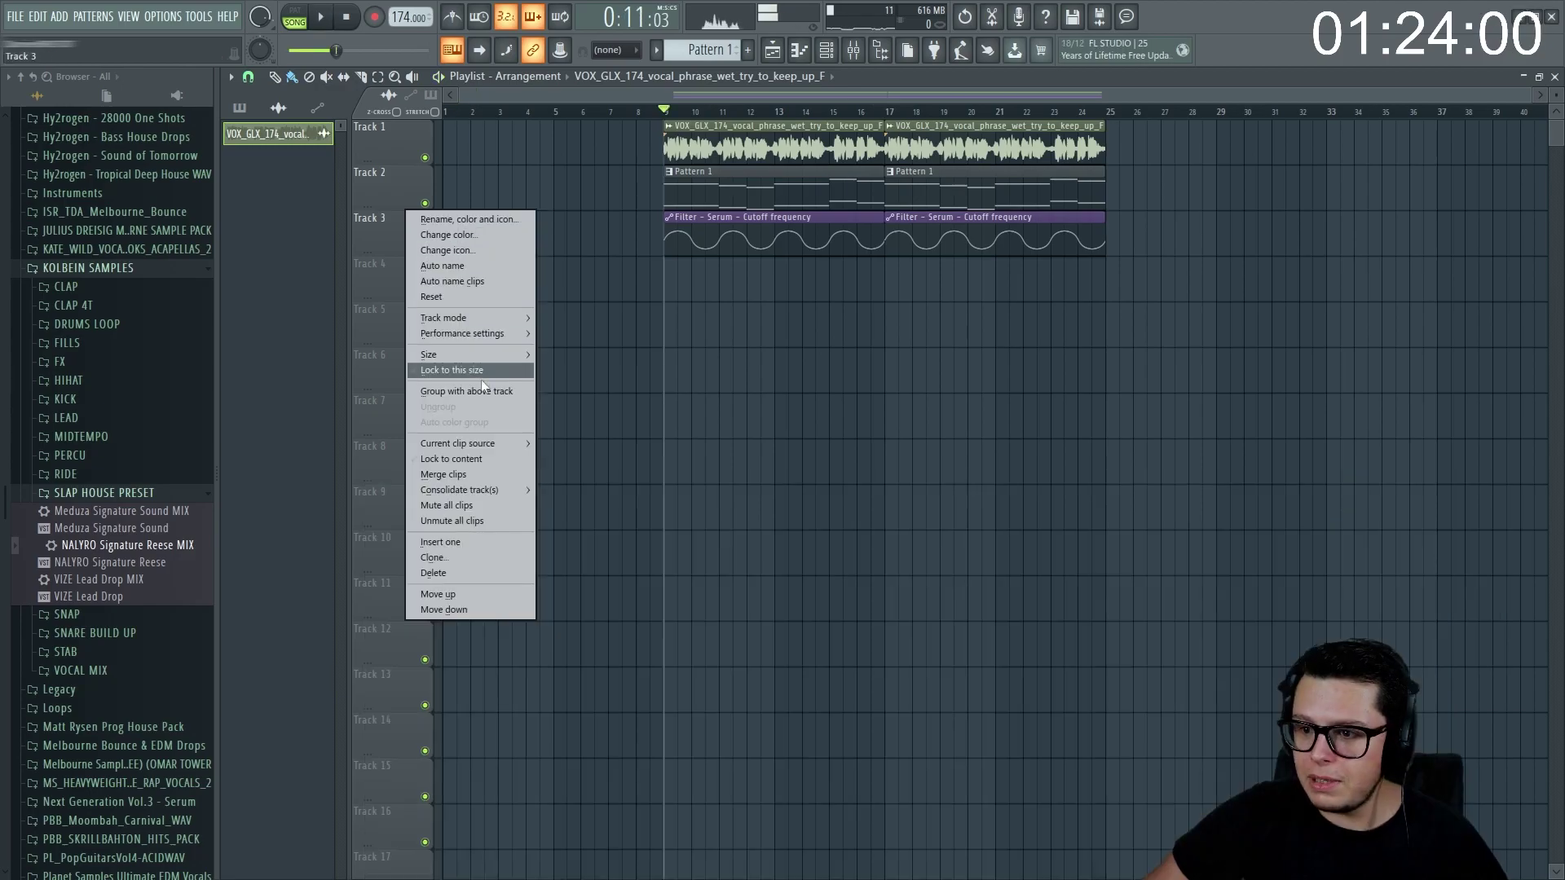
- Group playlist track 3 with the track above it and collapse the group
{"action": "left_click", "coordinate": [466, 391]}
{"action": "left_click", "coordinate": [418, 212]}
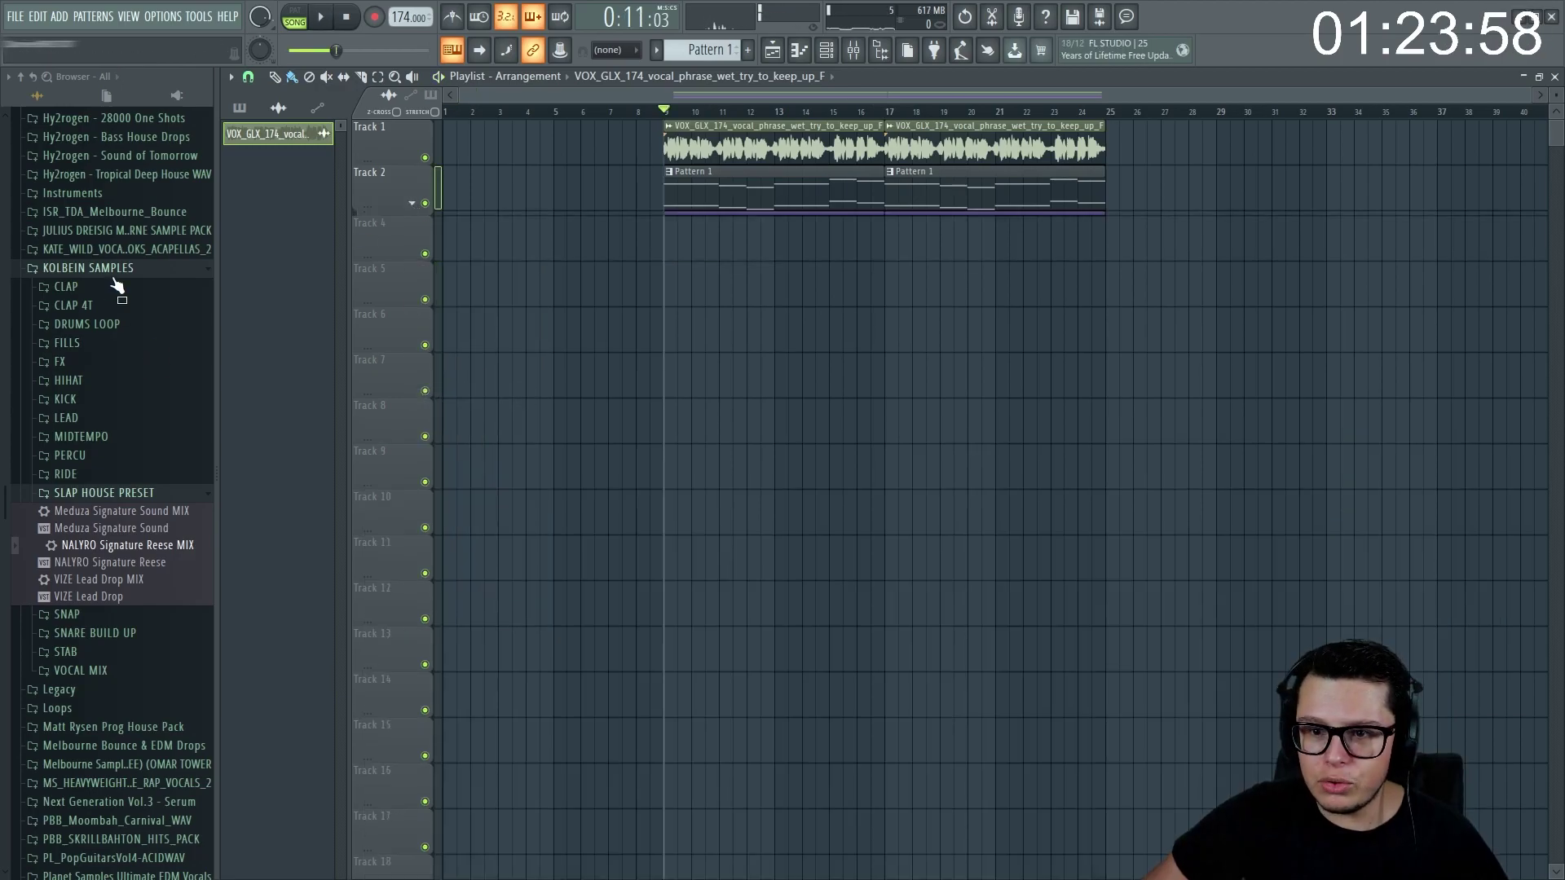
- Find SLCTD Atmosphere 01 Emin 124BPM in the SLCTD Collections FX Atmospheres and place it on track 4 at bar 9
{"action": "left_click", "coordinate": [114, 271]}
{"action": "scroll", "coordinate": [114, 326], "scroll_direction": "down", "scroll_amount": 15}
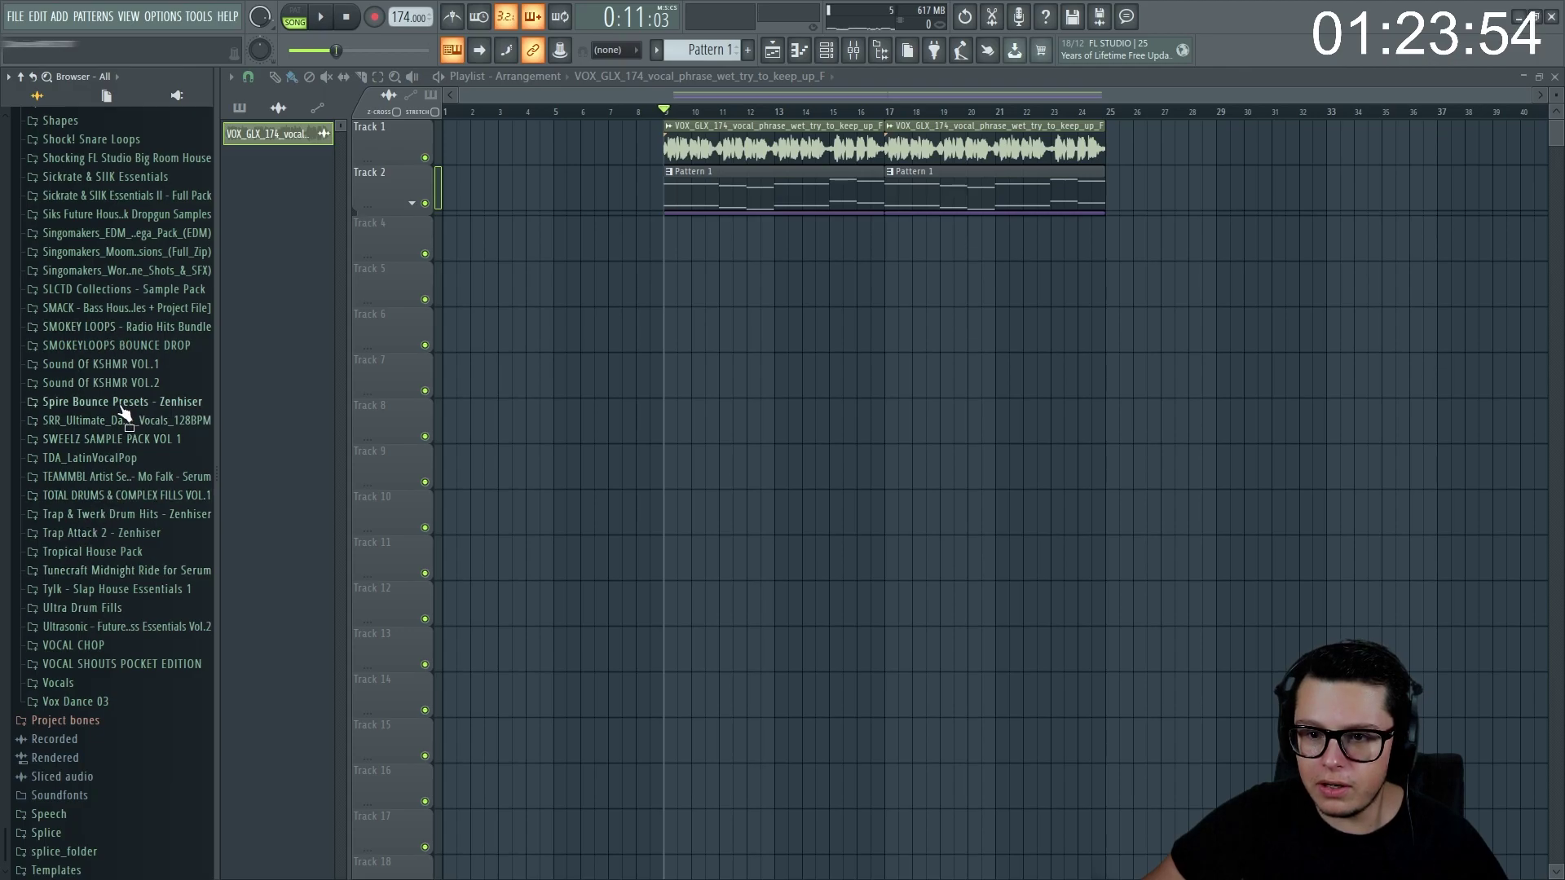
{"action": "left_click", "coordinate": [109, 292]}
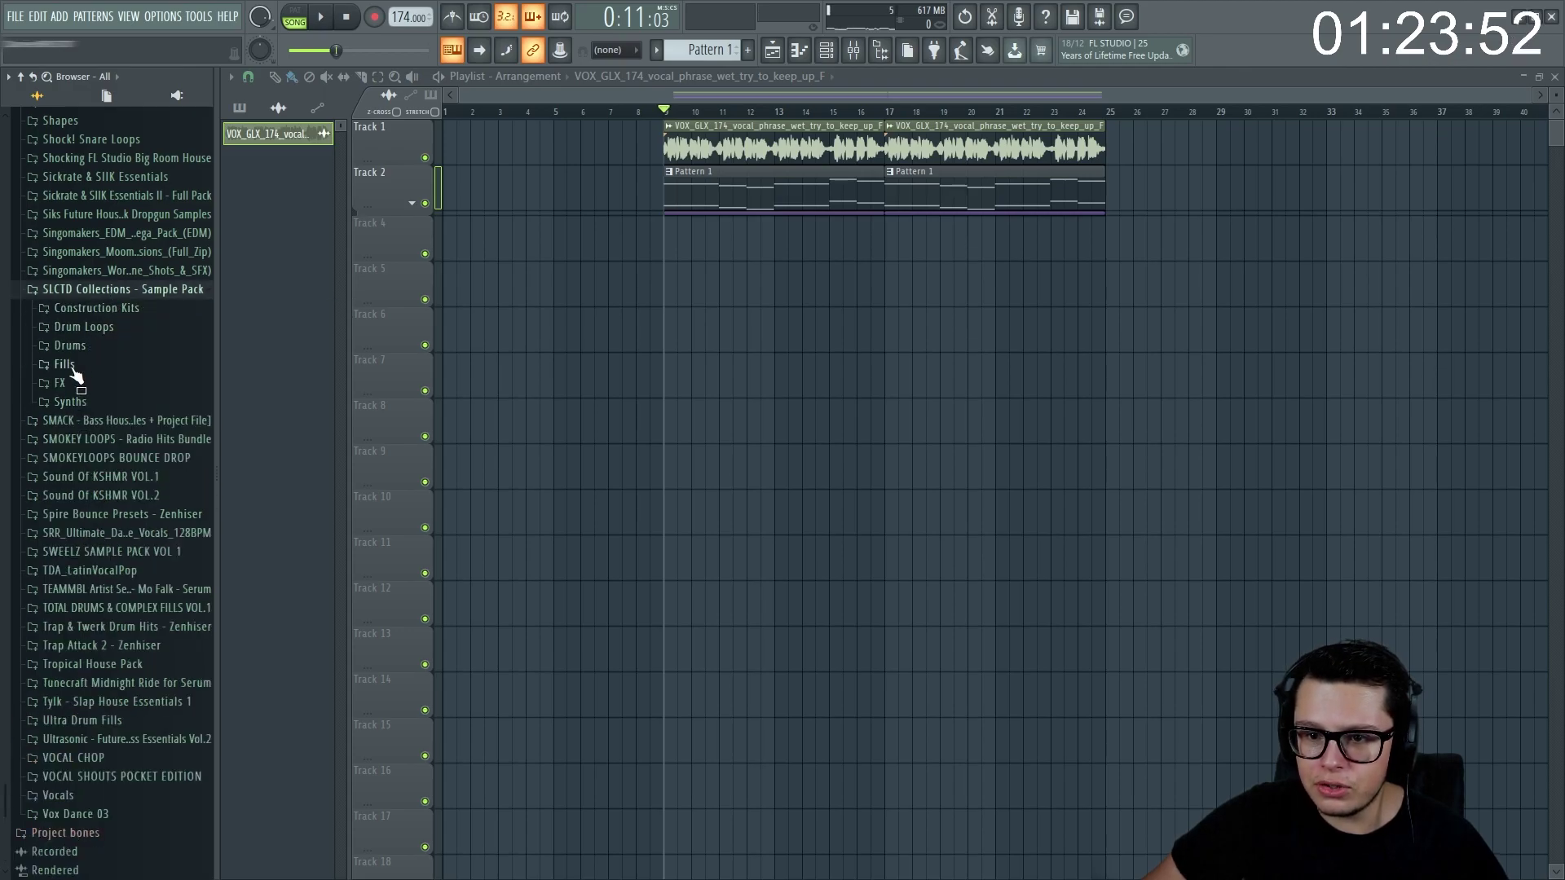
{"action": "left_click", "coordinate": [63, 385]}
{"action": "left_click", "coordinate": [99, 403]}
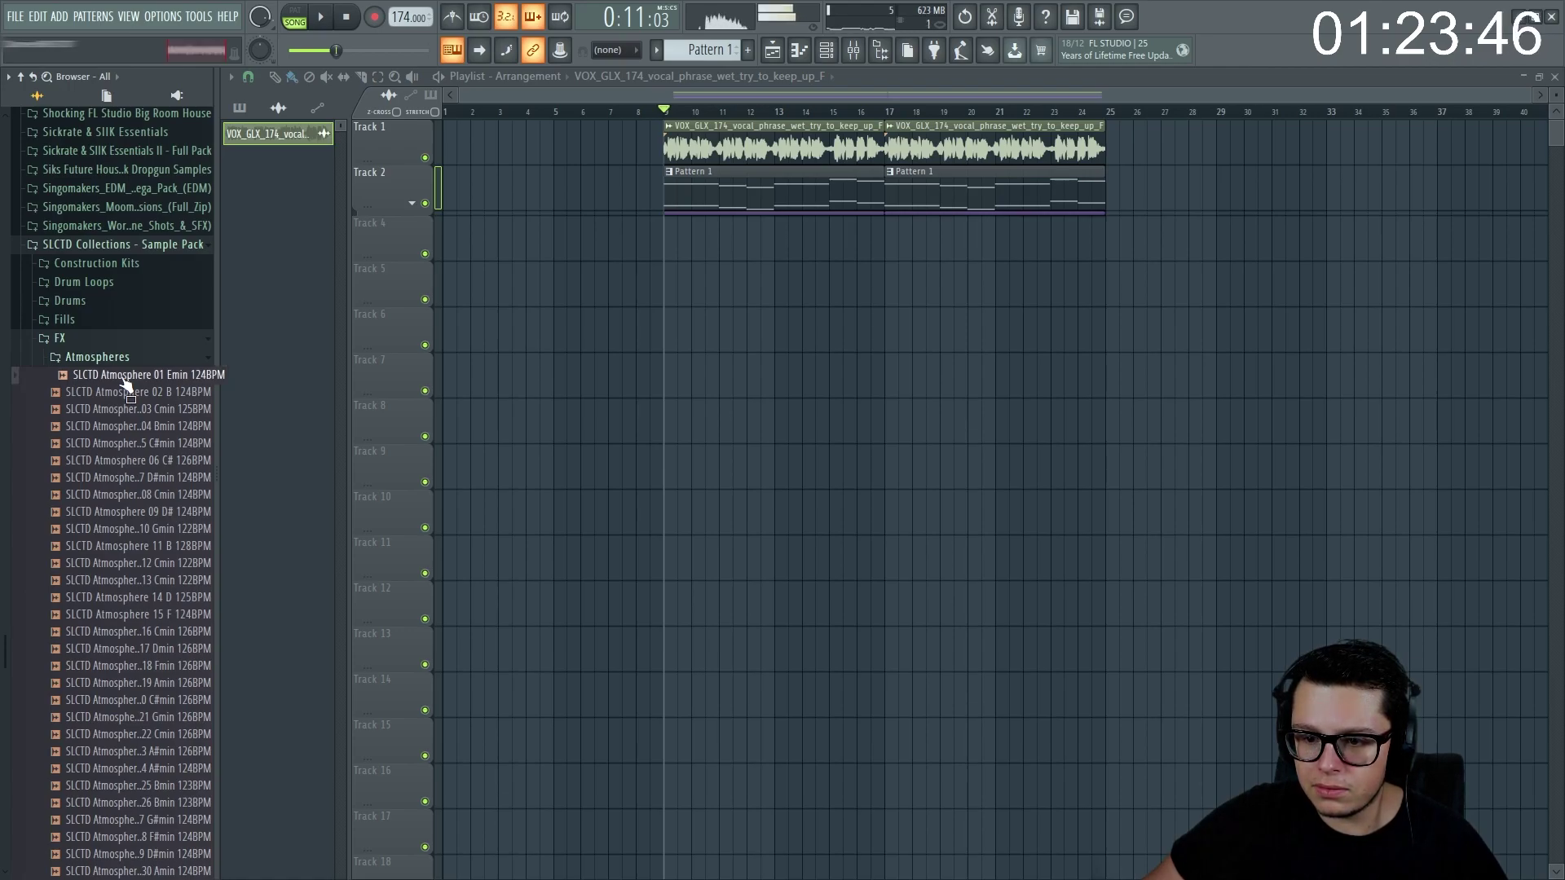
{"action": "scroll", "coordinate": [120, 375], "scroll_direction": "down", "scroll_amount": 4}
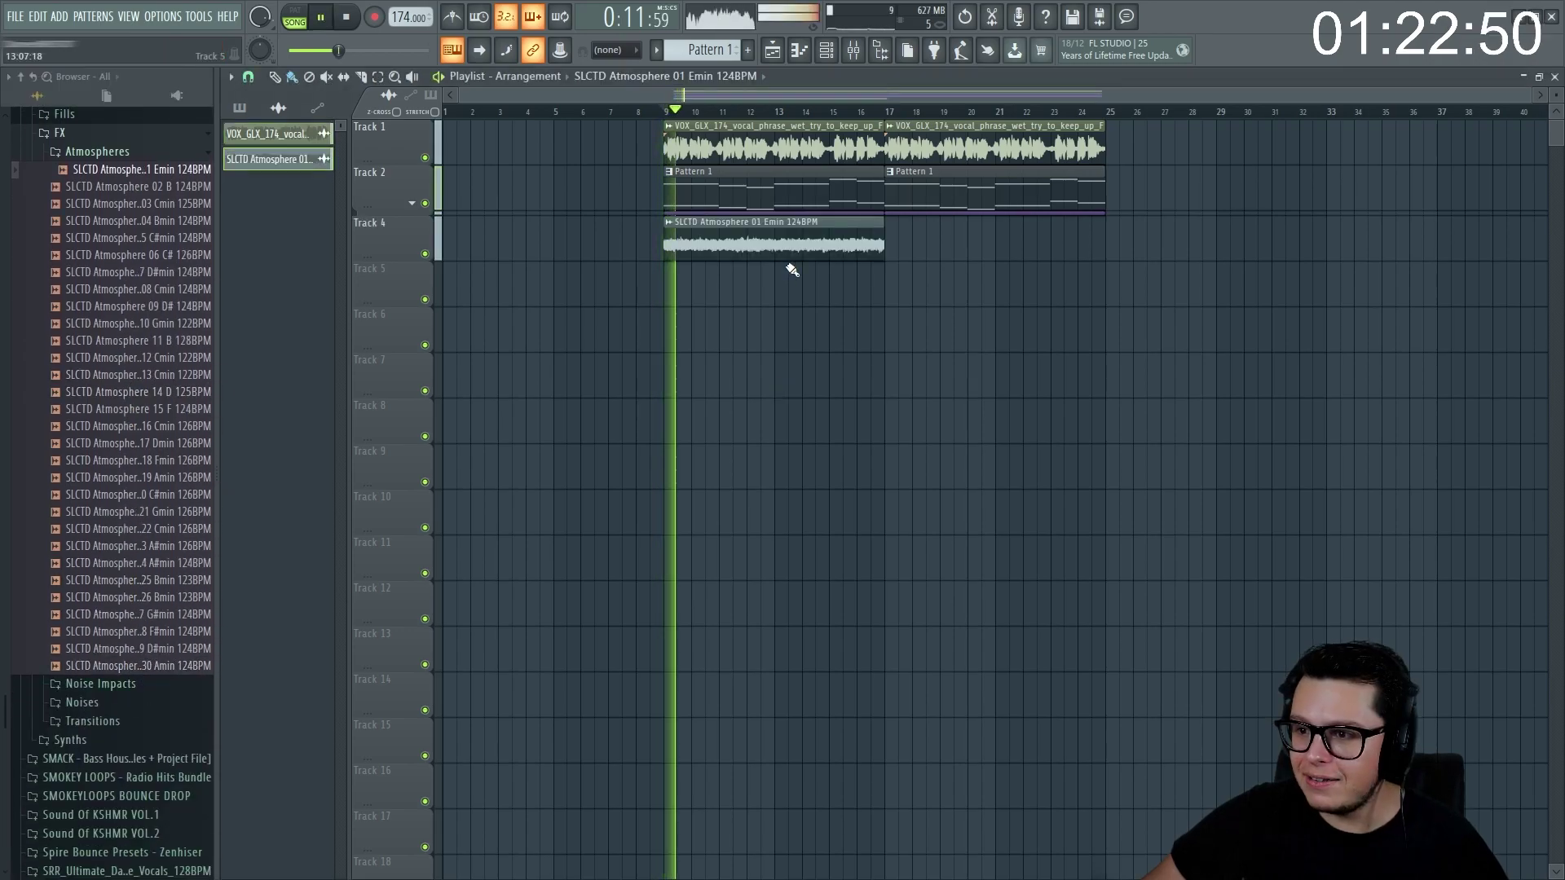
- Open the atmosphere clip's channel settings and create a mixer group on insert 40 named BUS FX
{"action": "double_click", "coordinate": [789, 245]}
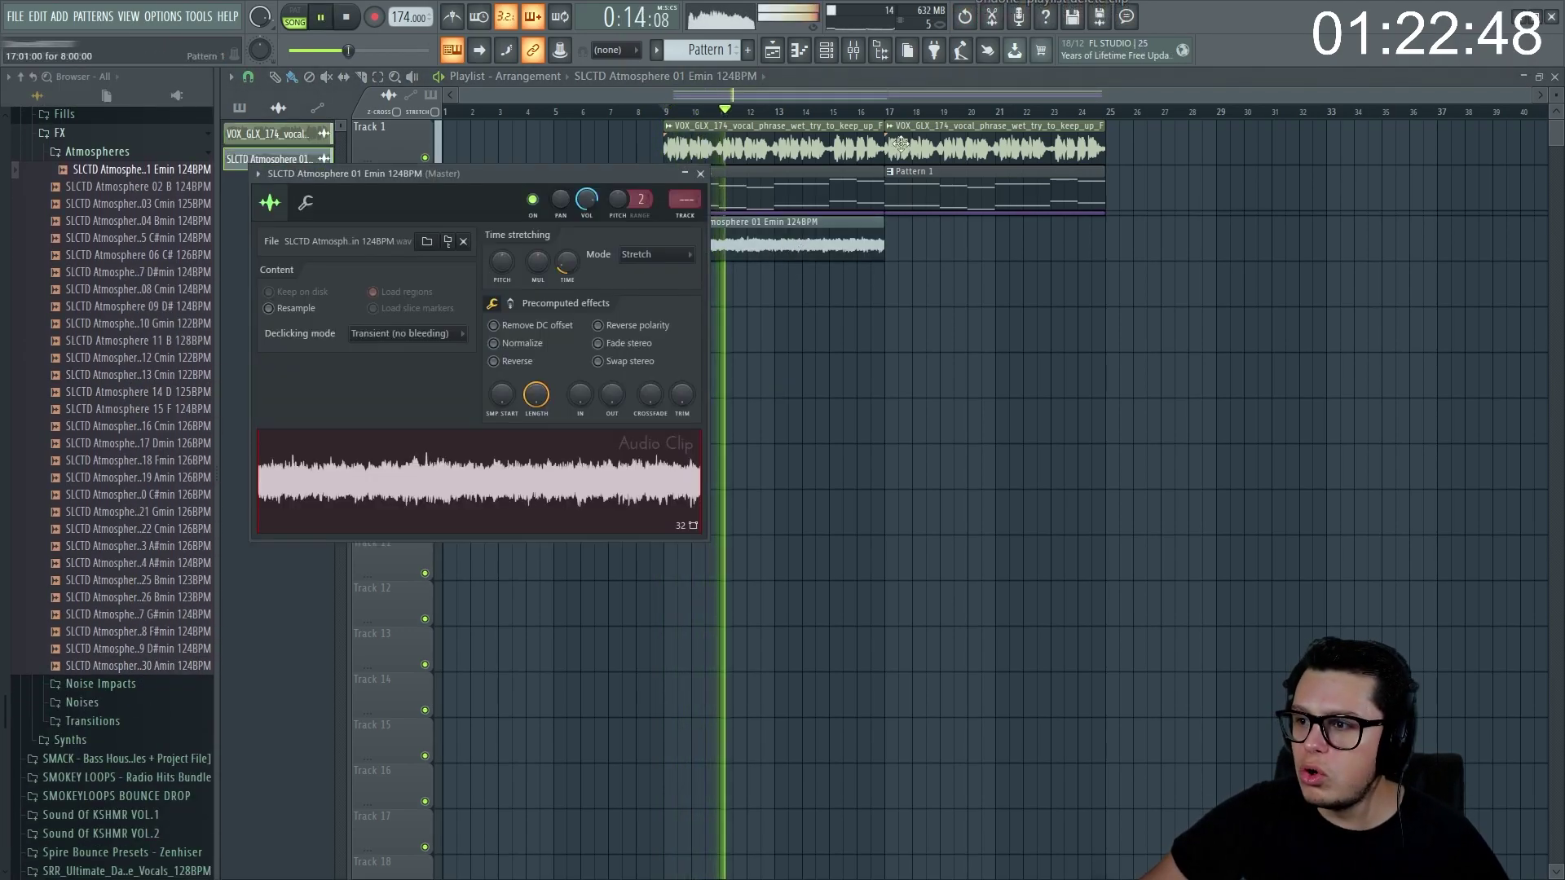
{"action": "left_click", "coordinate": [854, 49]}
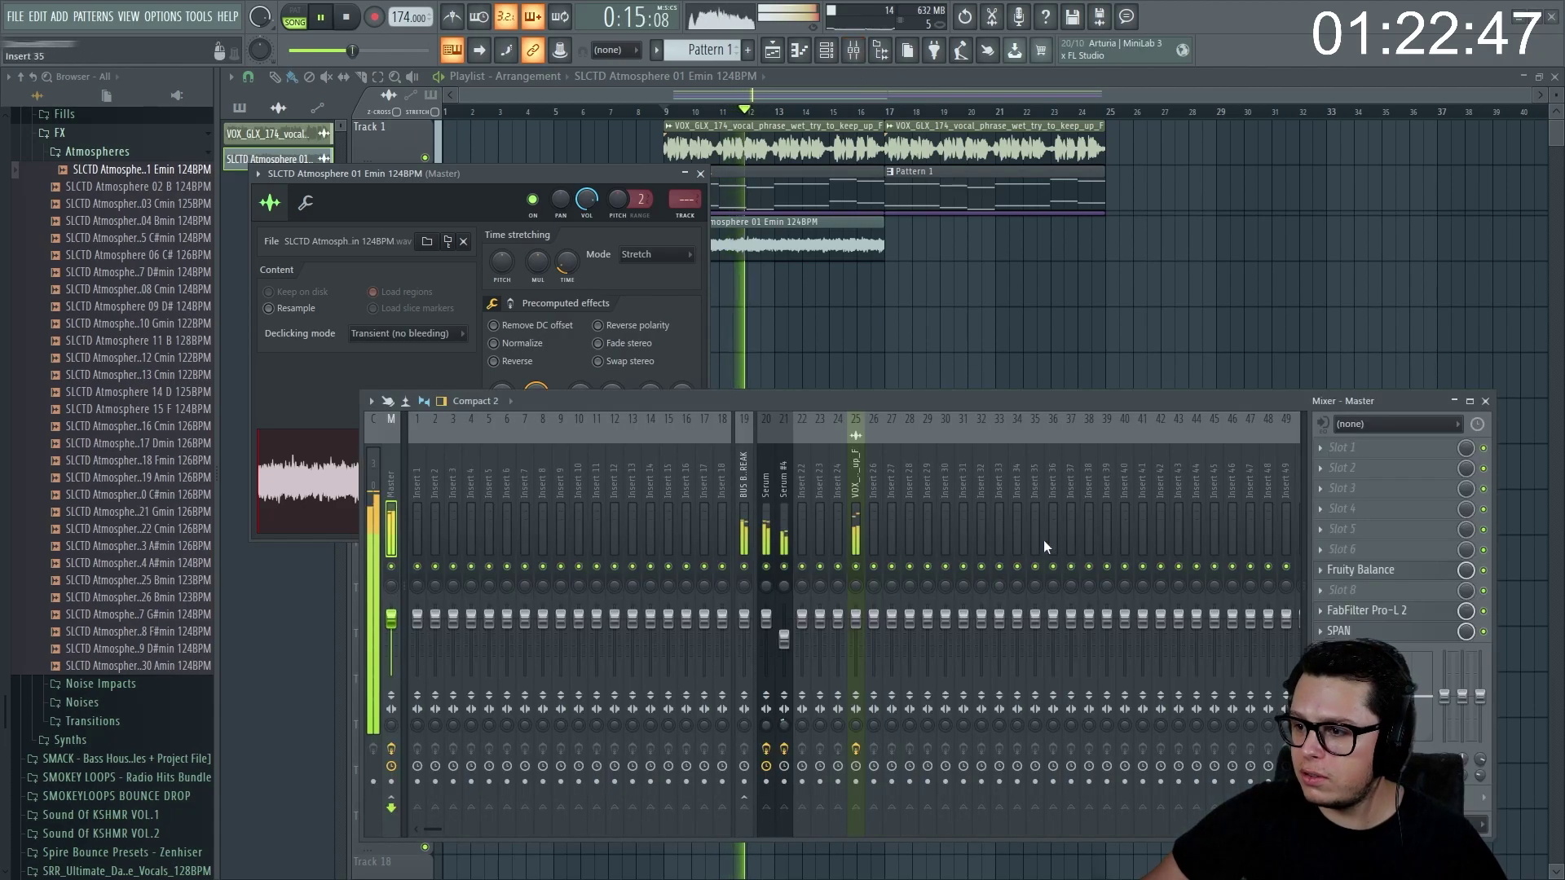
{"action": "right_click", "coordinate": [1125, 493]}
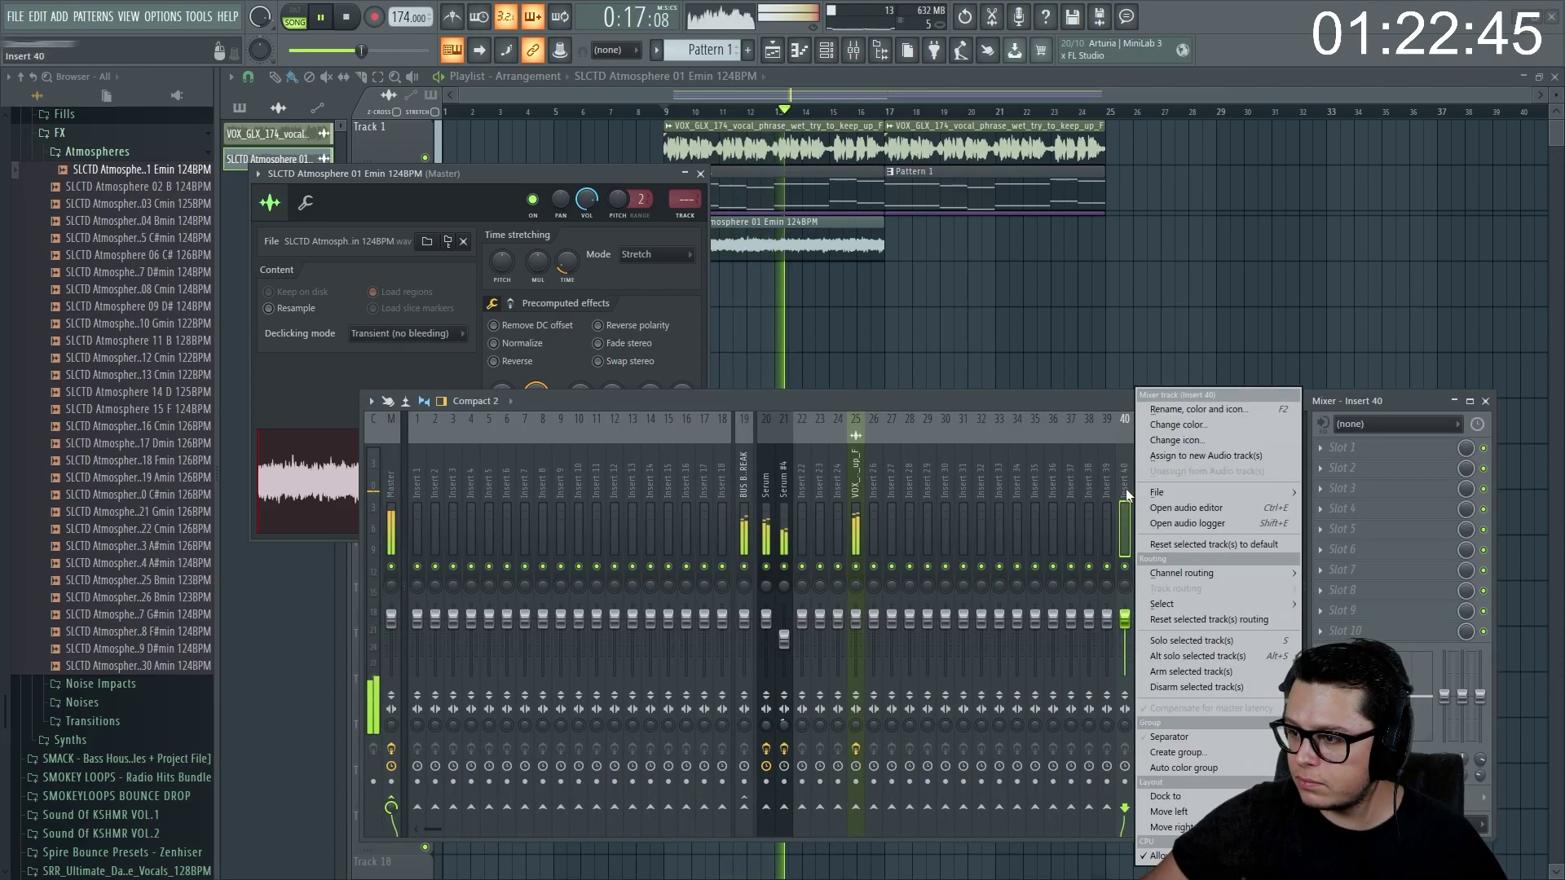
{"action": "left_click", "coordinate": [1186, 753]}
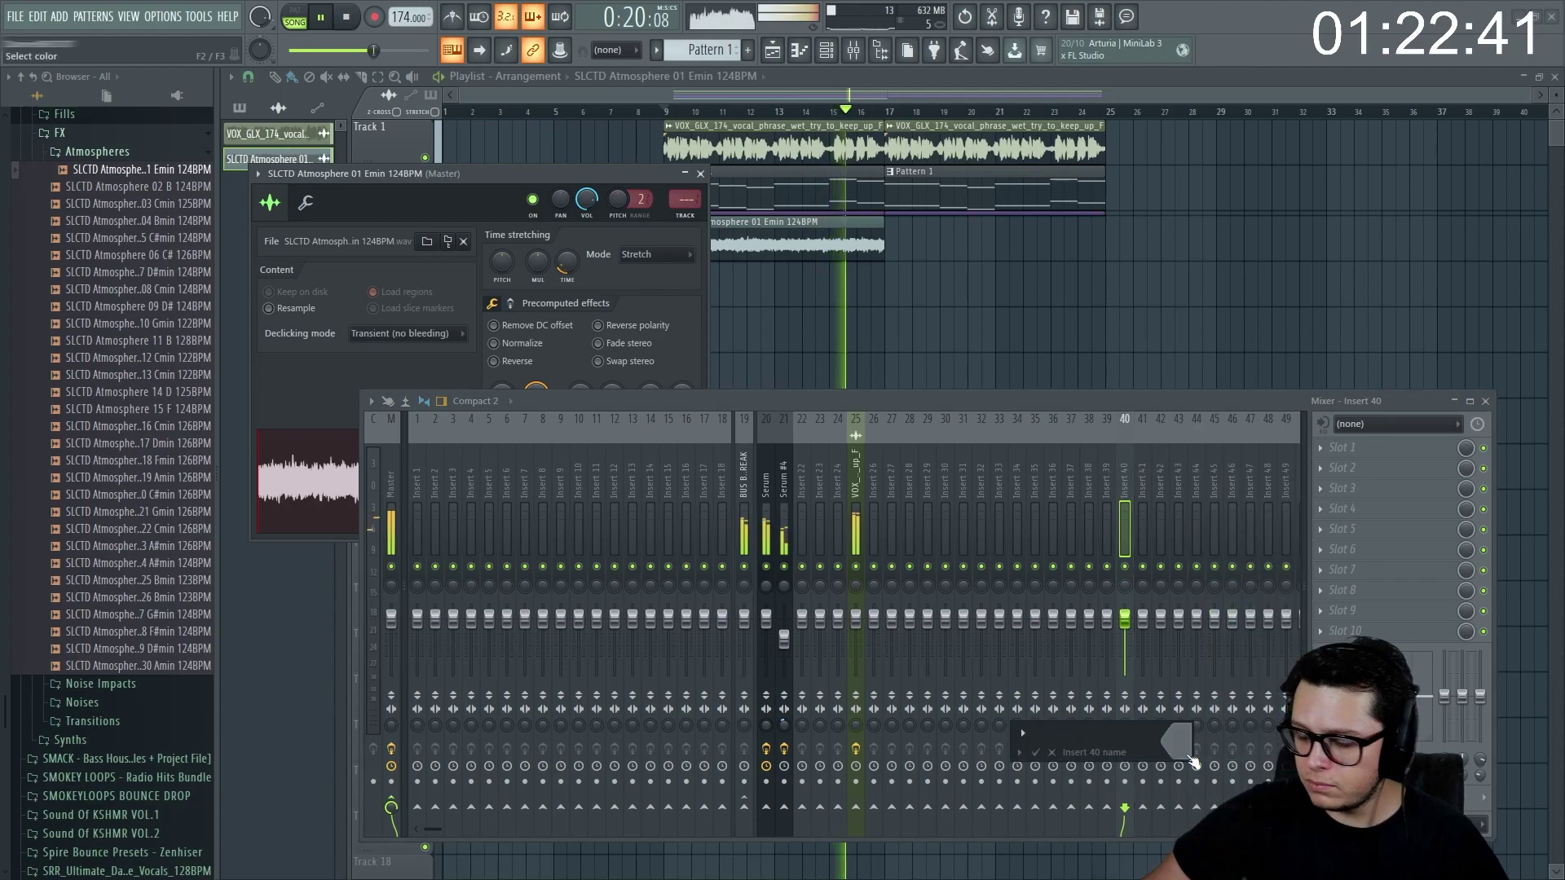
{"action": "type", "text": "BUS FX"}
{"action": "key", "text": "Return"}
{"action": "key", "text": "space"}
- Route the SLCTD Atmosphere 01 clip to mixer track 41
{"action": "left_click", "coordinate": [851, 245]}
{"action": "left_click", "coordinate": [1152, 503]}
{"action": "key", "text": "ctrl+l"}
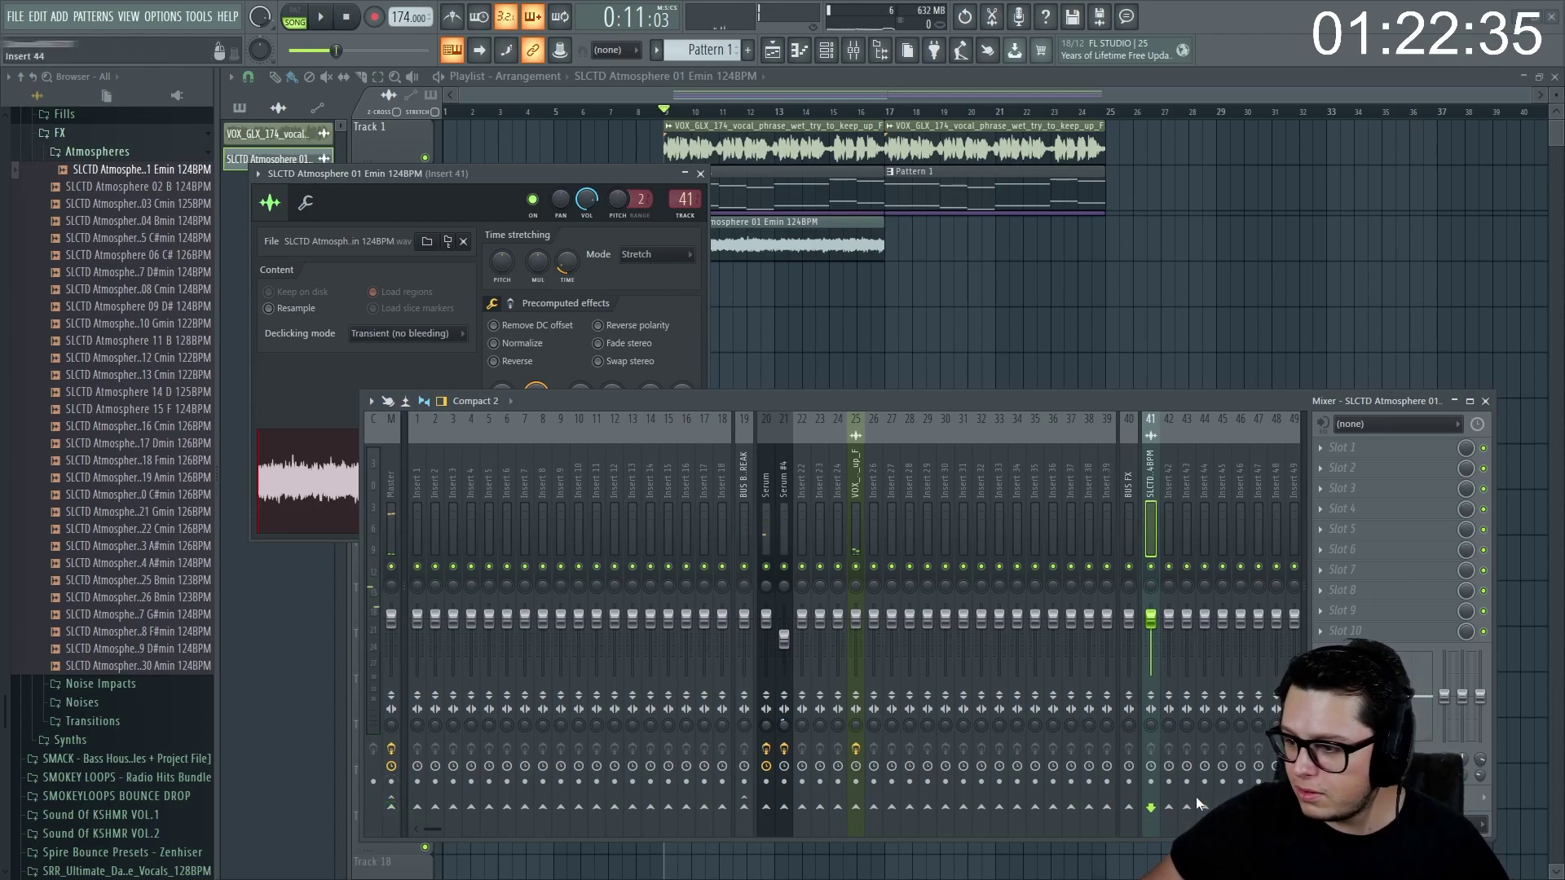
- Insert FabFilter Pro-Q 3 on the BUS FX track, add a lowered high-shelf band, and play the arrangement
{"action": "left_click", "coordinate": [1129, 521]}
{"action": "left_click", "coordinate": [1352, 448]}
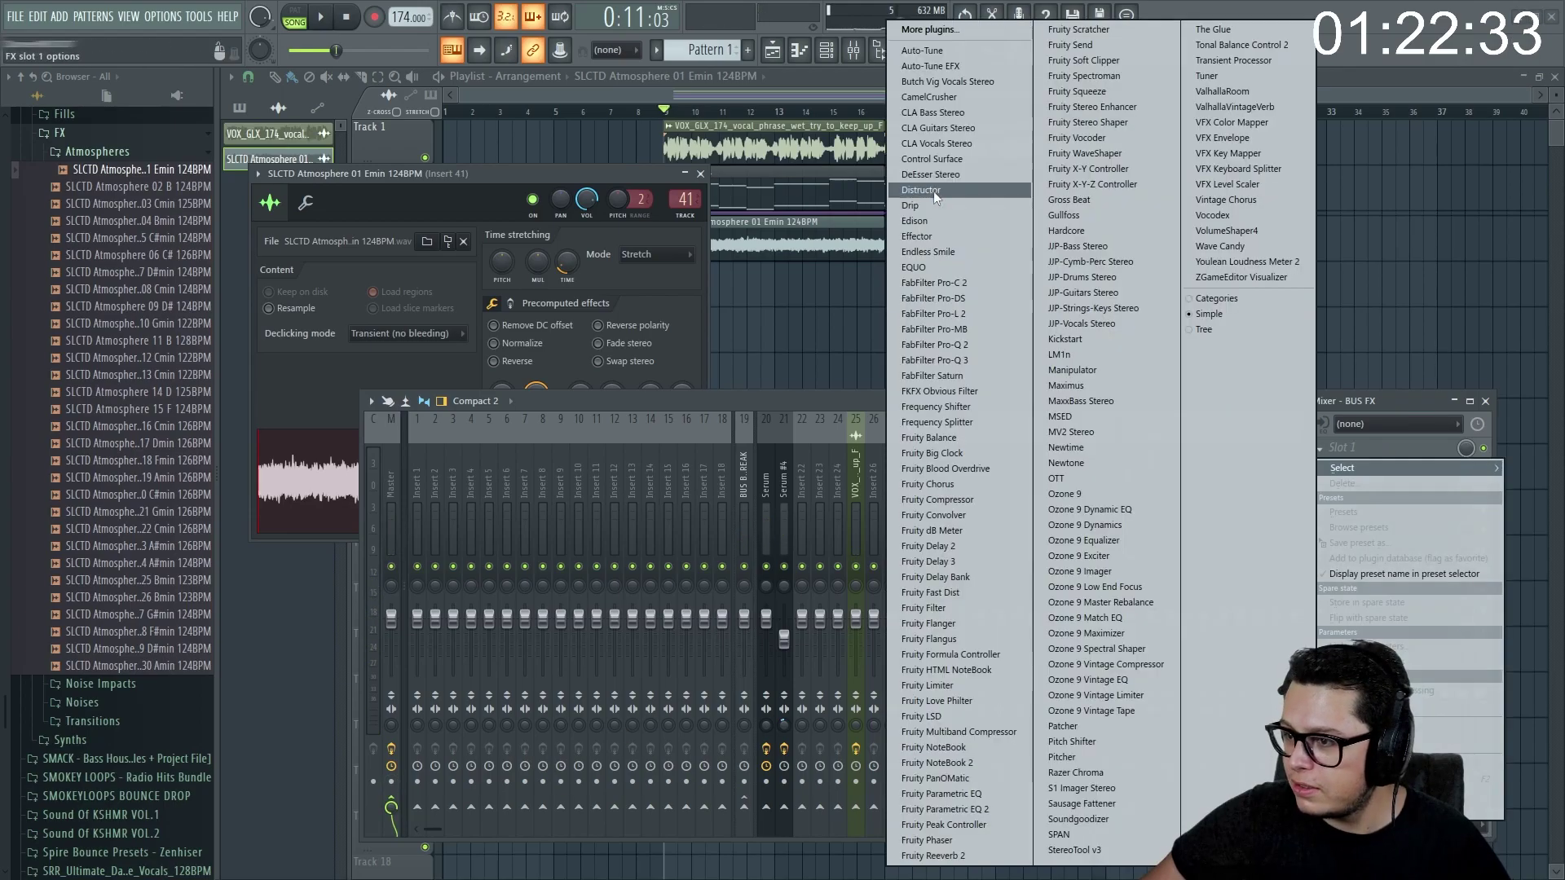
{"action": "left_click", "coordinate": [969, 363]}
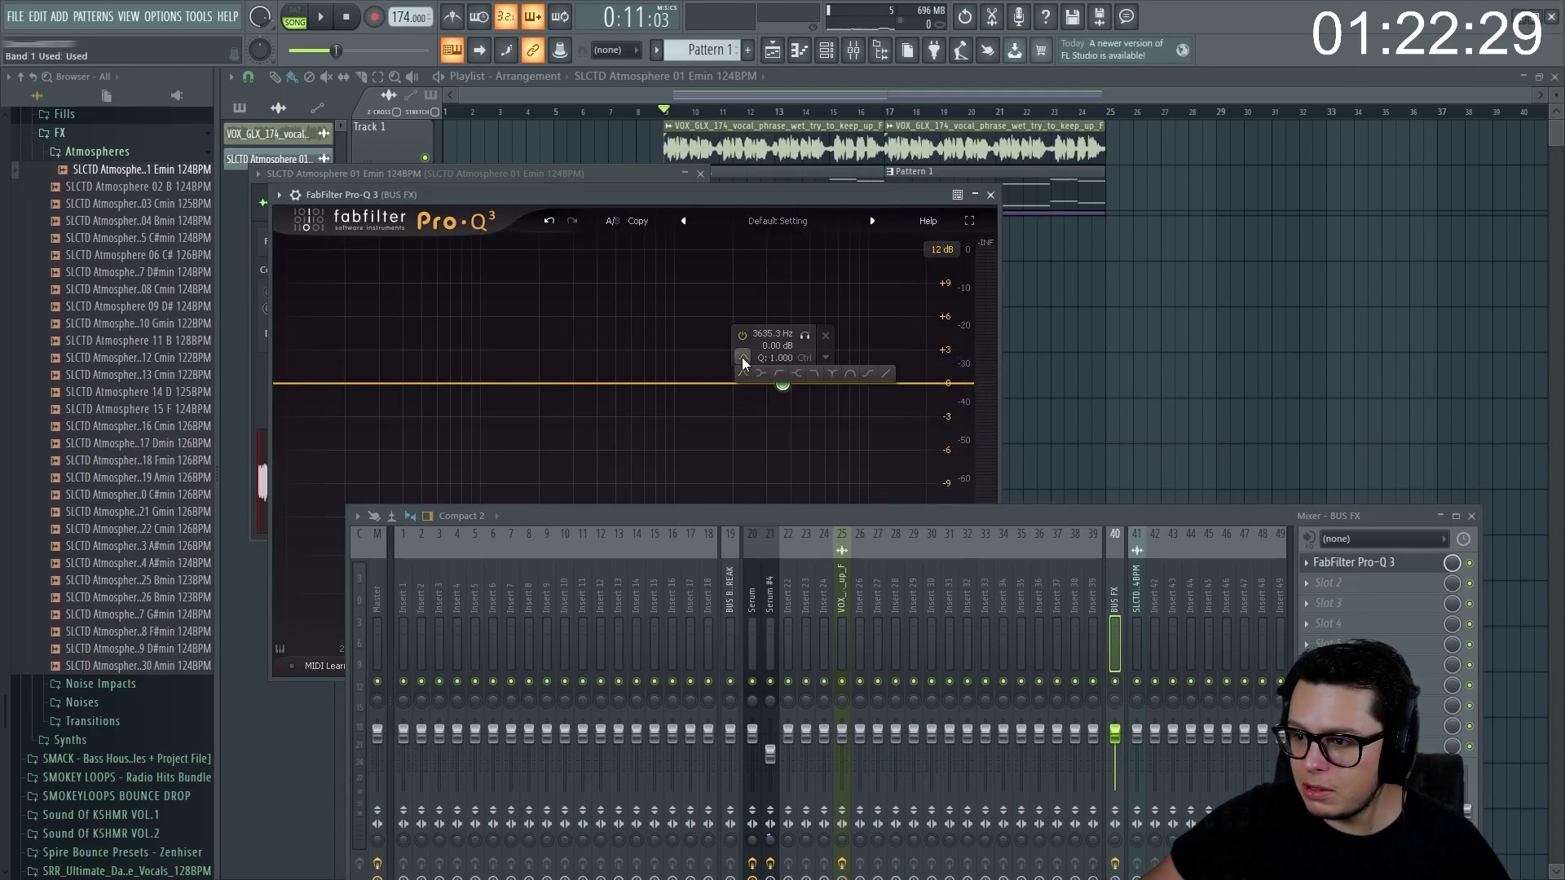
{"action": "left_click", "coordinate": [797, 373]}
{"action": "left_click_drag", "start_coordinate": [783, 383], "coordinate": [791, 424]}
{"action": "left_click_drag", "start_coordinate": [935, 508], "coordinate": [949, 350]}
{"action": "key", "text": "space"}
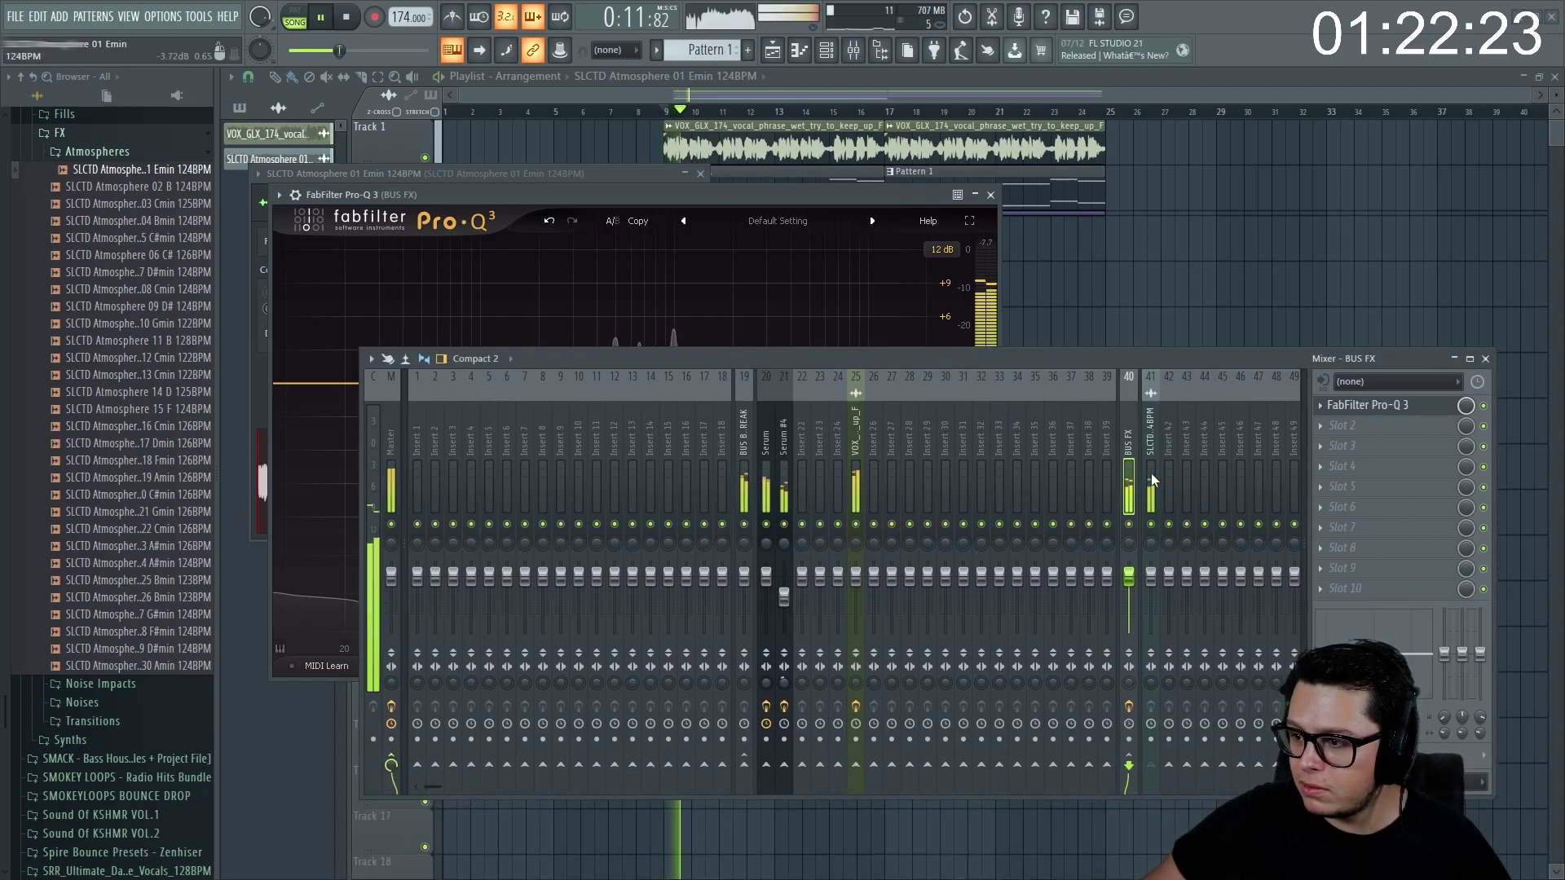
{"action": "left_click", "coordinate": [1148, 484]}
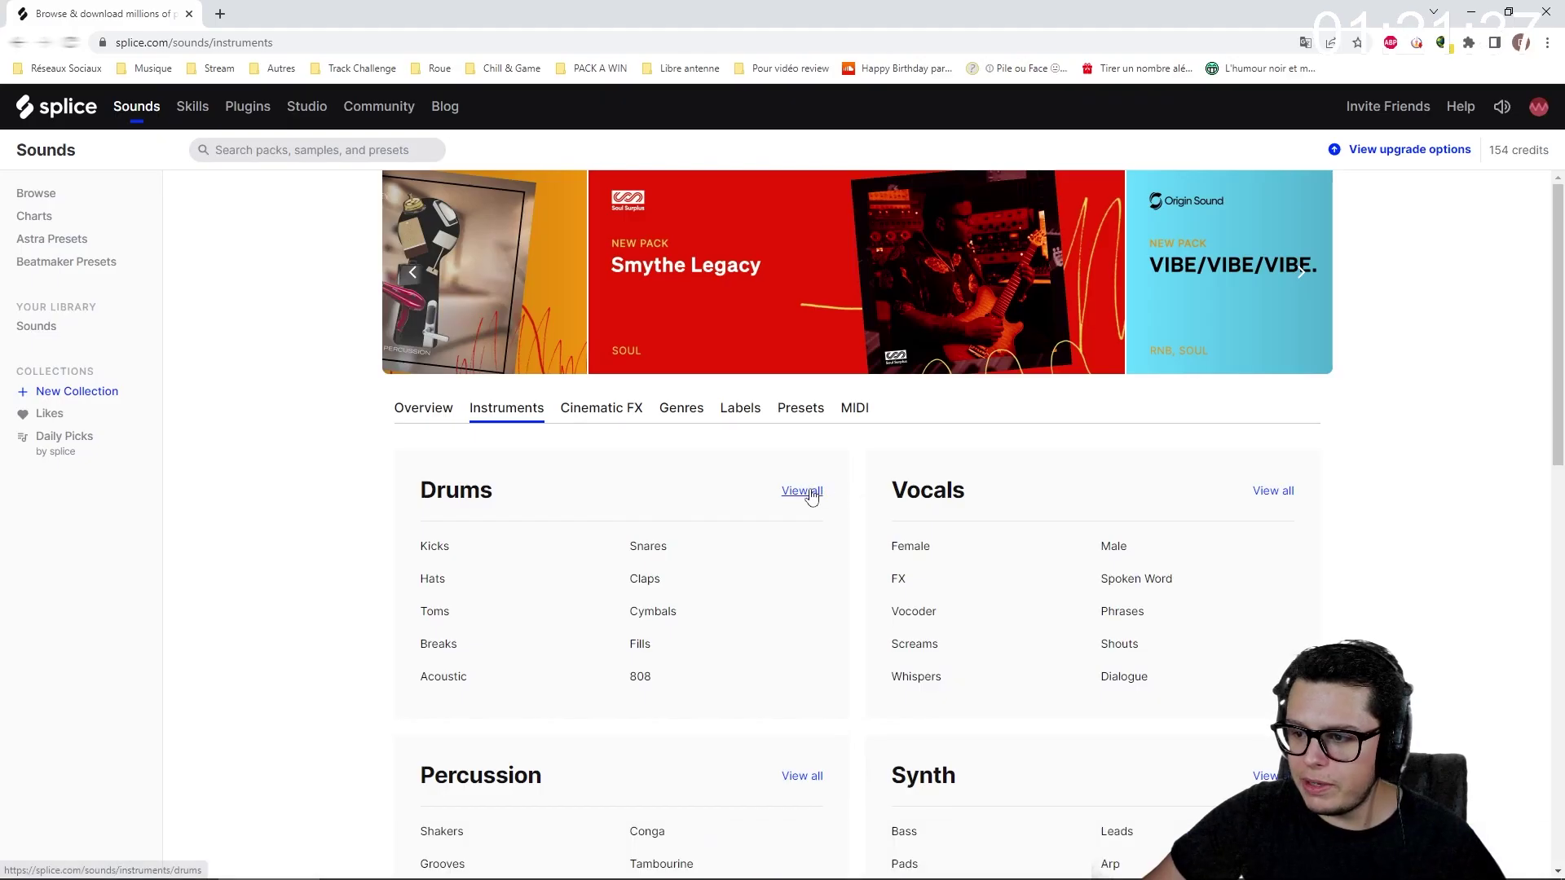
- Switch to Splice and audition the drum loops found with the search "drum& bass"
{"action": "left_click", "coordinate": [802, 491]}
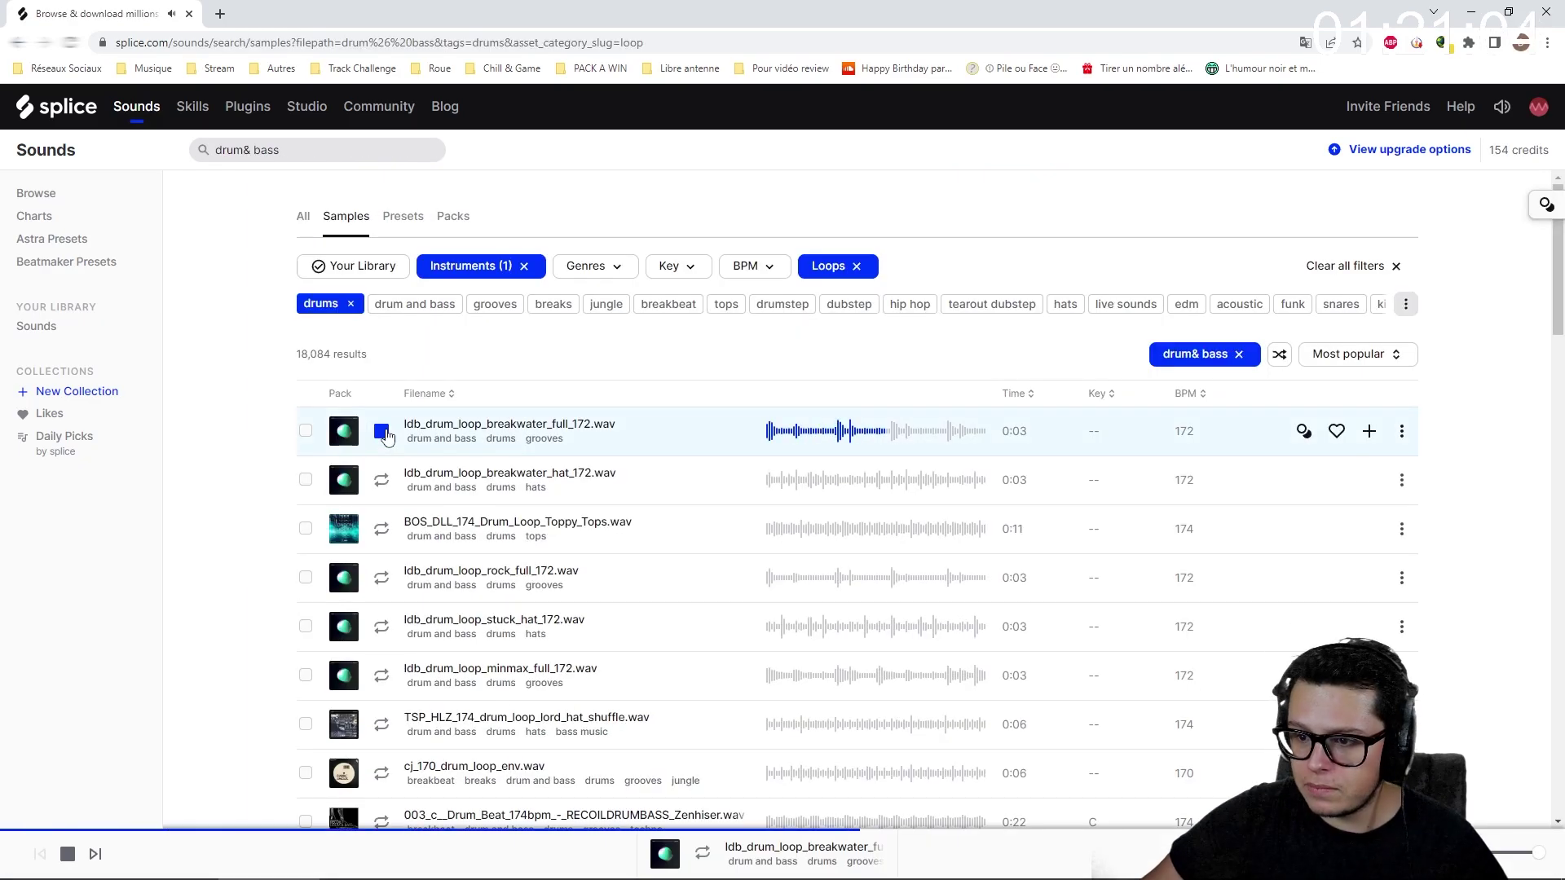
{"action": "left_click", "coordinate": [381, 480]}
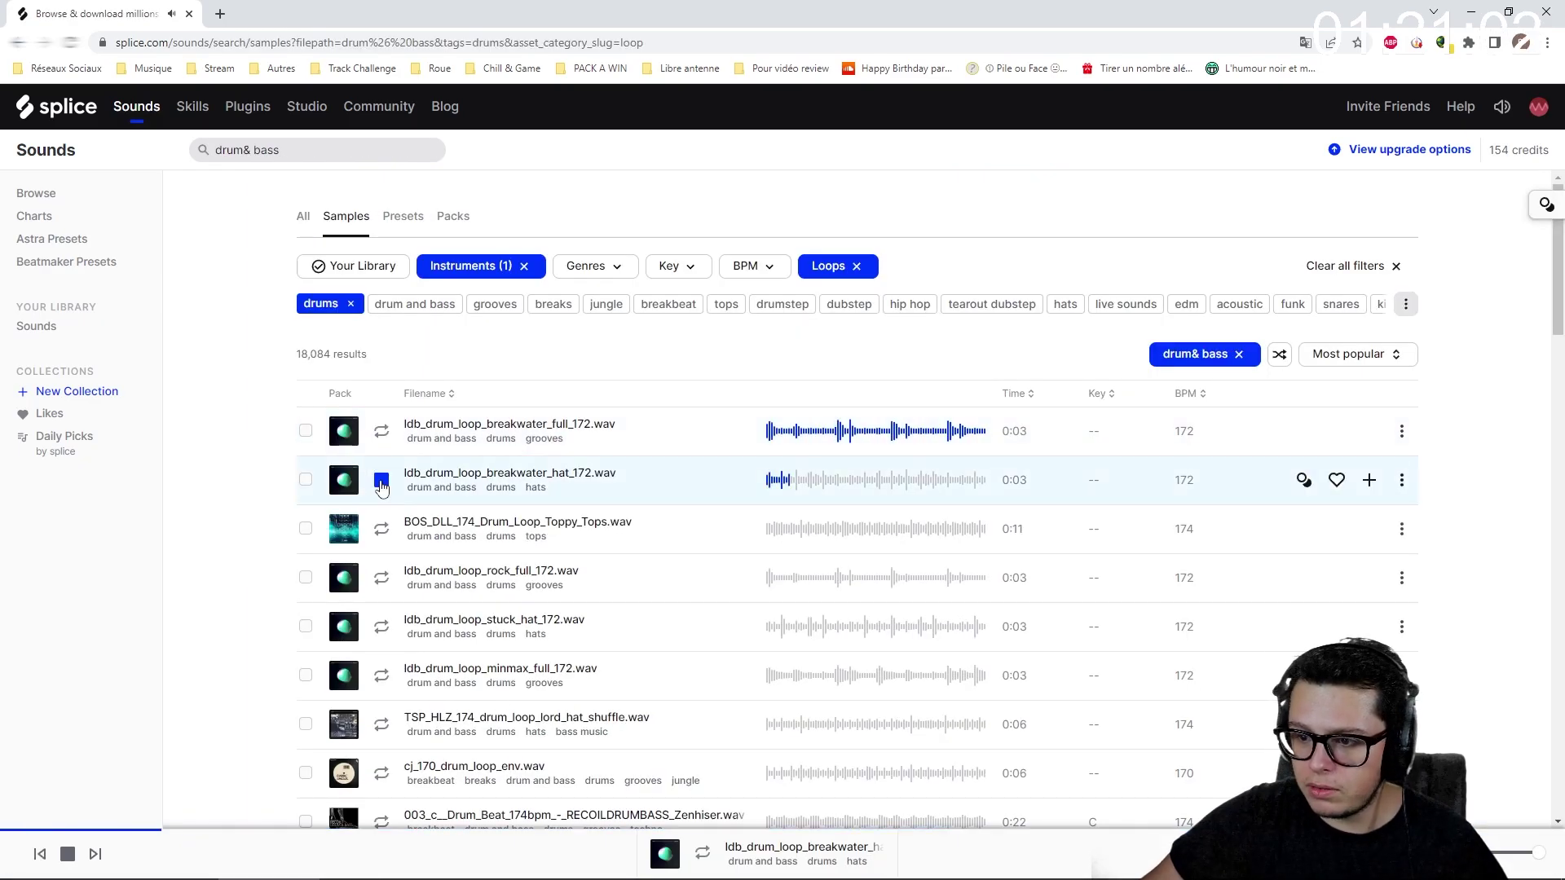
{"action": "left_click", "coordinate": [383, 534]}
{"action": "left_click", "coordinate": [382, 579]}
{"action": "left_click", "coordinate": [383, 626]}
{"action": "scroll", "coordinate": [383, 626], "scroll_direction": "down", "scroll_amount": 1}
{"action": "left_click", "coordinate": [383, 595]}
{"action": "left_click", "coordinate": [384, 644]}
{"action": "scroll", "coordinate": [384, 644], "scroll_direction": "down", "scroll_amount": 1}
{"action": "left_click", "coordinate": [384, 613]}
{"action": "left_click", "coordinate": [383, 659]}
{"action": "scroll", "coordinate": [383, 659], "scroll_direction": "down", "scroll_amount": 1}
{"action": "left_click", "coordinate": [383, 626]}
{"action": "scroll", "coordinate": [383, 626], "scroll_direction": "down", "scroll_amount": 1}
{"action": "left_click", "coordinate": [383, 593]}
{"action": "left_click", "coordinate": [383, 642]}
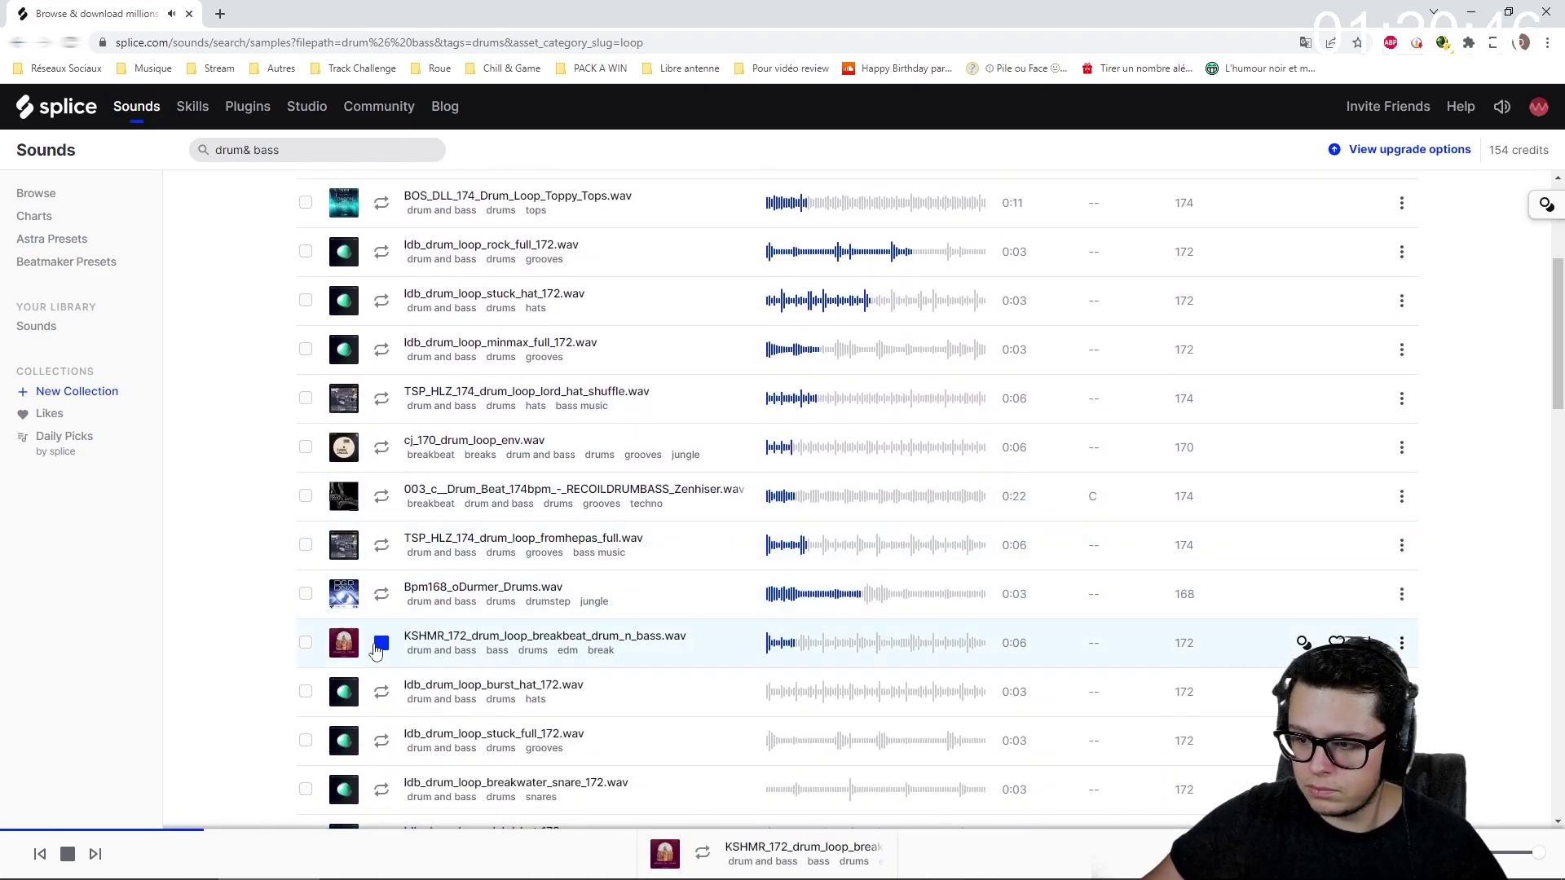
{"action": "scroll", "coordinate": [384, 642], "scroll_direction": "down", "scroll_amount": 1}
{"action": "left_click", "coordinate": [383, 613]}
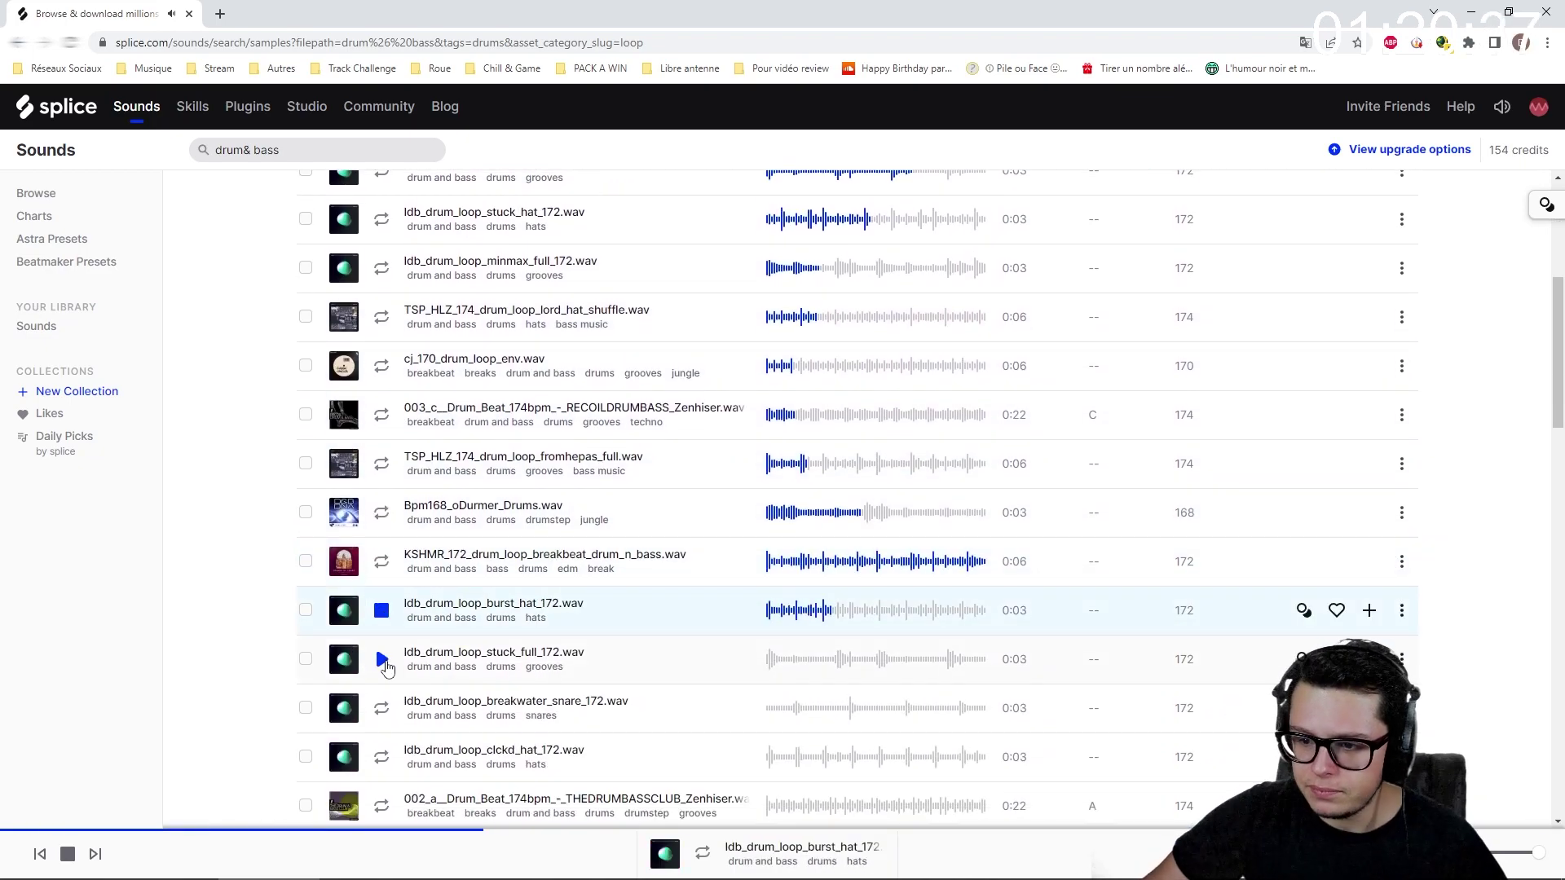
{"action": "left_click", "coordinate": [383, 660]}
{"action": "scroll", "coordinate": [383, 661], "scroll_direction": "down", "scroll_amount": 1}
{"action": "left_click", "coordinate": [383, 626]}
{"action": "left_click", "coordinate": [383, 674]}
{"action": "left_click", "coordinate": [383, 724]}
{"action": "left_click", "coordinate": [383, 772]}
{"action": "scroll", "coordinate": [383, 773], "scroll_direction": "down", "scroll_amount": 2}
{"action": "left_click", "coordinate": [383, 658]}
{"action": "left_click", "coordinate": [383, 757]}
- Replay KSHMR_172_drum_loop_breakbeat_drum_n_bass.wav and add it to the Splice library
{"action": "scroll", "coordinate": [383, 756], "scroll_direction": "up", "scroll_amount": 2}
{"action": "left_click", "coordinate": [383, 481]}
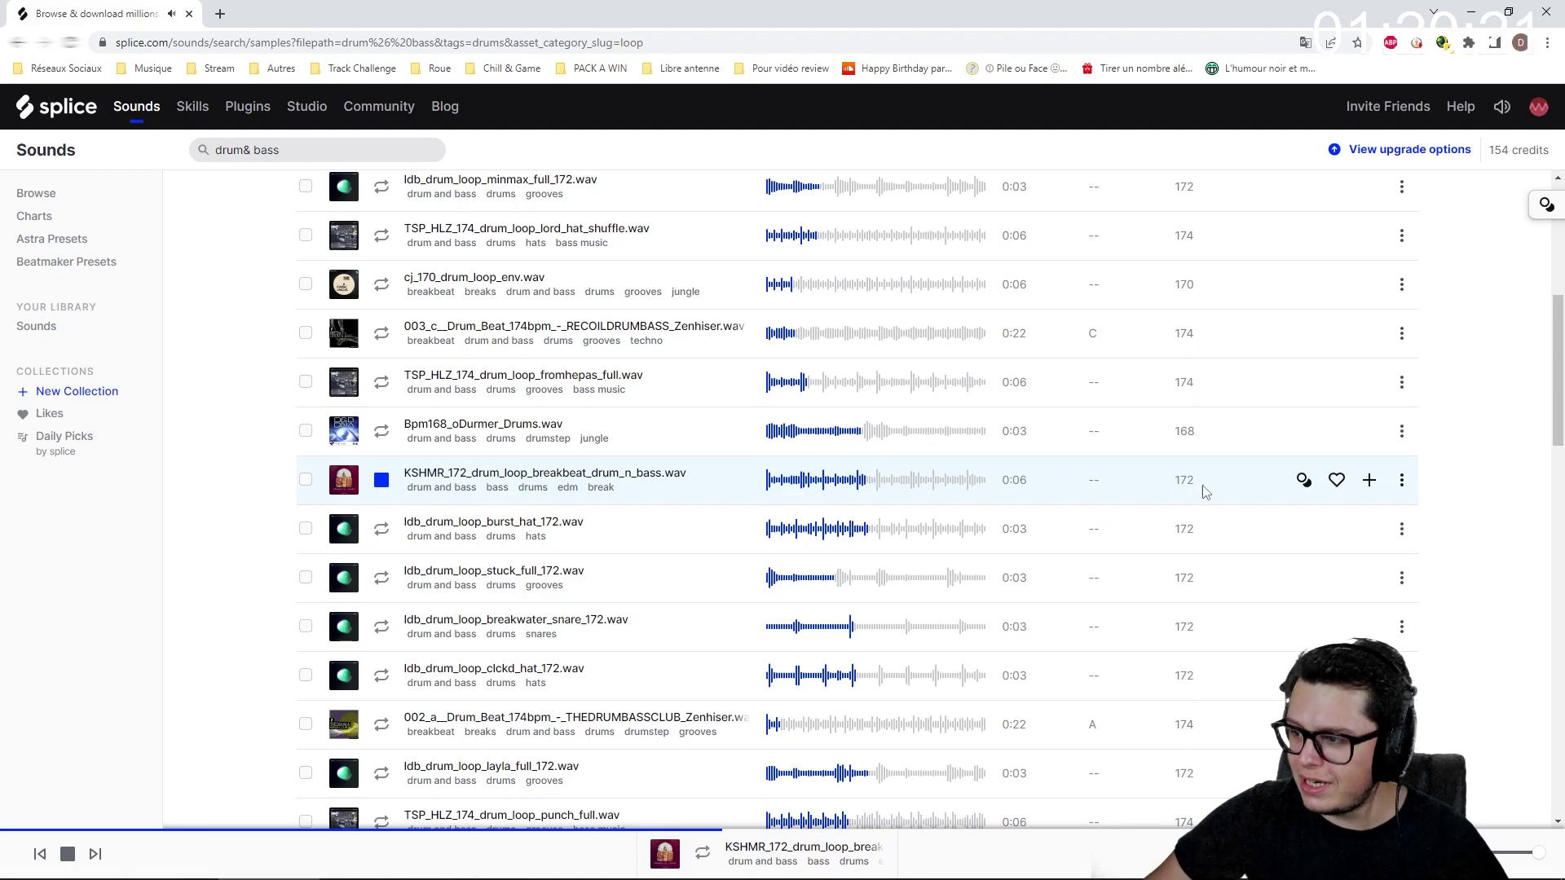
{"action": "left_click", "coordinate": [1369, 480]}
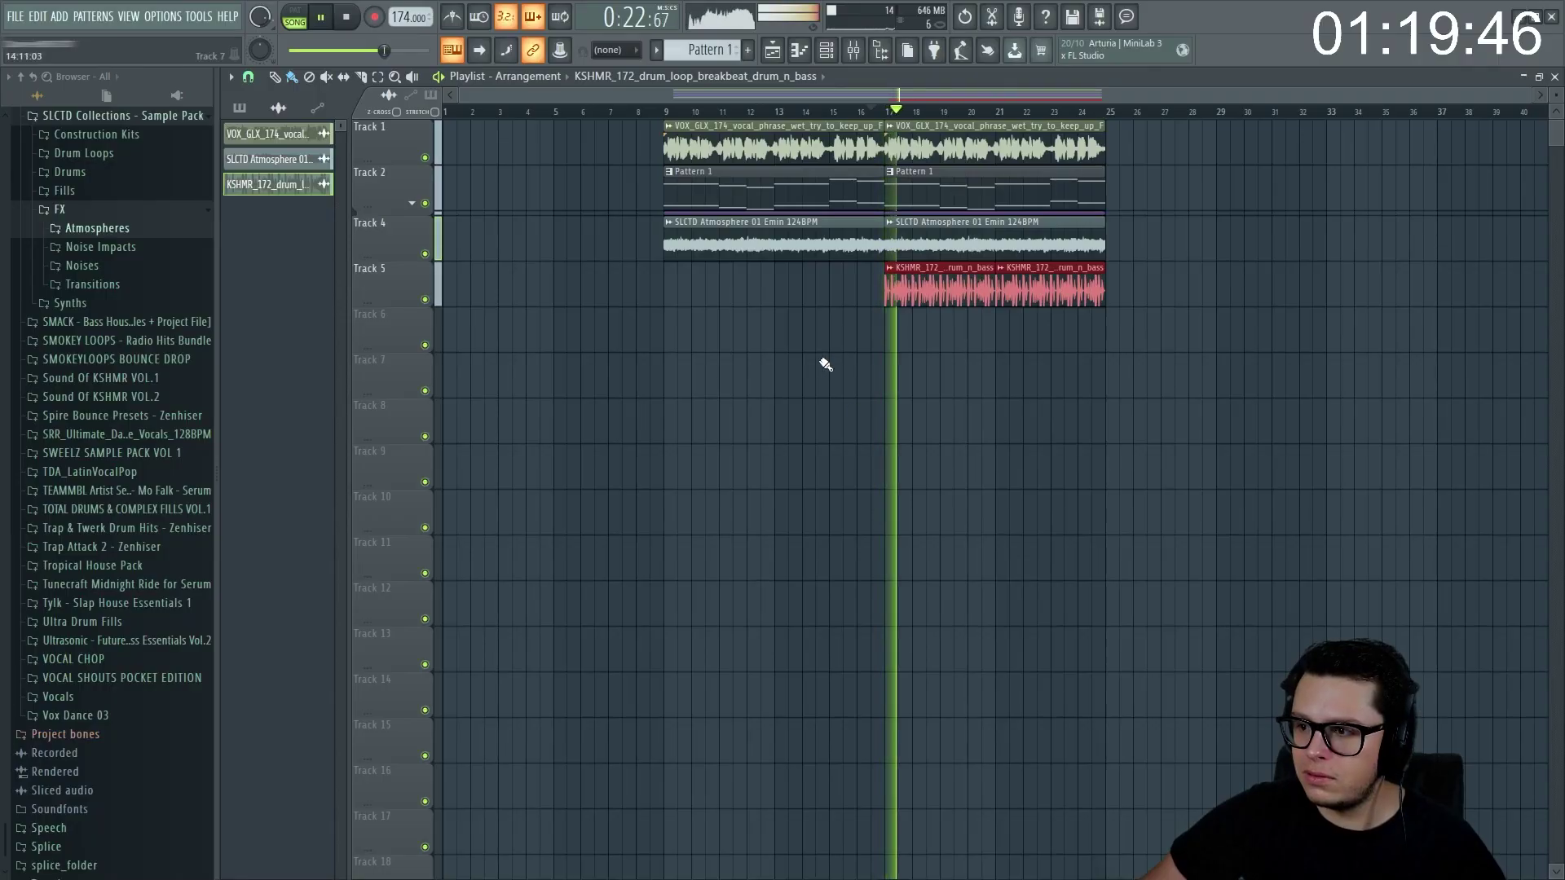
{"action": "scroll", "coordinate": [1059, 360], "scroll_direction": "up", "scroll_amount": 2}
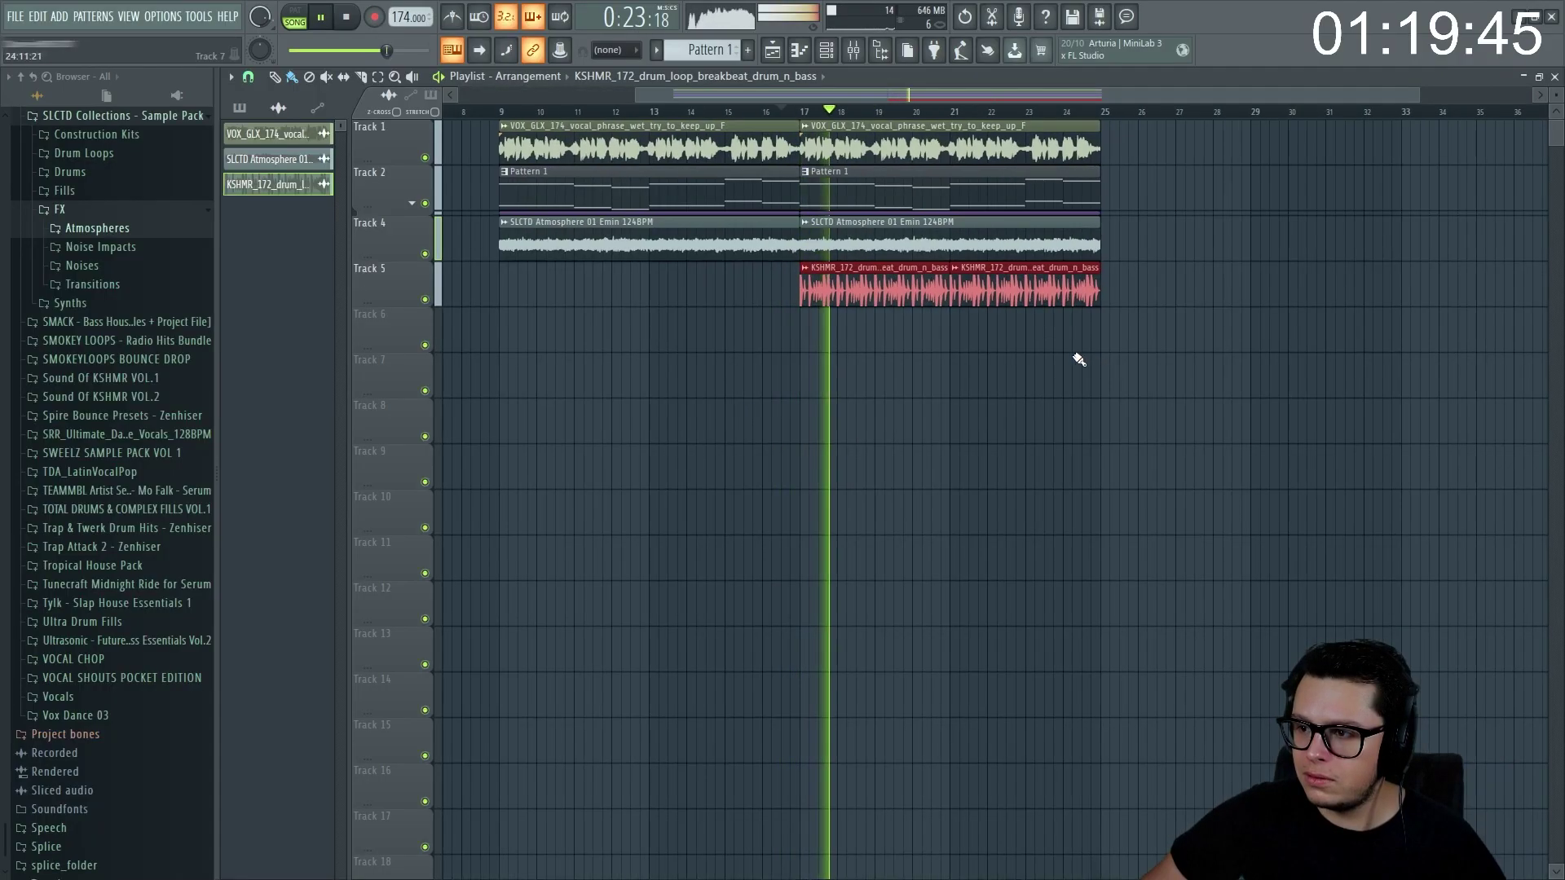
{"action": "scroll", "coordinate": [1092, 347], "scroll_direction": "up", "scroll_amount": 2}
{"action": "scroll", "coordinate": [1092, 346], "scroll_direction": "down", "scroll_amount": 3}
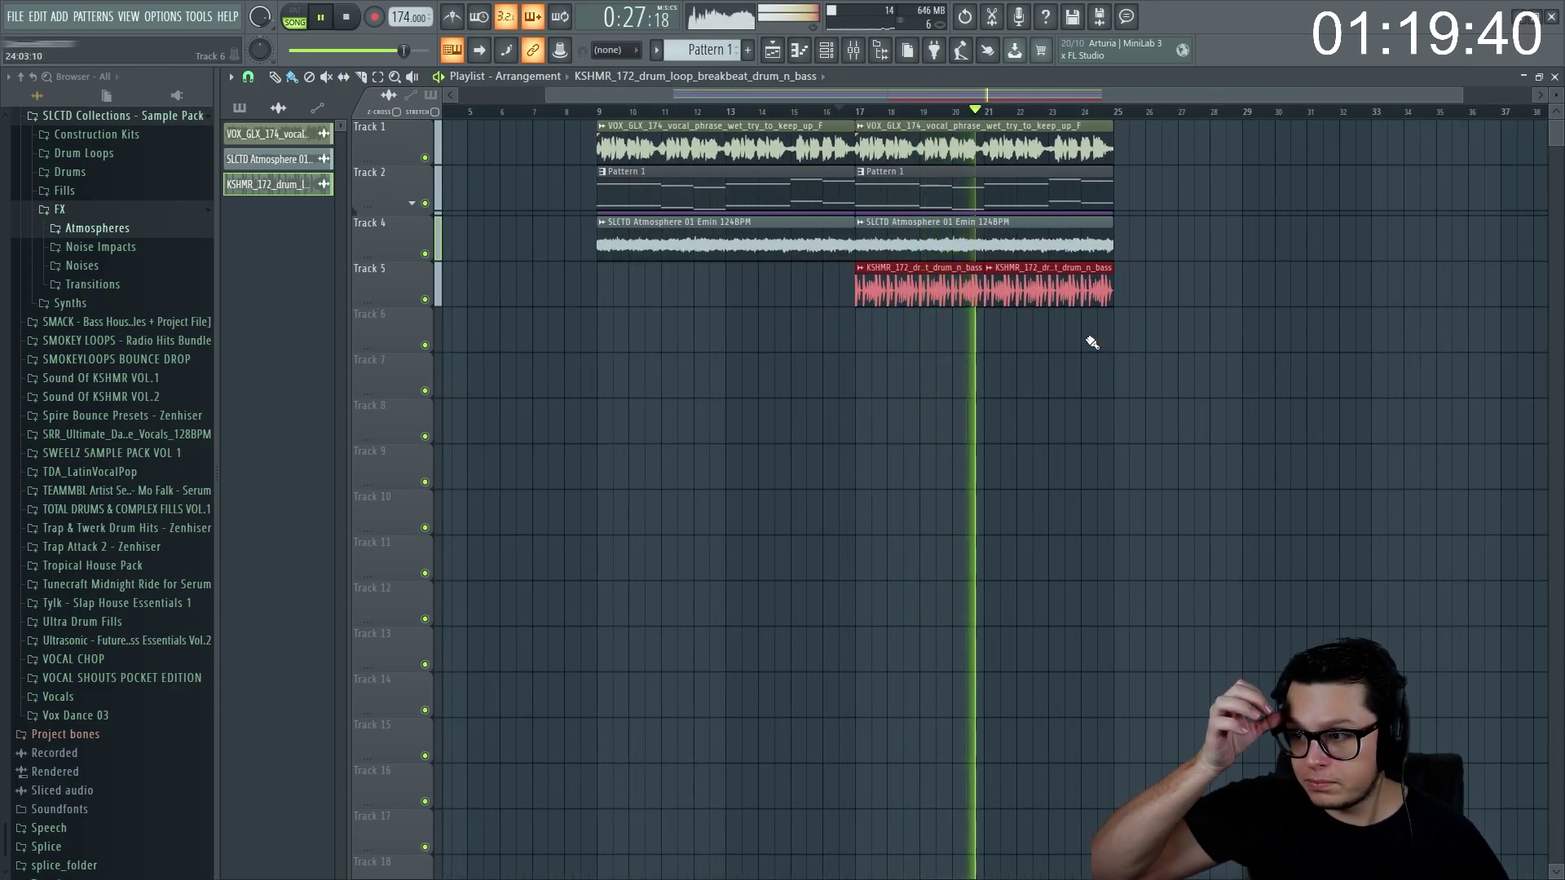
{"action": "scroll", "coordinate": [1092, 343], "scroll_direction": "up", "scroll_amount": 1}
{"action": "scroll", "coordinate": [1092, 343], "scroll_direction": "down", "scroll_amount": 1}
{"action": "scroll", "coordinate": [1092, 343], "scroll_direction": "up", "scroll_amount": 1}
{"action": "scroll", "coordinate": [1092, 343], "scroll_direction": "up", "scroll_amount": 2}
{"action": "scroll", "coordinate": [1092, 341], "scroll_direction": "down", "scroll_amount": 3}
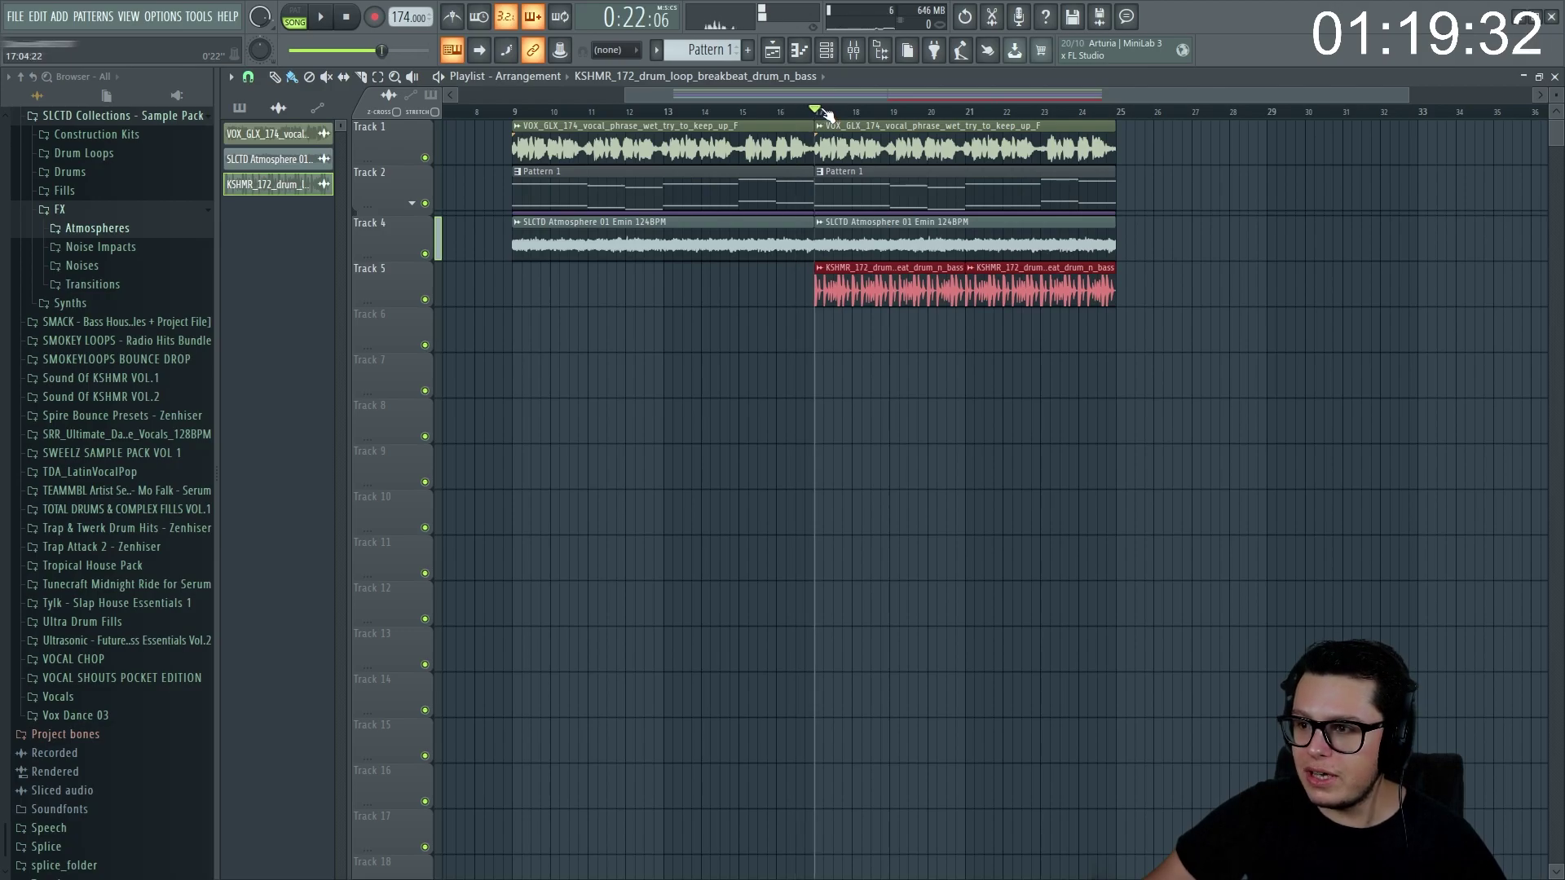
- Set the playback position to bar 9 and create a channel rack filter group named CHORDS
{"action": "left_click", "coordinate": [518, 113]}
{"action": "left_click", "coordinate": [824, 50]}
{"action": "left_click", "coordinate": [825, 51]}
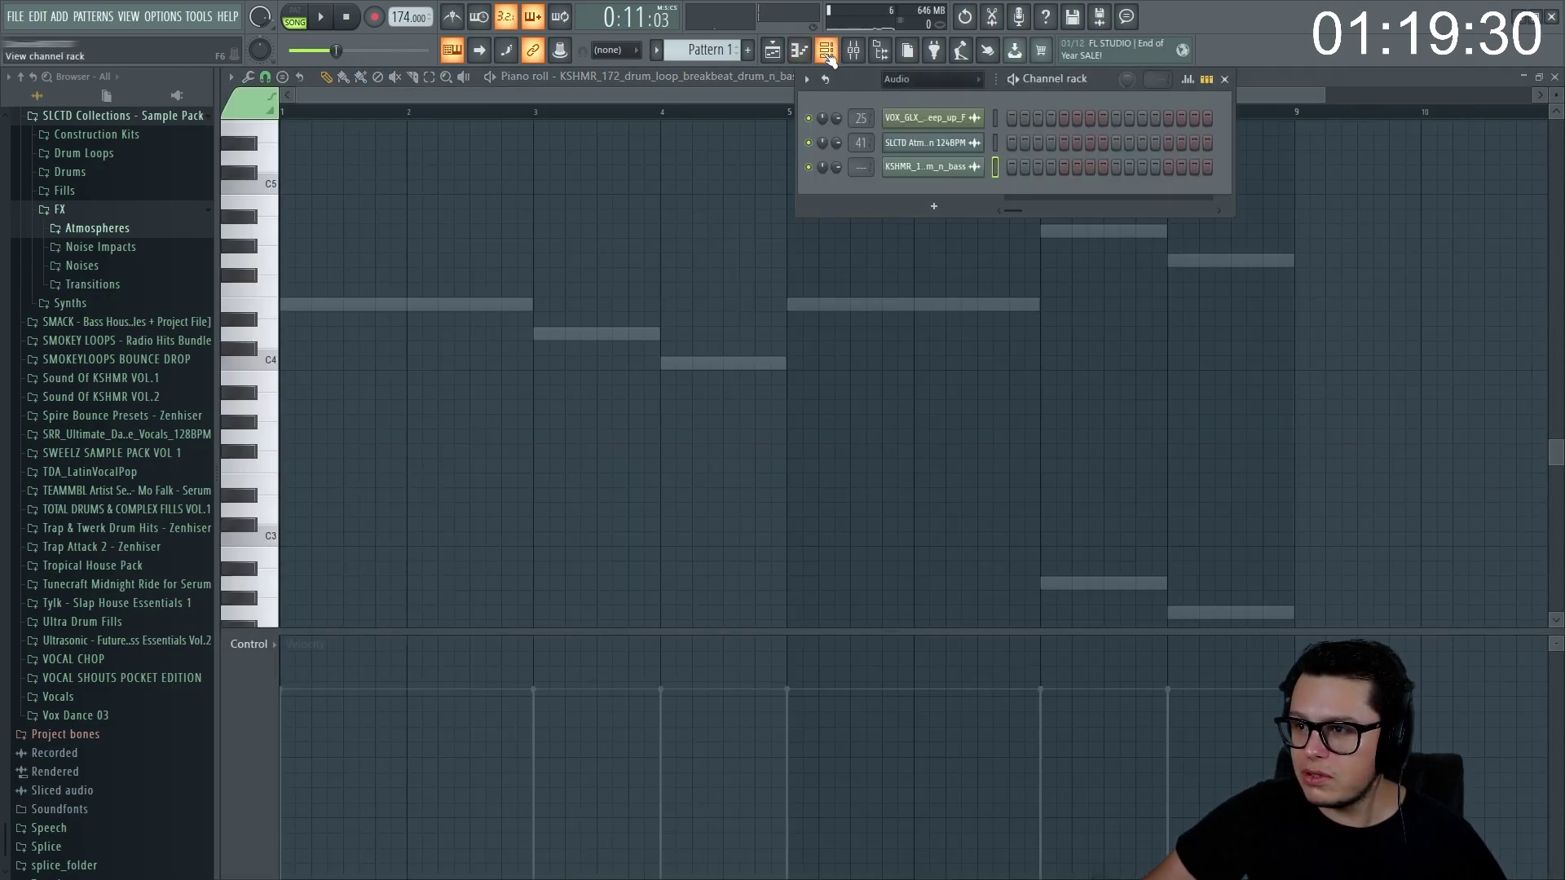
{"action": "left_click", "coordinate": [929, 80]}
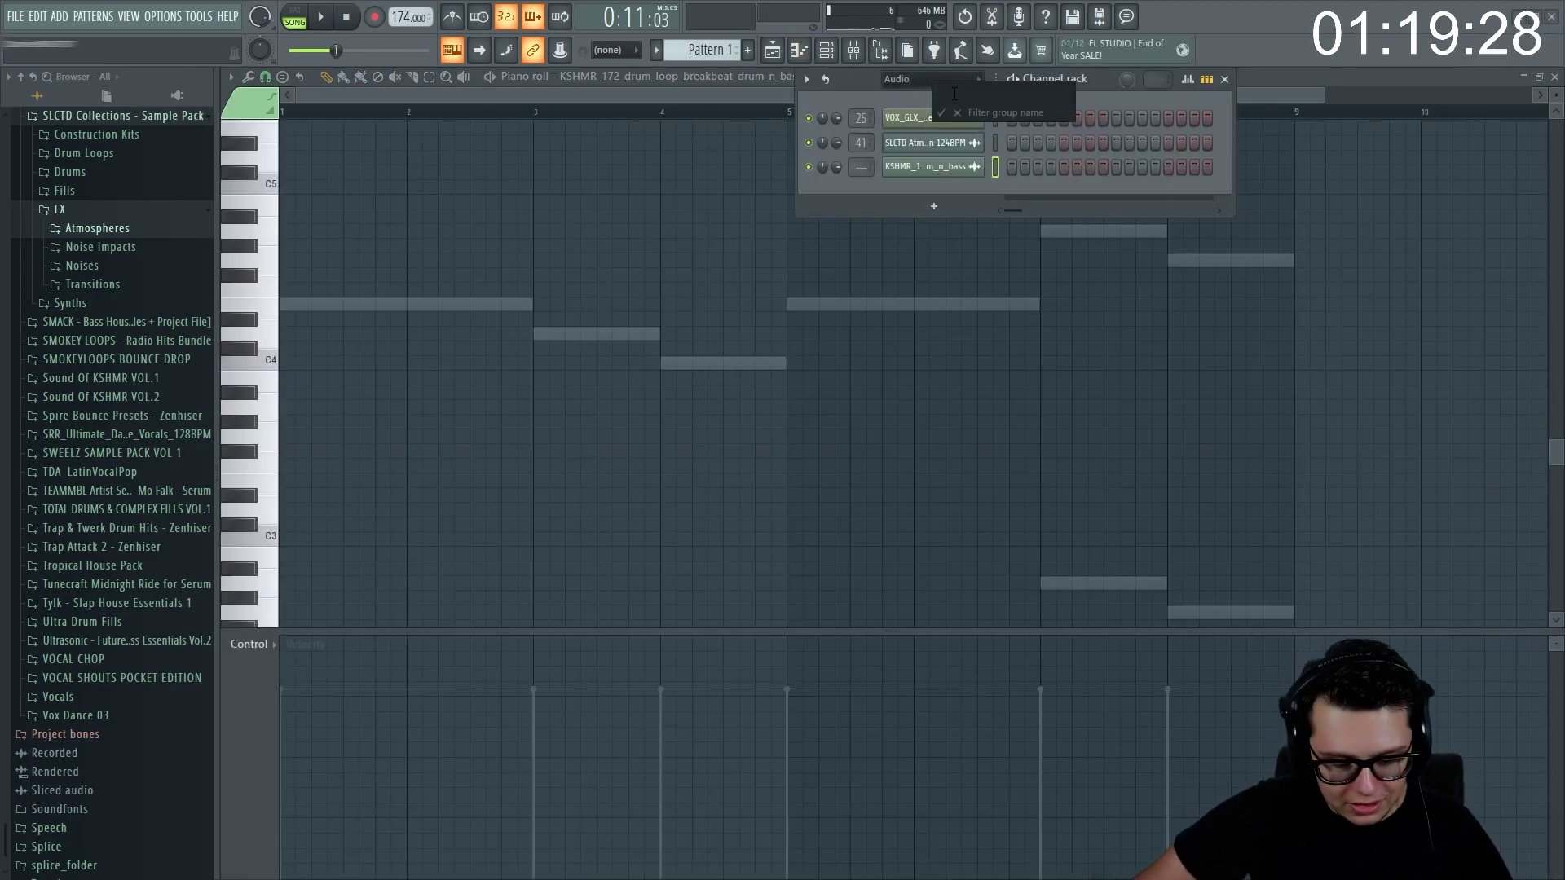
{"action": "type", "text": "CHORDS"}
{"action": "key", "text": "Return"}
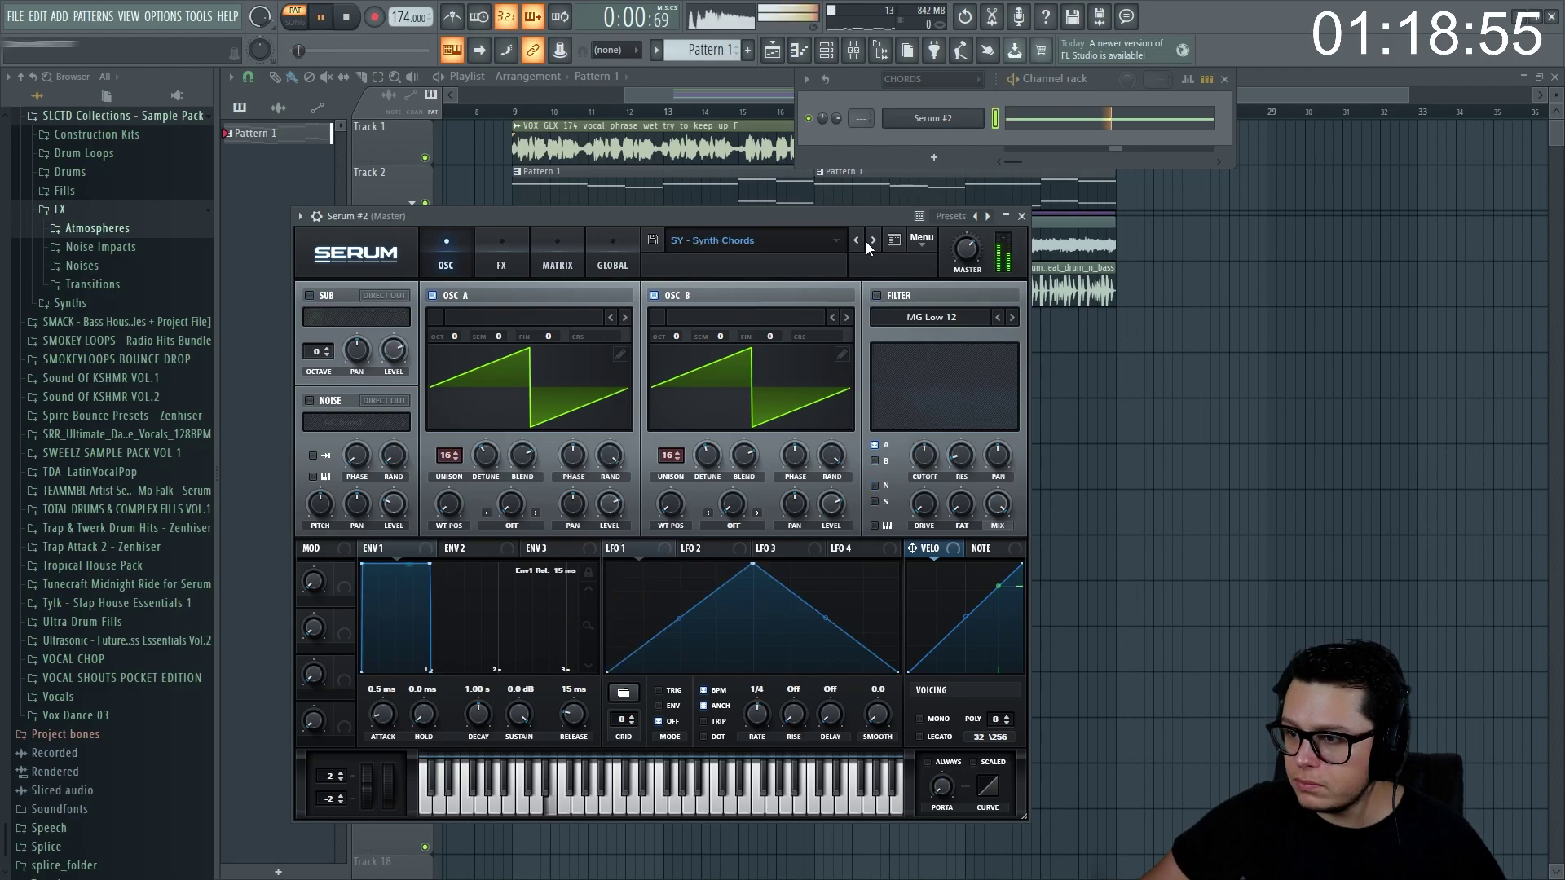
- Open the Serum #2 notes in the piano roll and duplicate the whole melody one octave higher
{"action": "right_click", "coordinate": [978, 130]}
{"action": "left_click", "coordinate": [1006, 123]}
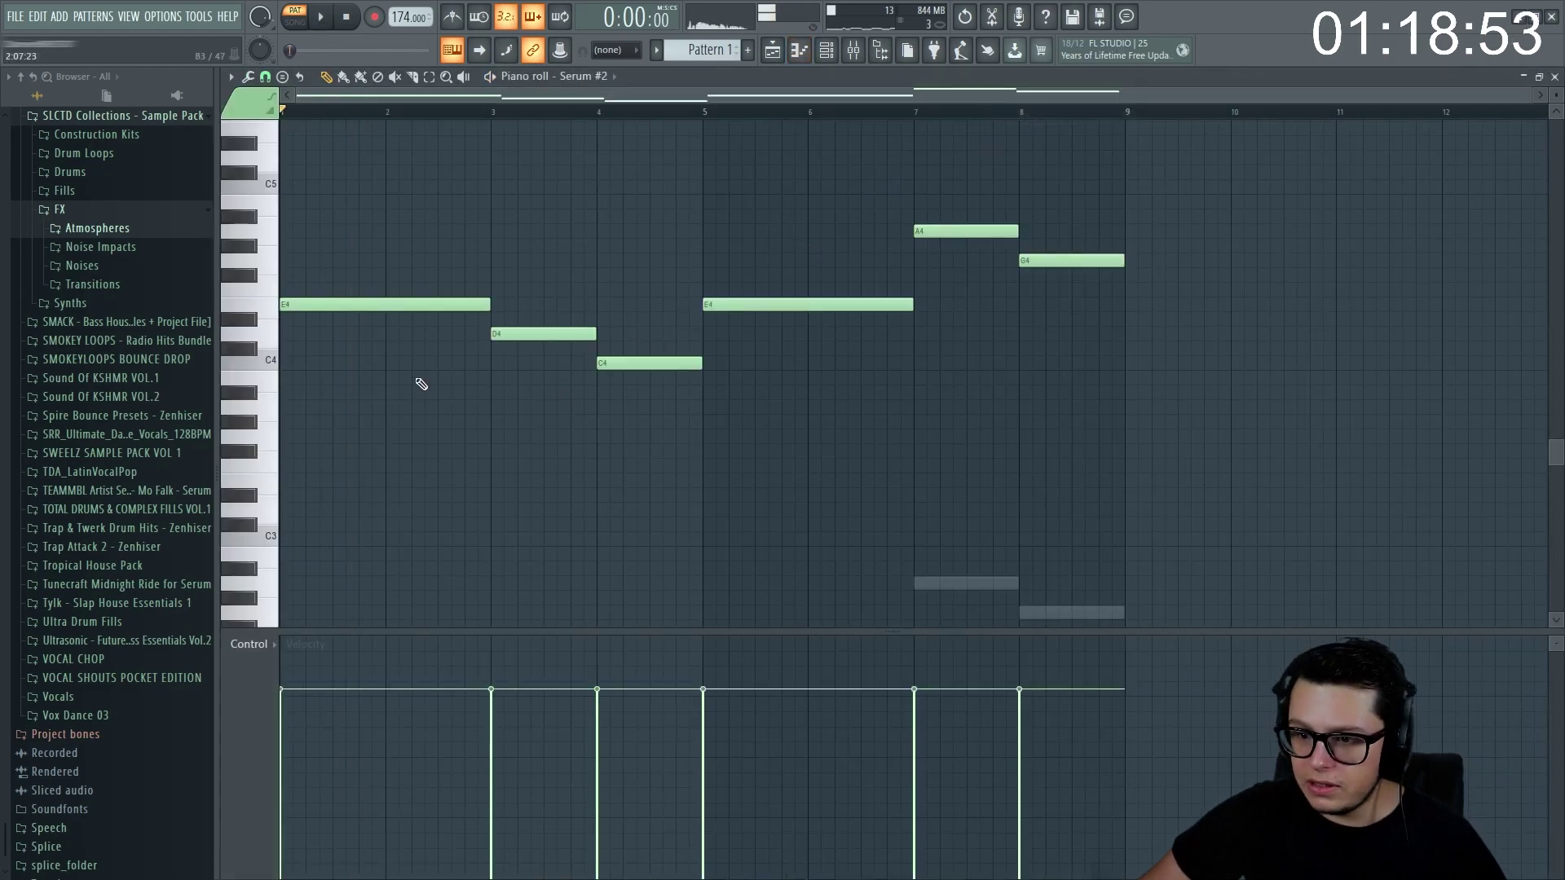
{"action": "key", "text": "space"}
{"action": "key", "text": "ctrl+a"}
{"action": "left_click_drag", "start_coordinate": [328, 395], "coordinate": [293, 216]}
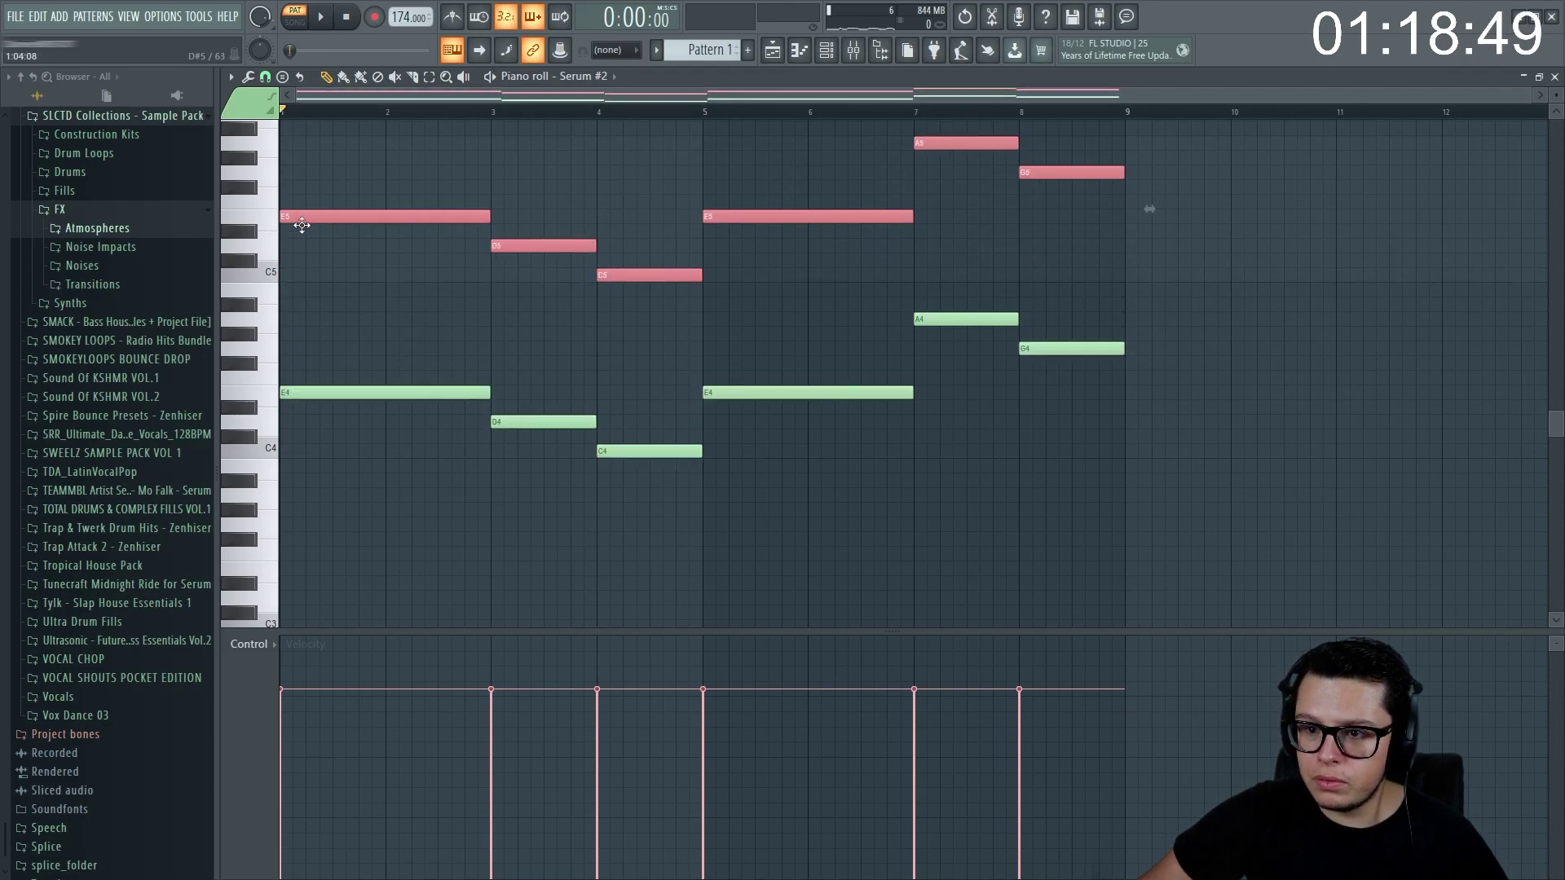
- Play the octave-layered pattern and switch Serum #2 to the SY - Future Chords preset
{"action": "key", "text": "space"}
{"action": "scroll", "coordinate": [349, 293], "scroll_direction": "up", "scroll_amount": 3}
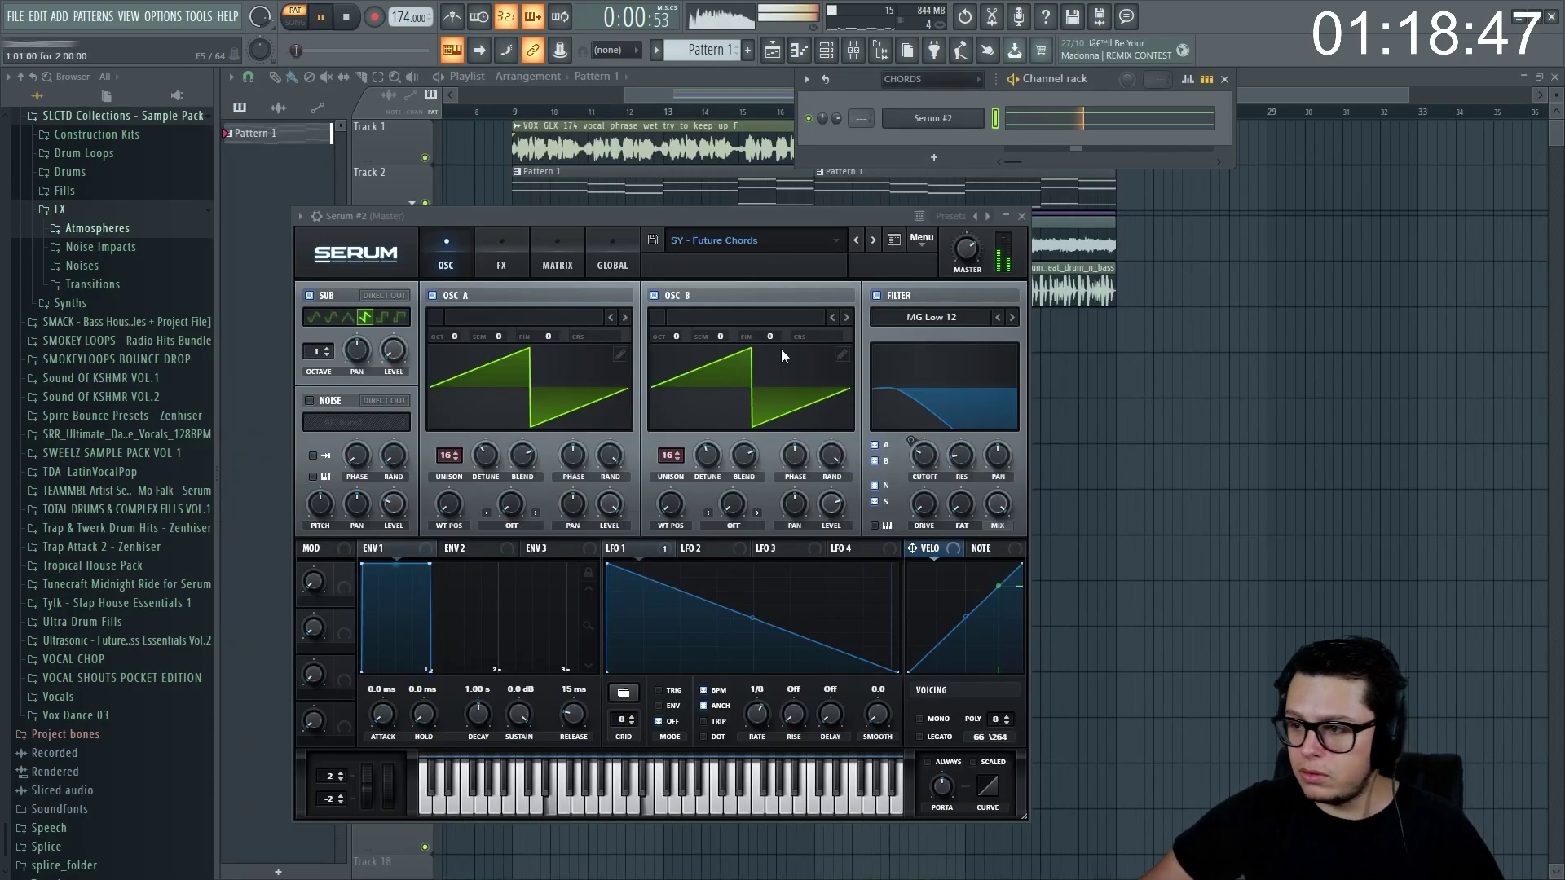
{"action": "key", "text": "space"}
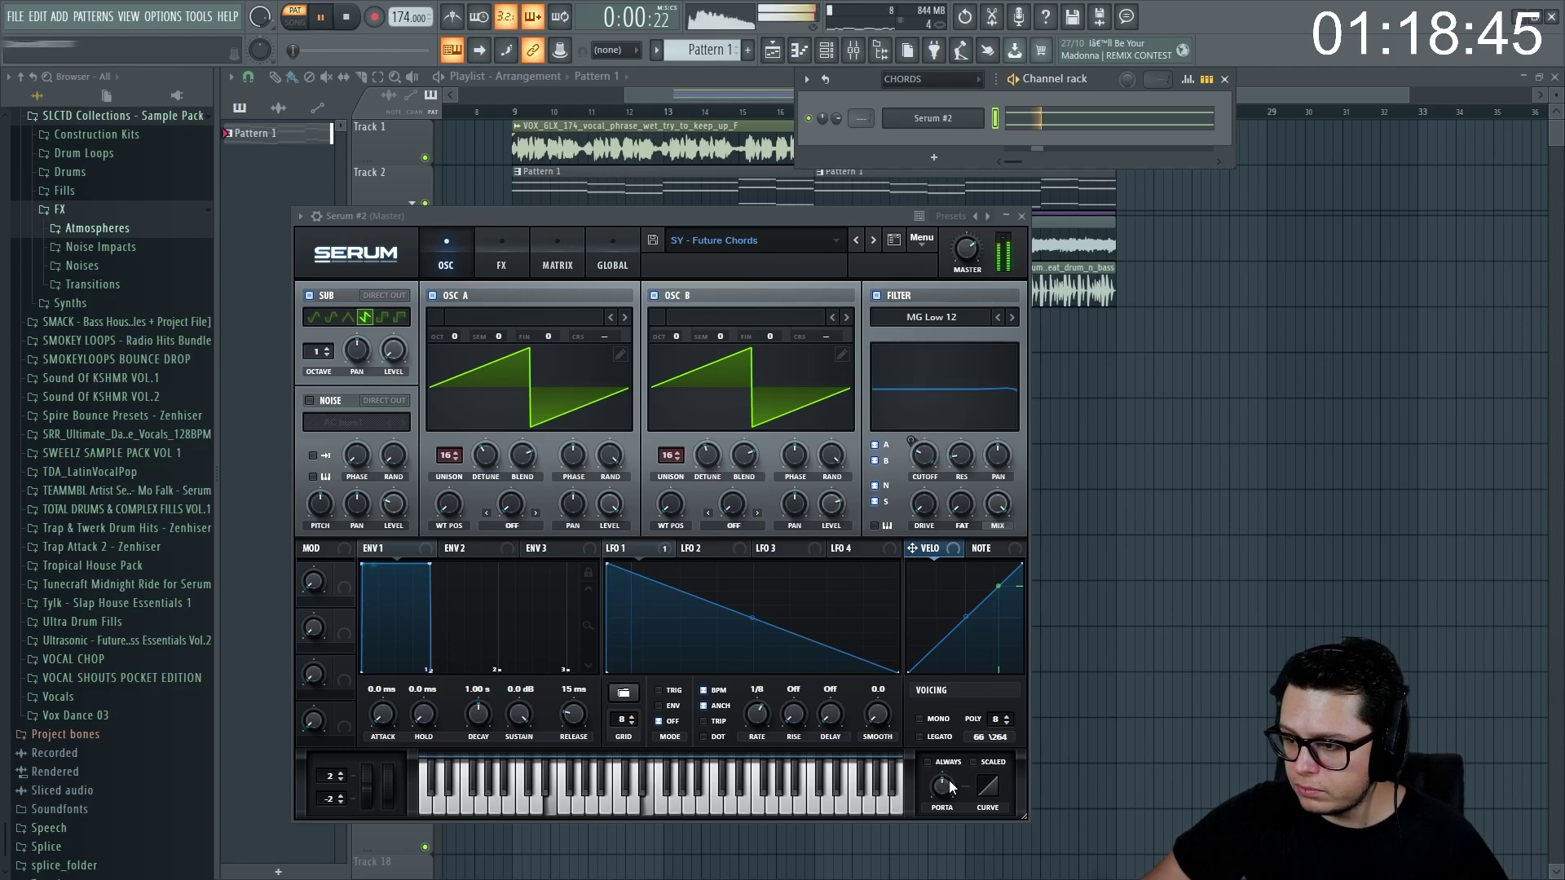
{"action": "key", "text": "space"}
- Duplicate the upper-octave Serum #2 notes three semitones higher in the piano roll to build chords
{"action": "right_click", "coordinate": [964, 112]}
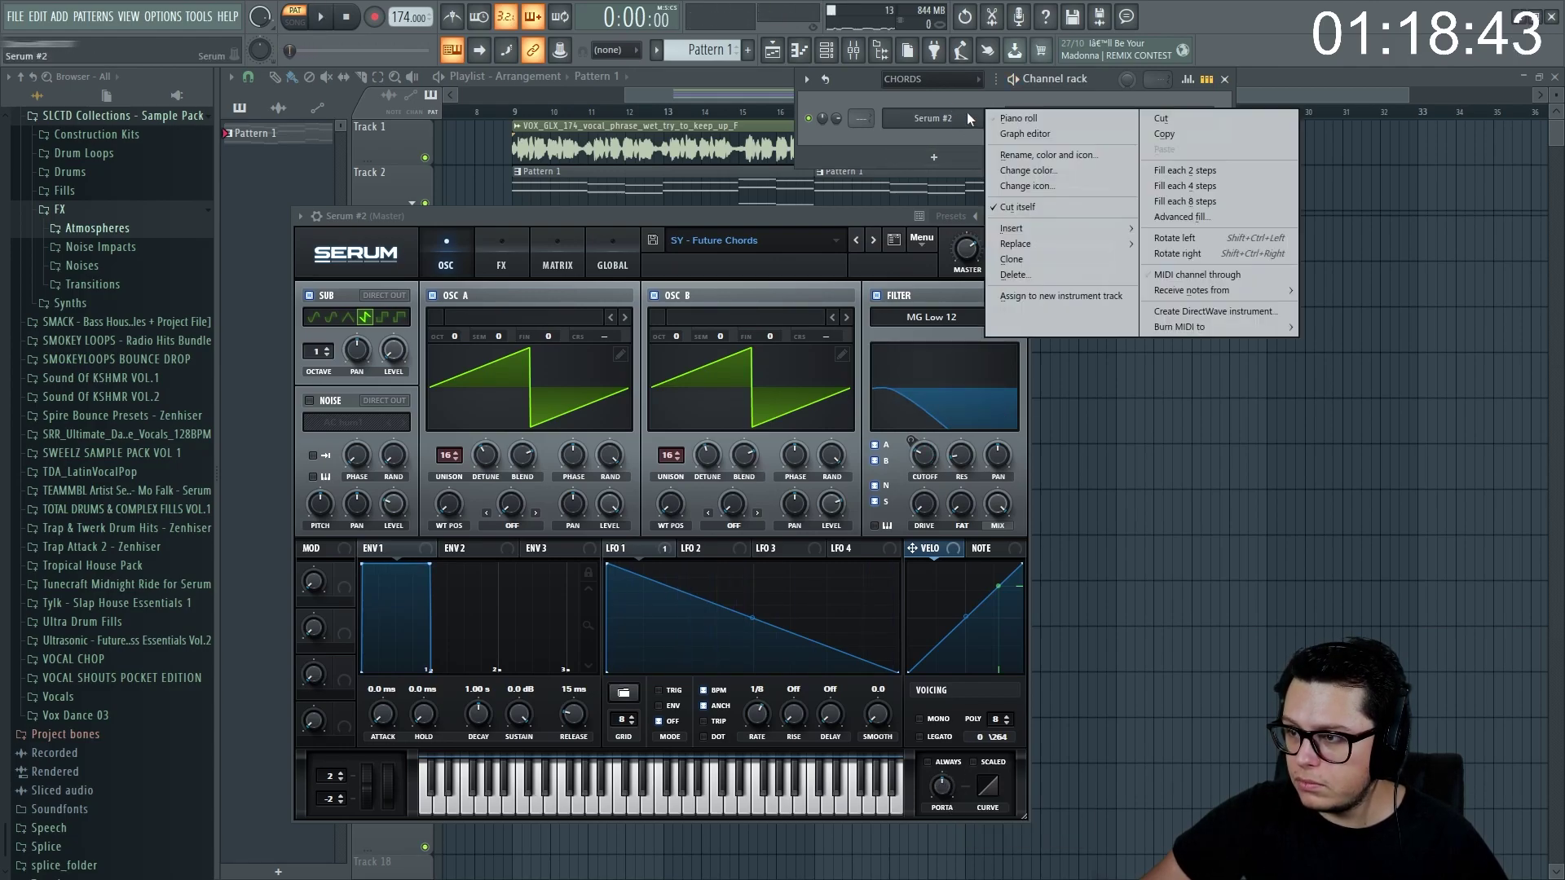
{"action": "left_click", "coordinate": [996, 119]}
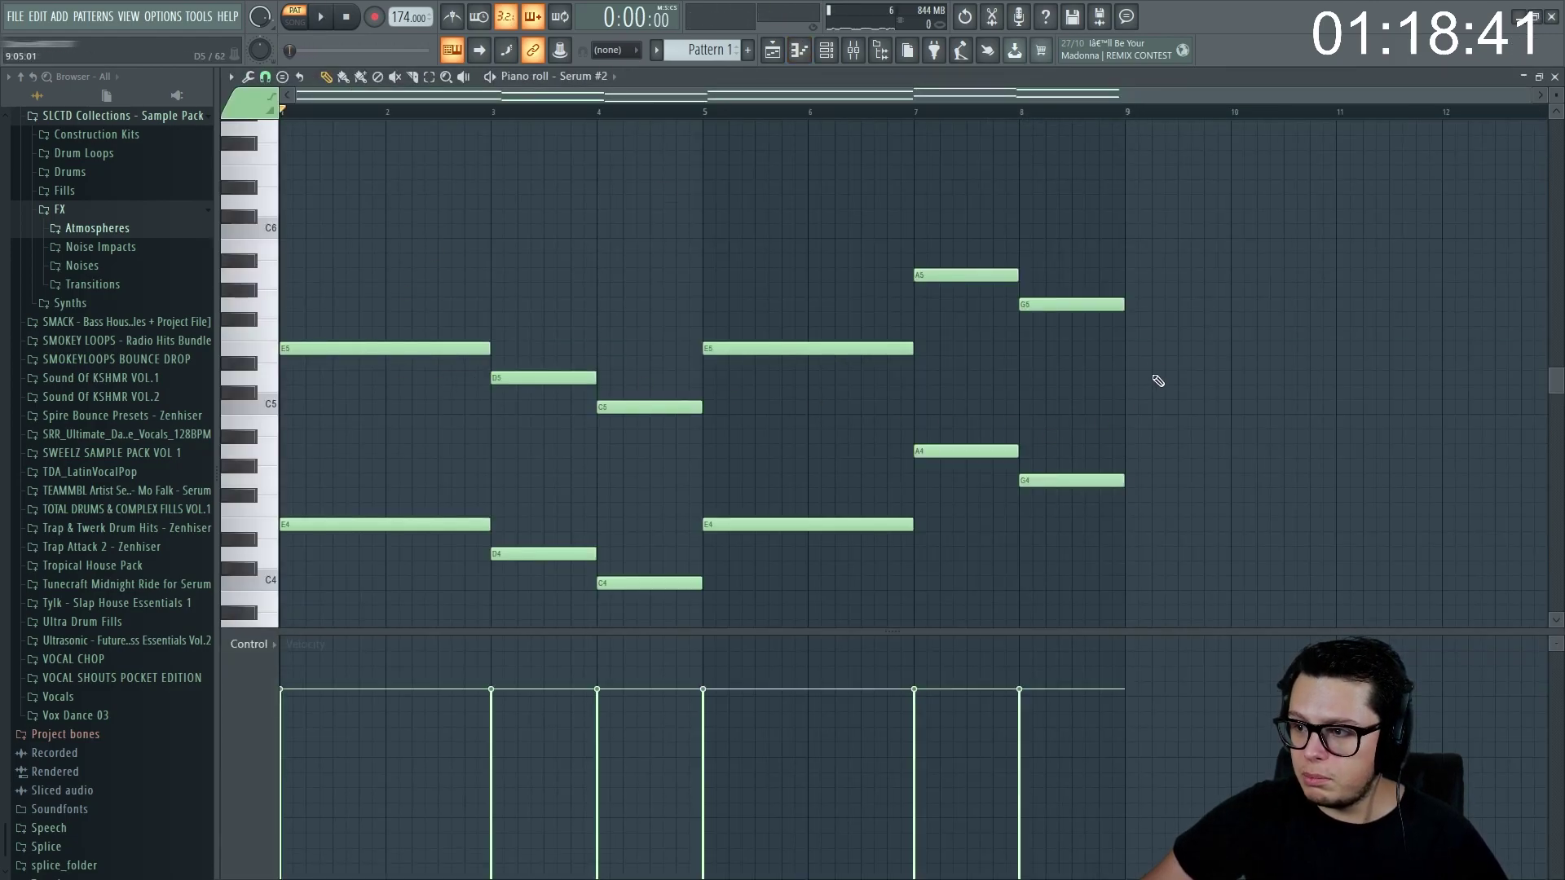
{"action": "left_click_drag", "start_coordinate": [1146, 359], "coordinate": [359, 244]}
{"action": "left_click_drag", "start_coordinate": [681, 440], "coordinate": [409, 308]}
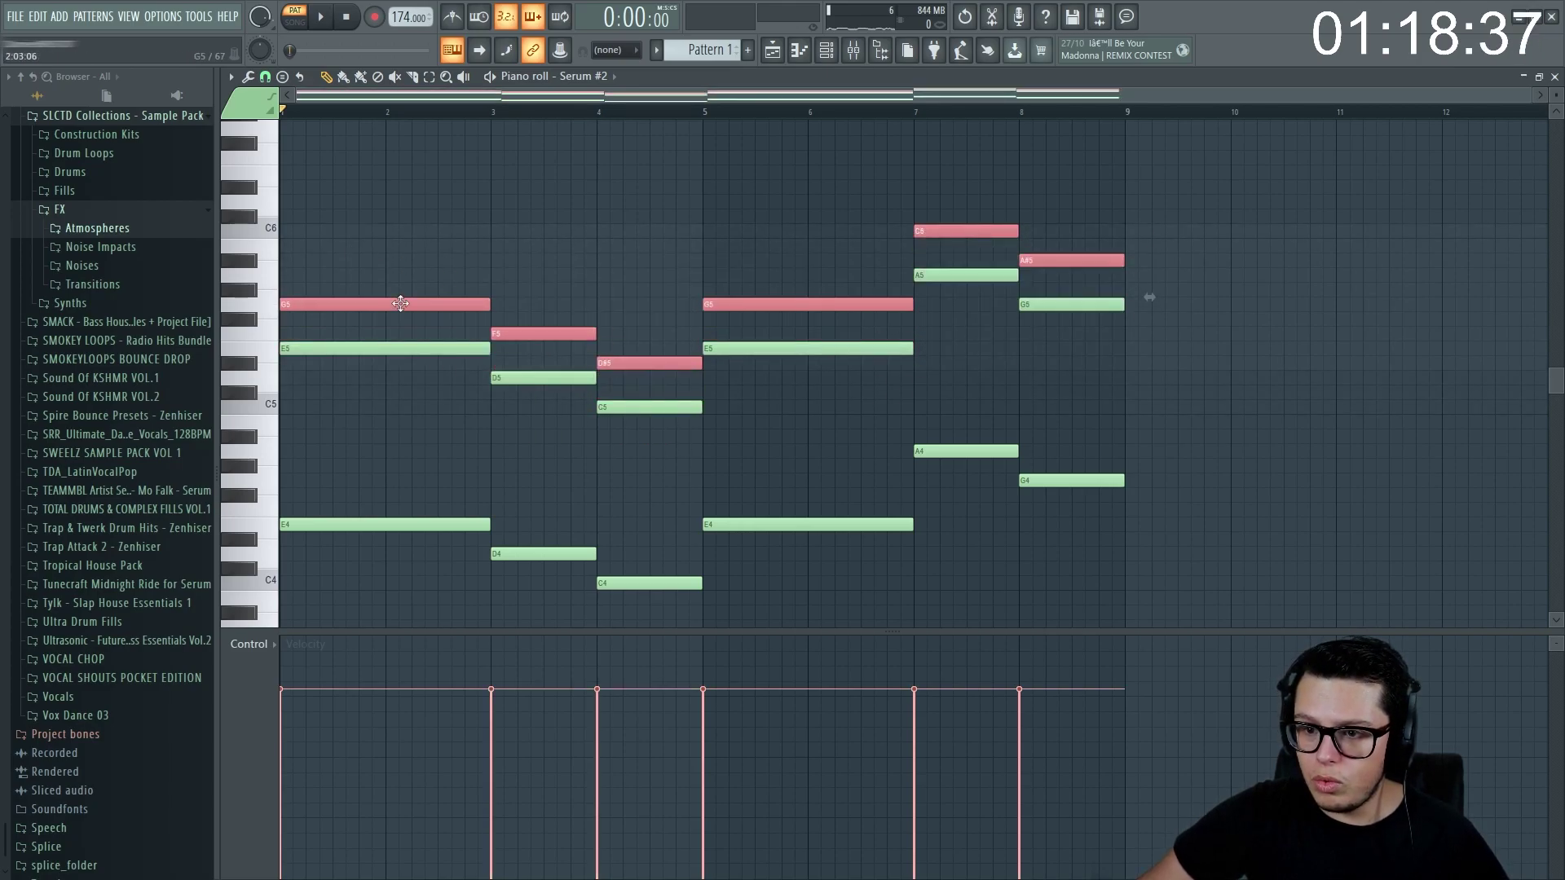
{"action": "key", "text": "space"}
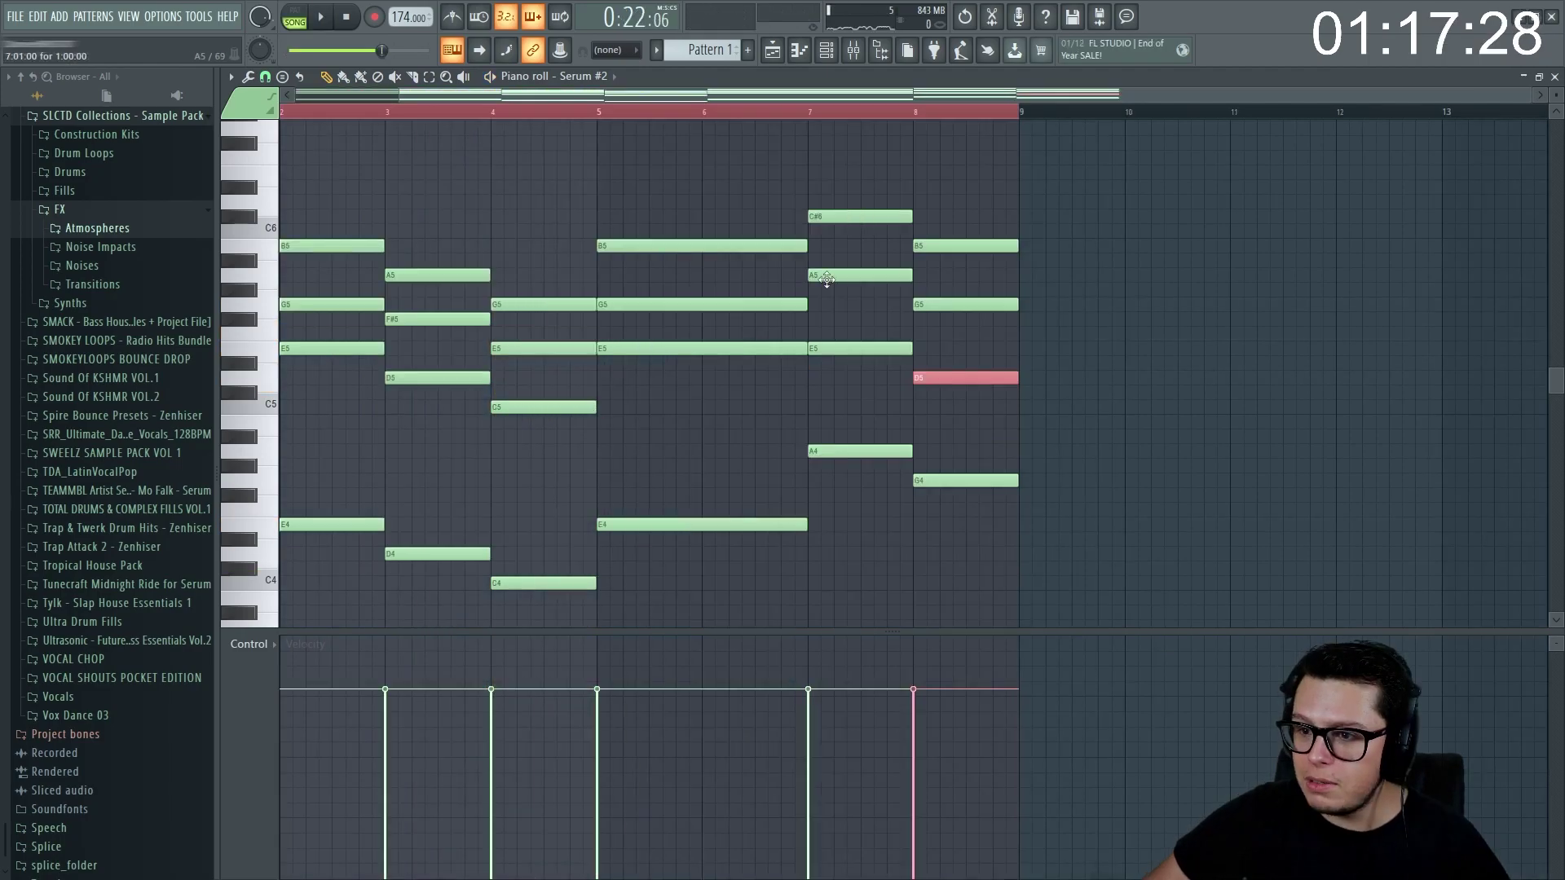
- Play the arrangement with the Serum #2 chords from bar 17, and close the piano roll
{"action": "key", "text": "space"}
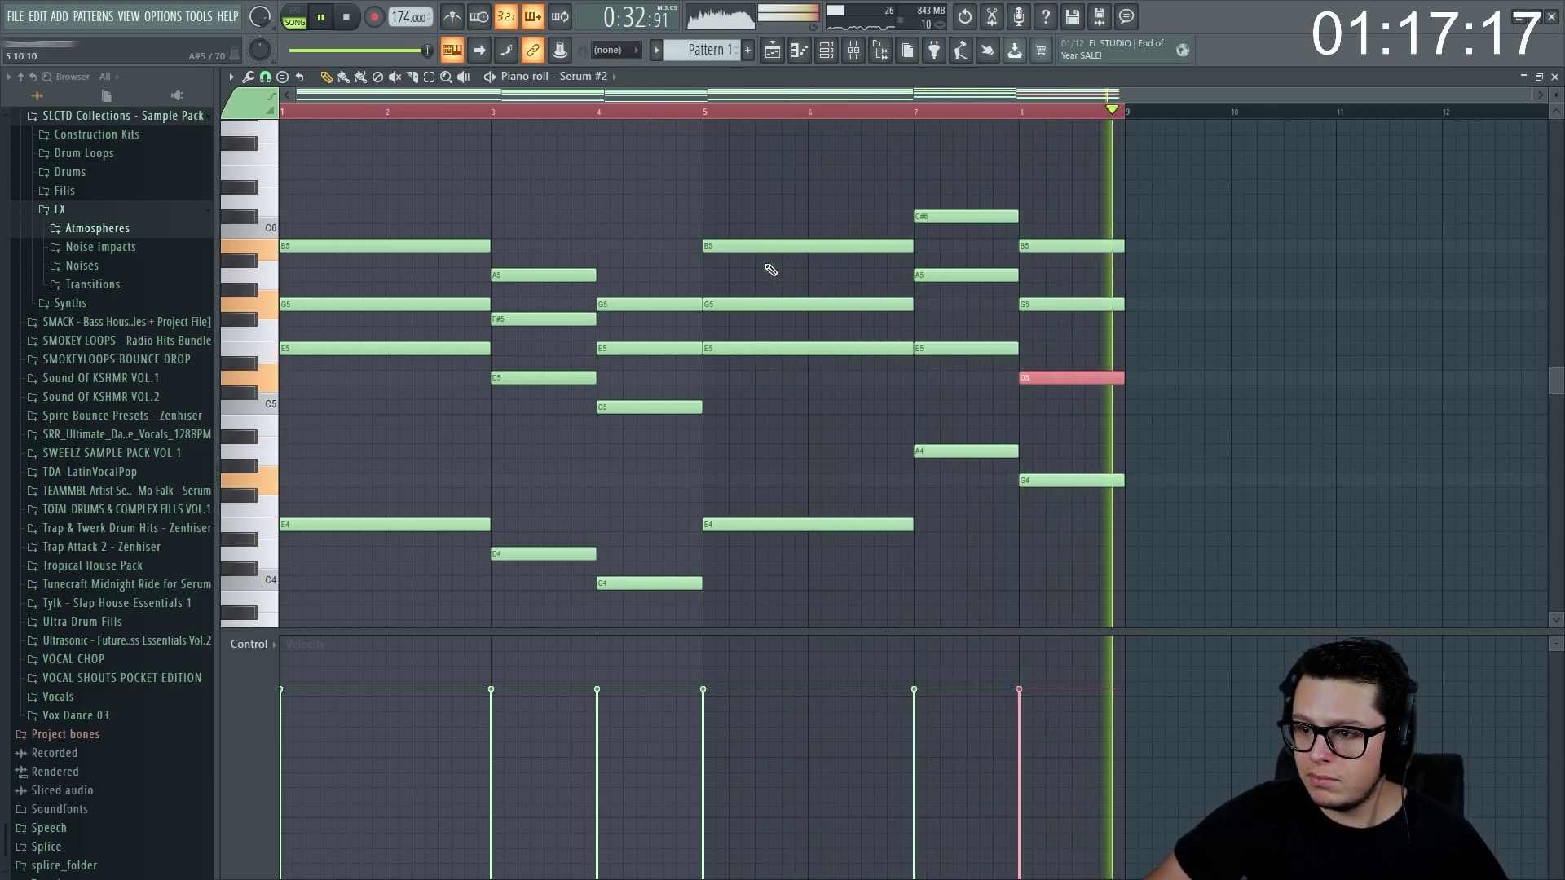
{"action": "key", "text": "space"}
{"action": "key", "text": "Escape"}
- Show only the CHORDS group in the channel rack and open the preset list of Serum #2
{"action": "left_click", "coordinate": [936, 85]}
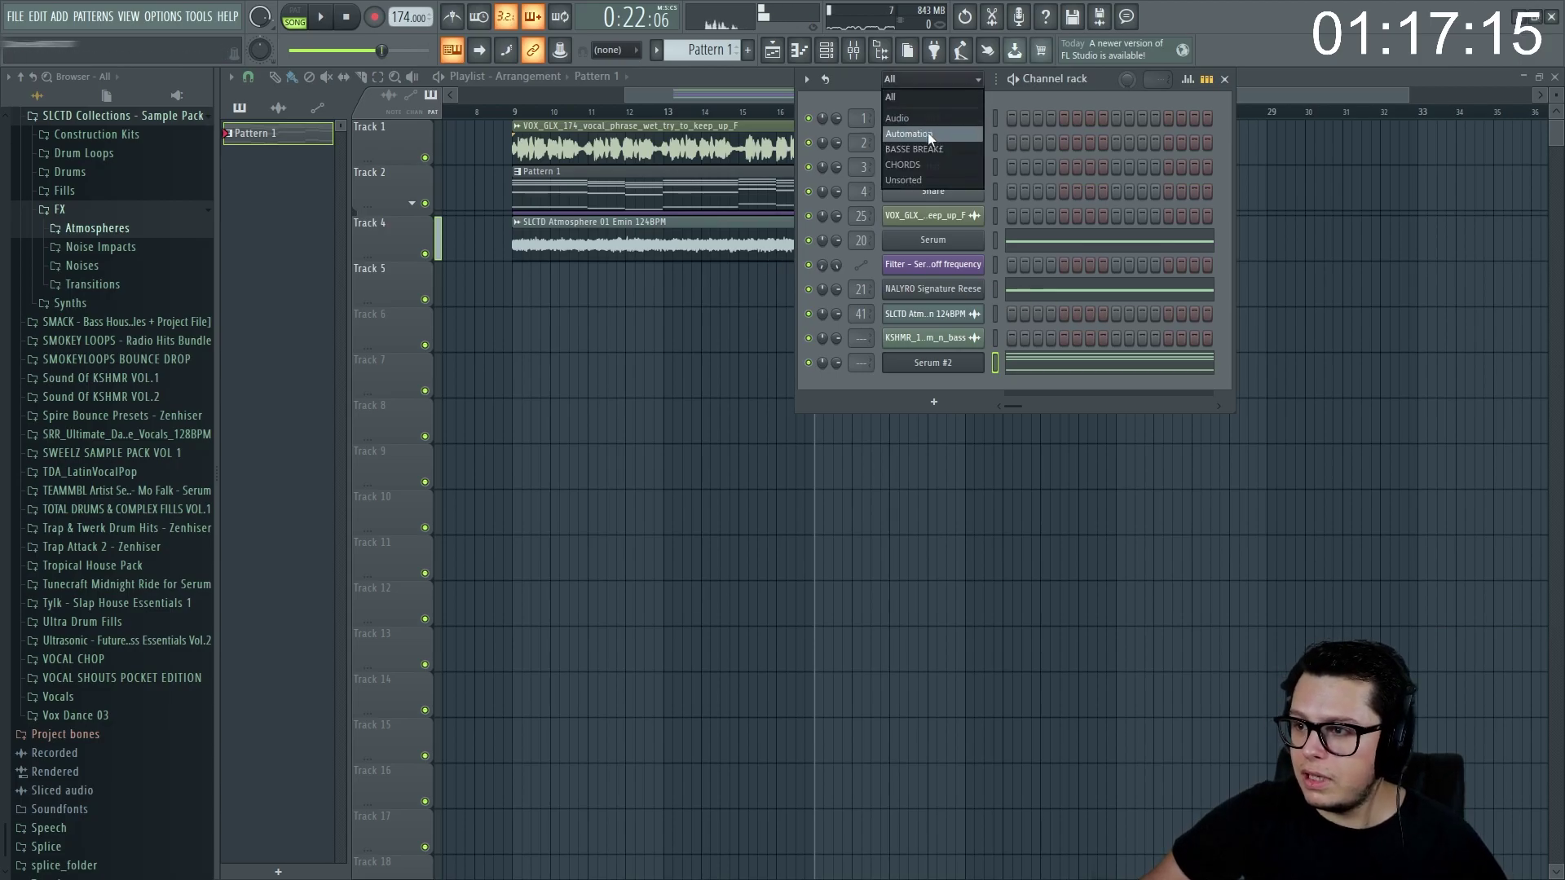
{"action": "left_click", "coordinate": [926, 163]}
{"action": "left_click", "coordinate": [947, 122]}
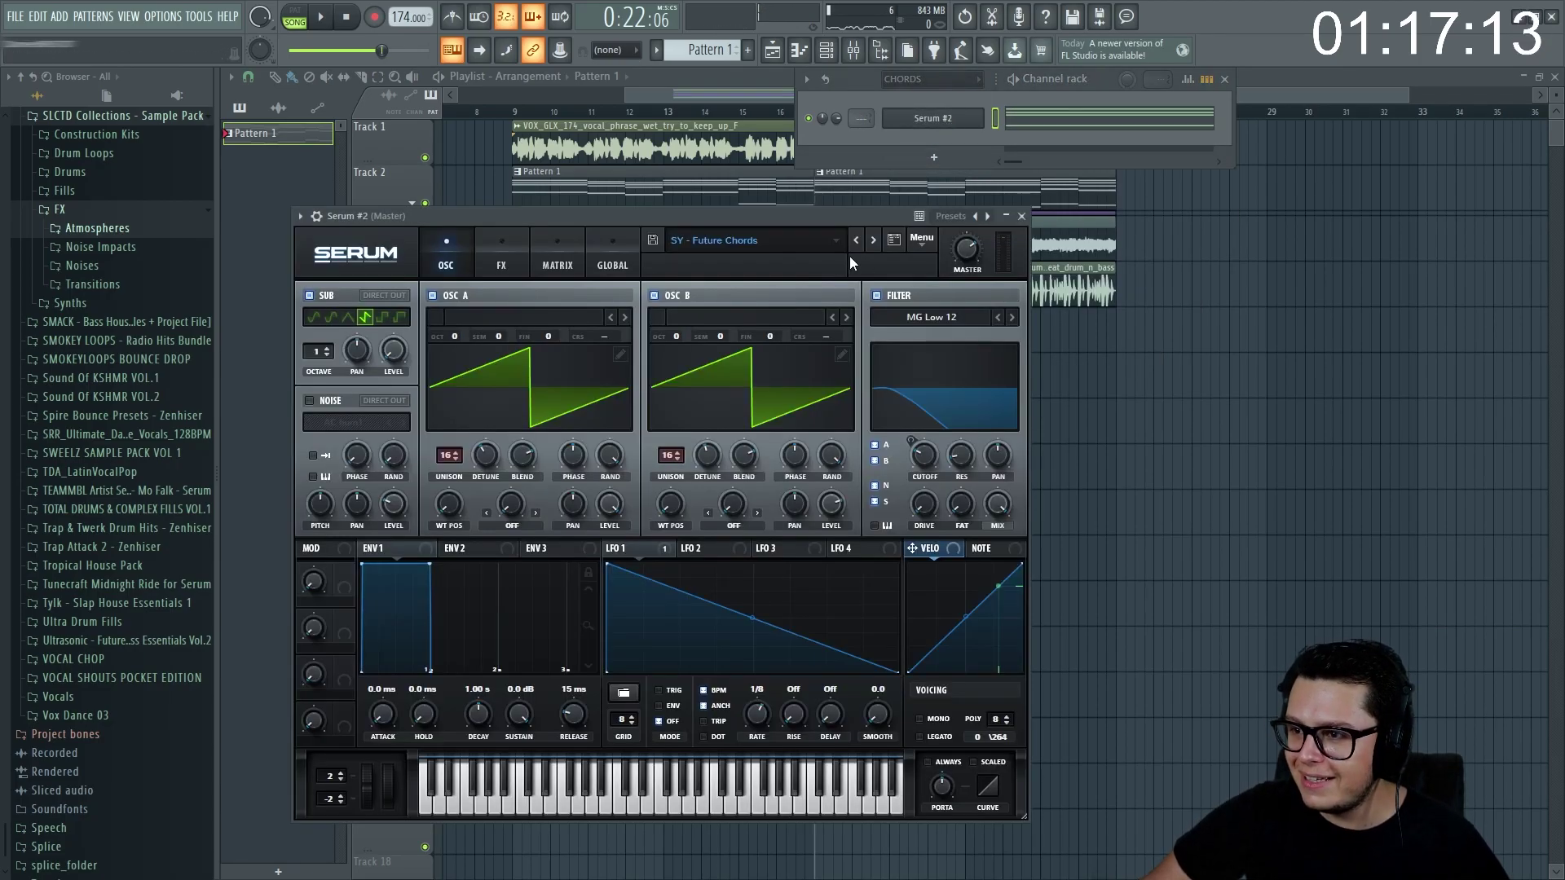
{"action": "left_click", "coordinate": [834, 241]}
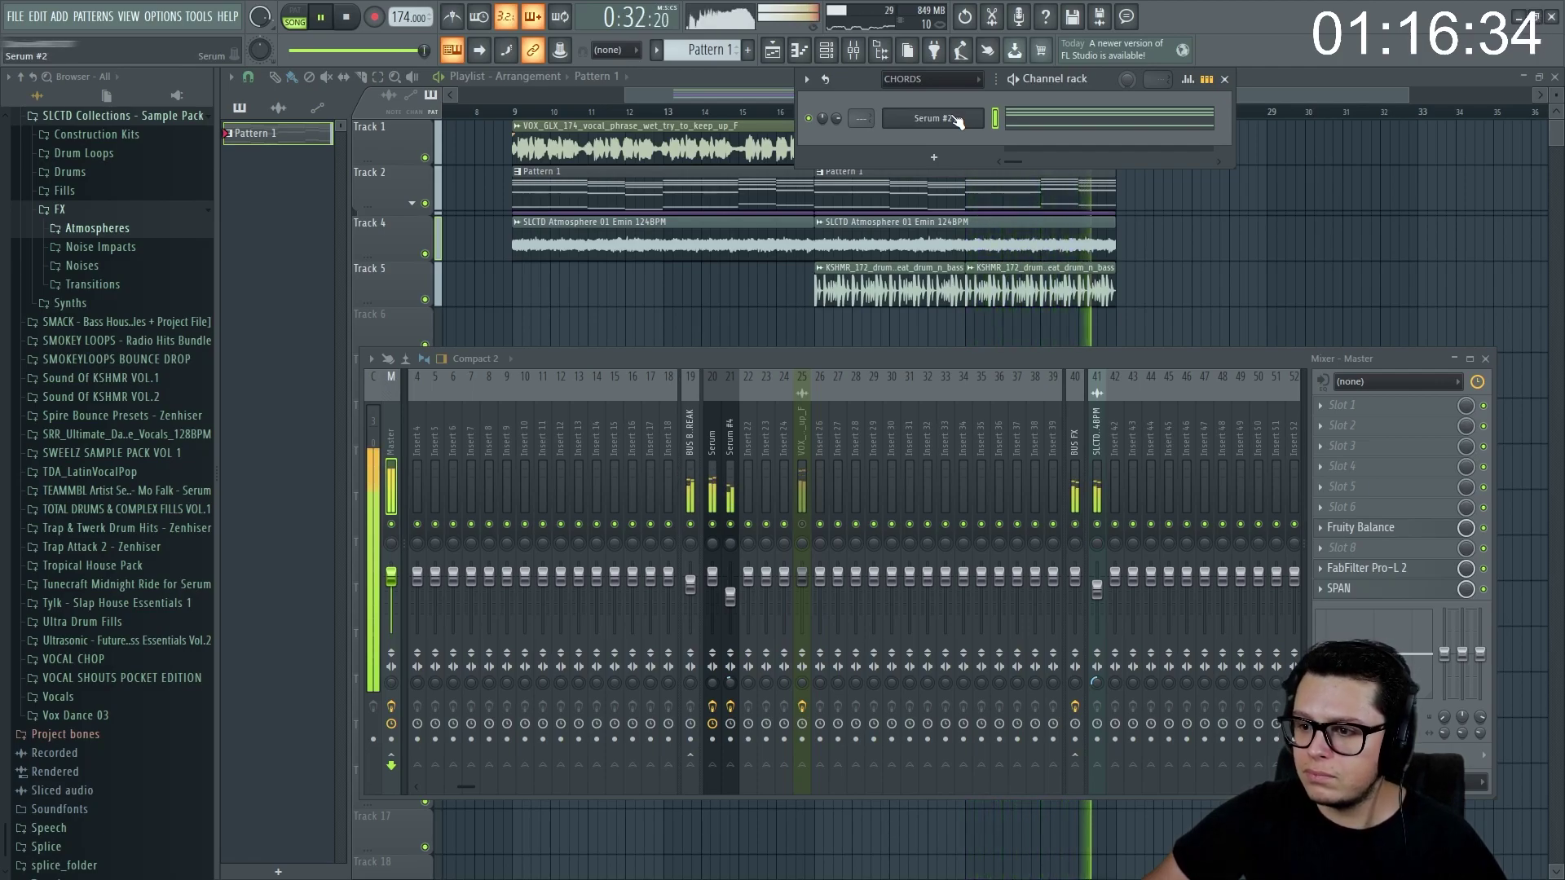
- Stop playback and route the Serum #2 channel to mixer insert 17
{"action": "key", "text": "space"}
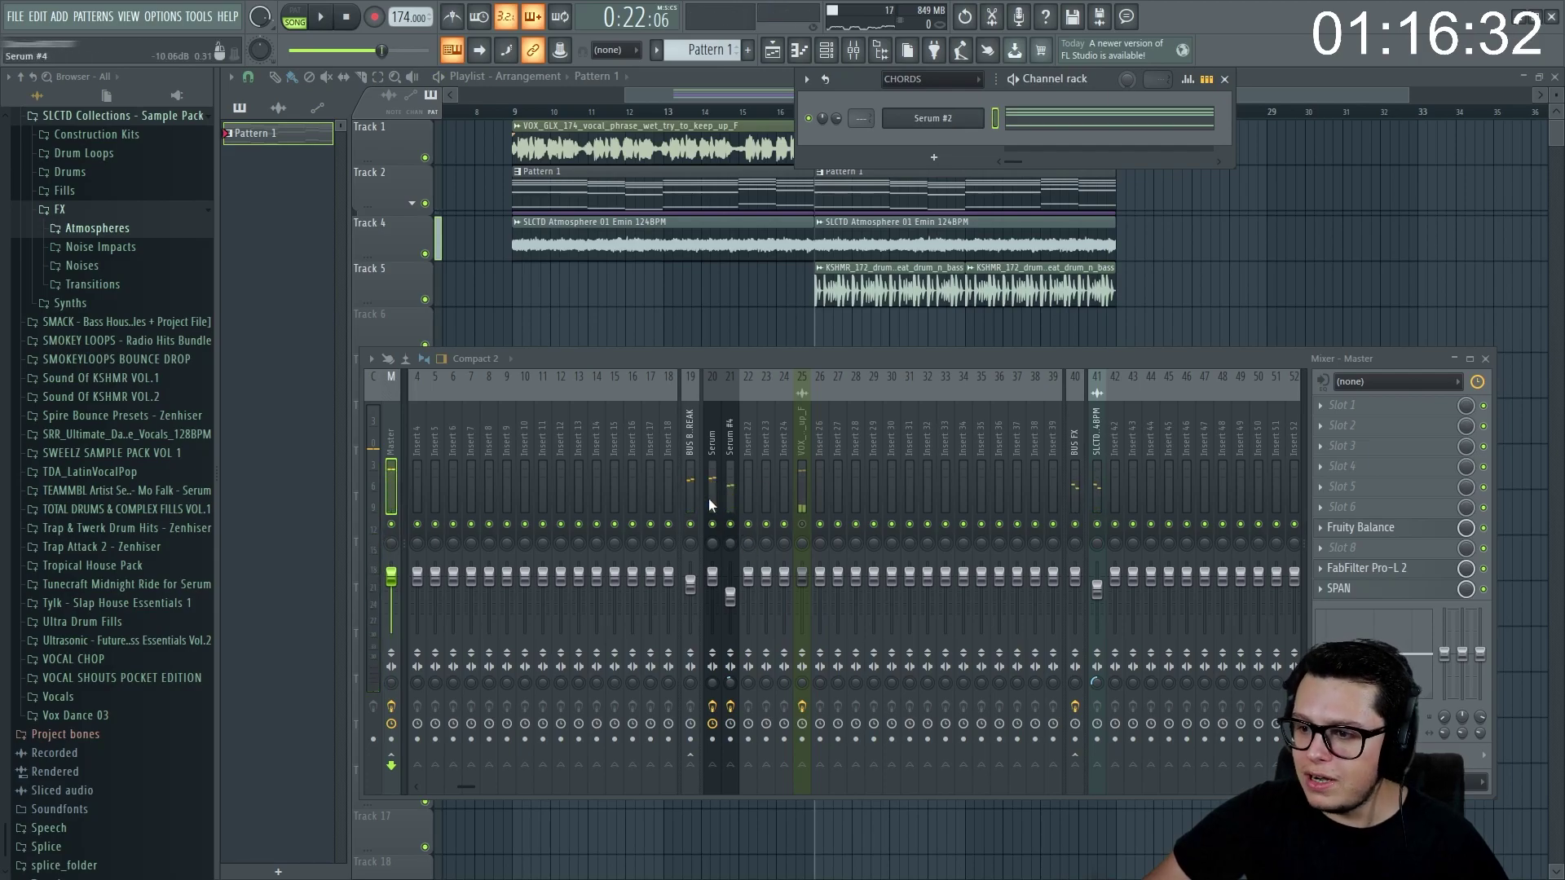
{"action": "left_click", "coordinate": [651, 491]}
{"action": "key", "text": "ctrl+l"}
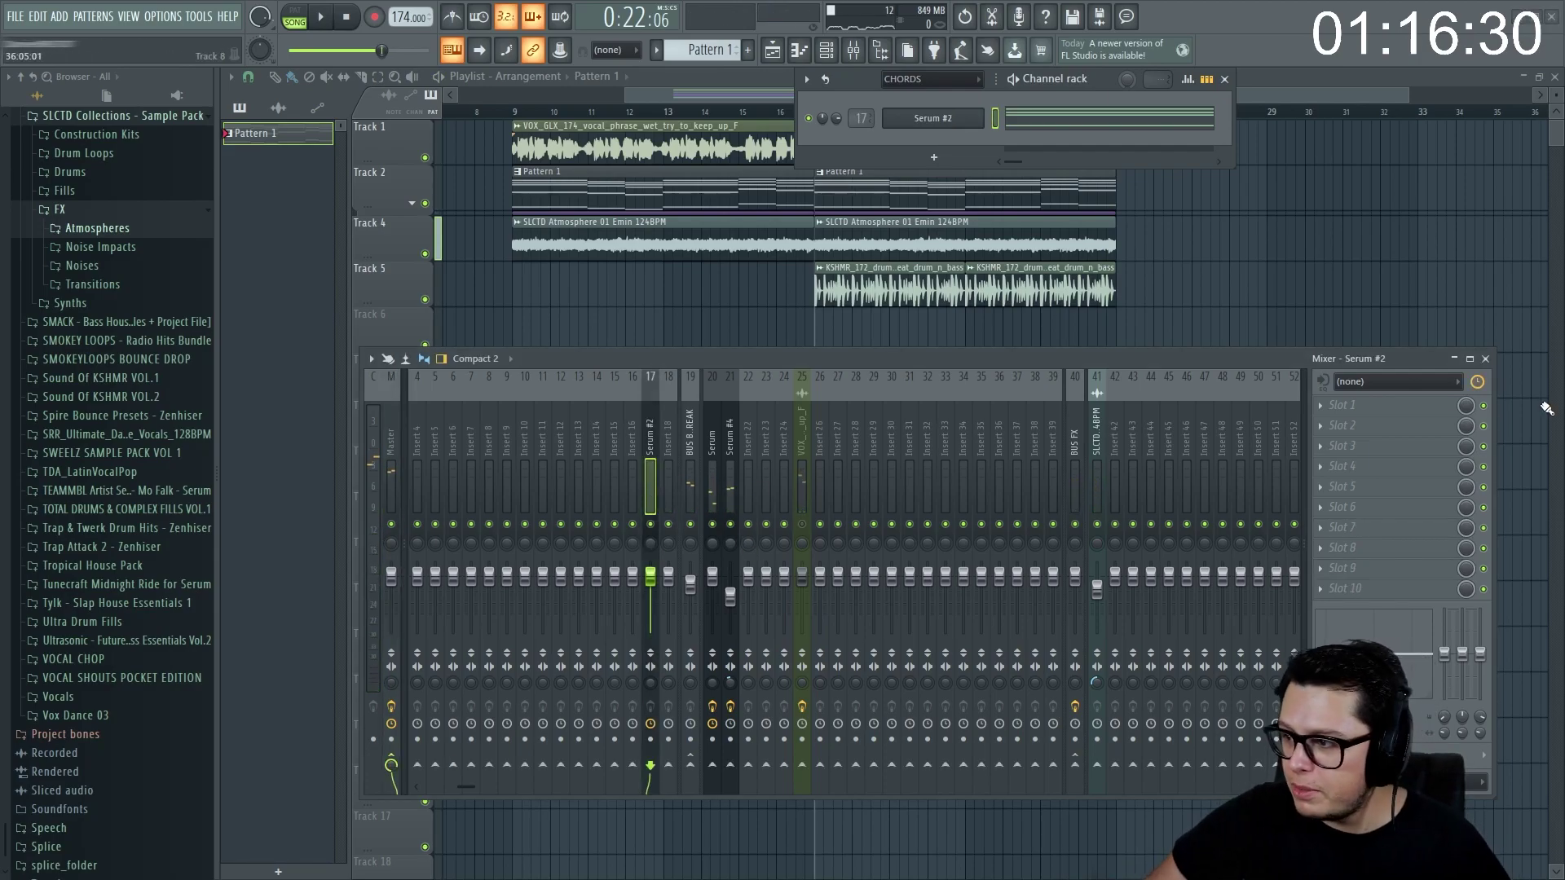
- Insert FabFilter Saturn on the Serum #2 mixer track and load its Saturate and Color O preset
{"action": "left_click", "coordinate": [1390, 412]}
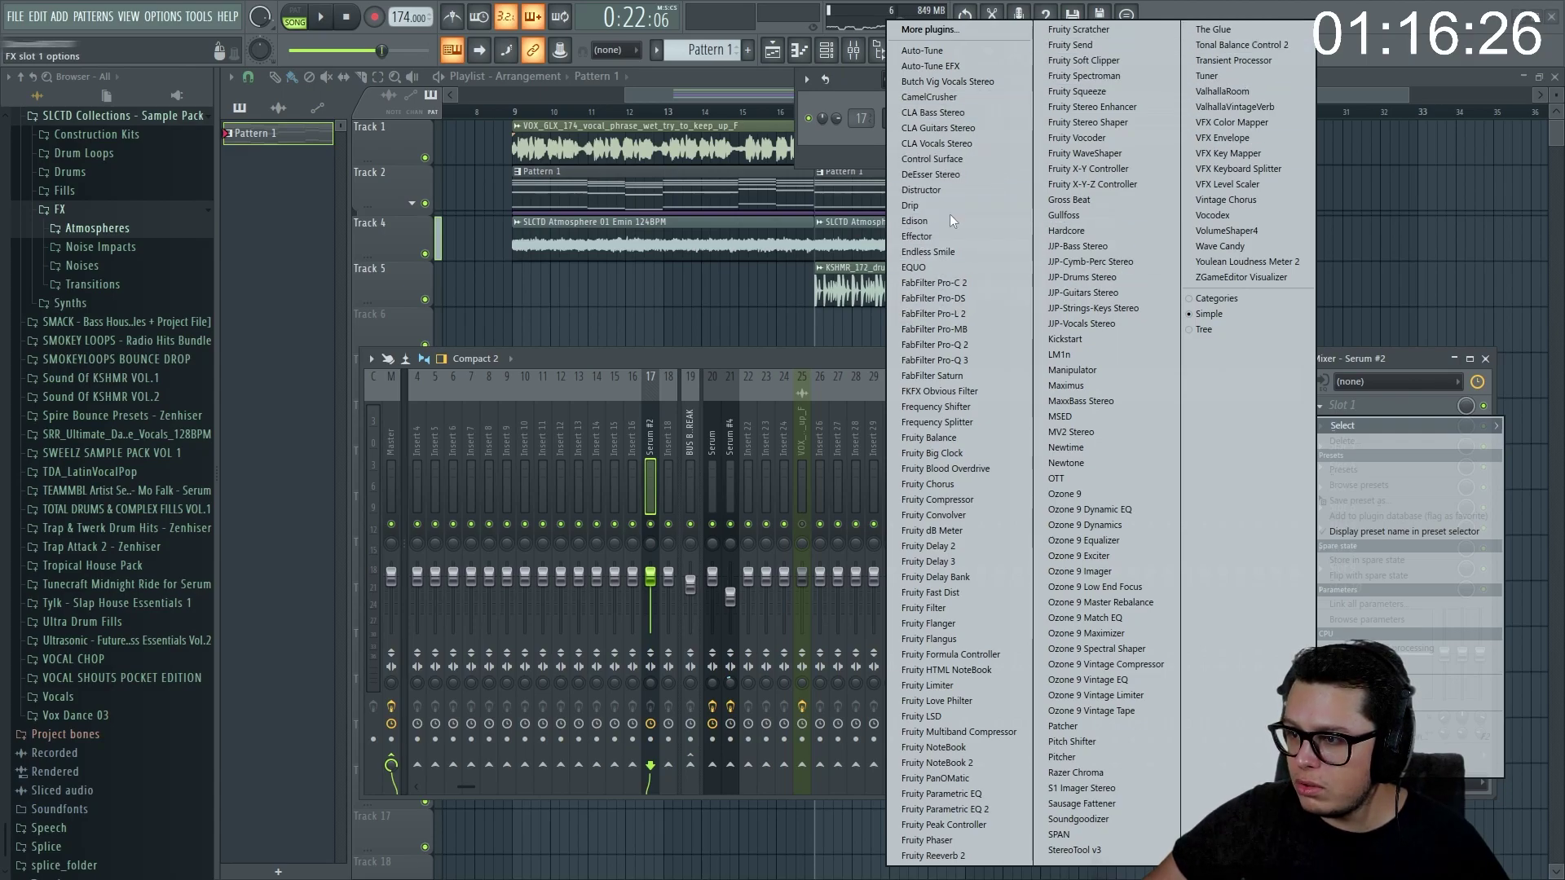
{"action": "left_click", "coordinate": [933, 376]}
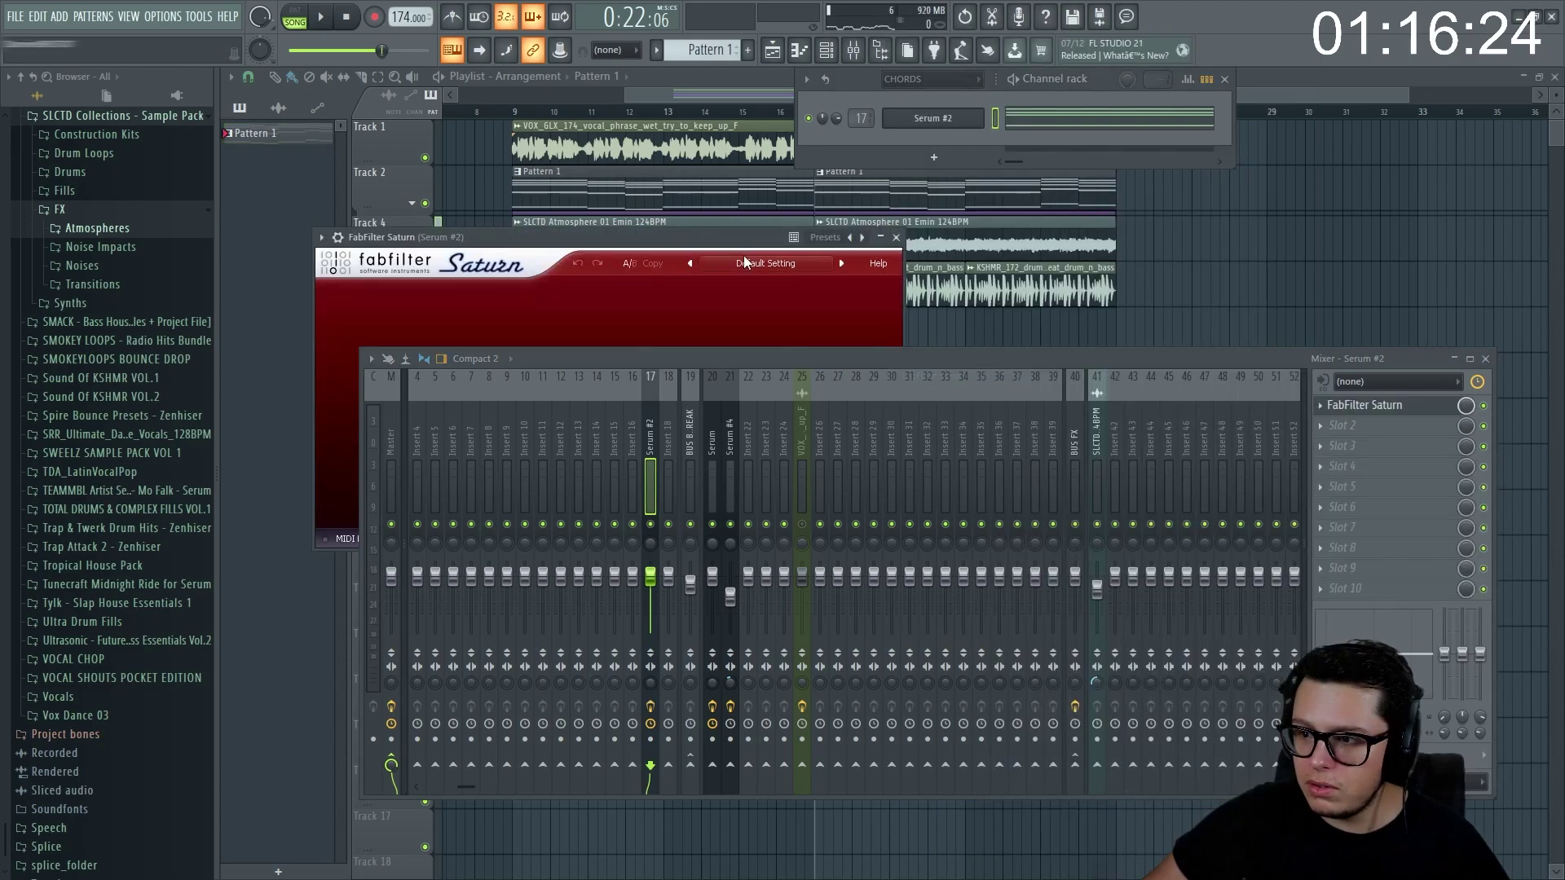
{"action": "left_click", "coordinate": [743, 260]}
{"action": "mouse_move", "coordinate": [766, 282]}
{"action": "mouse_move", "coordinate": [921, 282]}
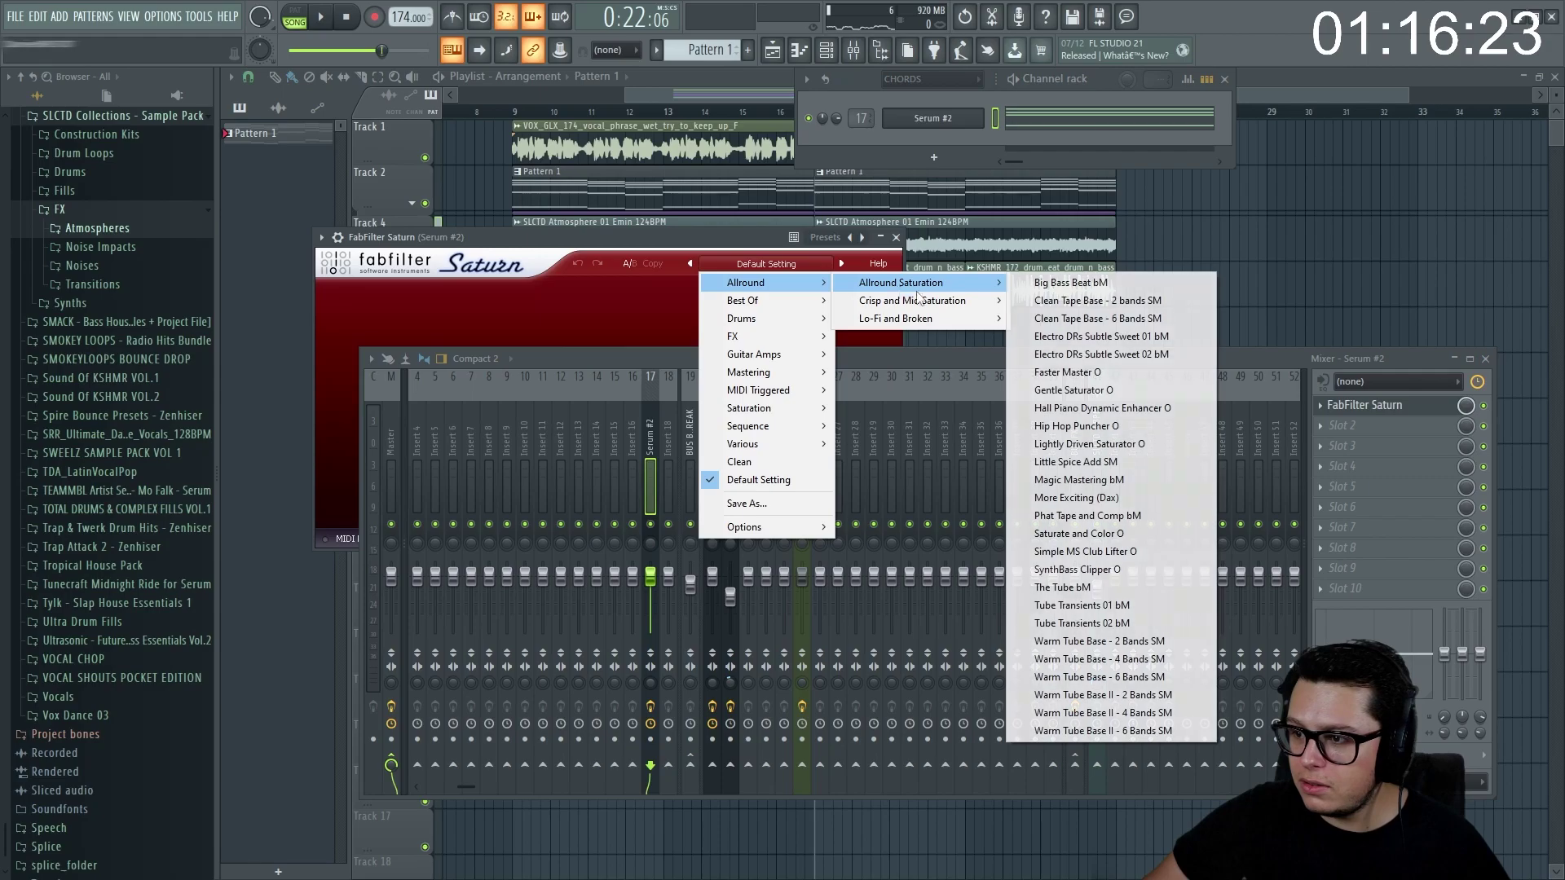
{"action": "left_click", "coordinate": [1078, 534]}
- Play the arrangement, solo the Serum #2 mixer track, and adjust which bass tracks are heard with it
{"action": "key", "text": "space"}
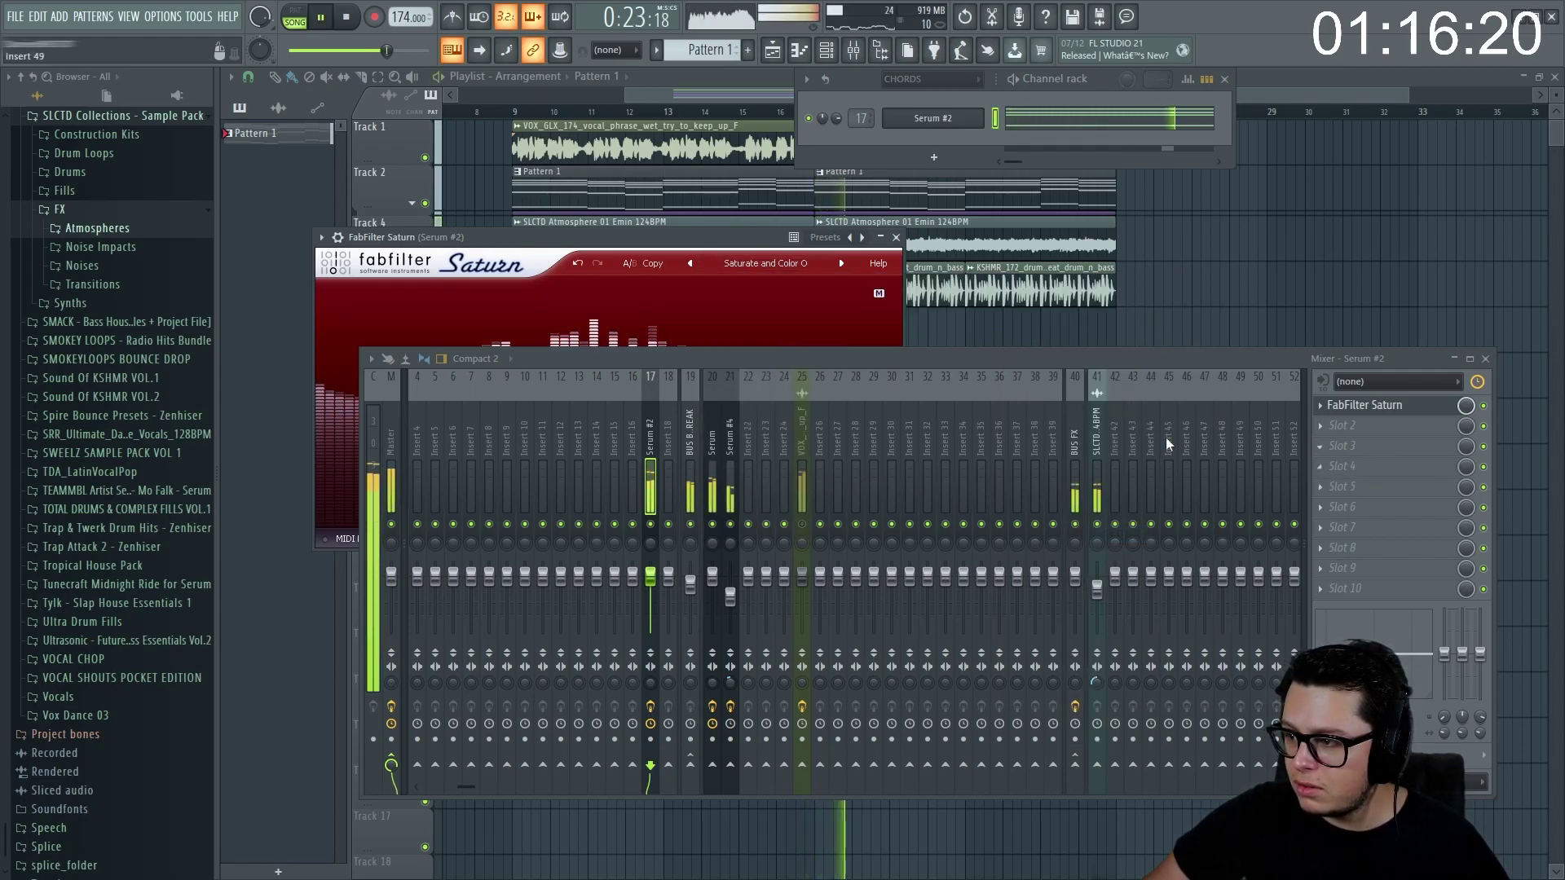
{"action": "right_click", "coordinate": [652, 525]}
{"action": "left_click", "coordinate": [692, 526]}
{"action": "left_click", "coordinate": [712, 524]}
{"action": "left_click", "coordinate": [730, 524]}
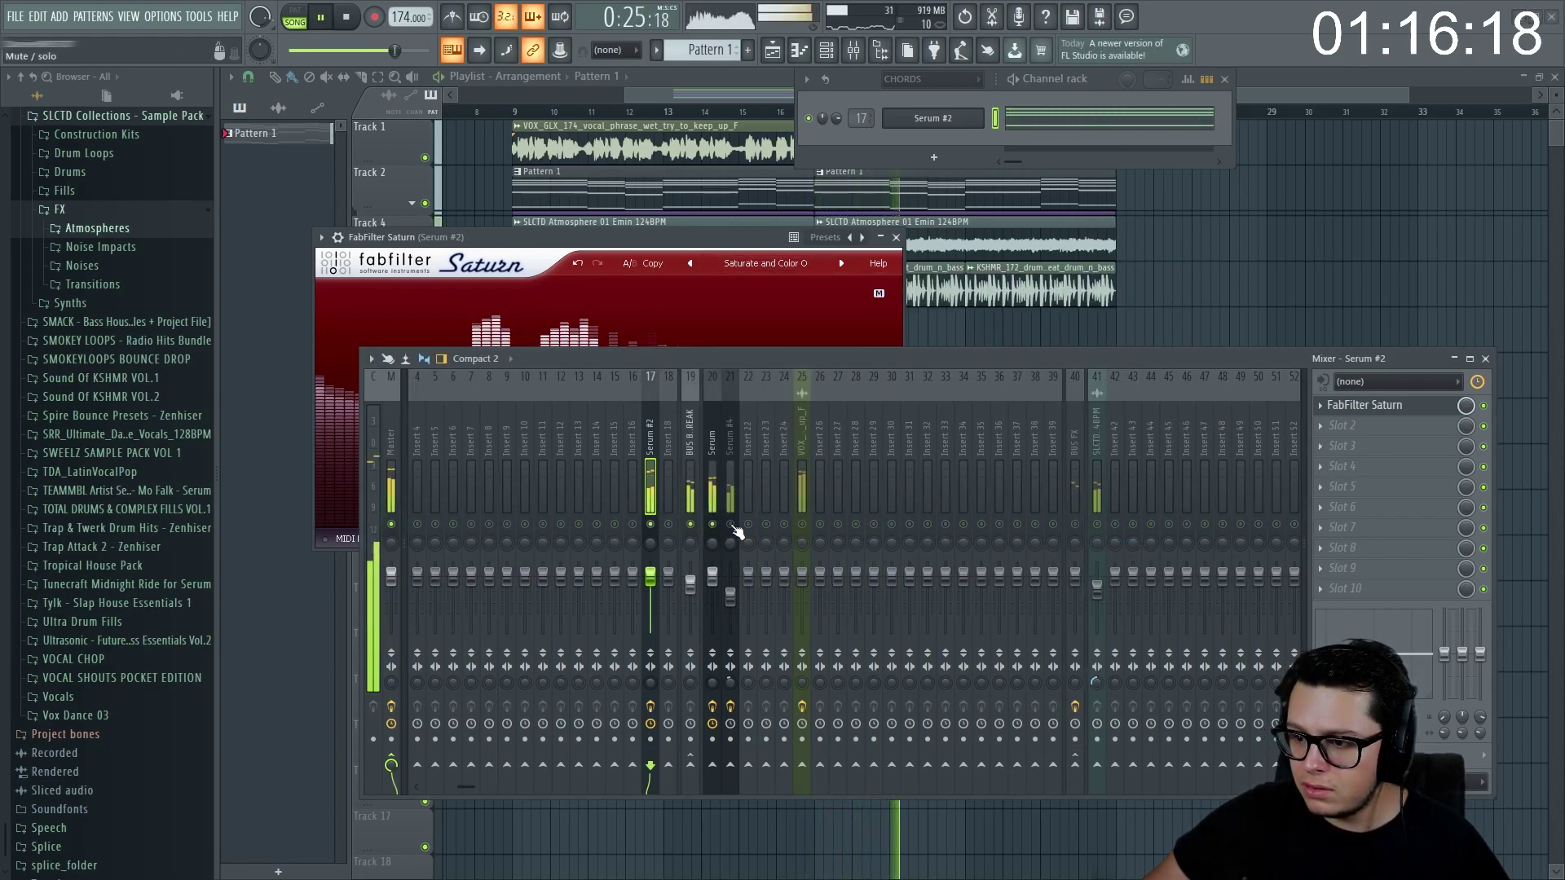
- Add FabFilter Pro-Q 3 to the Serum #2 track with a 48 dB/oct low cut and a dynamic -1.46 dB dip at 165.69 Hz
{"action": "left_click", "coordinate": [1343, 425]}
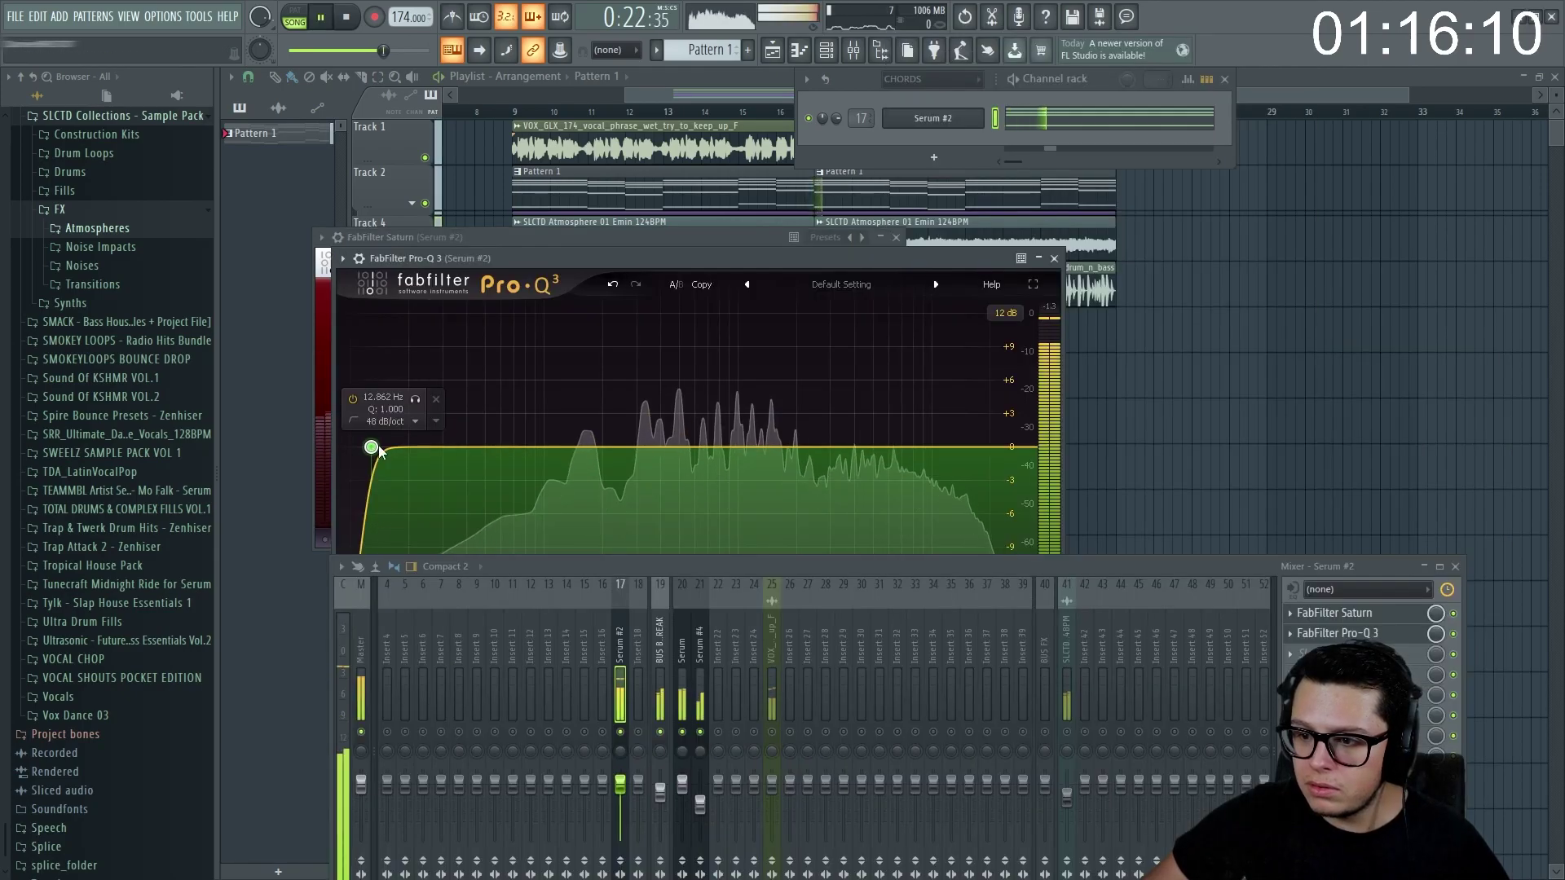
{"action": "left_click_drag", "start_coordinate": [371, 448], "coordinate": [586, 468]}
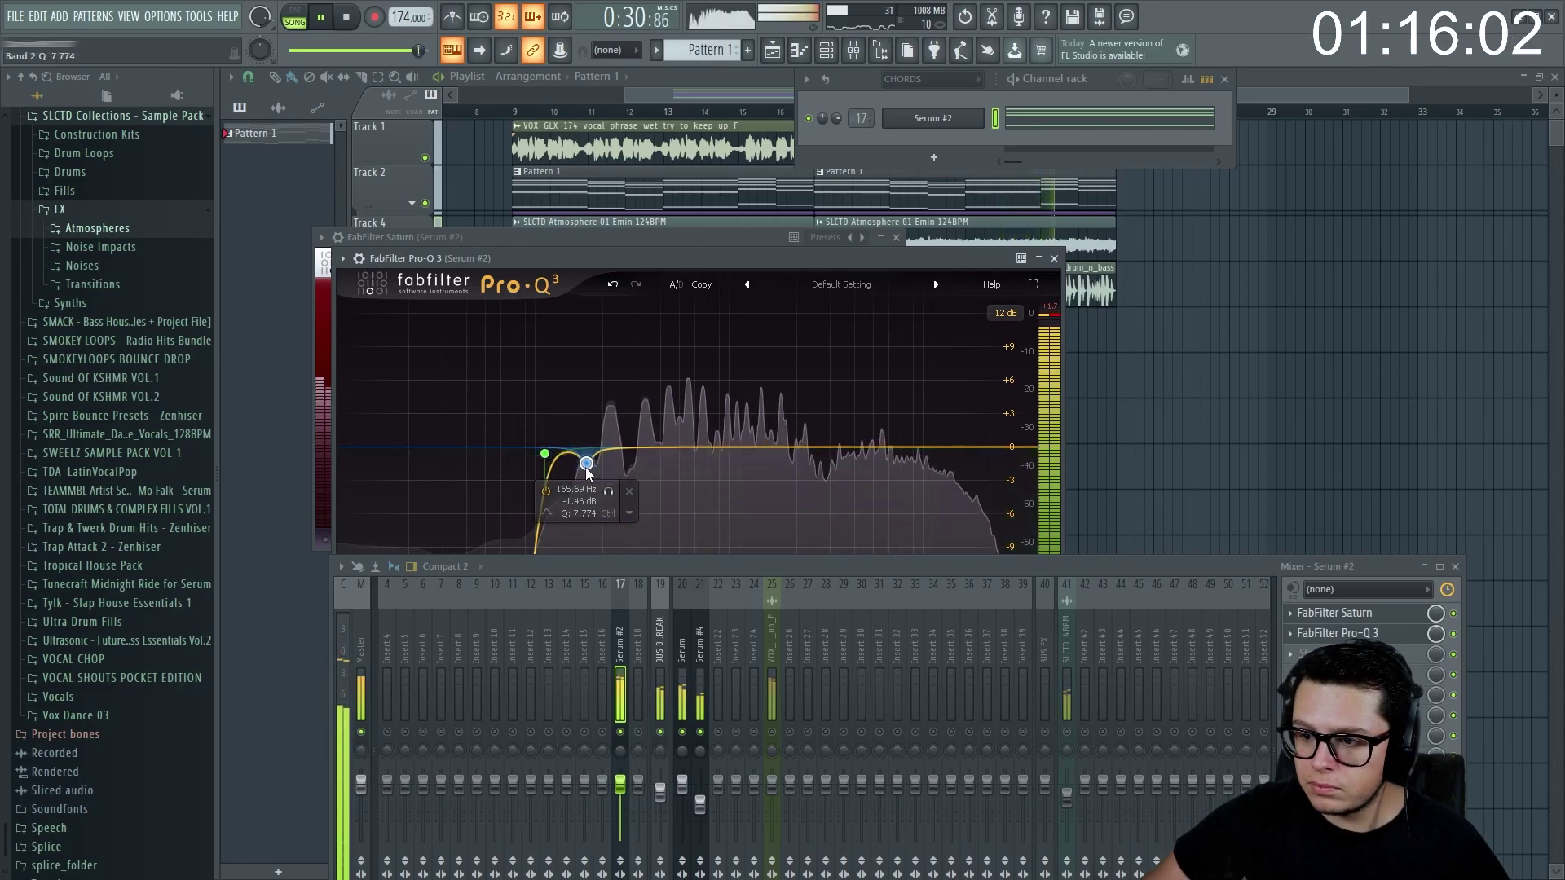
{"action": "scroll", "coordinate": [587, 473], "scroll_direction": "down", "scroll_amount": 1}
{"action": "right_click", "coordinate": [587, 472]}
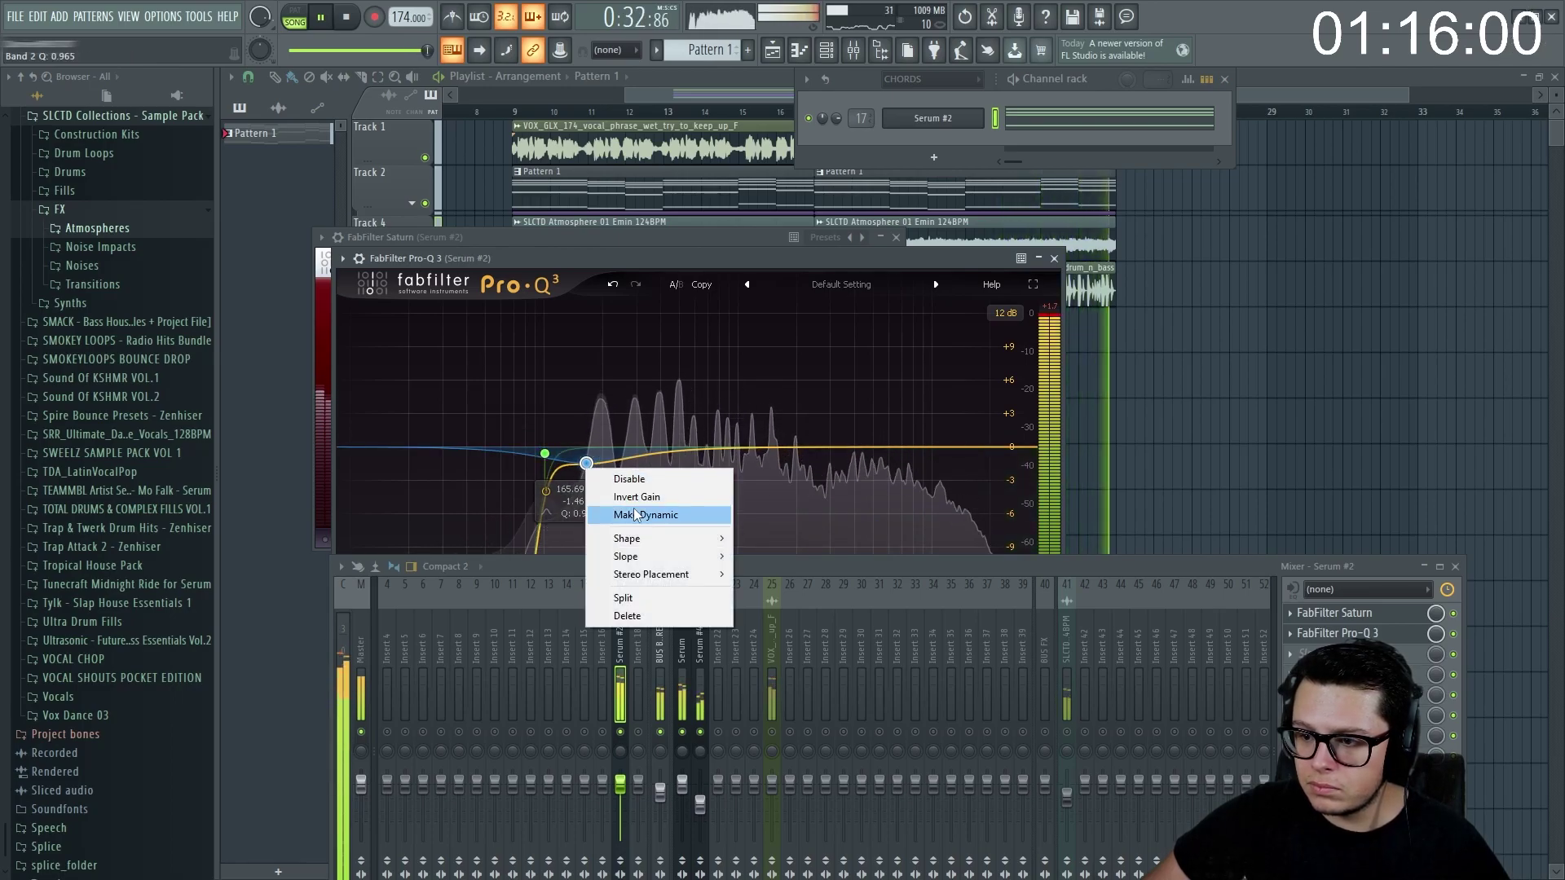
{"action": "left_click", "coordinate": [645, 515]}
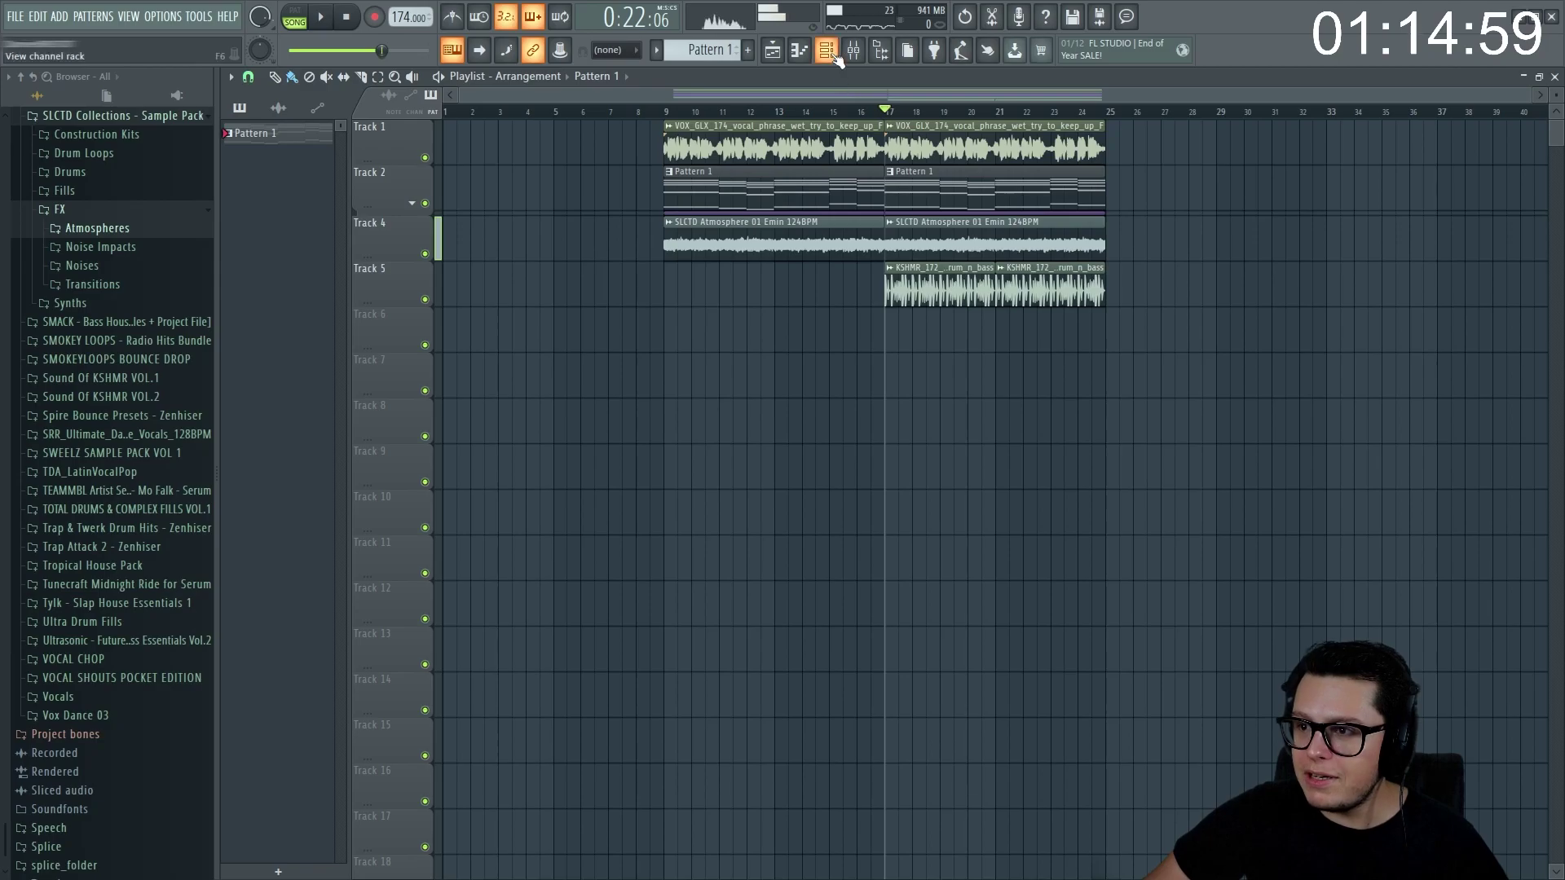
- Move the Serum #2 chords from Pattern 1 into a new Pattern 2 and place it on Track 6 at bar 17
{"action": "left_click", "coordinate": [835, 55]}
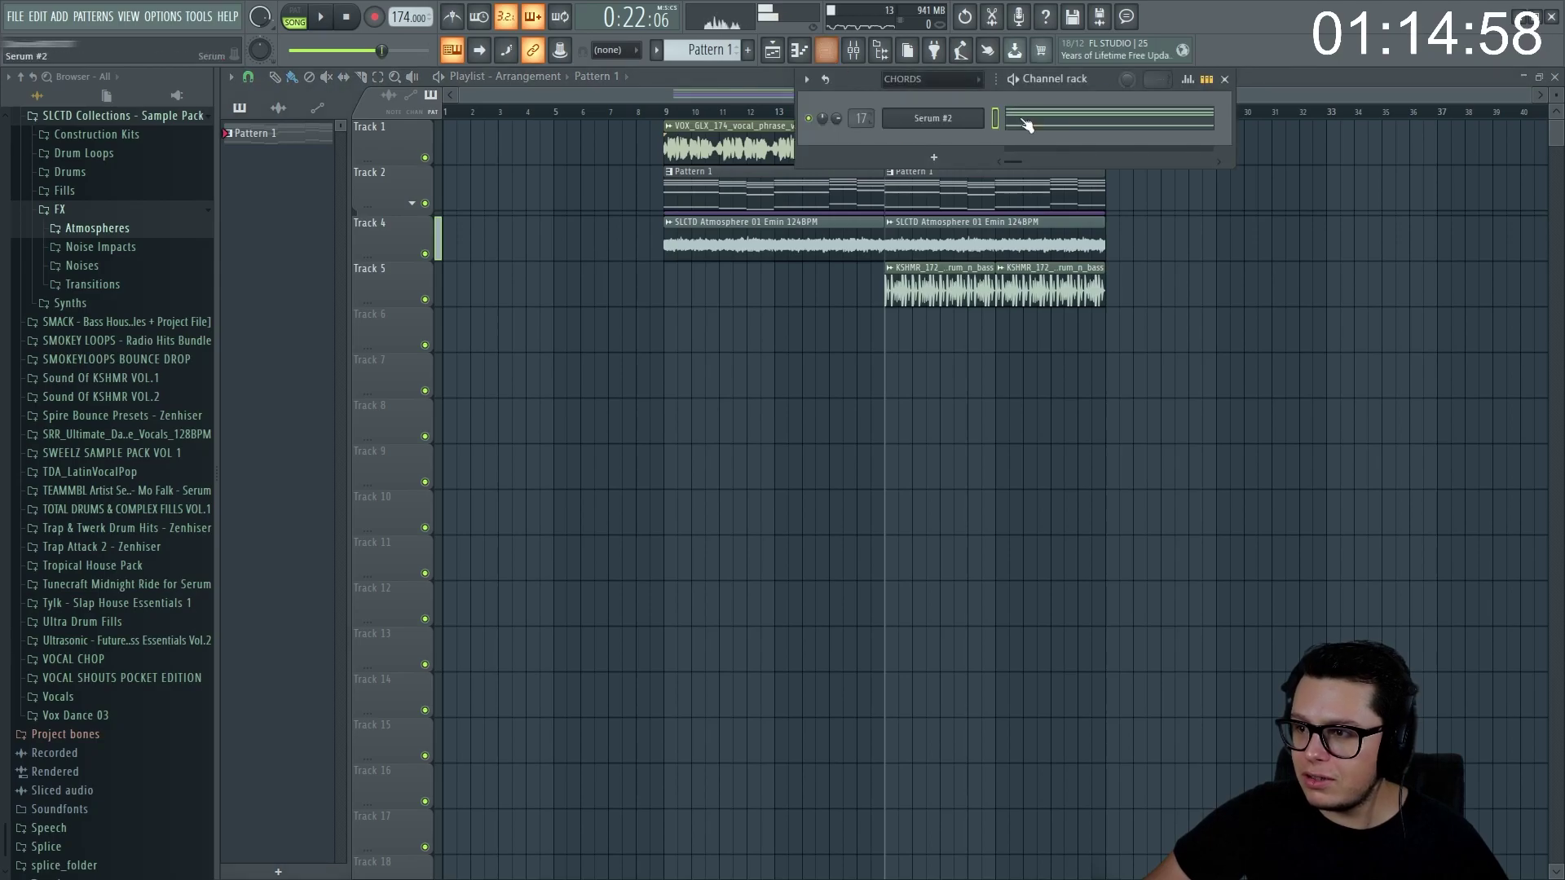
{"action": "right_click", "coordinate": [952, 121]}
{"action": "left_click", "coordinate": [1145, 118]}
{"action": "left_click", "coordinate": [747, 50]}
{"action": "right_click", "coordinate": [945, 120]}
{"action": "left_click", "coordinate": [1165, 150]}
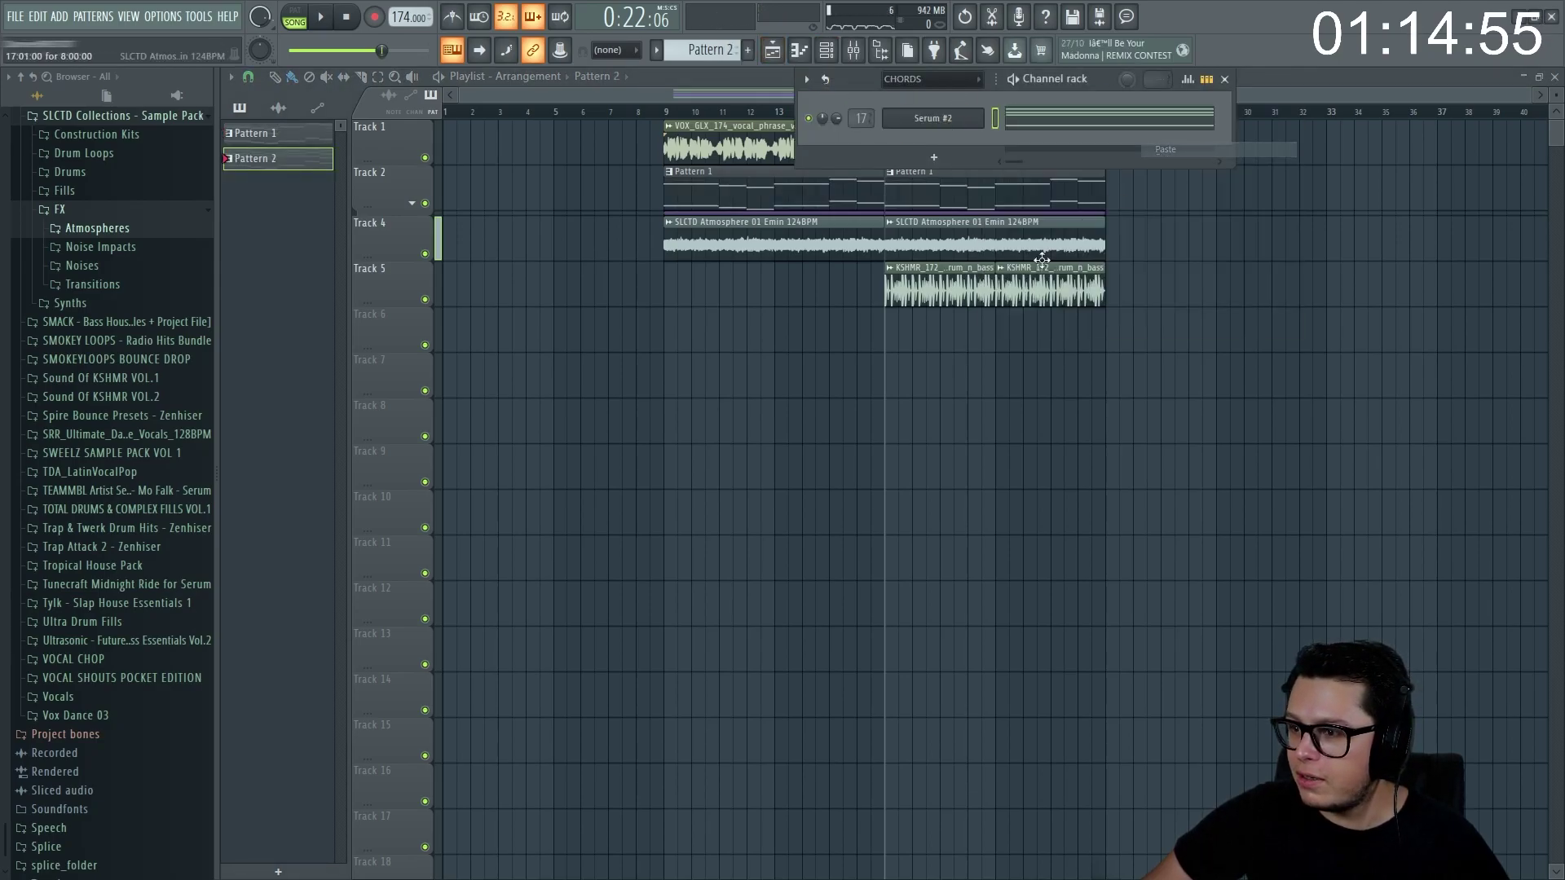
{"action": "left_click", "coordinate": [896, 344]}
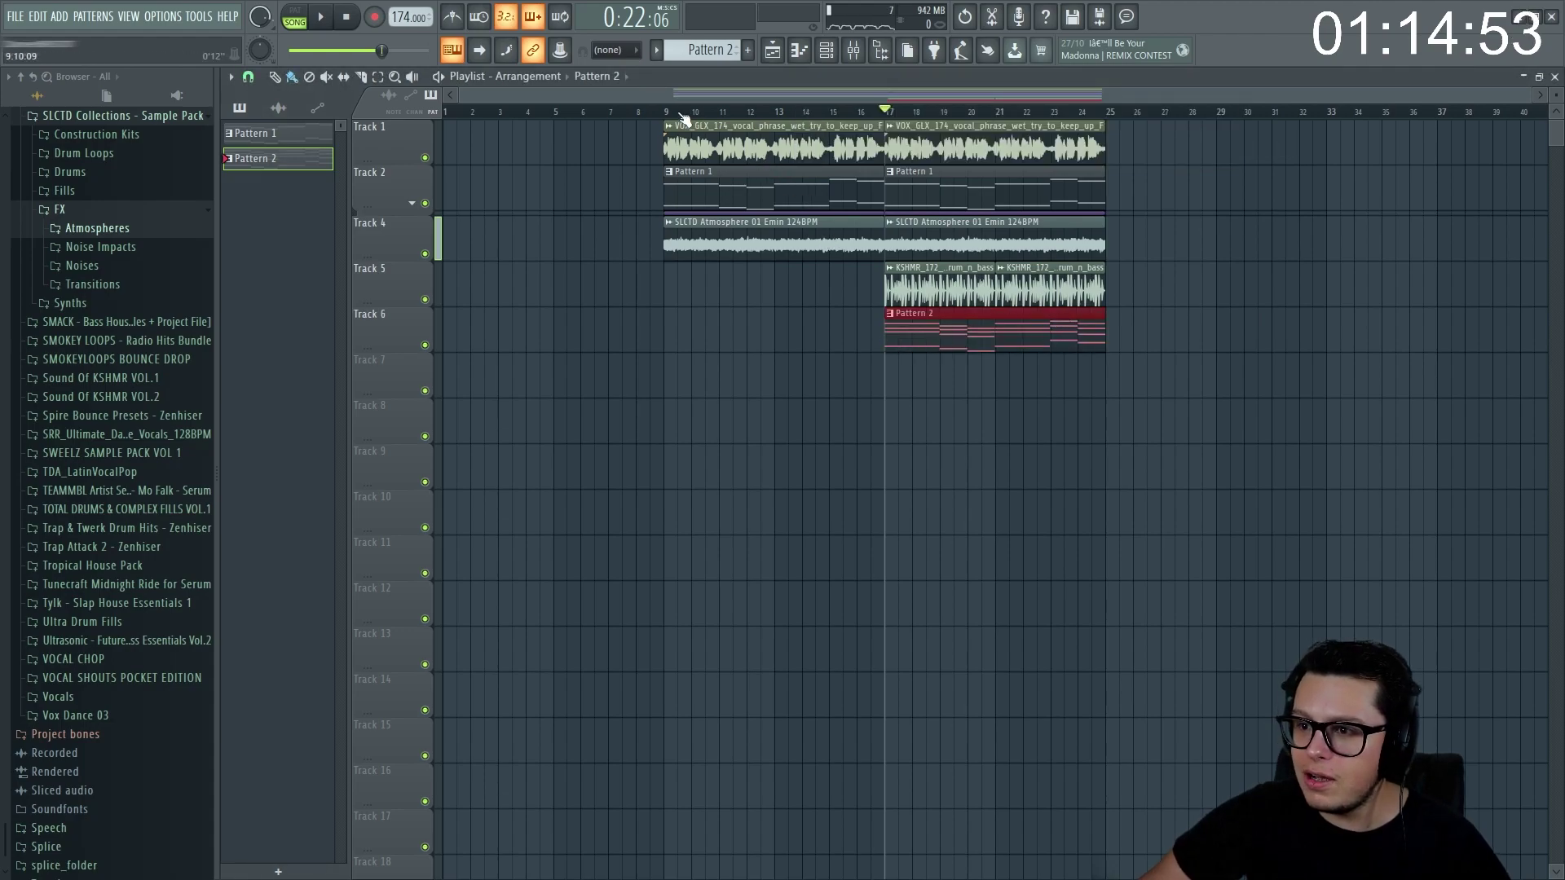
- Create a channel rack filter group named PAD and add a VPS Avenger channel to it
{"action": "left_click", "coordinate": [828, 50]}
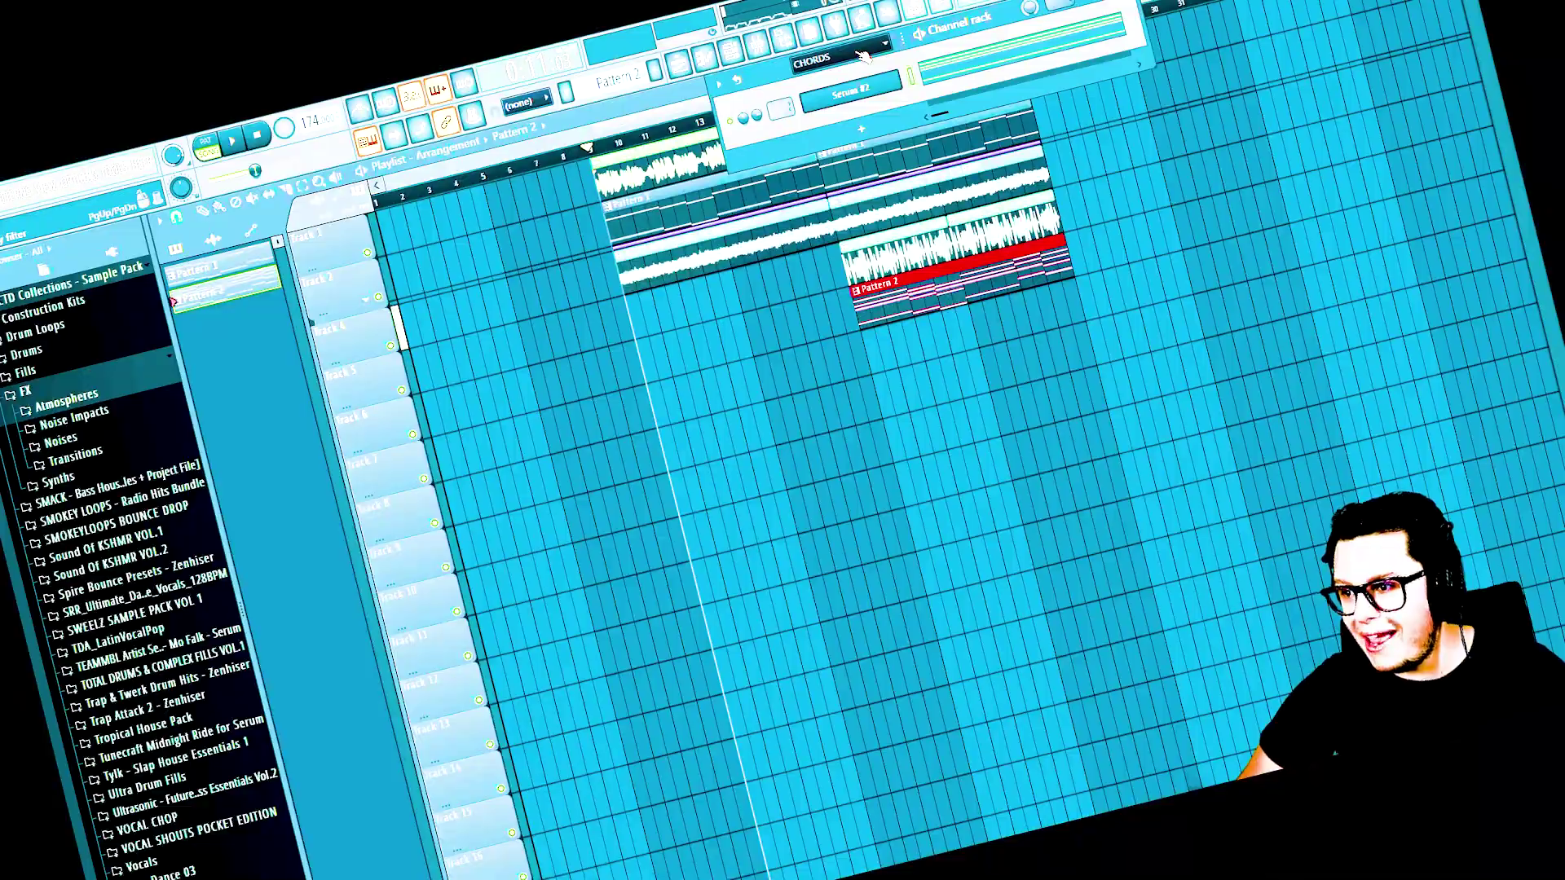
{"action": "right_click", "coordinate": [950, 81]}
{"action": "left_click", "coordinate": [986, 89]}
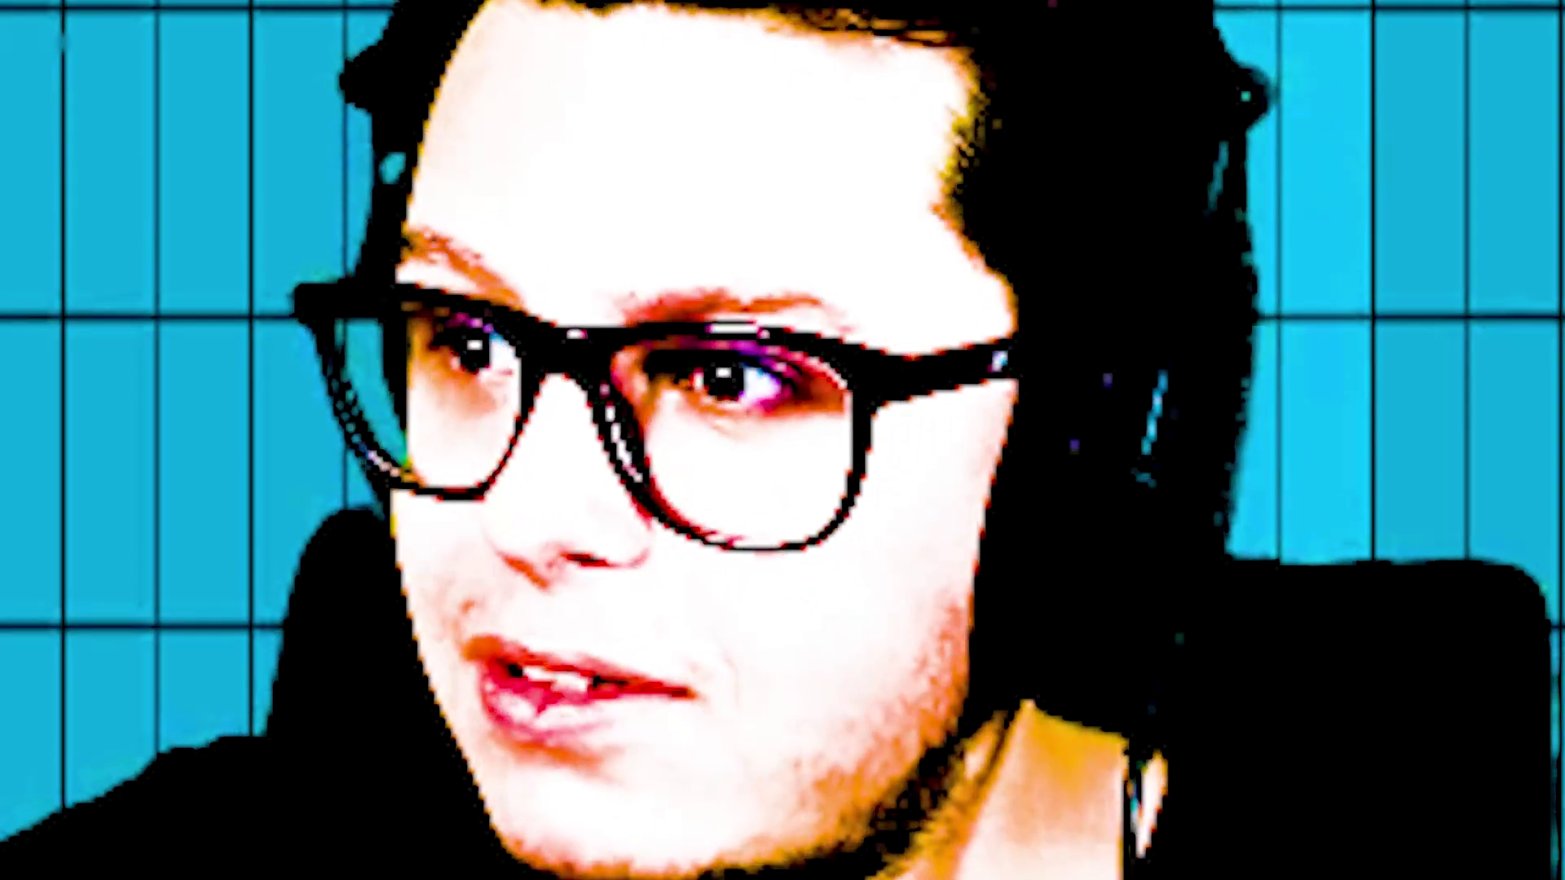
{"action": "left_click", "coordinate": [934, 157]}
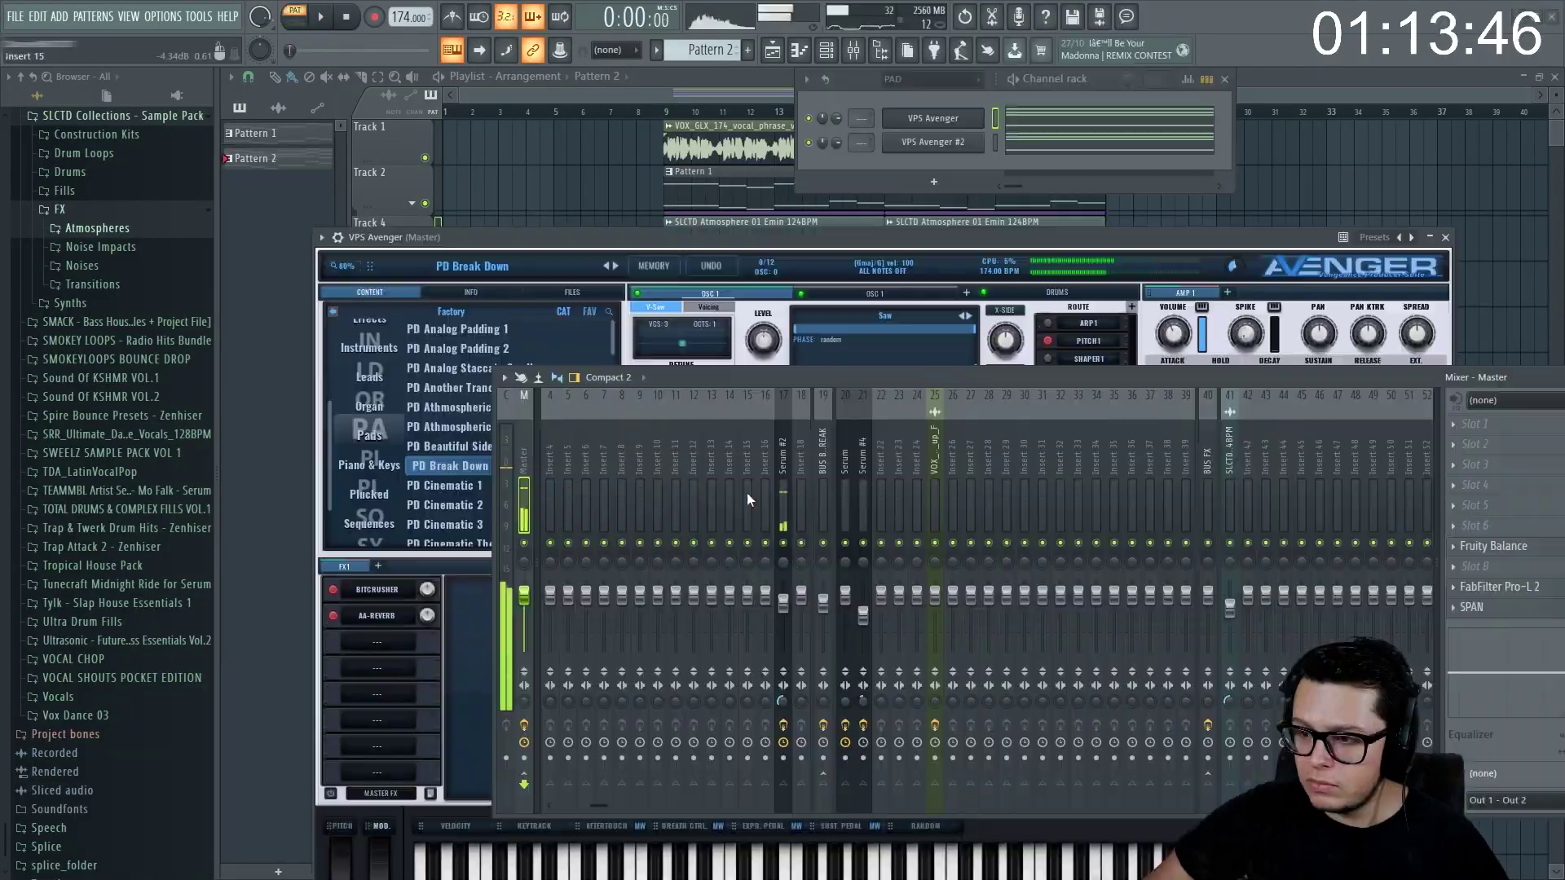
- Route VPS Avenger to mixer insert 15 and VPS Avenger #2 to insert 14 while playing the pattern
{"action": "right_click", "coordinate": [767, 477]}
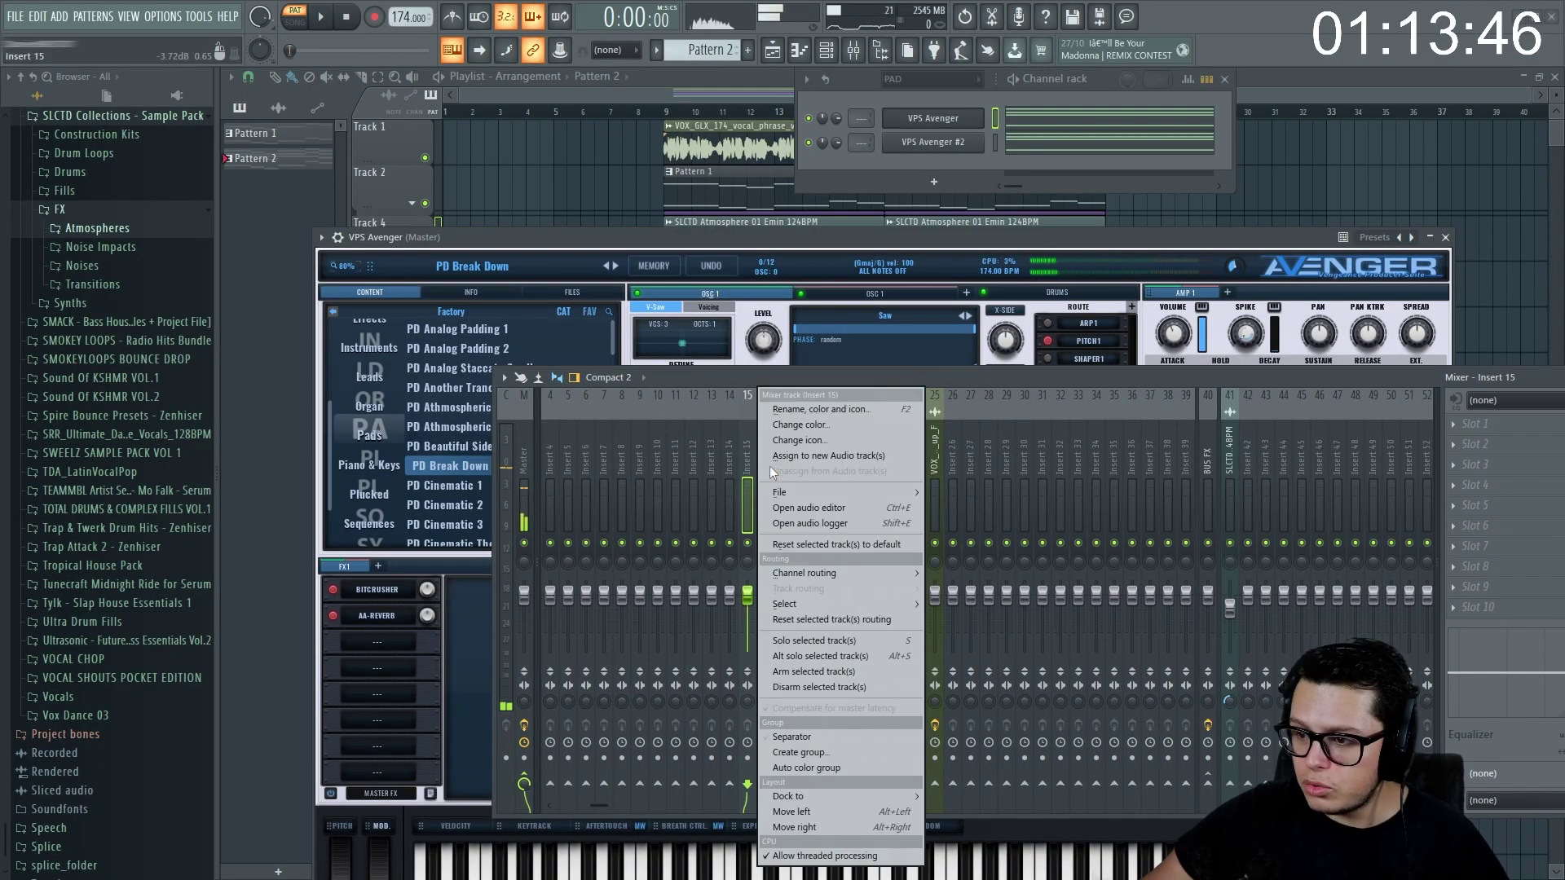
{"action": "left_click", "coordinate": [742, 501]}
{"action": "key", "text": "ctrl+l"}
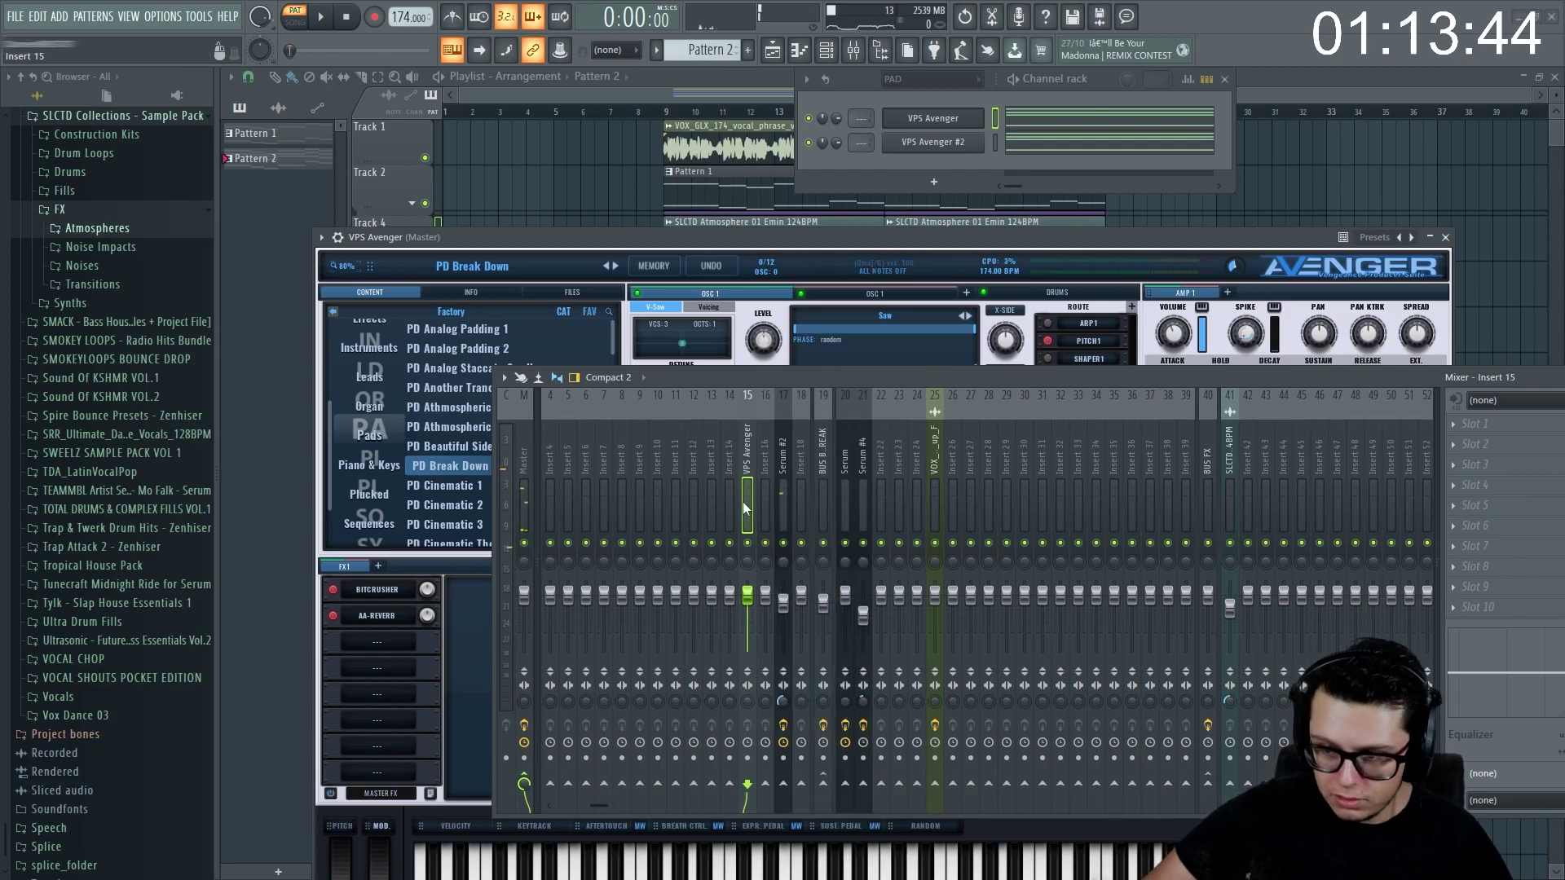
{"action": "key", "text": "space"}
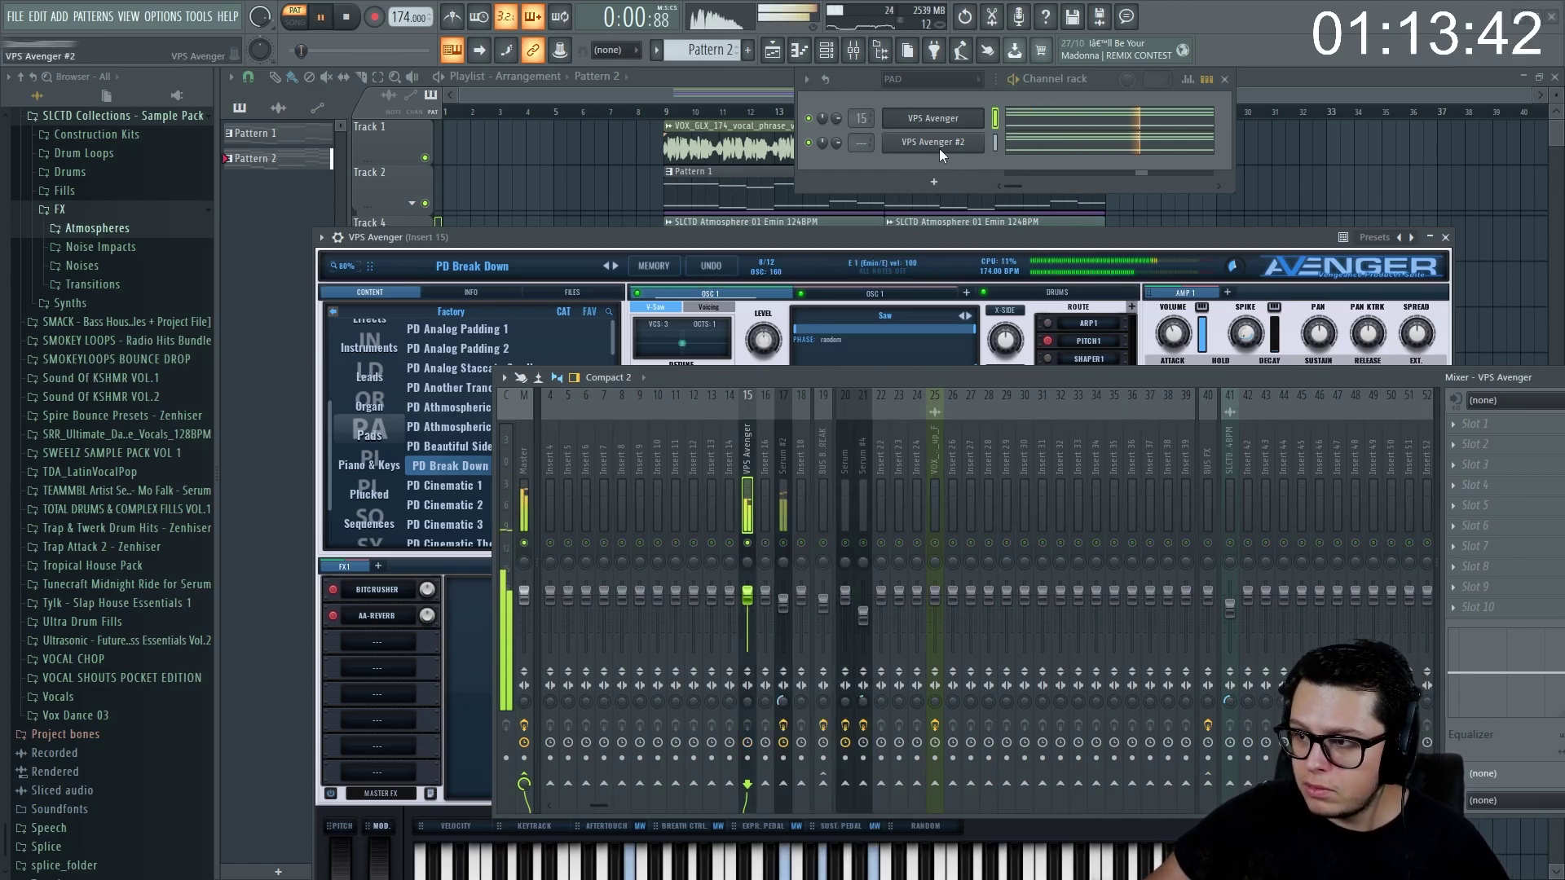
{"action": "key", "text": "Down"}
{"action": "left_click", "coordinate": [731, 506]}
{"action": "key", "text": "ctrl+l"}
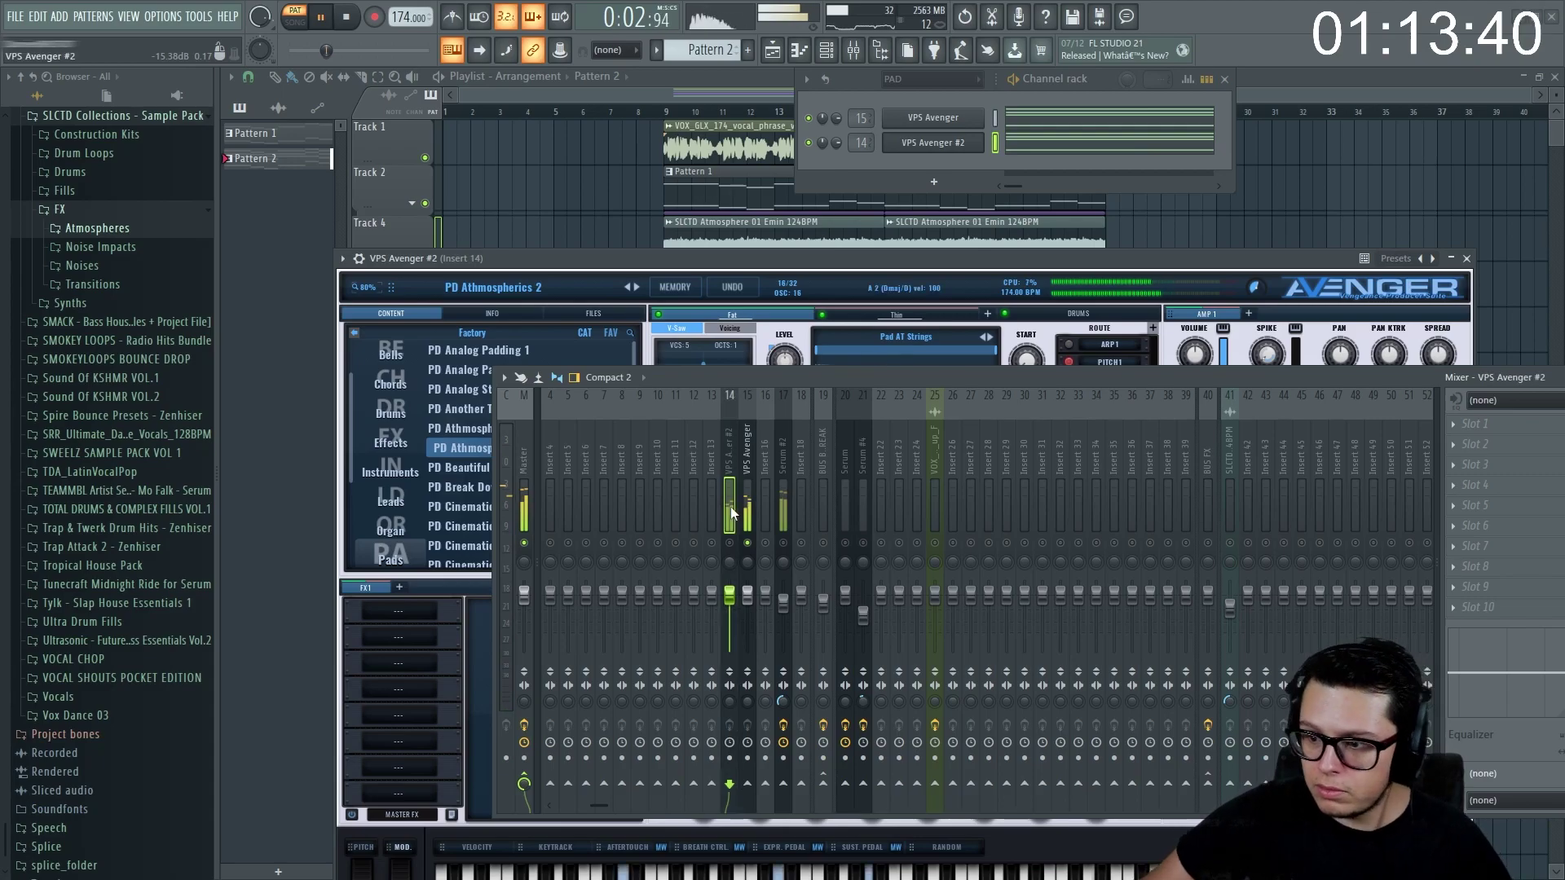
- Add FabFilter Pro-Q 3 to the VPS Avenger insert with a 48 dB/oct low cut at 130.07 Hz and a 6 dB/oct high cut at 2218.8 Hz
{"action": "left_click", "coordinate": [745, 511]}
{"action": "left_click", "coordinate": [1476, 424]}
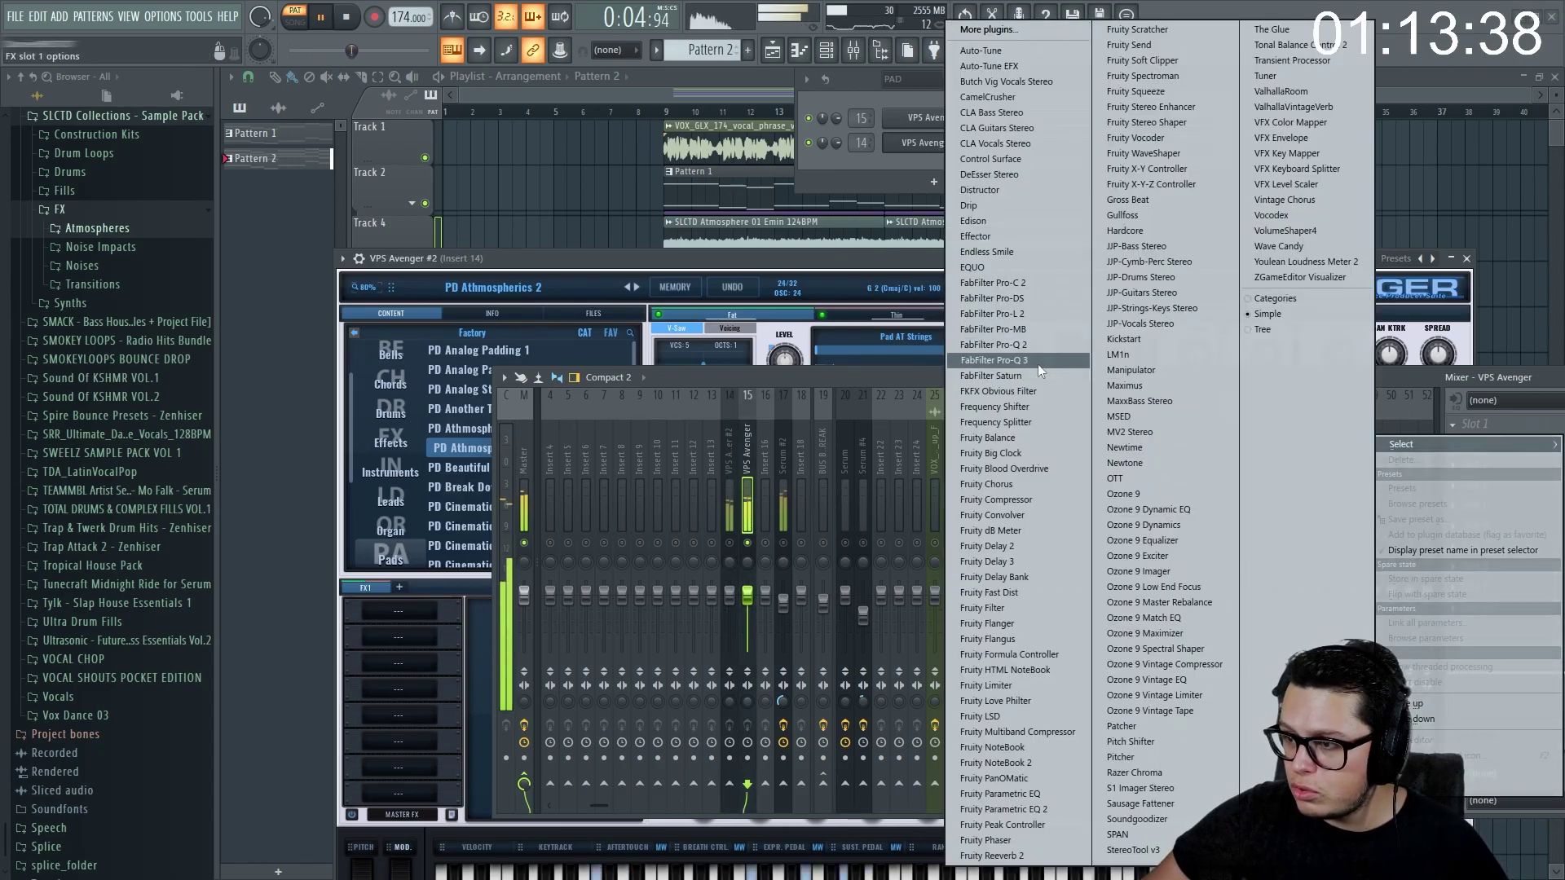
{"action": "left_click", "coordinate": [994, 359]}
{"action": "left_click", "coordinate": [253, 342]}
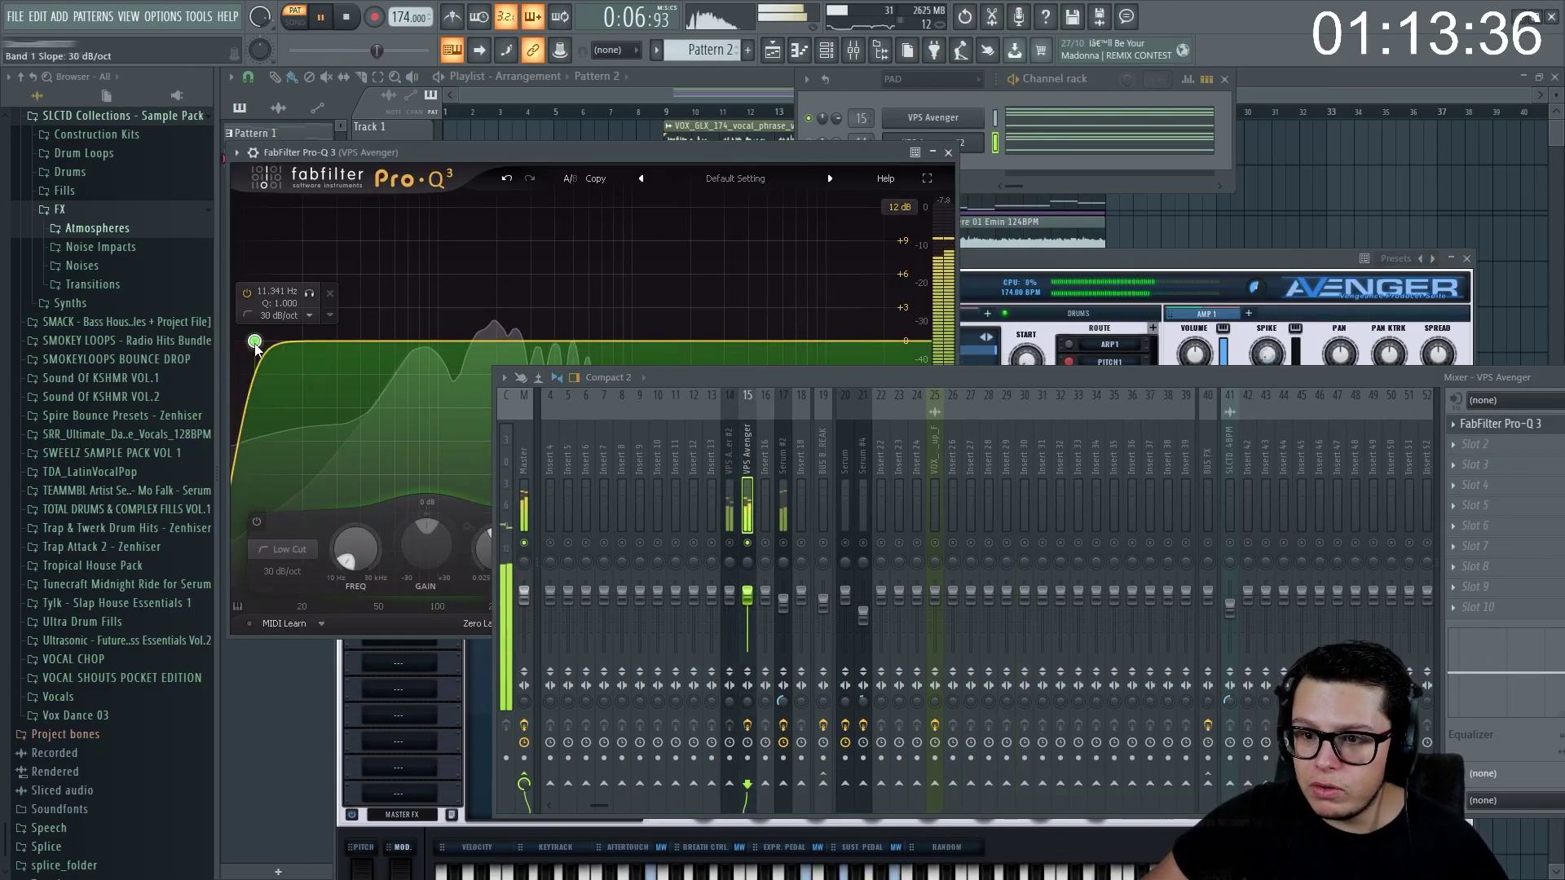
{"action": "left_click_drag", "start_coordinate": [254, 342], "coordinate": [466, 344]}
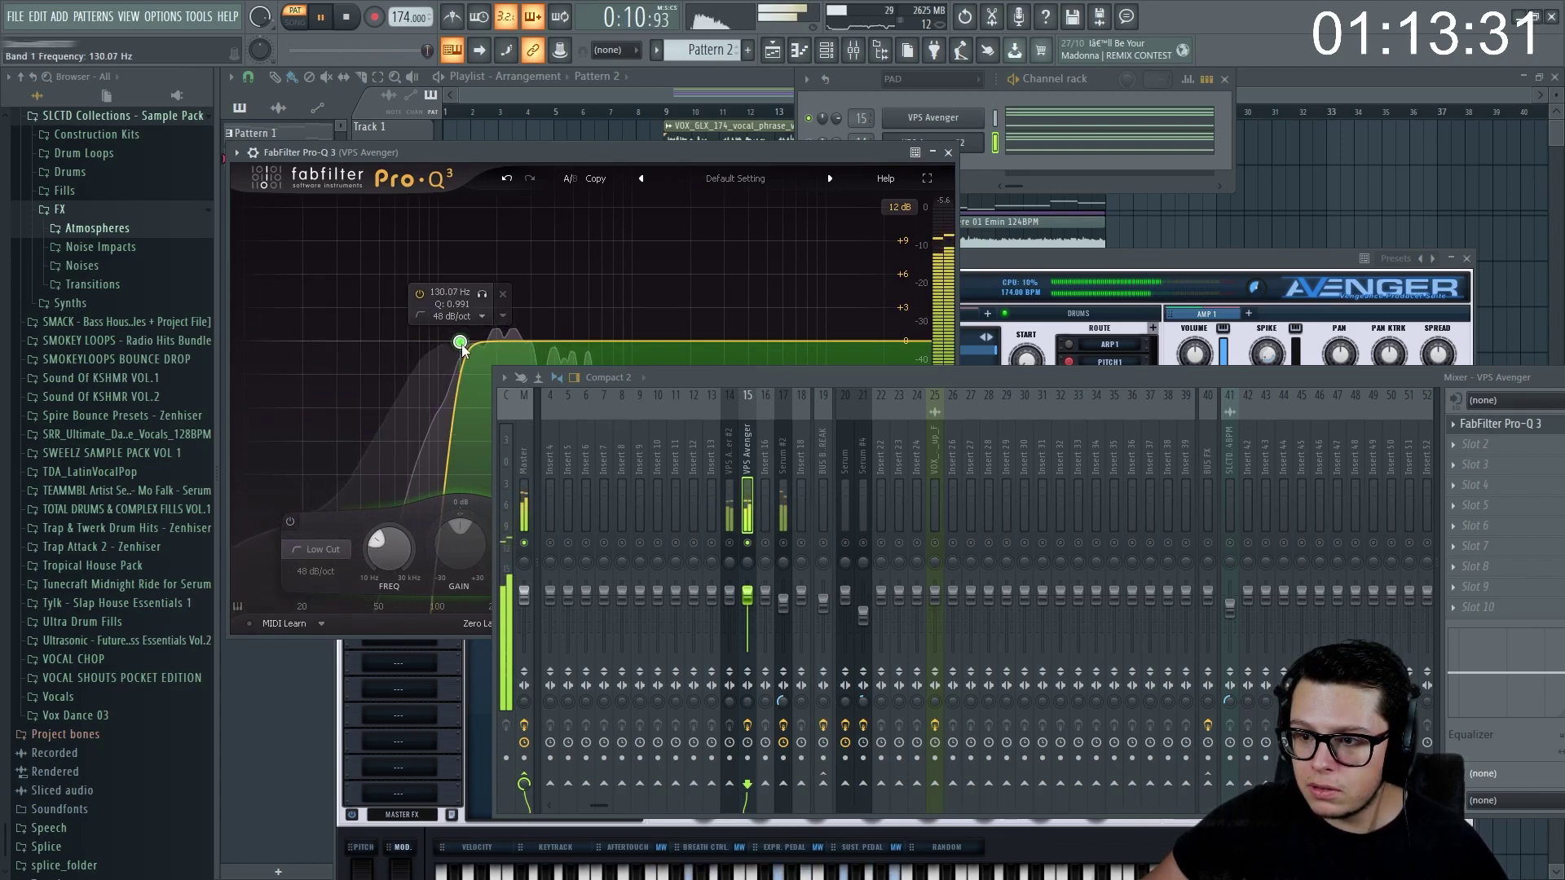
{"action": "left_click_drag", "start_coordinate": [687, 376], "coordinate": [710, 509]}
{"action": "left_click", "coordinate": [882, 354]}
{"action": "left_click_drag", "start_coordinate": [882, 354], "coordinate": [701, 339]}
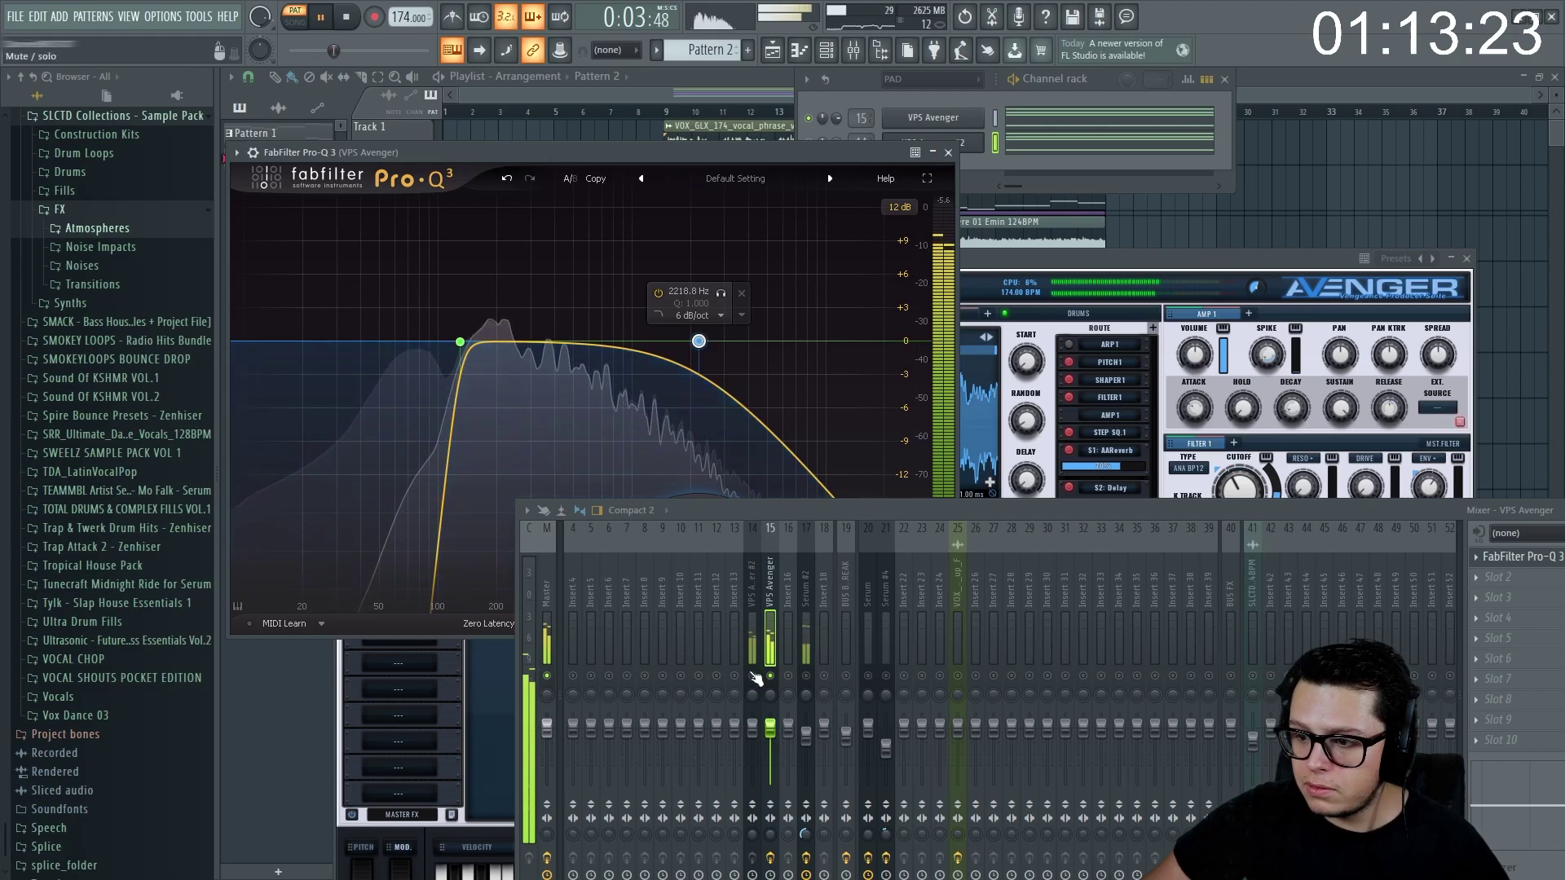
- Load Fruity Stereo Enhancer and FabFilter Pro-Q 3 onto the VPS Avenger #2 mixer insert
{"action": "right_click", "coordinate": [751, 675]}
{"action": "left_click", "coordinate": [754, 627]}
{"action": "left_click_drag", "start_coordinate": [1139, 508], "coordinate": [943, 319]}
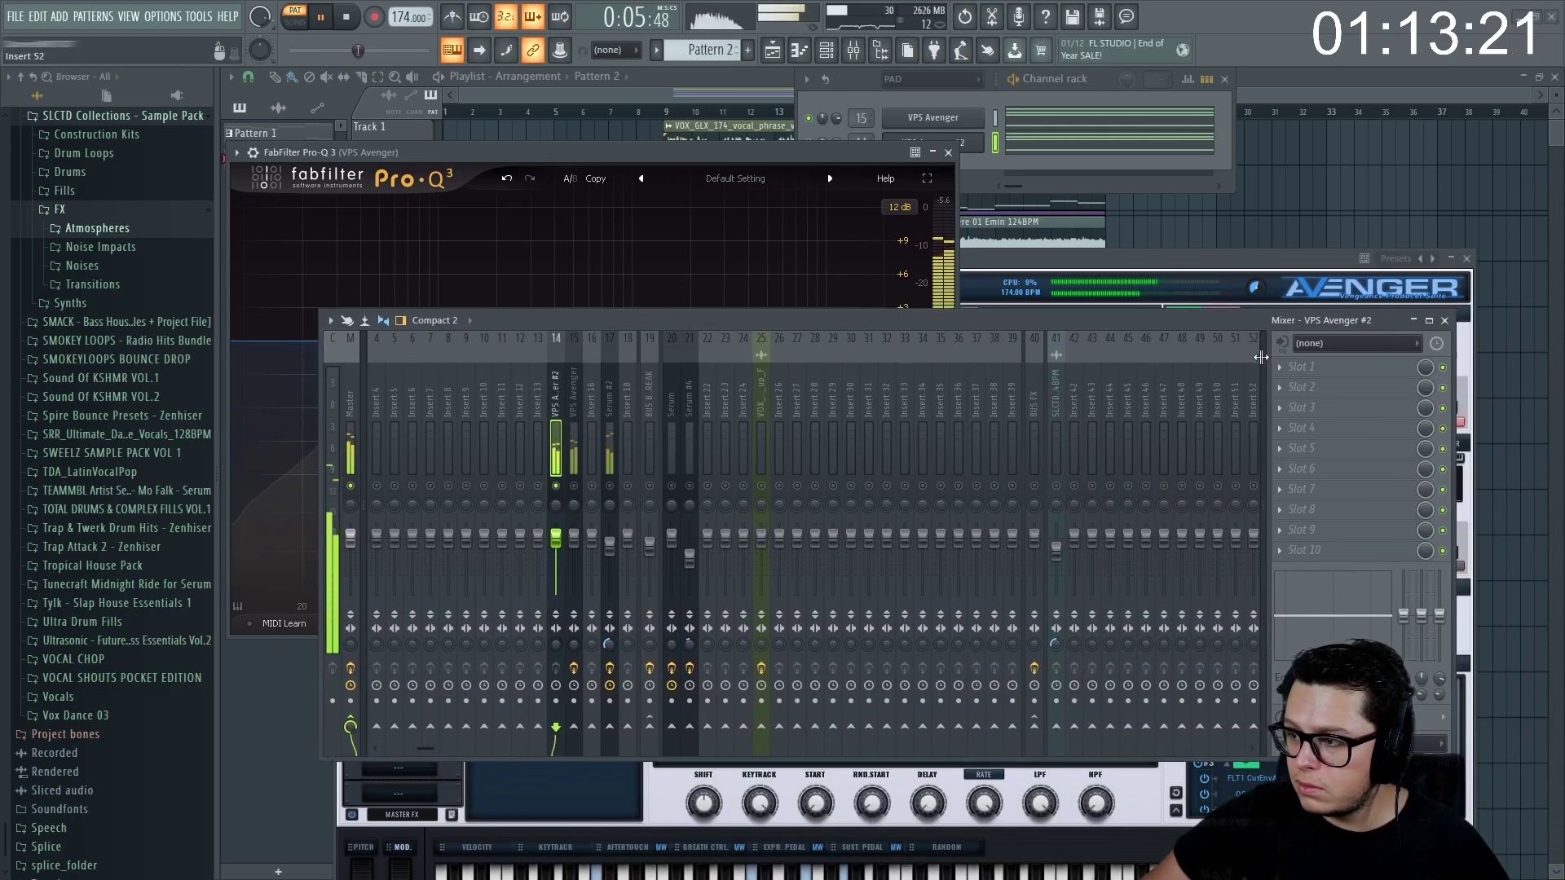
{"action": "left_click", "coordinate": [1304, 367]}
{"action": "left_click", "coordinate": [1088, 109]}
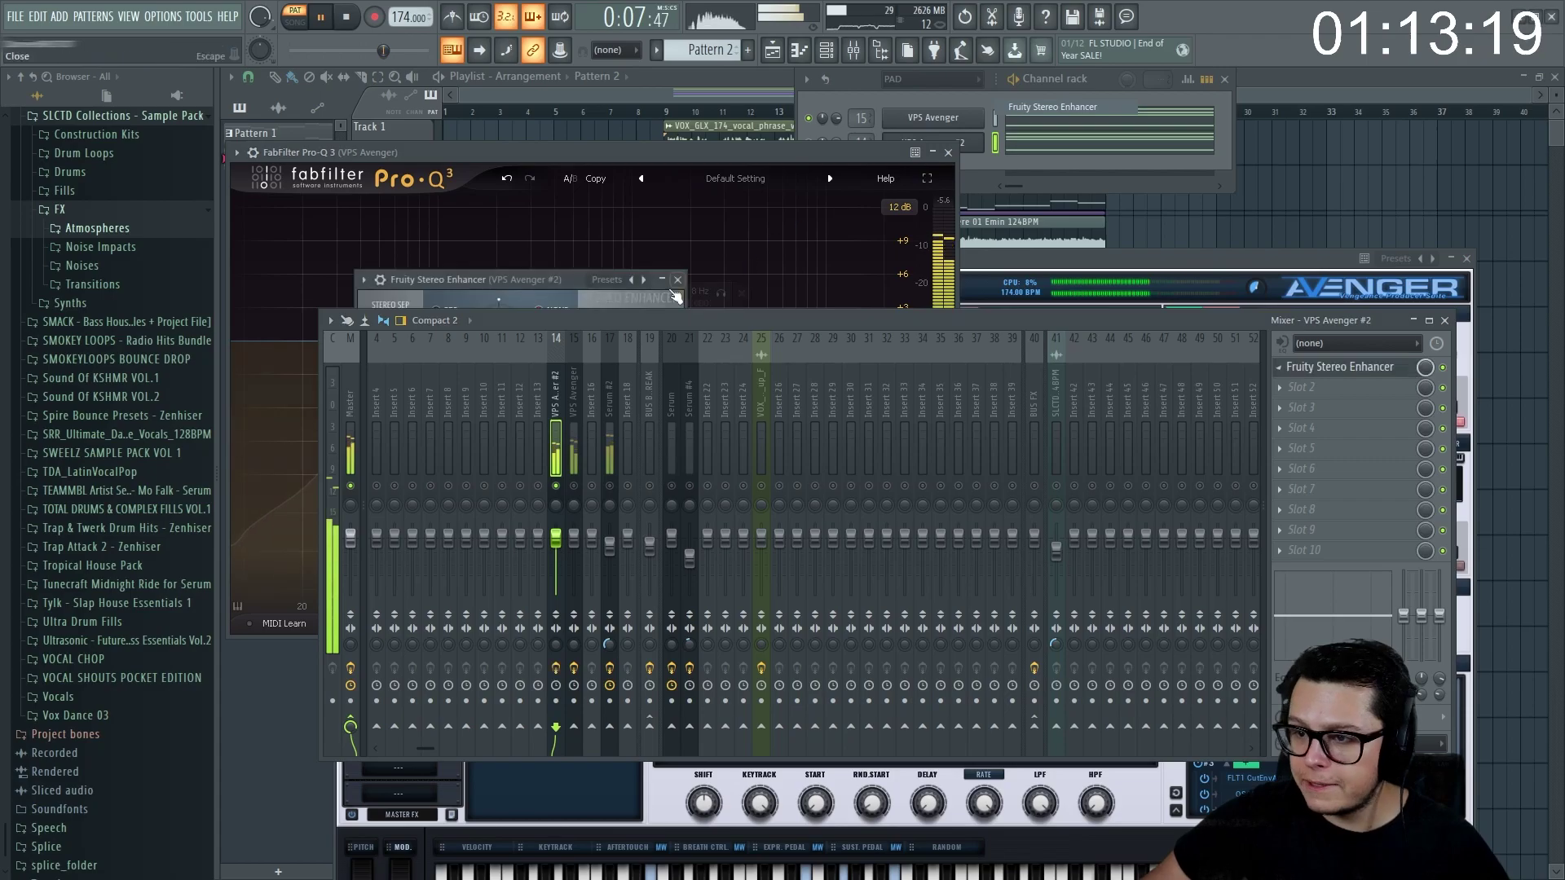
{"action": "left_click", "coordinate": [1290, 391]}
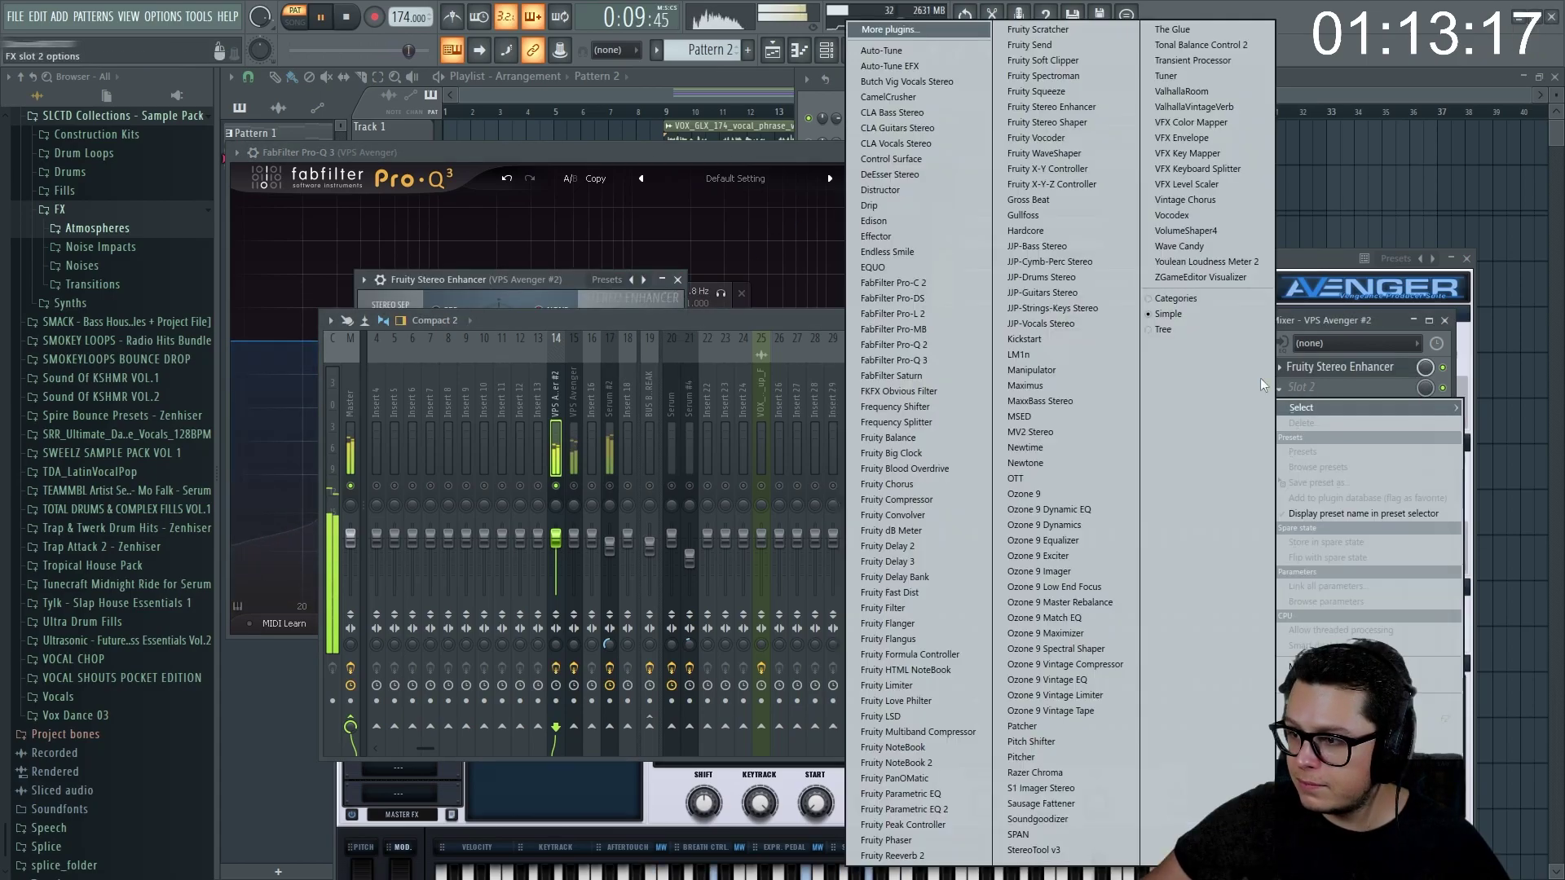
{"action": "left_click", "coordinate": [927, 360]}
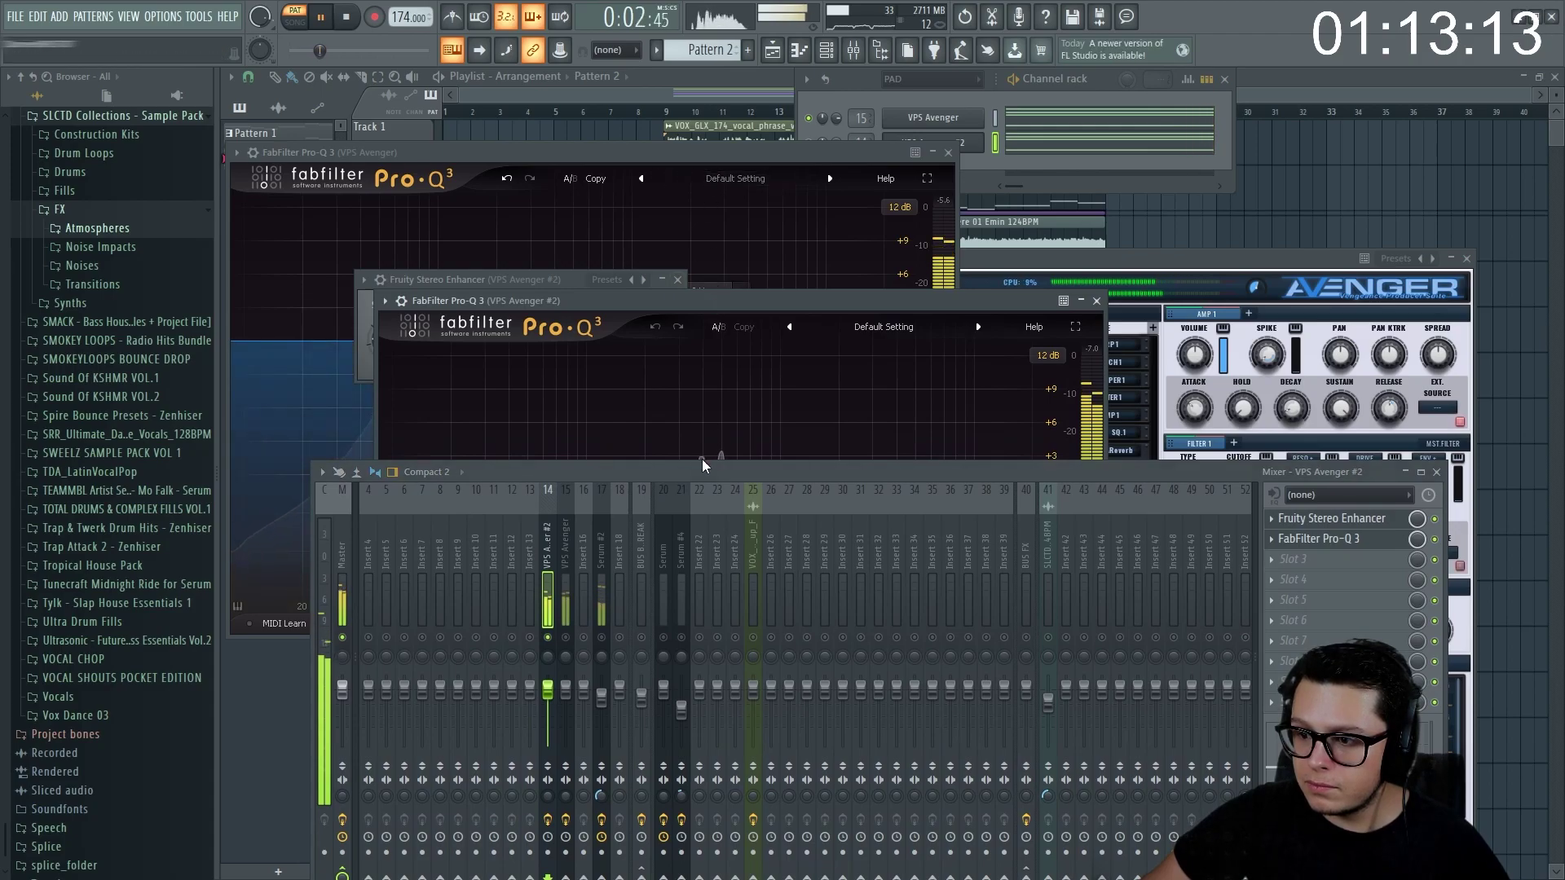
- Apply a low cut and a high cut to VPS Avenger #2 in its Pro-Q 3
{"action": "left_click_drag", "start_coordinate": [701, 461], "coordinate": [702, 647]}
{"action": "left_click", "coordinate": [397, 489]}
{"action": "left_click_drag", "start_coordinate": [397, 489], "coordinate": [592, 491]}
{"action": "left_click_drag", "start_coordinate": [1060, 493], "coordinate": [948, 503]}
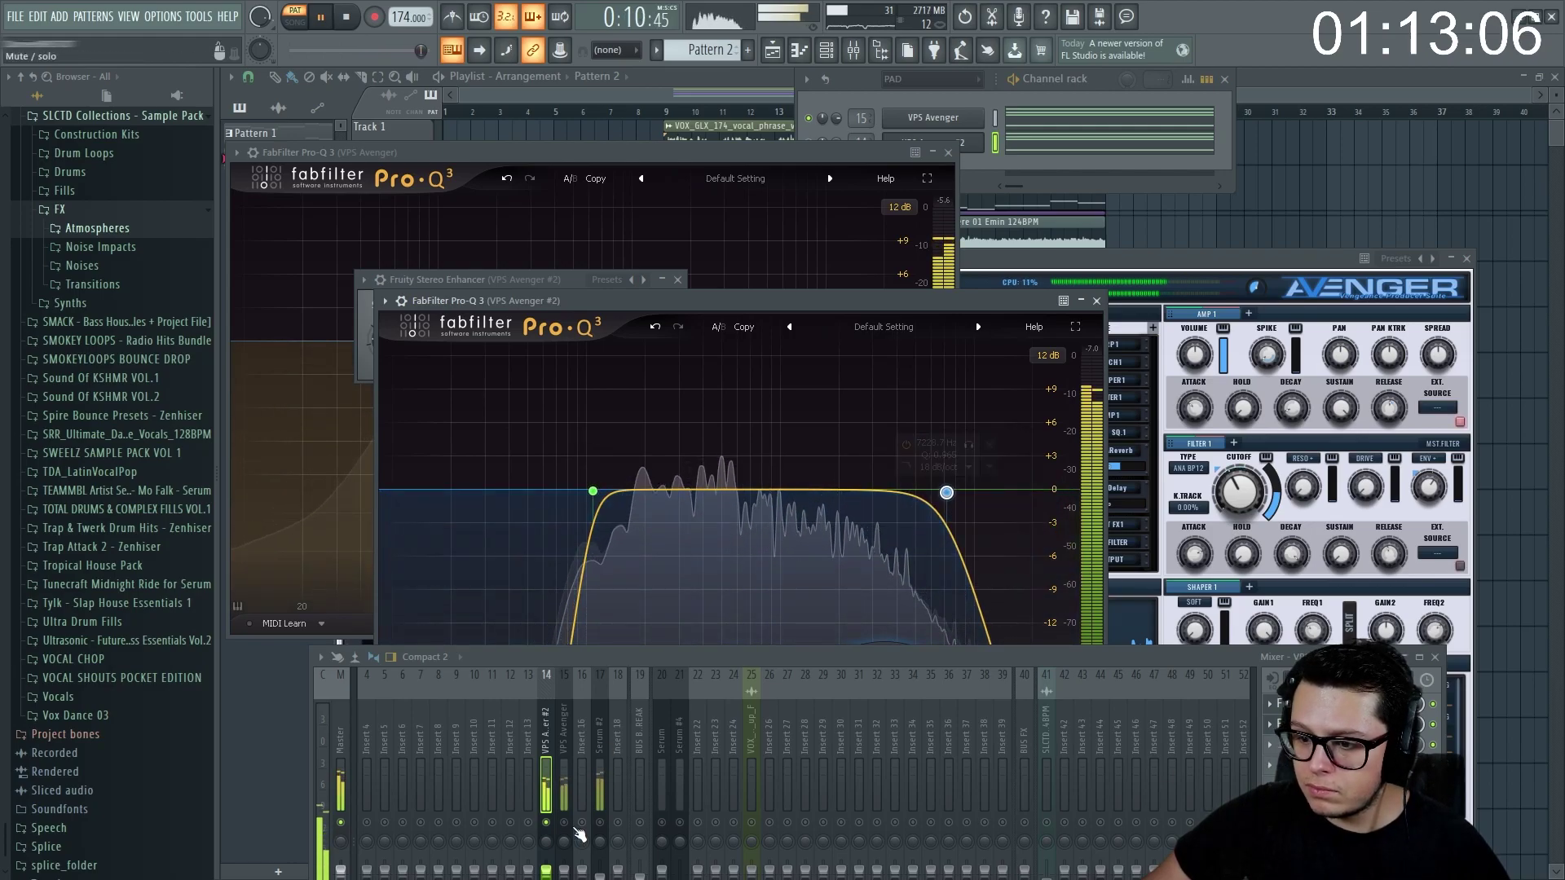
- Adjust the VPS Avenger insert's stereo separation and enable all muted mixer tracks, including Serum #2
{"action": "left_click_drag", "start_coordinate": [689, 660], "coordinate": [705, 393]}
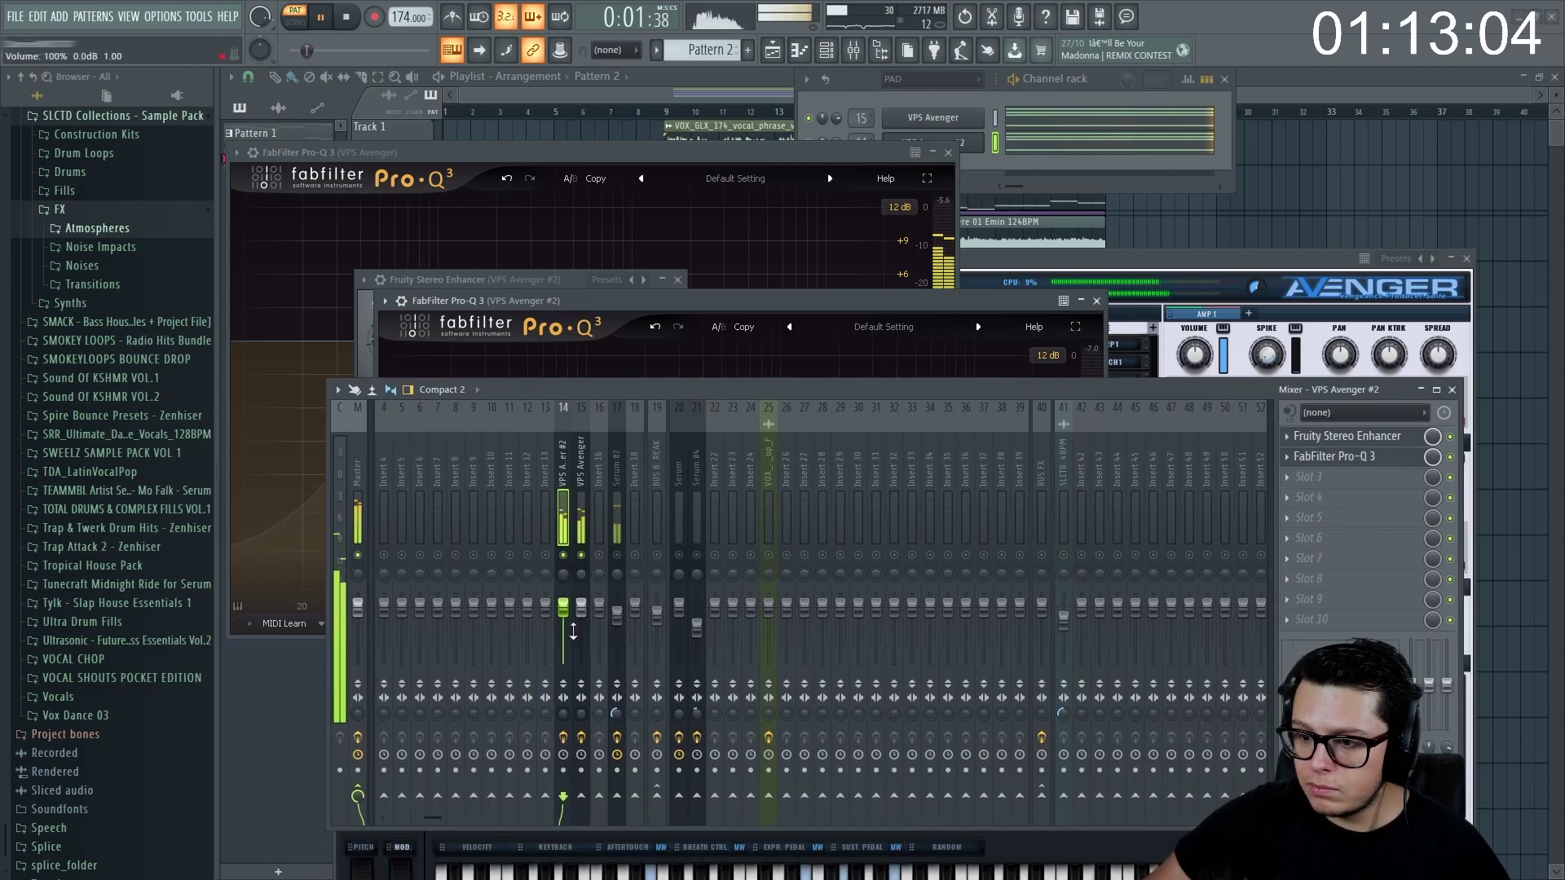
{"action": "left_click_drag", "start_coordinate": [581, 714], "coordinate": [581, 748]}
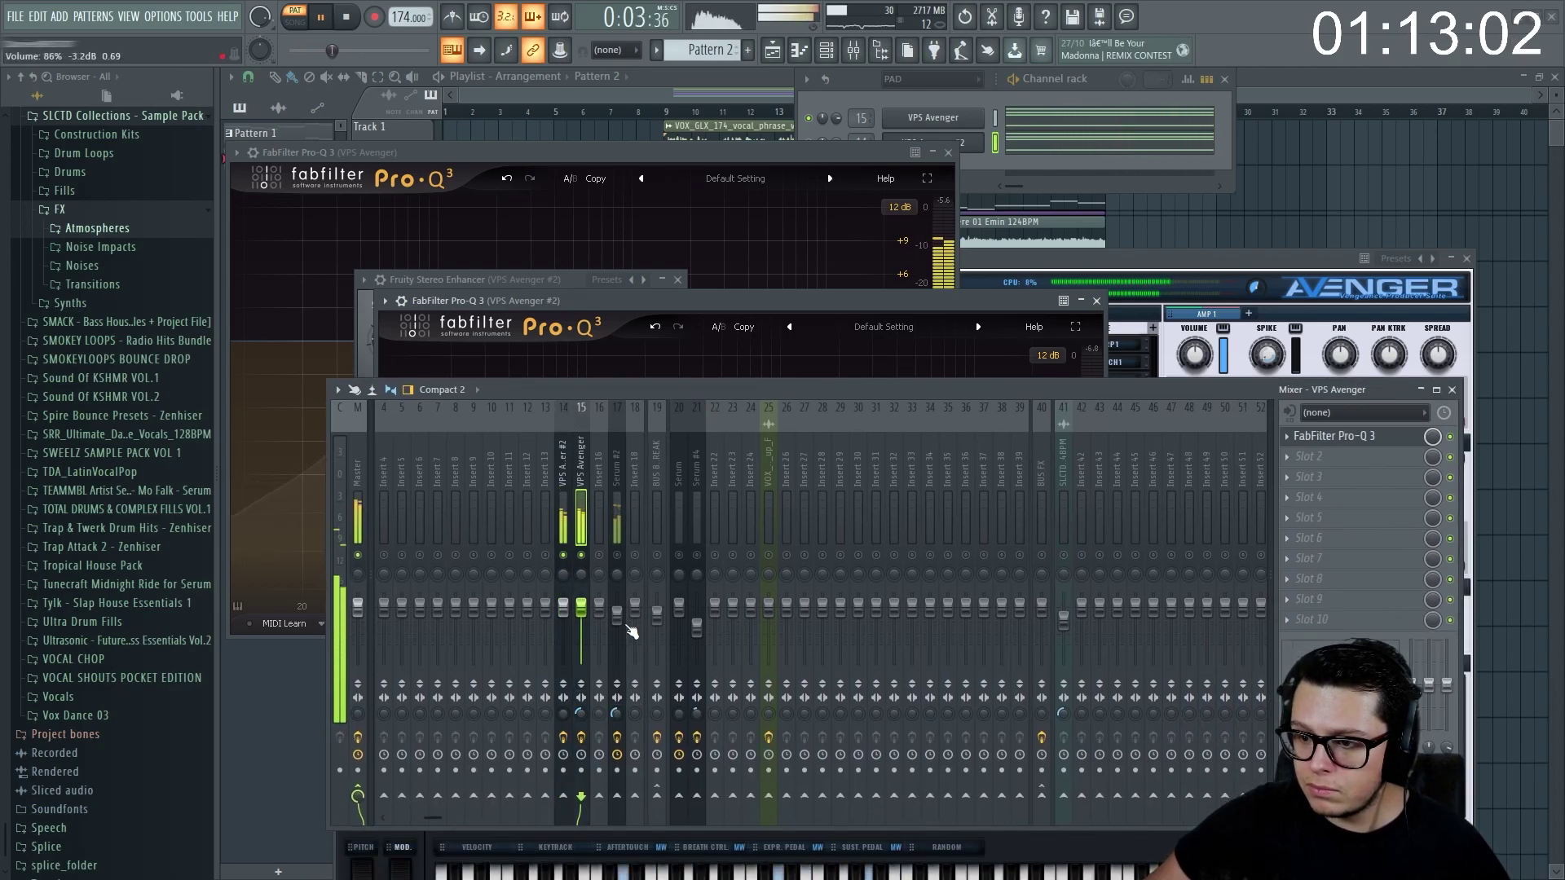
{"action": "left_click", "coordinate": [618, 555]}
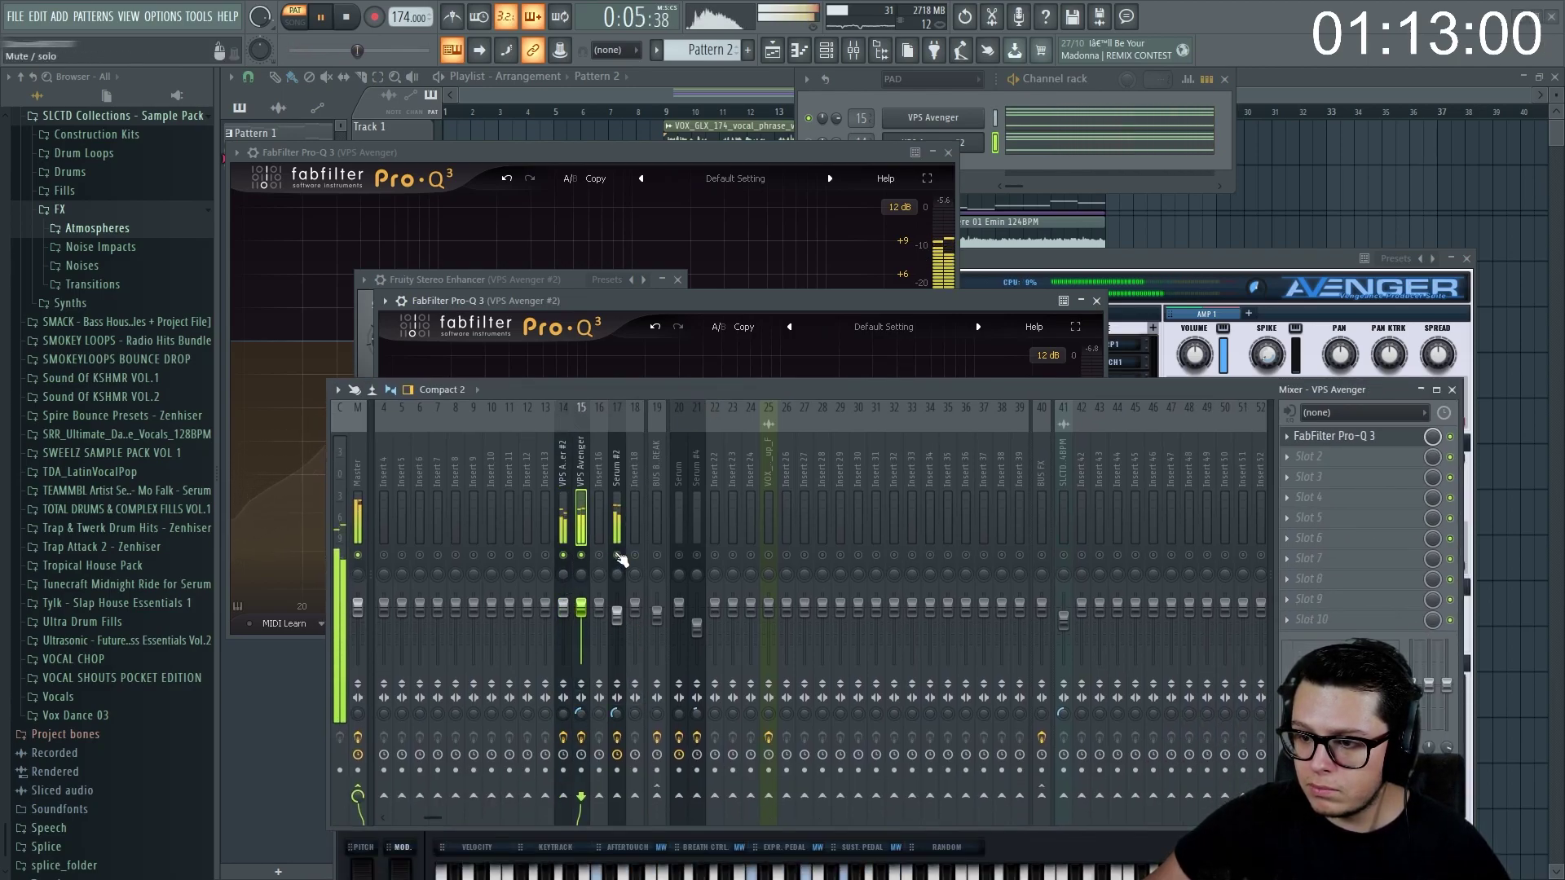
{"action": "right_click", "coordinate": [618, 556]}
{"action": "right_click", "coordinate": [618, 556]}
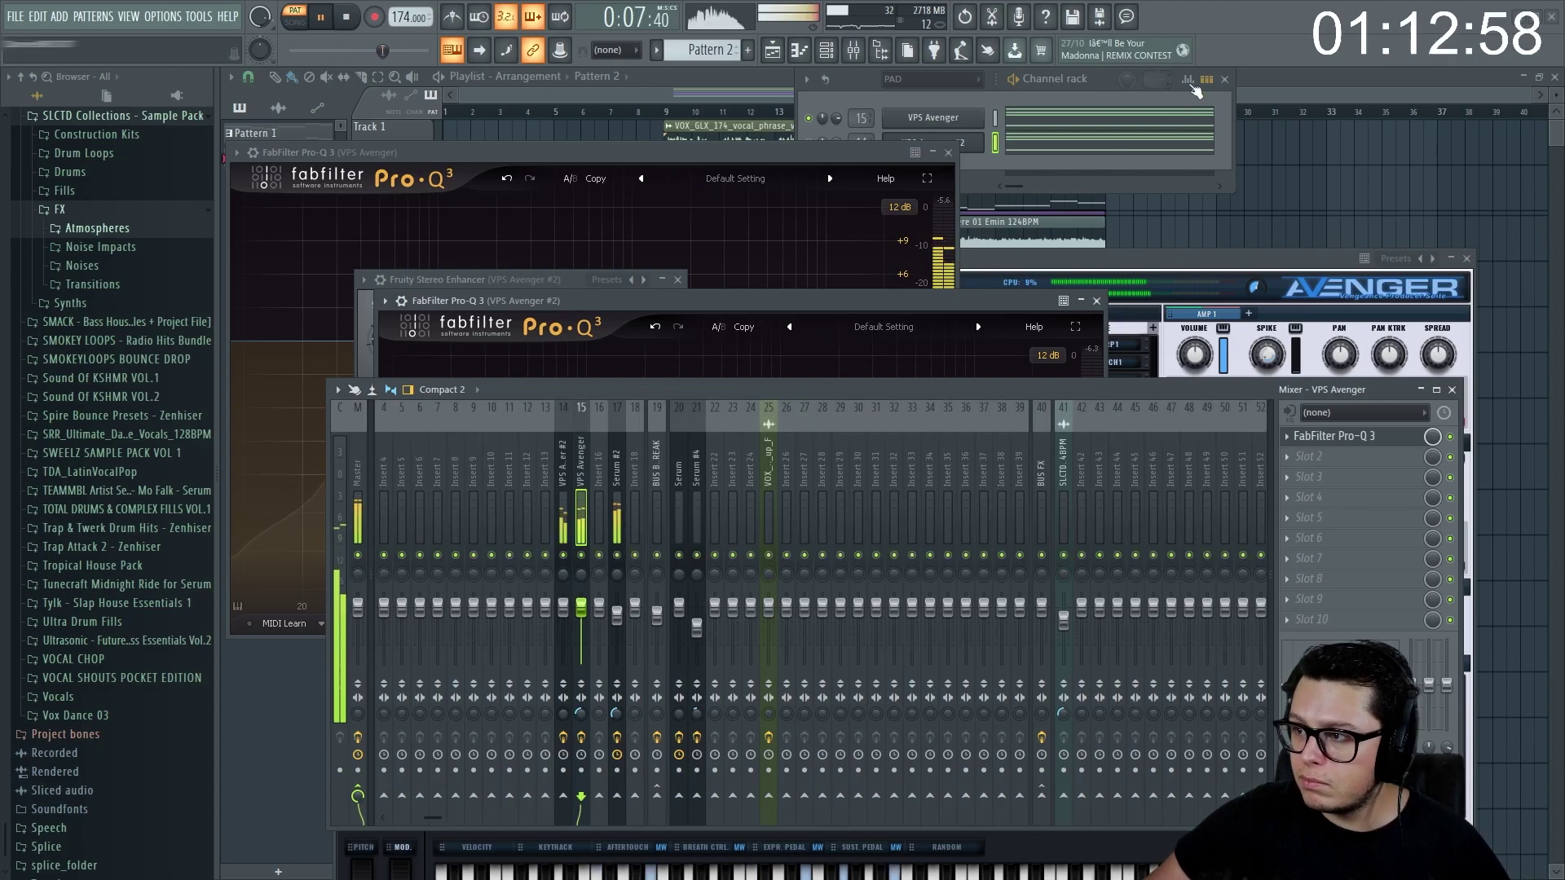
- Create Pattern 3 and paste the pad chords into its VPS Avenger channel
{"action": "left_click", "coordinate": [1279, 74]}
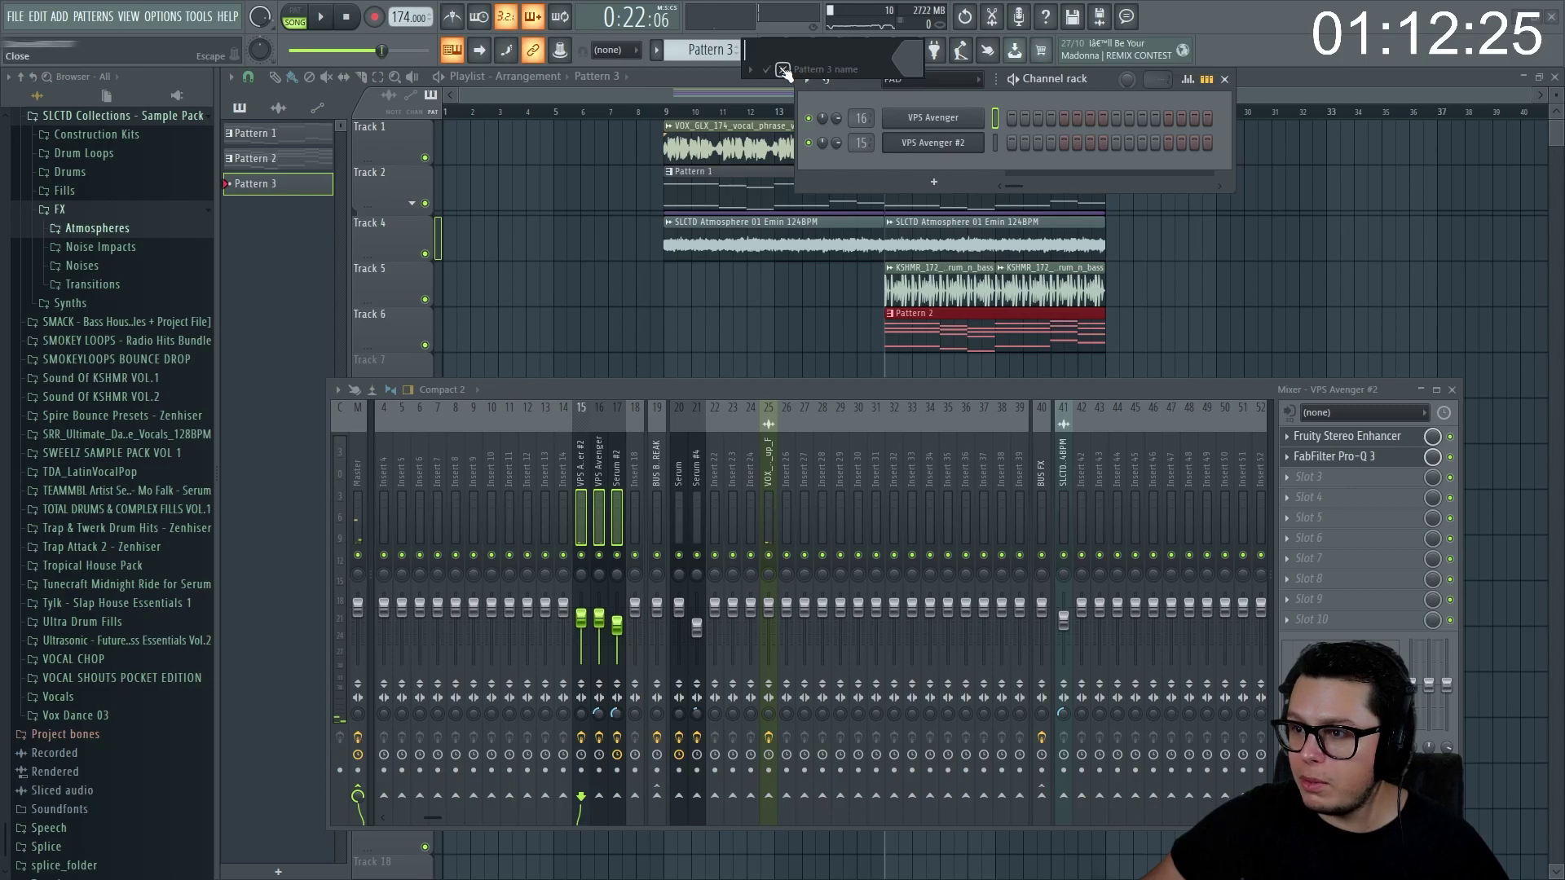
{"action": "left_click", "coordinate": [782, 70]}
{"action": "right_click", "coordinate": [933, 117]}
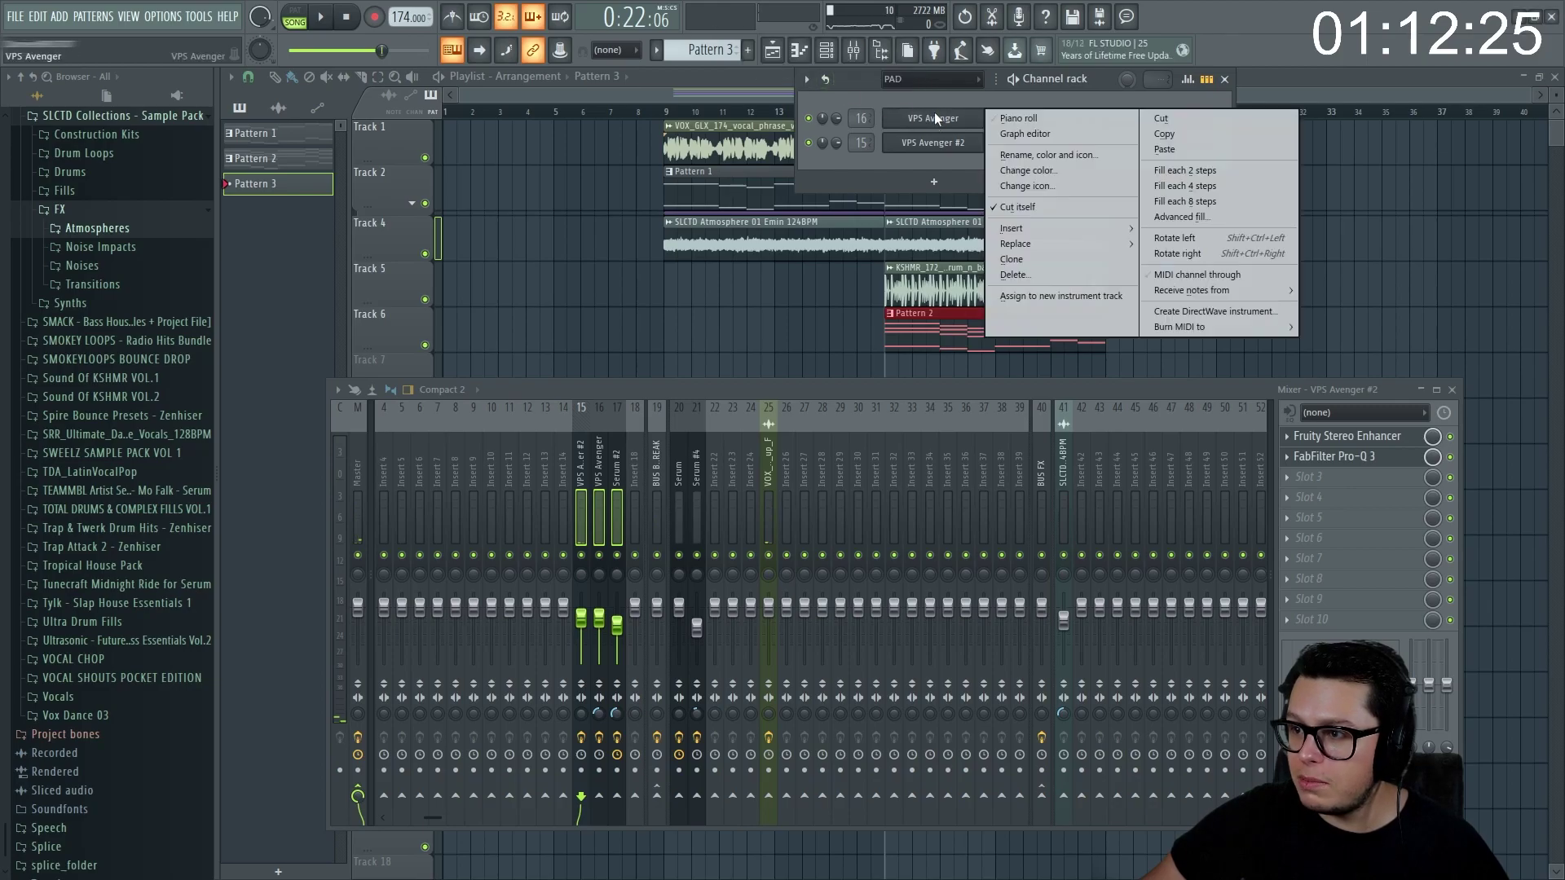
{"action": "left_click", "coordinate": [1163, 149]}
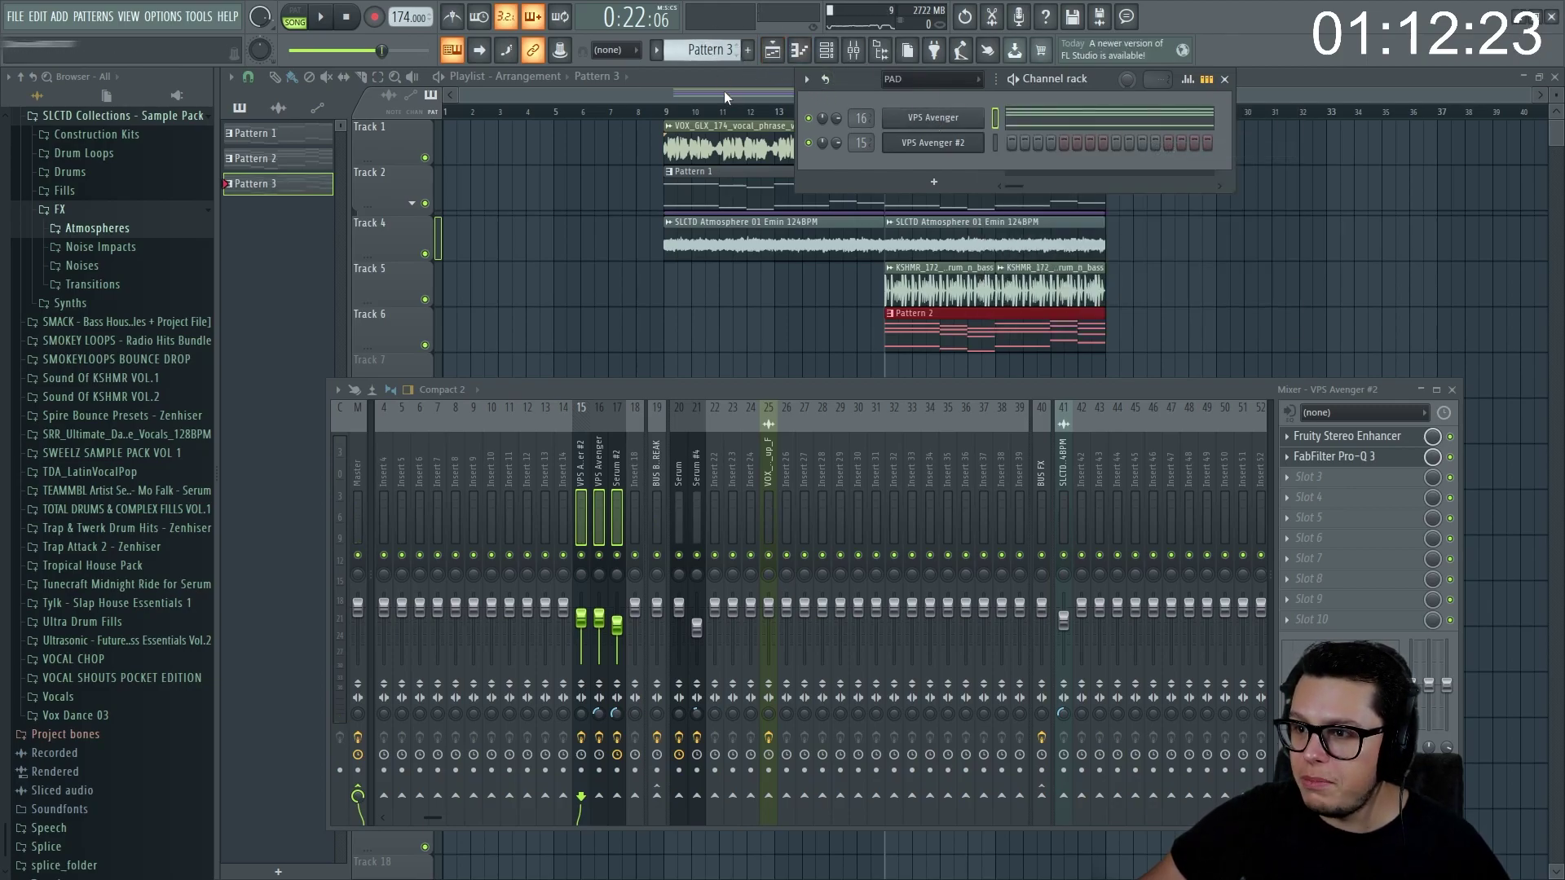
- Give VPS Avenger #2 its chords in Pattern 3 and place the pattern on Track 7 at bar 9
{"action": "scroll", "coordinate": [709, 49], "scroll_direction": "down", "scroll_amount": 1}
{"action": "scroll", "coordinate": [709, 49], "scroll_direction": "up", "scroll_amount": 2}
{"action": "scroll", "coordinate": [932, 79], "scroll_direction": "down", "scroll_amount": 2}
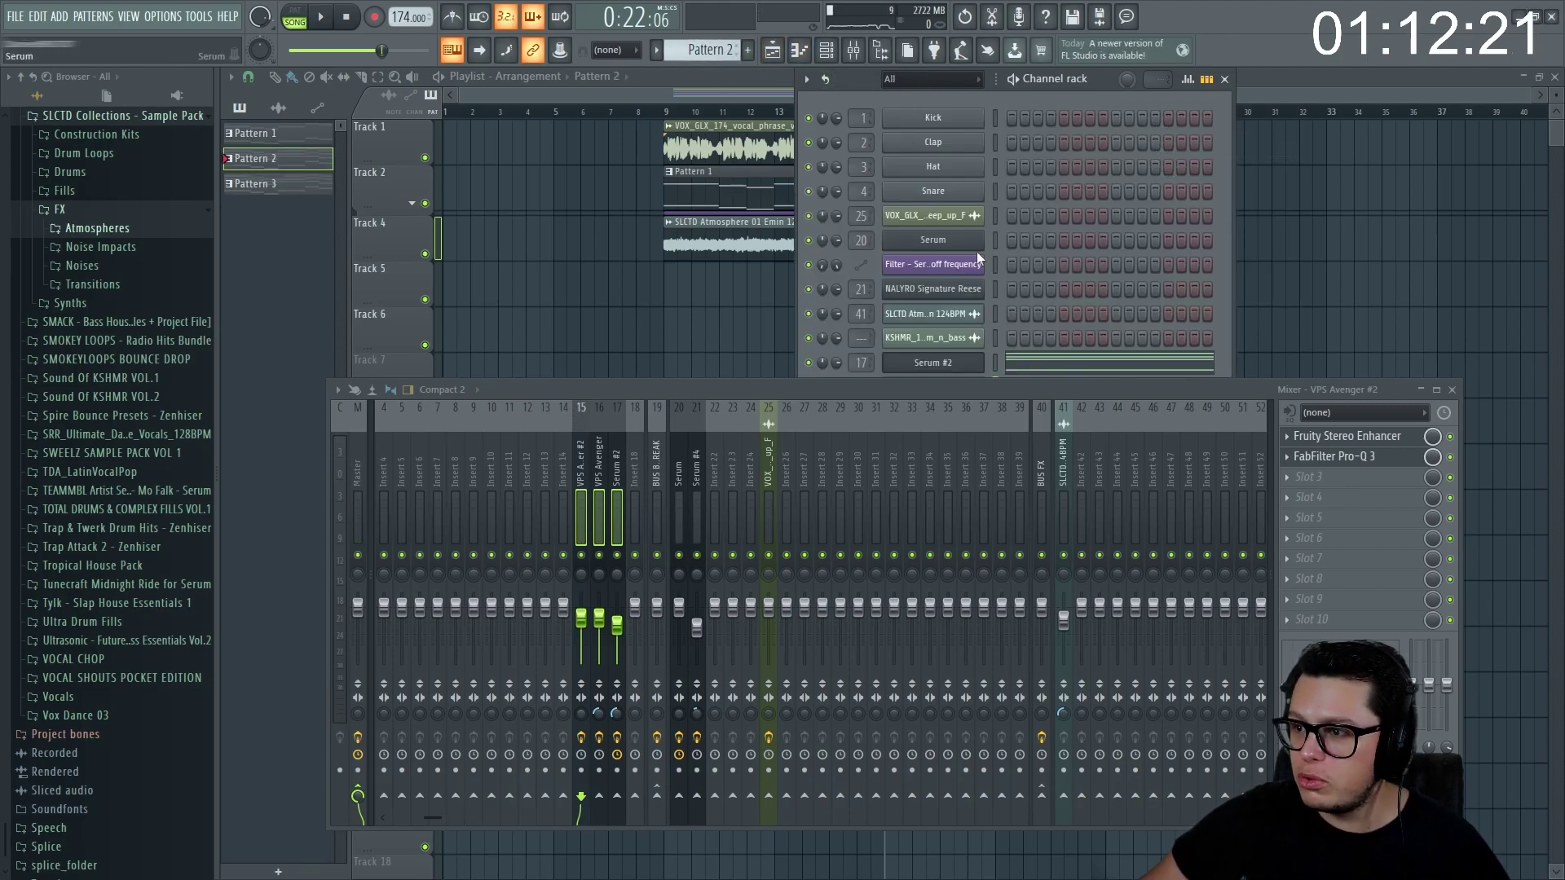
{"action": "left_click", "coordinate": [927, 80]}
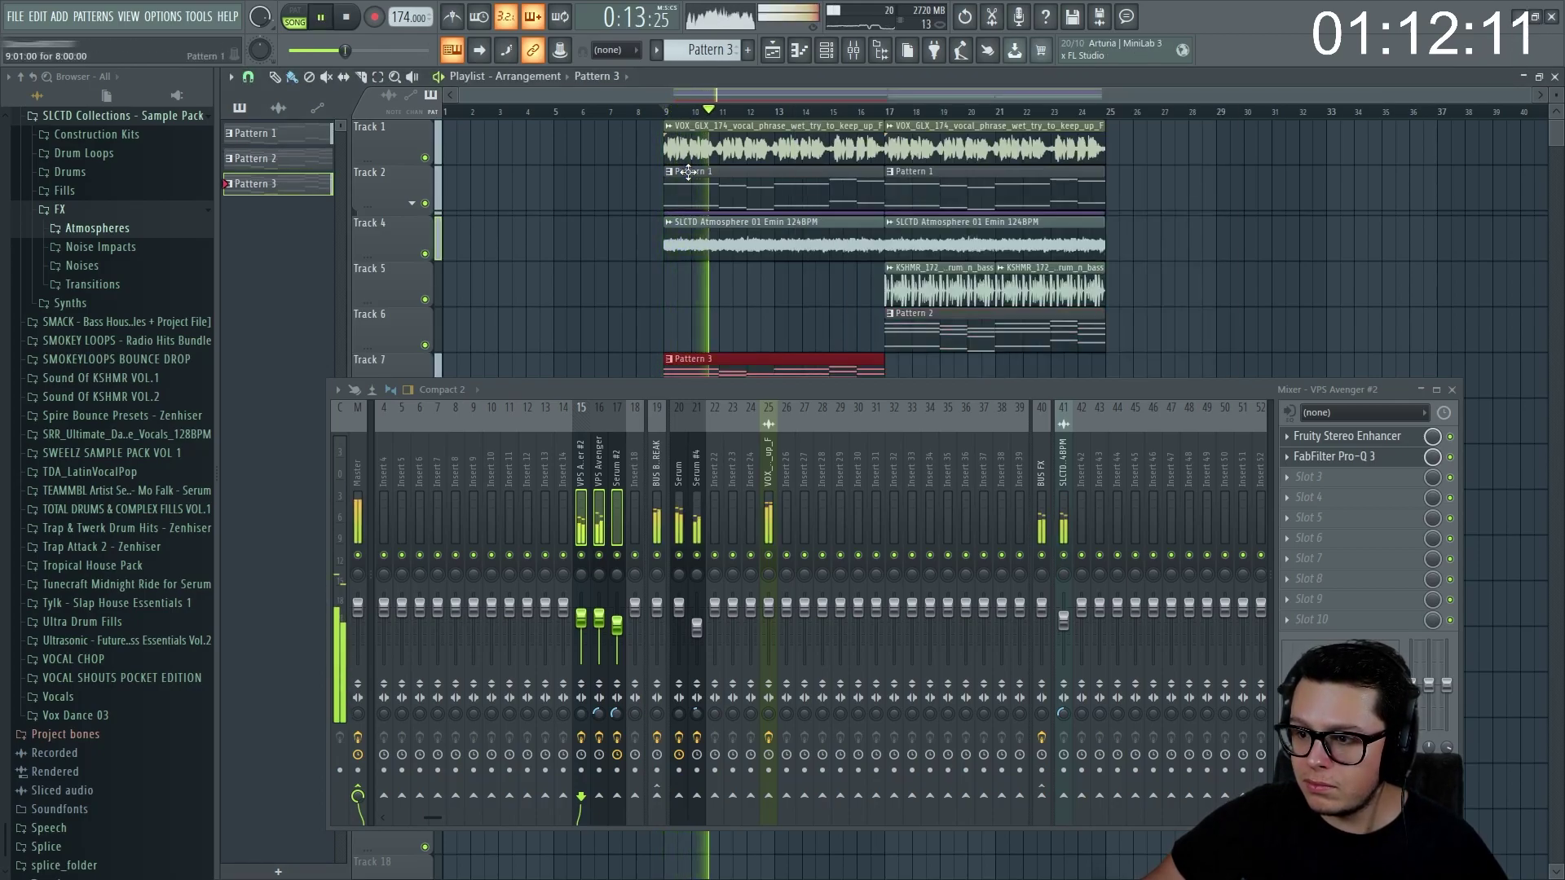
{"action": "left_click", "coordinate": [1452, 392]}
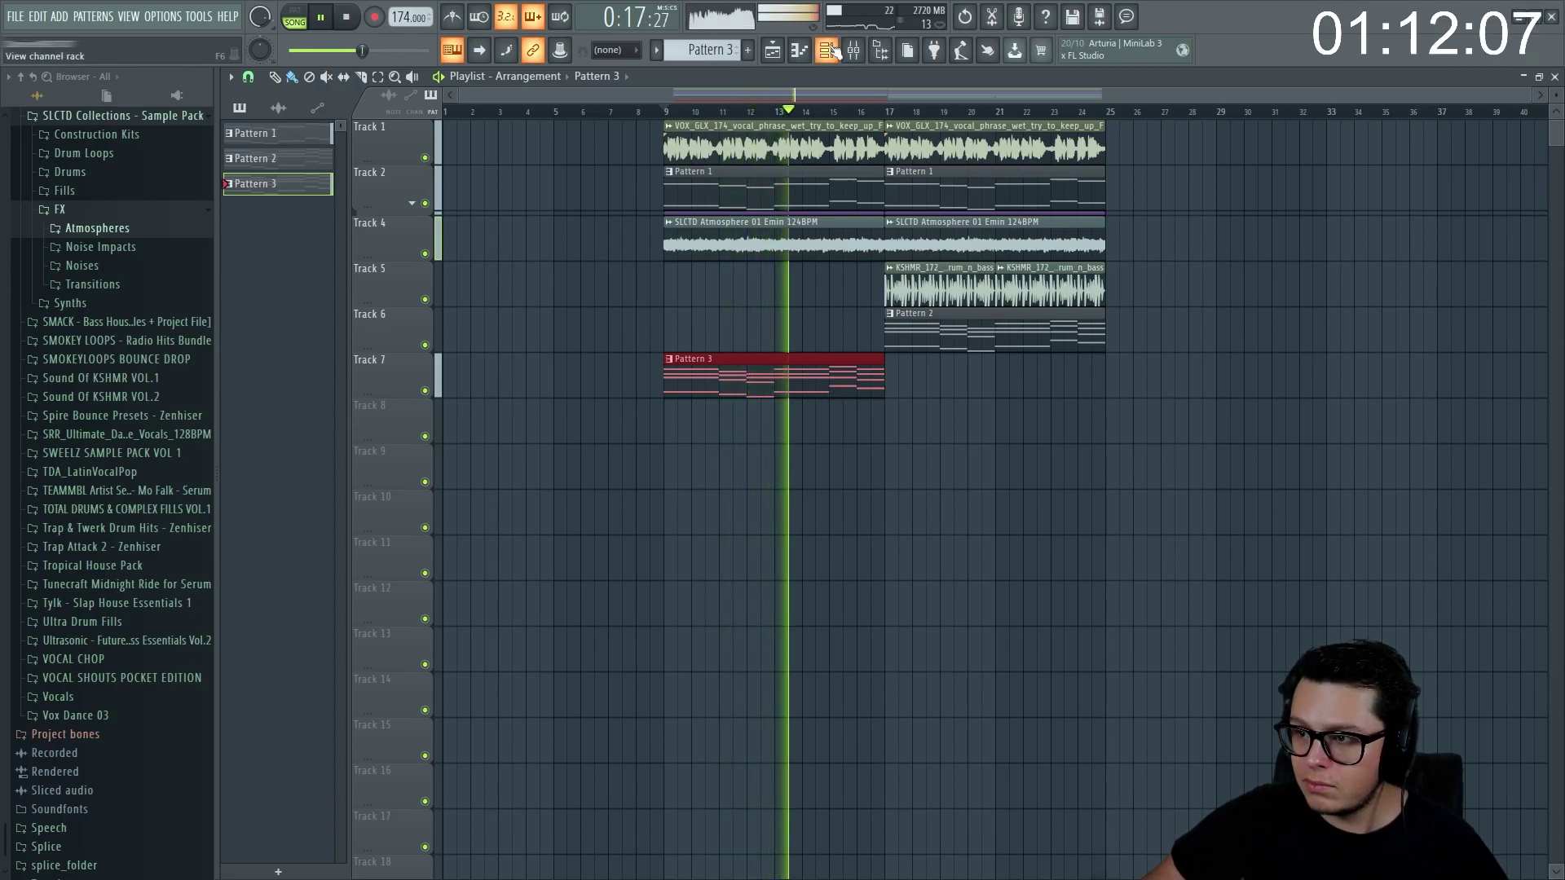
{"action": "key", "text": "space"}
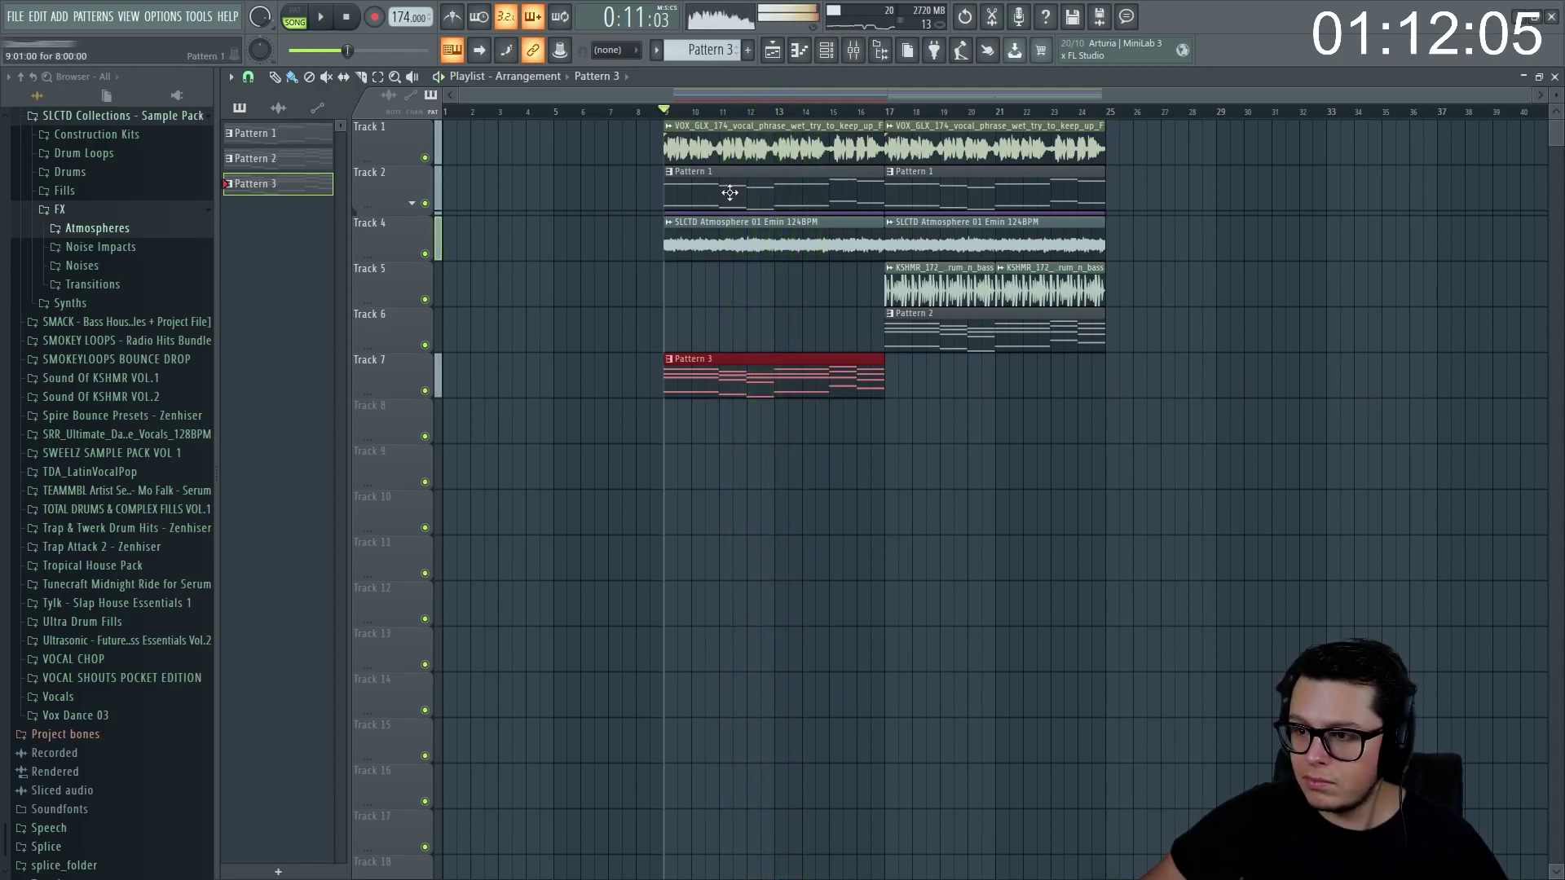
- Remove the Pattern 1 clip at bar 9 from Track 2 and delete the VPS Avenger channel from the PAD group
{"action": "right_click", "coordinate": [727, 192]}
{"action": "key", "text": "space"}
{"action": "key", "text": "F9"}
{"action": "left_click", "coordinate": [848, 54]}
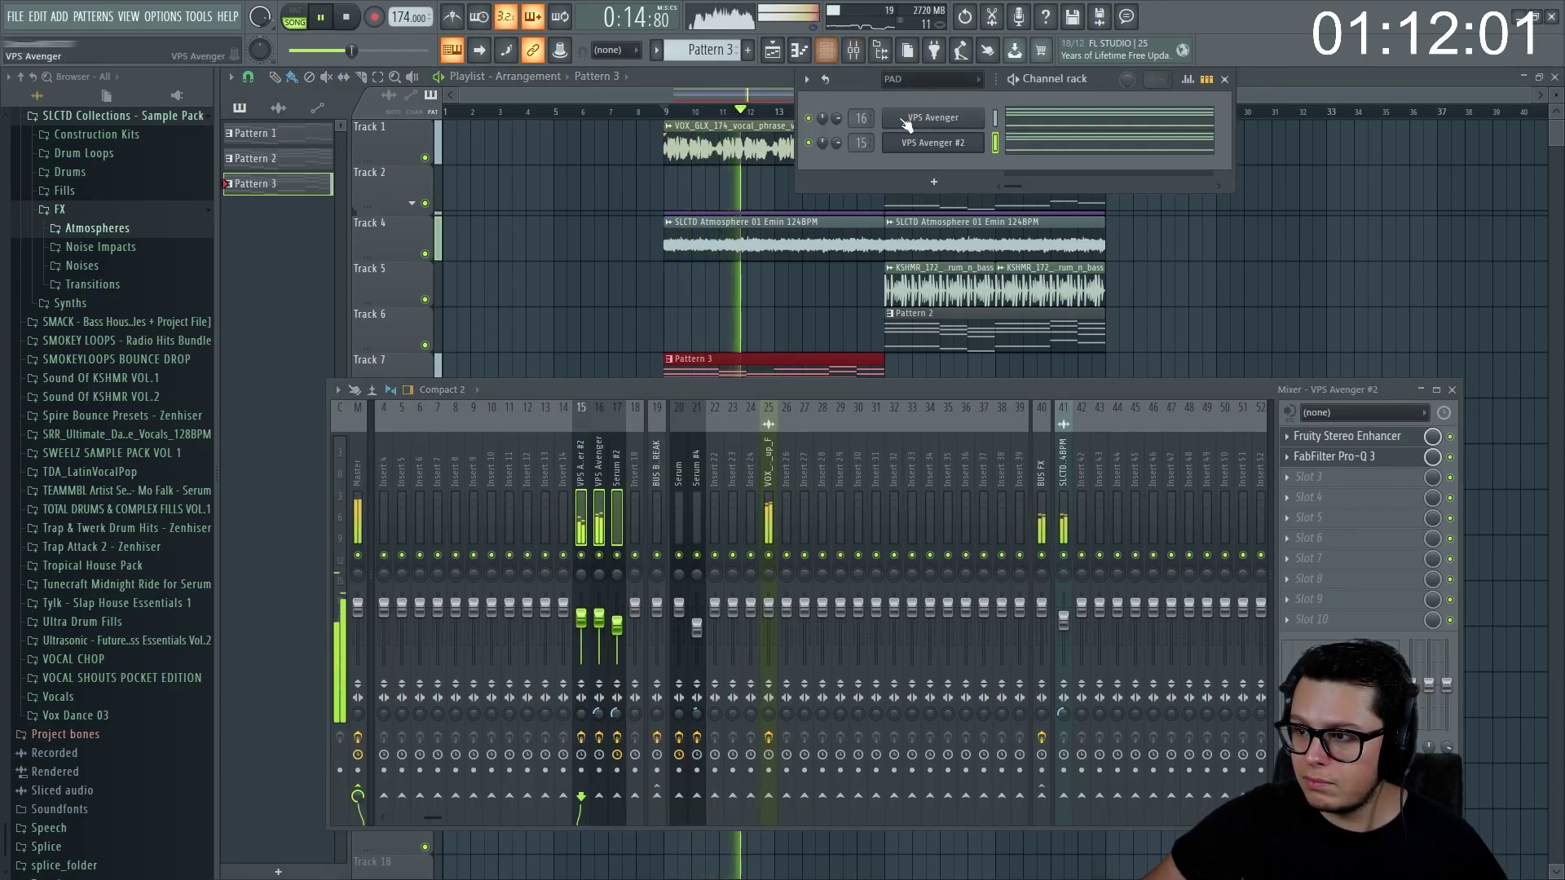
{"action": "key", "text": "space"}
{"action": "right_click", "coordinate": [923, 119]}
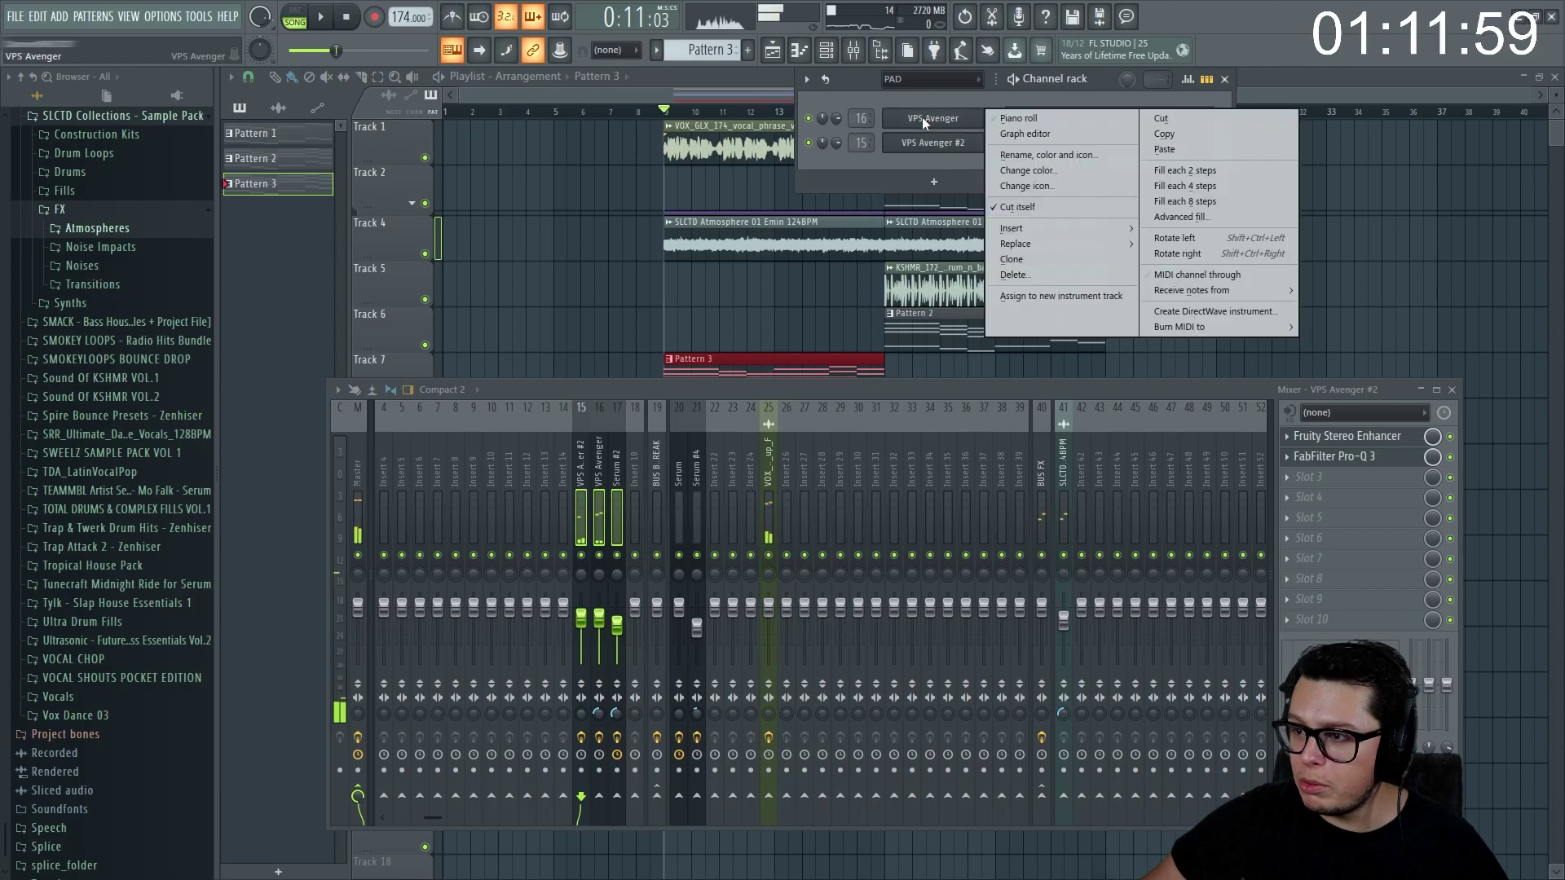
{"action": "left_click", "coordinate": [1053, 275]}
{"action": "key", "text": "space"}
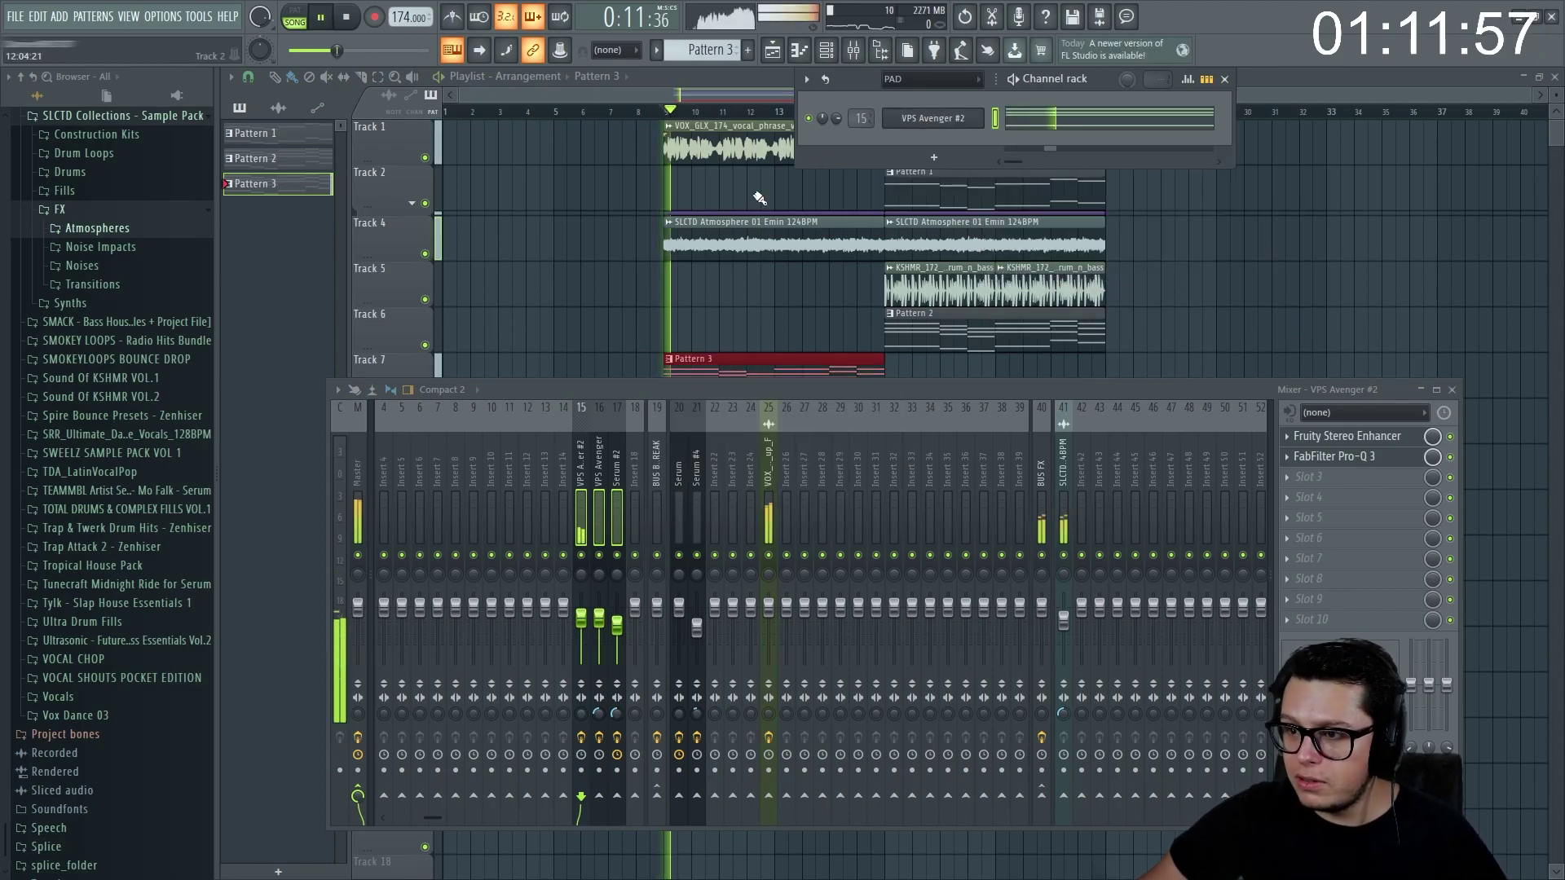
- Place a second Pattern 3 clip on Track 7 at bar 17
{"action": "left_click", "coordinate": [1452, 390]}
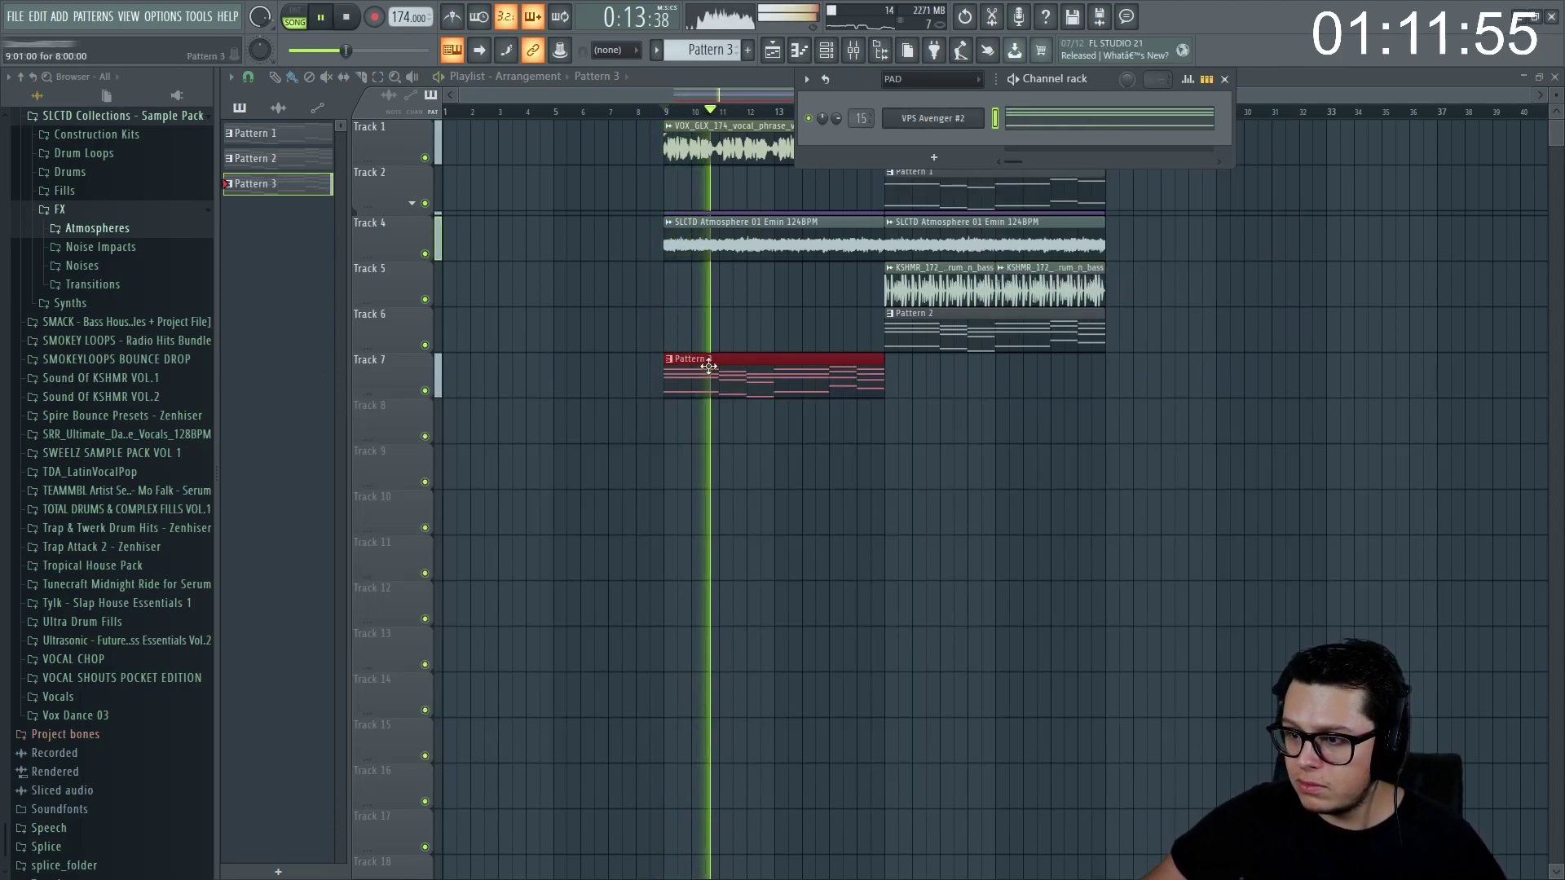
{"action": "left_click", "coordinate": [954, 371]}
{"action": "left_click_drag", "start_coordinate": [954, 371], "coordinate": [912, 371]}
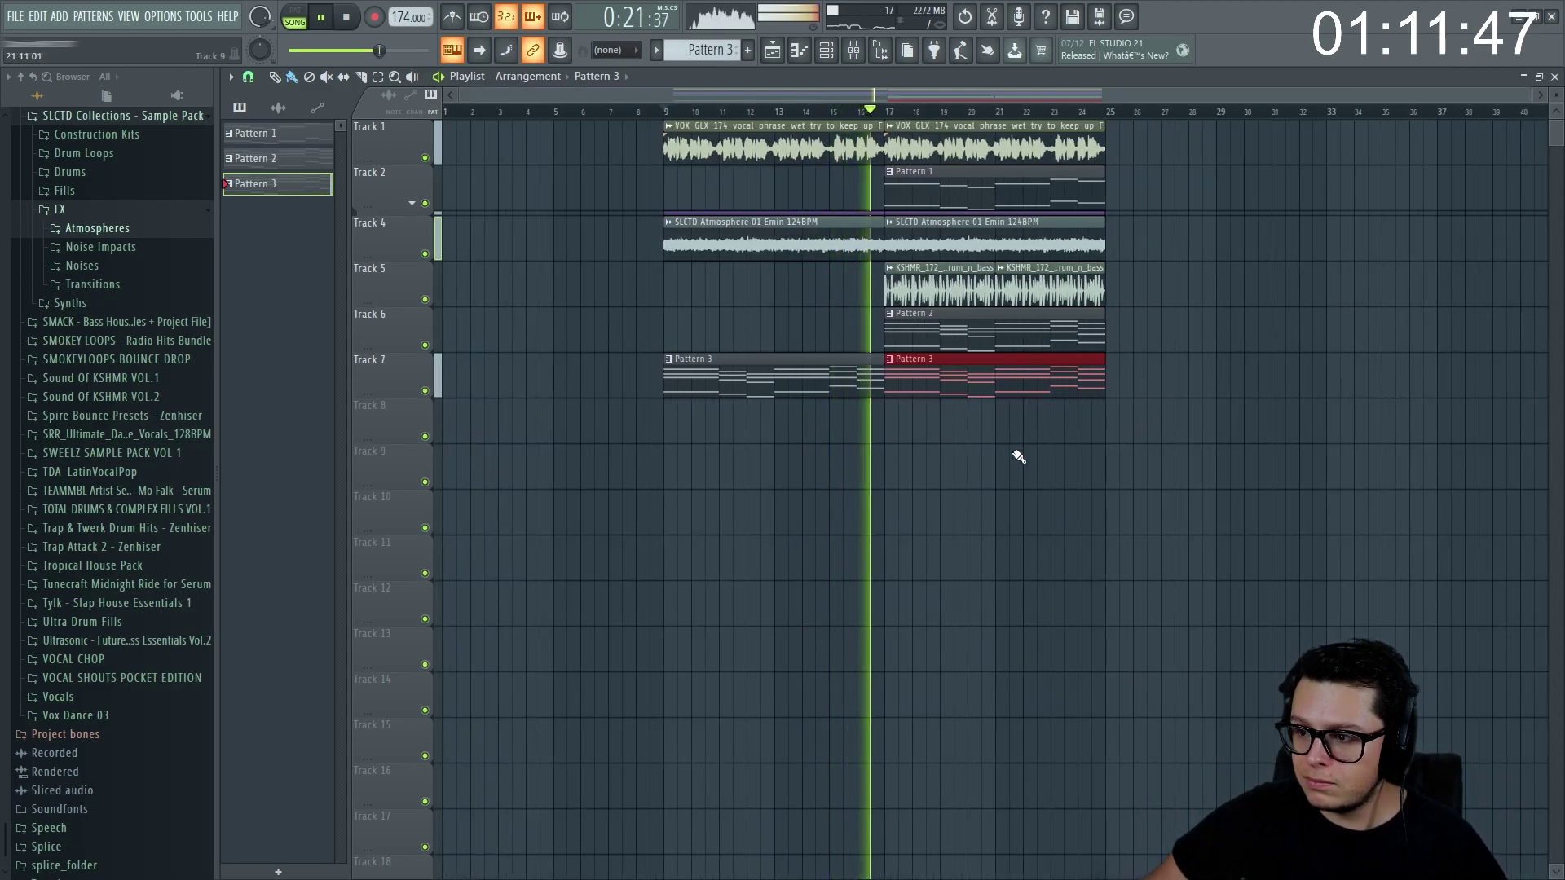
- Set the Serum #2 mixer volume to 84% (-3.7 dB) during playback and close the channel rack and mixer
{"action": "scroll", "coordinate": [1027, 450], "scroll_direction": "up", "scroll_amount": 2}
{"action": "scroll", "coordinate": [1175, 414], "scroll_direction": "down", "scroll_amount": 2}
{"action": "left_click", "coordinate": [825, 50]}
{"action": "left_click", "coordinate": [853, 50]}
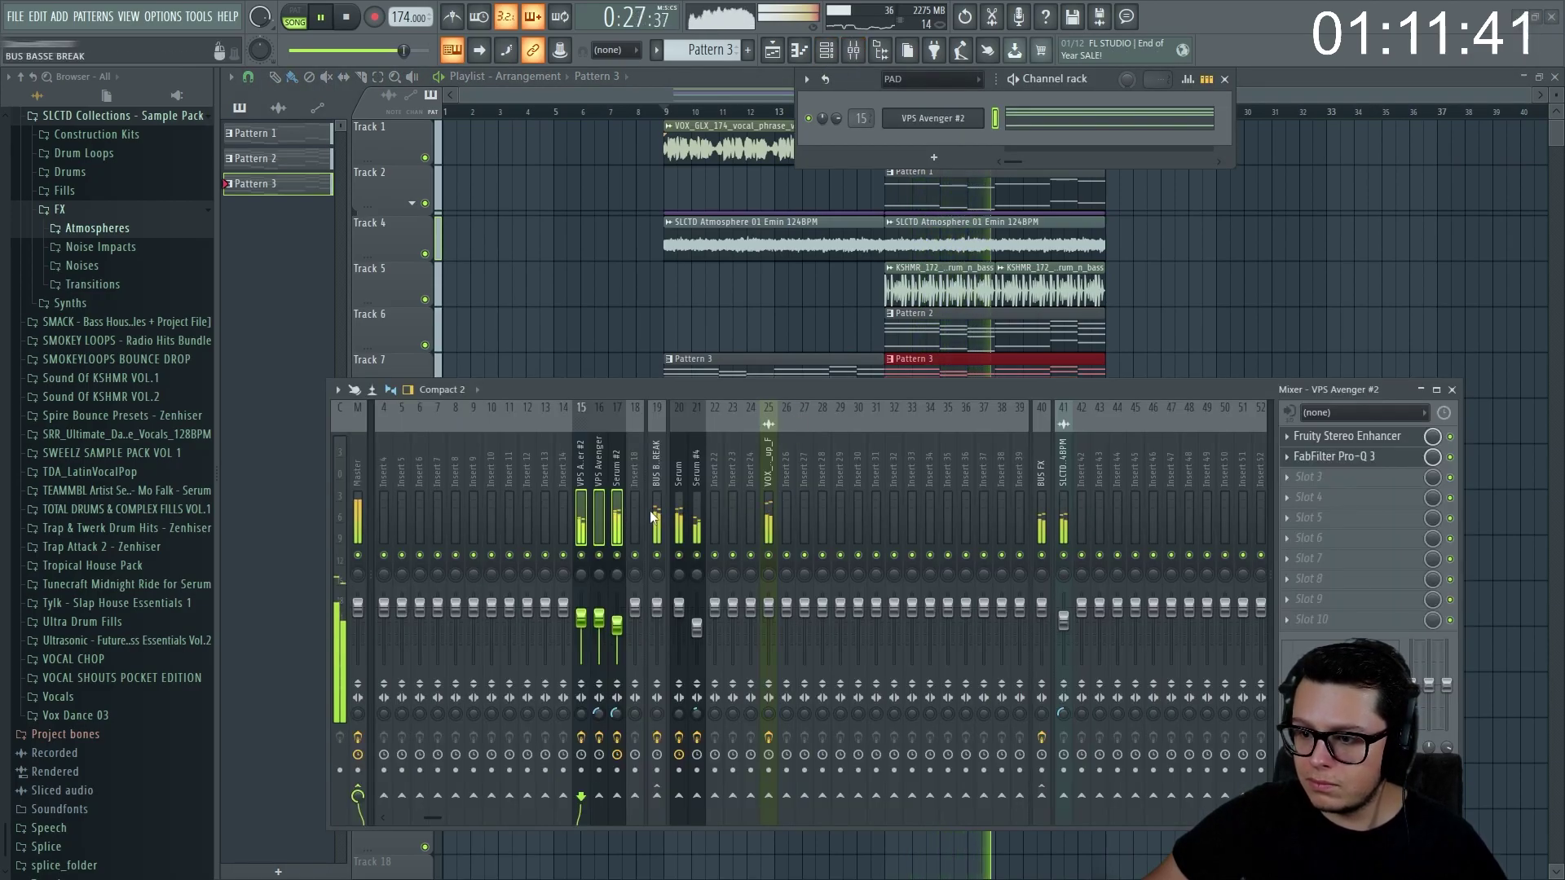
{"action": "left_click", "coordinate": [617, 519]}
{"action": "right_click", "coordinate": [626, 634]}
{"action": "left_click", "coordinate": [667, 615]}
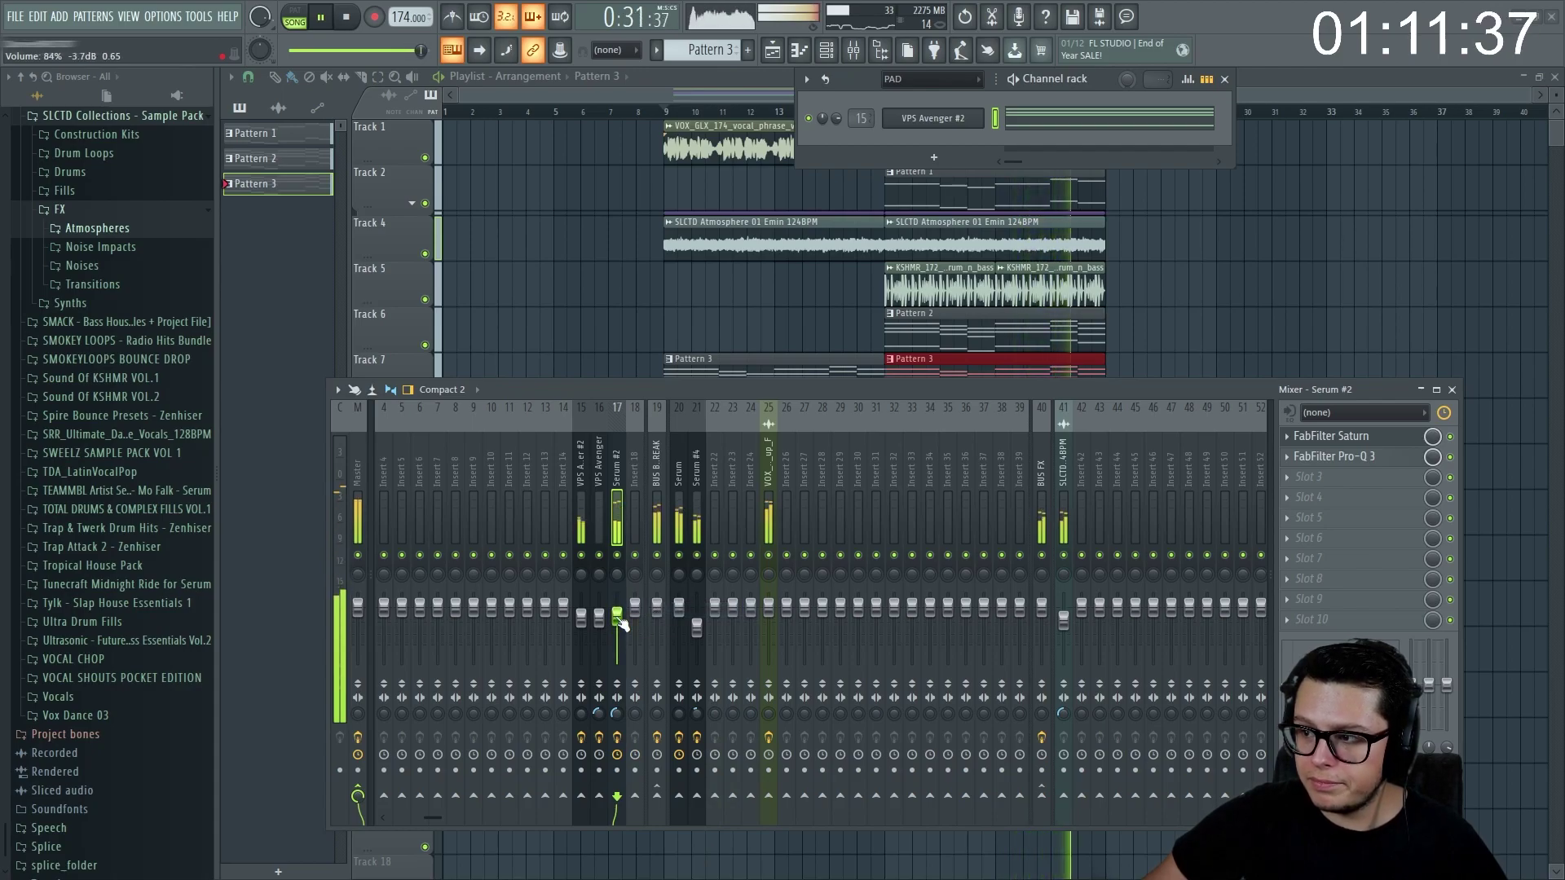
{"action": "left_click", "coordinate": [1224, 79]}
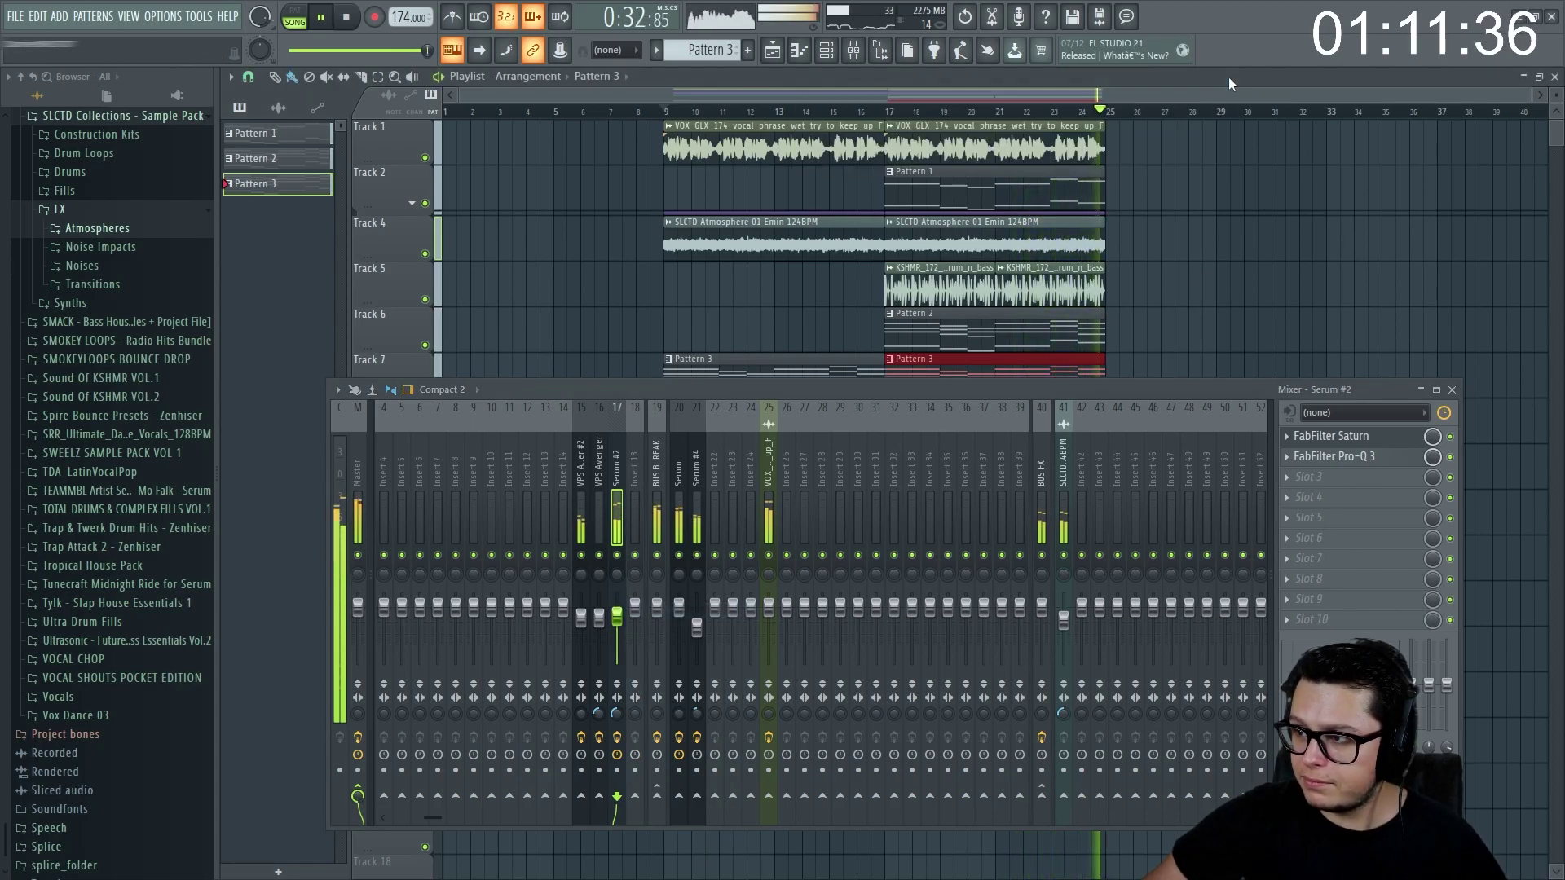
{"action": "left_click", "coordinate": [1452, 390]}
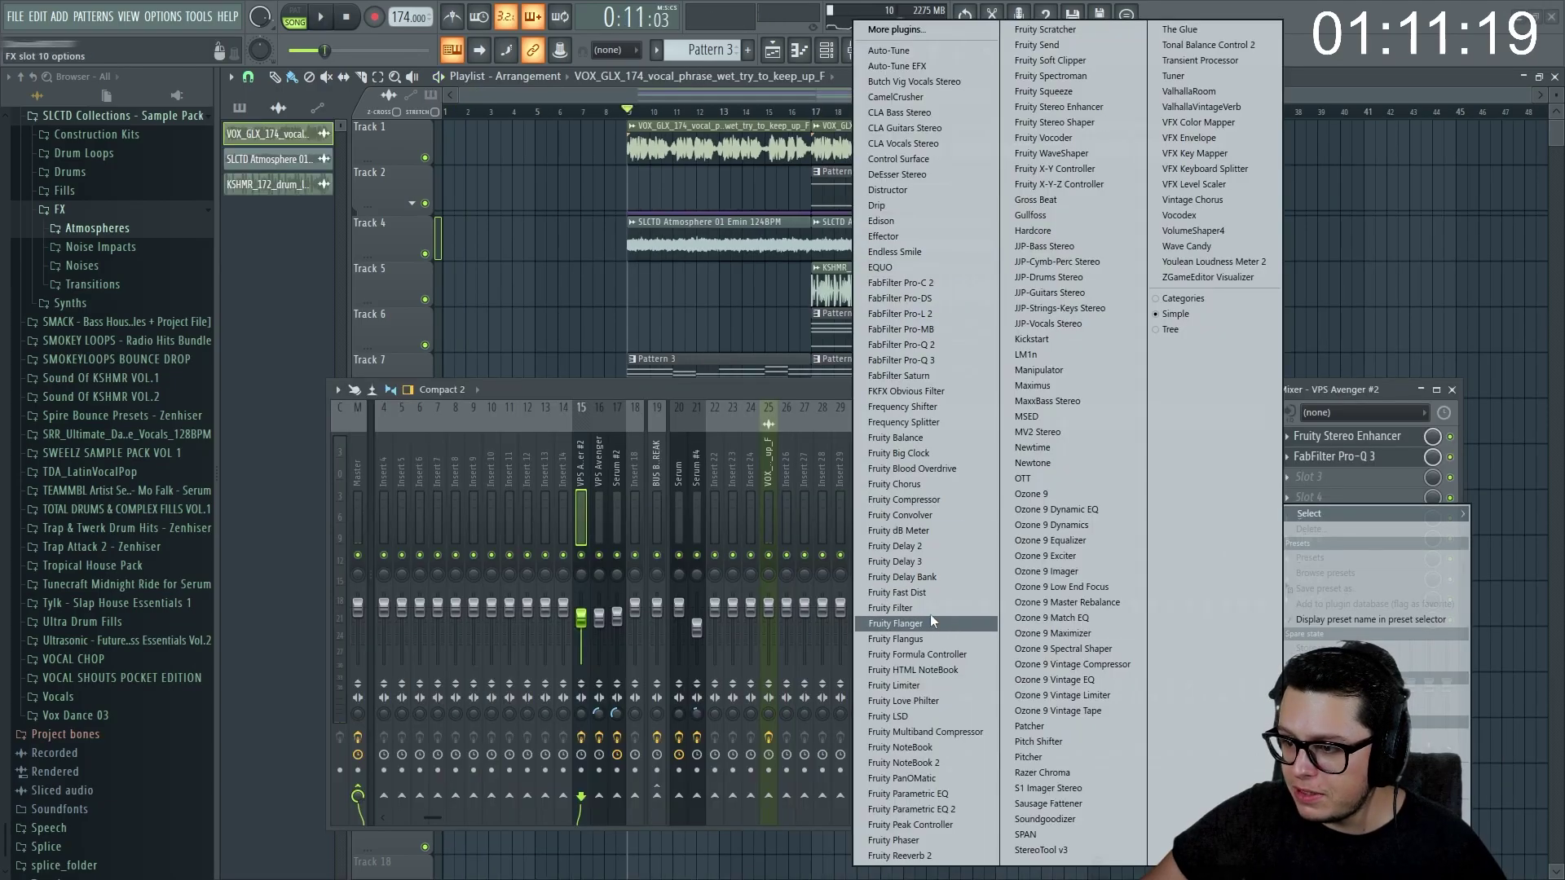
- Add Fruity Filter to slot 10 of VPS Avenger #2, create an automation clip for its cutoff frequency, and move the clip along Track 8
{"action": "left_click", "coordinate": [932, 611]}
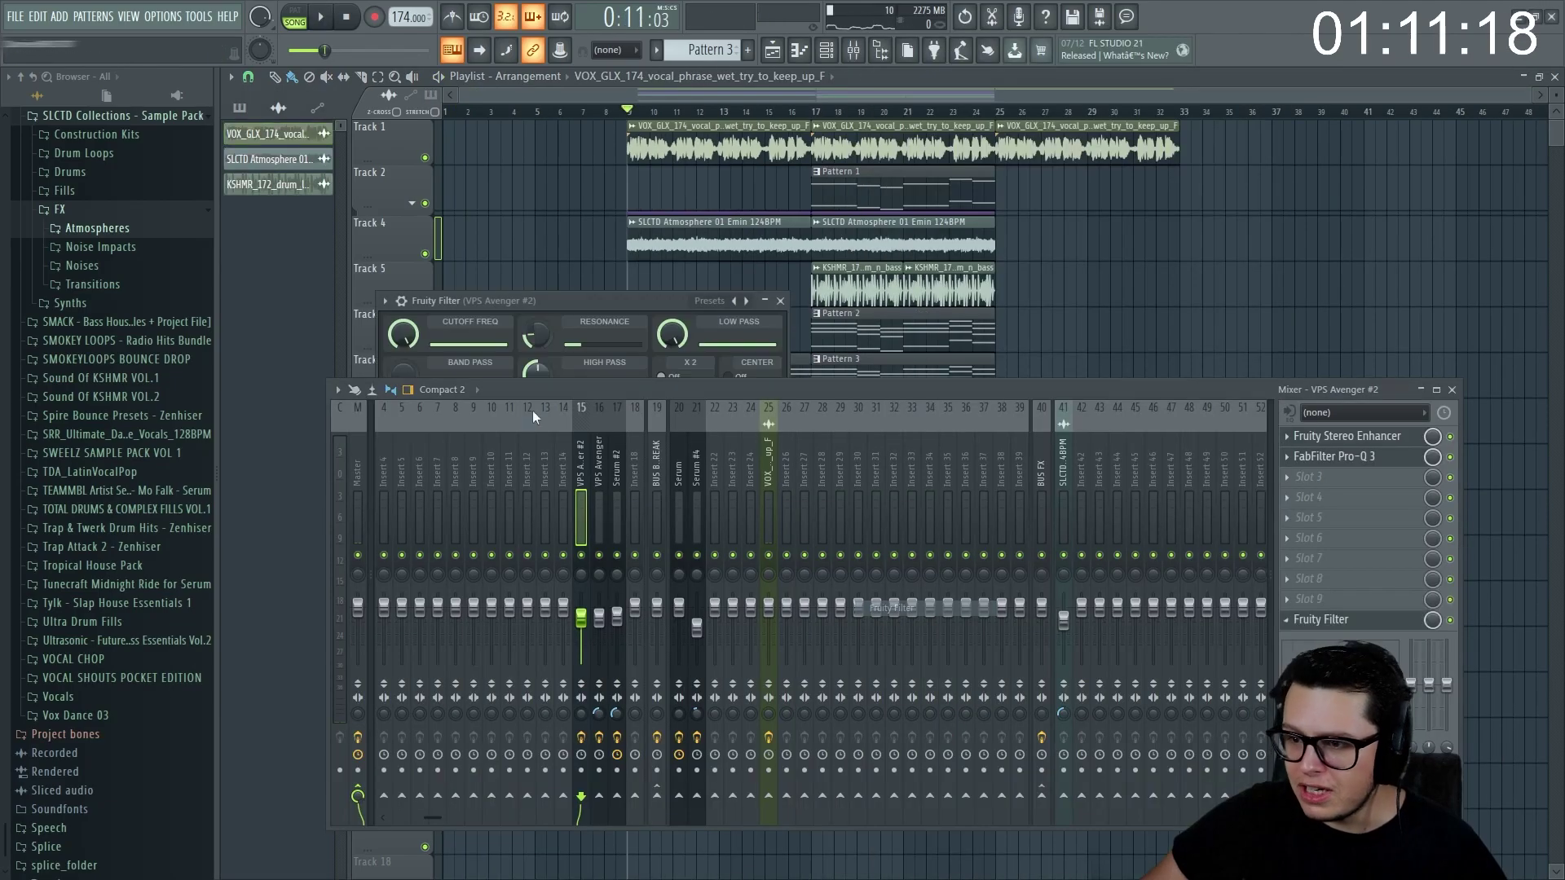
{"action": "right_click", "coordinate": [407, 335]}
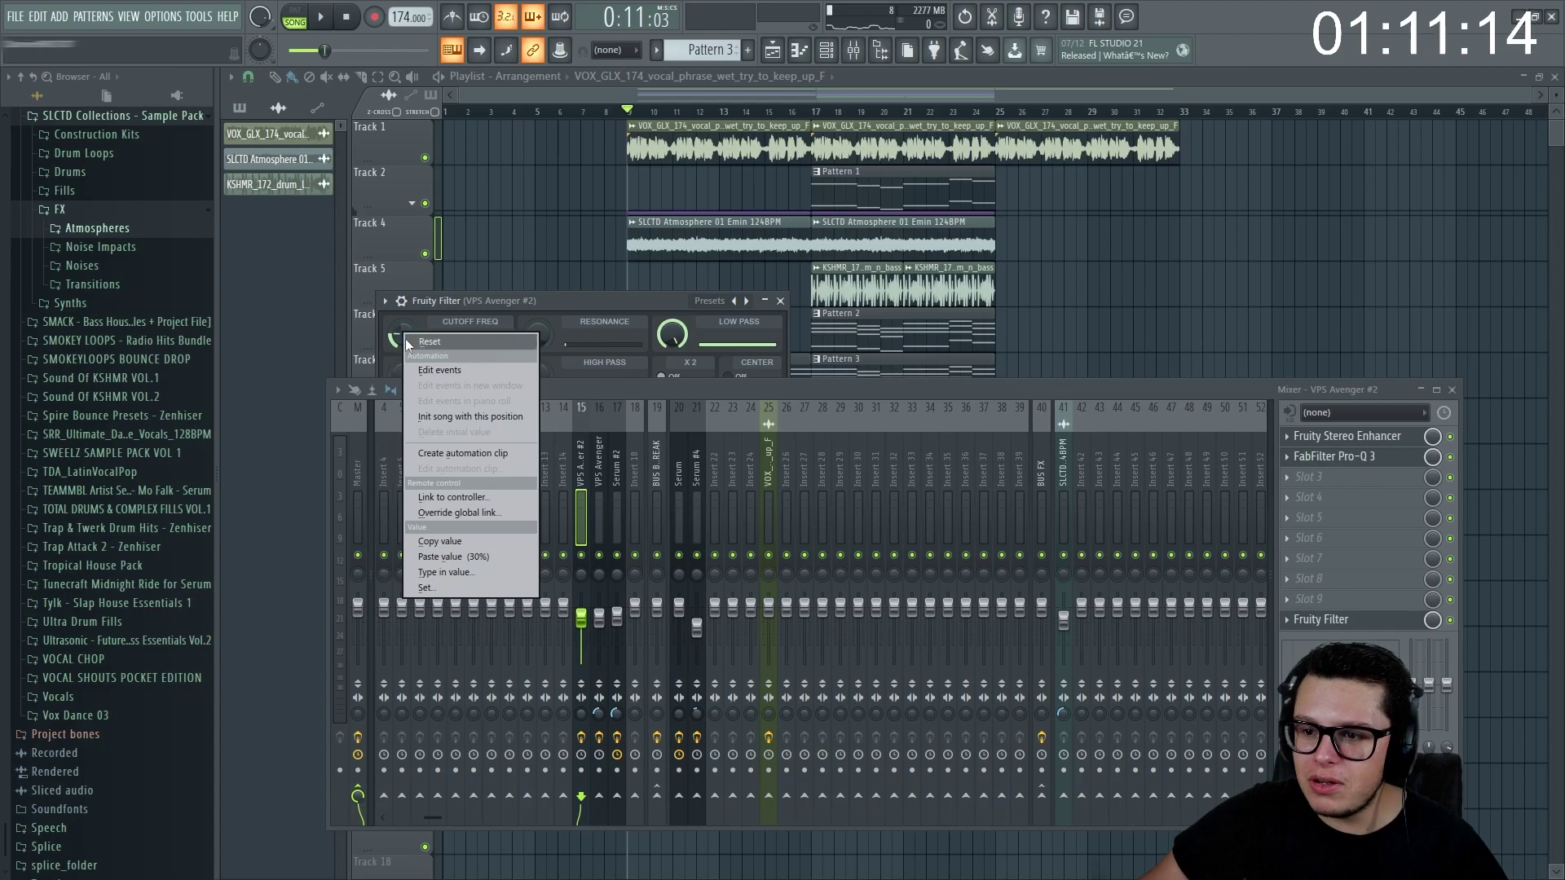
{"action": "left_click", "coordinate": [463, 453]}
{"action": "left_click", "coordinate": [1452, 390]}
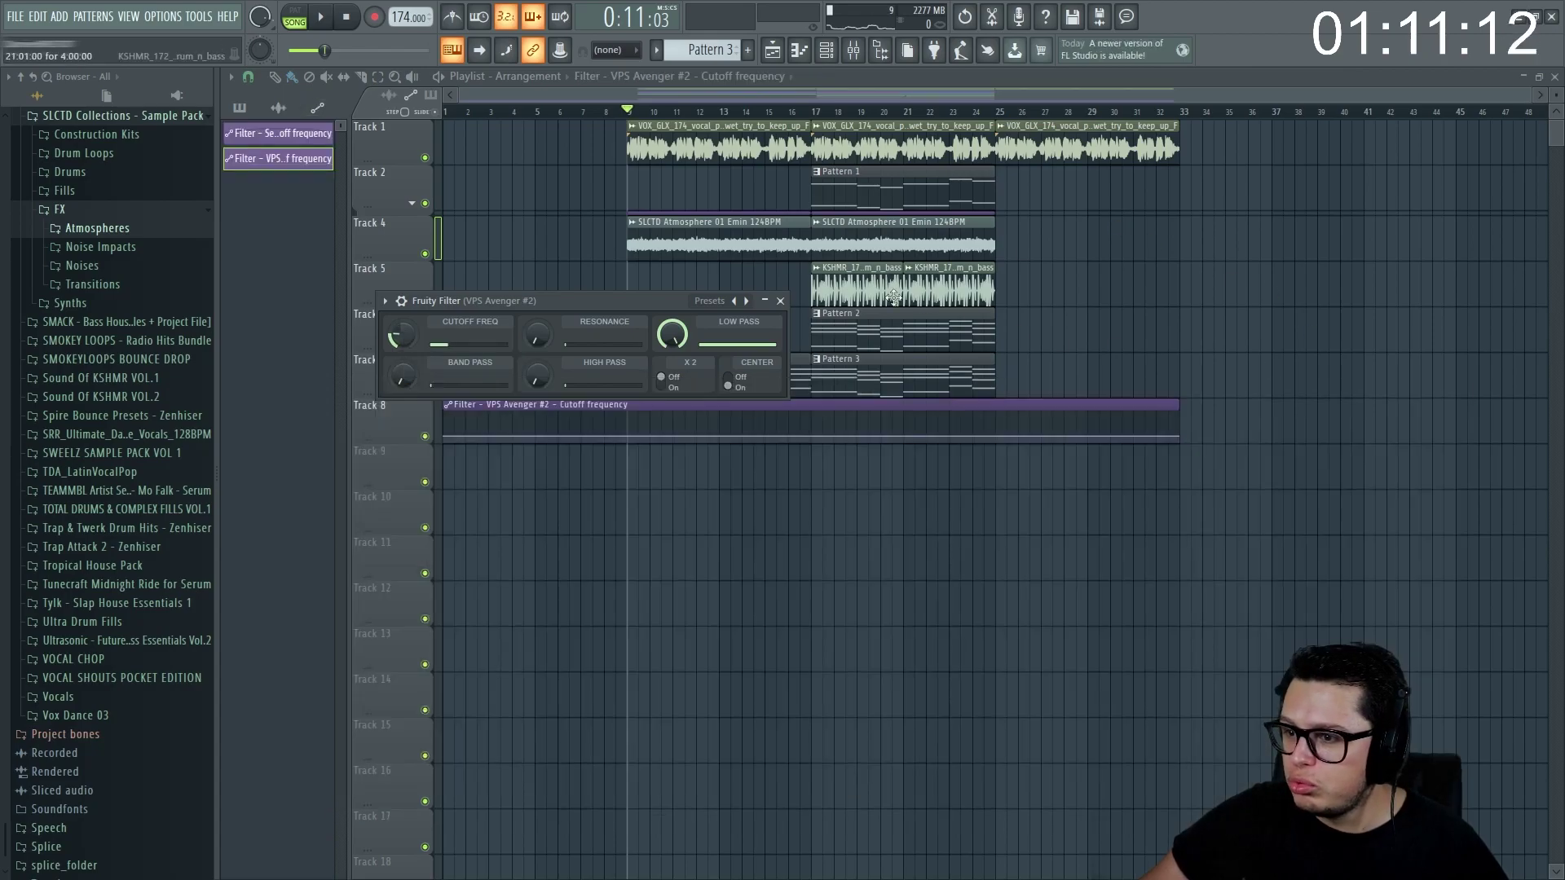
{"action": "left_click", "coordinate": [781, 301]}
{"action": "left_click_drag", "start_coordinate": [597, 406], "coordinate": [724, 408]}
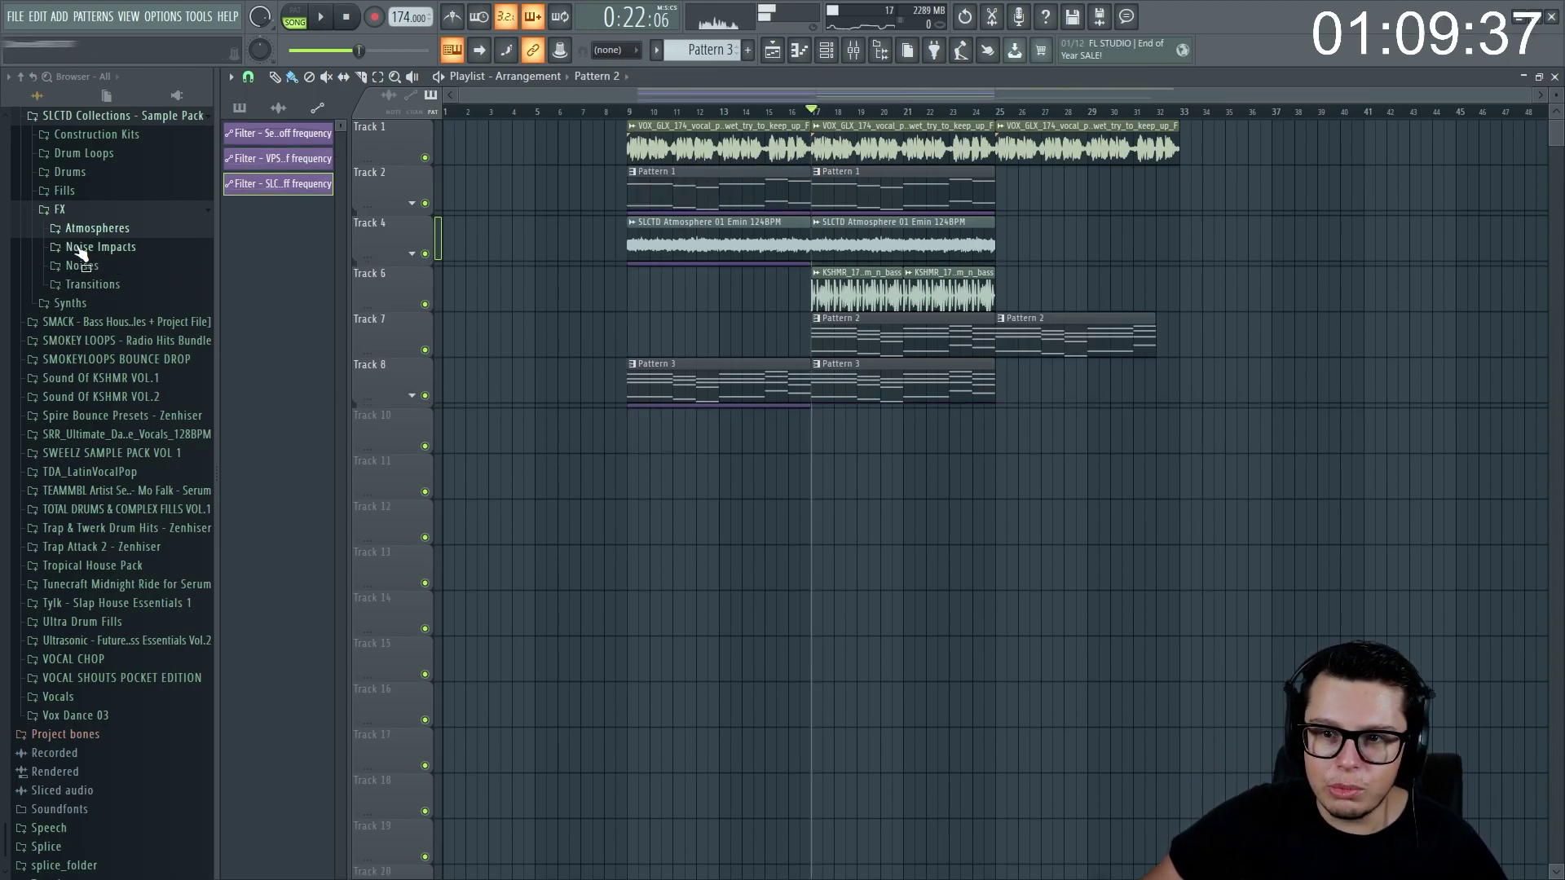
- Find SSE2 Tonal Ambience 01 - E in the Sickrate & SIIK Essentials II samples and place it on Track 11 at bar 9
{"action": "scroll", "coordinate": [81, 255], "scroll_direction": "up", "scroll_amount": 2}
{"action": "left_click", "coordinate": [68, 323]}
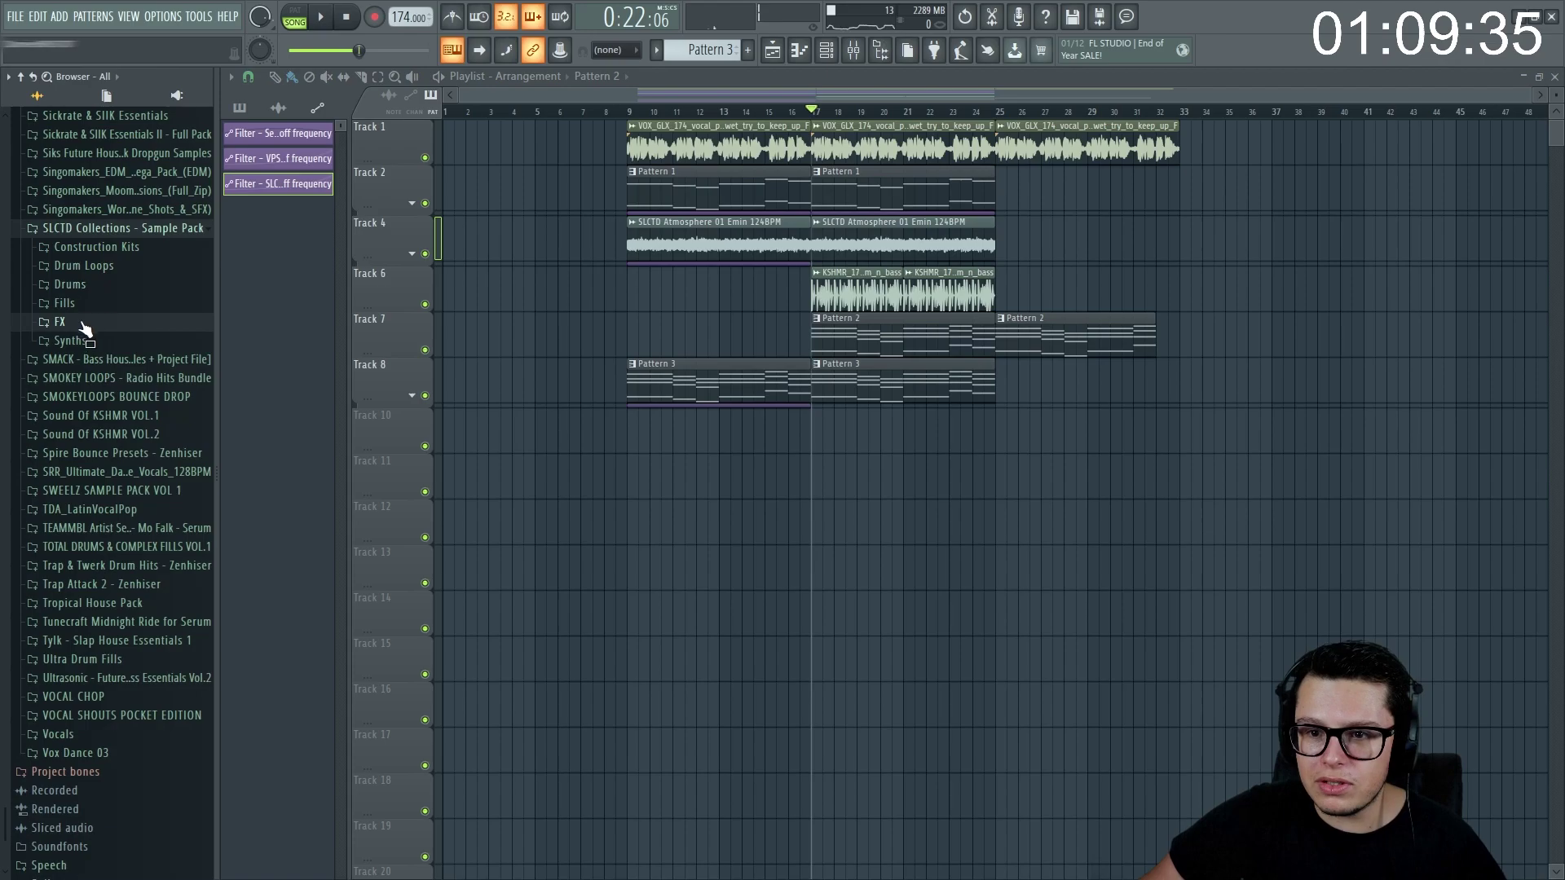
{"action": "left_click", "coordinate": [83, 323]}
{"action": "left_click", "coordinate": [81, 323]}
{"action": "left_click", "coordinate": [124, 247]}
{"action": "scroll", "coordinate": [134, 261], "scroll_direction": "up", "scroll_amount": 2}
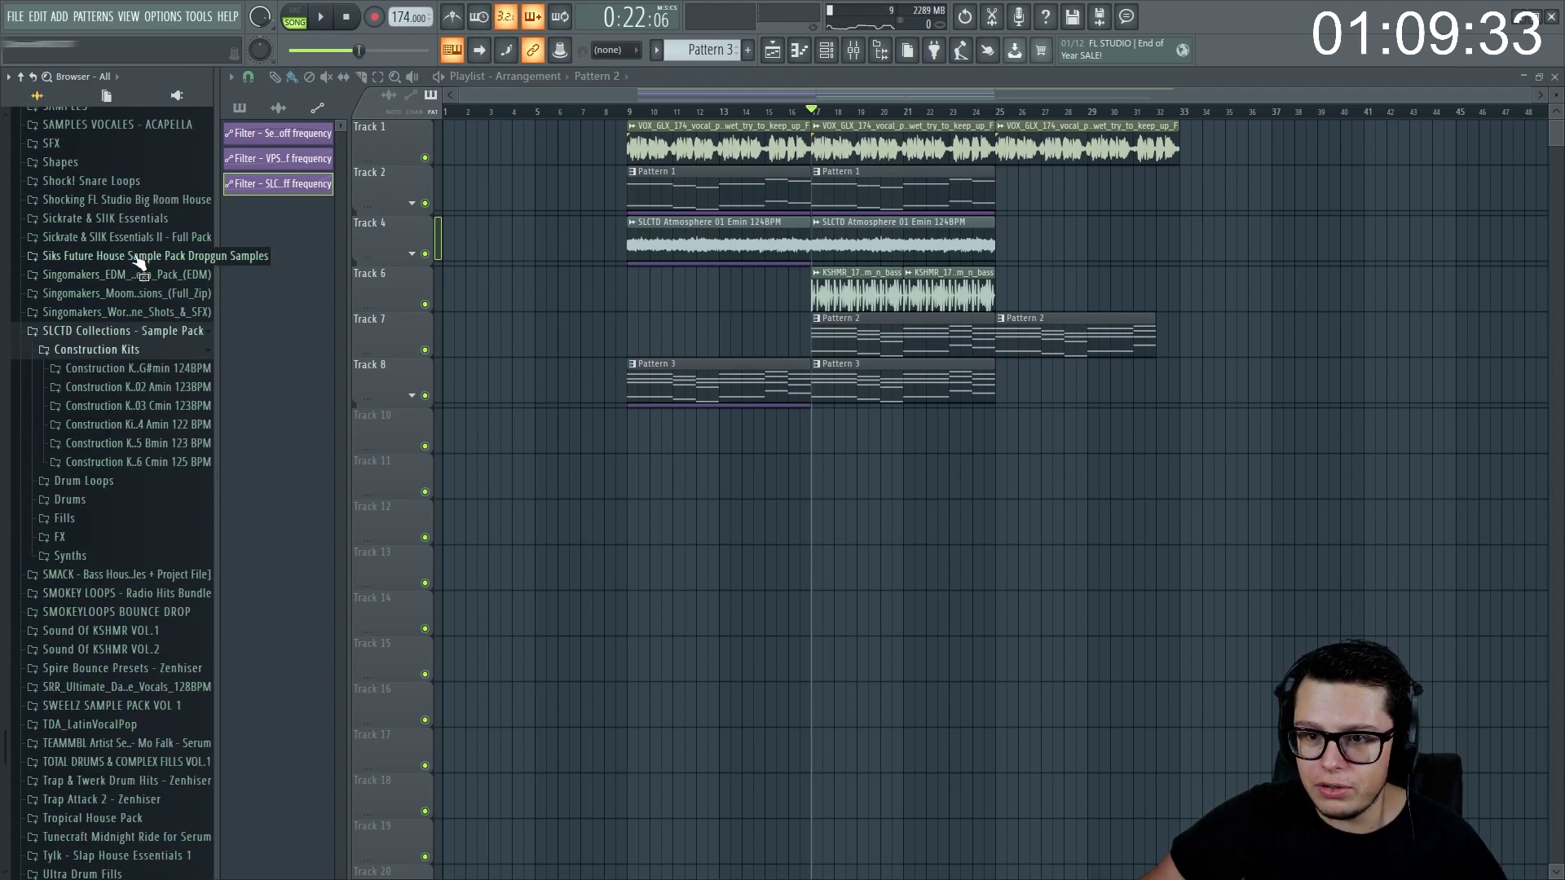
{"action": "left_click", "coordinate": [138, 237]}
{"action": "left_click", "coordinate": [87, 313]}
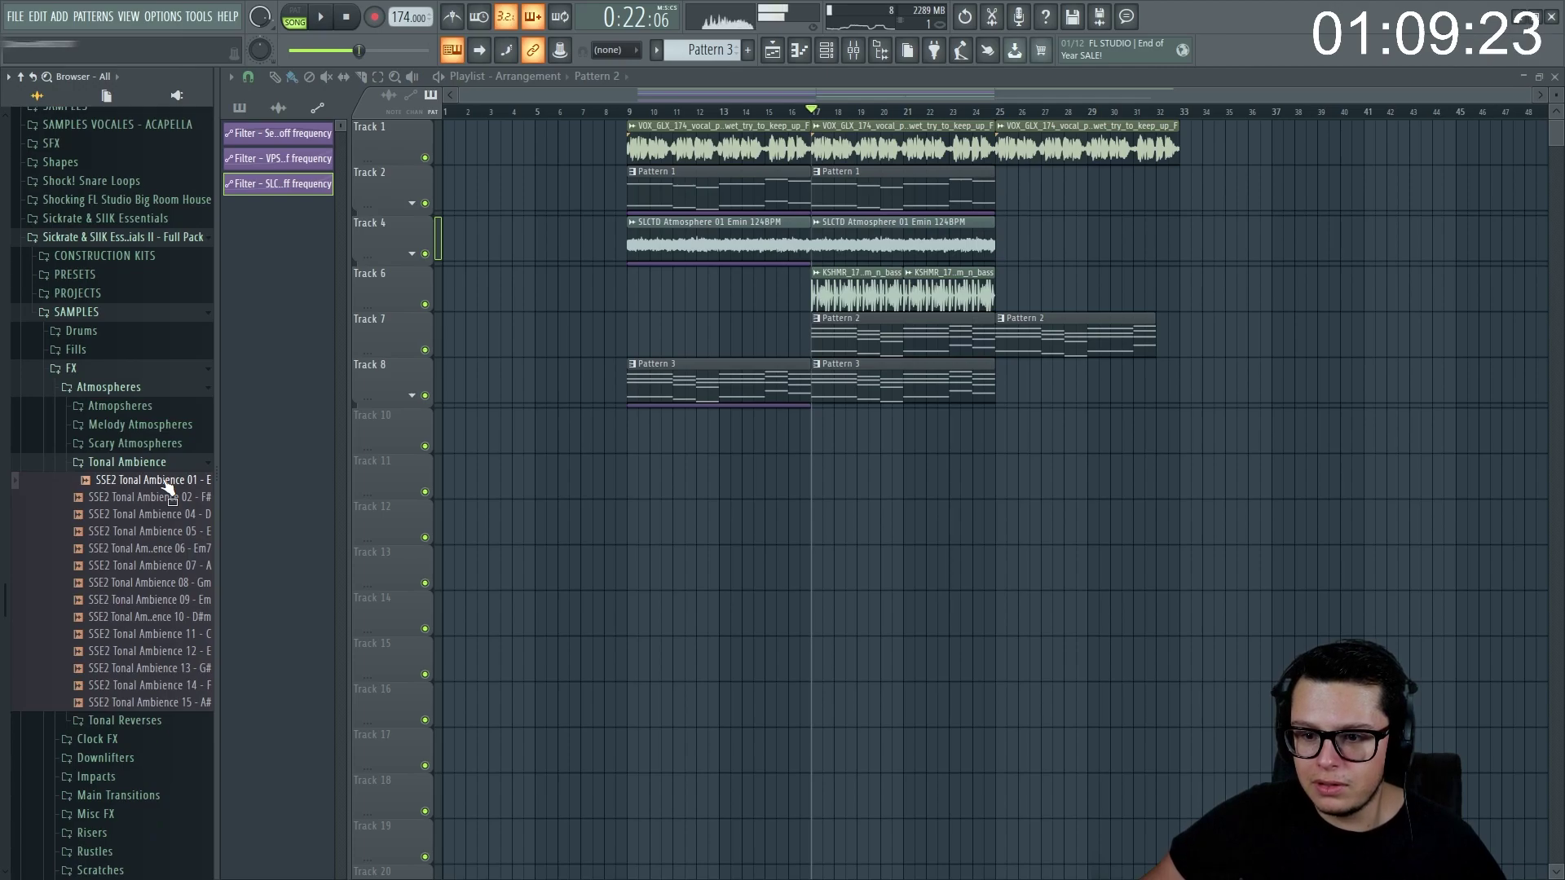
{"action": "left_click_drag", "start_coordinate": [167, 487], "coordinate": [704, 475]}
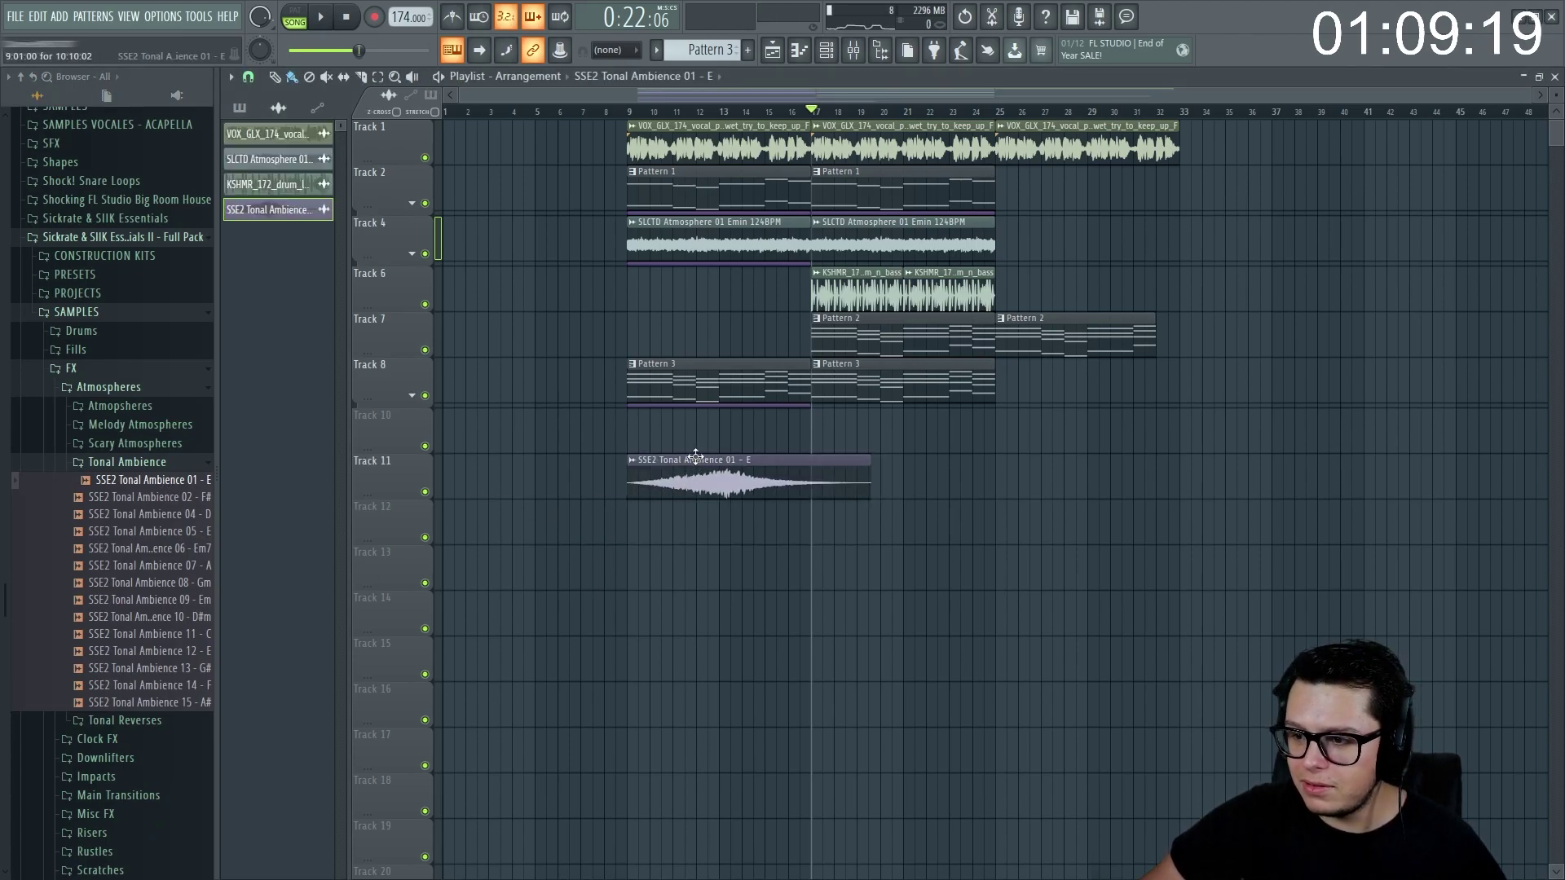
- Play from bar 9 and set the time-stretching mode of the SSE2 Tonal Ambience 01 - E sample to Stretch
{"action": "left_click", "coordinate": [632, 112]}
{"action": "key", "text": "space"}
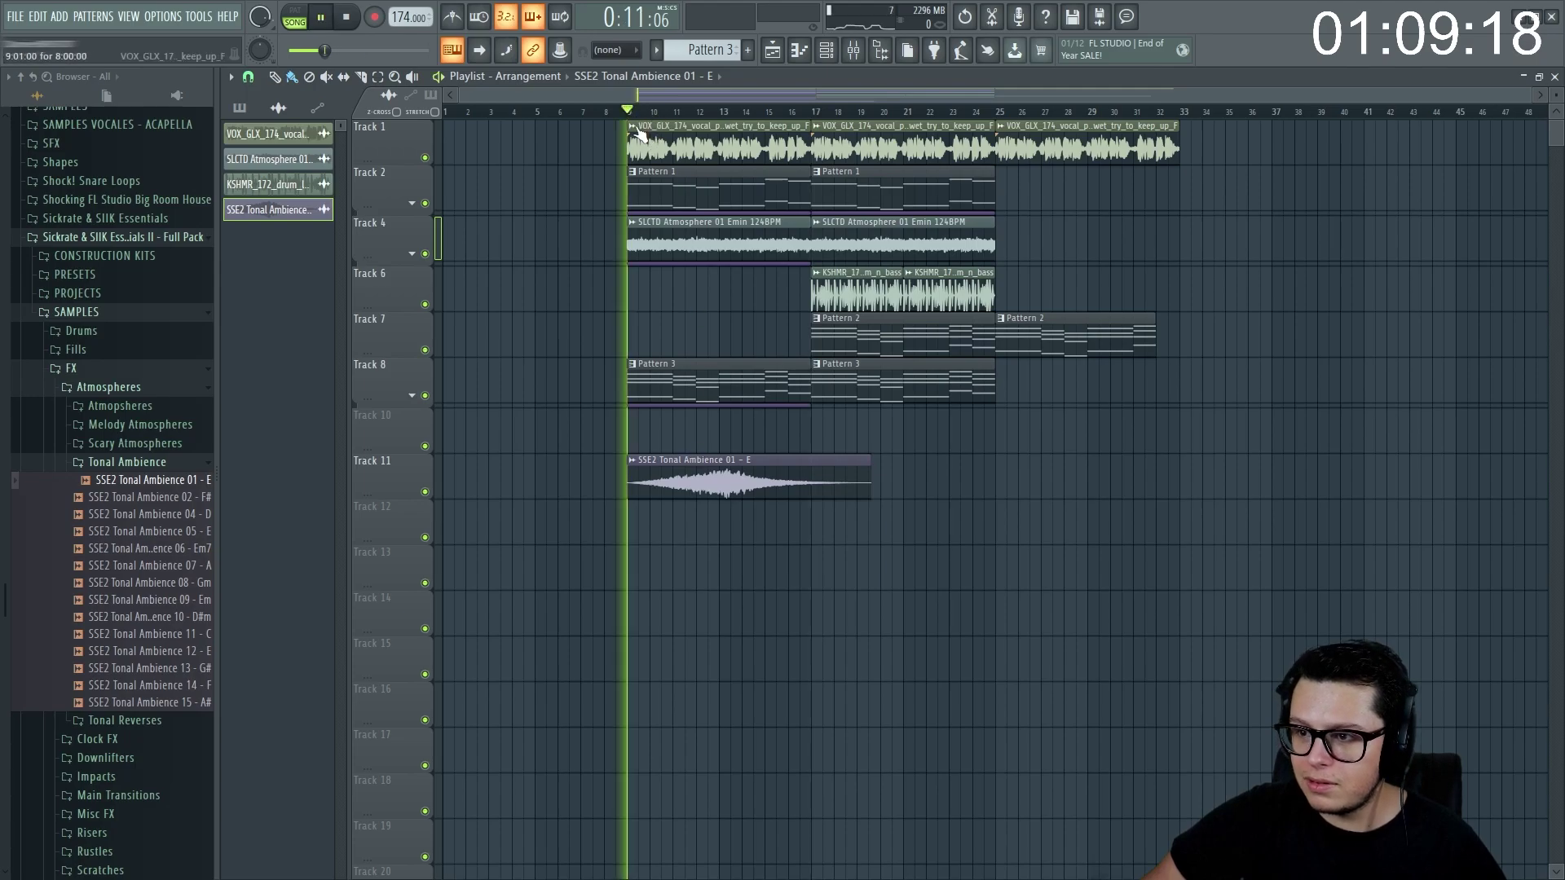
{"action": "double_click", "coordinate": [728, 489]}
{"action": "left_click", "coordinate": [632, 233]}
{"action": "left_click", "coordinate": [633, 272]}
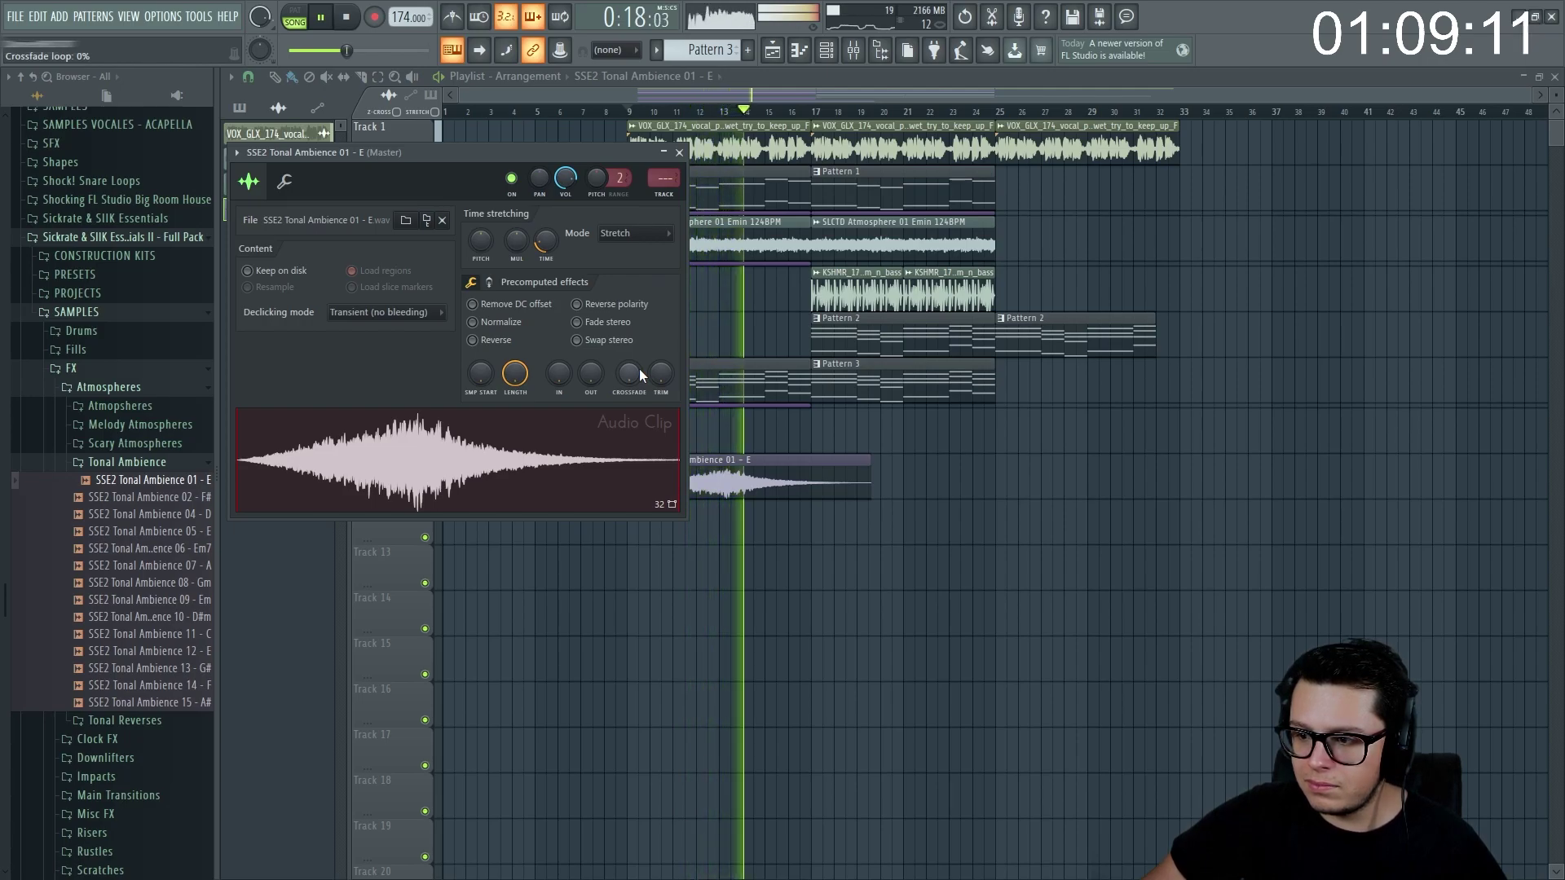
{"action": "left_click", "coordinate": [679, 153]}
- Try the Resample time-stretching mode on the SSE2 Tonal Ambience 01 - E sample, stop playback and close its settings
{"action": "double_click", "coordinate": [702, 477]}
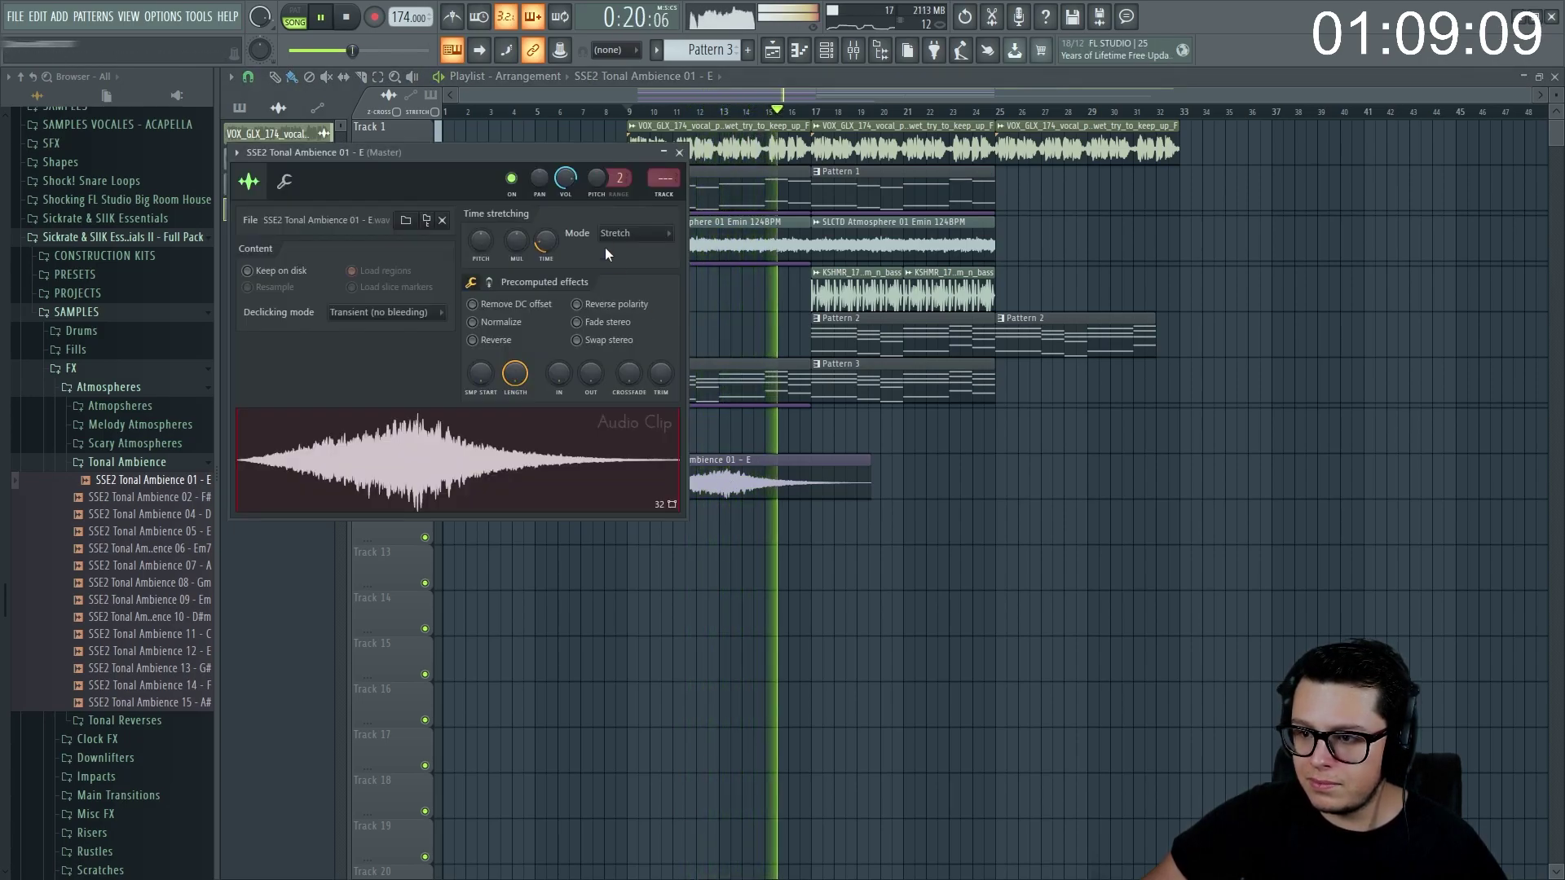
{"action": "left_click", "coordinate": [624, 236]}
{"action": "left_click", "coordinate": [630, 264]}
{"action": "key", "text": "space"}
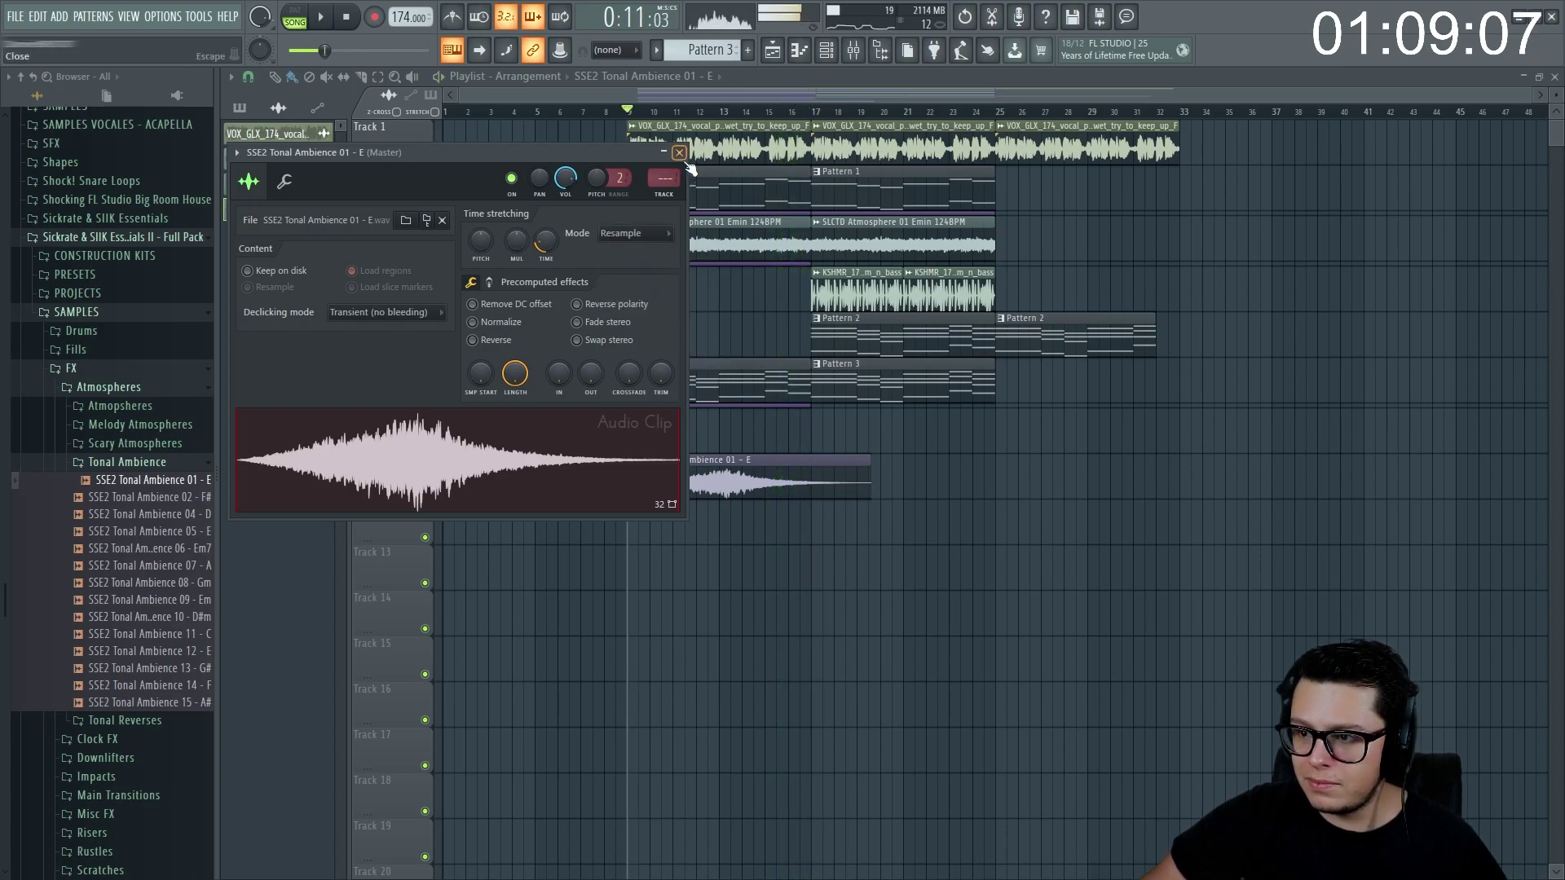
{"action": "left_click", "coordinate": [679, 152]}
- Set the tempo to 128 BPM without restretching the channels, and fit the Tonal Ambience 01 clip's end to bar 17
{"action": "left_click_drag", "start_coordinate": [391, 18], "coordinate": [391, 75]}
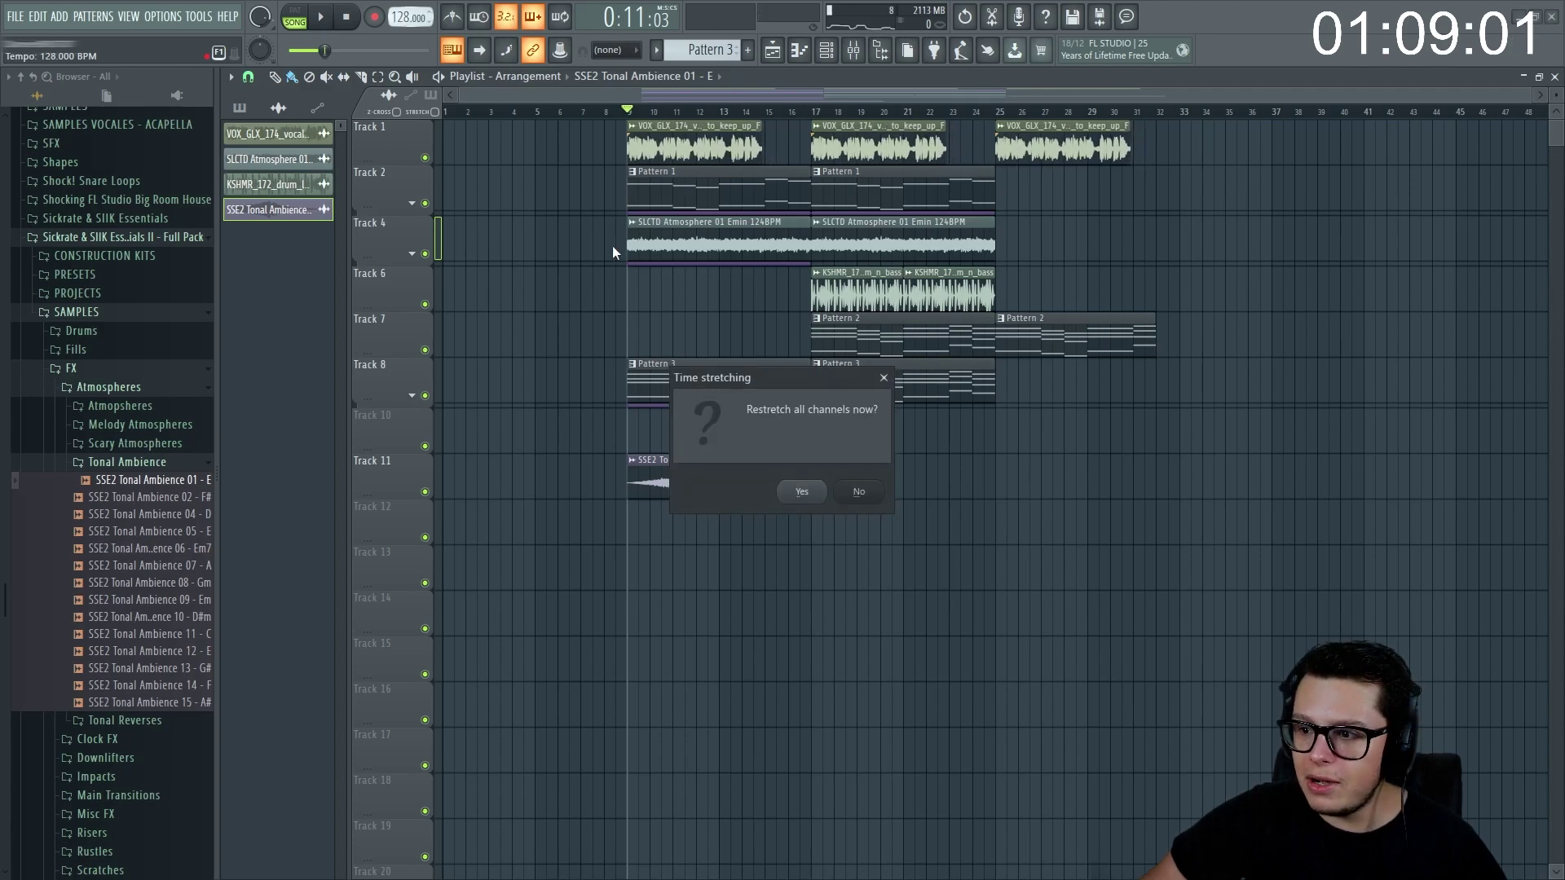
{"action": "left_click", "coordinate": [859, 492]}
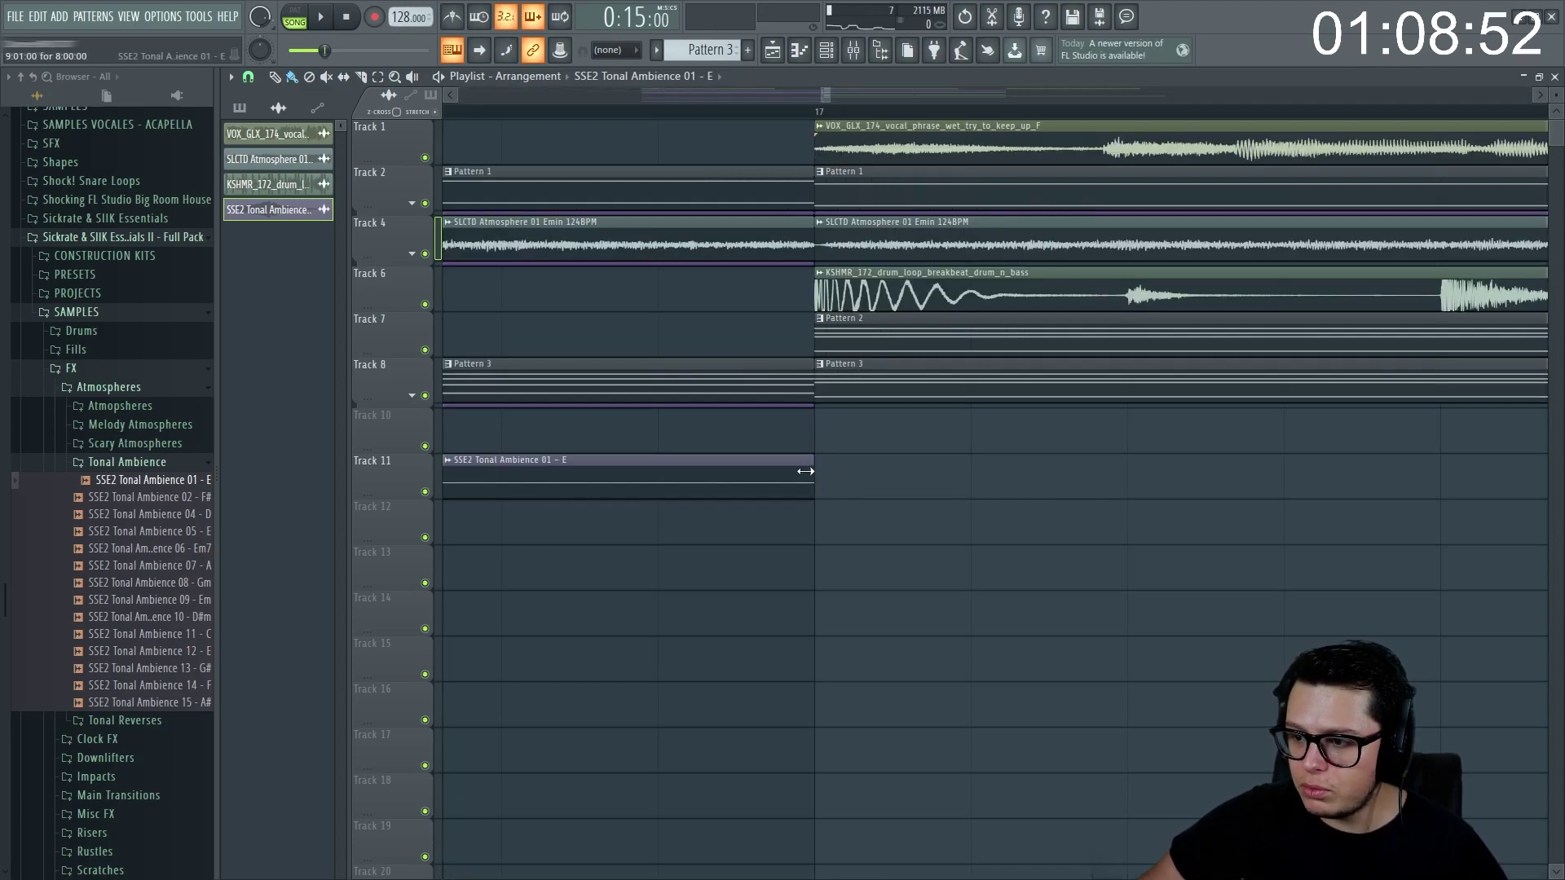
{"action": "scroll", "coordinate": [806, 471], "scroll_direction": "down", "scroll_amount": 3}
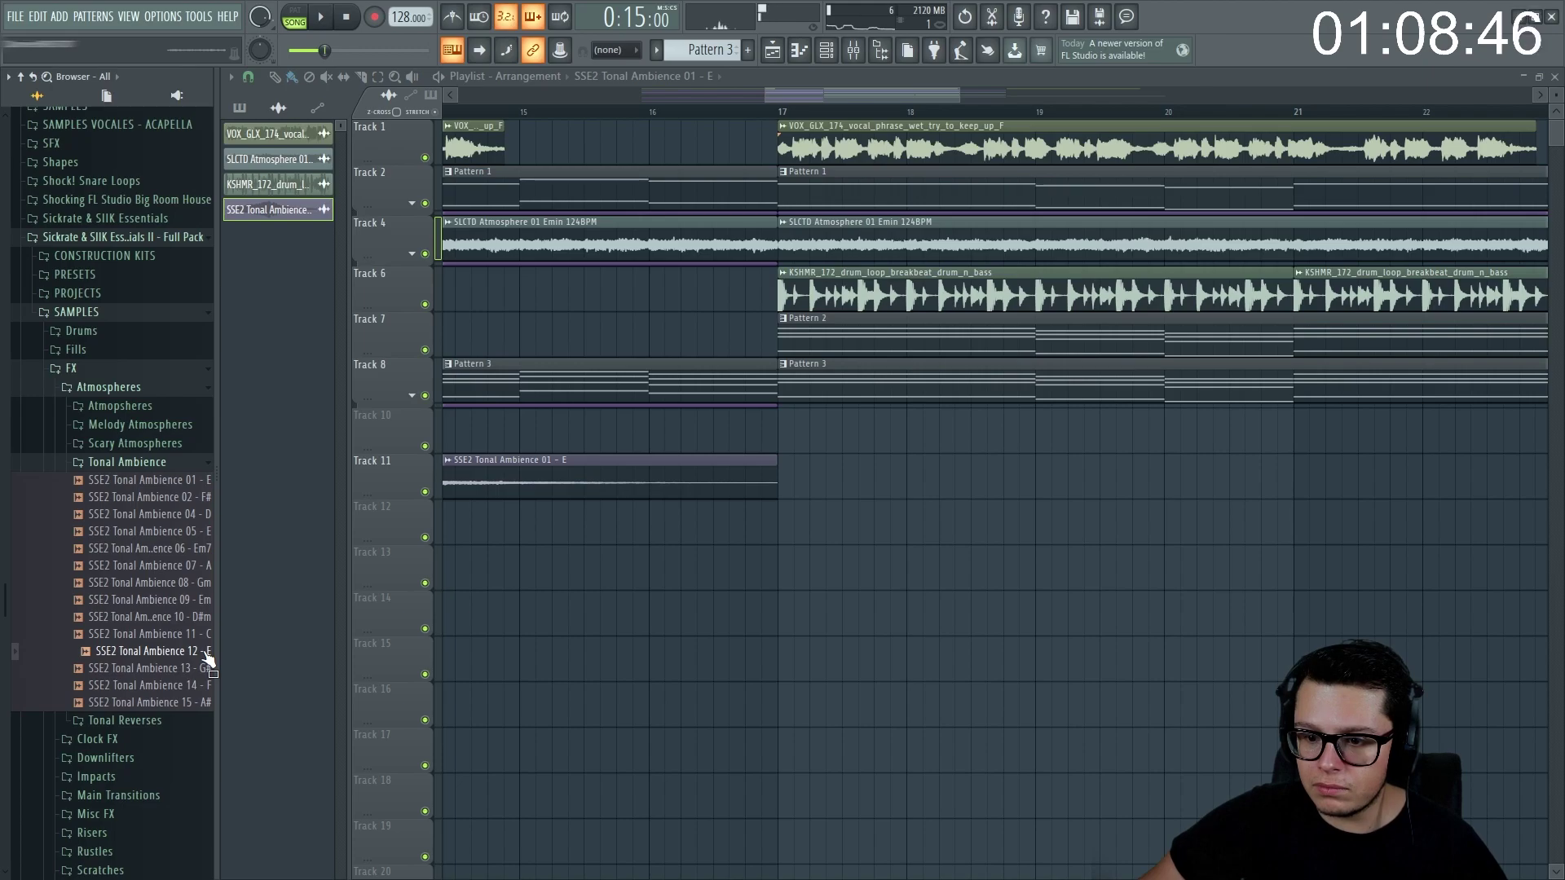
- Place SSE2 Tonal Ambience 12 - E on Track 14 and stretch the clip's end to bar 17
{"action": "left_click_drag", "start_coordinate": [430, 648], "coordinate": [674, 607]}
{"action": "scroll", "coordinate": [681, 622], "scroll_direction": "down", "scroll_amount": 3}
{"action": "scroll", "coordinate": [897, 651], "scroll_direction": "up", "scroll_amount": 5}
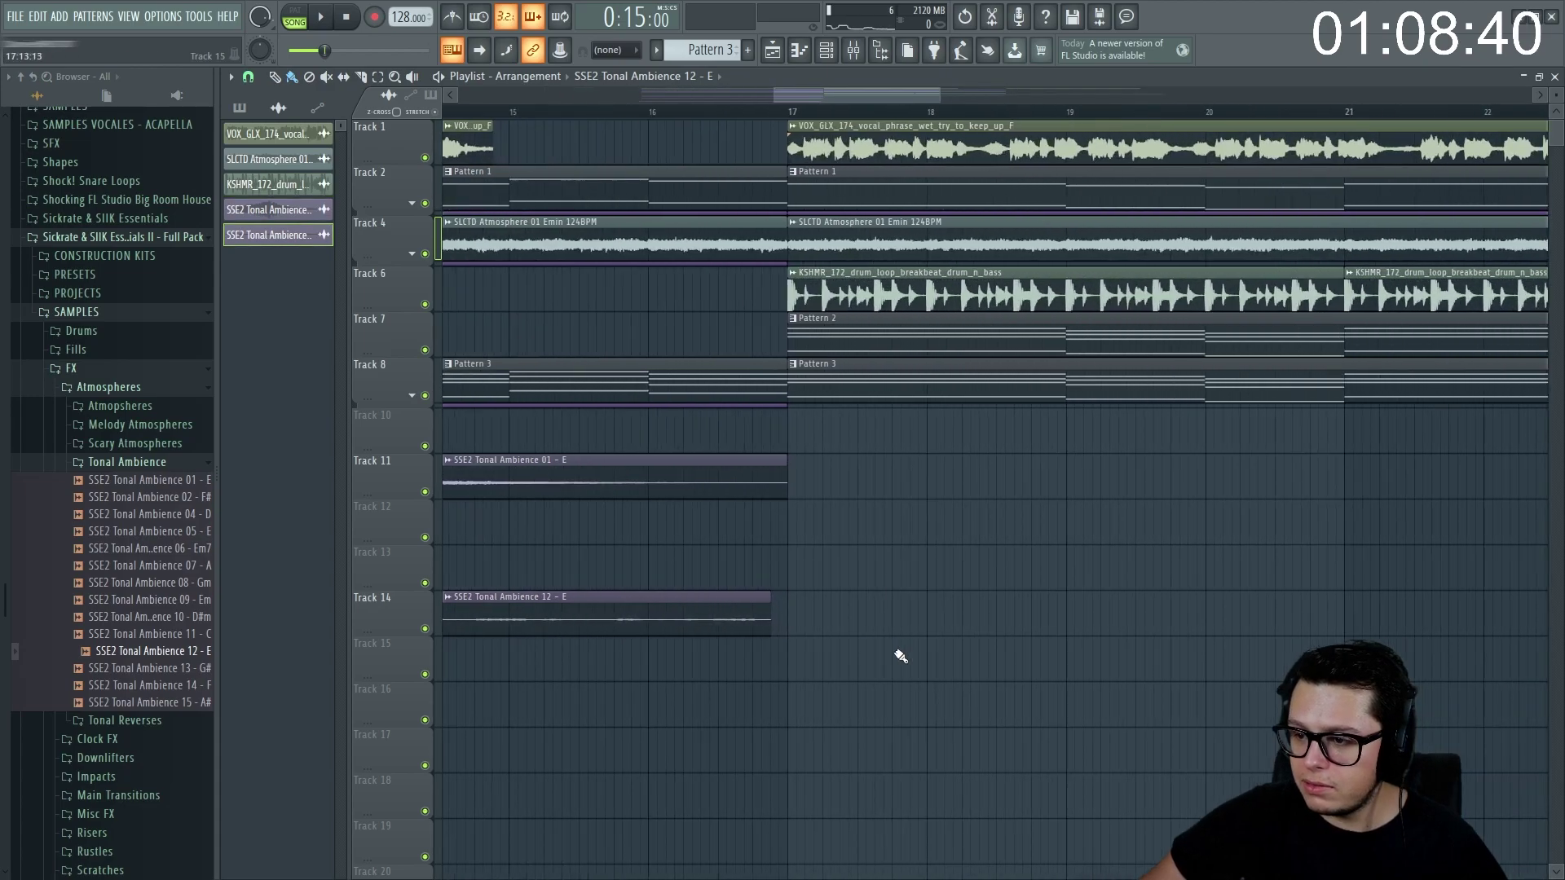
{"action": "scroll", "coordinate": [900, 656], "scroll_direction": "up", "scroll_amount": 4}
{"action": "left_click_drag", "start_coordinate": [741, 607], "coordinate": [748, 608]}
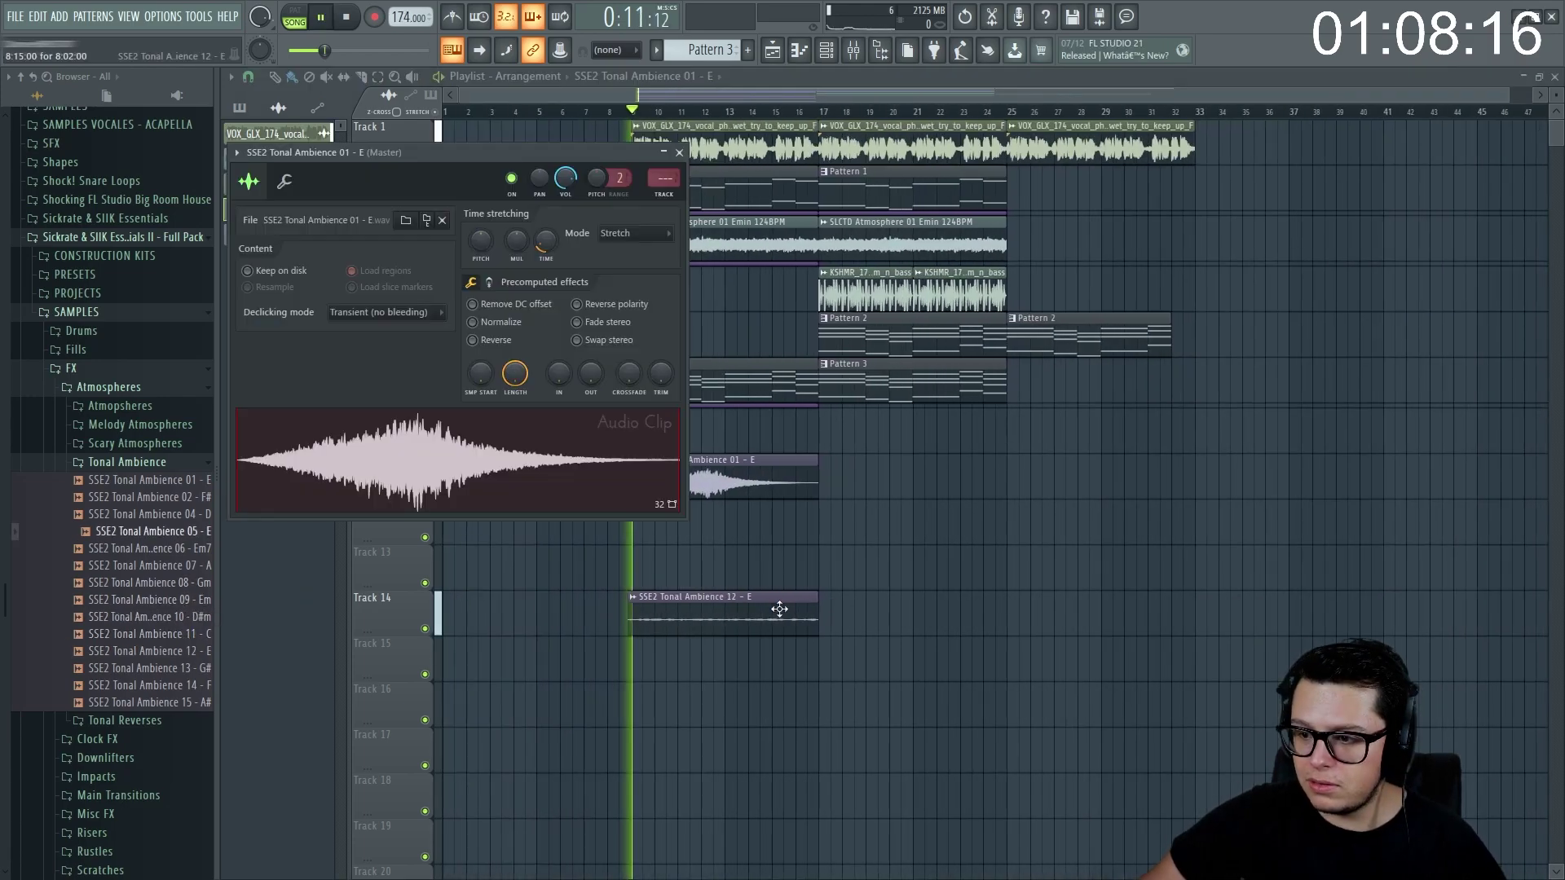
- Copy the Tonal Ambience 12 clip to bar 17 on Track 14 and move the Tonal Ambience 01 clip so its peak falls on bar 17
{"action": "left_click_drag", "start_coordinate": [722, 611], "coordinate": [883, 629]}
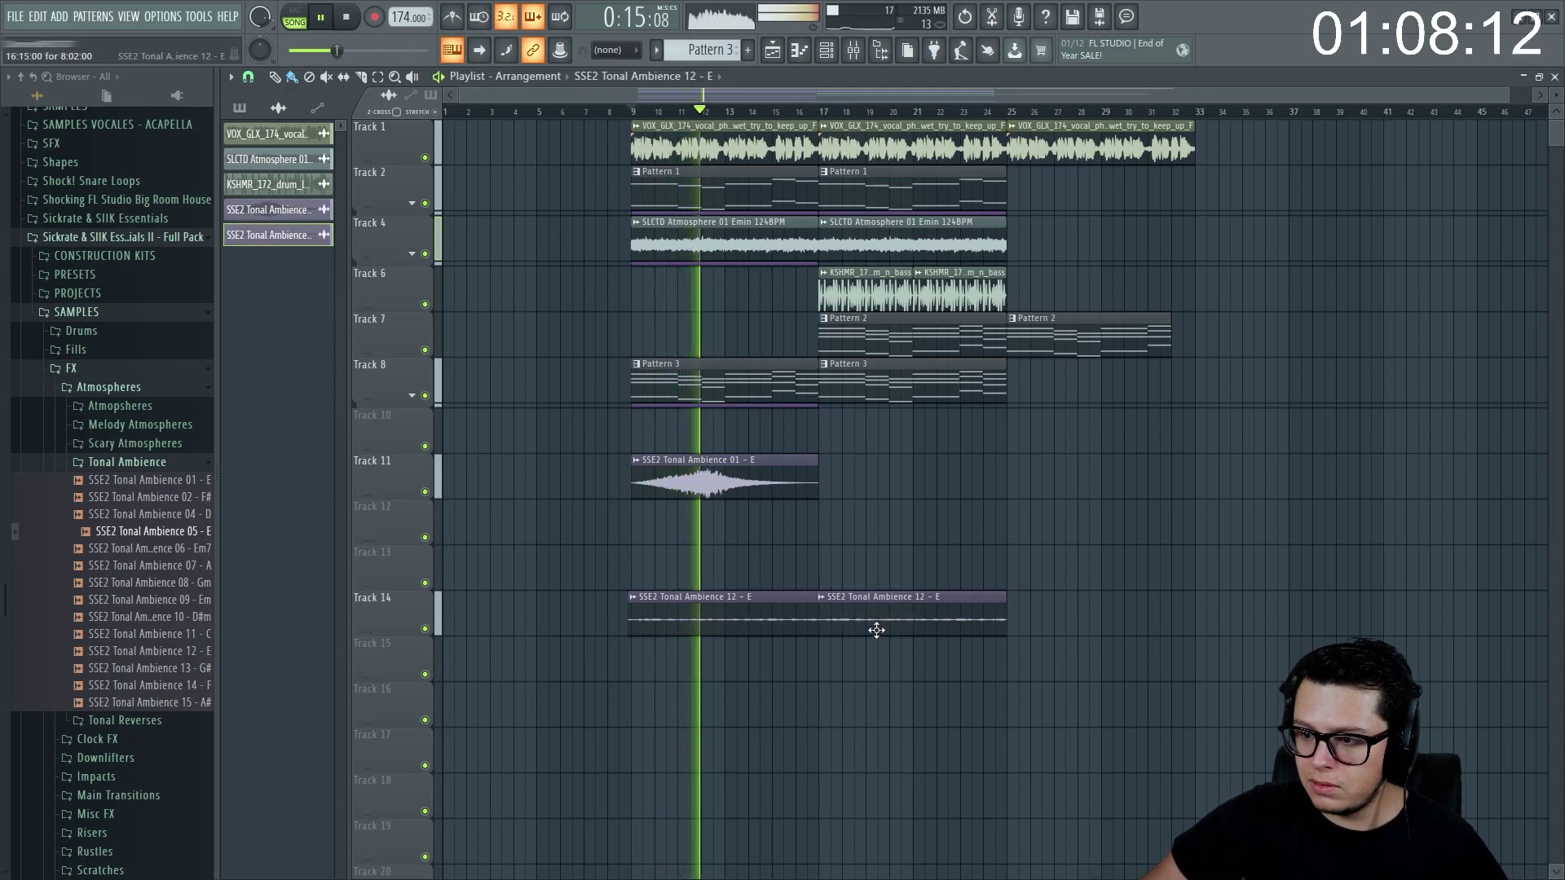
{"action": "left_click_drag", "start_coordinate": [745, 471], "coordinate": [851, 473]}
{"action": "scroll", "coordinate": [848, 489], "scroll_direction": "up", "scroll_amount": 5}
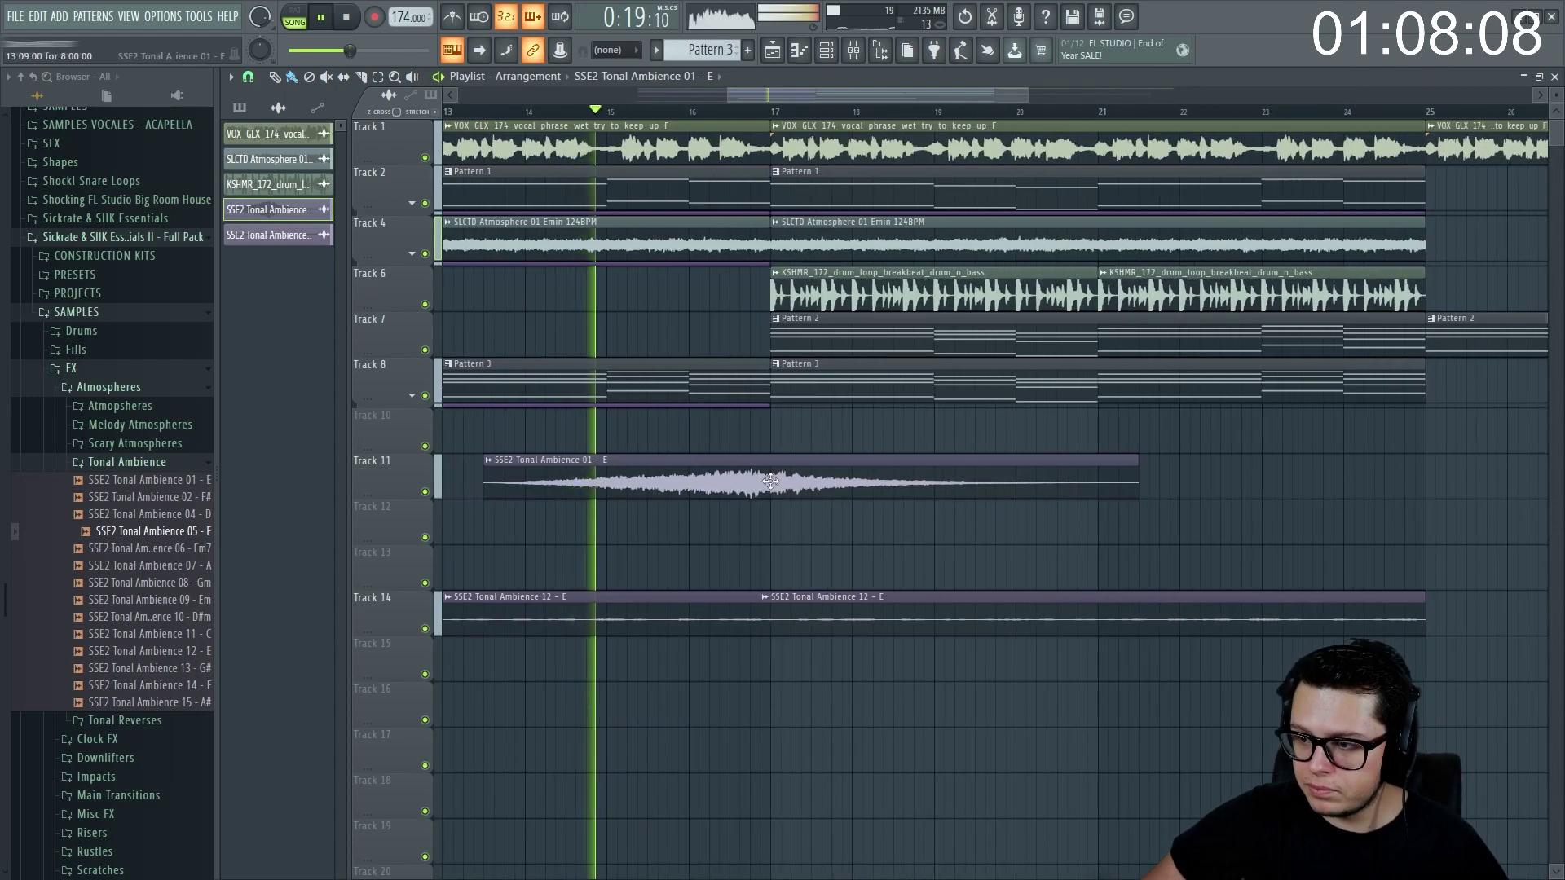
{"action": "scroll", "coordinate": [788, 479], "scroll_direction": "down", "scroll_amount": 5}
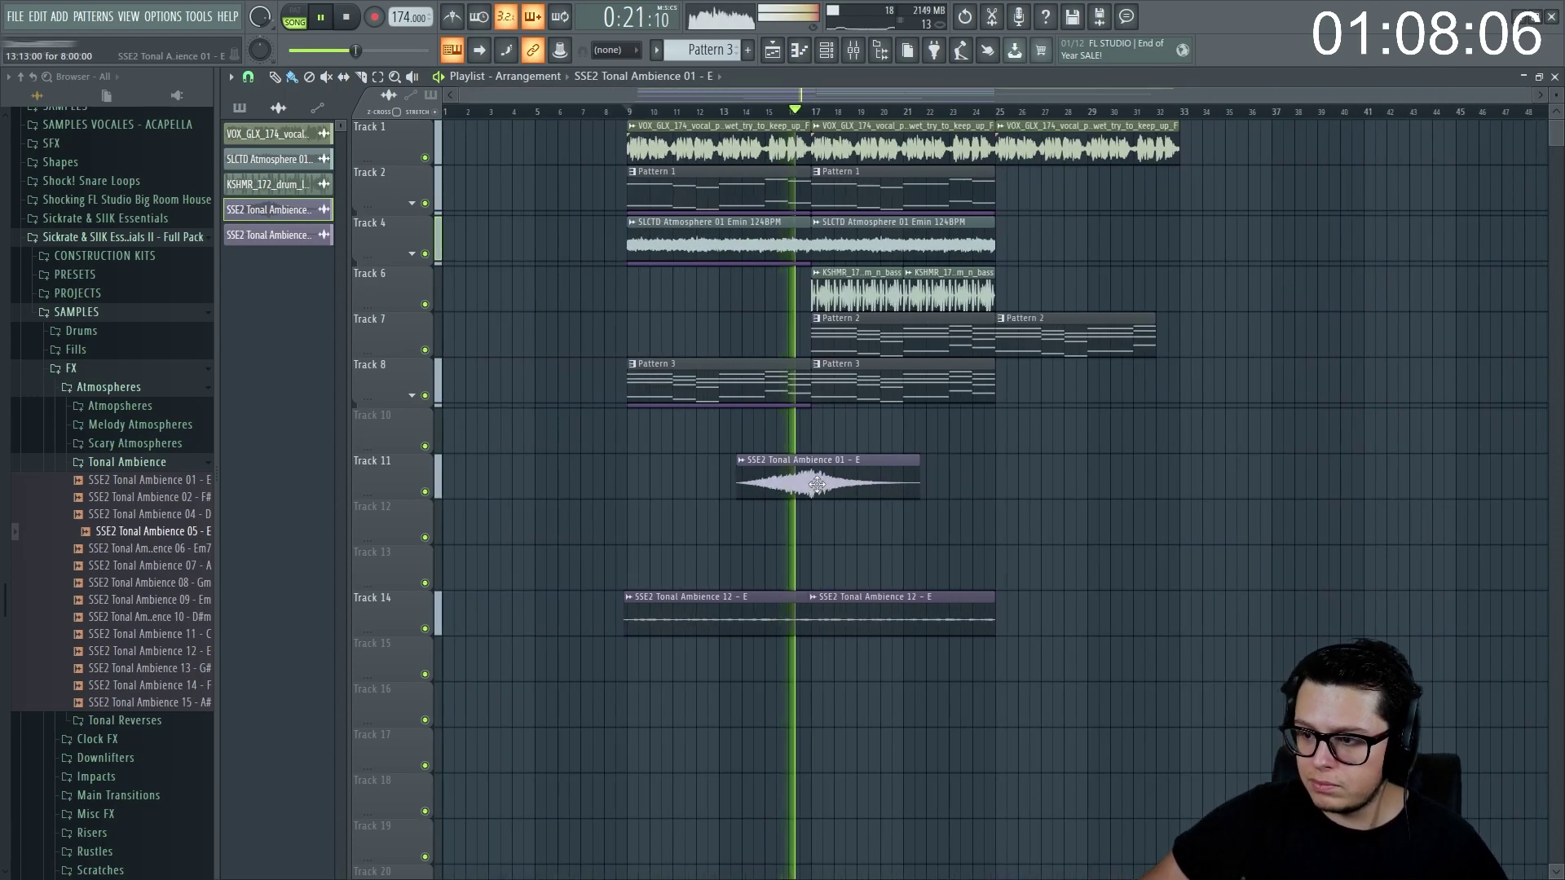
{"action": "double_click", "coordinate": [788, 479]}
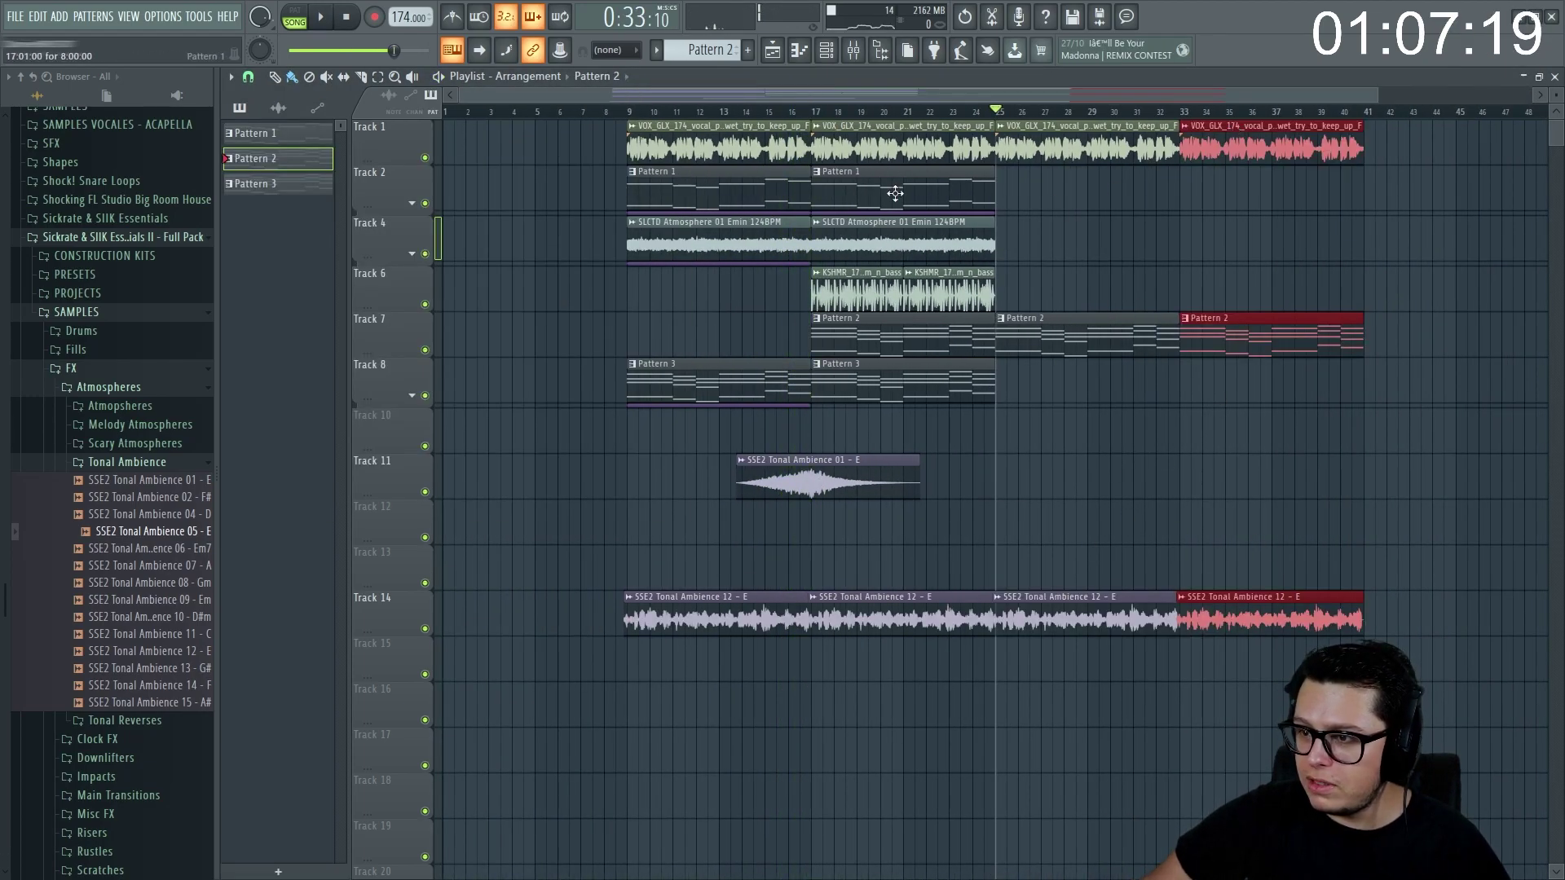
- Try the arrangement without the vocal clip at bar 9, and place a copy of the clip back at bar 9 on Track 1
{"action": "right_click", "coordinate": [657, 138]}
{"action": "left_click", "coordinate": [634, 112]}
{"action": "key", "text": "space"}
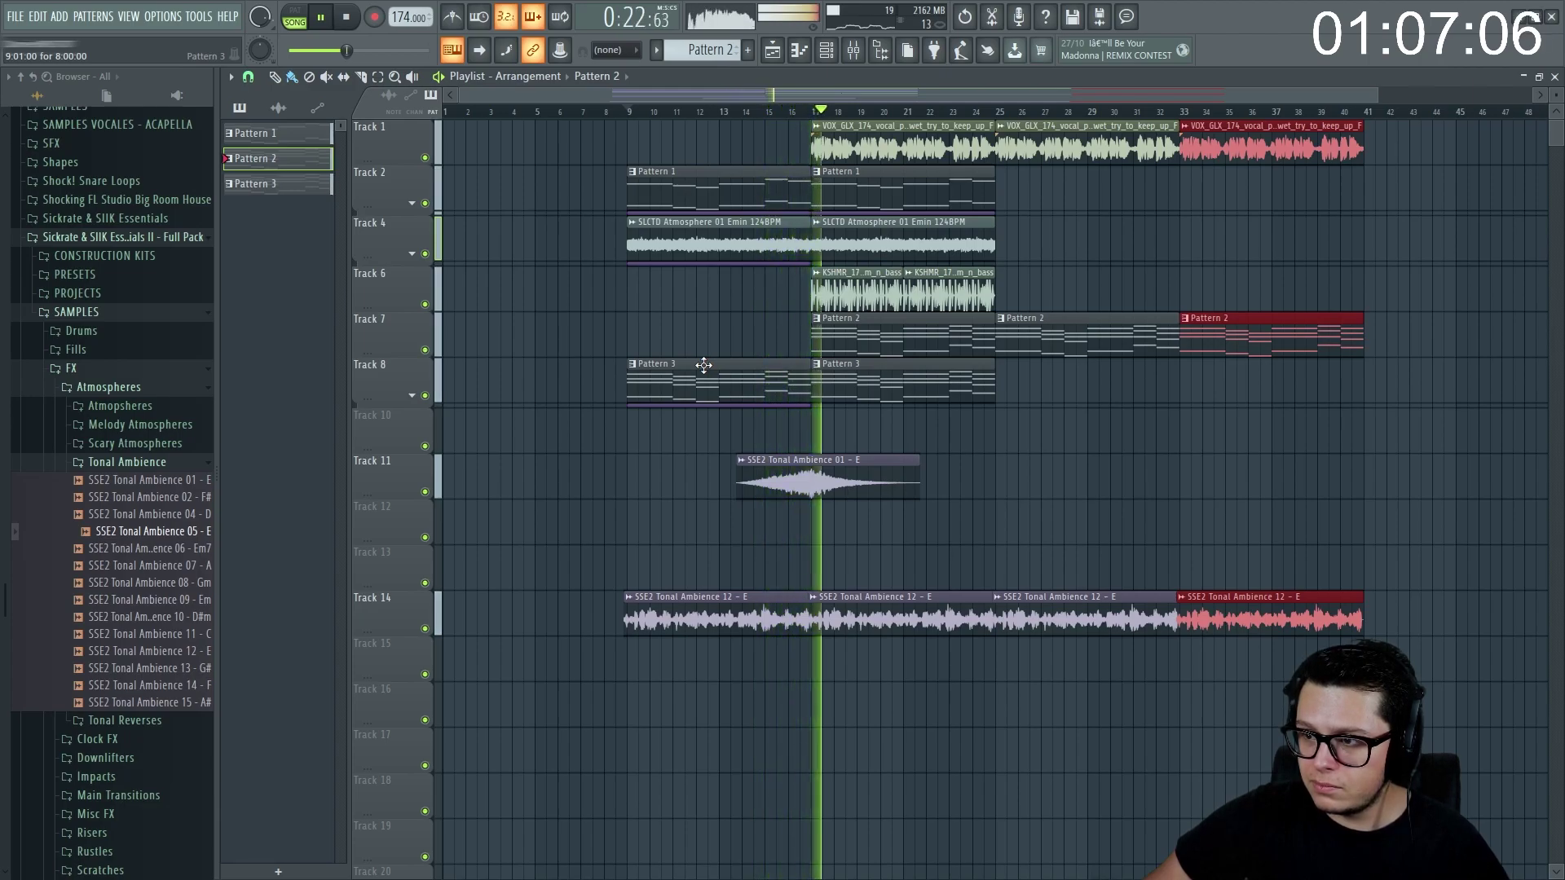
{"action": "scroll", "coordinate": [815, 456], "scroll_direction": "down", "scroll_amount": 1}
{"action": "scroll", "coordinate": [916, 499], "scroll_direction": "up", "scroll_amount": 1}
{"action": "scroll", "coordinate": [900, 468], "scroll_direction": "down", "scroll_amount": 1}
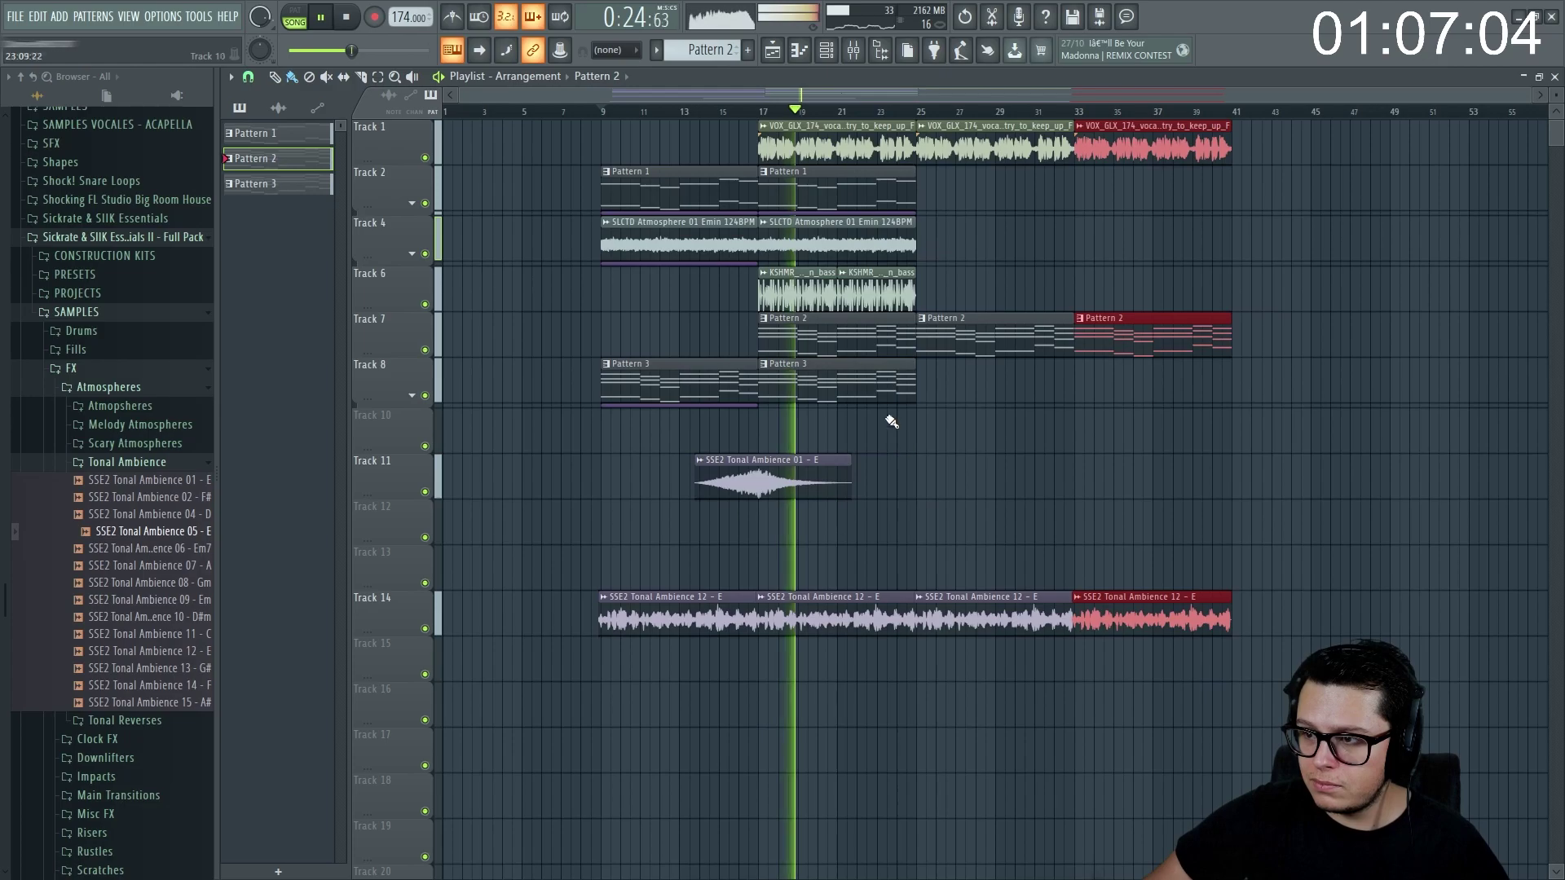
{"action": "left_click_drag", "start_coordinate": [804, 149], "coordinate": [646, 149]}
{"action": "key", "text": "space"}
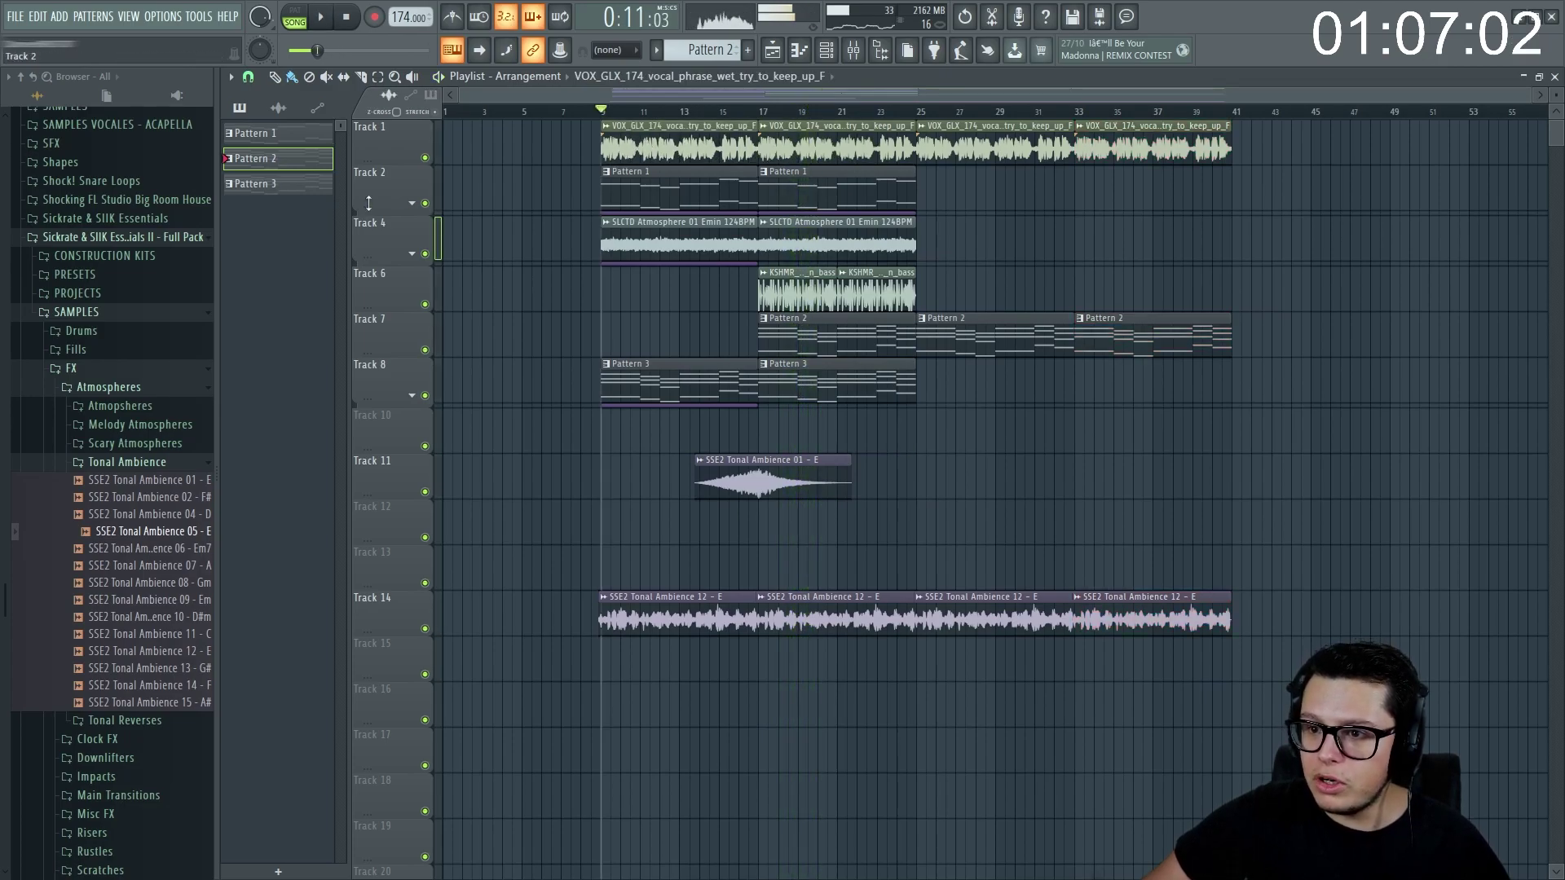
- Insert a new track directly below the vocal track and group it with the track above
{"action": "right_click", "coordinate": [379, 170]}
{"action": "left_click", "coordinate": [412, 497]}
{"action": "right_click", "coordinate": [427, 168]}
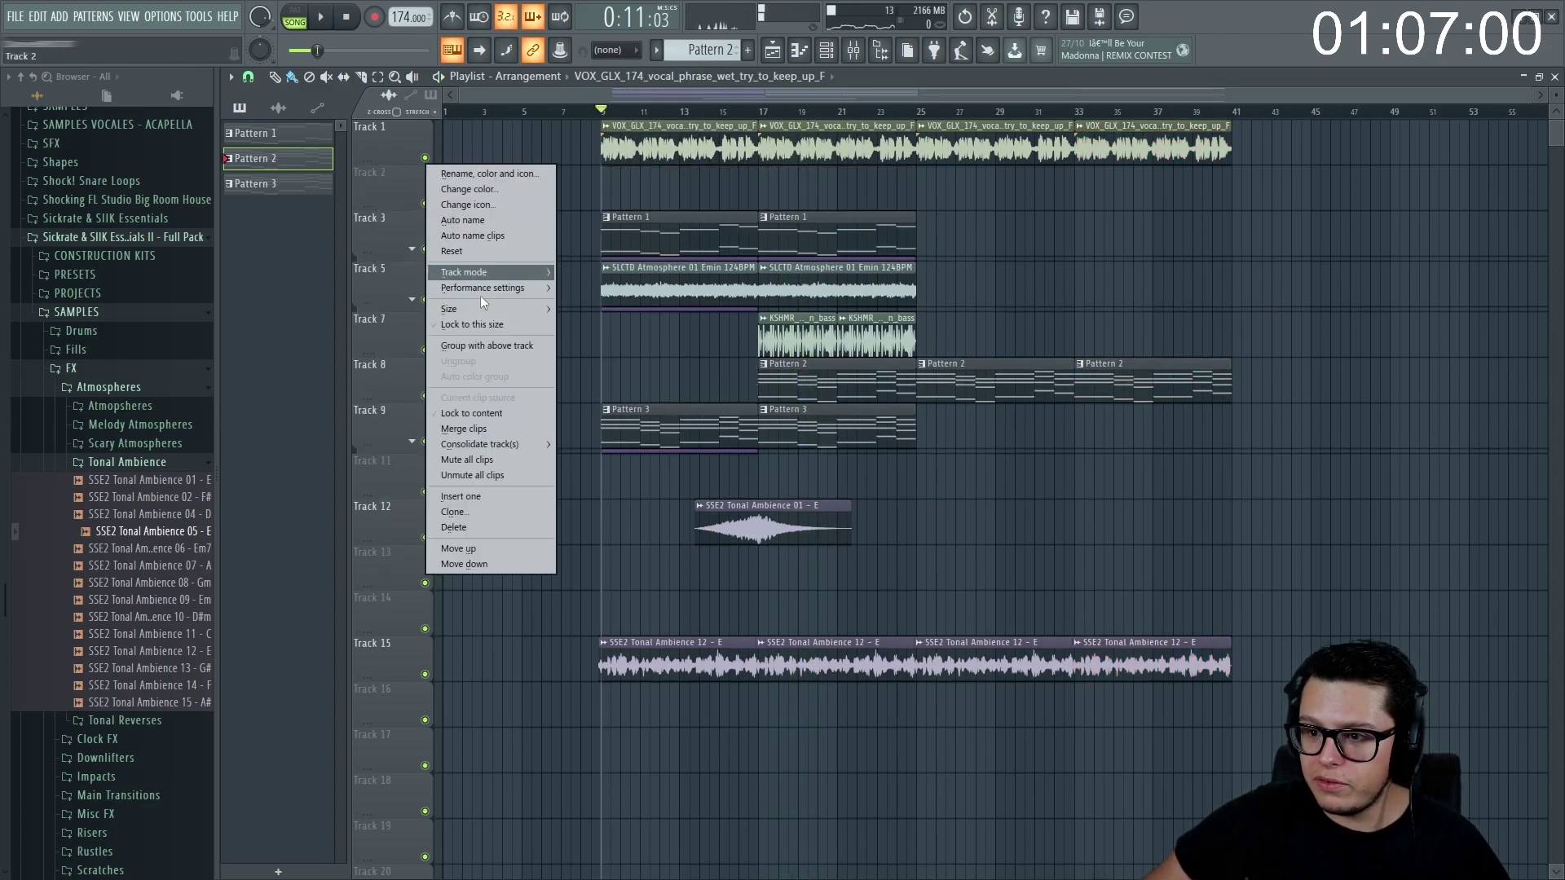
{"action": "left_click", "coordinate": [495, 346]}
- Create an automation clip for the cutoff frequency of Fruity Filter on the vocal's mixer track
{"action": "left_click", "coordinate": [854, 50]}
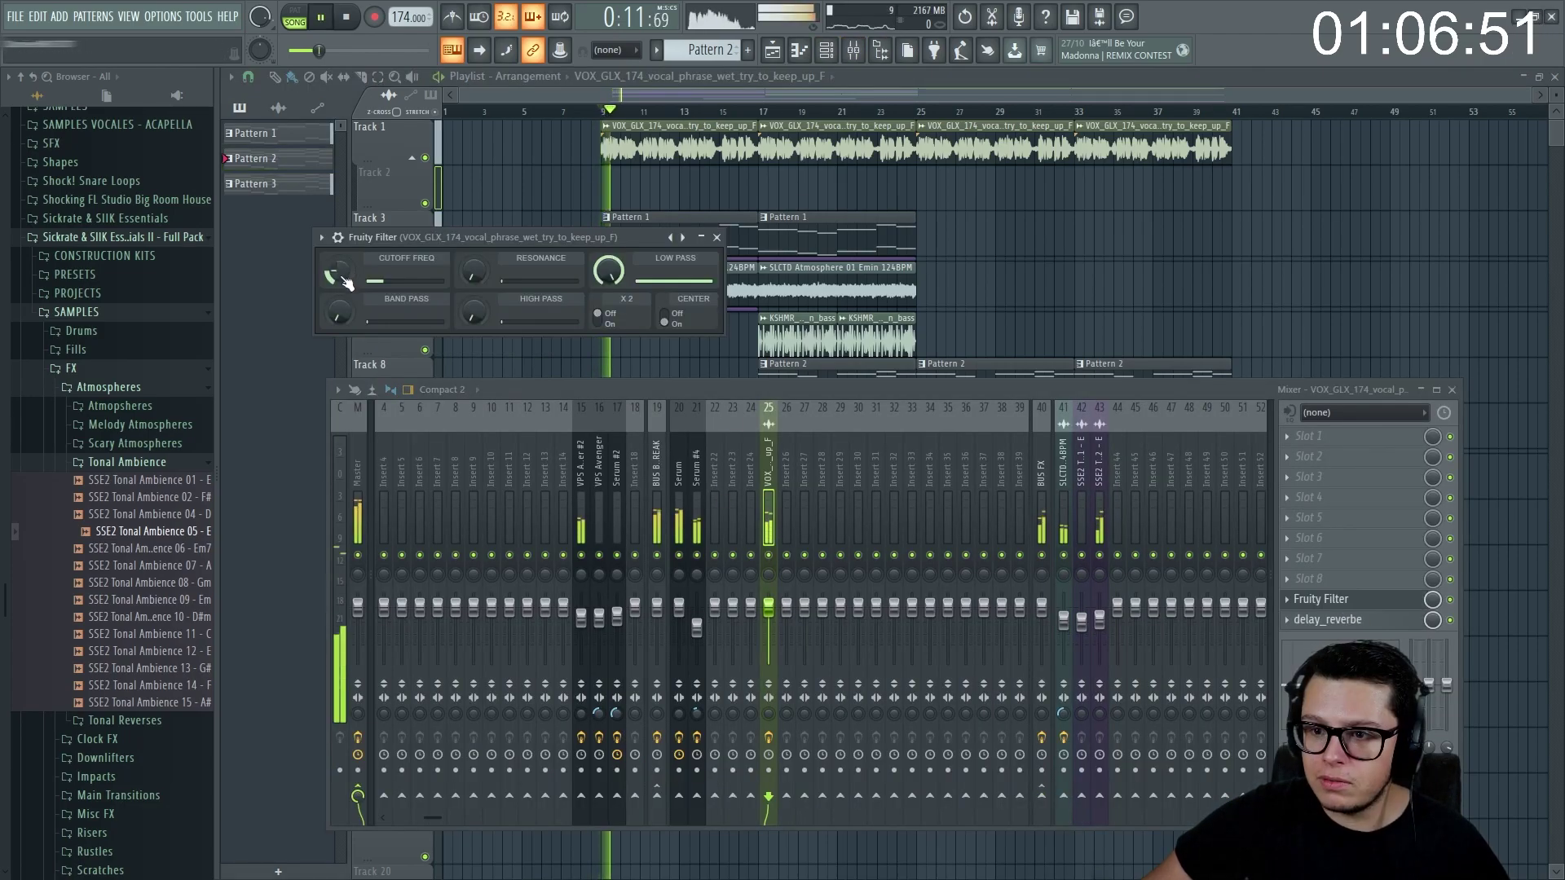
{"action": "right_click", "coordinate": [337, 276]}
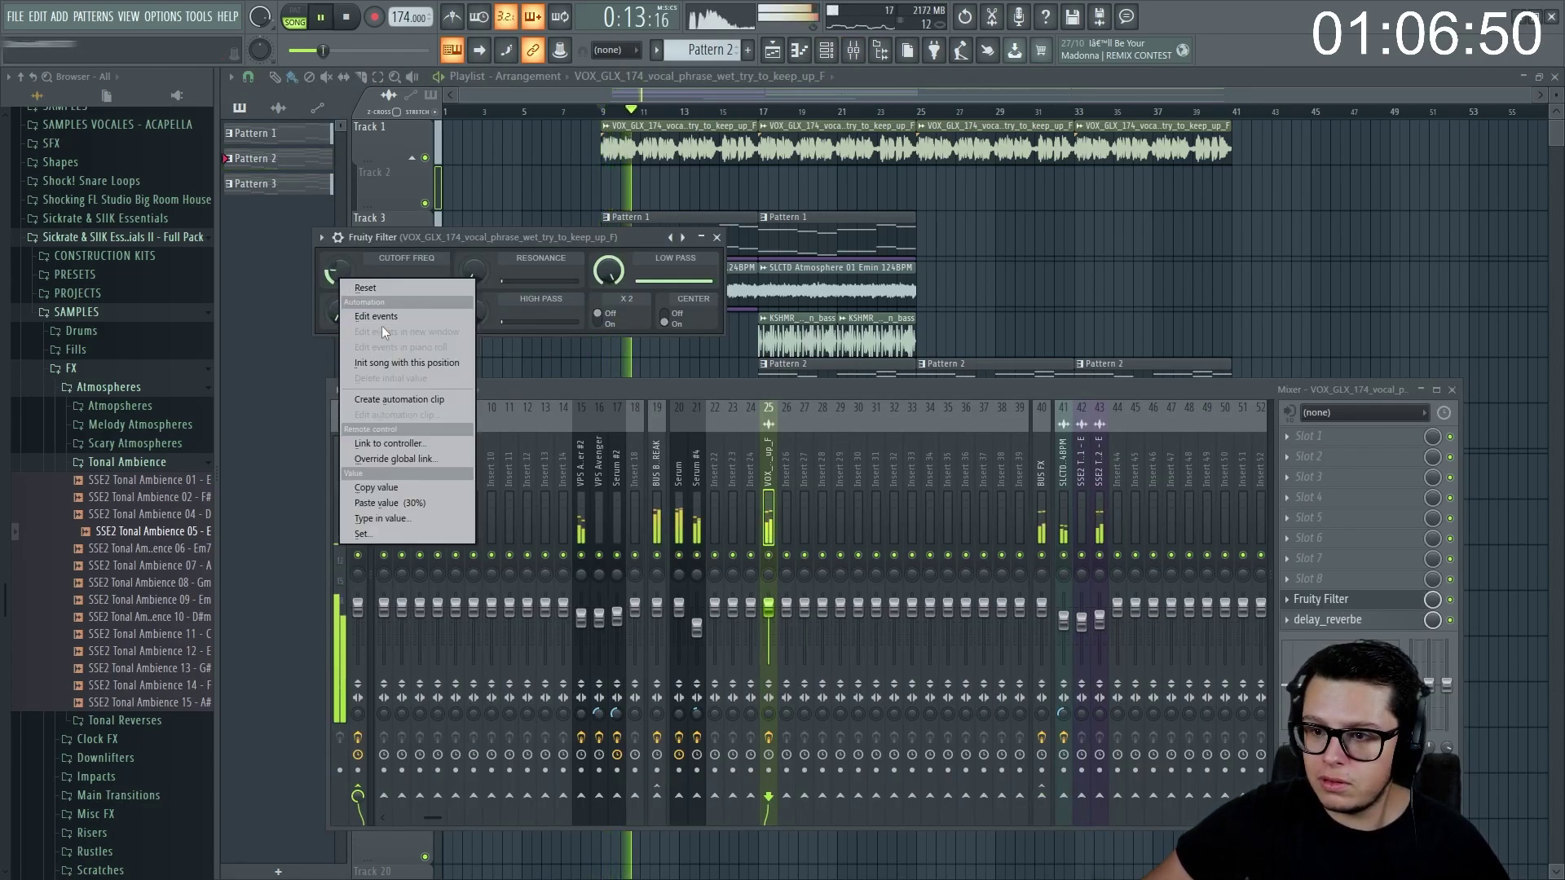
{"action": "left_click", "coordinate": [404, 399]}
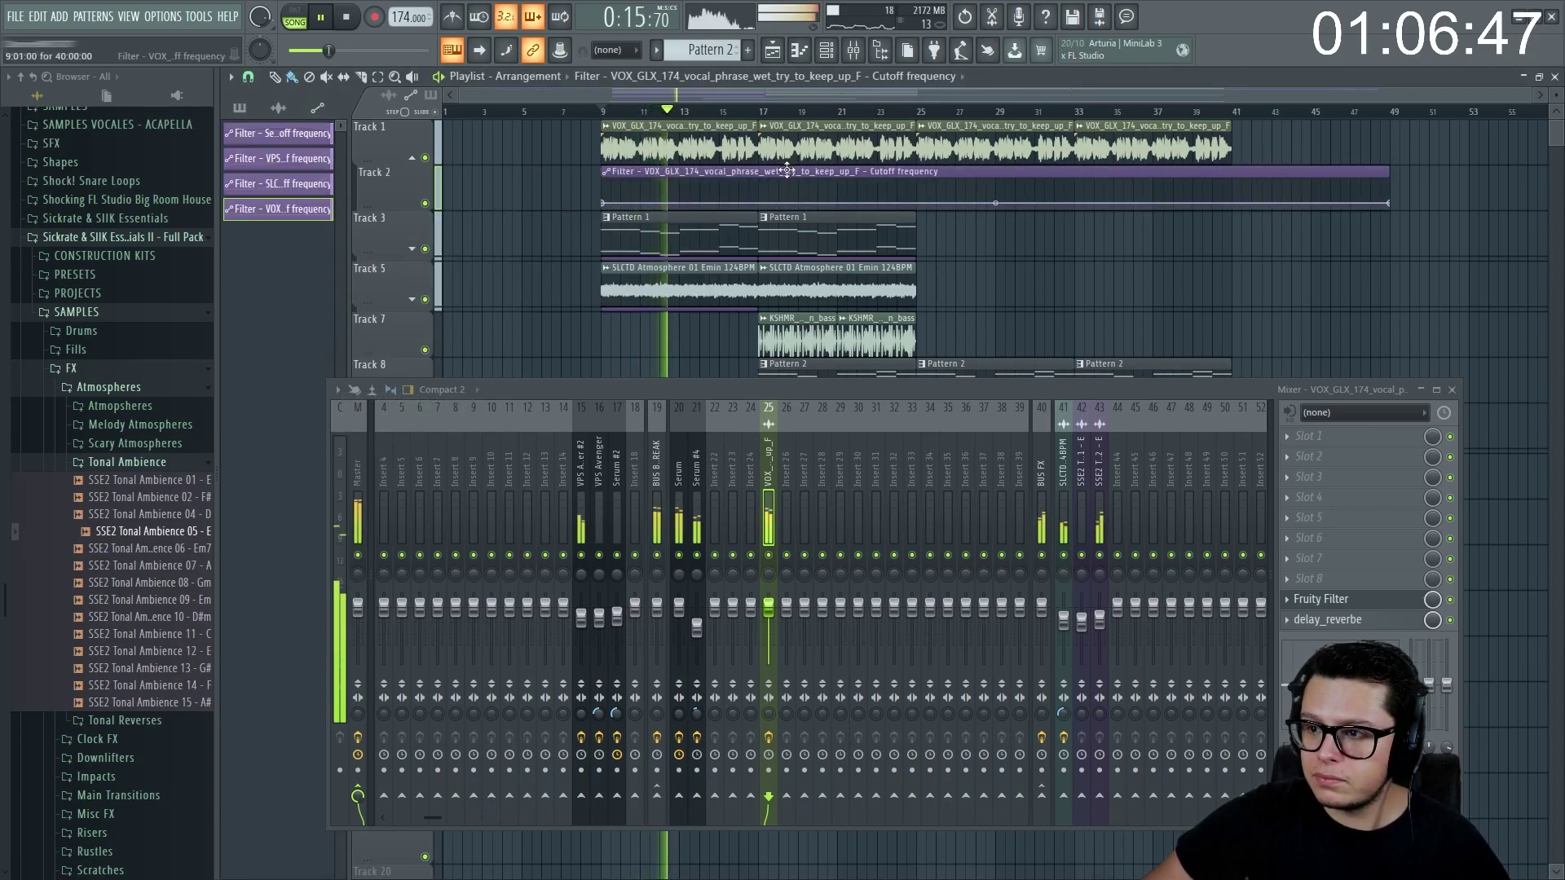
- Shape the vocal cutoff automation into a curved rise to 100% at bar 17 and end the clip at bar 25
{"action": "right_click", "coordinate": [760, 191]}
{"action": "left_click_drag", "start_coordinate": [761, 191], "coordinate": [762, 179]}
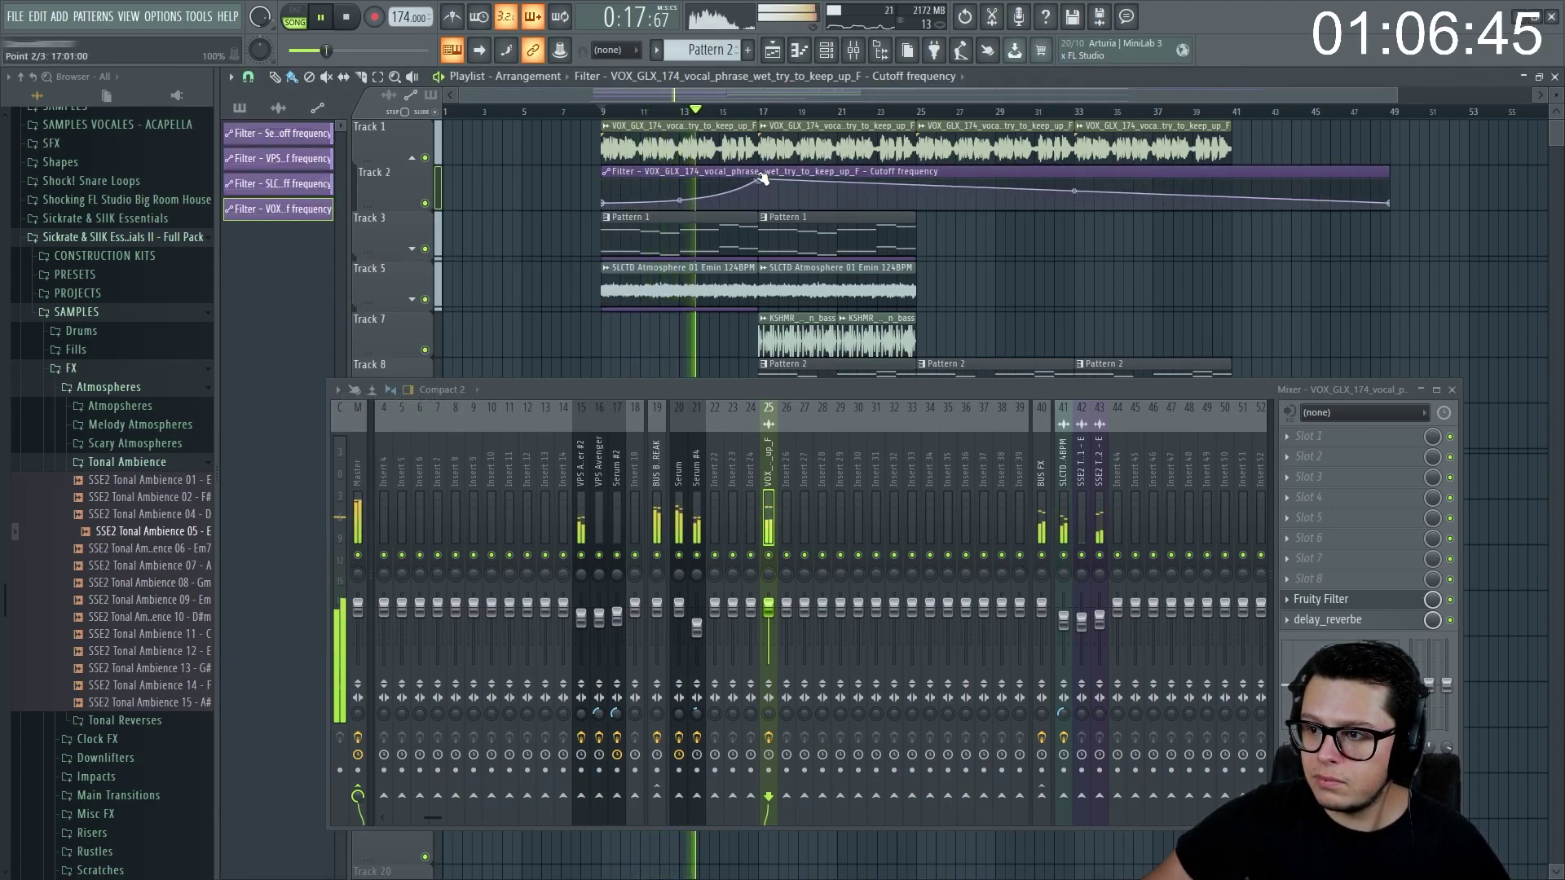
{"action": "left_click_drag", "start_coordinate": [1390, 207], "coordinate": [976, 110]}
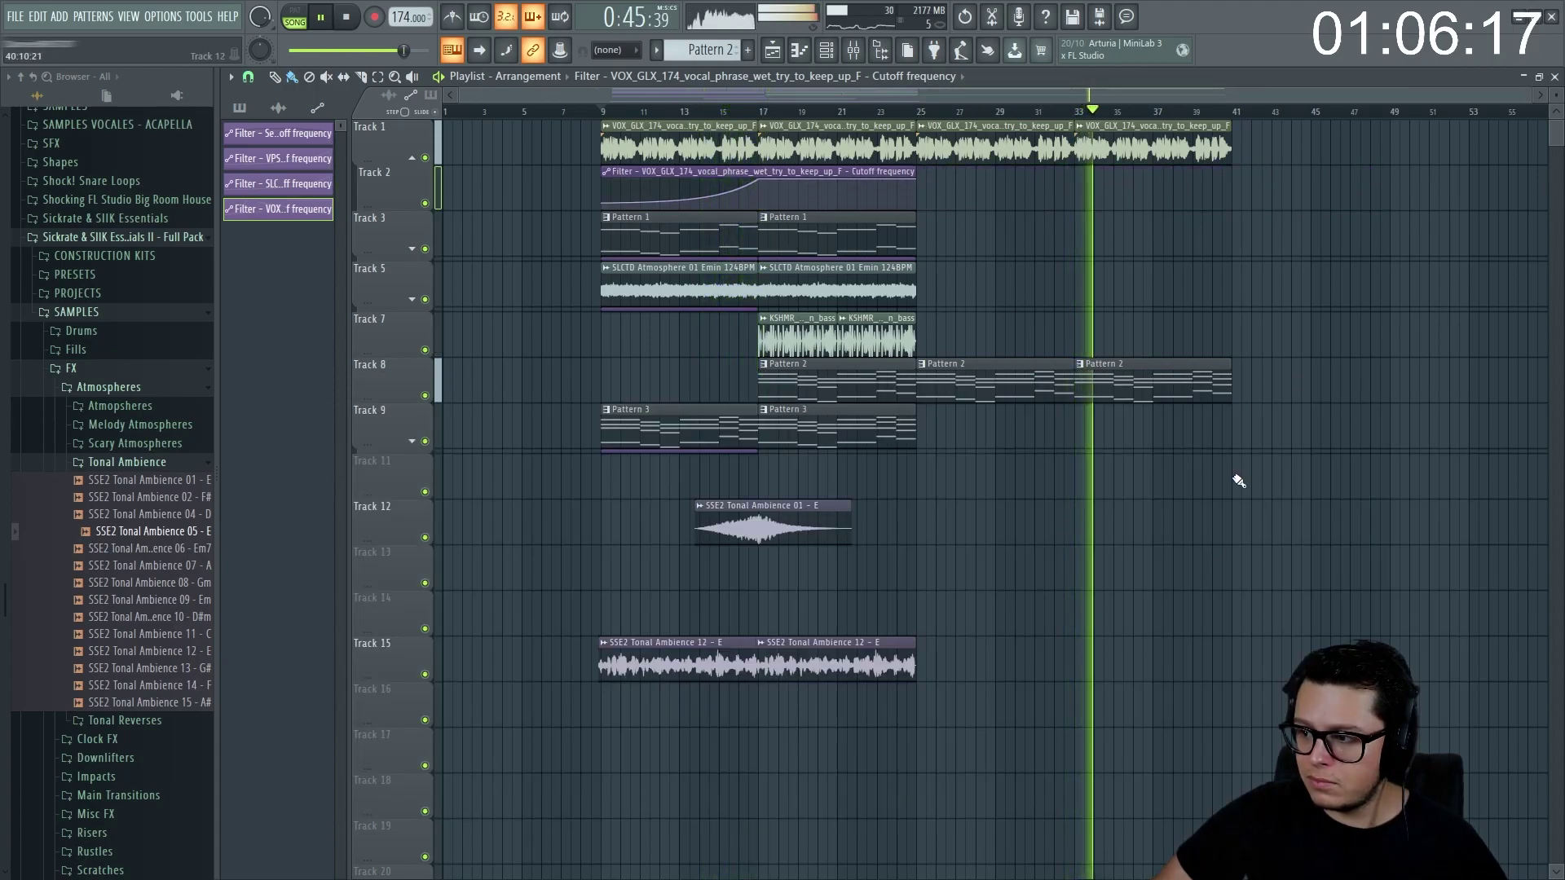
{"action": "key", "text": "space"}
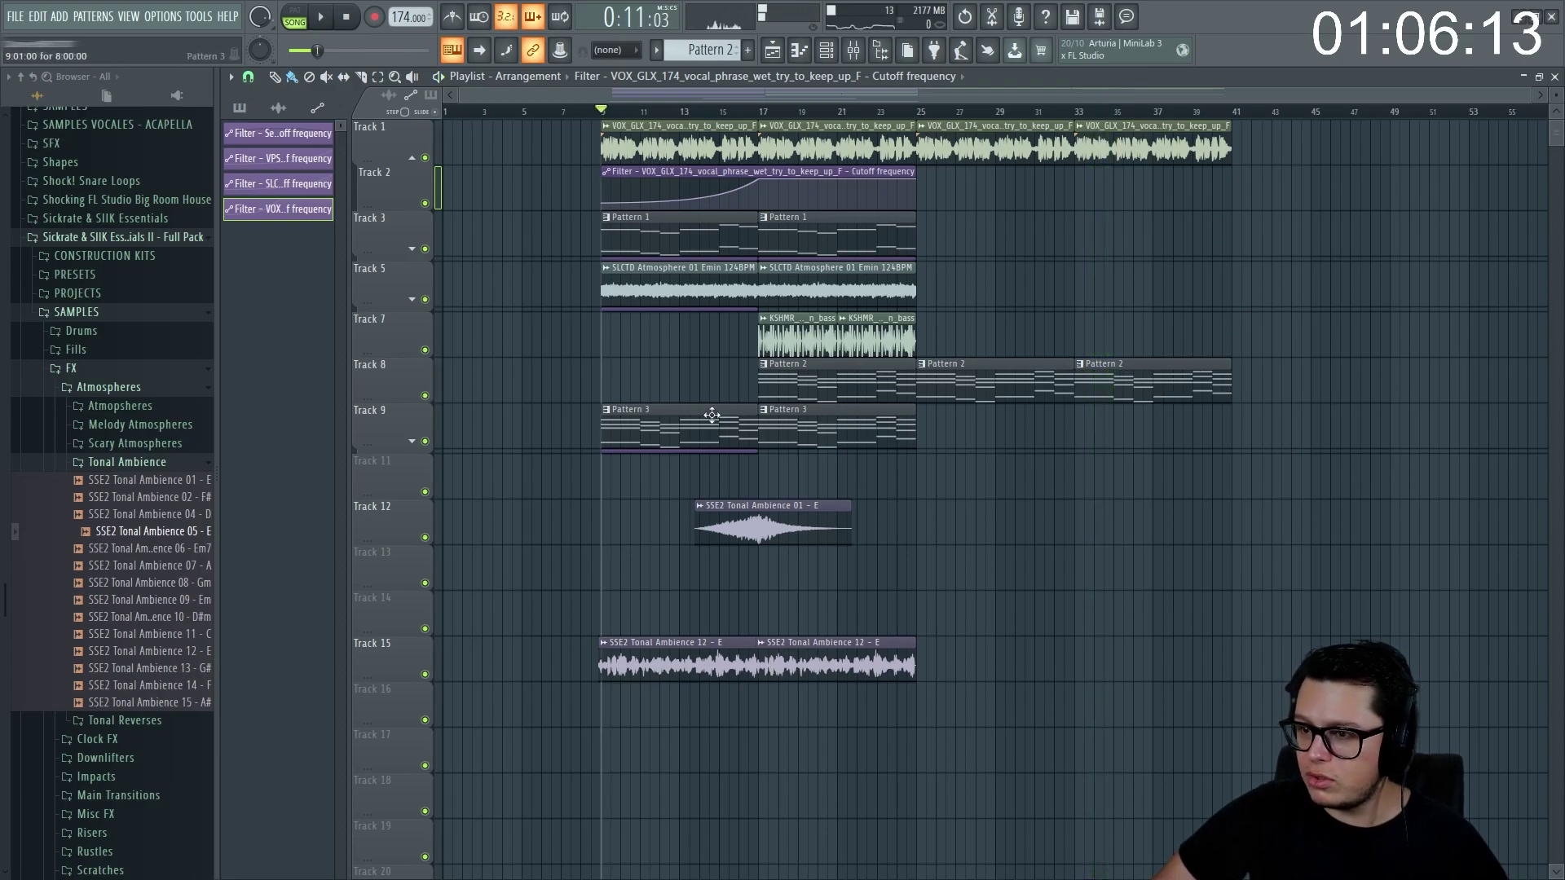
- Play the arrangement from bar 9 to check the vocal filter sweep
{"action": "key", "text": "space"}
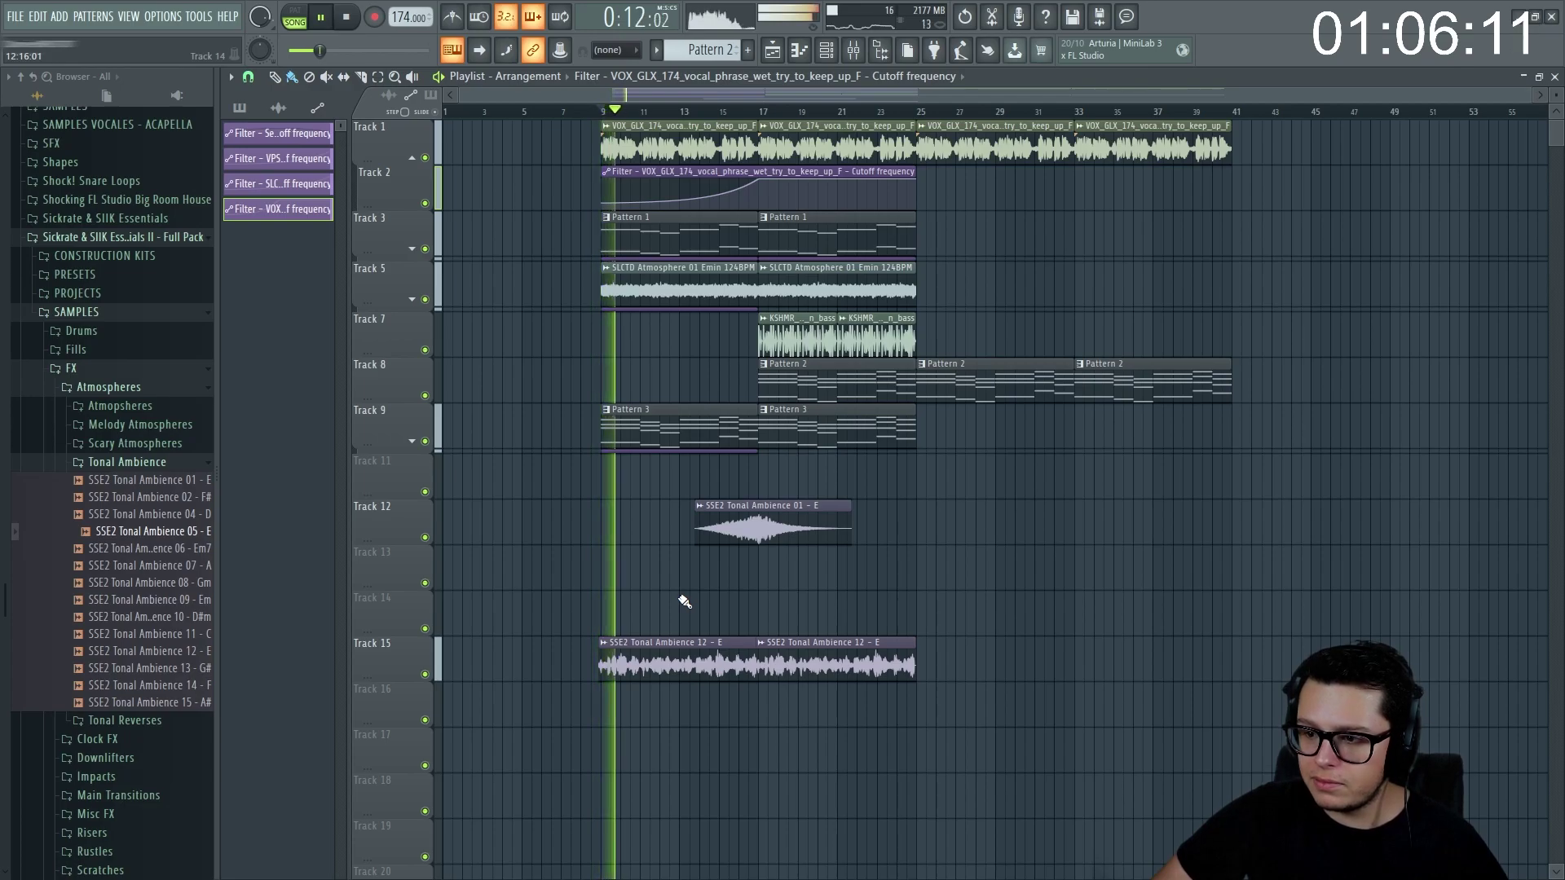
{"action": "scroll", "coordinate": [684, 601], "scroll_direction": "down", "scroll_amount": 3}
{"action": "scroll", "coordinate": [674, 601], "scroll_direction": "up", "scroll_amount": 2}
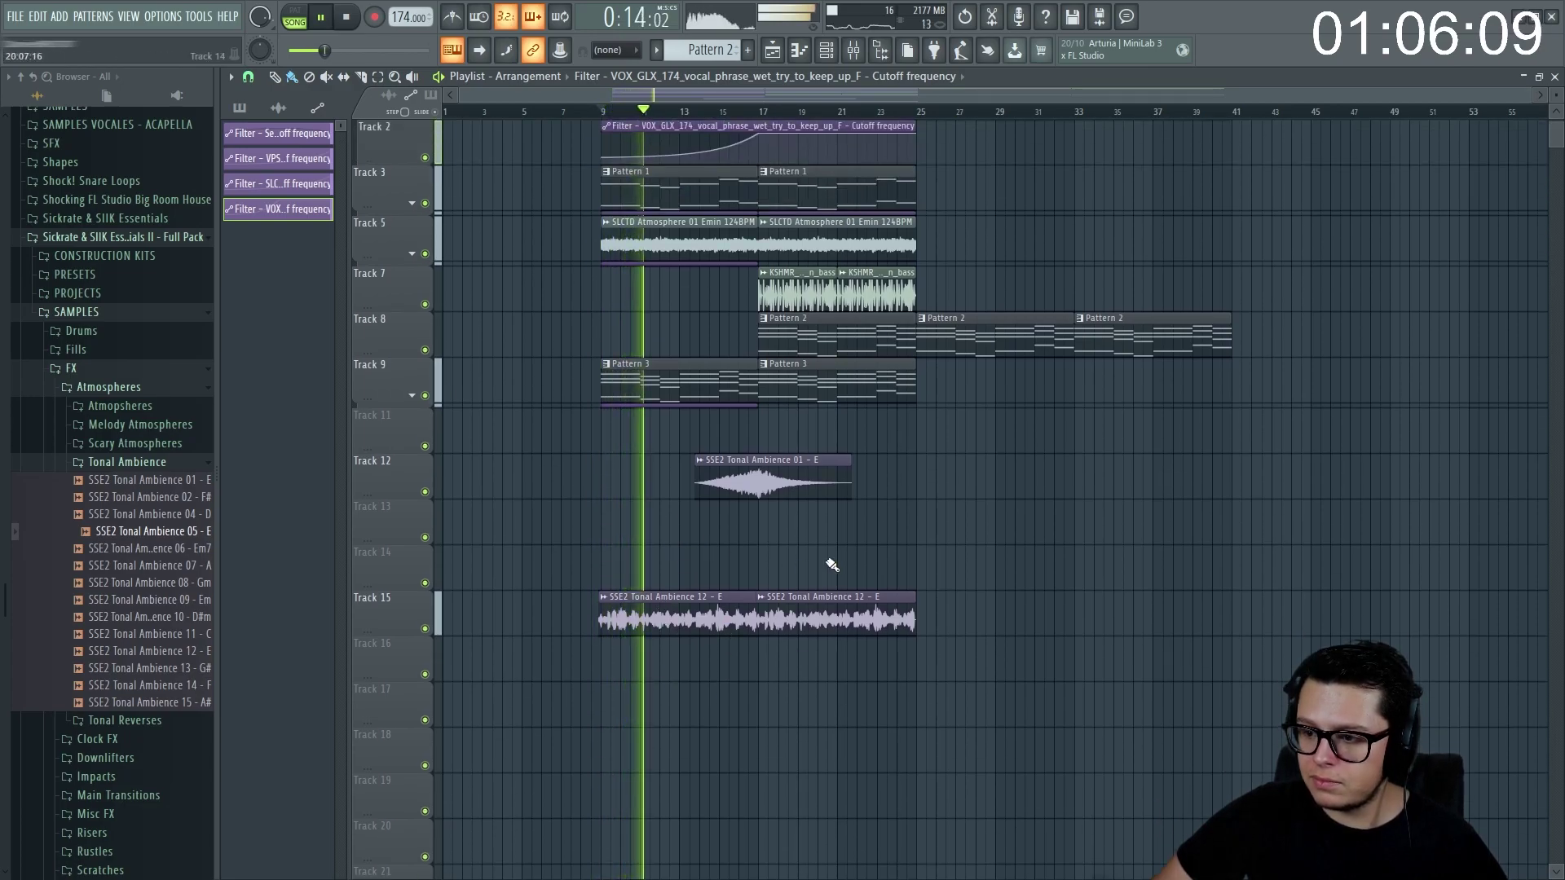
{"action": "key", "text": "space"}
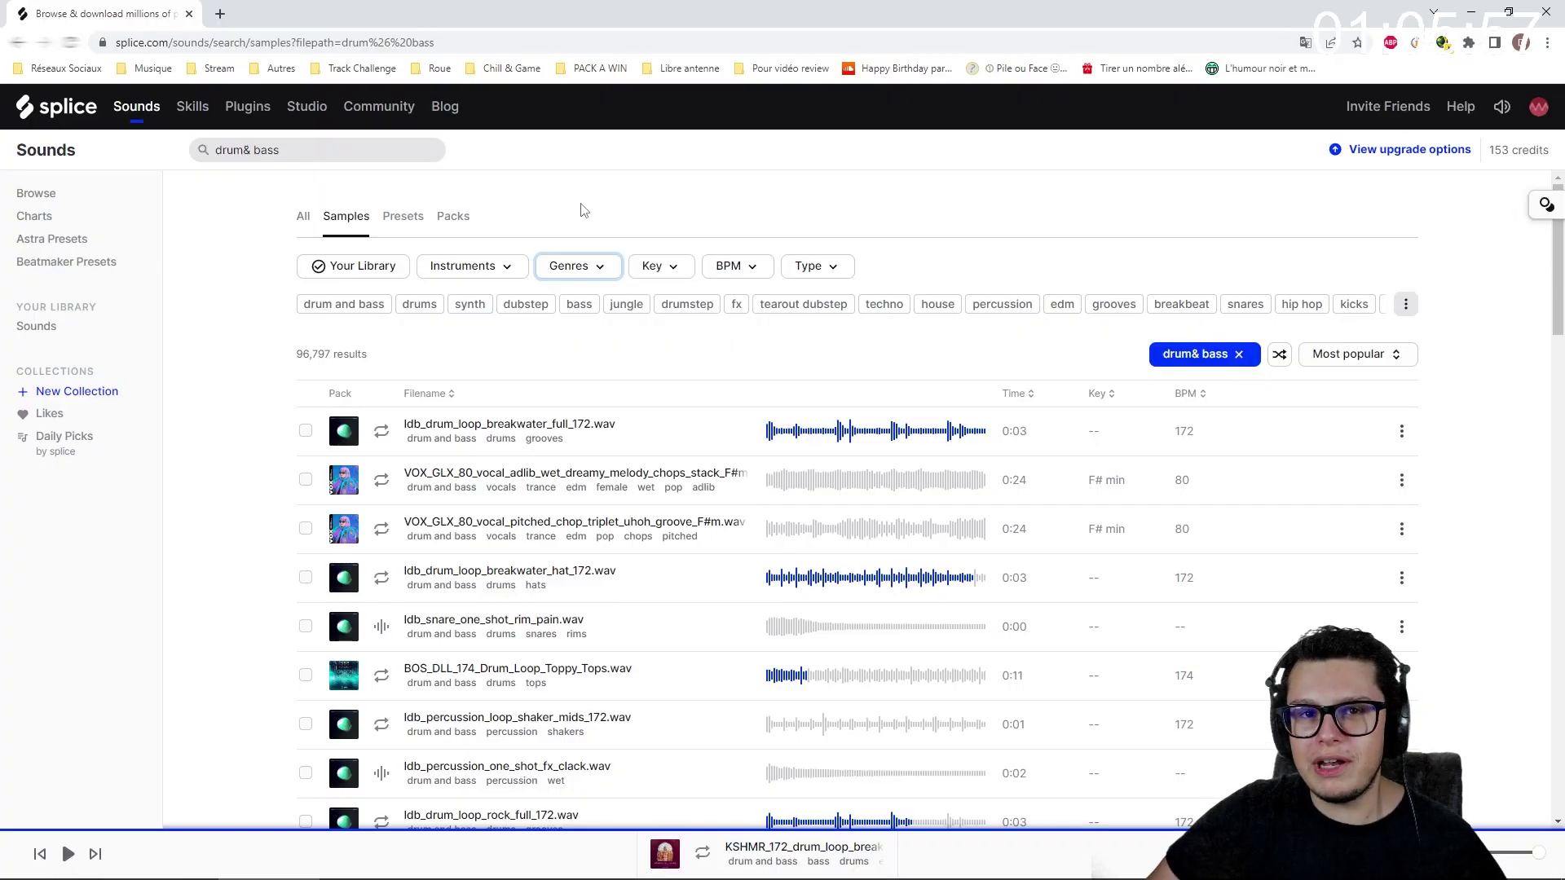
- Switch to Splice and filter the drum& bass sample results by the fx instrument
{"action": "left_click", "coordinate": [584, 271]}
{"action": "scroll", "coordinate": [625, 436], "scroll_direction": "down", "scroll_amount": 4}
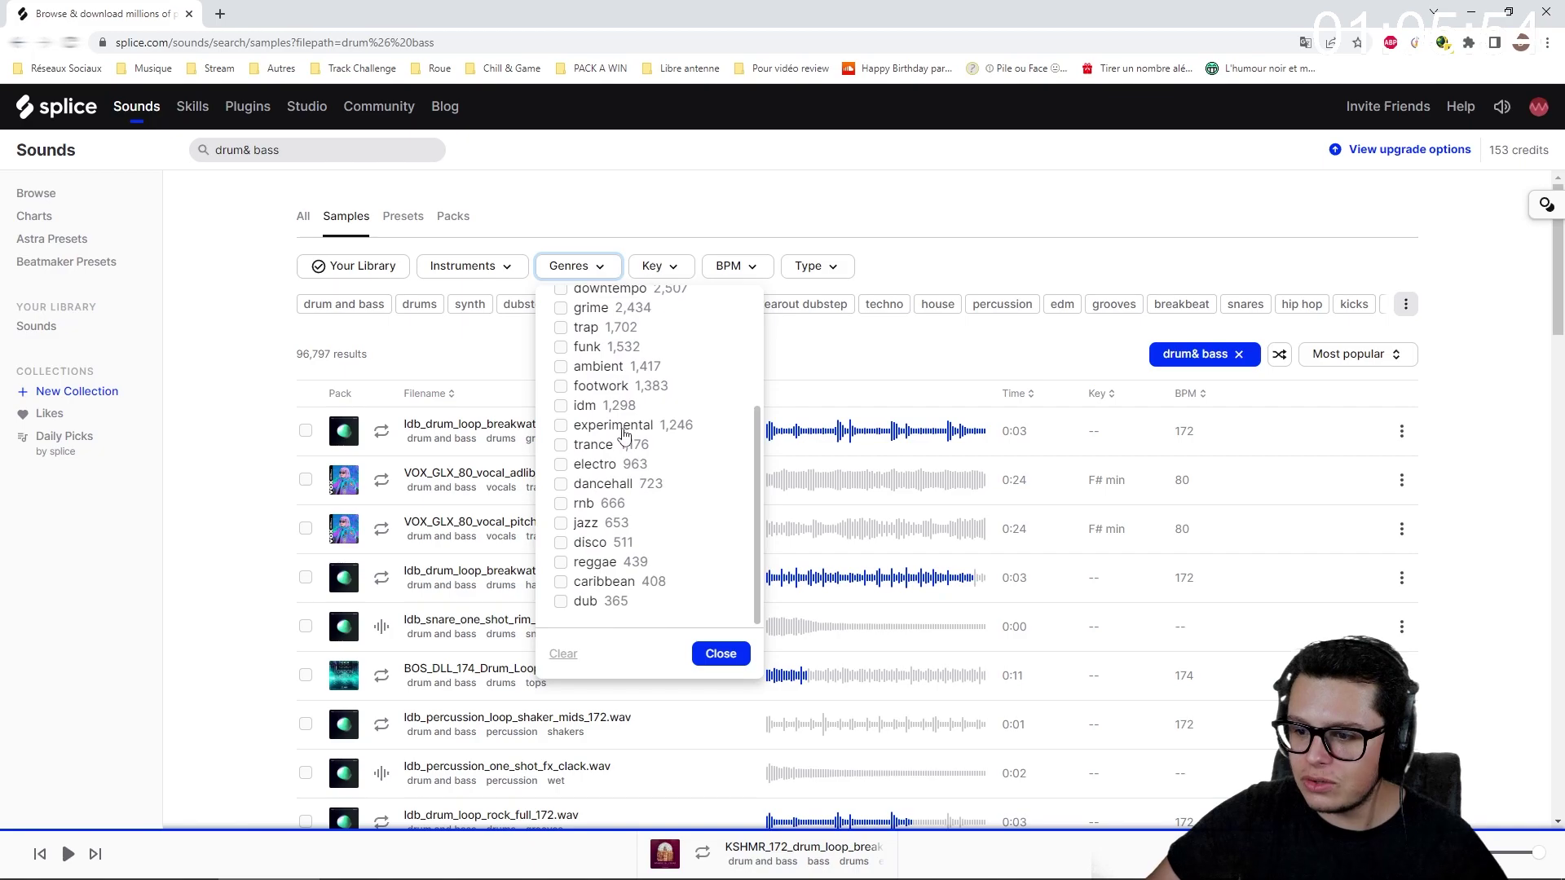
{"action": "left_click", "coordinate": [498, 271]}
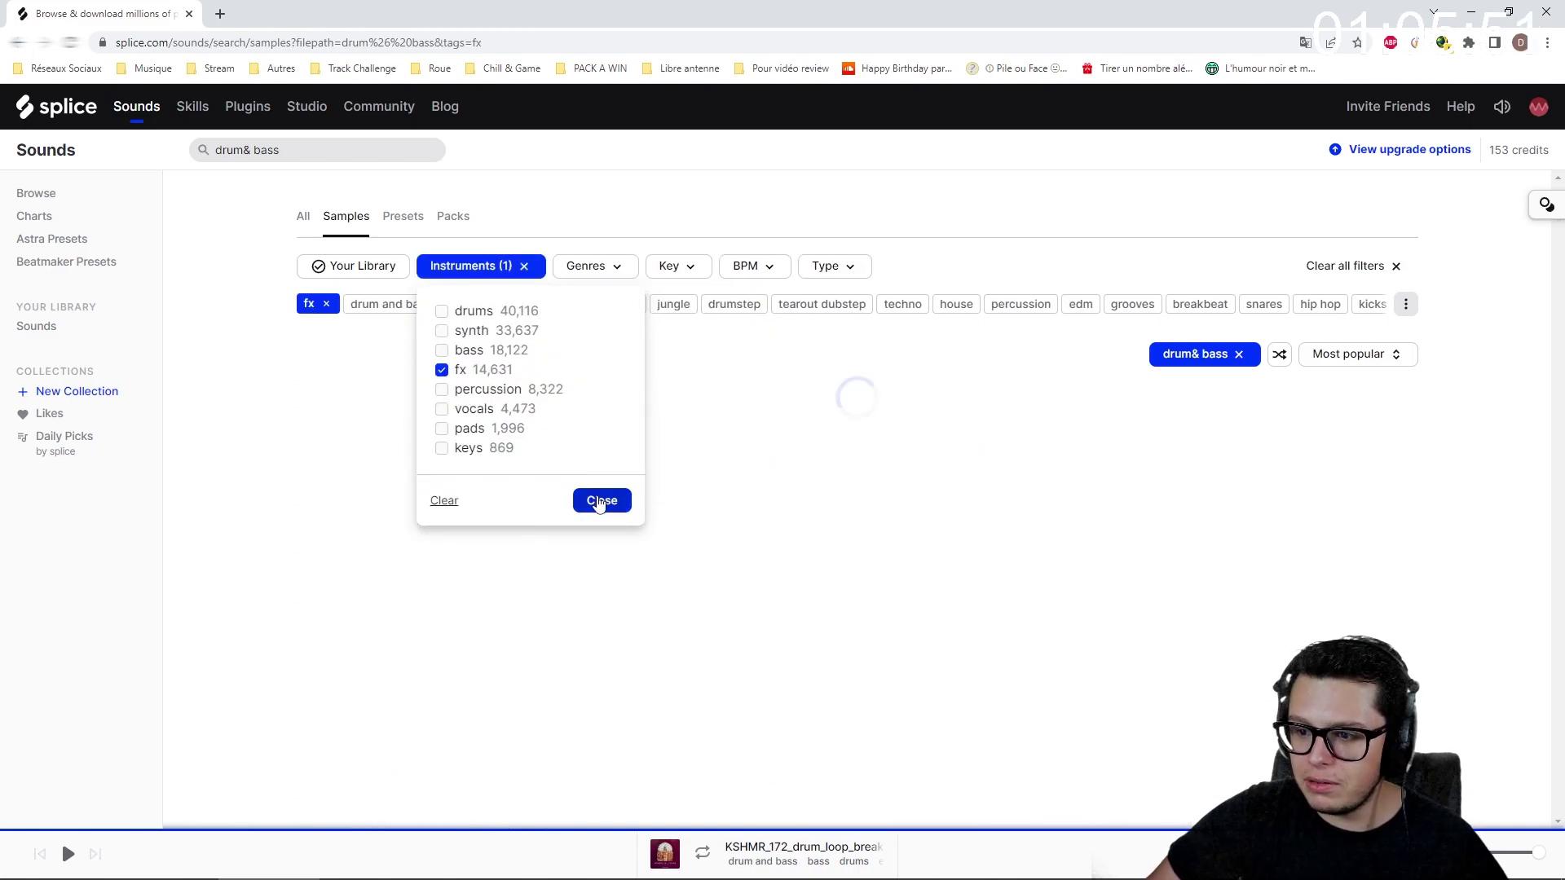
{"action": "left_click", "coordinate": [601, 500]}
- Audition the filtered fx samples and add Drums_-_Intro_Break_FX.wav to the library
{"action": "left_click", "coordinate": [381, 430]}
{"action": "left_click", "coordinate": [381, 479]}
{"action": "left_click", "coordinate": [381, 528]}
{"action": "left_click", "coordinate": [381, 577]}
{"action": "key", "text": "Down"}
{"action": "key", "text": "Down"}
{"action": "key", "text": "Down"}
{"action": "key", "text": "Down"}
{"action": "key", "text": "Down"}
{"action": "key", "text": "Down"}
{"action": "key", "text": "Down"}
{"action": "key", "text": "Down"}
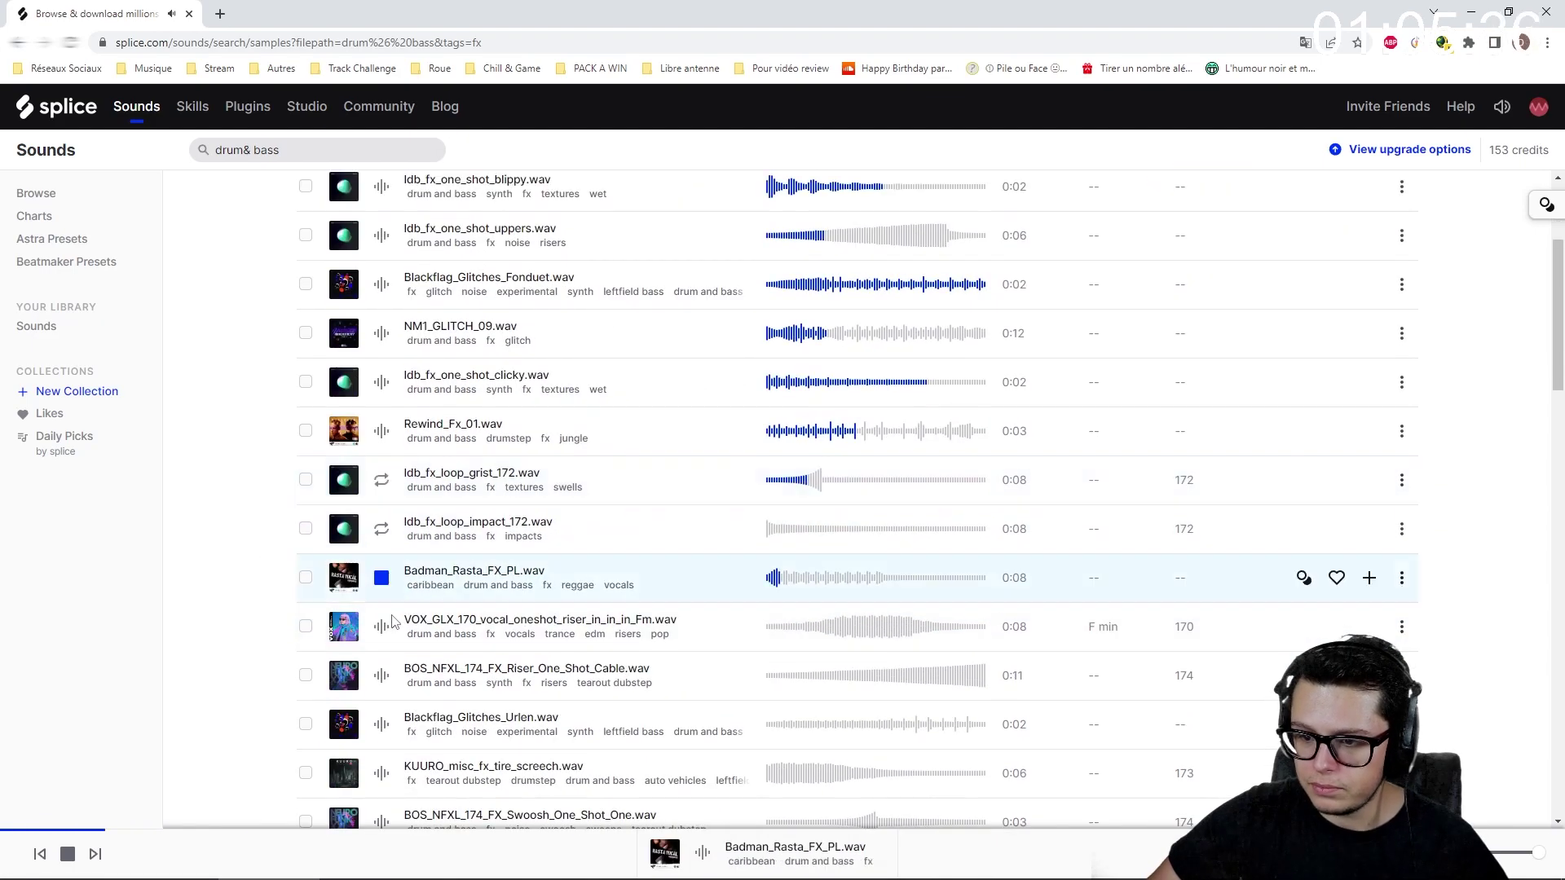
{"action": "key", "text": "Down"}
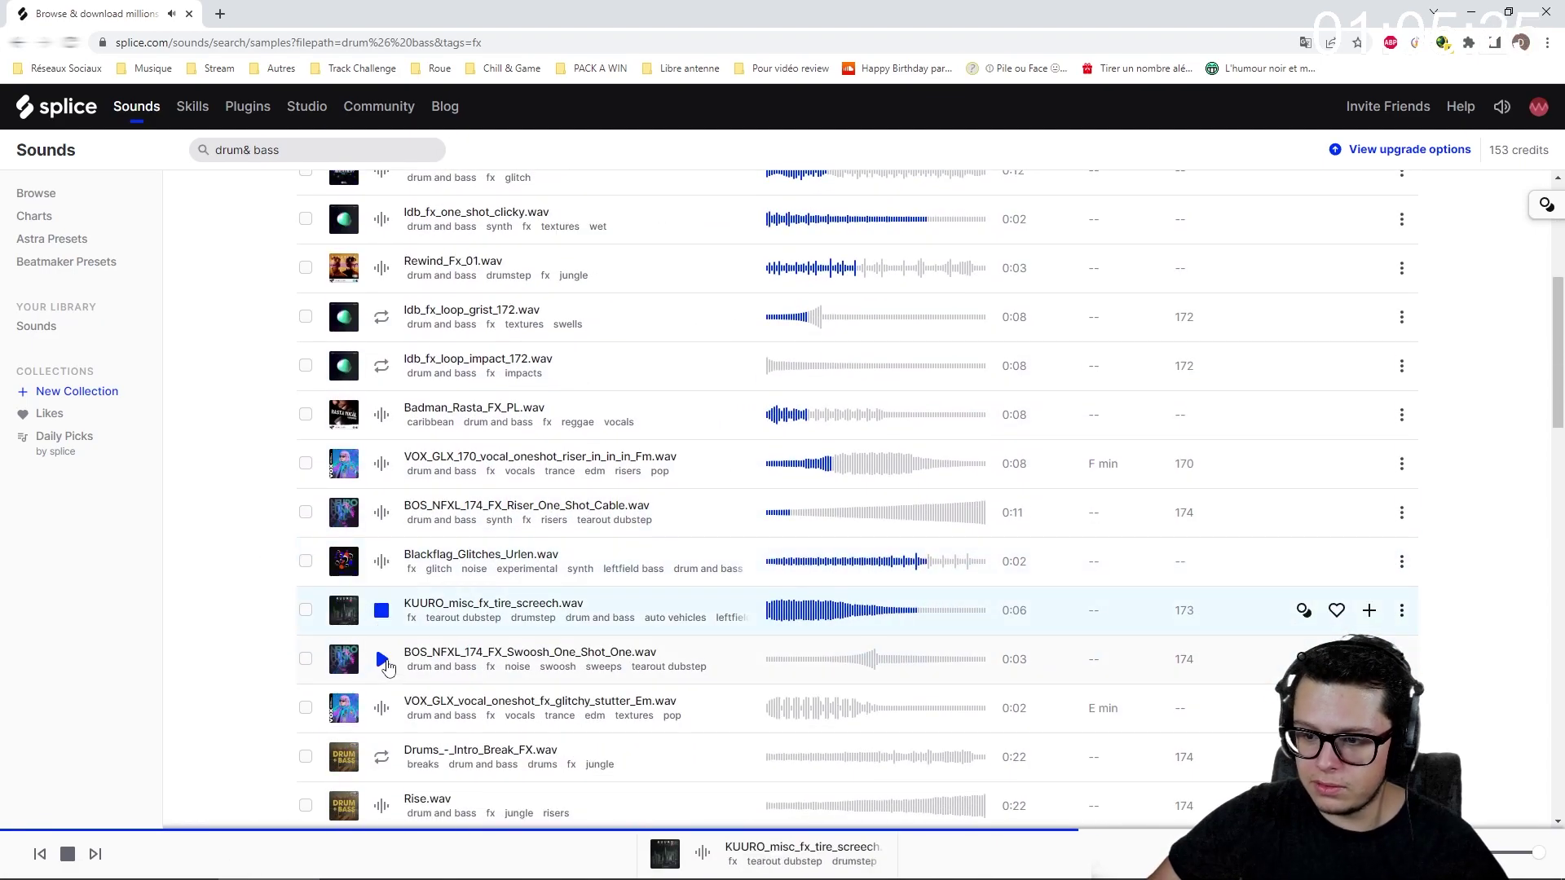
{"action": "key", "text": "Down"}
{"action": "key", "text": "Down"}
{"action": "key", "text": "Down"}
{"action": "key", "text": "d"}
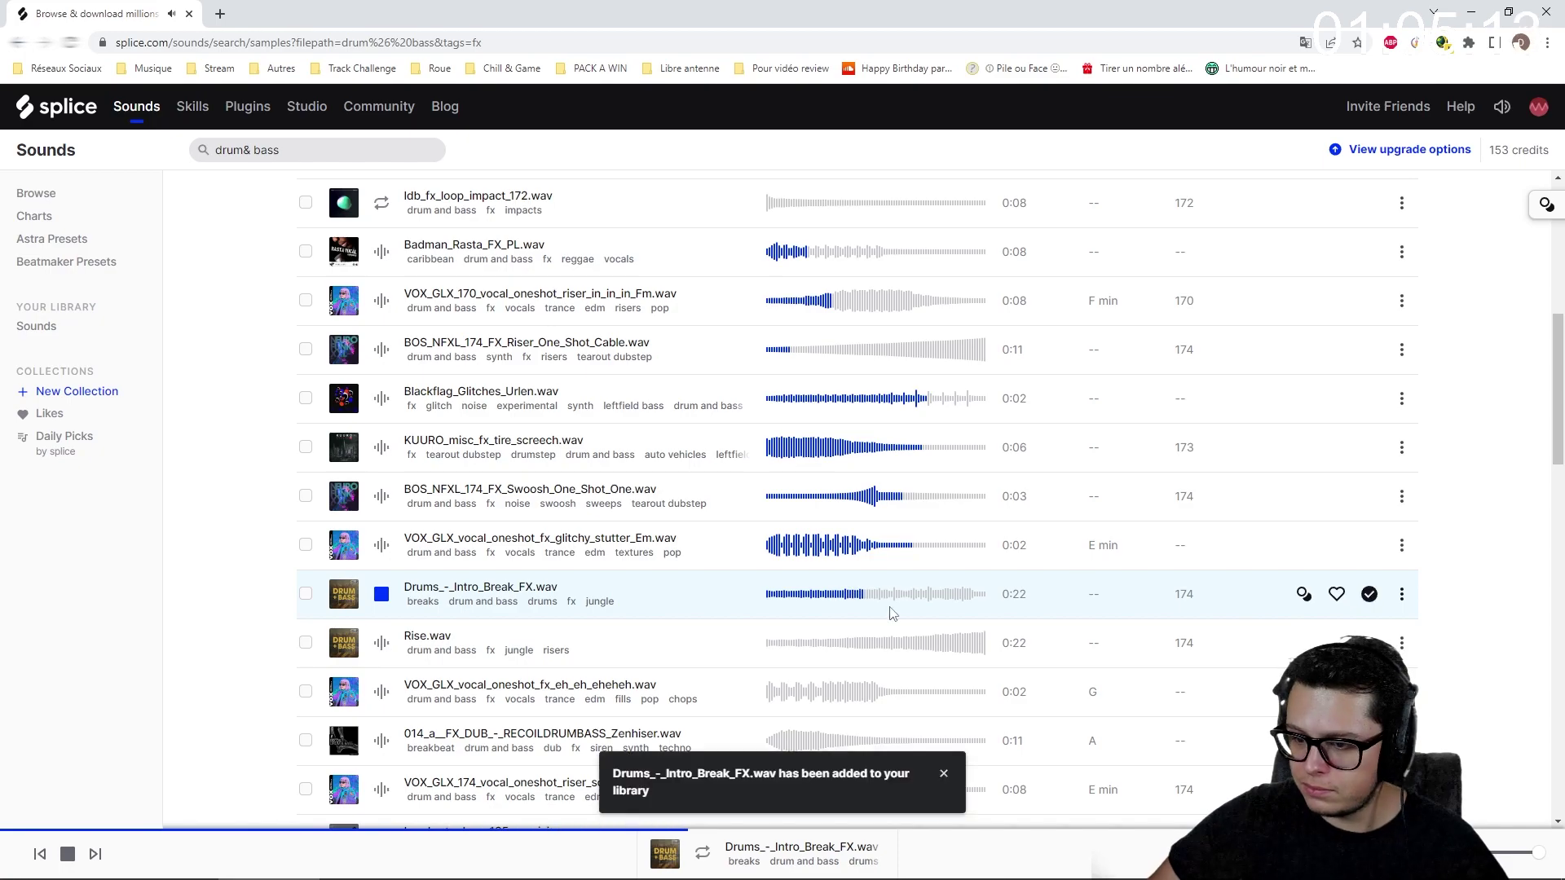
- Audition the fx-filtered samples in order, from Drums_-_Intro_Break_FX.wav down to BOS_NFXL_172_FX_Swoosh_One_Shot_Grown.wav
{"action": "key", "text": "Down"}
{"action": "key", "text": "Down"}
{"action": "key", "text": "Down"}
{"action": "key", "text": "Down"}
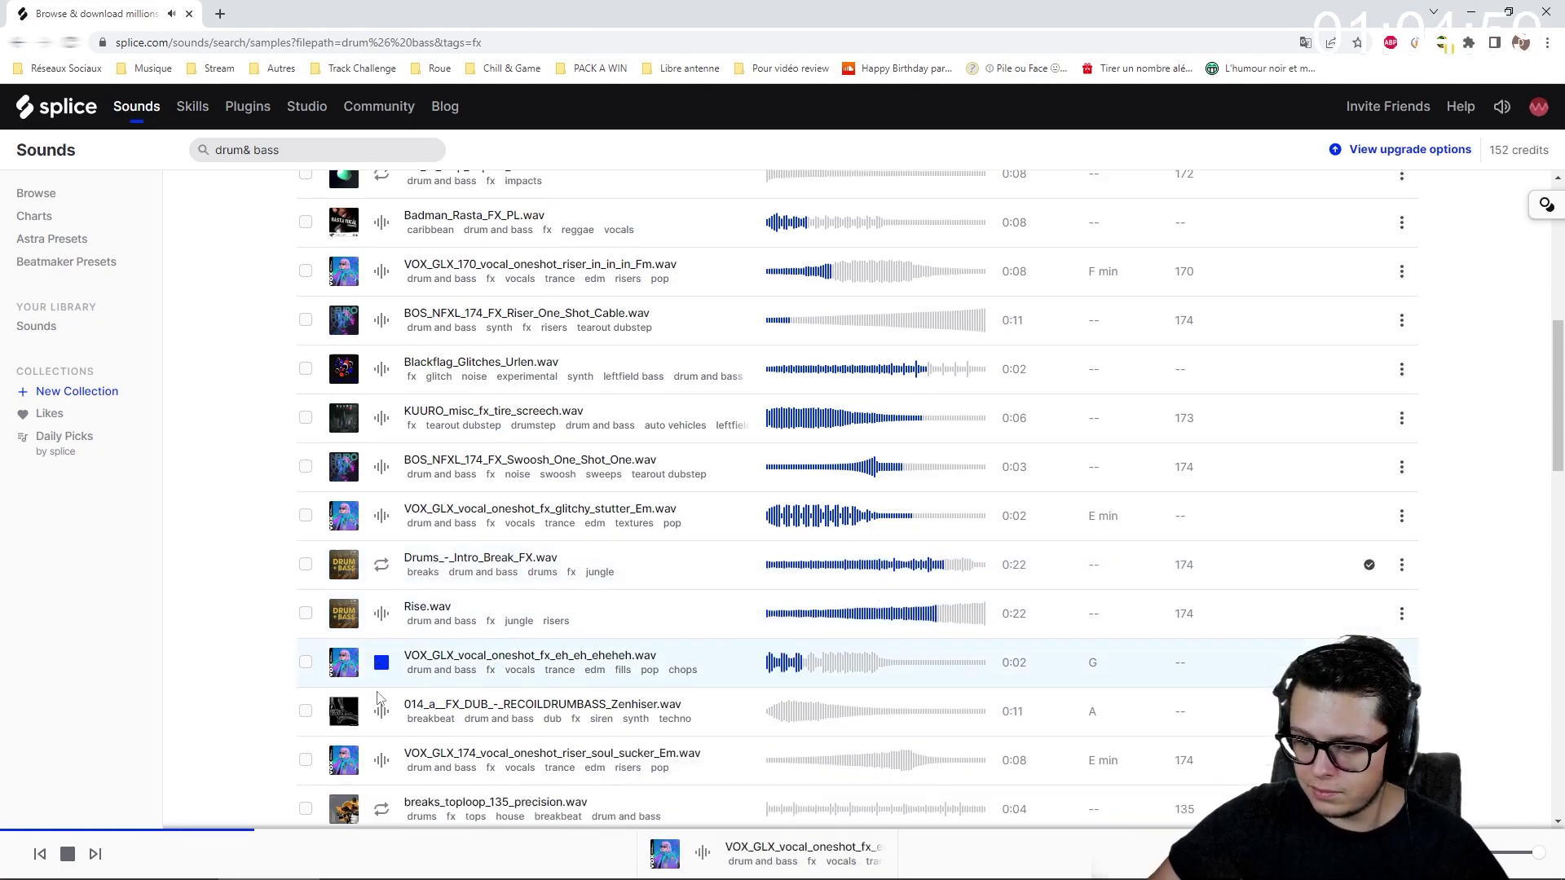
{"action": "key", "text": "Down"}
{"action": "key", "text": "Down"}
{"action": "key", "text": "Down"}
{"action": "key", "text": "Down"}
{"action": "key", "text": "Down"}
{"action": "key", "text": "Down"}
{"action": "key", "text": "Down"}
{"action": "key", "text": "Down"}
{"action": "key", "text": "Down"}
{"action": "key", "text": "Down"}
{"action": "key", "text": "Down"}
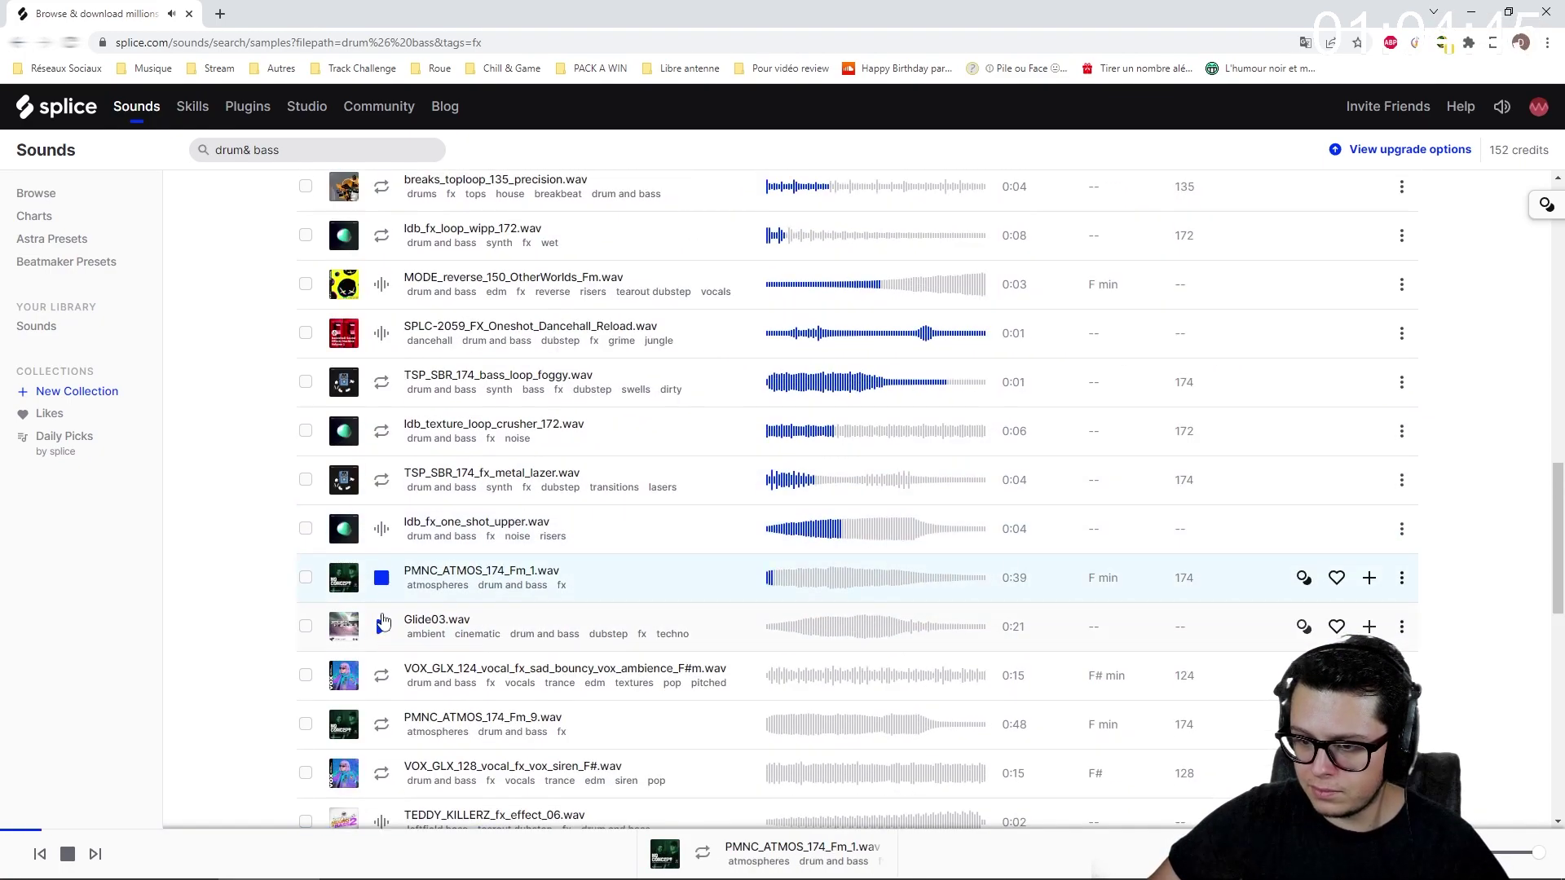
{"action": "key", "text": "Down"}
{"action": "key", "text": "Down"}
{"action": "key", "text": "Down"}
{"action": "key", "text": "Down"}
{"action": "key", "text": "Down"}
{"action": "key", "text": "Down"}
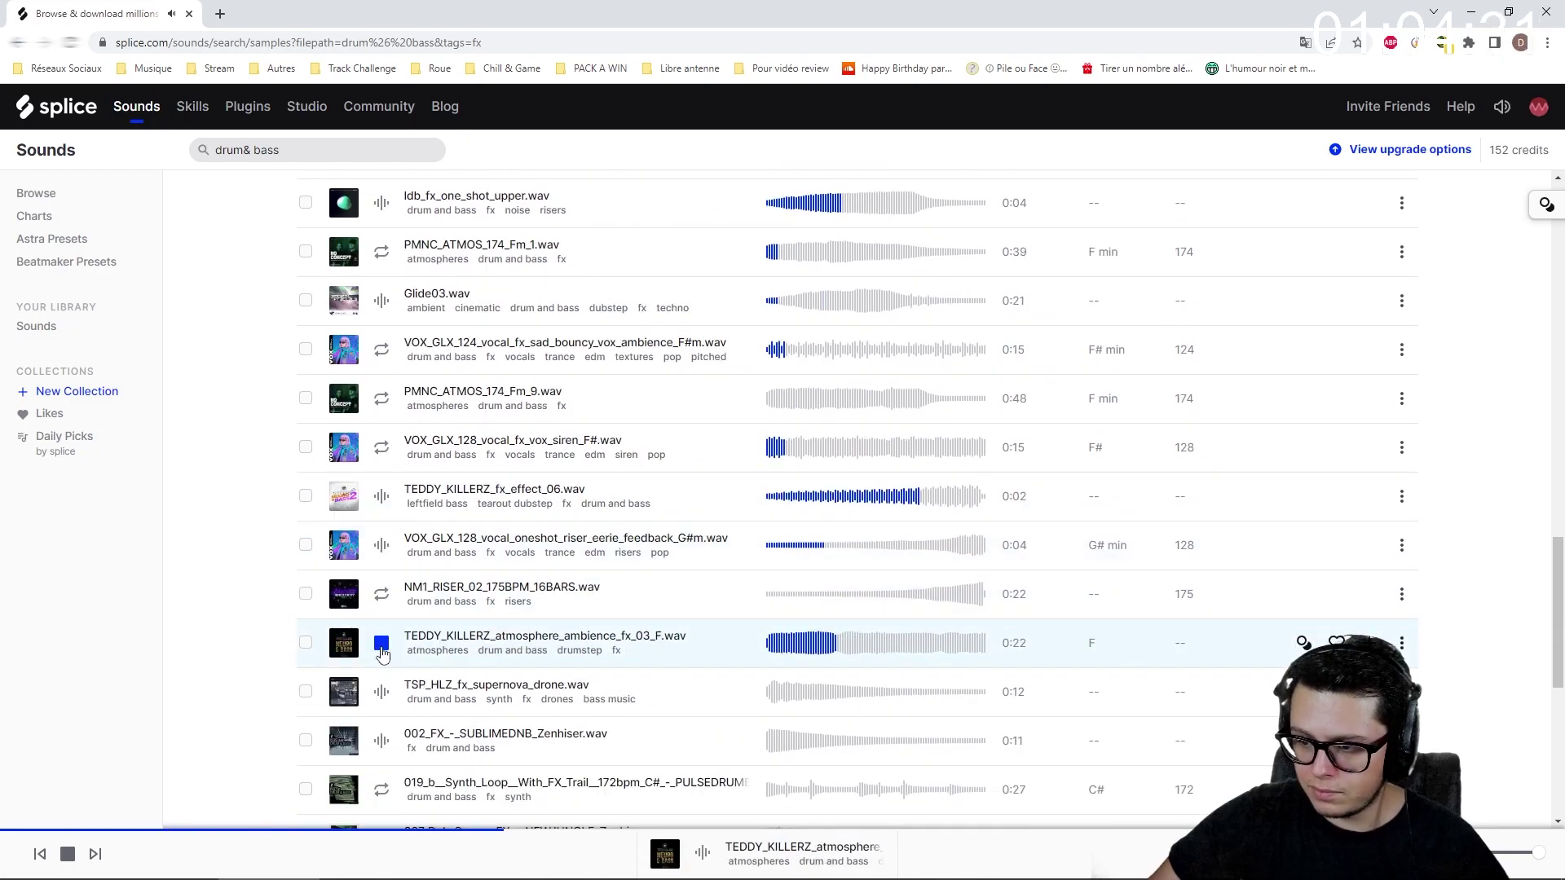
{"action": "key", "text": "Down"}
{"action": "key", "text": "Down"}
{"action": "key", "text": "Down"}
{"action": "key", "text": "Down"}
{"action": "key", "text": "Down"}
{"action": "key", "text": "Down"}
{"action": "key", "text": "Down"}
{"action": "key", "text": "Down"}
{"action": "key", "text": "Down"}
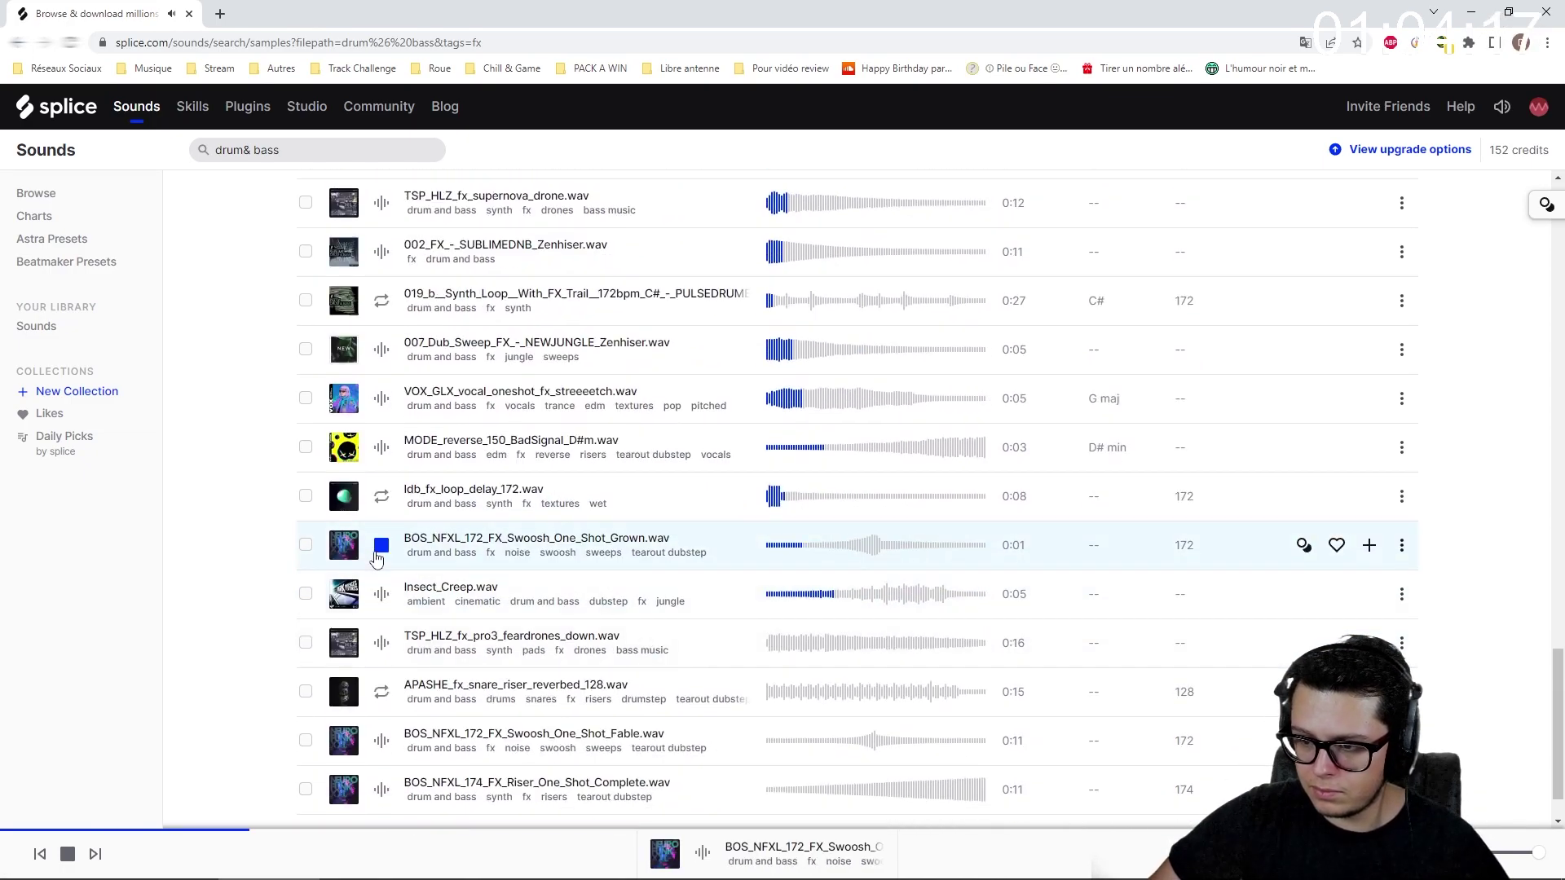
- Audition the last samples on the page and add BOS_NFXL_172_FX_Swoosh_One_Shot_Grown.wav and BOS_NFXL_174_FX_Riser_One_Shot_Complete.wav to the library
{"action": "left_click", "coordinate": [383, 646]}
{"action": "scroll", "coordinate": [384, 646], "scroll_direction": "down", "scroll_amount": 1}
{"action": "left_click", "coordinate": [383, 626]}
{"action": "left_click", "coordinate": [382, 675]}
{"action": "left_click", "coordinate": [382, 724]}
{"action": "left_click", "coordinate": [1369, 724]}
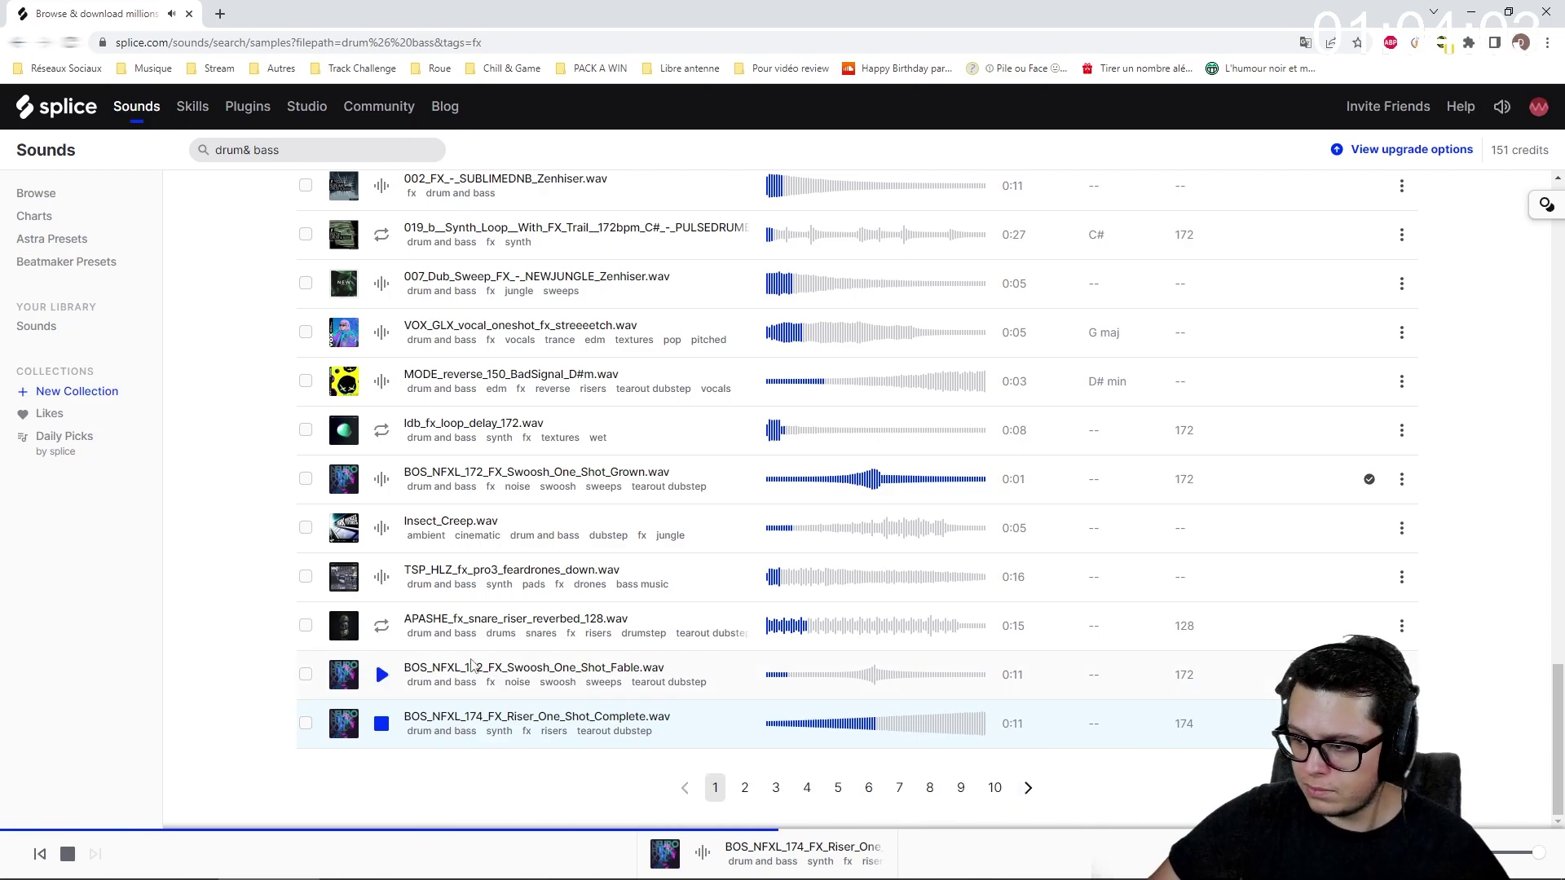
{"action": "left_click", "coordinate": [382, 724]}
- Filter the results to drums, fills and Loops, and add PMTD_Drum_Build_Up_Loop_174_01.wav and PMMD_174_Fill_Loop_Stiffy.wav to the library
{"action": "scroll", "coordinate": [481, 489], "scroll_direction": "up", "scroll_amount": 20}
{"action": "left_click", "coordinate": [526, 272]}
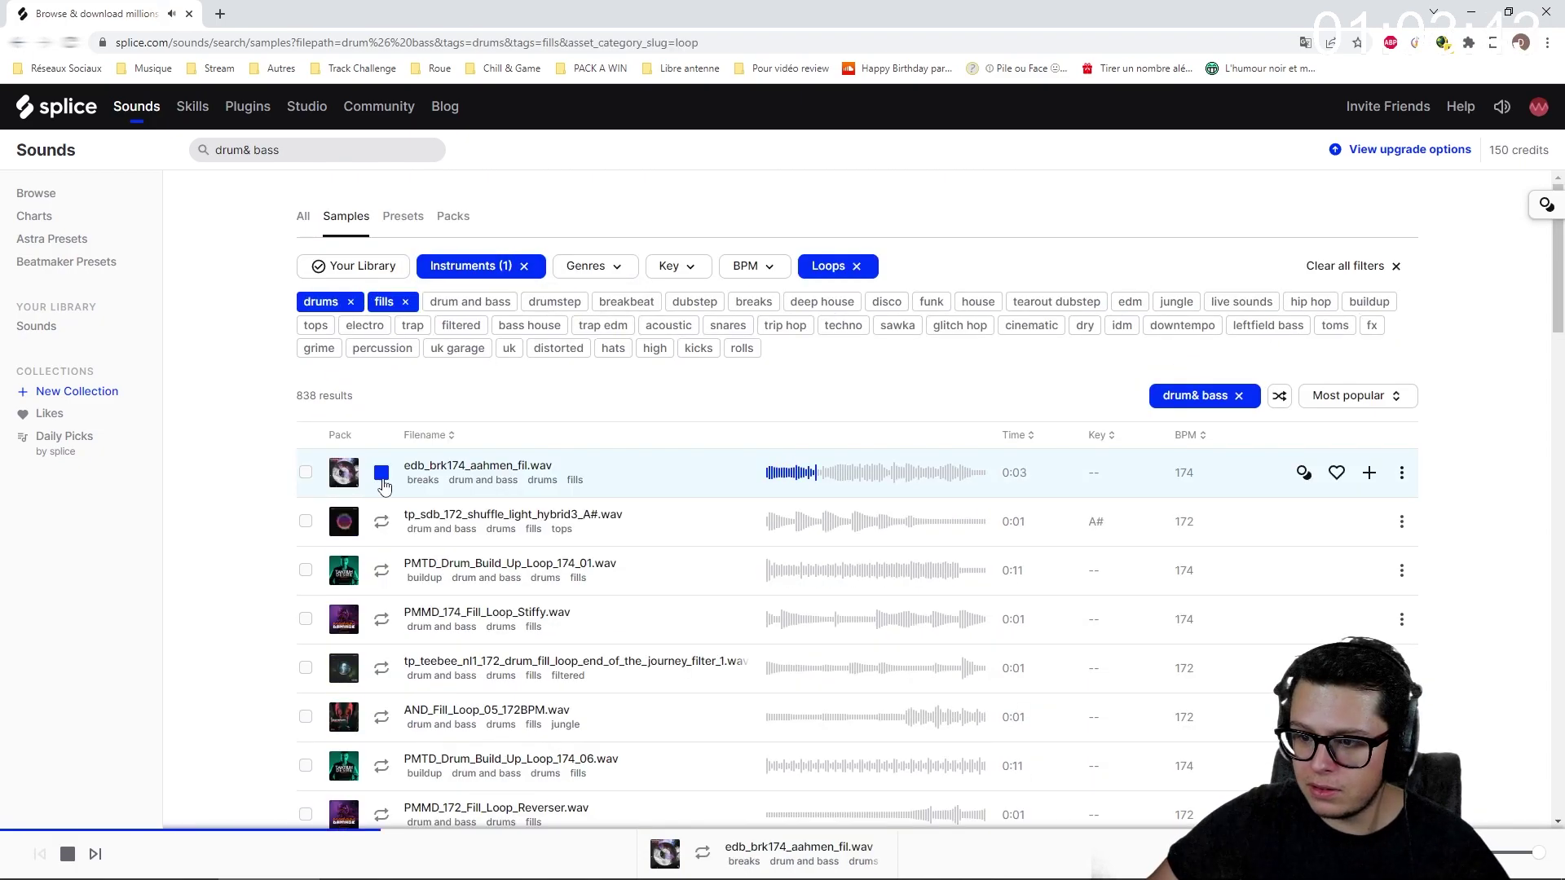
{"action": "left_click", "coordinate": [381, 521]}
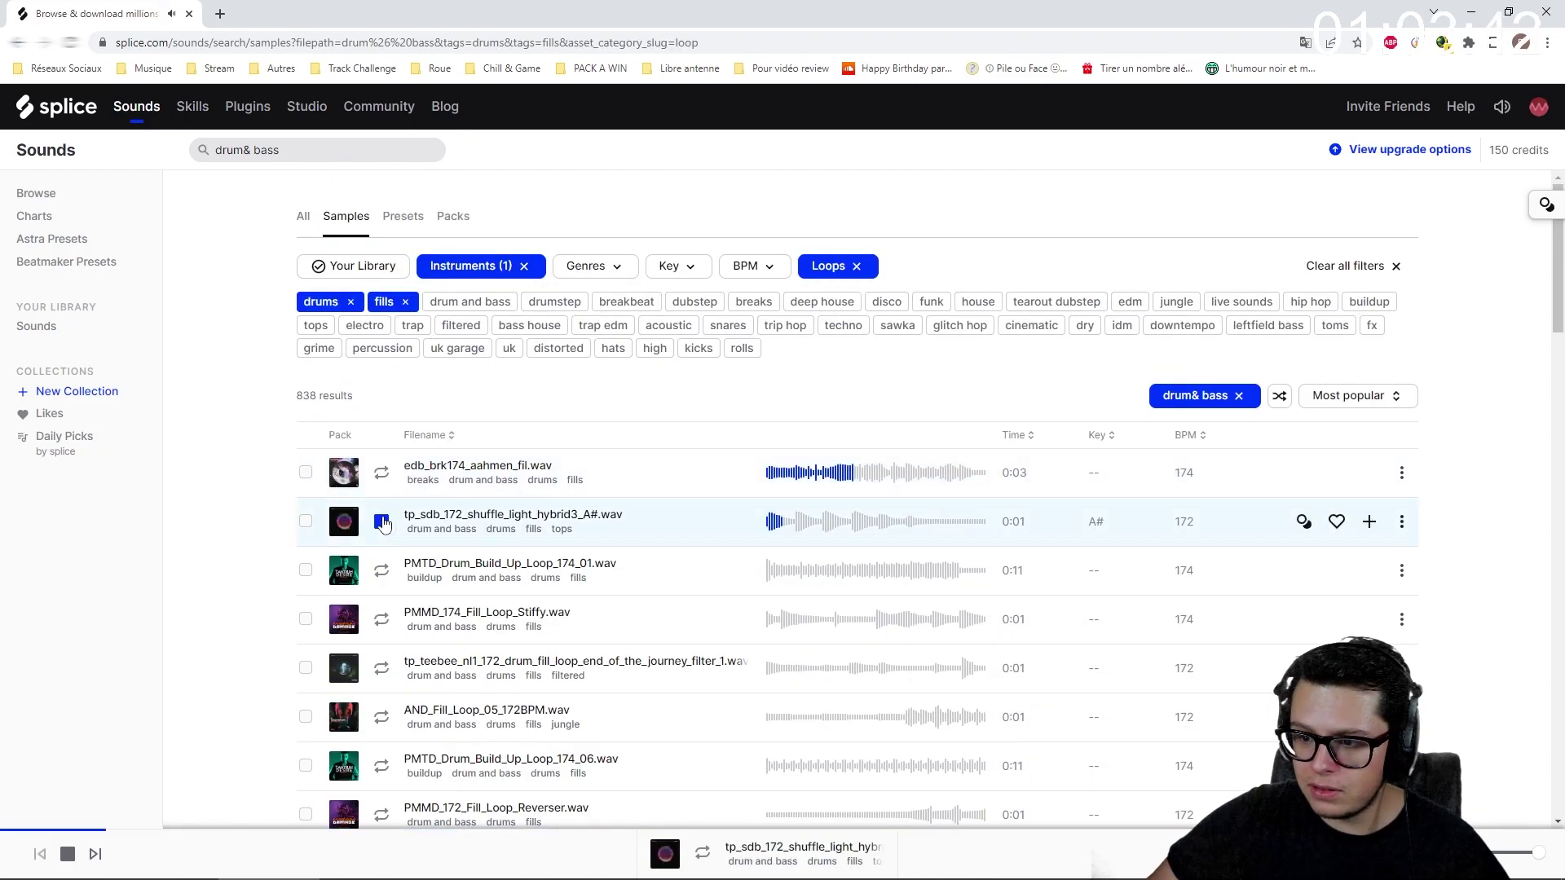
{"action": "left_click", "coordinate": [382, 571]}
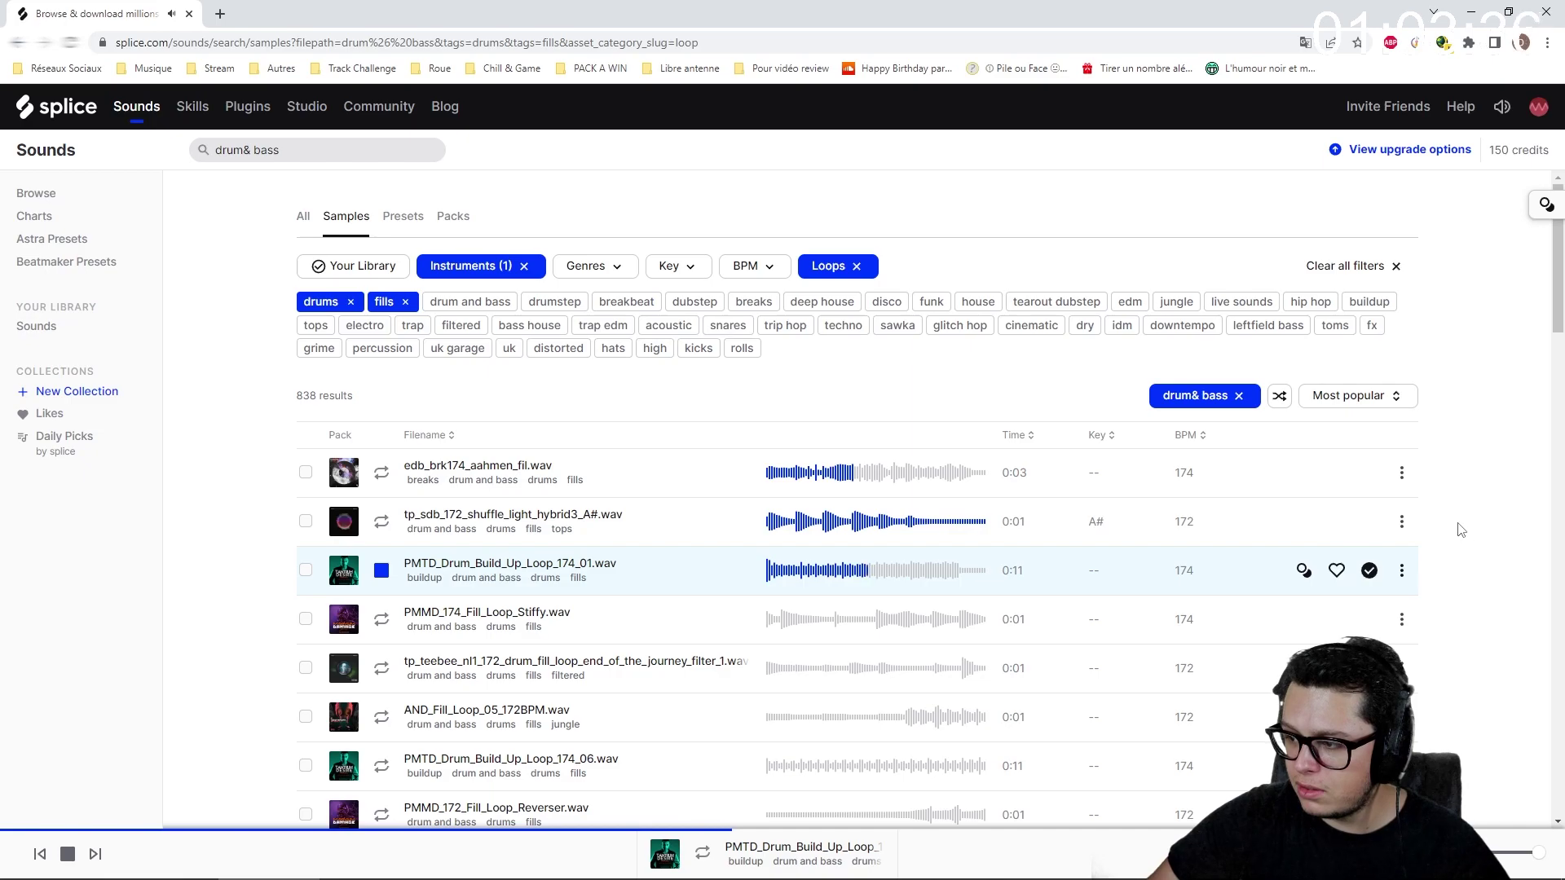
{"action": "left_click", "coordinate": [381, 621]}
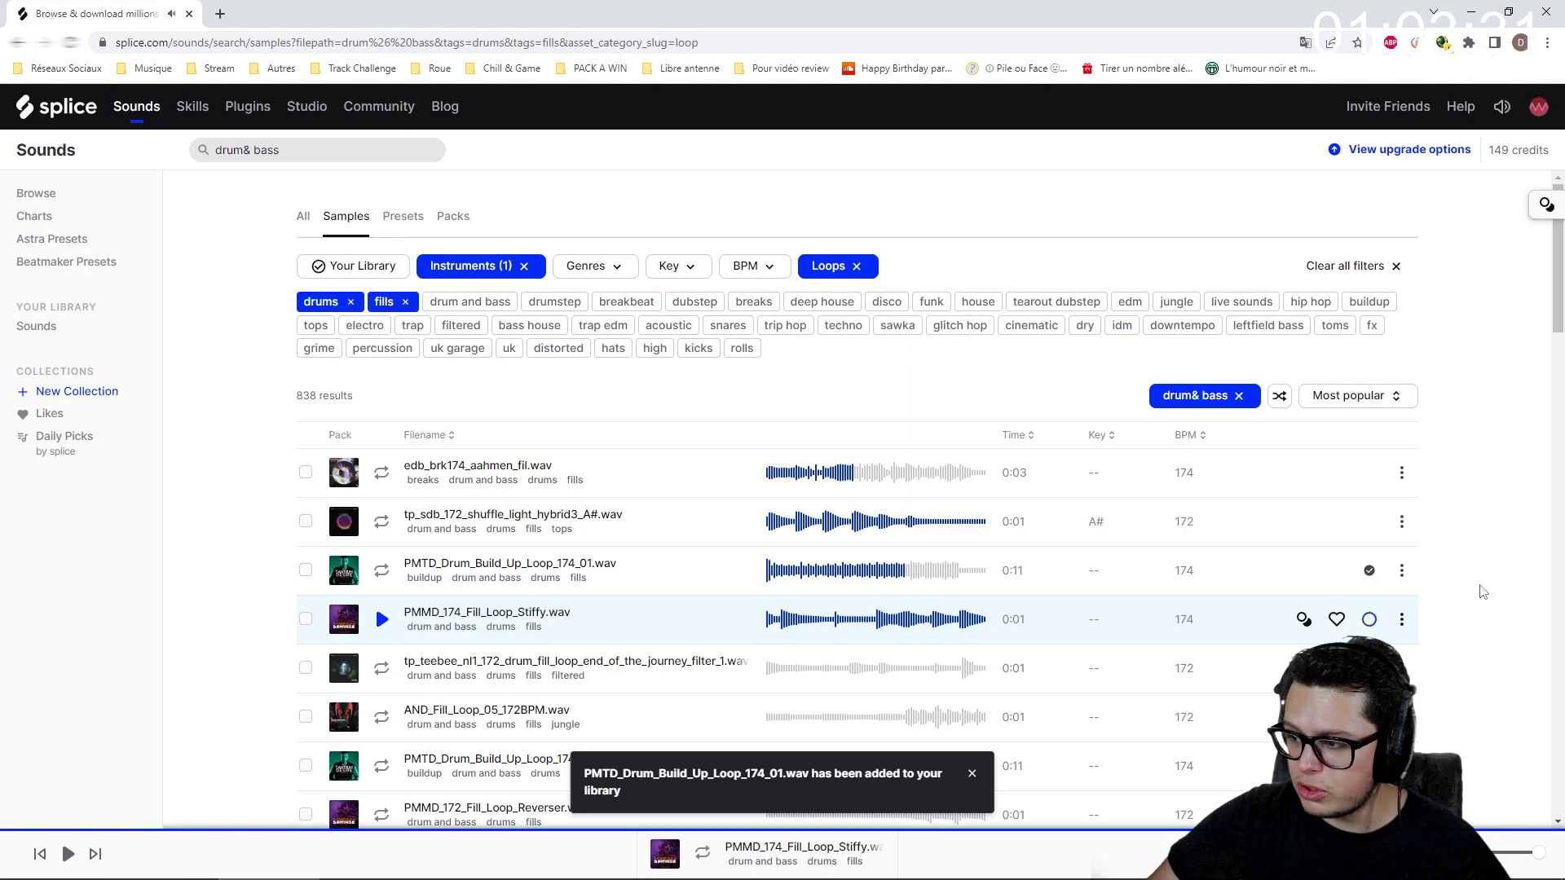
- Switch to FL Studio and place the BOS_NFXL_172_FX_Swoosh_One_Shot_Grown clip on Track 16 so it peaks at bar 17
{"action": "key", "text": "alt+Tab"}
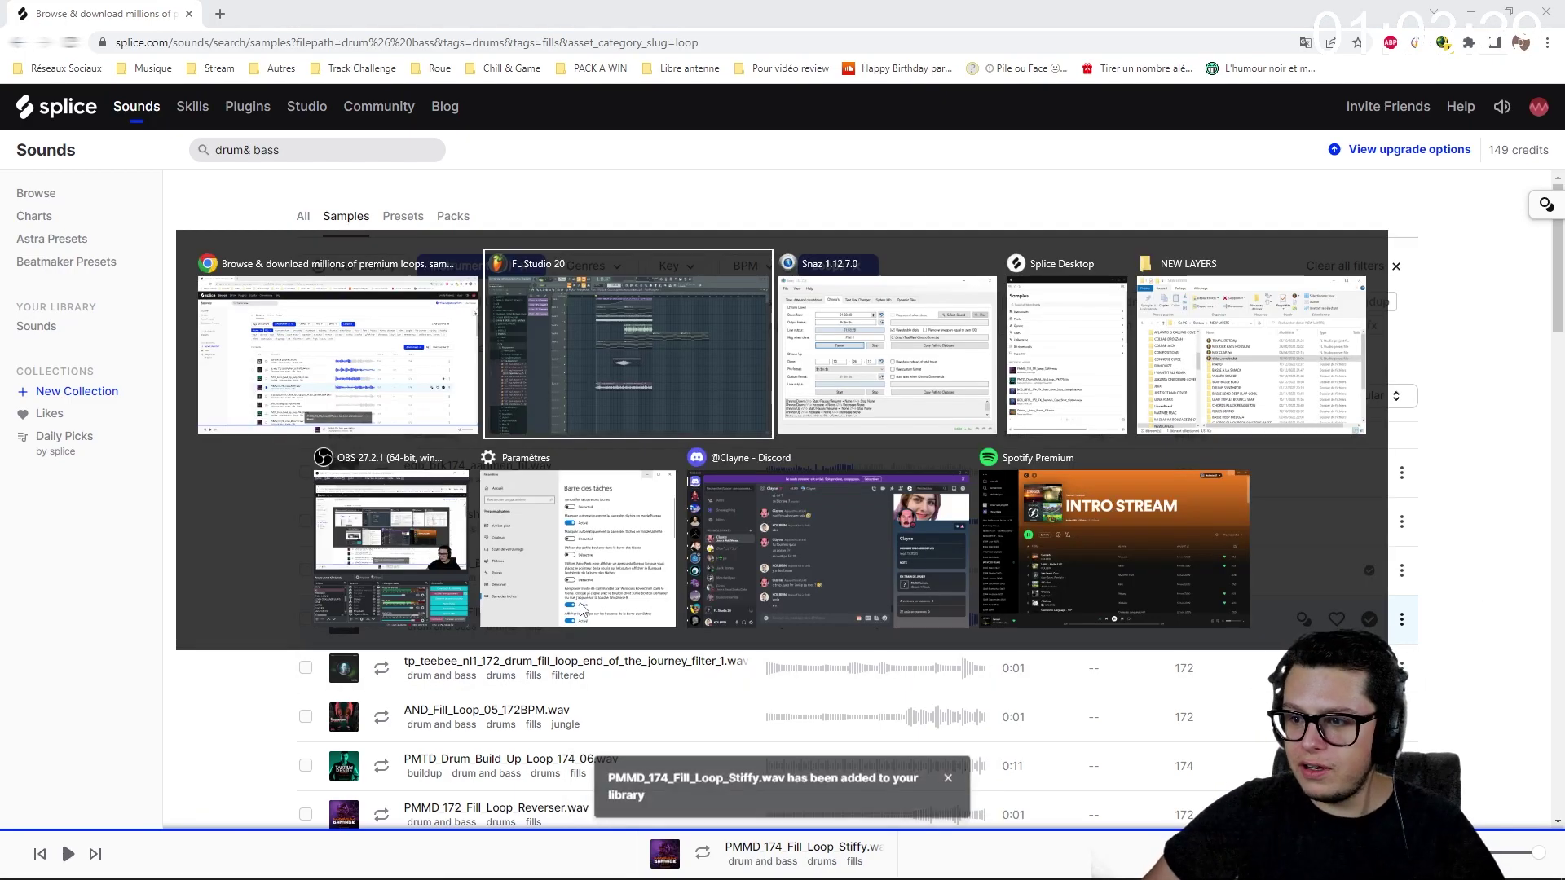
{"action": "key", "text": "alt+Tab"}
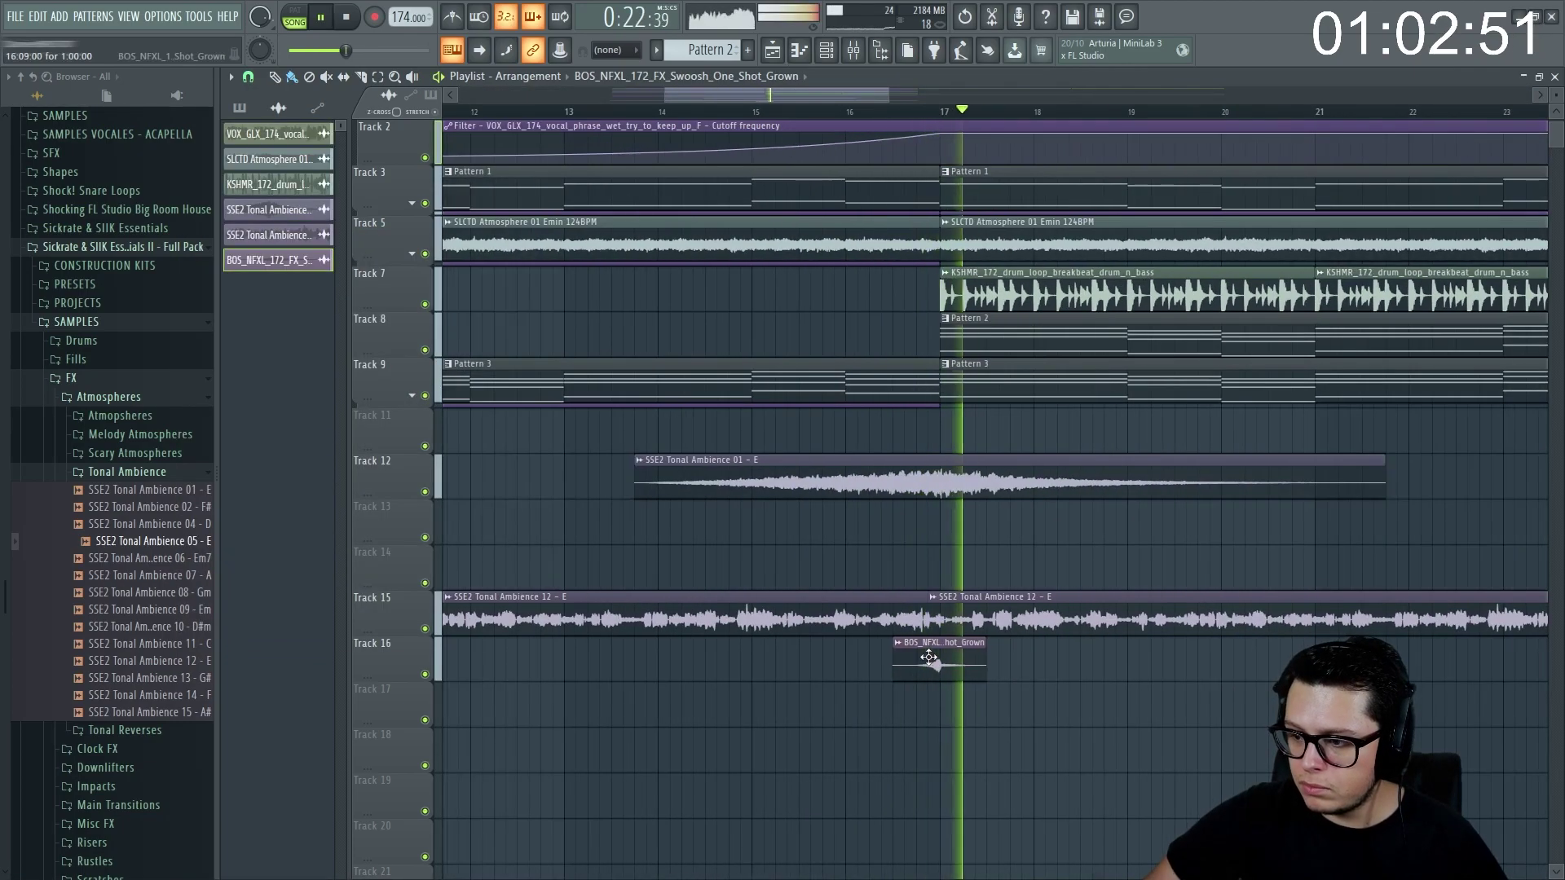
{"action": "double_click", "coordinate": [927, 654]}
{"action": "left_click", "coordinate": [1097, 656]}
{"action": "scroll", "coordinate": [1100, 652], "scroll_direction": "down", "scroll_amount": 5}
- Assign the BOS_NFXL_172_FX_Swoosh_One_Shot_Grown clip to mixer track 44 and route that track to BUS FX
{"action": "left_click", "coordinate": [852, 49]}
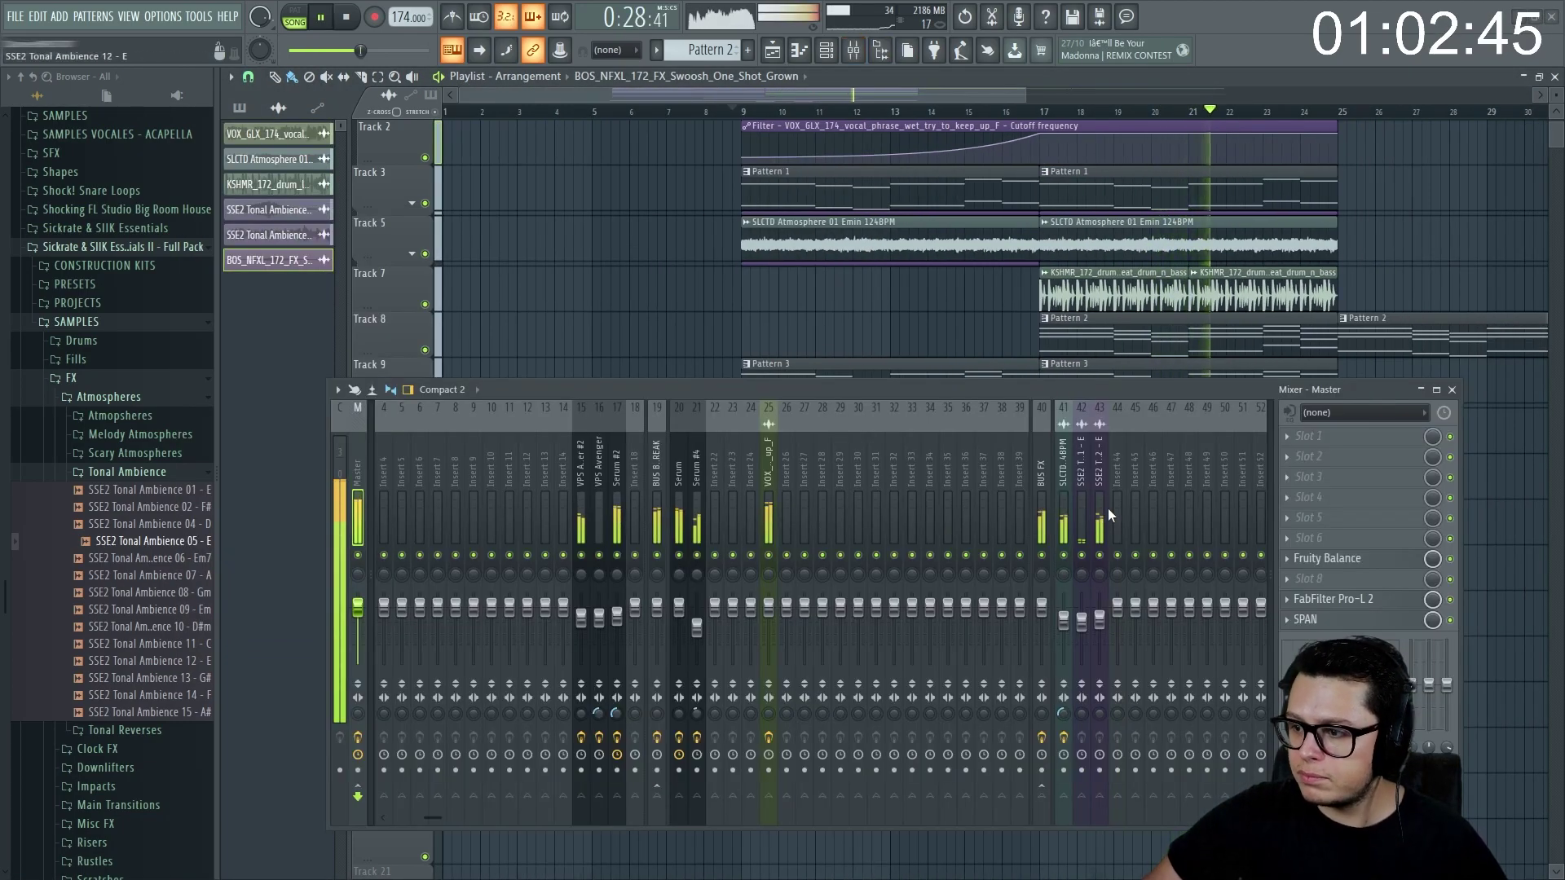
{"action": "left_click", "coordinate": [1118, 518]}
{"action": "key", "text": "ctrl+l"}
{"action": "left_click", "coordinate": [1042, 795]}
{"action": "key", "text": "space"}
{"action": "key", "text": "space"}
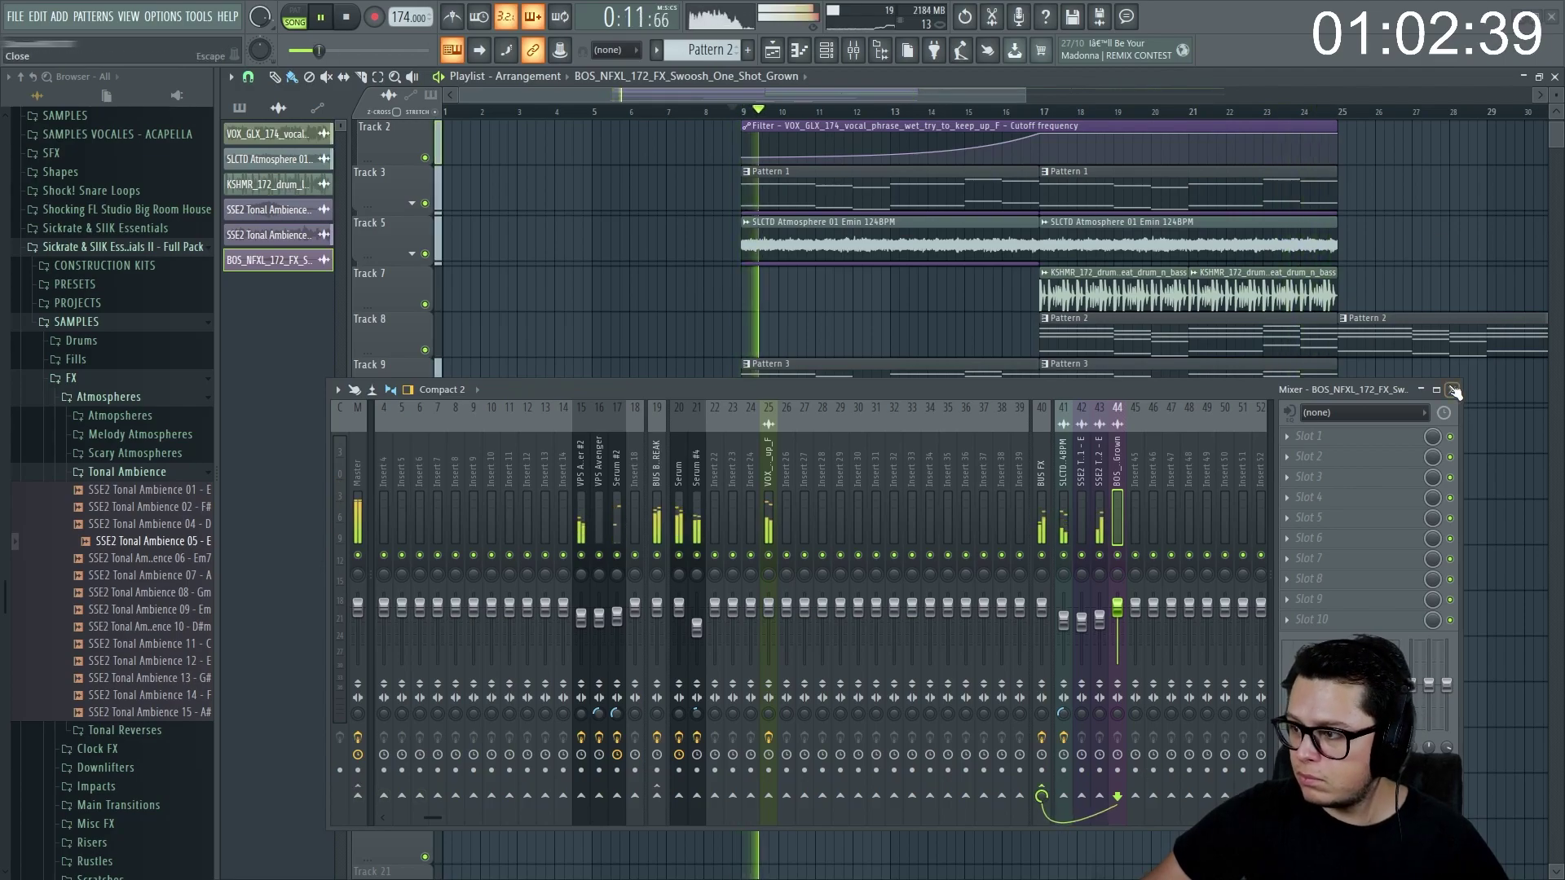
{"action": "left_click", "coordinate": [1452, 390]}
- Play the arrangement from just before bar 17 and lower the swoosh's mixer volume to about 86%
{"action": "left_click", "coordinate": [1011, 111]}
{"action": "key", "text": "F9"}
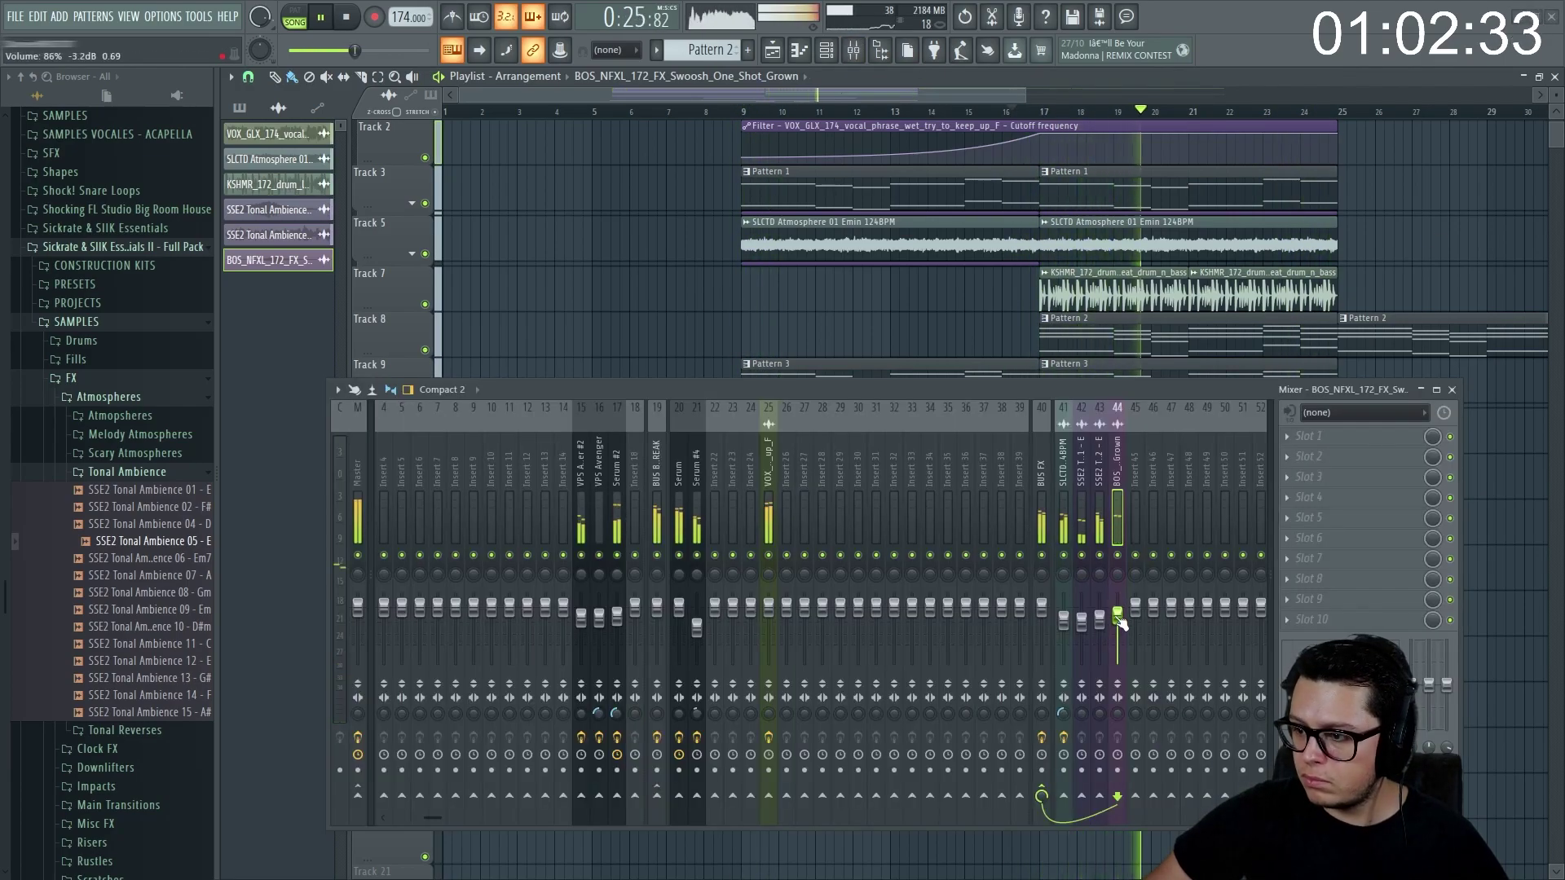
{"action": "key", "text": "F9"}
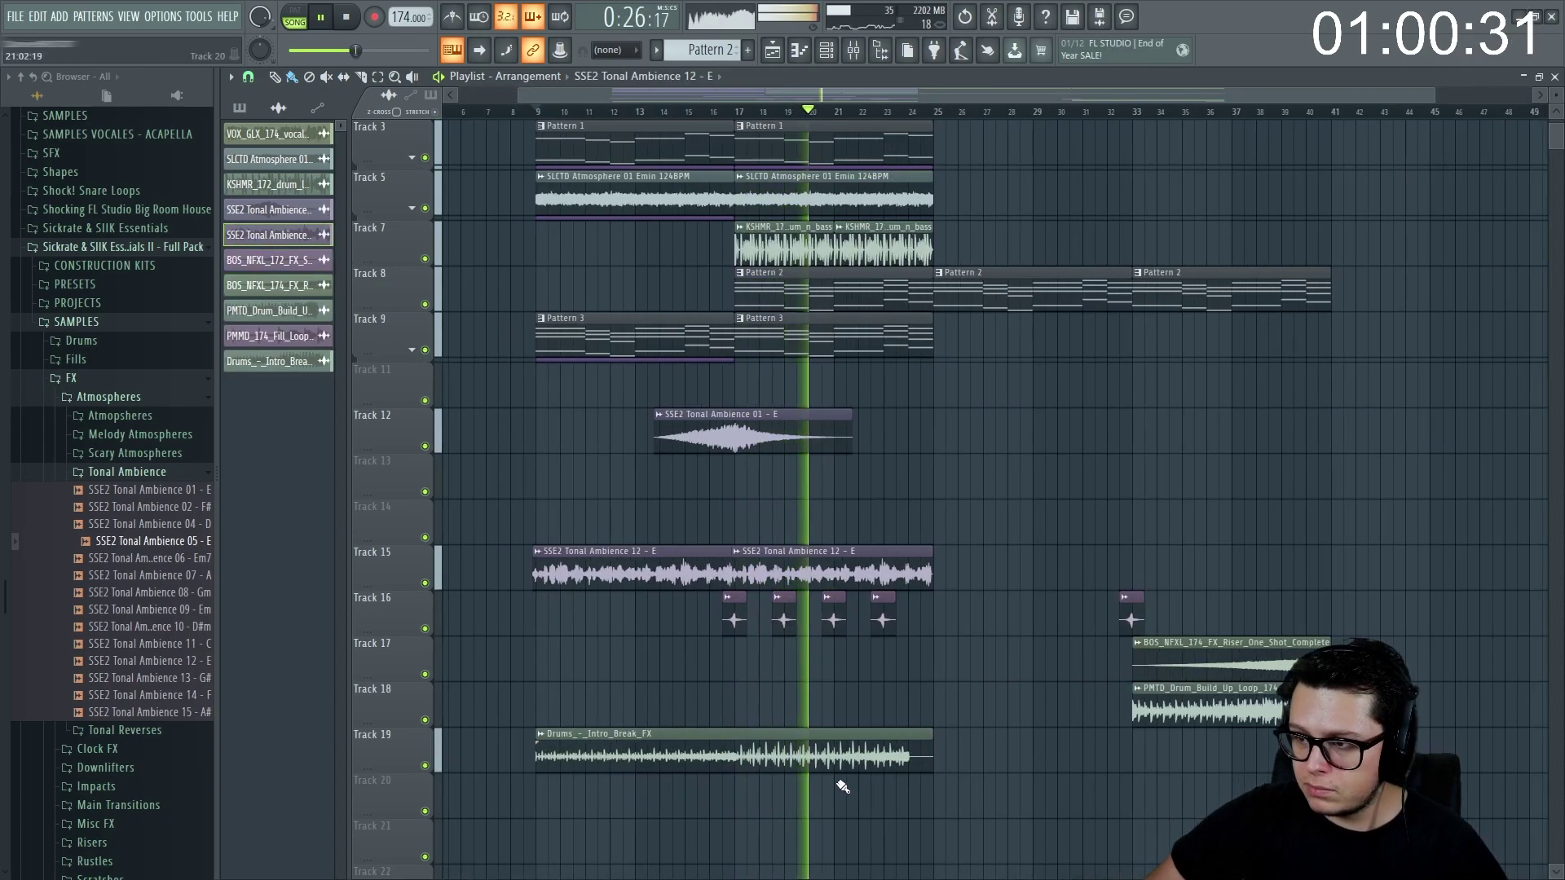
- Move the Drums_-_Intro_Break_FX clip to Track 20 and copy the PMMD_174_Fill_Loop_Stiffy fill to bar 24 on Track 19
{"action": "scroll", "coordinate": [843, 787], "scroll_direction": "right", "scroll_amount": 2}
{"action": "left_click_drag", "start_coordinate": [1281, 760], "coordinate": [812, 806]}
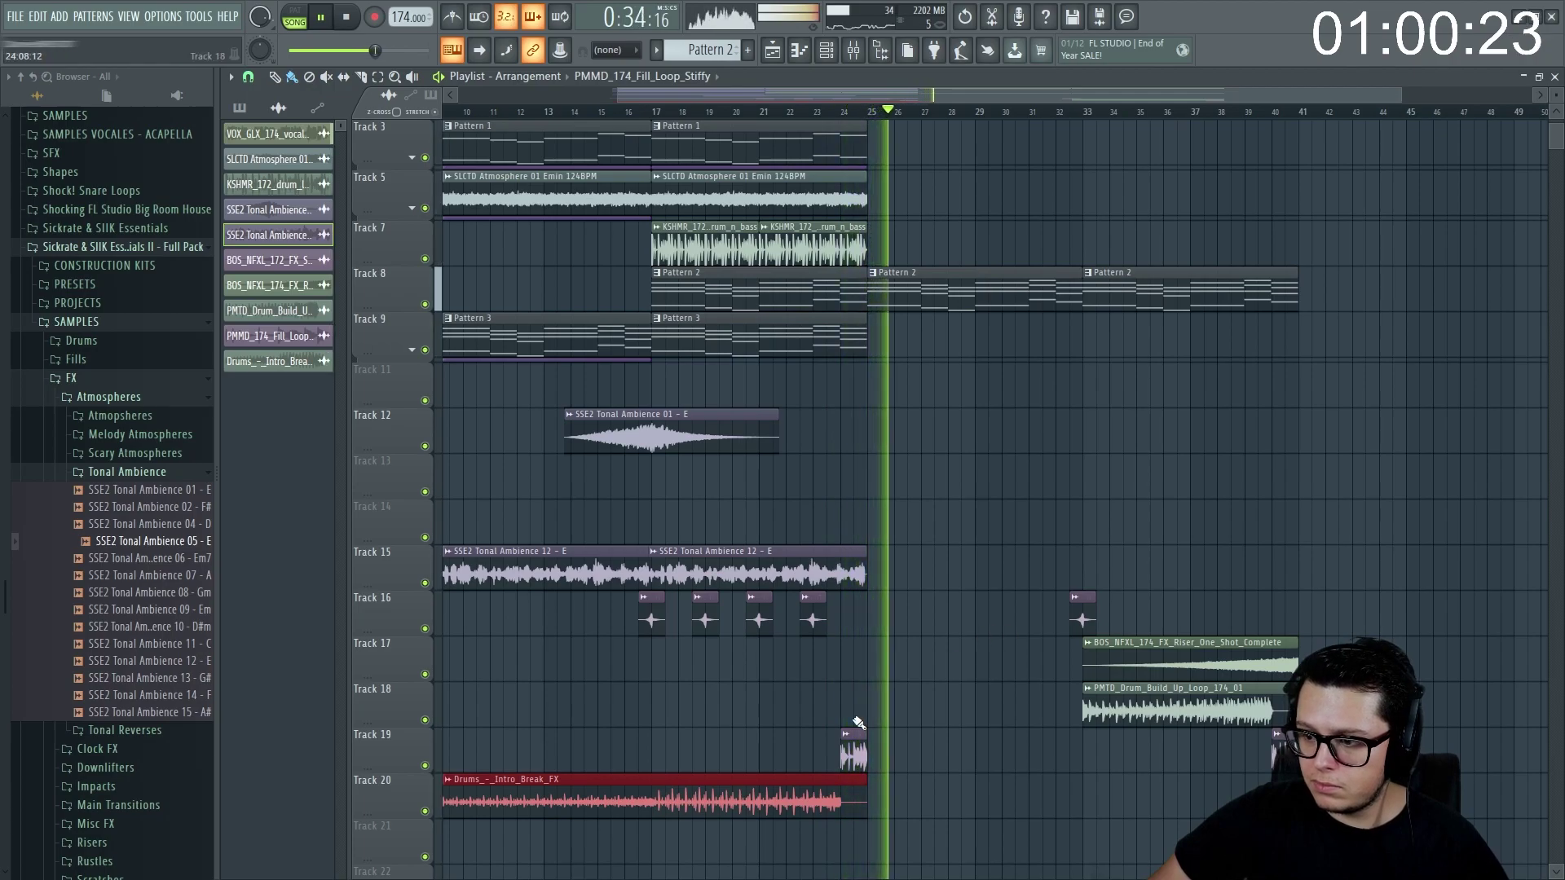
{"action": "scroll", "coordinate": [896, 693], "scroll_direction": "down", "scroll_amount": 4}
{"action": "scroll", "coordinate": [958, 644], "scroll_direction": "down", "scroll_amount": 2}
{"action": "scroll", "coordinate": [1020, 609], "scroll_direction": "up", "scroll_amount": 6}
{"action": "scroll", "coordinate": [987, 650], "scroll_direction": "down", "scroll_amount": 5}
{"action": "key", "text": "space"}
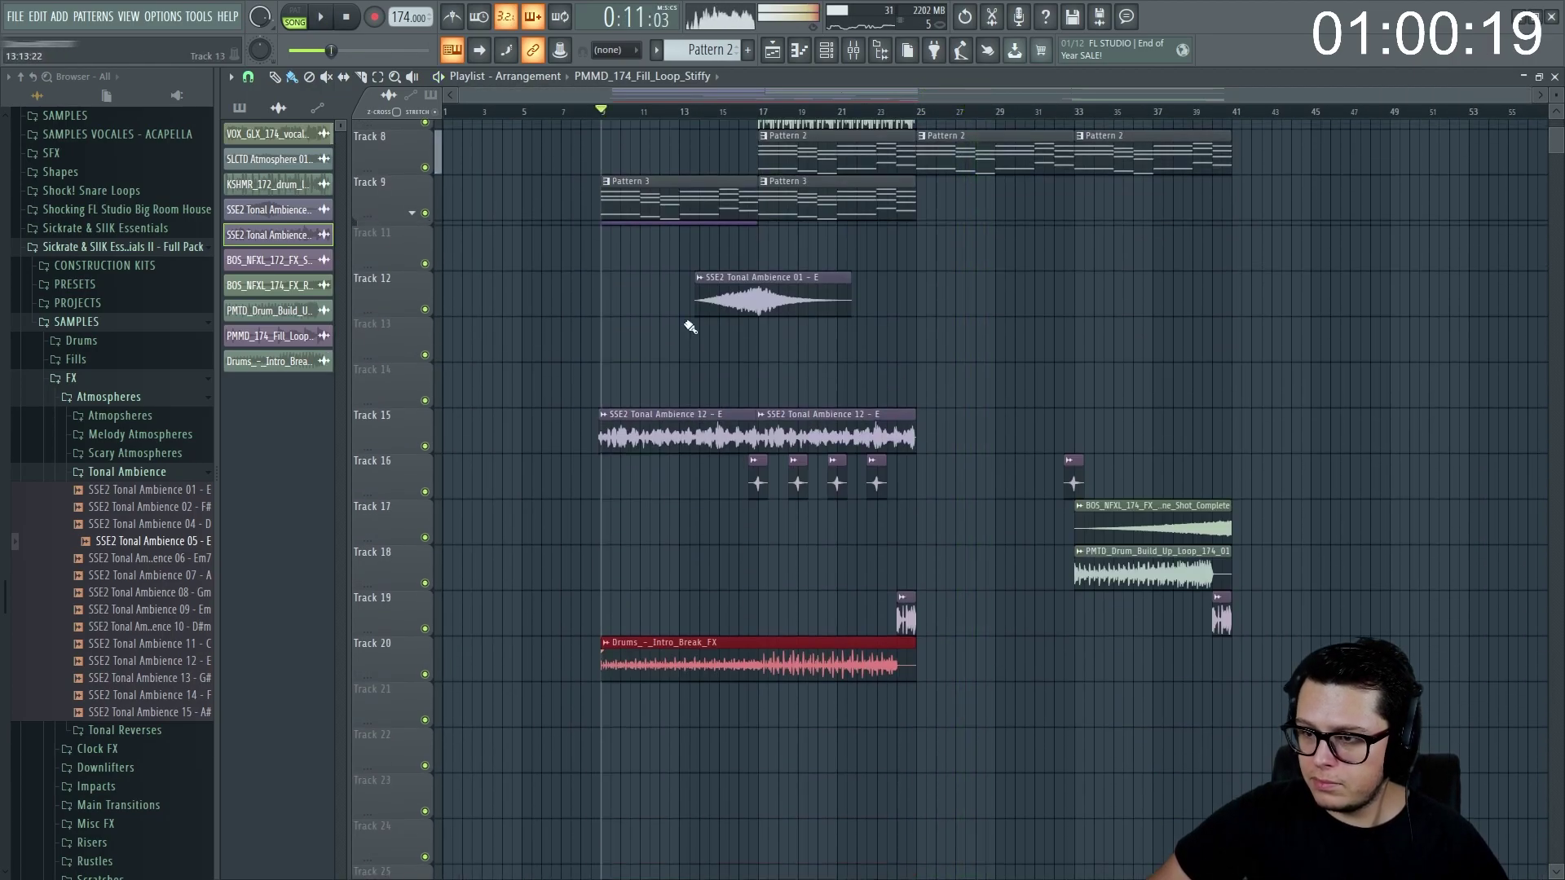
- Place SsAaHh - Copy from the KOLBEIN SAMPLES FX folder on Track 21, peaking at bar 9, and check it in playback
{"action": "left_click", "coordinate": [88, 246]}
{"action": "scroll", "coordinate": [108, 398], "scroll_direction": "up", "scroll_amount": 10}
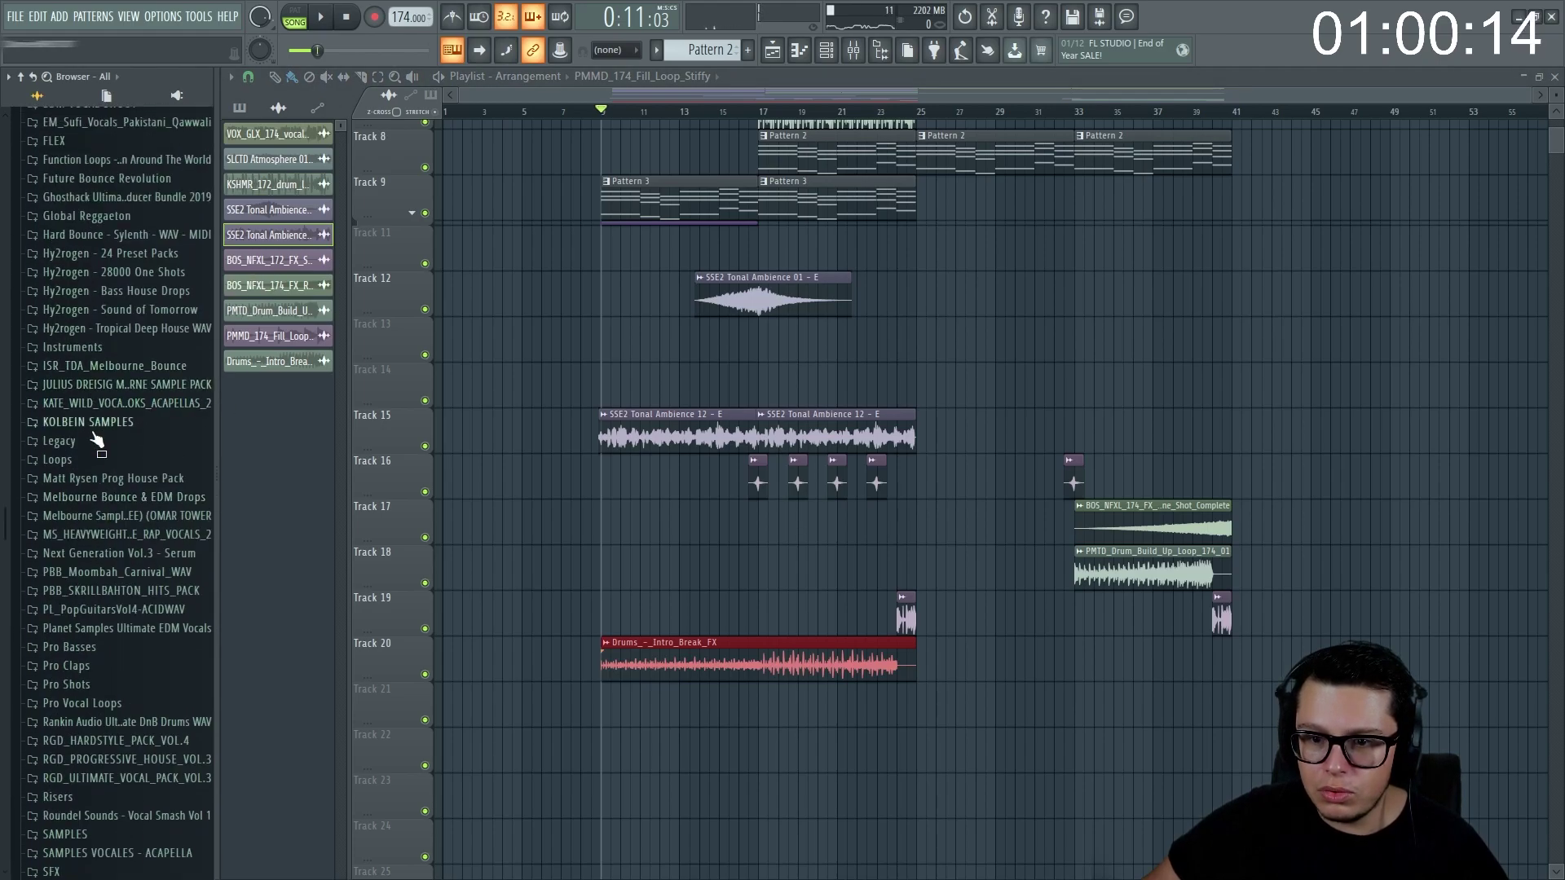
{"action": "left_click", "coordinate": [92, 430]}
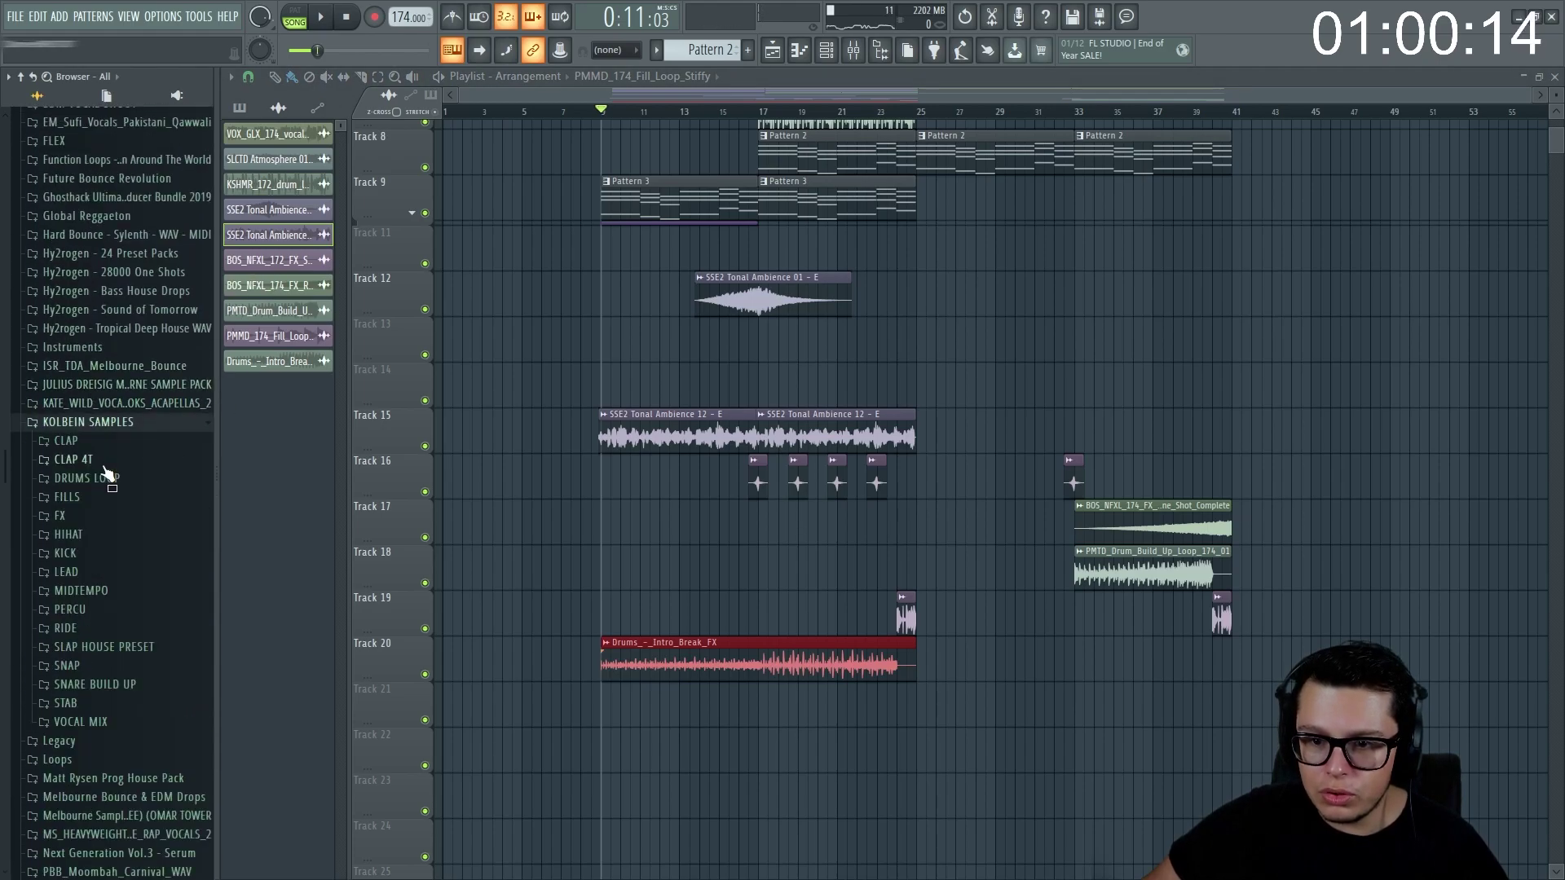
{"action": "left_click", "coordinate": [60, 515]}
{"action": "left_click_drag", "start_coordinate": [110, 757], "coordinate": [621, 731]}
{"action": "scroll", "coordinate": [621, 731], "scroll_direction": "up", "scroll_amount": 4}
{"action": "key", "text": "space"}
{"action": "scroll", "coordinate": [625, 713], "scroll_direction": "down", "scroll_amount": 5}
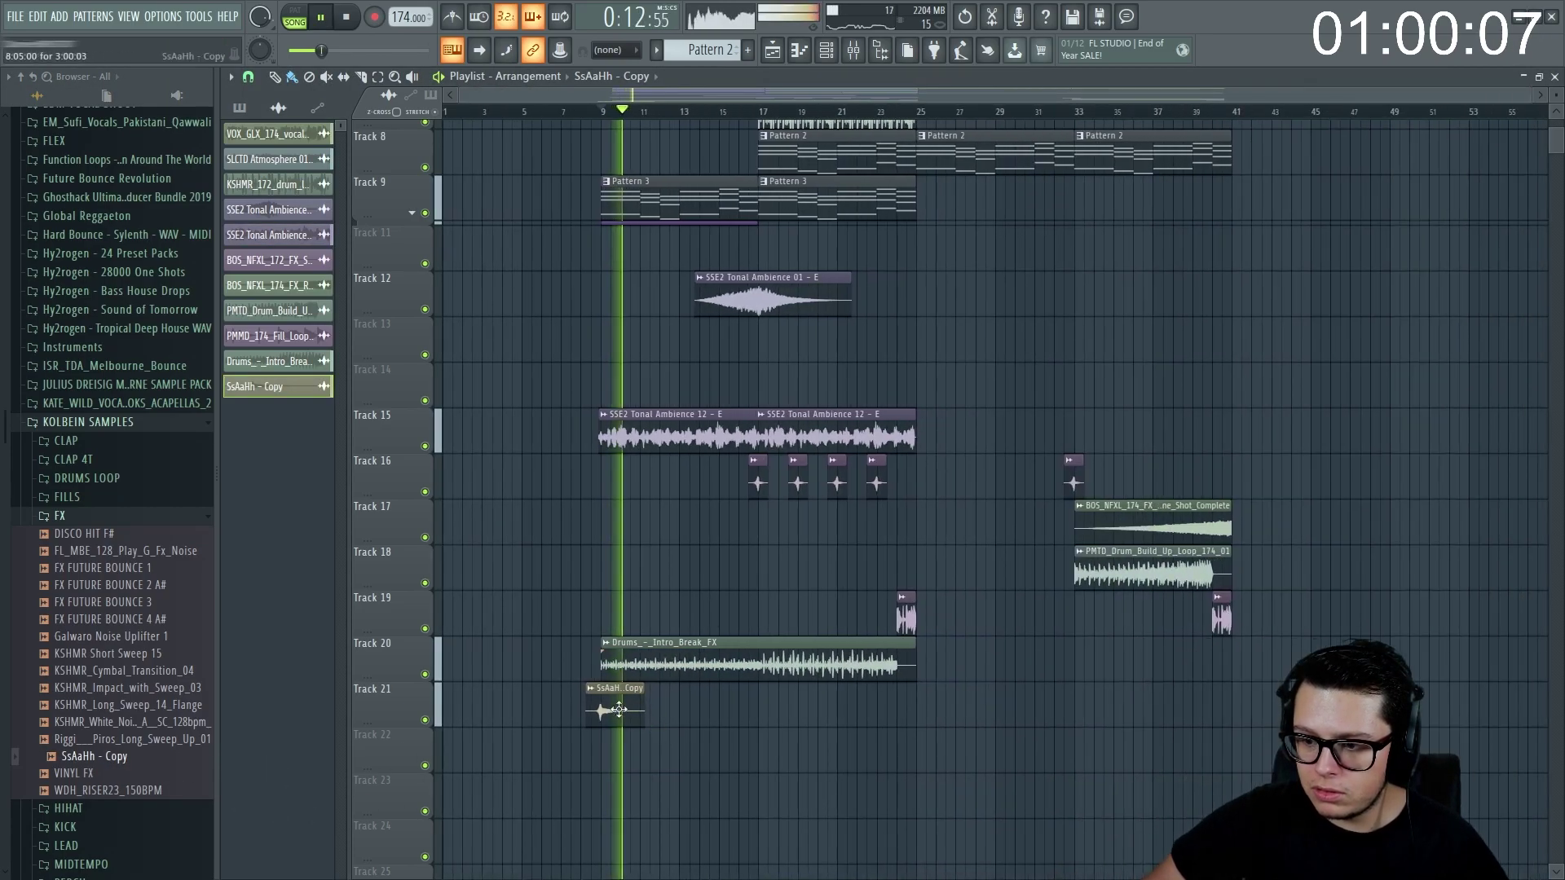
{"action": "key", "text": "space"}
- Assign the SsAaHh - Copy clip to mixer track 46, route it to BUS FX and lower its volume slightly
{"action": "double_click", "coordinate": [624, 712]}
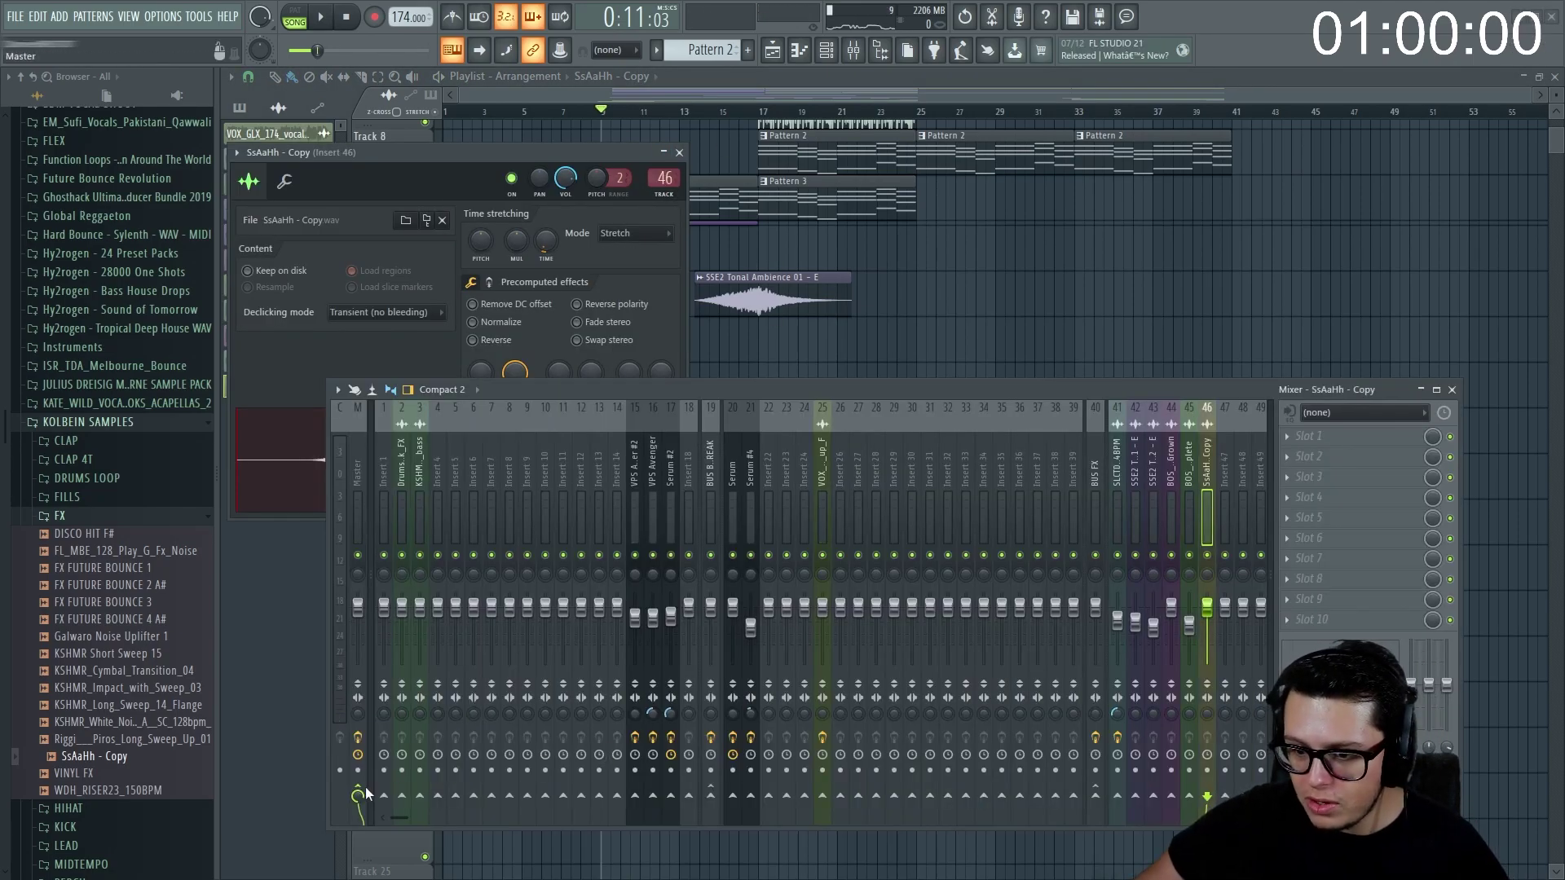
{"action": "left_click", "coordinate": [1095, 794]}
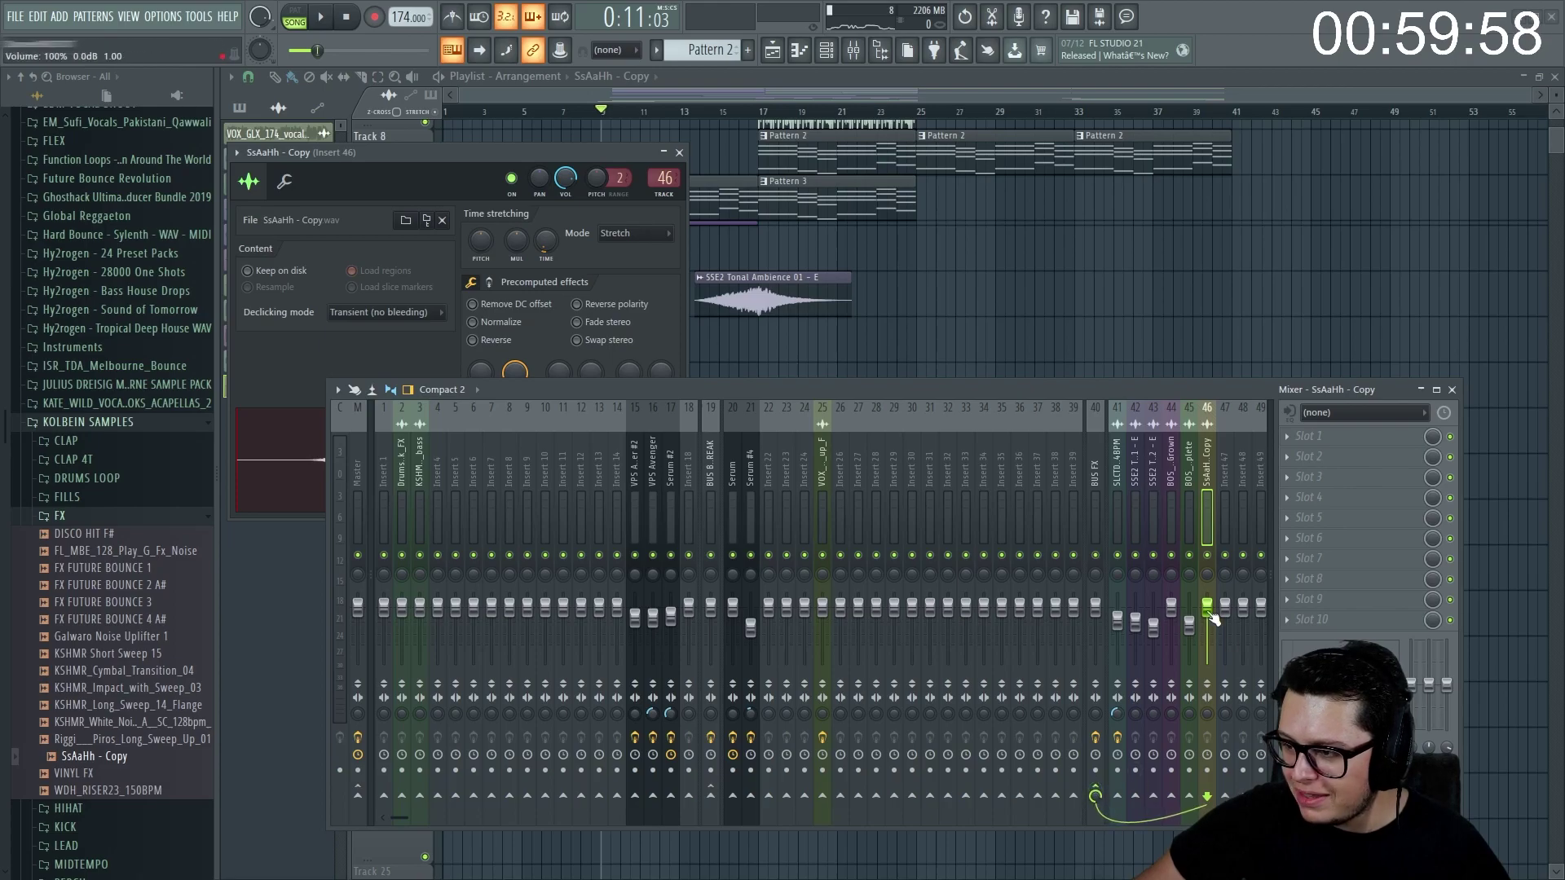
{"action": "key", "text": "space"}
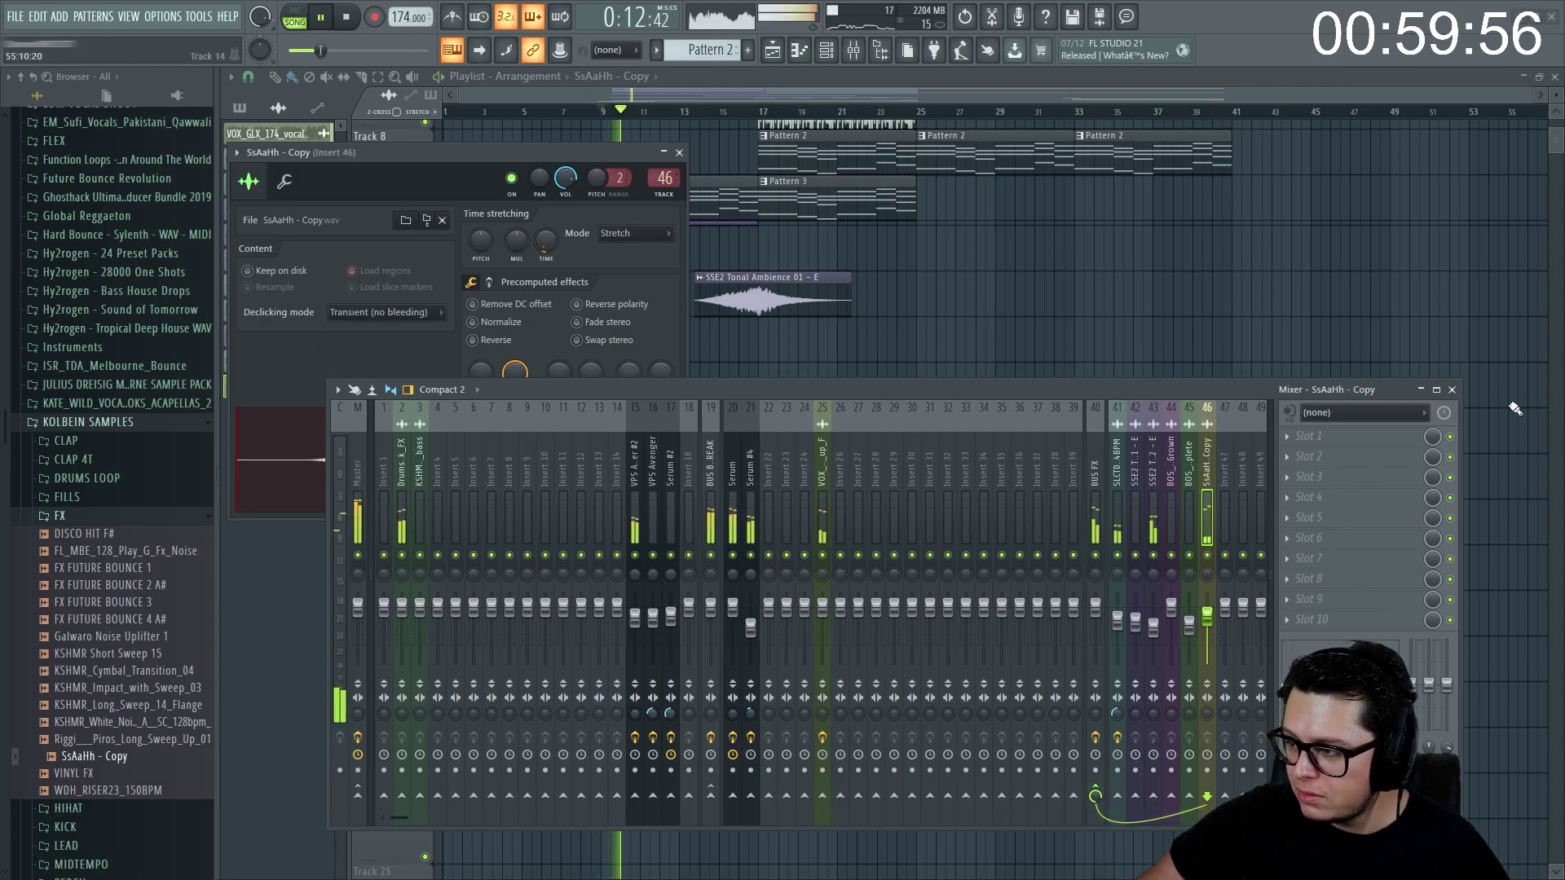
{"action": "left_click", "coordinate": [1452, 390]}
{"action": "key", "text": "space"}
- Place KSHMR Exhaust 06 from the Sound Of KSHMR VOL.2 Exhausts folder on Track 22 at bar 9 and assign it to mixer track 47
{"action": "left_click", "coordinate": [106, 425]}
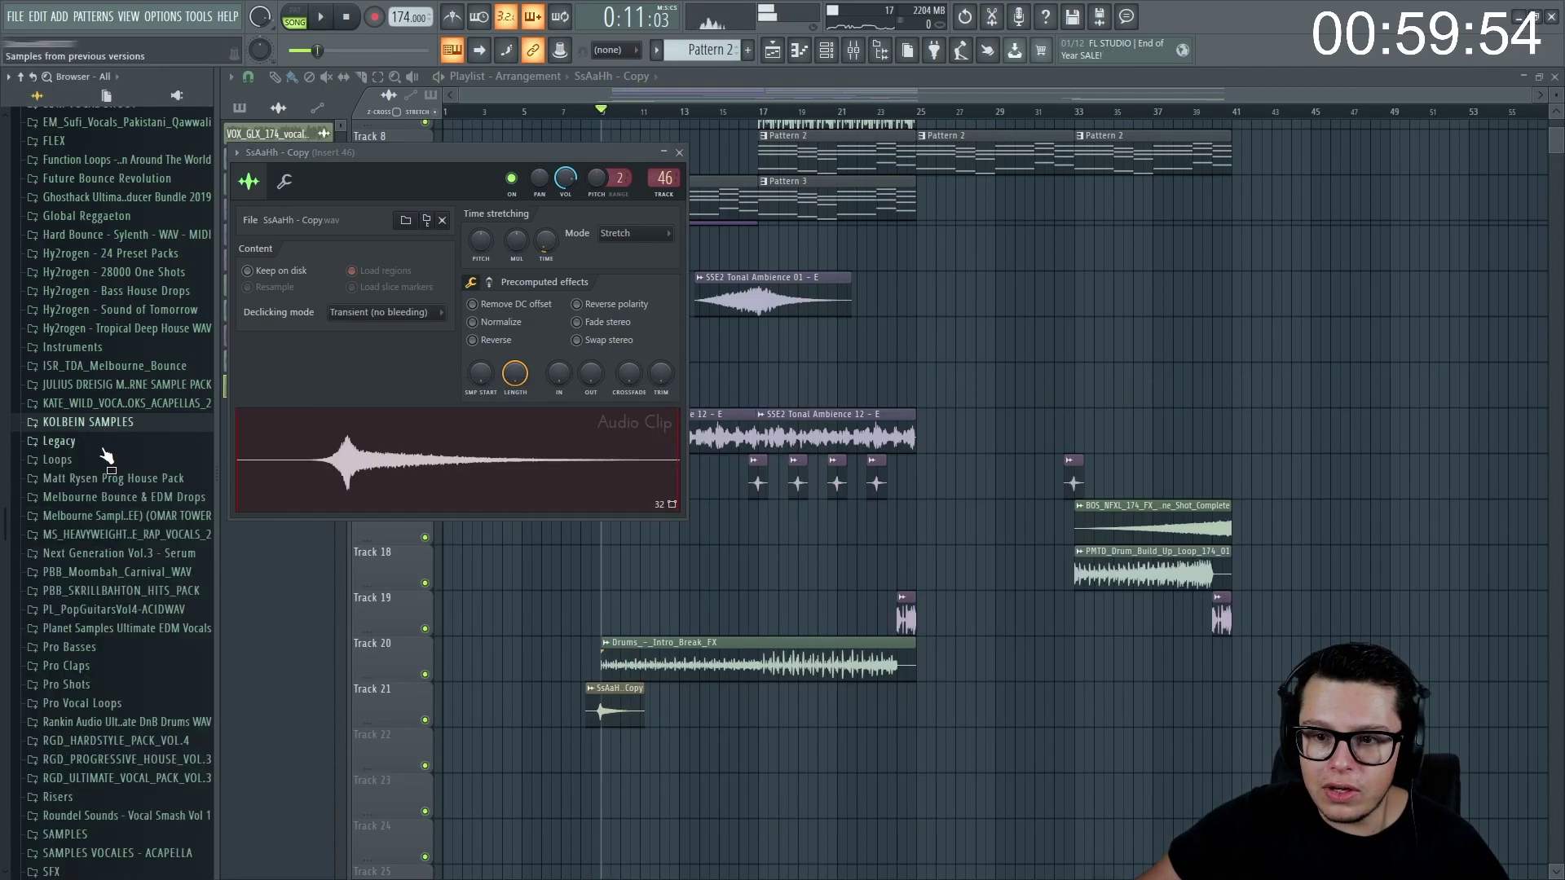
{"action": "scroll", "coordinate": [89, 430], "scroll_direction": "down", "scroll_amount": 11}
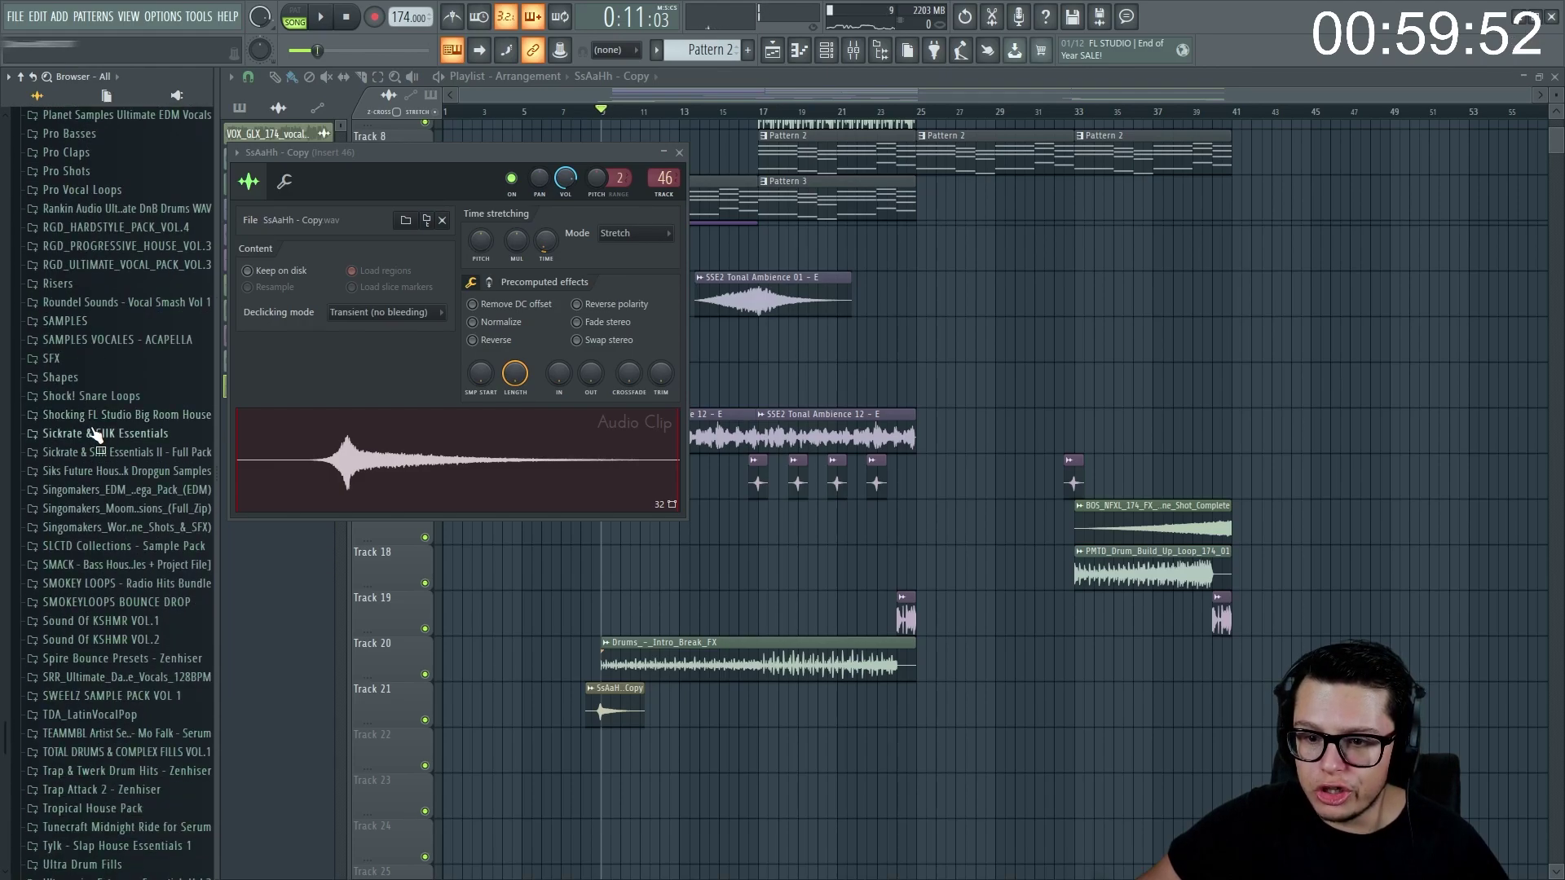
{"action": "left_click", "coordinate": [126, 538]}
{"action": "left_click", "coordinate": [119, 559]}
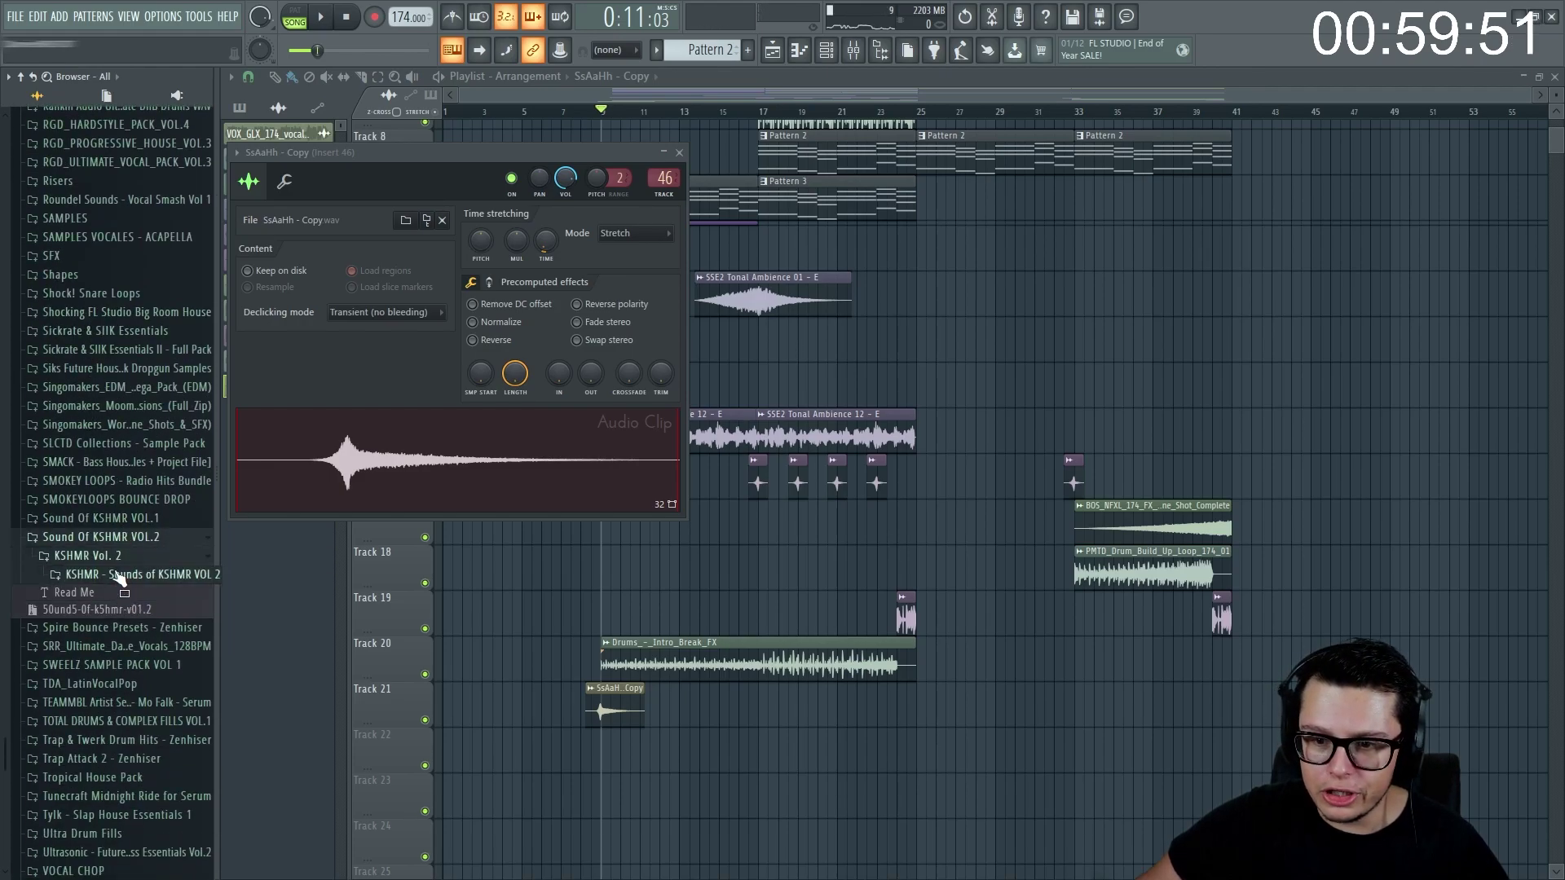
{"action": "left_click", "coordinate": [119, 574]}
{"action": "left_click", "coordinate": [84, 648]}
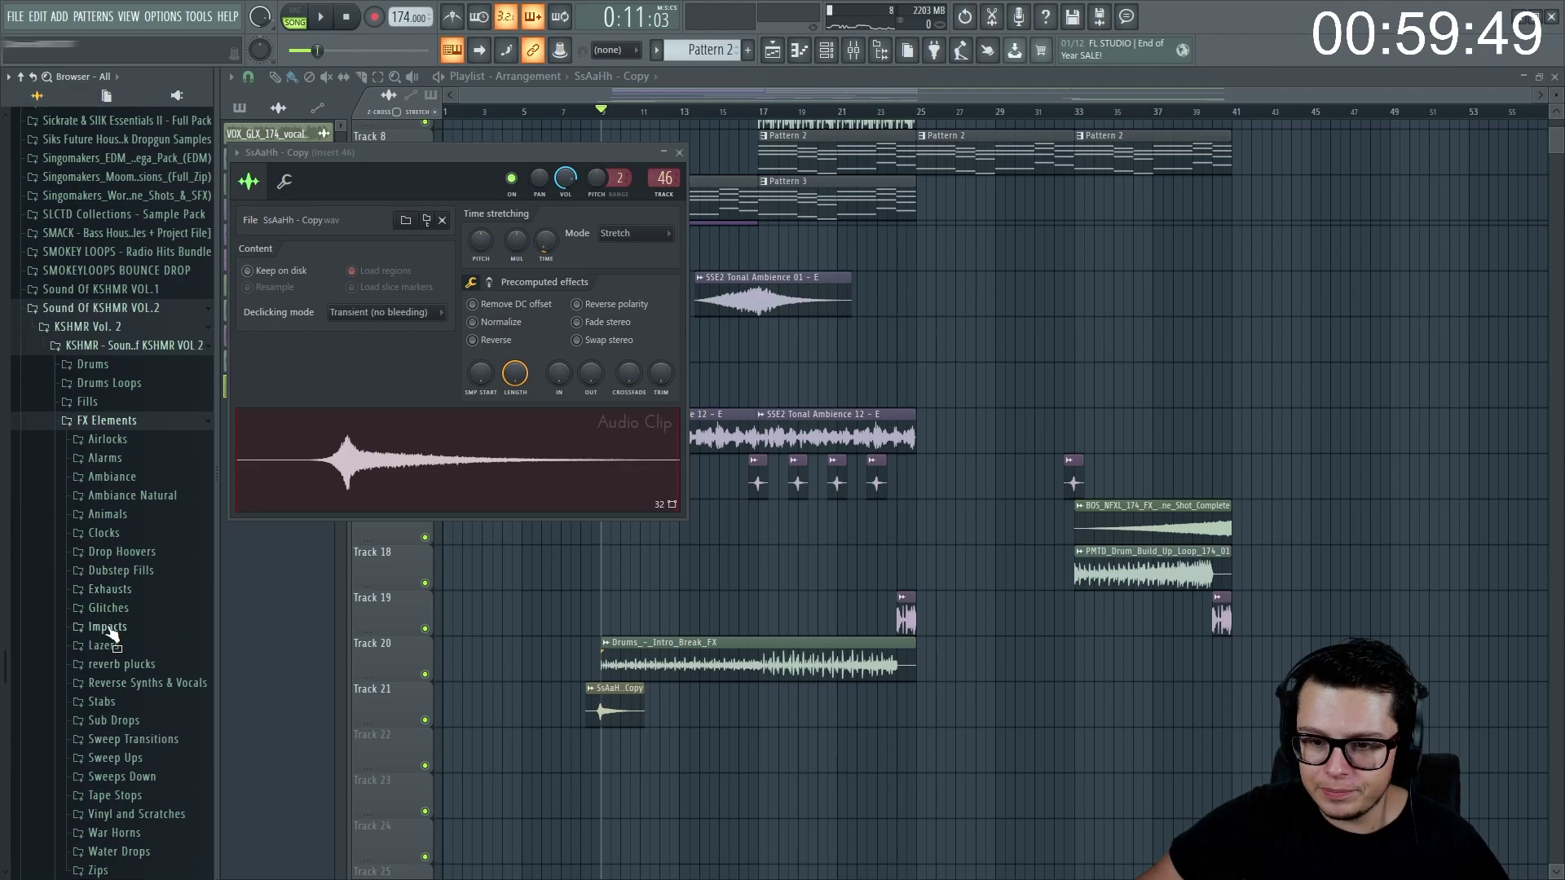
{"action": "left_click", "coordinate": [115, 590]}
{"action": "left_click_drag", "start_coordinate": [137, 700], "coordinate": [603, 754]}
{"action": "left_click", "coordinate": [854, 50]}
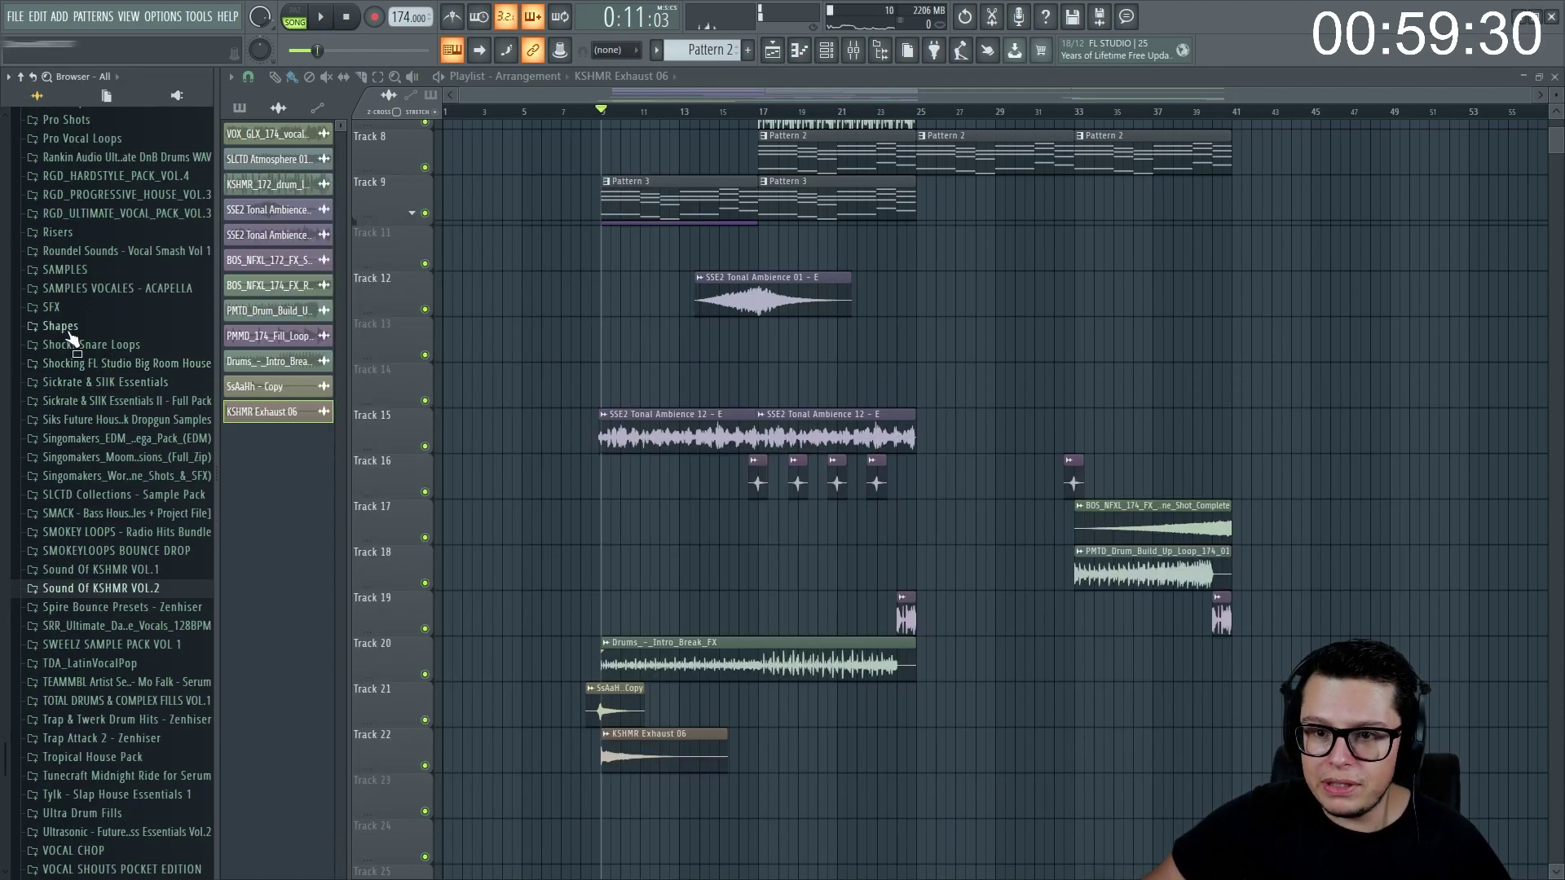
- Place KSHMR_Cymbal_Transition_04 from the KOLBEIN SAMPLES FX folder on Track 23 so it peaks at bar 9
{"action": "scroll", "coordinate": [73, 336], "scroll_direction": "up", "scroll_amount": 12}
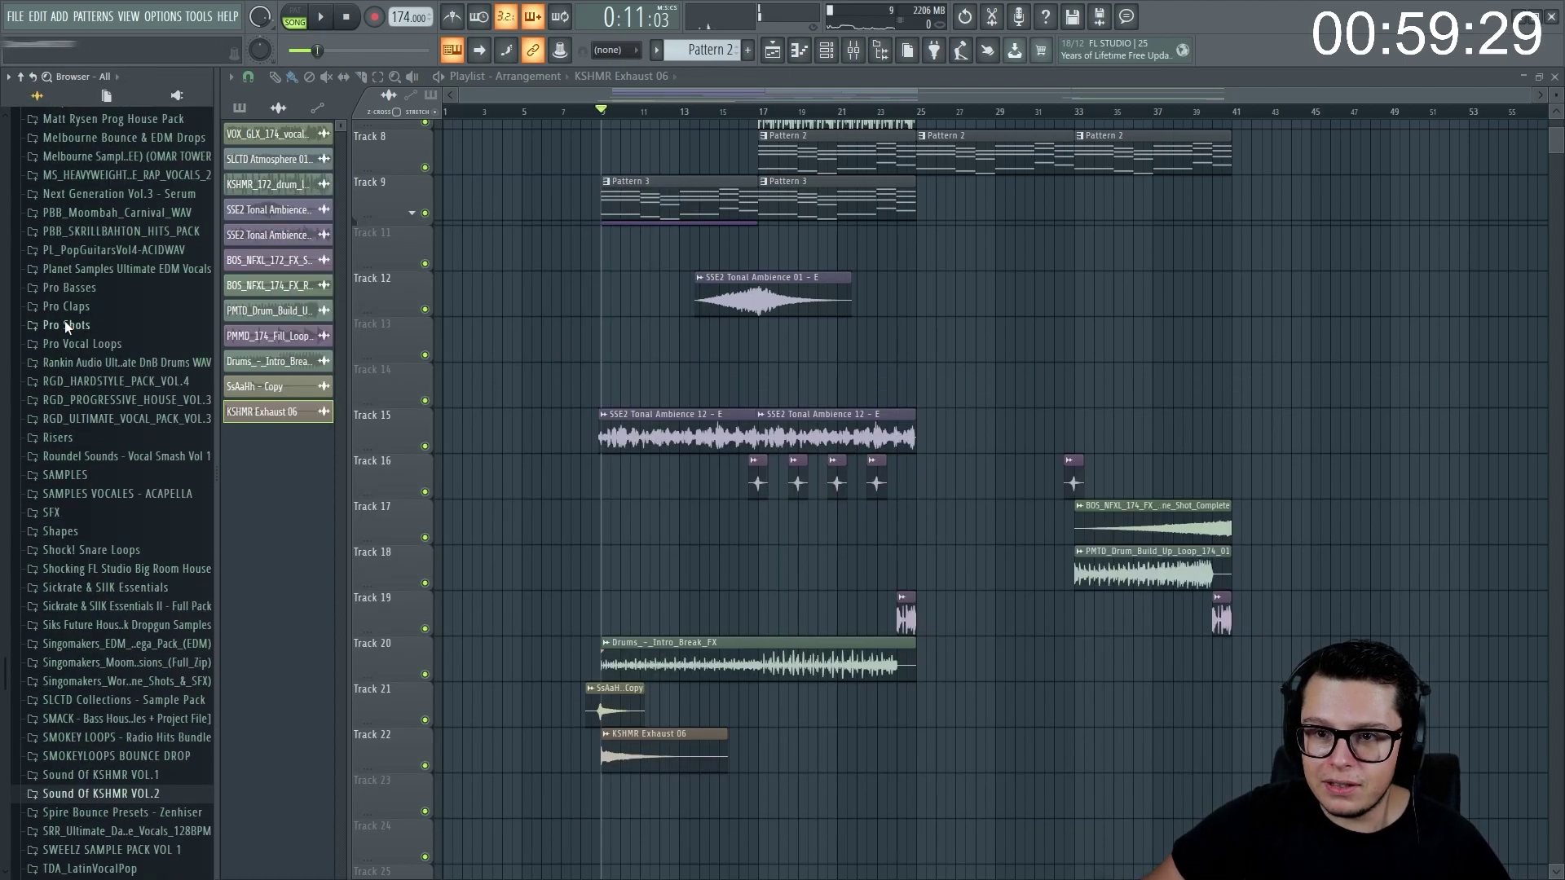
{"action": "left_click", "coordinate": [78, 334]}
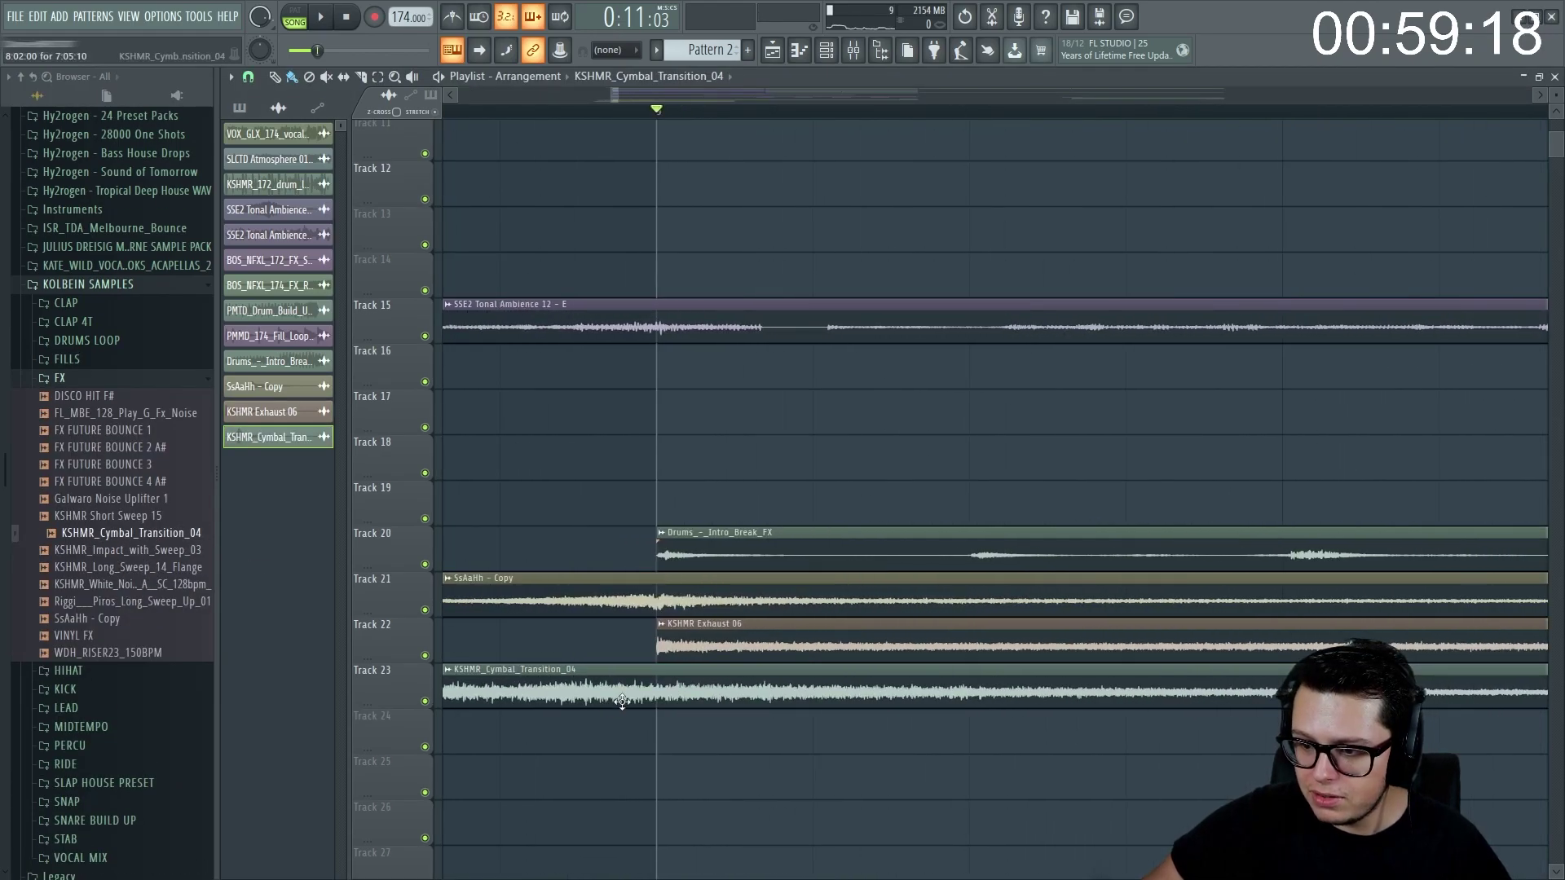
{"action": "scroll", "coordinate": [693, 694], "scroll_direction": "down", "scroll_amount": 5}
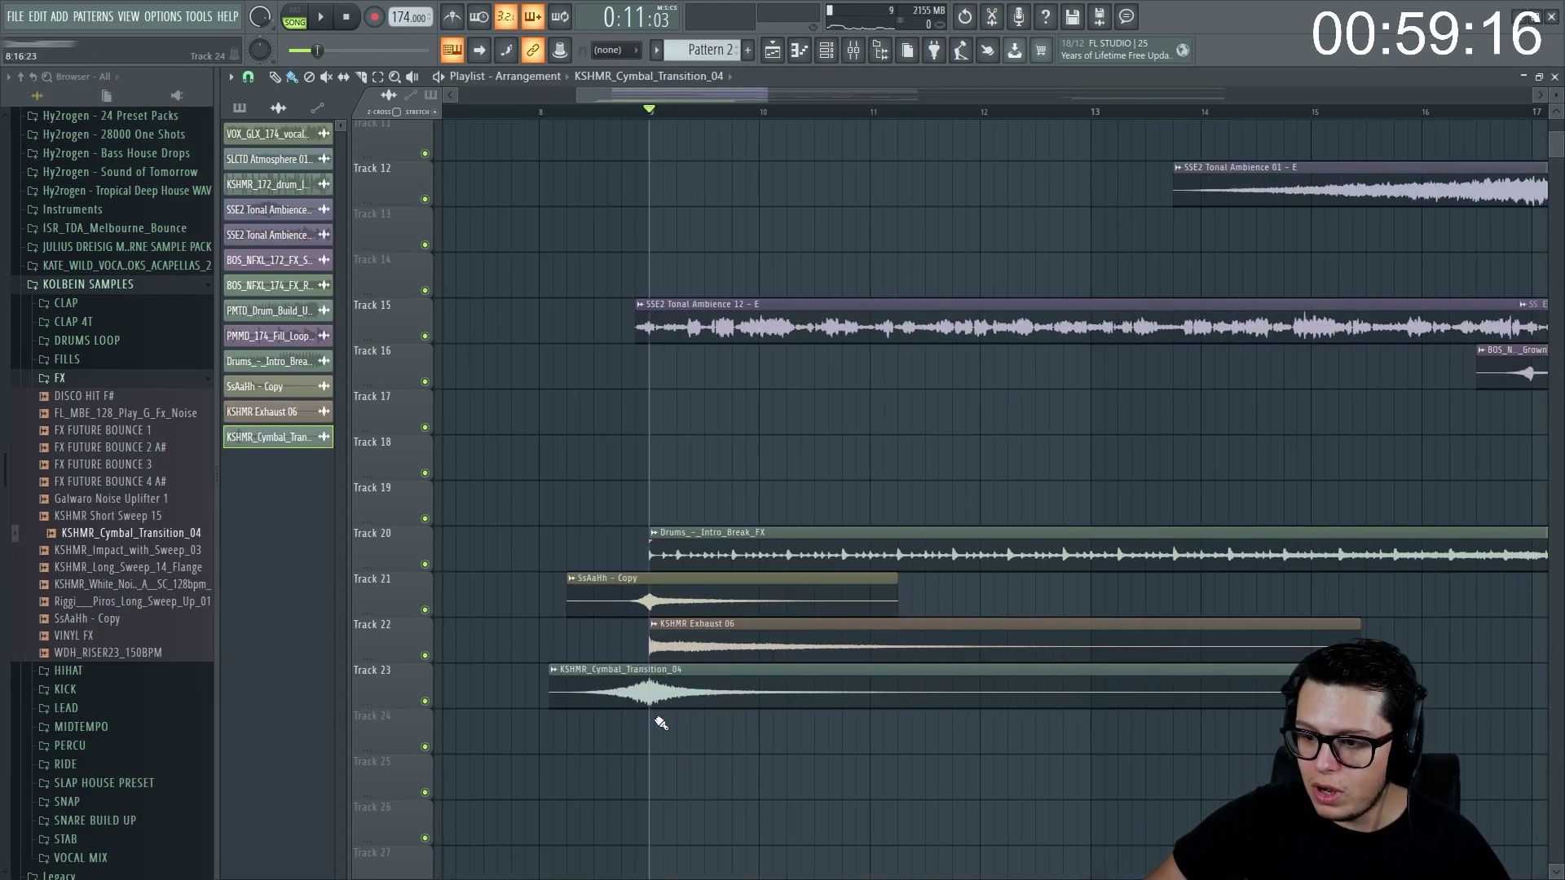
{"action": "key", "text": "space"}
- Assign the KSHMR_Cymbal_Transition_04 clip to mixer track 48, route it to BUS FX and lower its volume to about 67%
{"action": "double_click", "coordinate": [660, 690]}
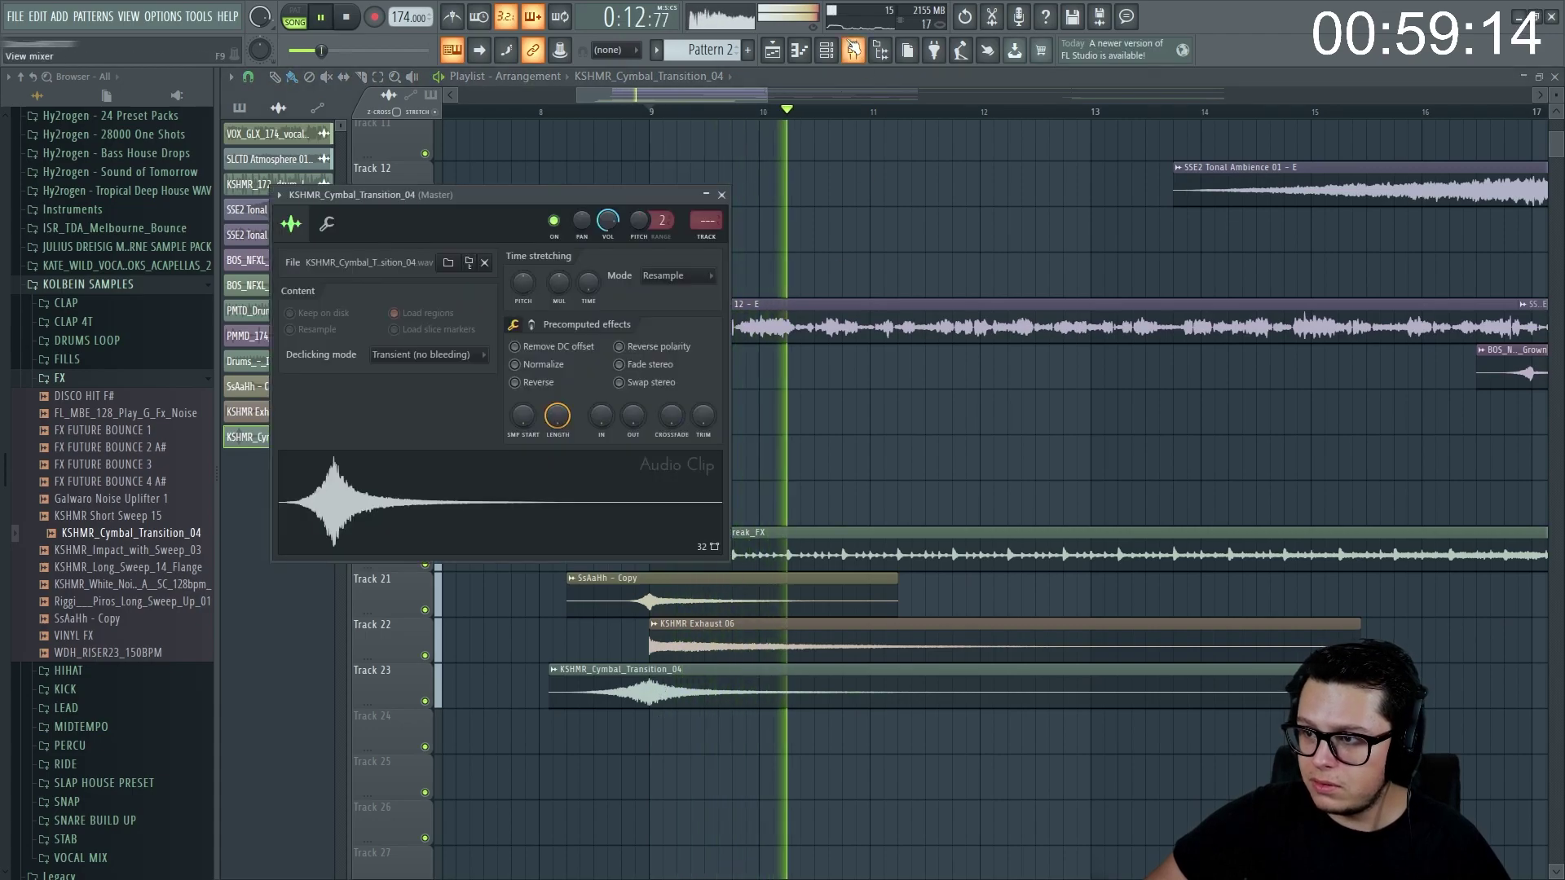
{"action": "key", "text": "F9"}
{"action": "left_click", "coordinate": [1242, 517]}
{"action": "key", "text": "ctrl+l"}
{"action": "key", "text": "space"}
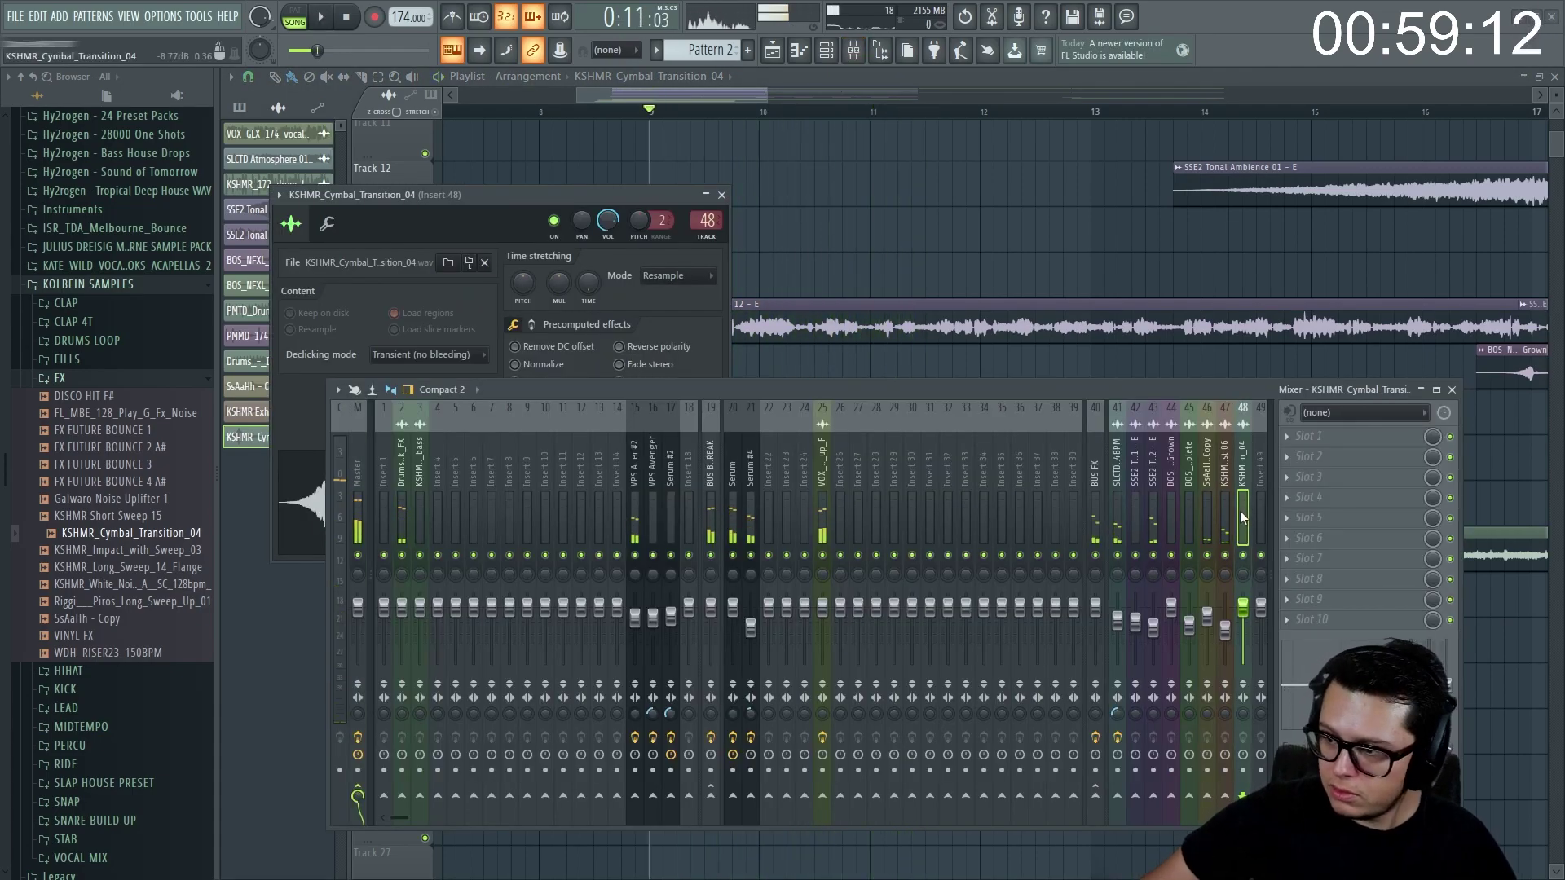
{"action": "left_click_drag", "start_coordinate": [1243, 608], "coordinate": [1244, 626]}
{"action": "key", "text": "space"}
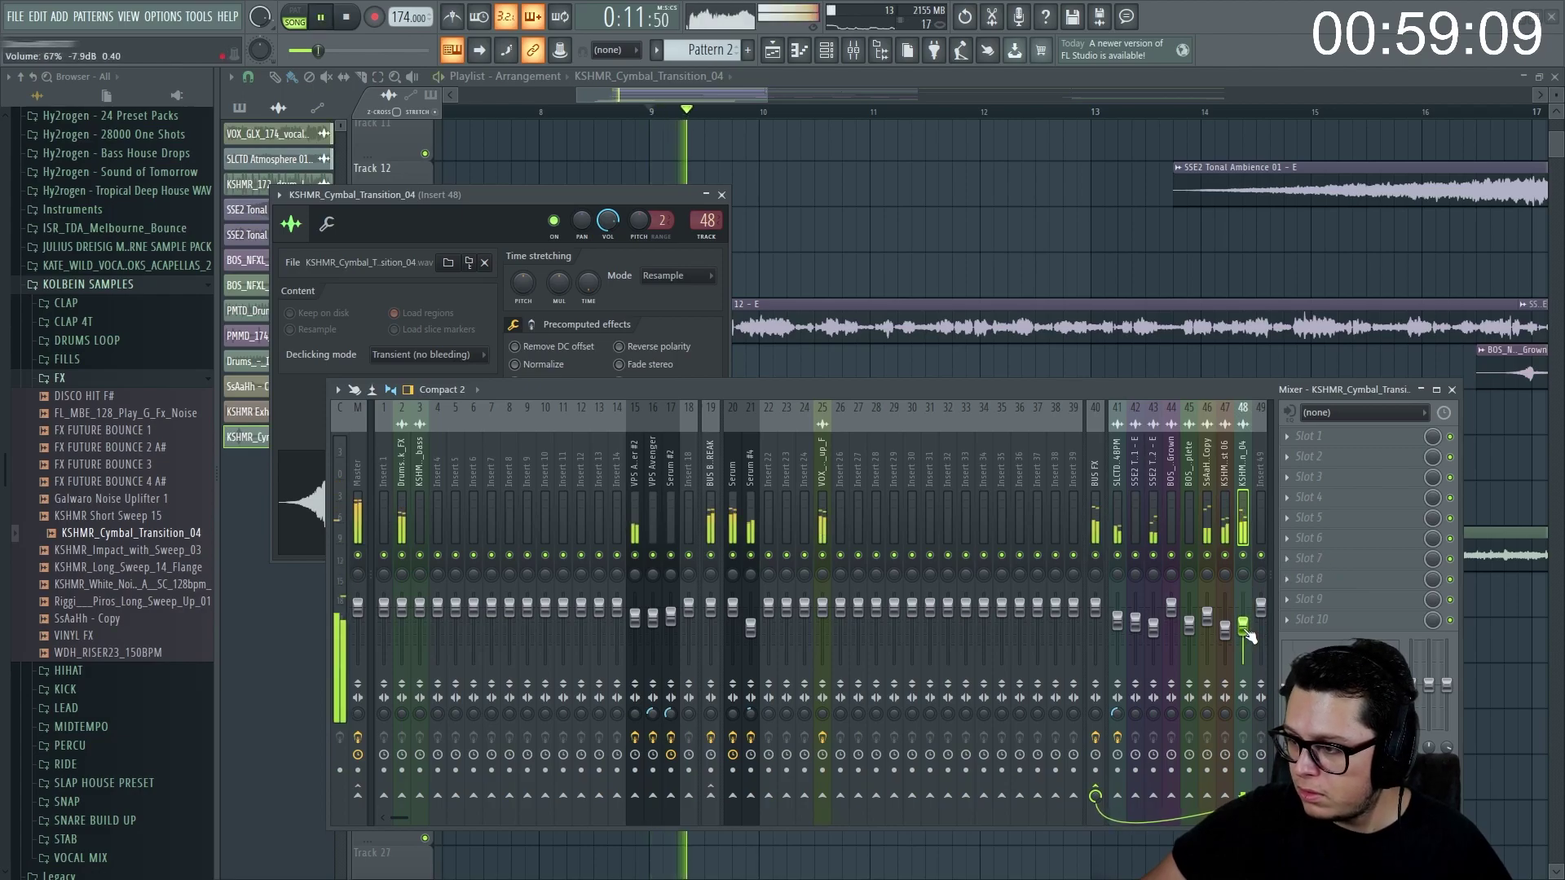
{"action": "left_click", "coordinate": [1452, 390]}
{"action": "left_click", "coordinate": [682, 276]}
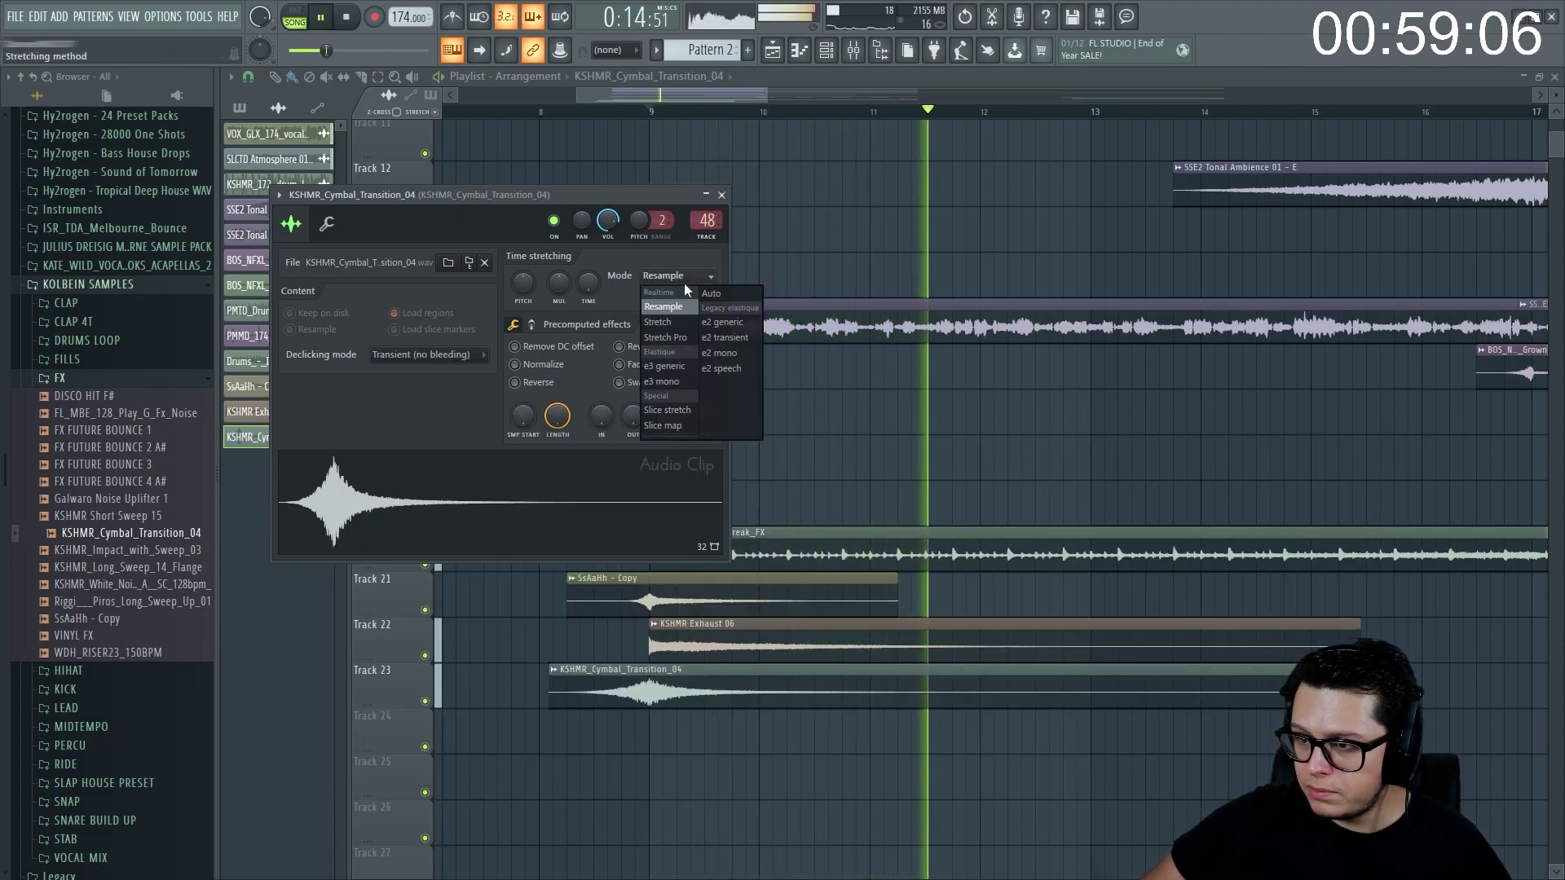
{"action": "key", "text": "Escape"}
{"action": "key", "text": "Escape"}
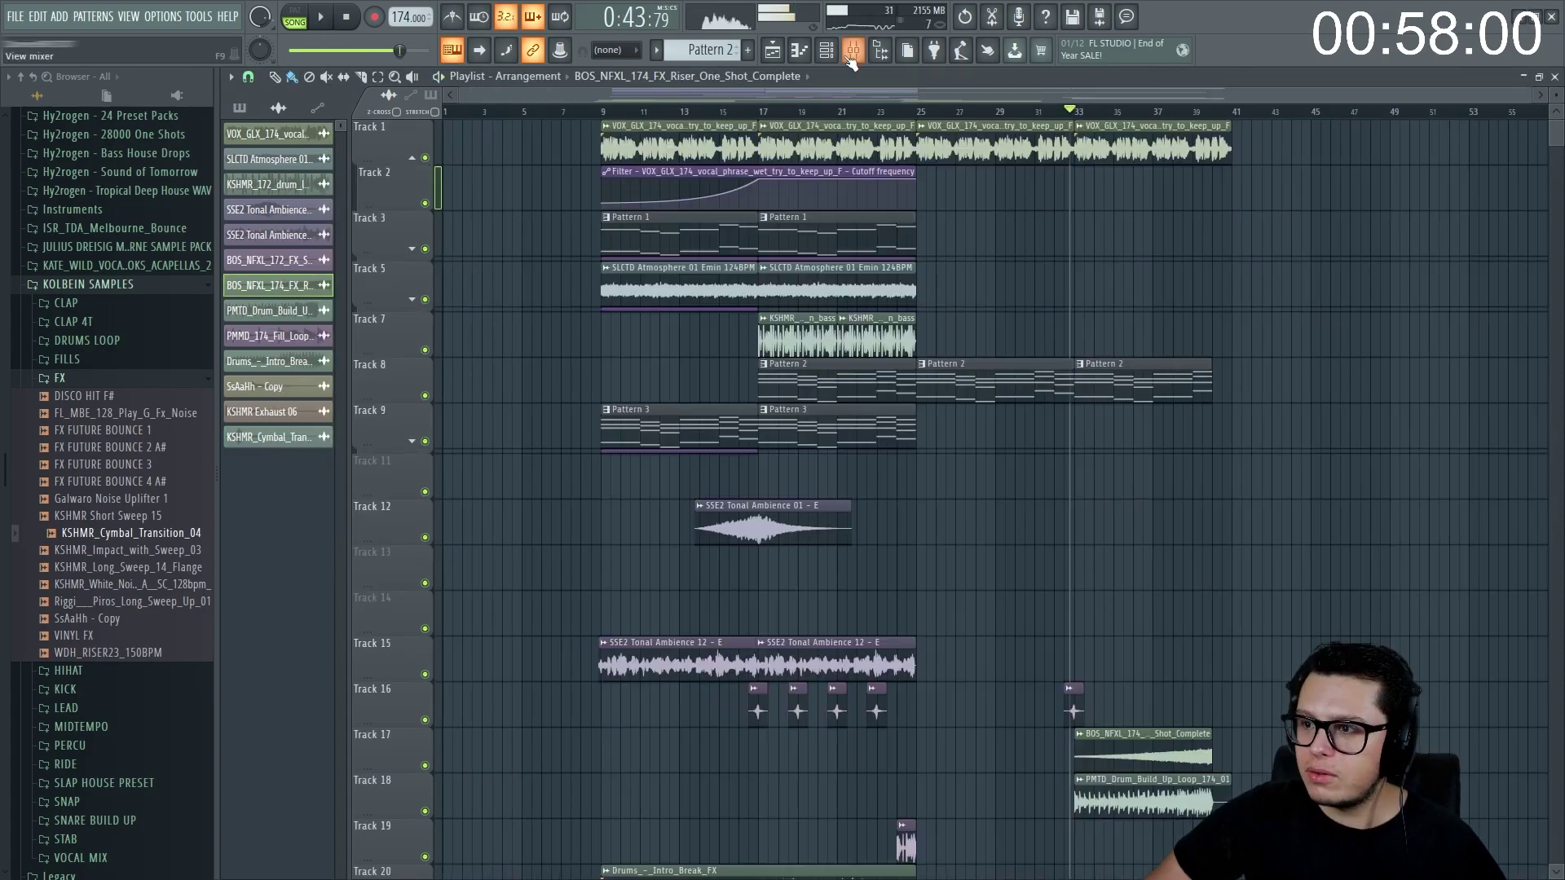
- Load Endless Smile in the first effect slot of the Master track and set its intensity to 0%
{"action": "left_click", "coordinate": [849, 59]}
{"action": "left_click", "coordinate": [362, 484]}
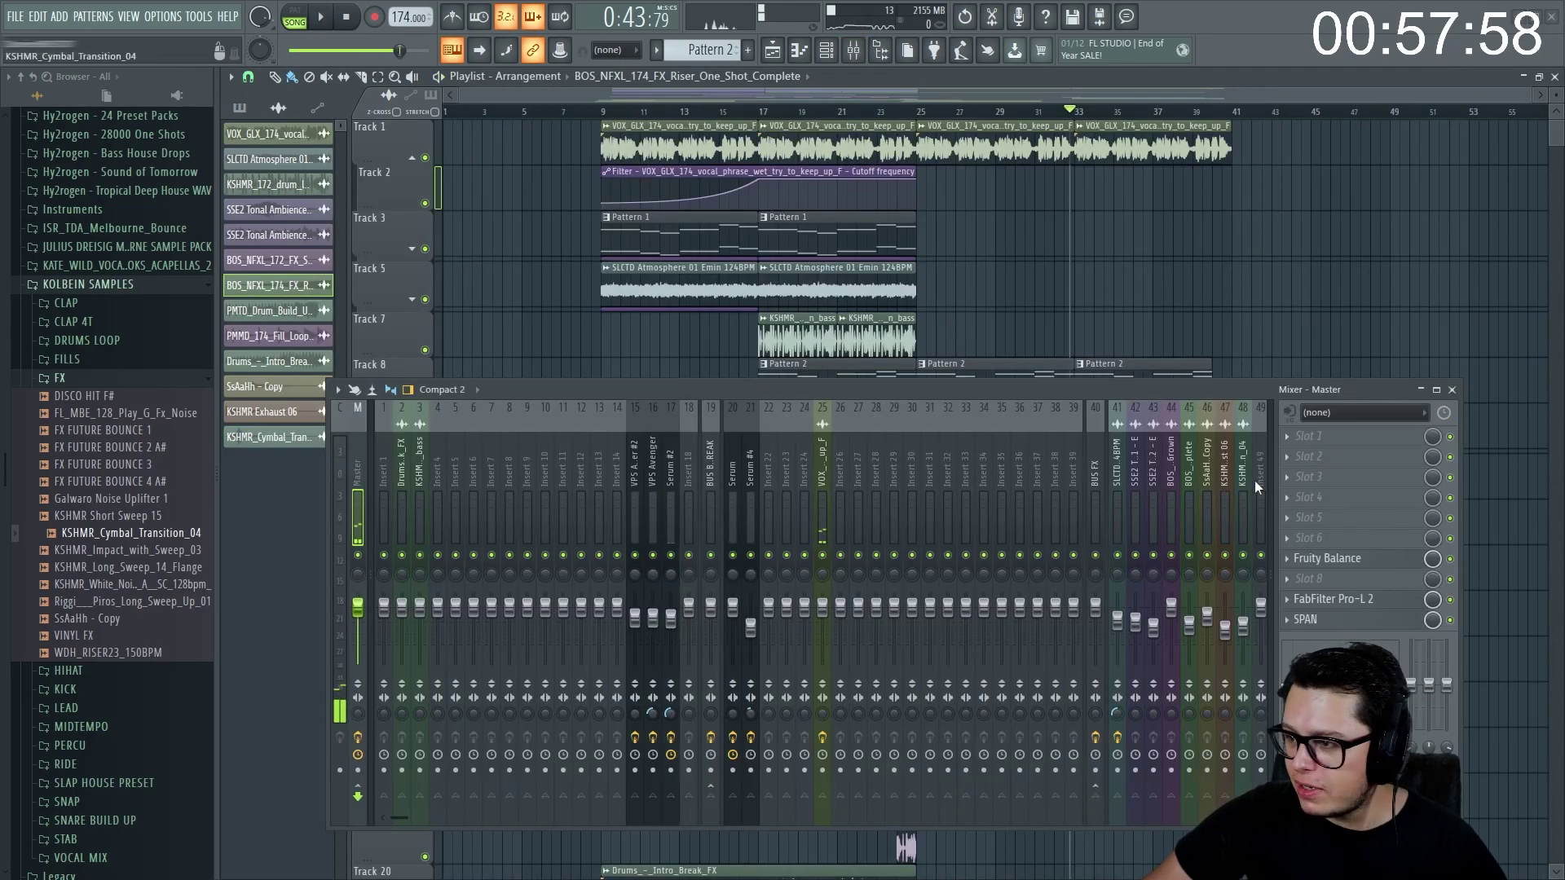
{"action": "left_click", "coordinate": [1316, 436]}
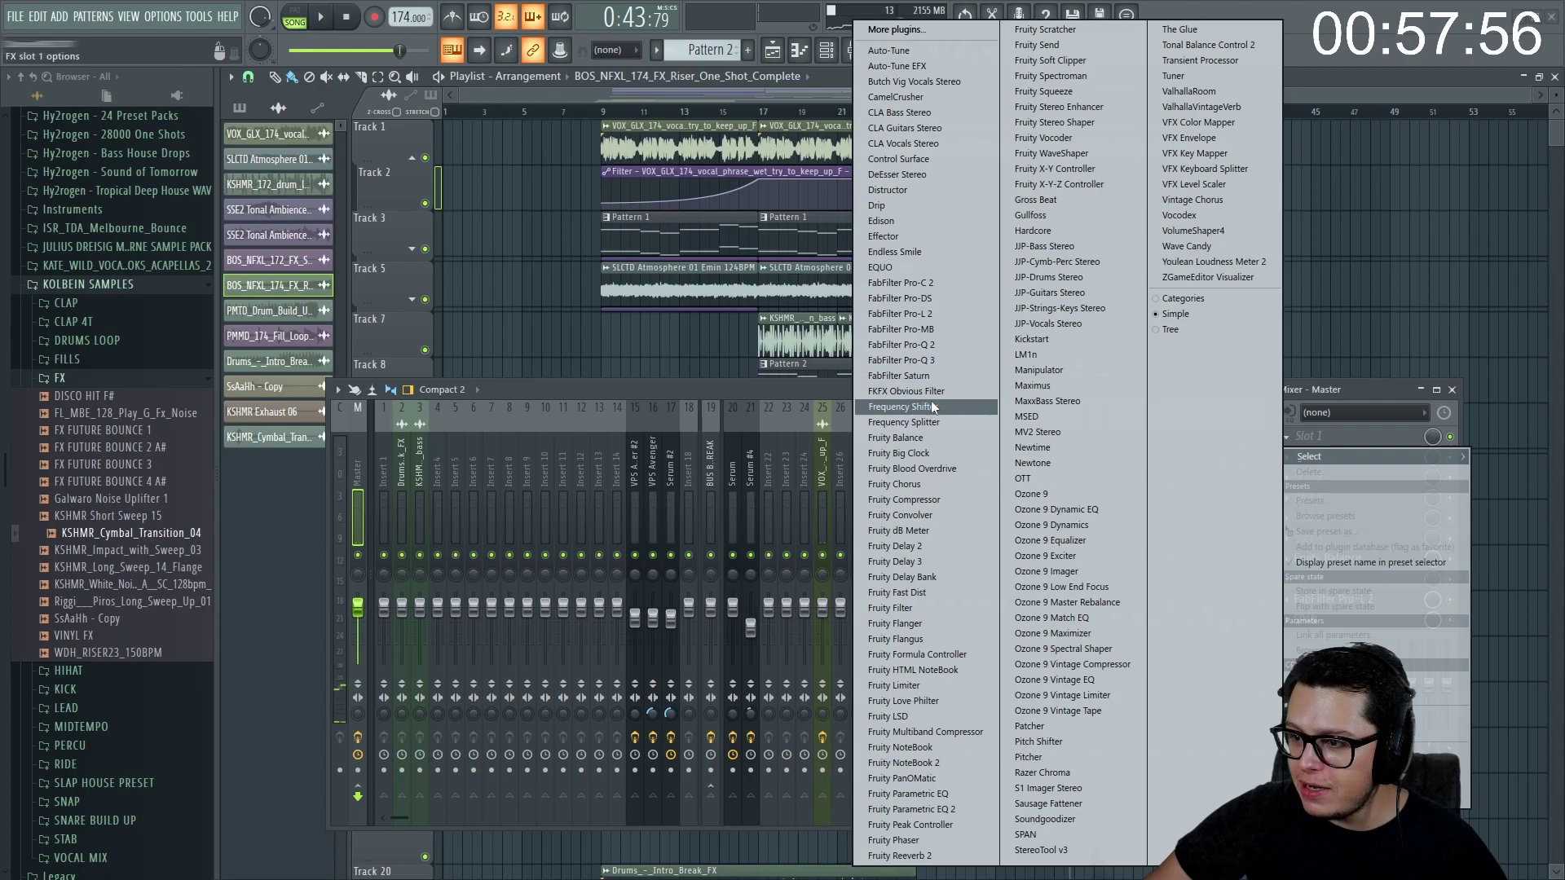
{"action": "left_click", "coordinate": [924, 253]}
{"action": "left_click_drag", "start_coordinate": [637, 386], "coordinate": [665, 640]}
{"action": "mouse_move", "coordinate": [554, 368]}
{"action": "left_click_drag", "start_coordinate": [535, 347], "coordinate": [509, 585]}
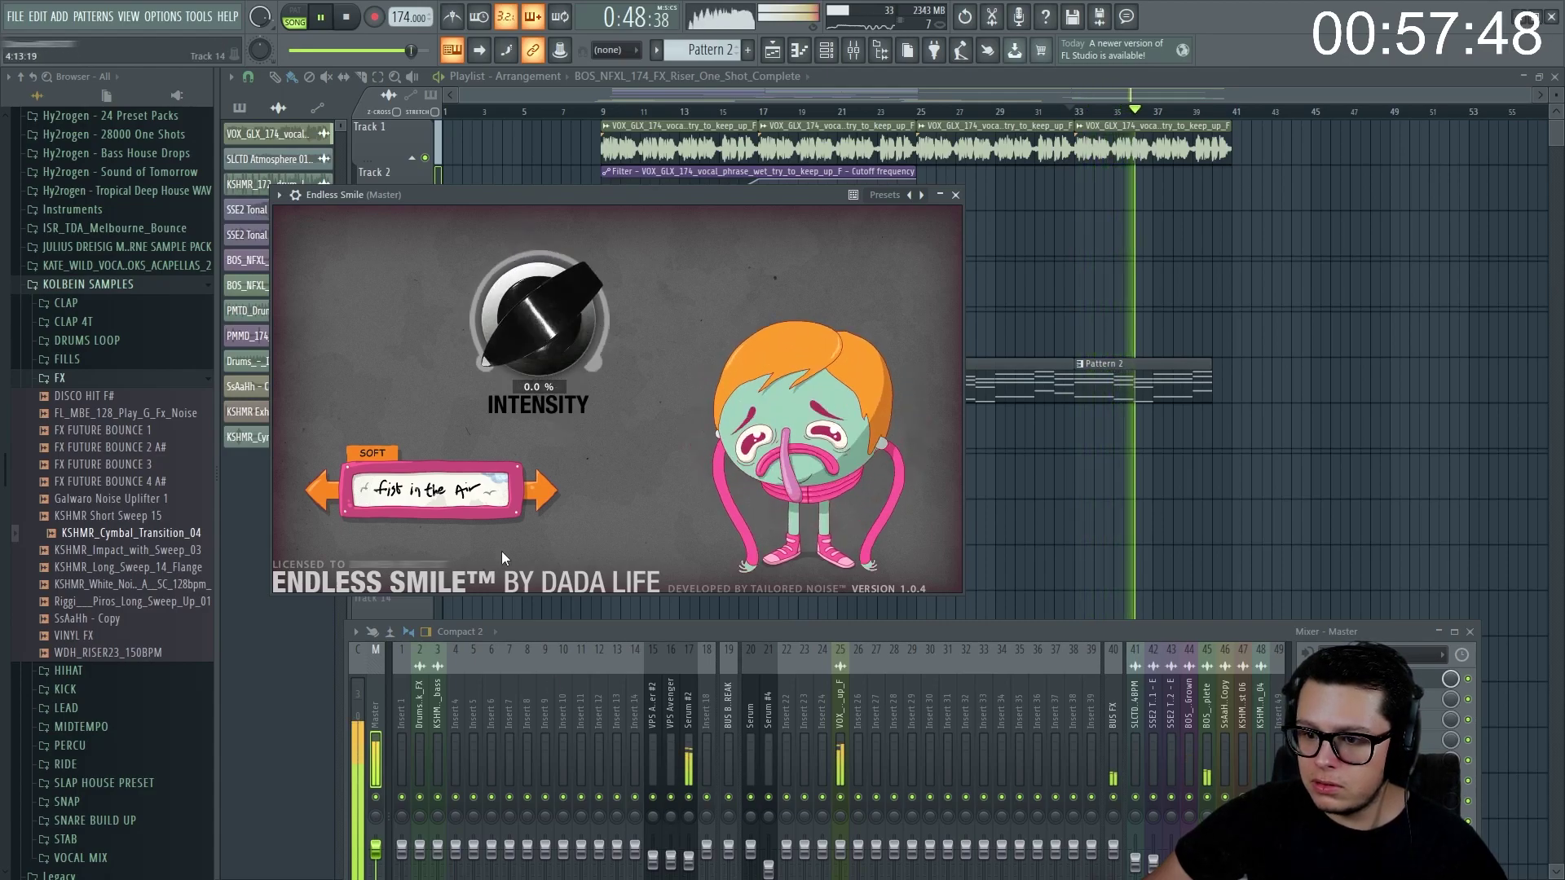
- Create an automation clip for the Intensity parameter of Endless Smile on the Master track and close the plugin
{"action": "left_click", "coordinate": [279, 195]}
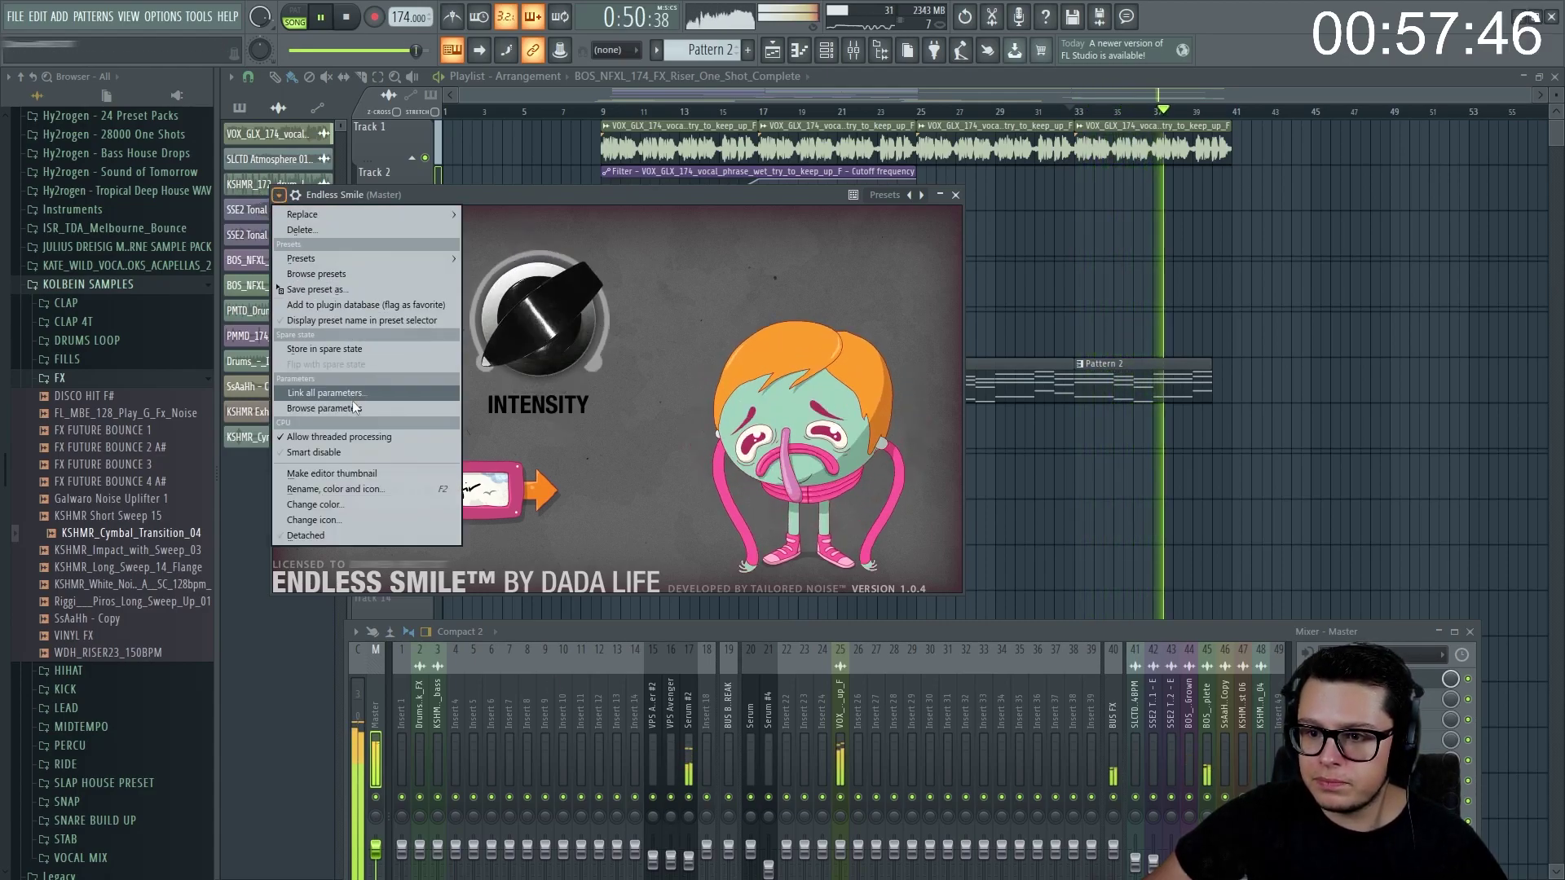
{"action": "left_click", "coordinate": [326, 407]}
{"action": "right_click", "coordinate": [98, 212]}
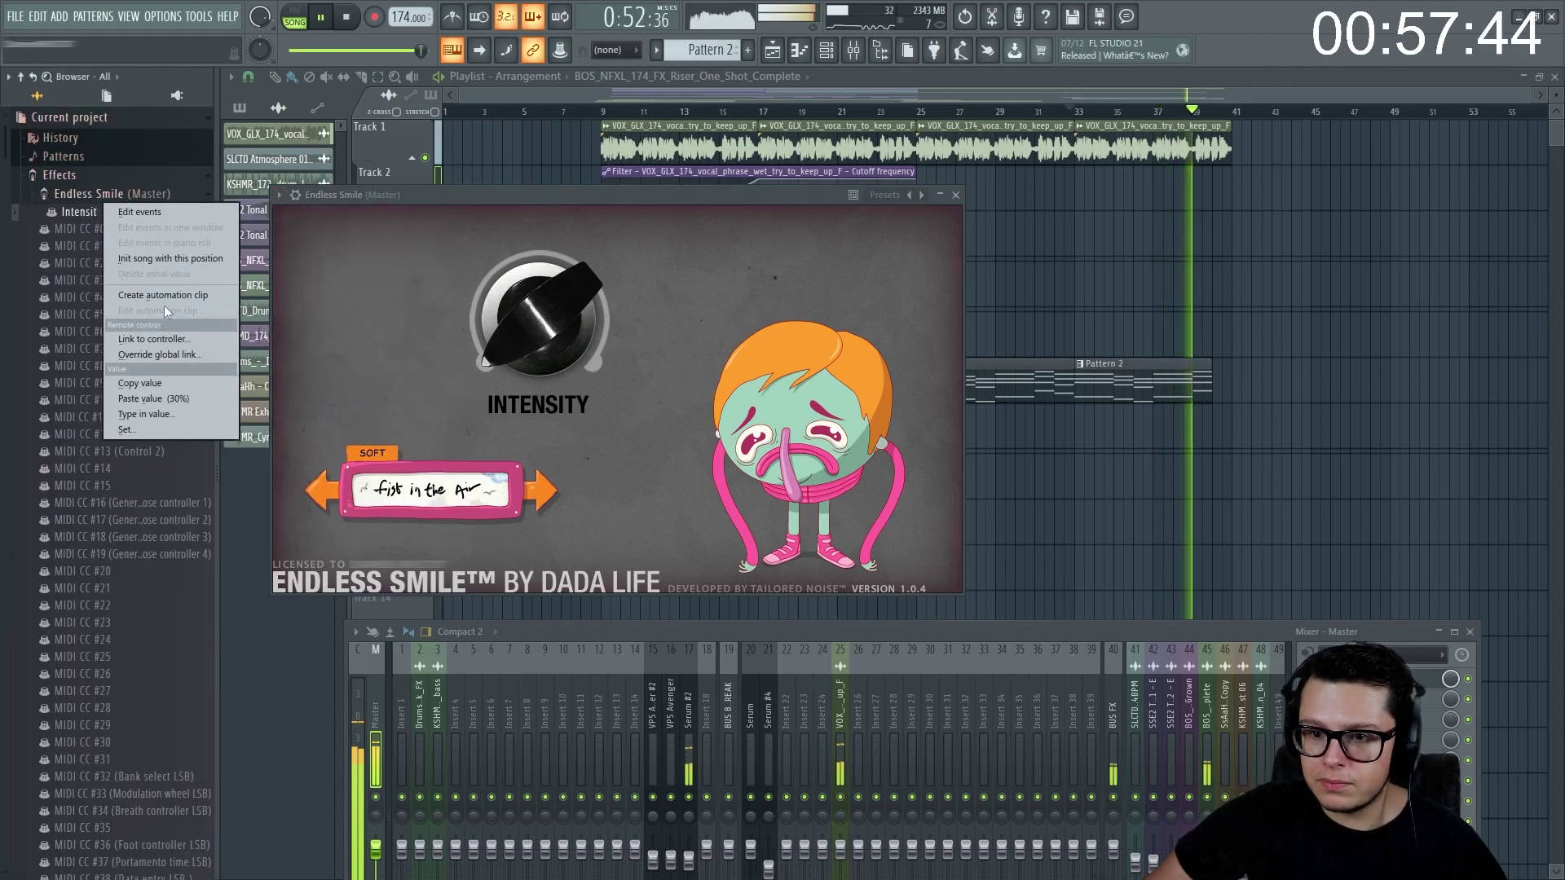
{"action": "left_click", "coordinate": [163, 295]}
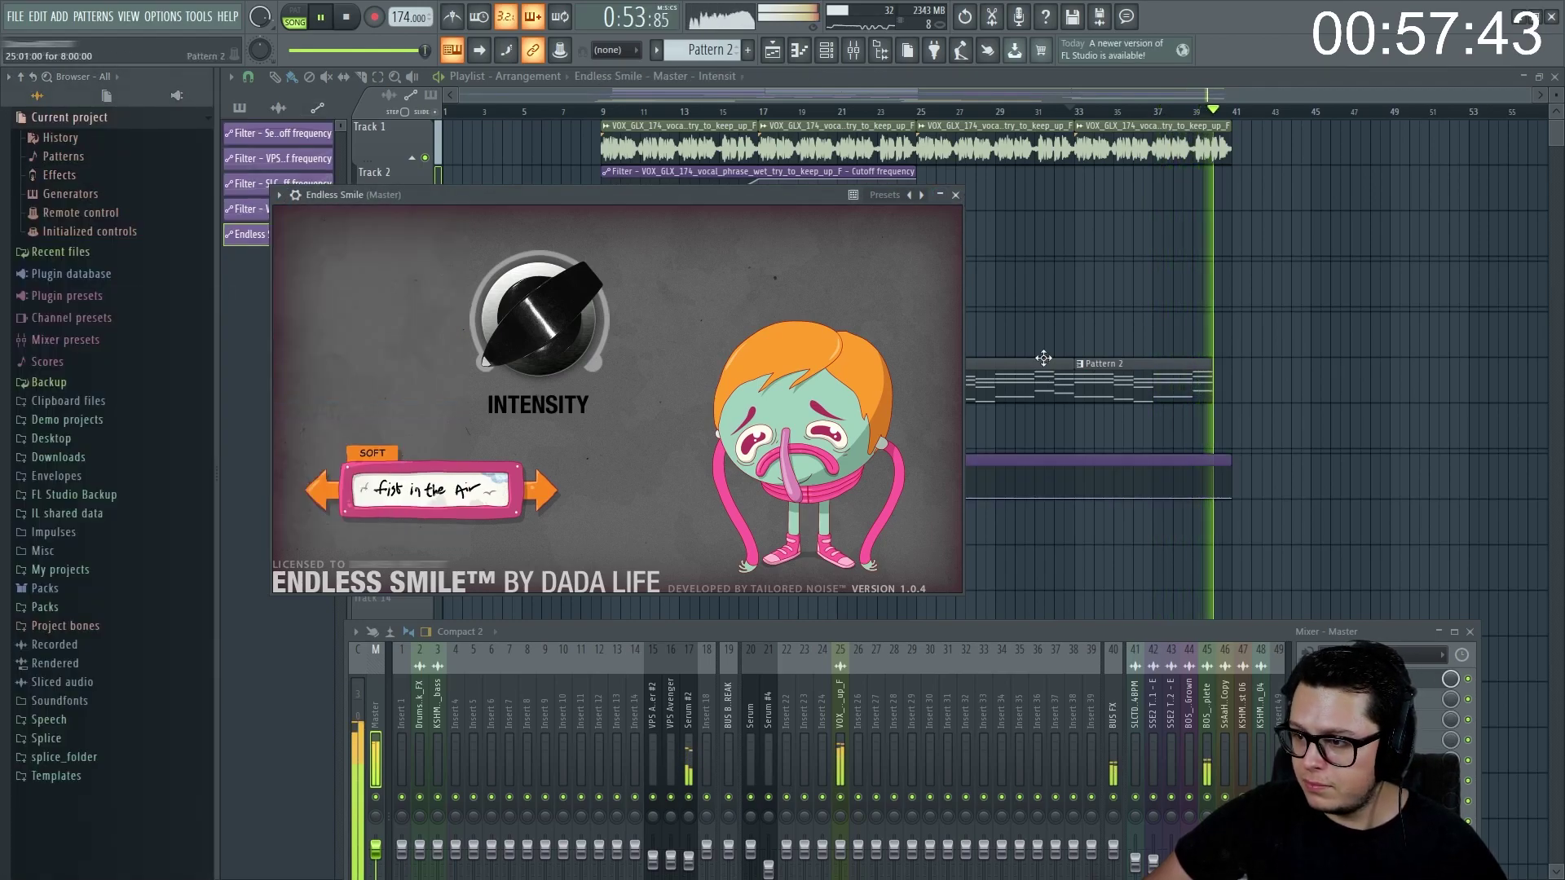
{"action": "left_click", "coordinate": [956, 194]}
- Move the Endless Smile intensity automation clip to Track 24 so it starts at bar 33
{"action": "left_click", "coordinate": [995, 462], "text": "ctrl"}
{"action": "key", "text": "shift+Down"}
{"action": "key", "text": "shift+Down"}
{"action": "key", "text": "shift+Down"}
{"action": "key", "text": "shift+Down"}
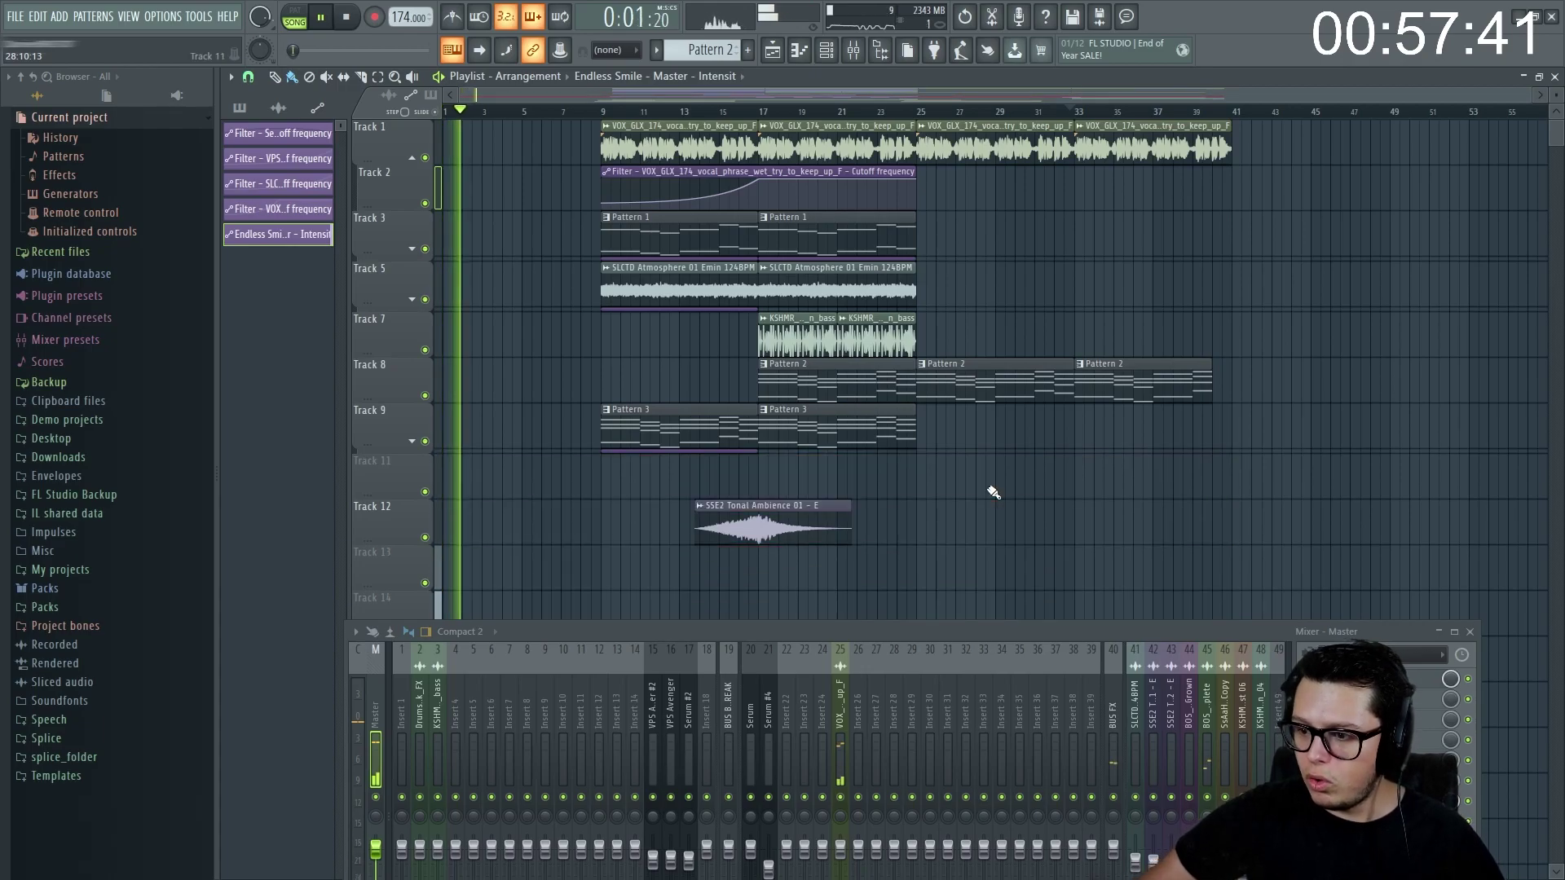
{"action": "left_click", "coordinate": [1470, 632]}
{"action": "scroll", "coordinate": [1142, 571], "scroll_direction": "down", "scroll_amount": 1}
{"action": "scroll", "coordinate": [939, 491], "scroll_direction": "down", "scroll_amount": 4}
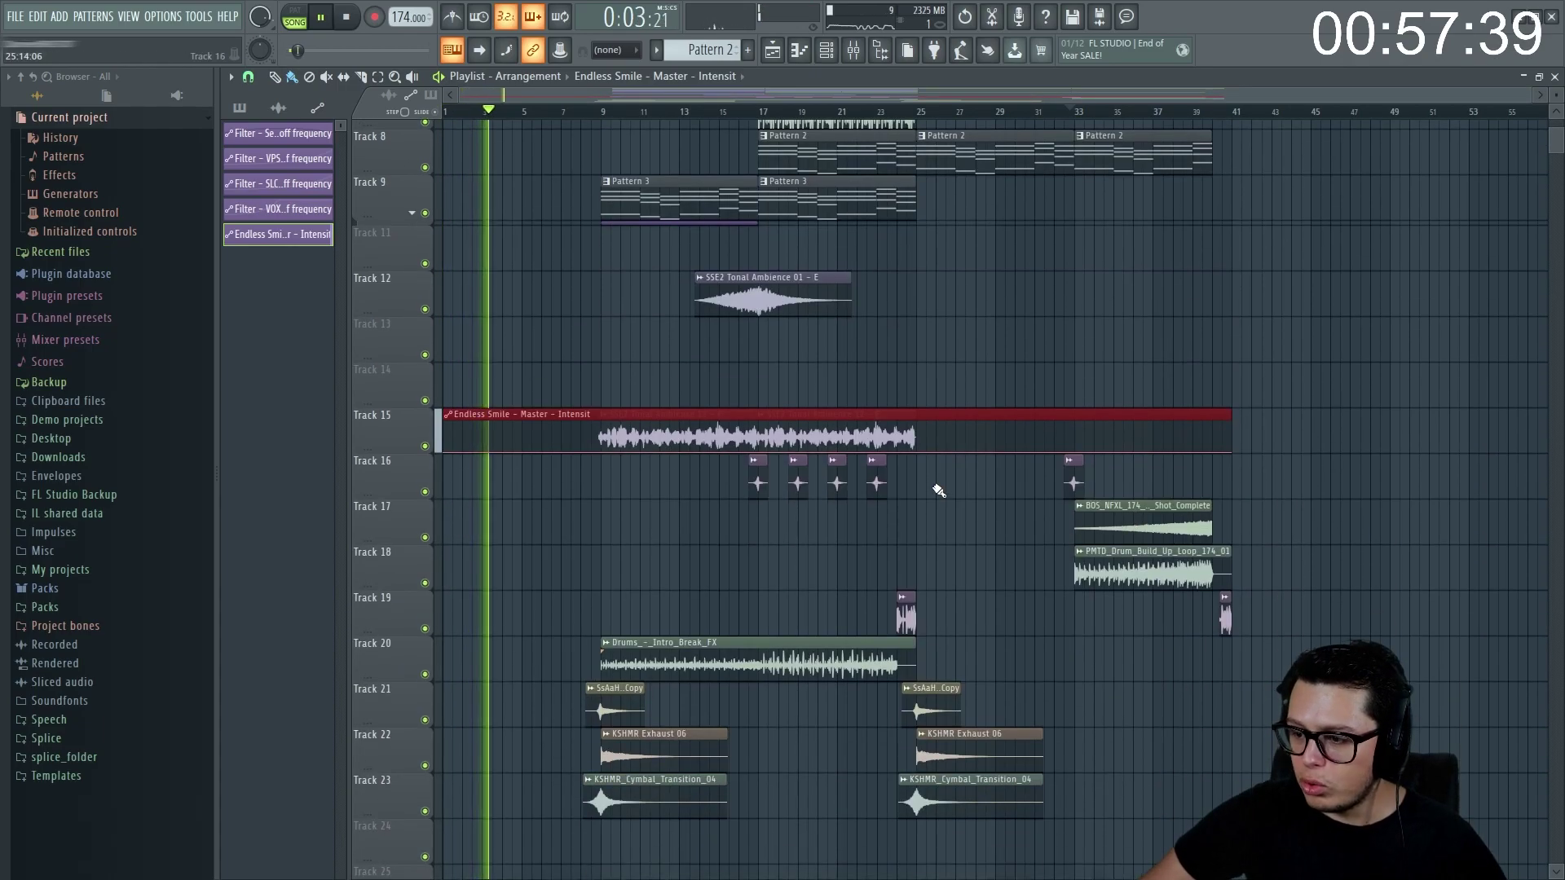
{"action": "key", "text": "shift+Down"}
{"action": "key", "text": "shift+Down"}
{"action": "key", "text": "shift+Down"}
{"action": "key", "text": "shift+Down"}
{"action": "key", "text": "shift+Down"}
{"action": "key", "text": "shift+Down"}
{"action": "key", "text": "shift+Down"}
{"action": "key", "text": "shift+Down"}
{"action": "key", "text": "shift+Down"}
{"action": "key", "text": "shift+Down"}
{"action": "scroll", "coordinate": [939, 491], "scroll_direction": "down", "scroll_amount": 1}
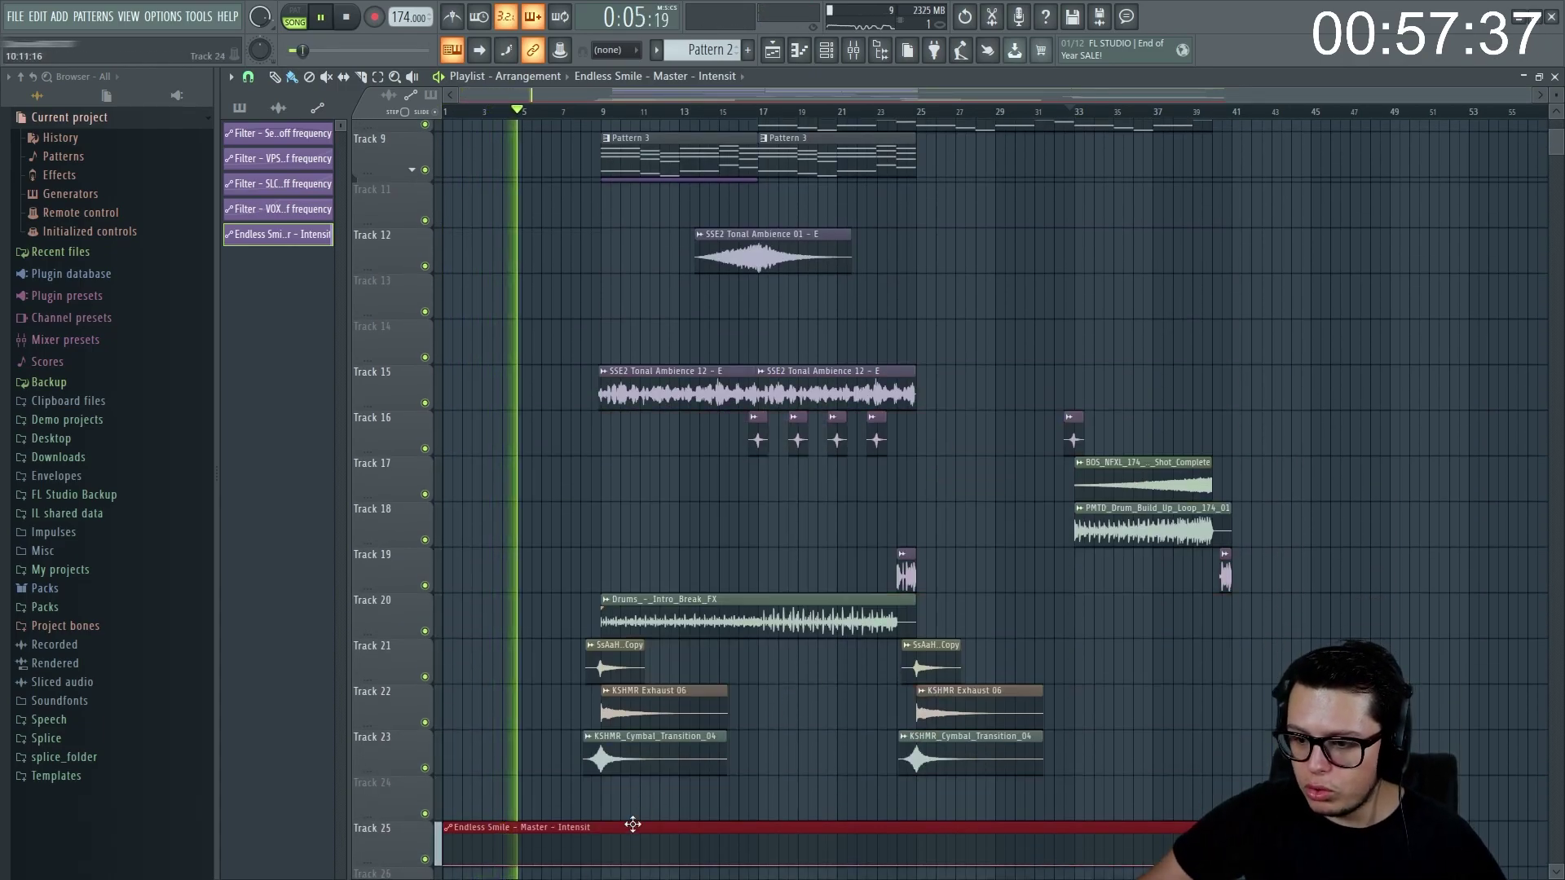
{"action": "left_click_drag", "start_coordinate": [614, 824], "coordinate": [1137, 813]}
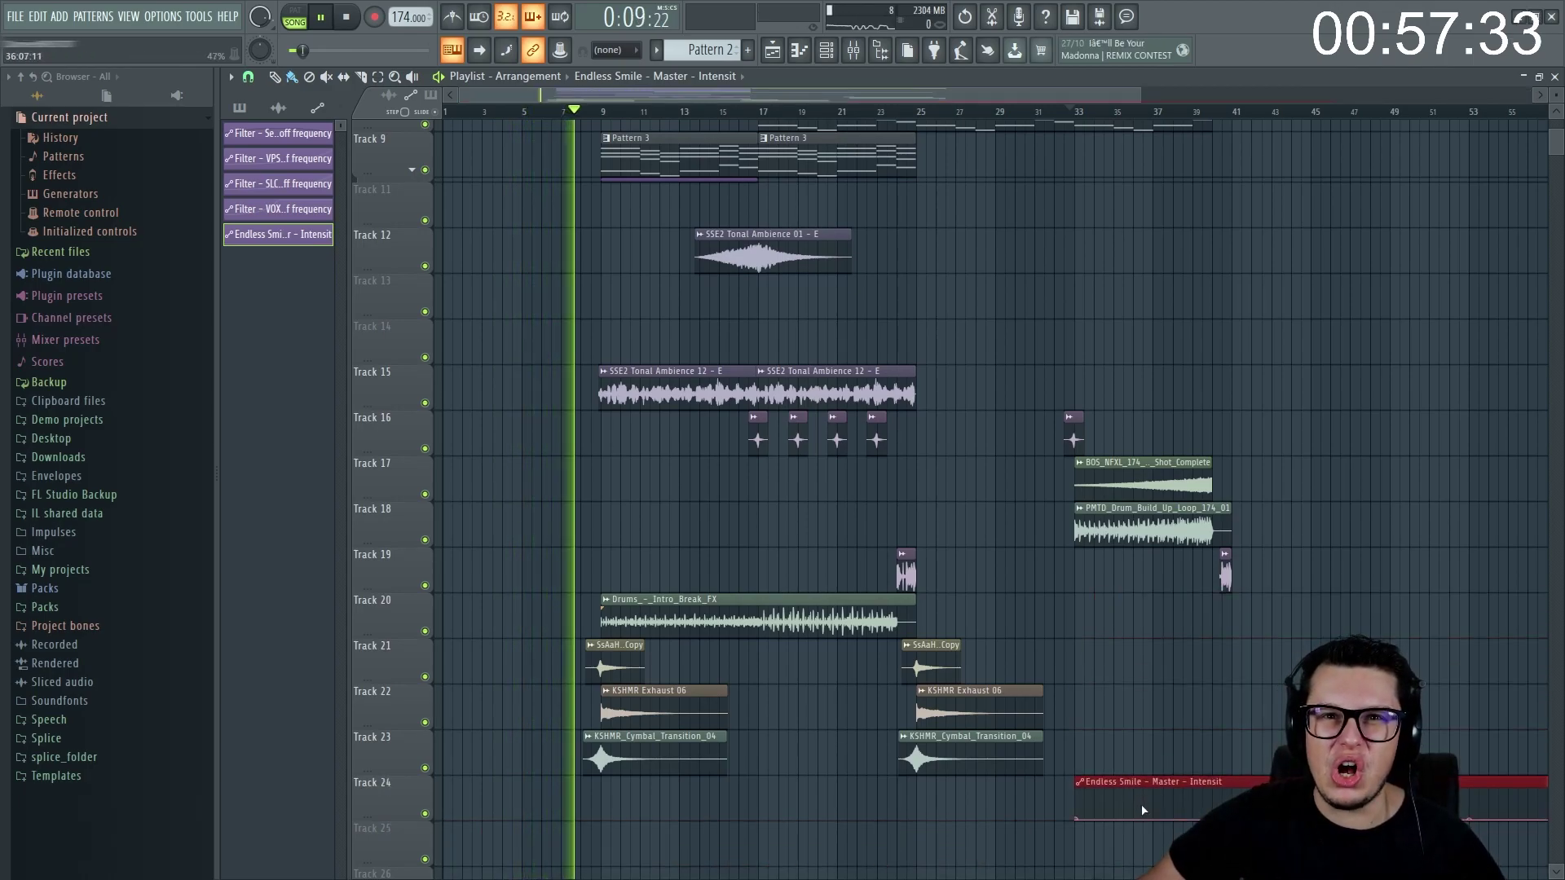
{"action": "scroll", "coordinate": [1137, 812], "scroll_direction": "right", "scroll_amount": 4}
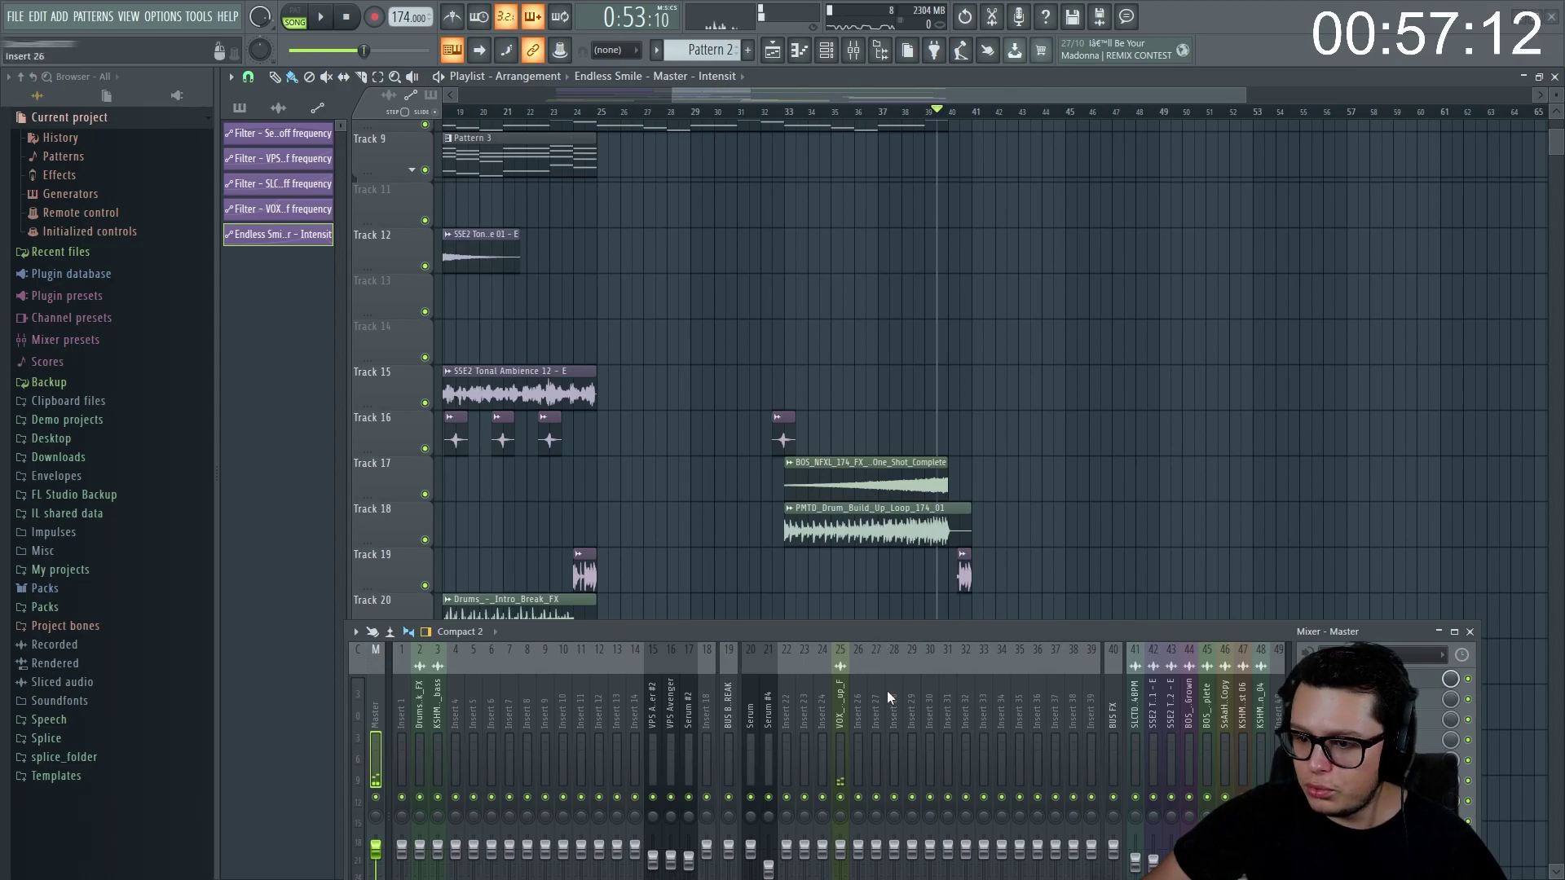
- Load FabFilter Pro-Q 3 in the Master track's second effect slot and move the mixer clear of the equalizer
{"action": "left_click_drag", "start_coordinate": [1042, 634], "coordinate": [1027, 396]}
{"action": "left_click", "coordinate": [1349, 464]}
{"action": "left_click", "coordinate": [937, 360]}
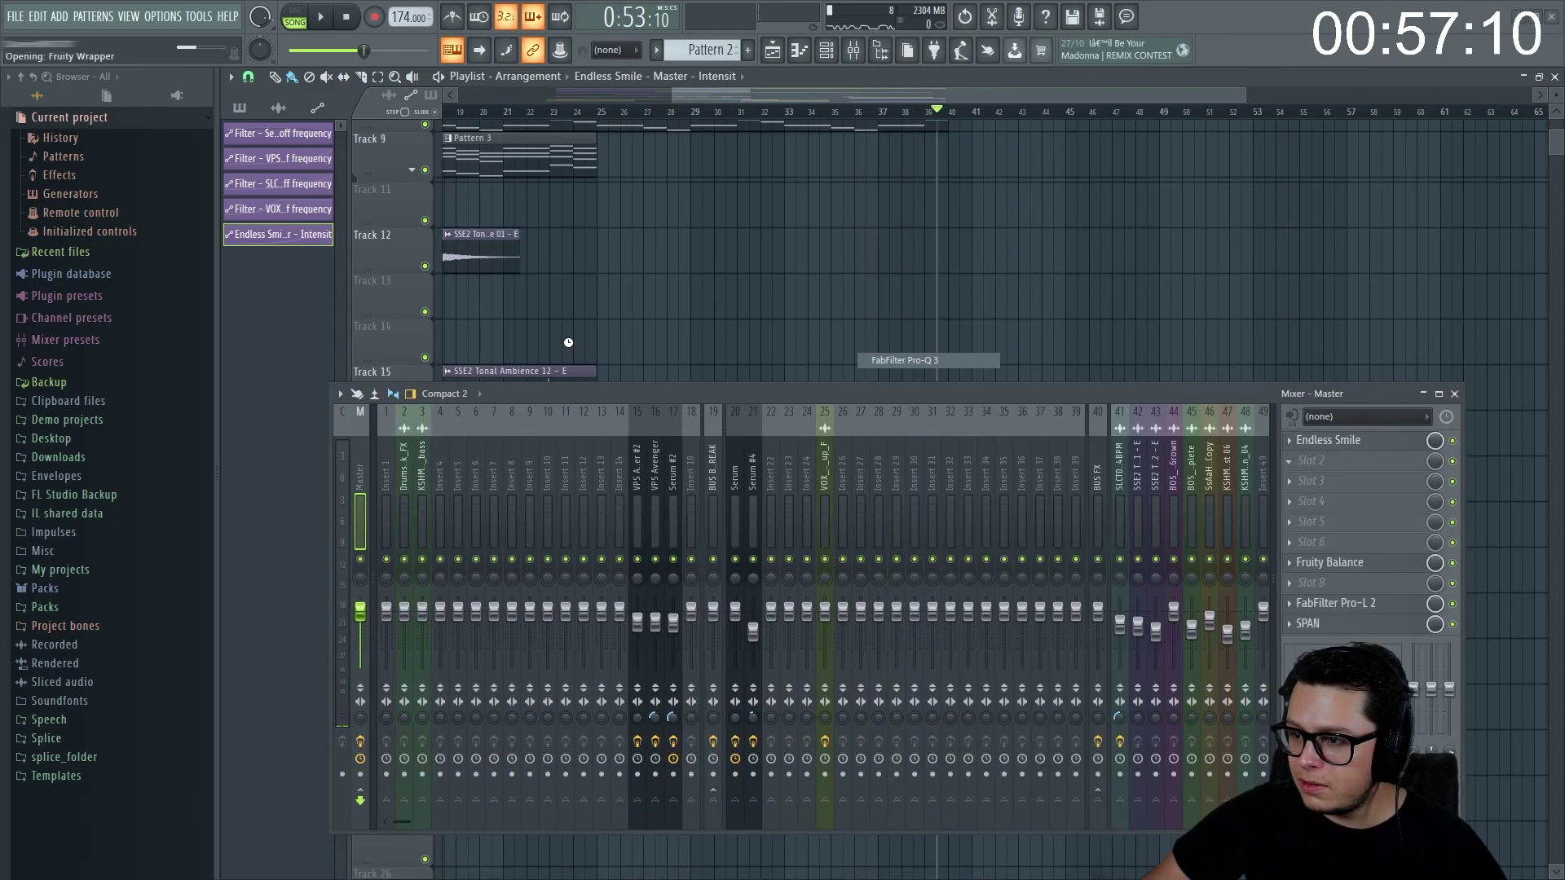
{"action": "left_click_drag", "start_coordinate": [576, 394], "coordinate": [550, 653]}
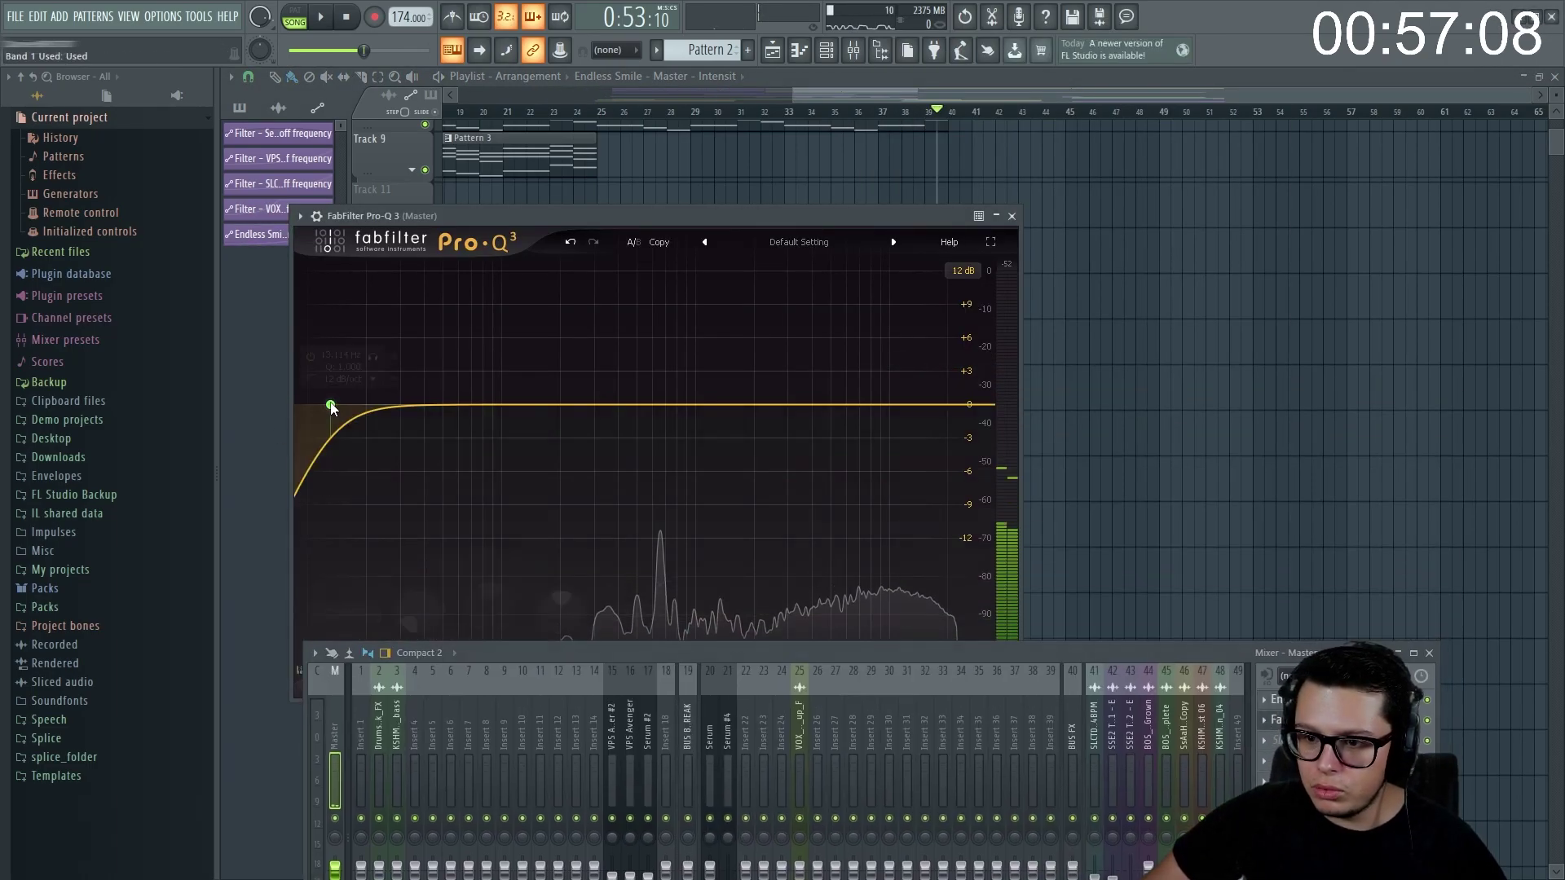
- Add a low-cut band in Pro-Q 3 with a 96 dB/oct slope at 30 Hz
{"action": "left_click", "coordinate": [330, 403]}
{"action": "right_click", "coordinate": [330, 404]}
{"action": "left_click", "coordinate": [324, 402]}
{"action": "scroll", "coordinate": [328, 405], "scroll_direction": "up", "scroll_amount": 7}
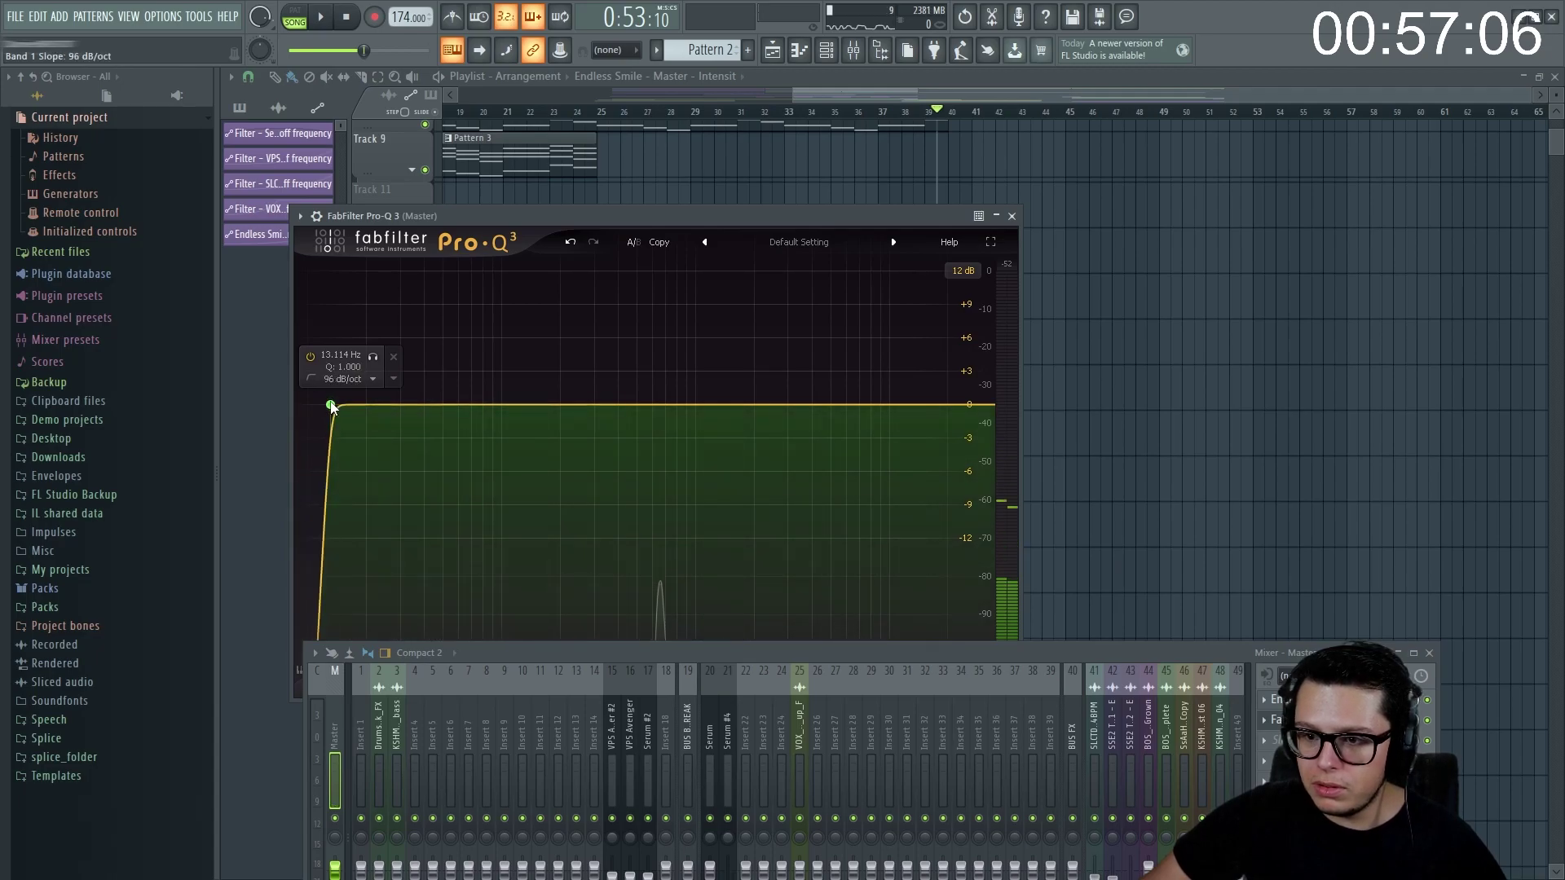
{"action": "type", "text": "30"}
{"action": "key", "text": "Return"}
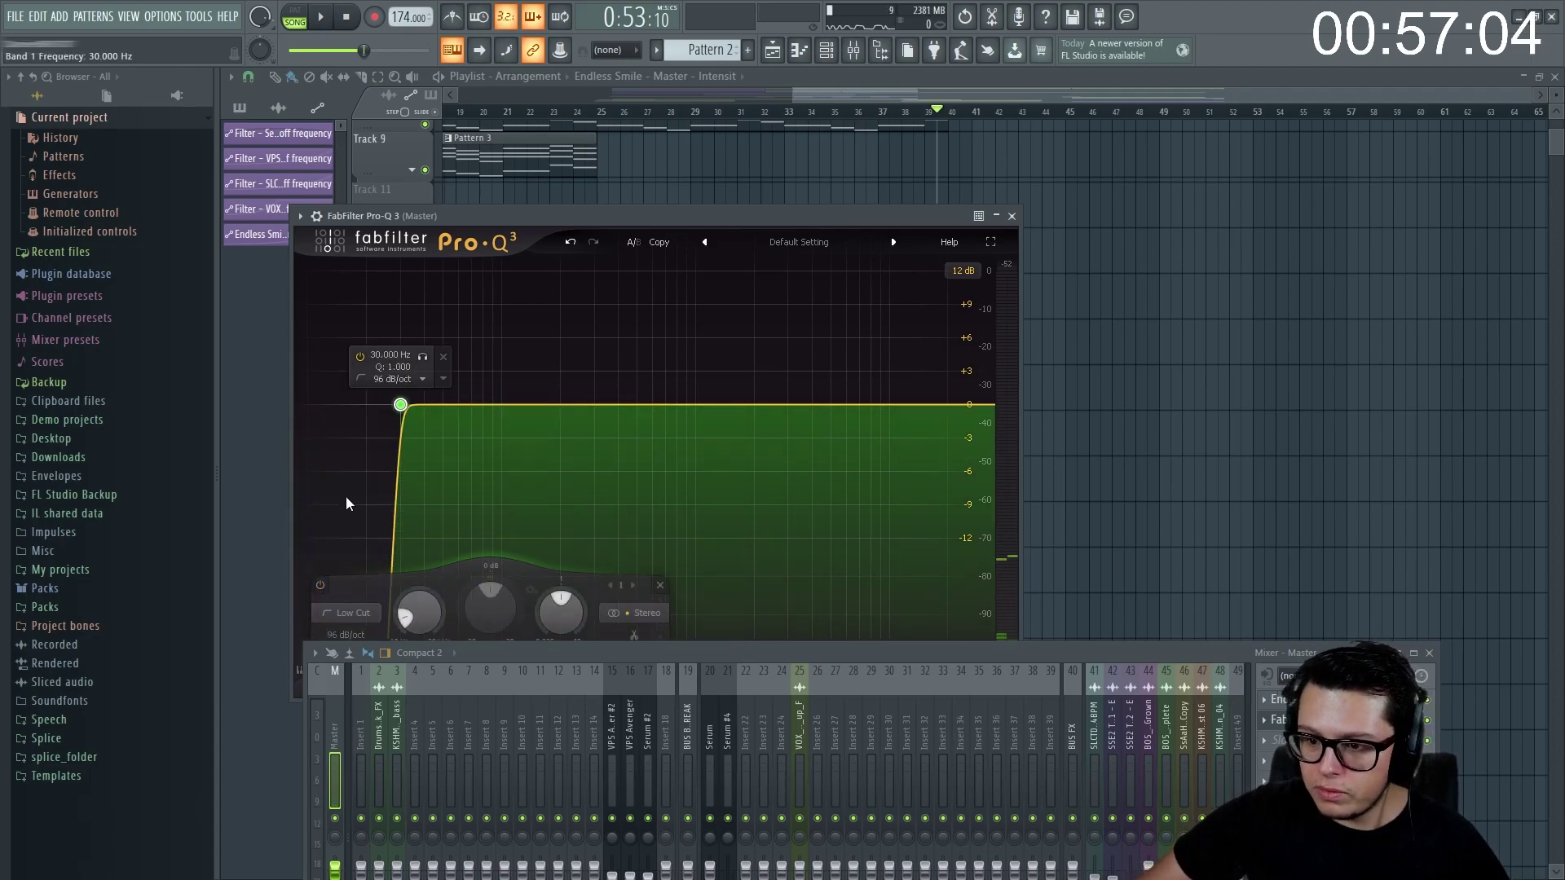
- Create an automation clip for the Pro-Q 3 band 1 frequency and place it on Track 25 at bar 33
{"action": "right_click", "coordinate": [420, 620]}
{"action": "left_click", "coordinate": [456, 701]}
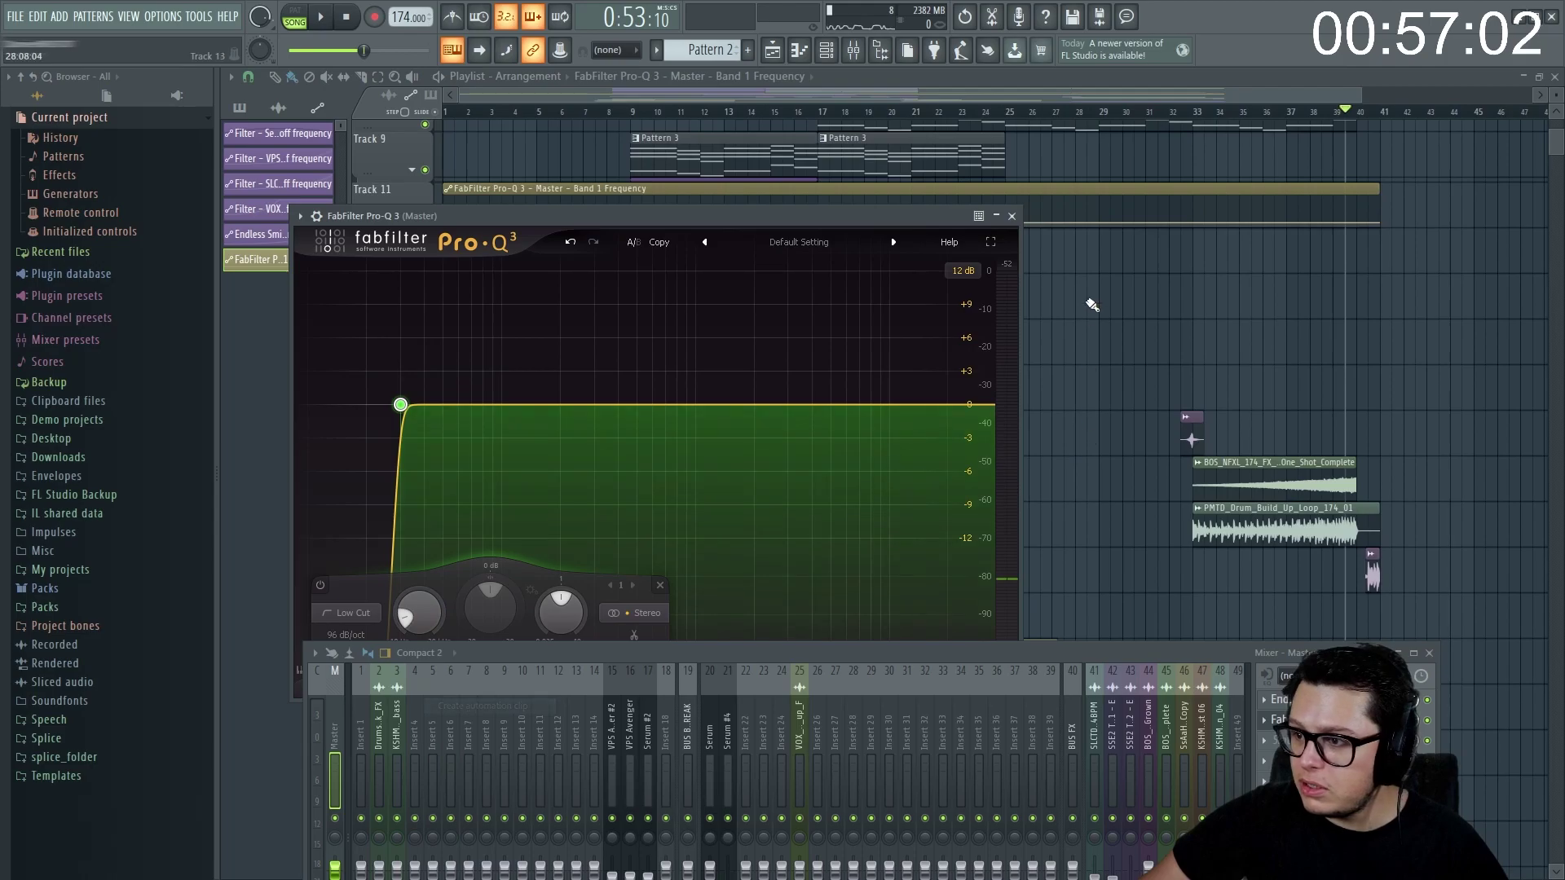
{"action": "left_click", "coordinate": [1011, 216]}
{"action": "left_click", "coordinate": [1429, 654]}
{"action": "left_click_drag", "start_coordinate": [934, 203], "coordinate": [1508, 798]}
{"action": "scroll", "coordinate": [1118, 860], "scroll_direction": "up", "scroll_amount": 4}
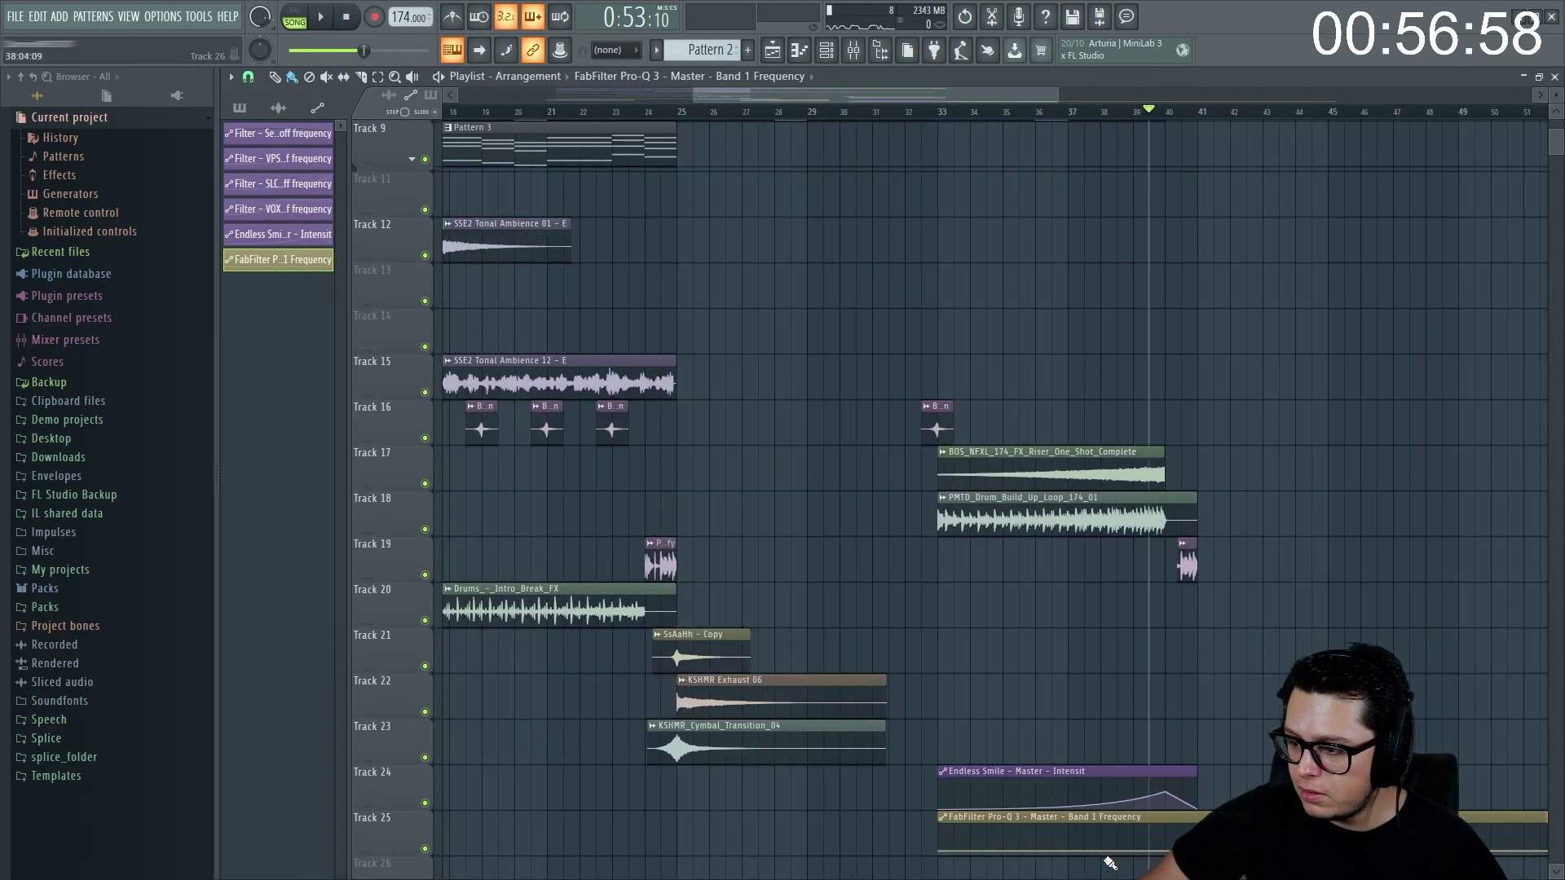
- Shape the Pro-Q 3 frequency automation to rise towards bar 40, and paste its starting value onto the point at bar 41
{"action": "left_click_drag", "start_coordinate": [1248, 851], "coordinate": [1248, 835]}
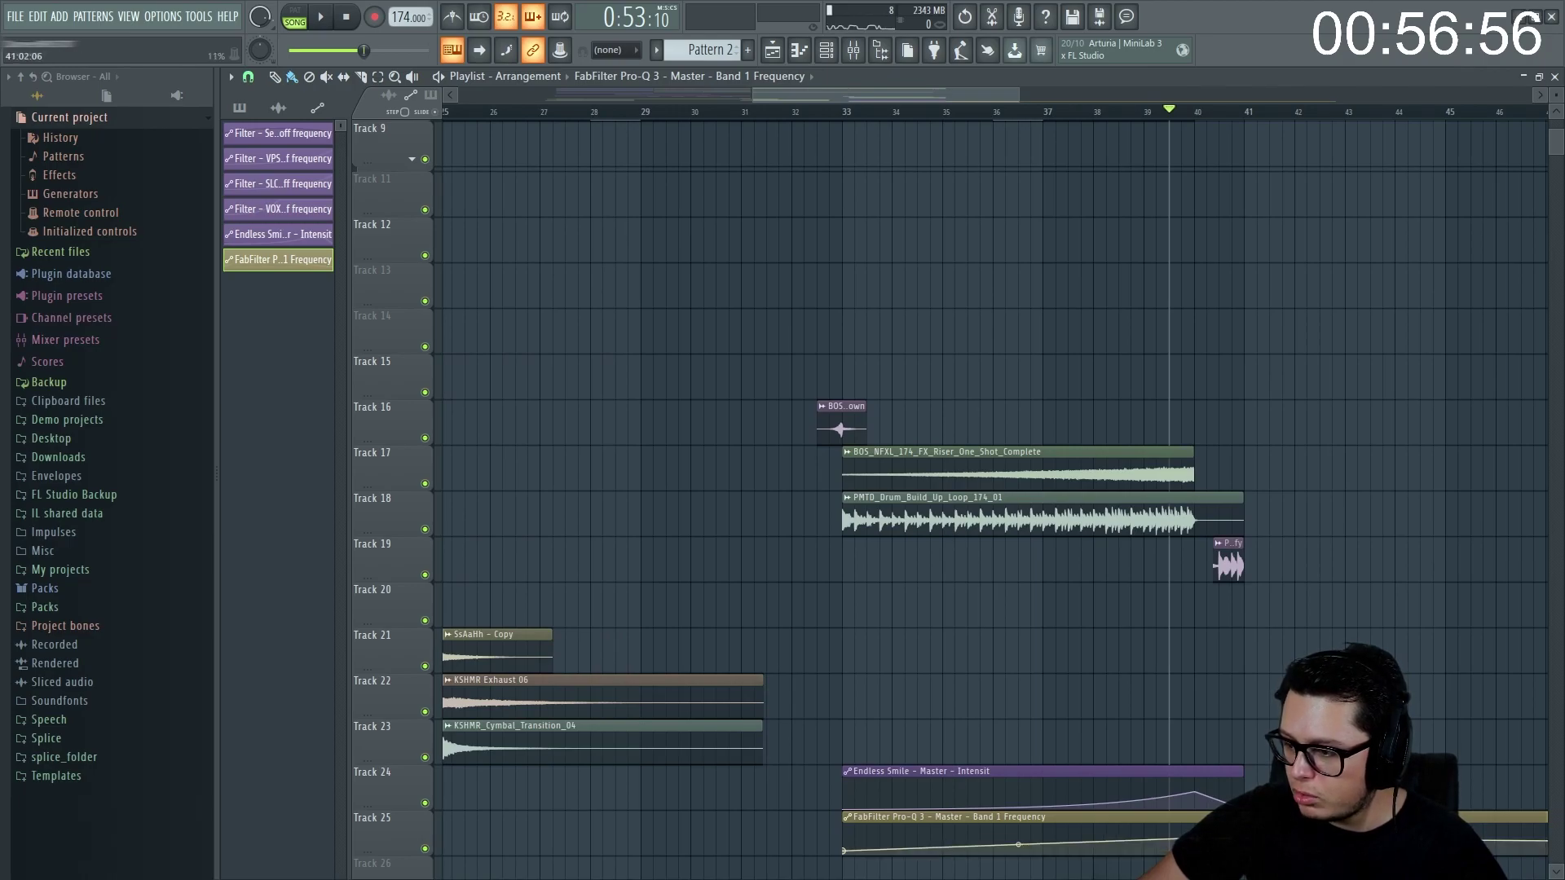
{"action": "key", "text": "space"}
{"action": "right_click", "coordinate": [843, 851]}
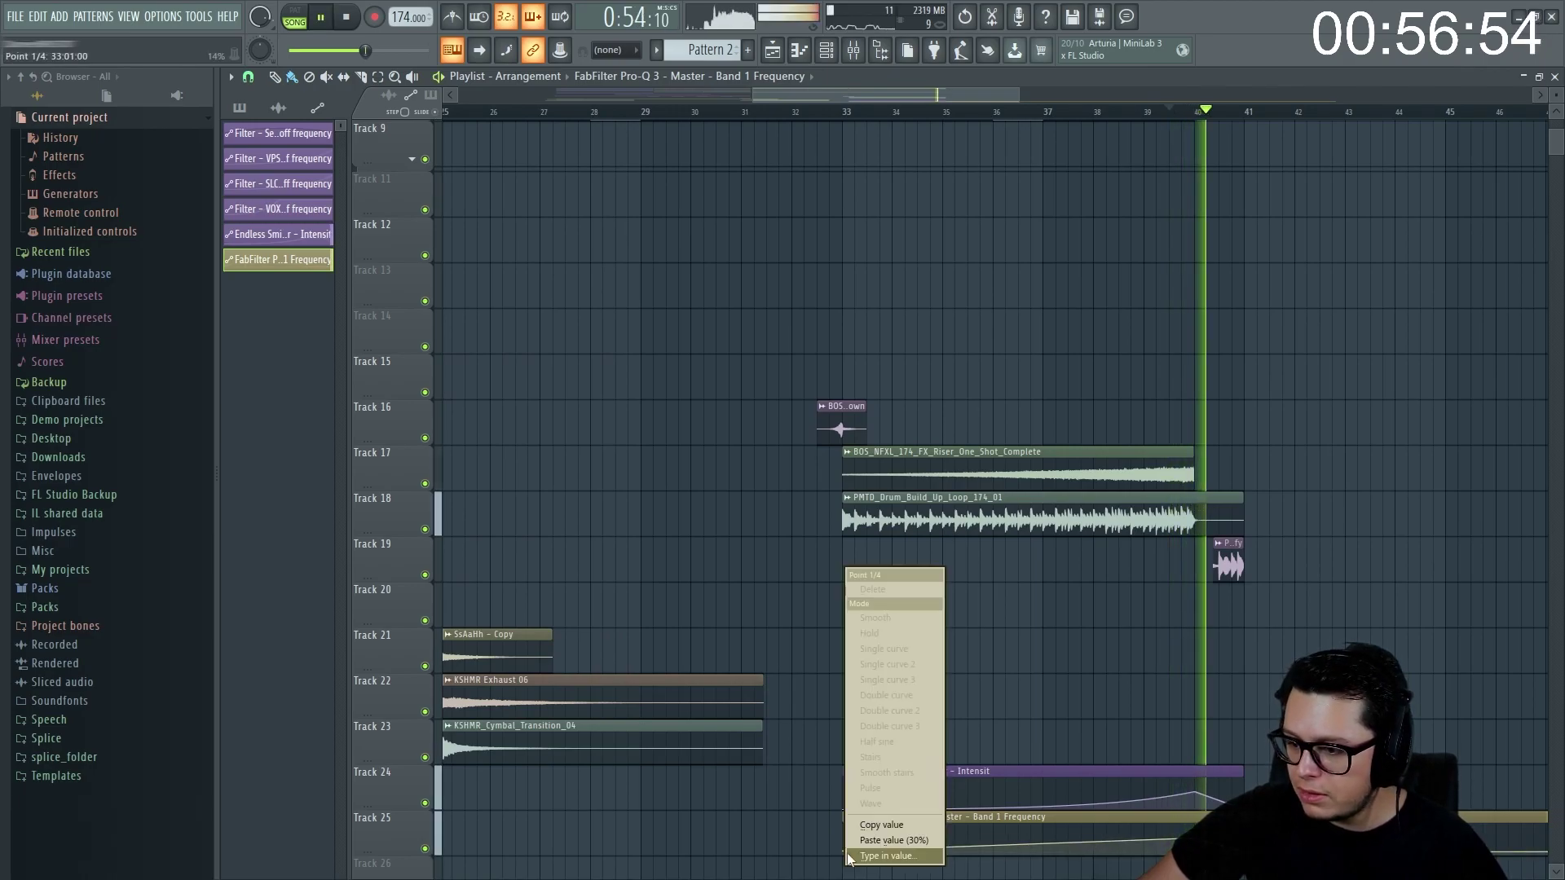
{"action": "left_click", "coordinate": [895, 827]}
{"action": "right_click", "coordinate": [1248, 836]}
{"action": "left_click", "coordinate": [1298, 828]}
- Bend the rise of the Pro-Q 3 frequency automation into a slow-starting curve and play the build-up from bar 33
{"action": "scroll", "coordinate": [1197, 827], "scroll_direction": "up", "scroll_amount": 3}
{"action": "scroll", "coordinate": [1197, 831], "scroll_direction": "up", "scroll_amount": 2}
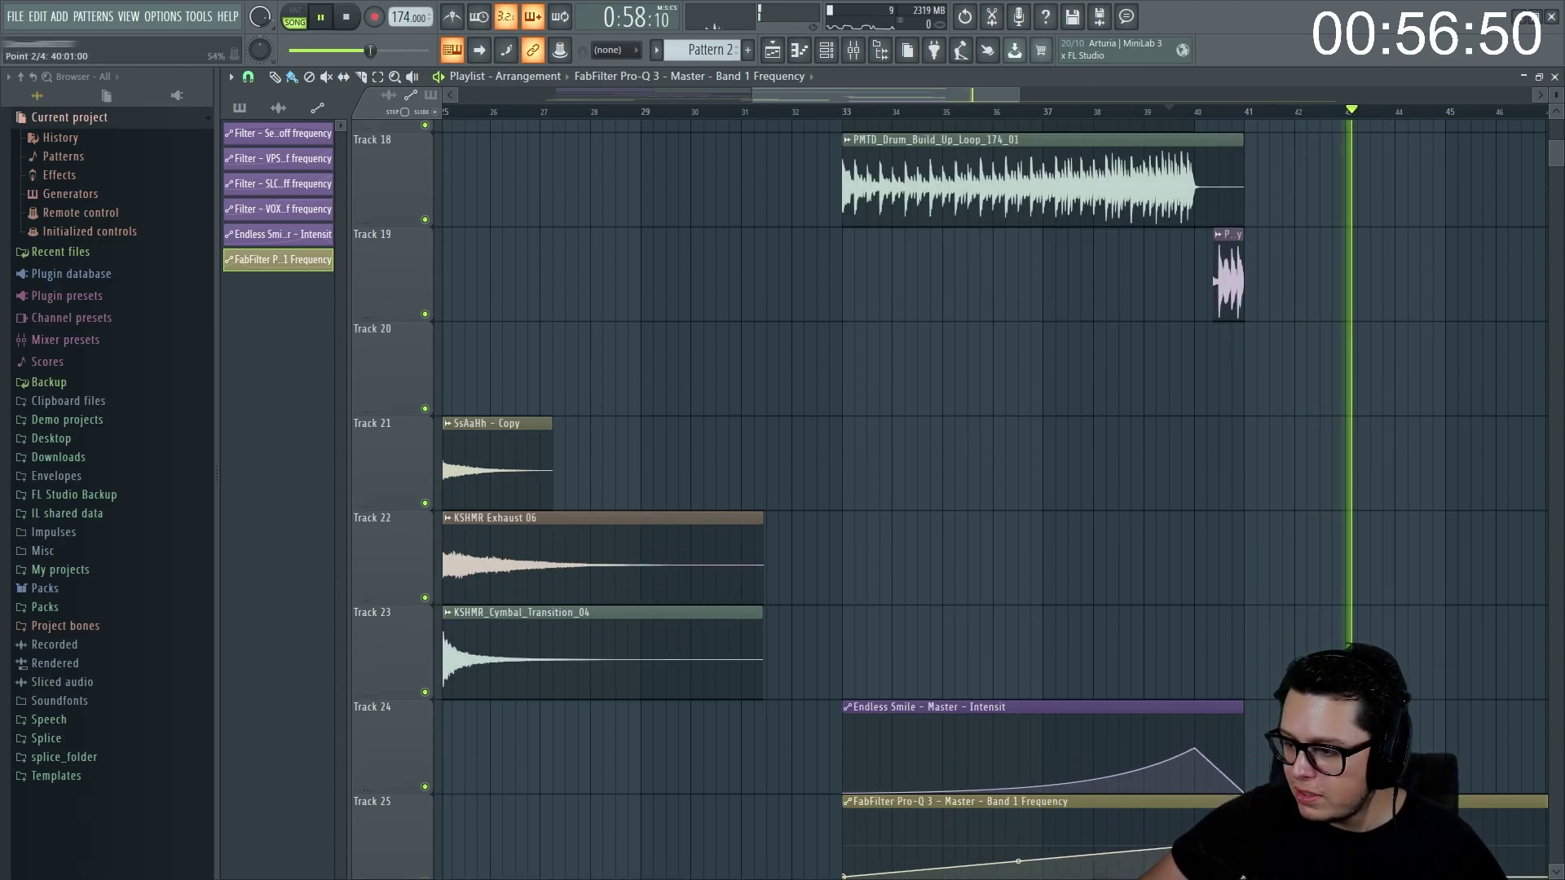
{"action": "key", "text": "space"}
{"action": "scroll", "coordinate": [1128, 657], "scroll_direction": "down", "scroll_amount": 3}
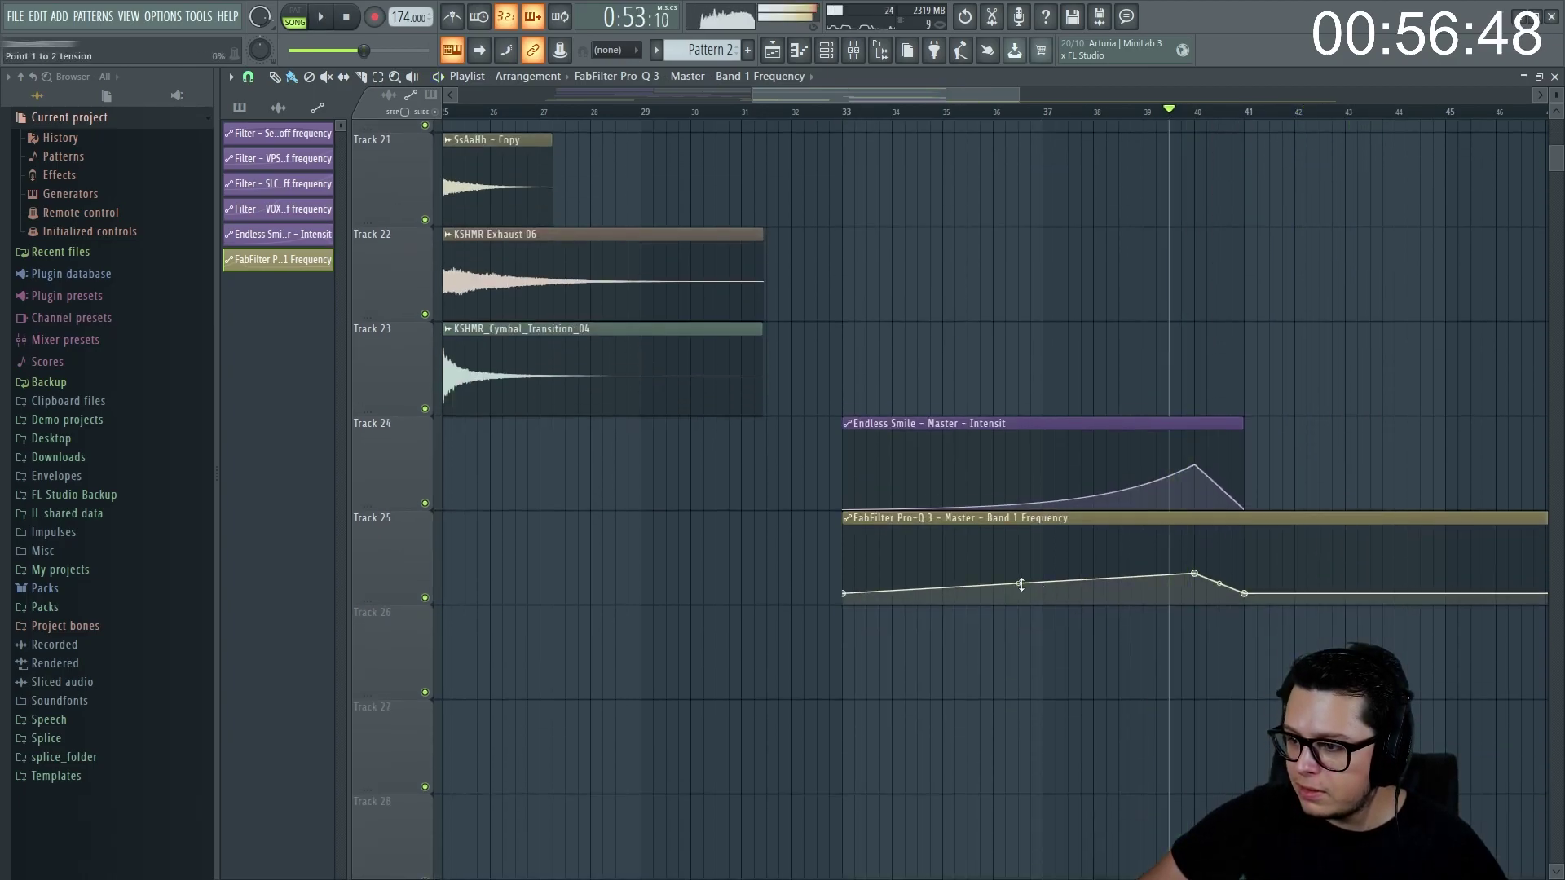
{"action": "left_click", "coordinate": [851, 112]}
{"action": "key", "text": "space"}
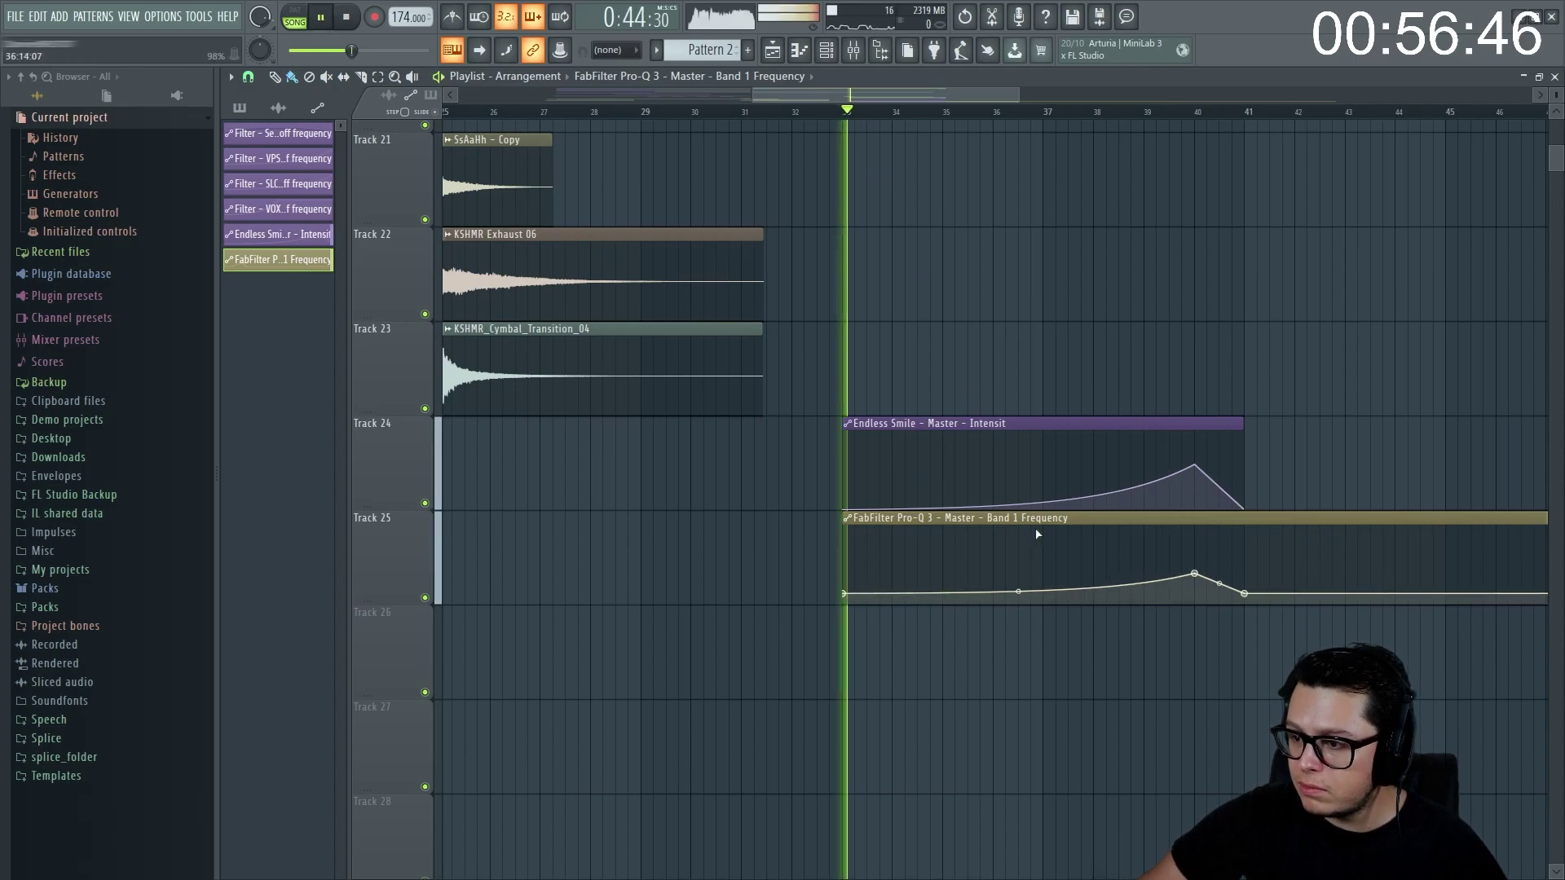
- Delete the last point of the Pro-Q 3 frequency automation at bar 73 so the clip ends at bar 41
{"action": "scroll", "coordinate": [848, 462], "scroll_direction": "down", "scroll_amount": 2}
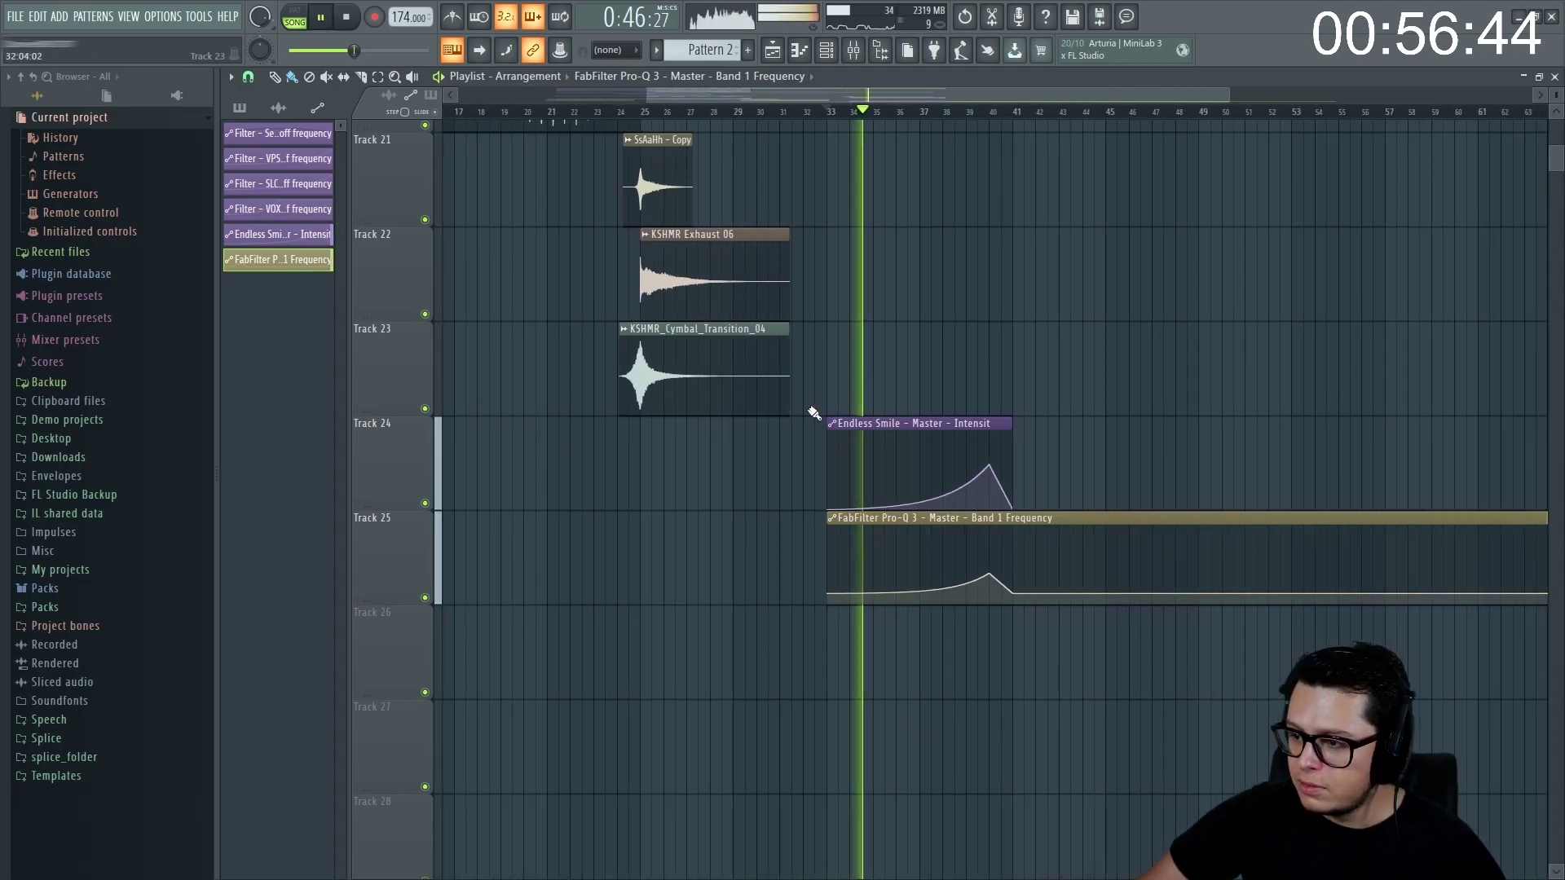
{"action": "scroll", "coordinate": [1051, 484], "scroll_direction": "down", "scroll_amount": 2}
{"action": "scroll", "coordinate": [949, 495], "scroll_direction": "down", "scroll_amount": 3}
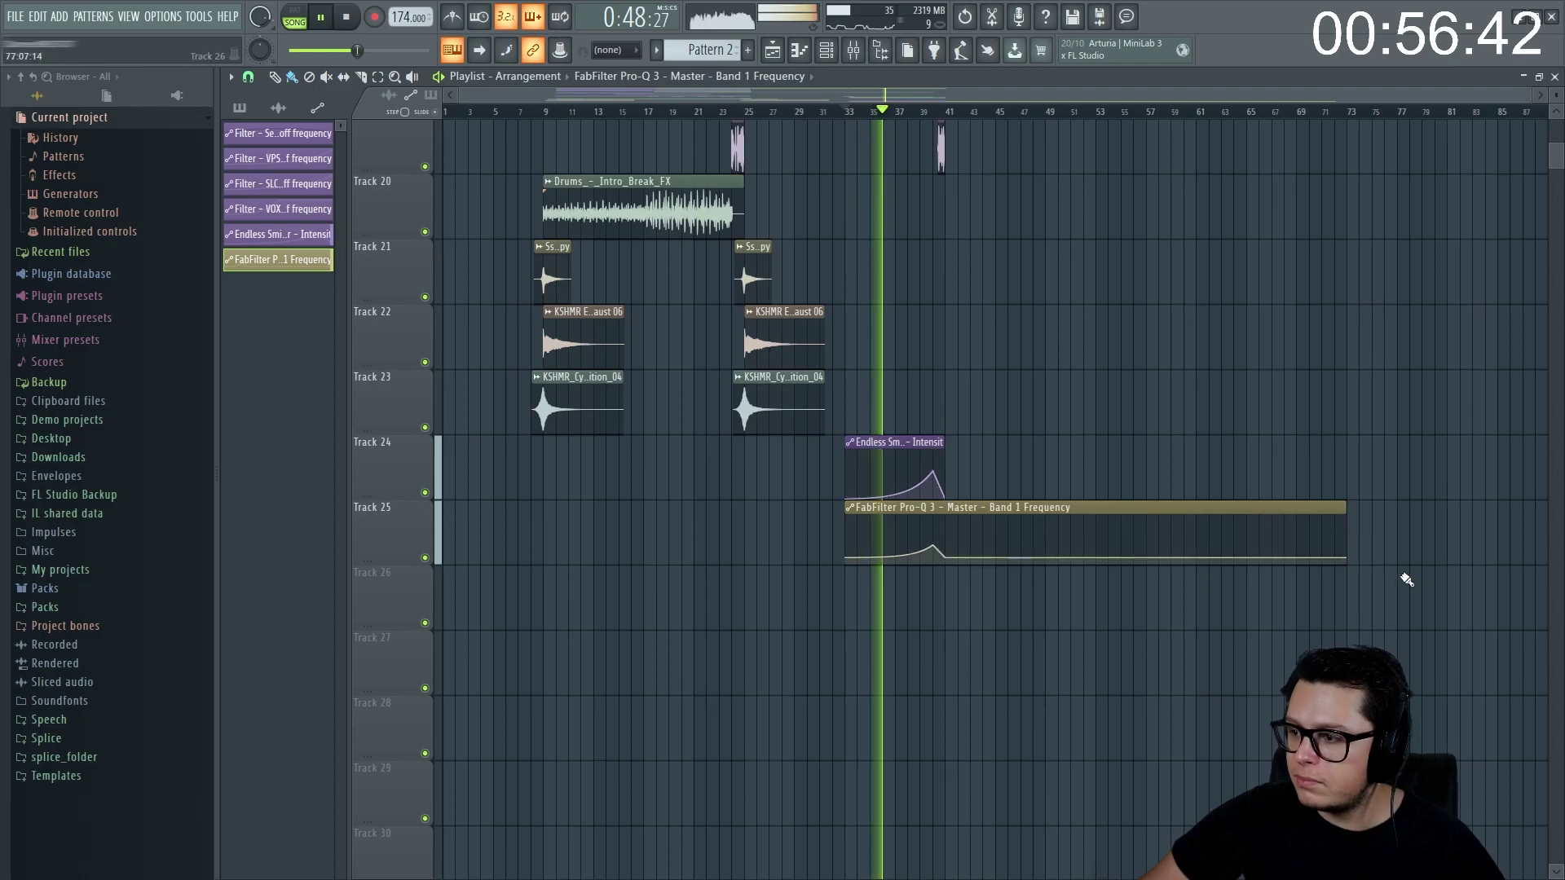
{"action": "right_click", "coordinate": [1347, 559]}
{"action": "left_click", "coordinate": [1376, 582]}
{"action": "scroll", "coordinate": [928, 595], "scroll_direction": "up", "scroll_amount": 3}
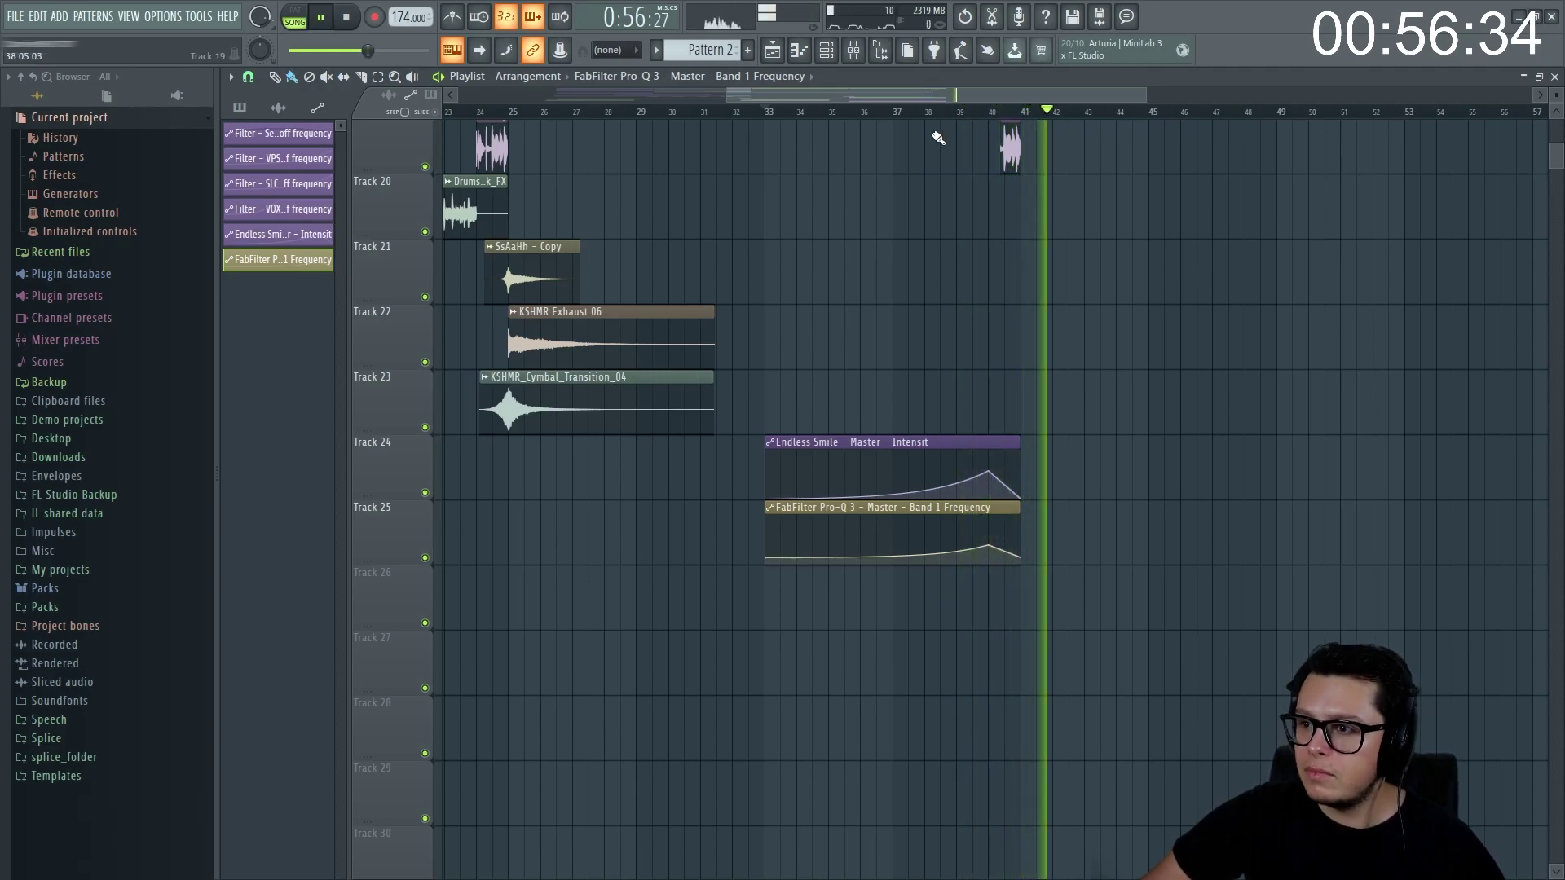
- Switch to Splice in the browser and remove the fills tag from the drum & bass drum loop search
{"action": "left_click", "coordinate": [853, 50]}
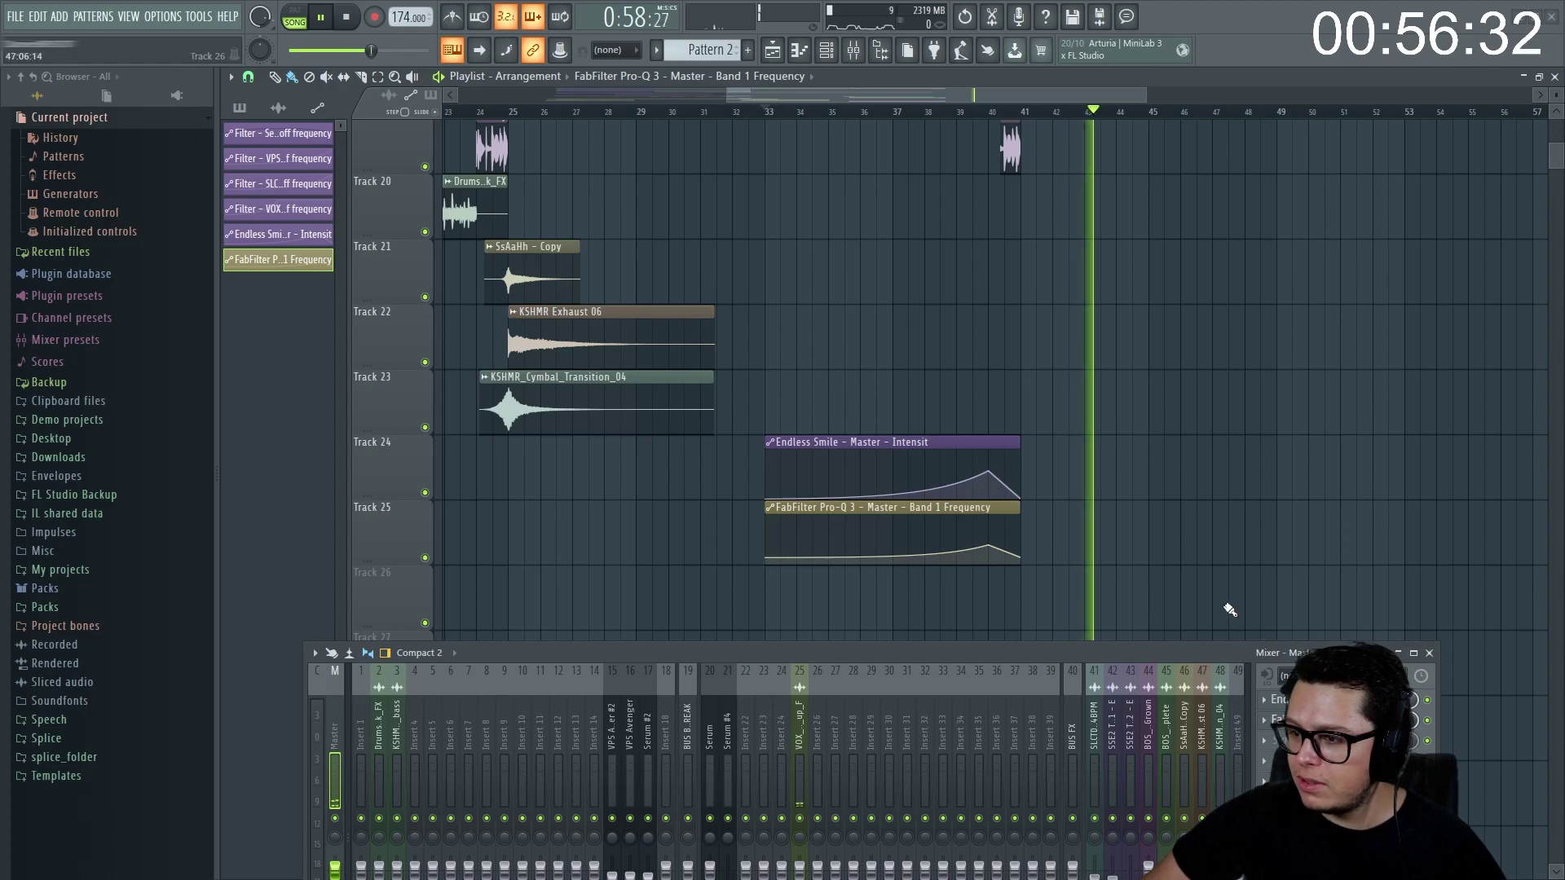
{"action": "key", "text": "alt+Tab"}
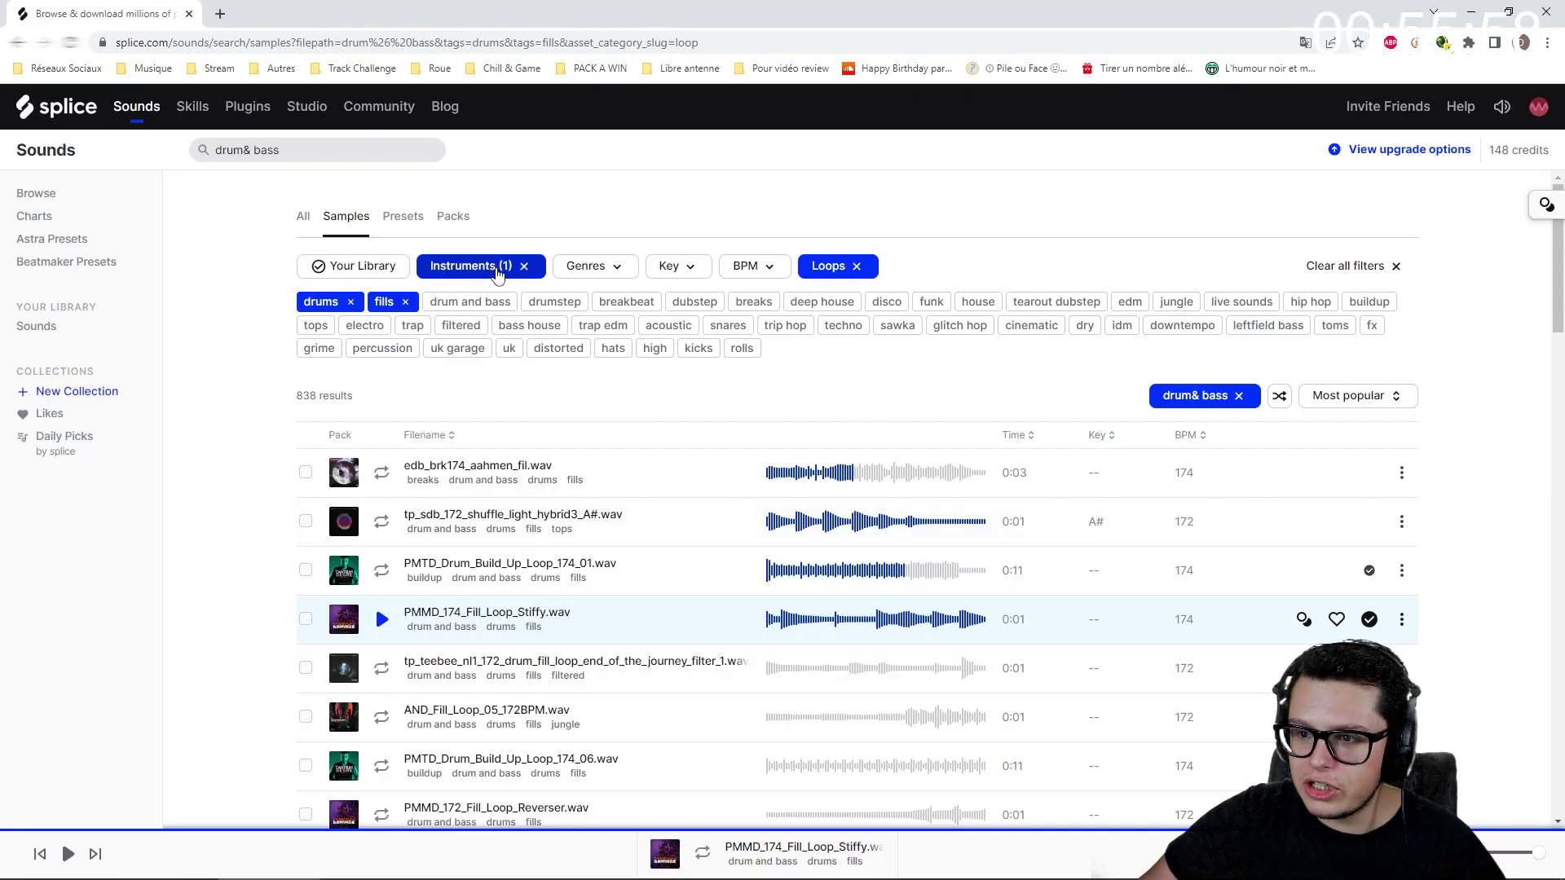
{"action": "left_click", "coordinate": [498, 274]}
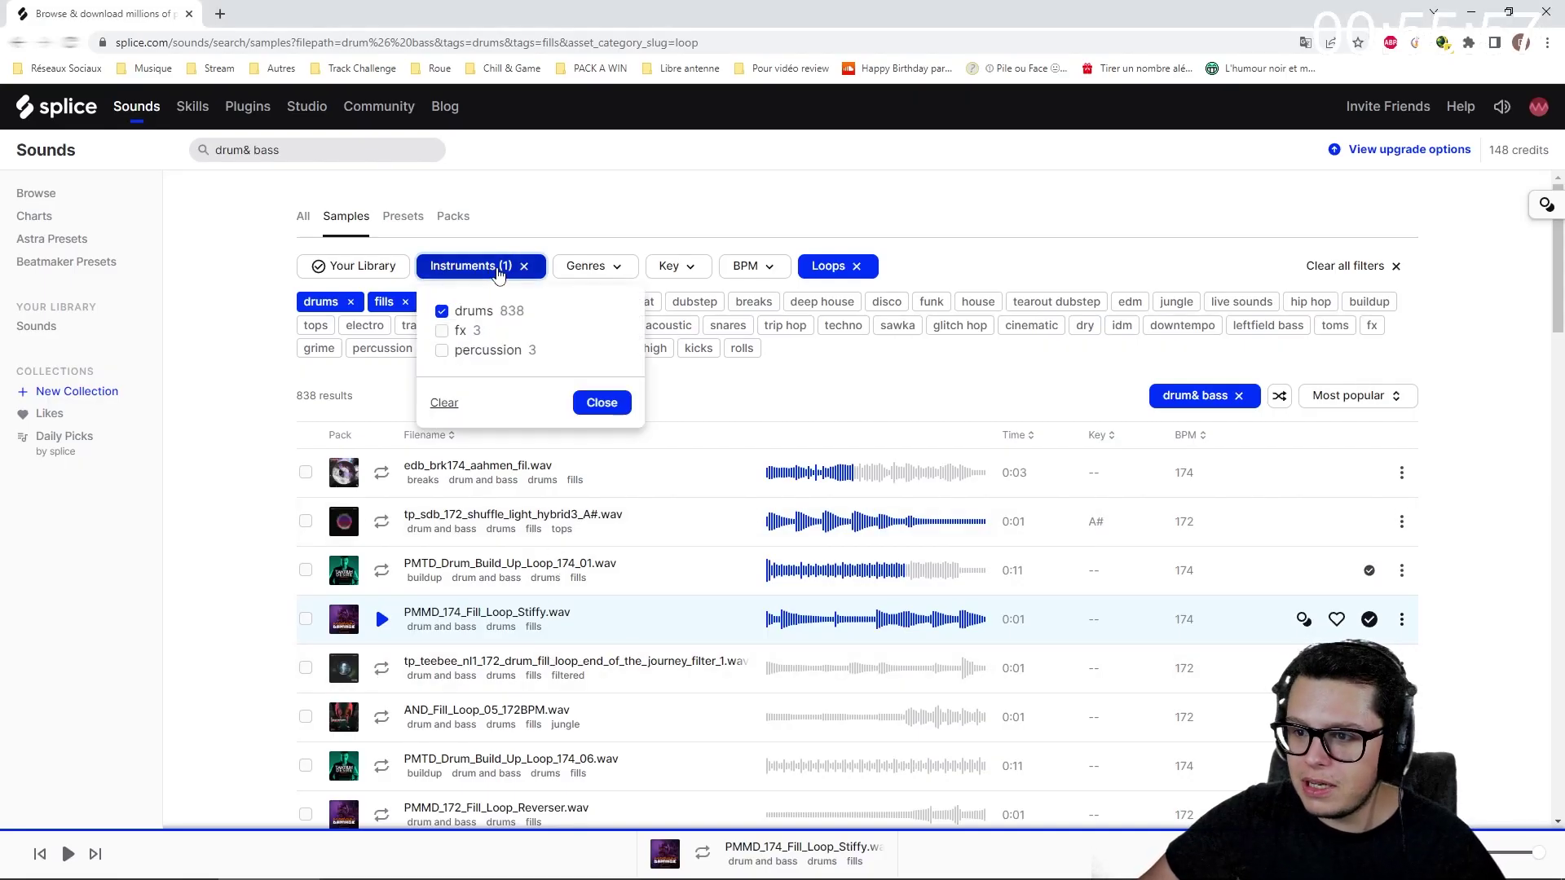
{"action": "left_click", "coordinate": [498, 274]}
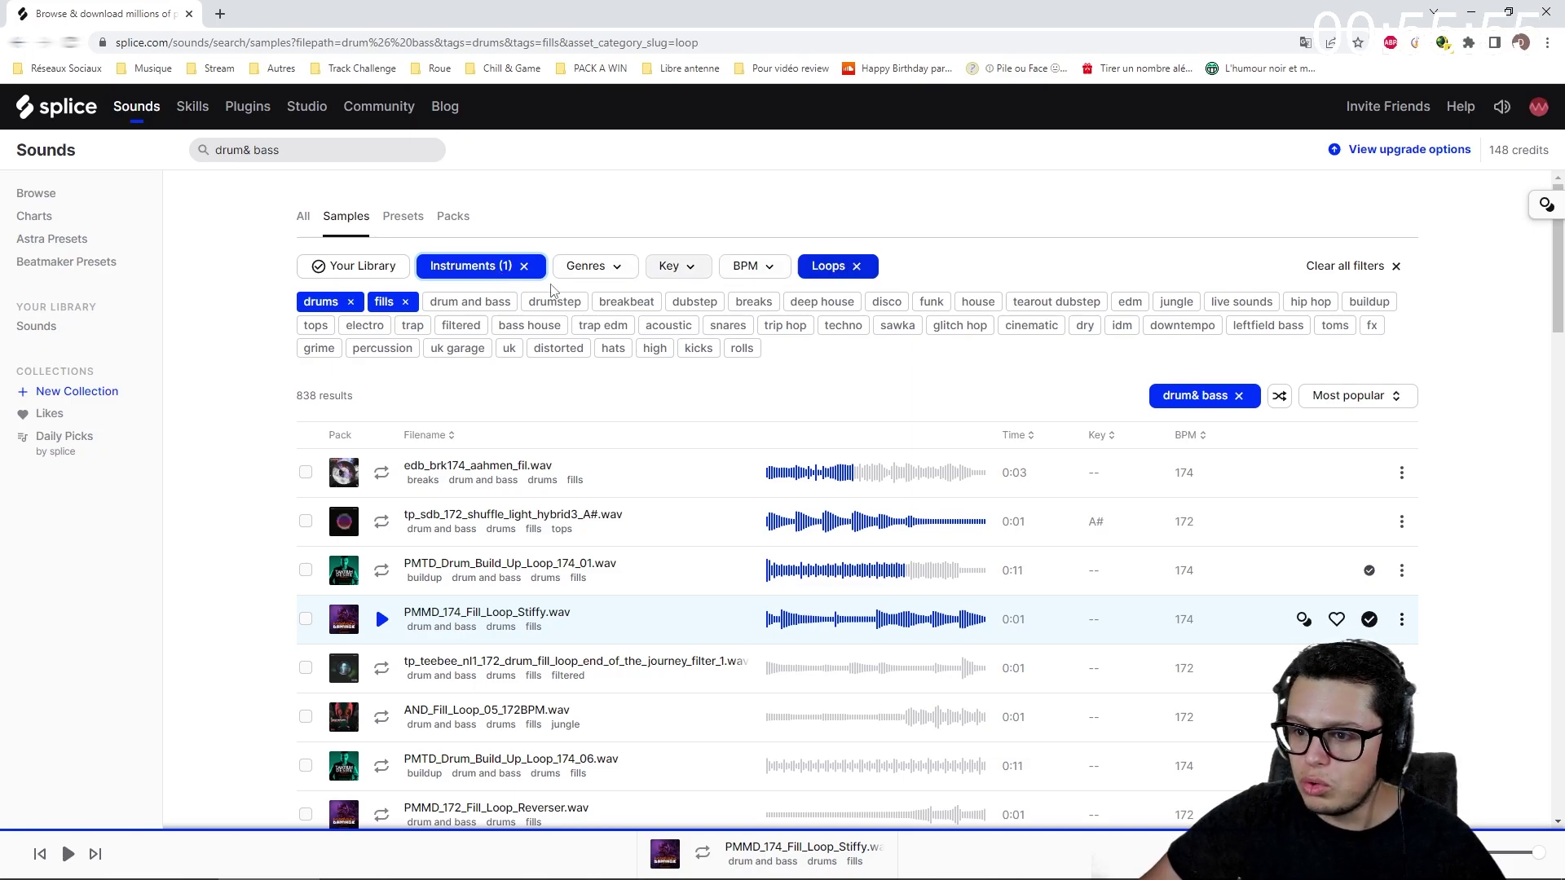
{"action": "left_click", "coordinate": [406, 302]}
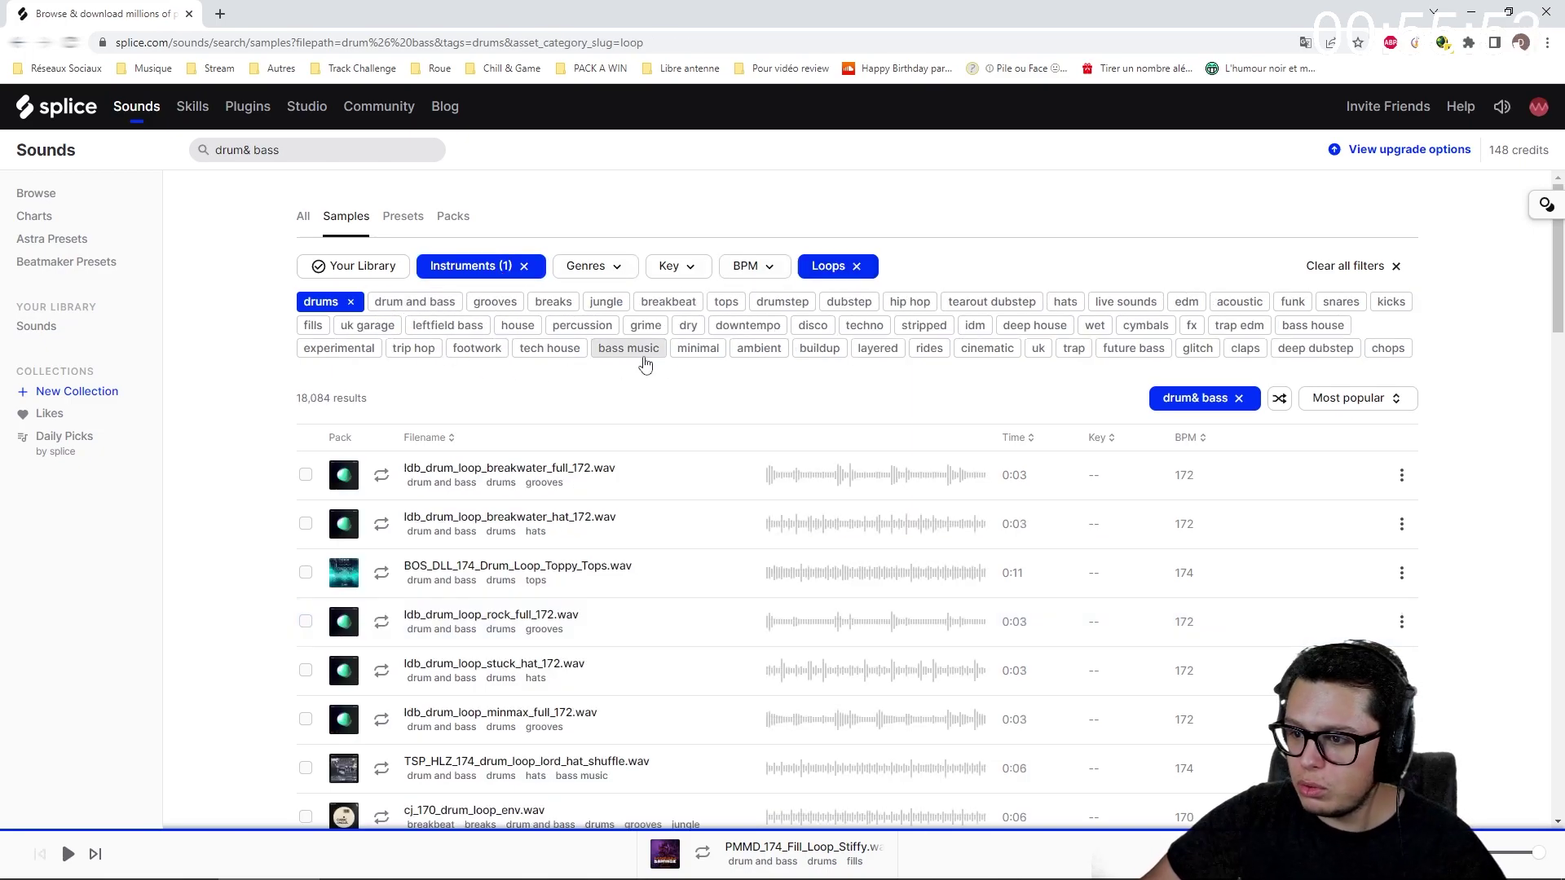
- Audition drum loops in the Splice results, from TSP_HLZ_174_drum_loop_lord_hat_shuffle.wav down to Fox_Drum_loop_tite_04_172.wav
{"action": "scroll", "coordinate": [391, 522], "scroll_direction": "down", "scroll_amount": 3}
{"action": "left_click", "coordinate": [381, 524]}
{"action": "scroll", "coordinate": [382, 505], "scroll_direction": "down", "scroll_amount": 2}
{"action": "left_click", "coordinate": [382, 458]}
{"action": "left_click", "coordinate": [381, 510]}
{"action": "left_click", "coordinate": [381, 557]}
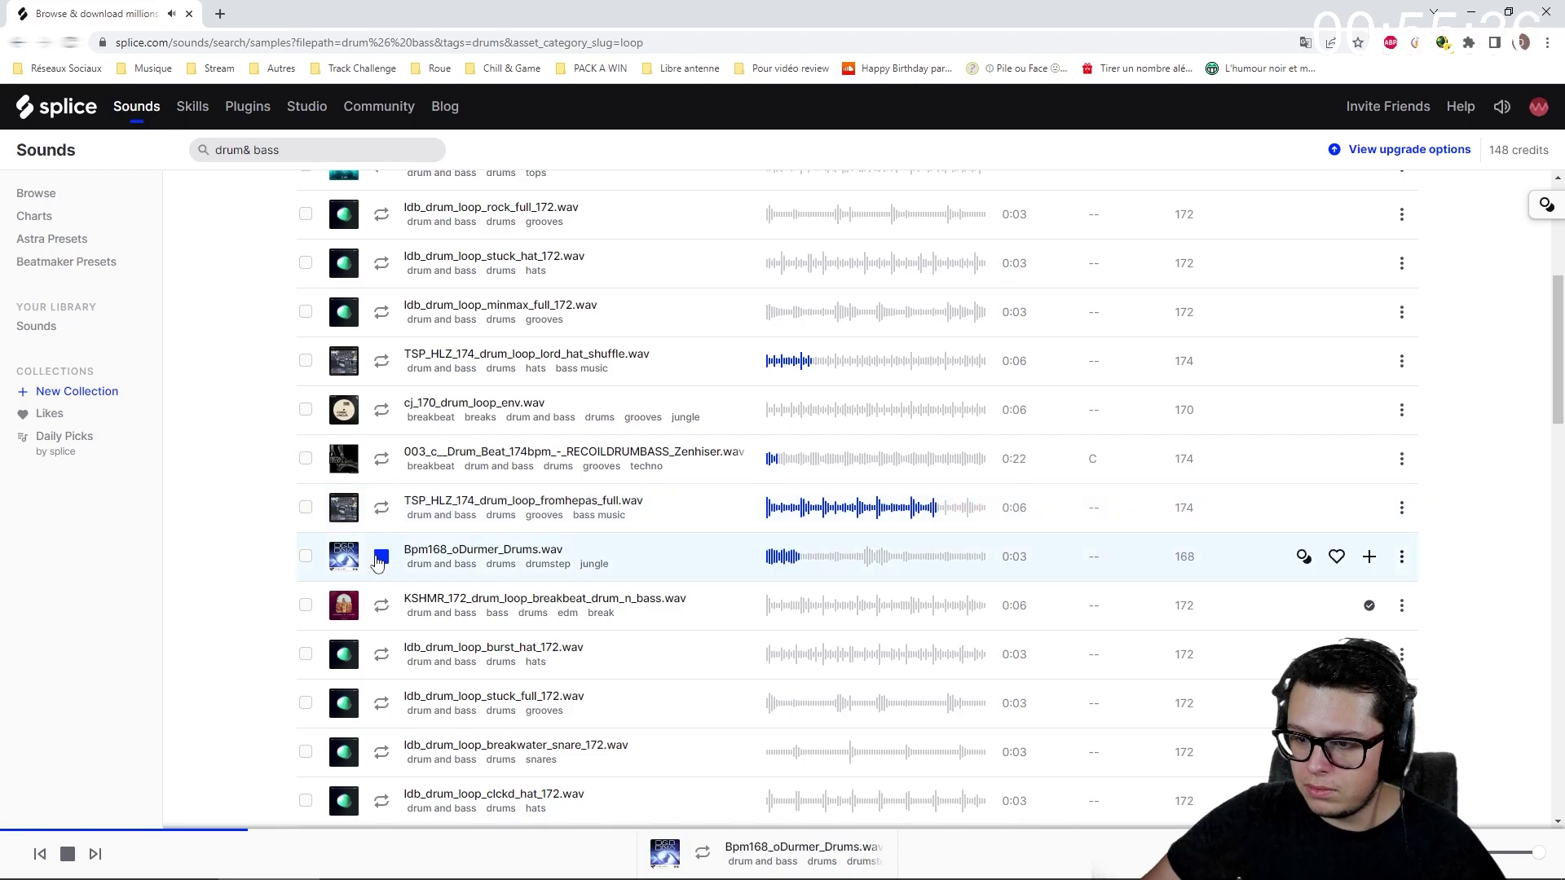
{"action": "scroll", "coordinate": [382, 554], "scroll_direction": "down", "scroll_amount": 1}
{"action": "left_click", "coordinate": [382, 525]}
{"action": "scroll", "coordinate": [392, 545], "scroll_direction": "down", "scroll_amount": 3}
{"action": "left_click", "coordinate": [381, 524]}
{"action": "left_click", "coordinate": [382, 736]}
{"action": "scroll", "coordinate": [381, 725], "scroll_direction": "down", "scroll_amount": 3}
{"action": "left_click", "coordinate": [381, 589]}
{"action": "left_click", "coordinate": [381, 687]}
{"action": "scroll", "coordinate": [381, 687], "scroll_direction": "down", "scroll_amount": 2}
{"action": "left_click", "coordinate": [381, 622]}
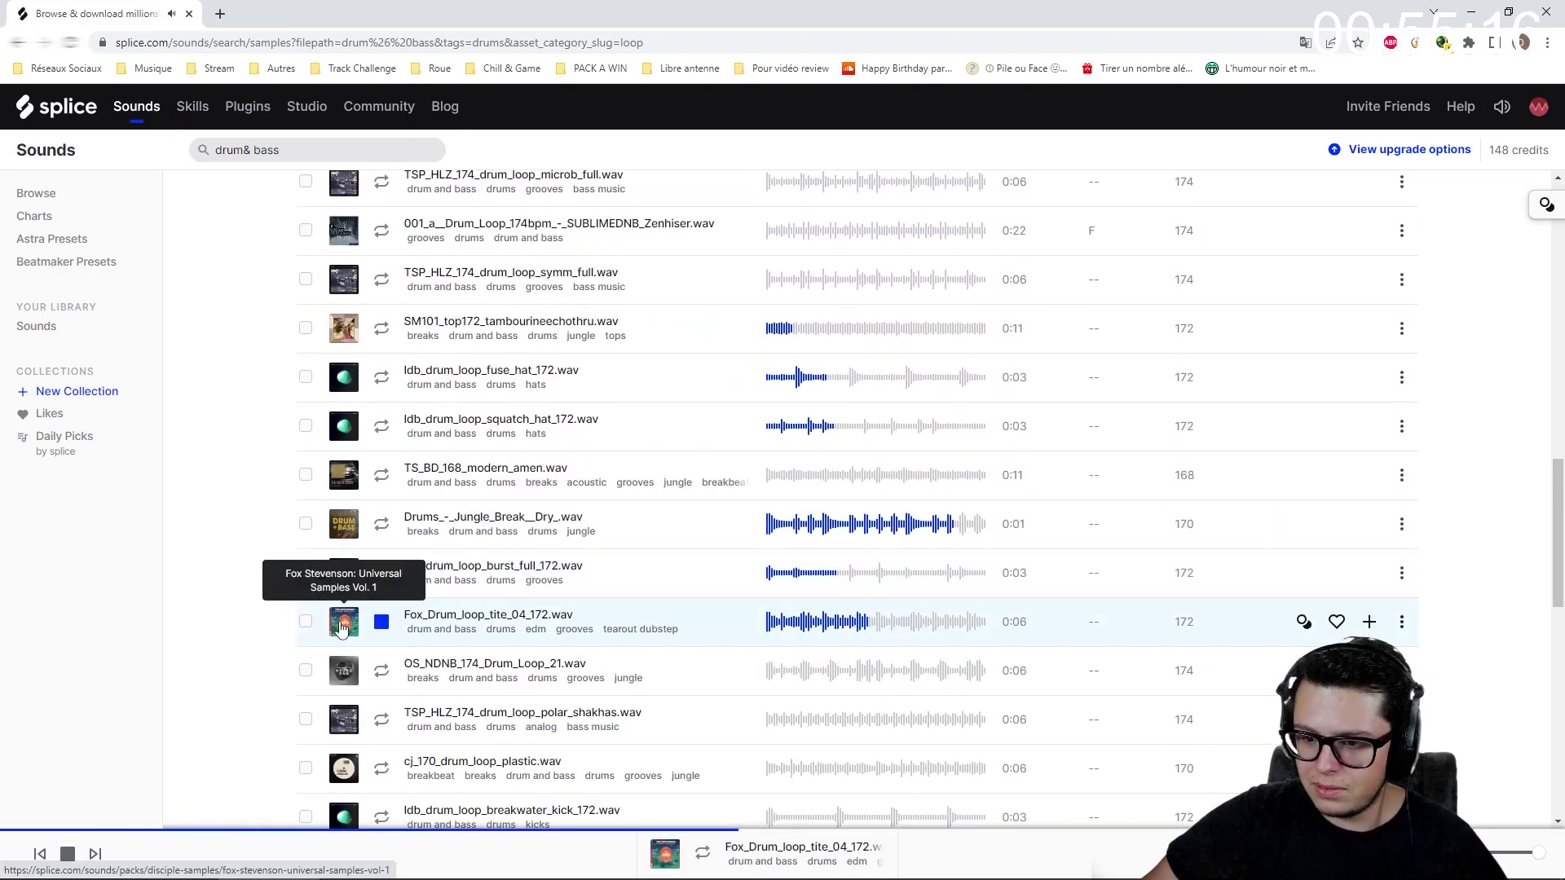
- Add OS_NDNB_174_Drum_Loop_21.wav to the library, audition the loops below it, and replay Fox_Drum_loop_tite_04_172.wav
{"action": "left_click", "coordinate": [381, 670]}
{"action": "scroll", "coordinate": [382, 670], "scroll_direction": "down", "scroll_amount": 1}
{"action": "left_click", "coordinate": [381, 638]}
{"action": "scroll", "coordinate": [382, 652], "scroll_direction": "down", "scroll_amount": 3}
{"action": "left_click", "coordinate": [381, 638]}
{"action": "left_click", "coordinate": [381, 703]}
{"action": "scroll", "coordinate": [381, 704], "scroll_direction": "down", "scroll_amount": 5}
{"action": "left_click", "coordinate": [382, 540]}
{"action": "scroll", "coordinate": [390, 632], "scroll_direction": "down", "scroll_amount": 2}
{"action": "left_click", "coordinate": [381, 623]}
{"action": "scroll", "coordinate": [381, 587], "scroll_direction": "up", "scroll_amount": 9}
{"action": "left_click", "coordinate": [386, 378]}
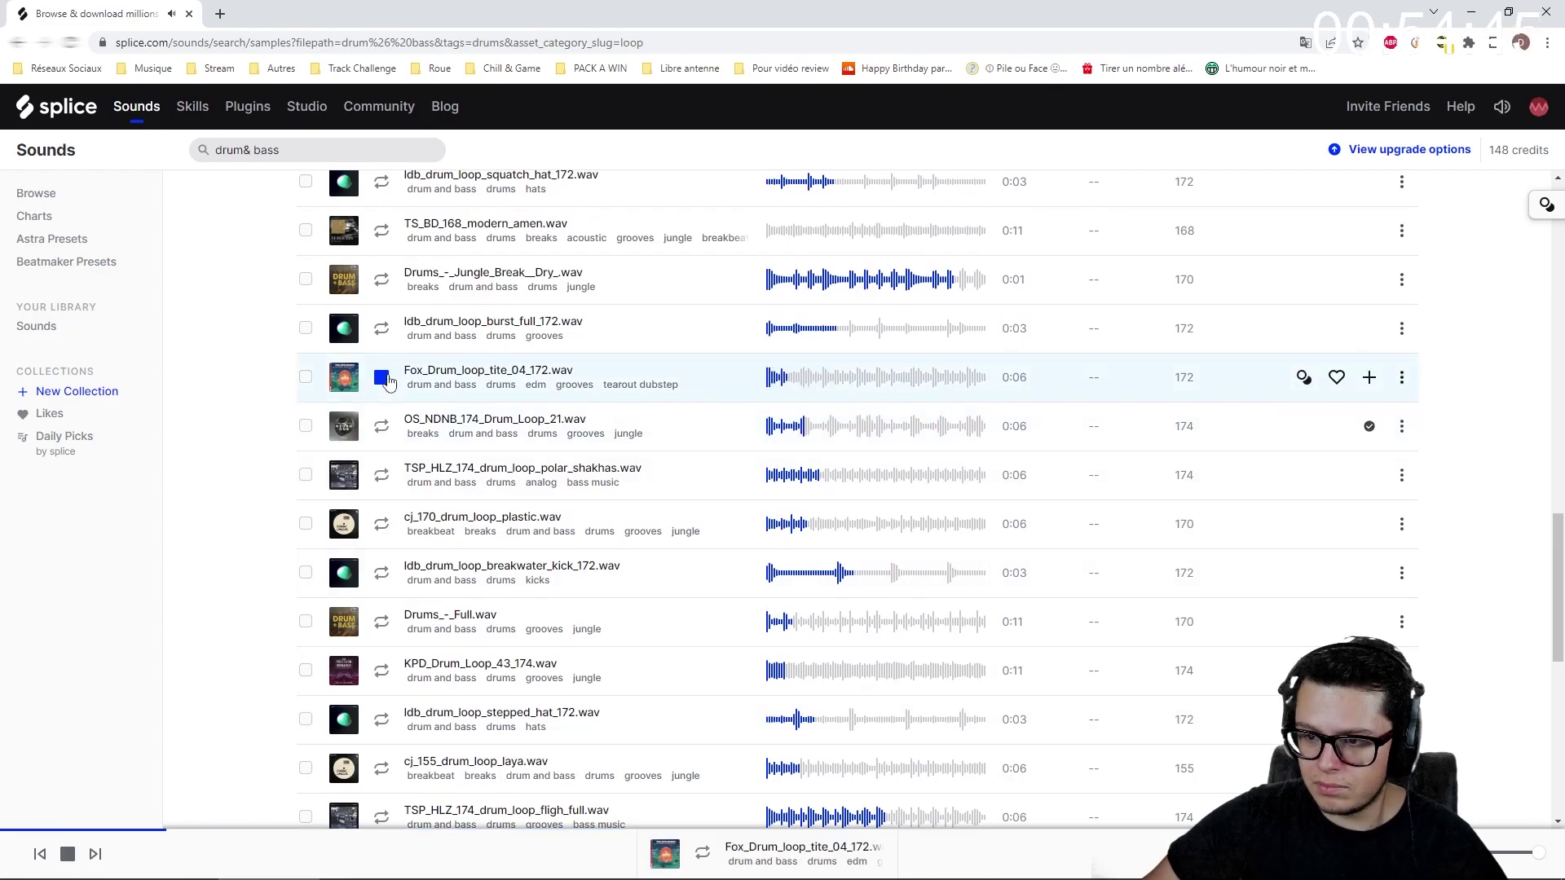
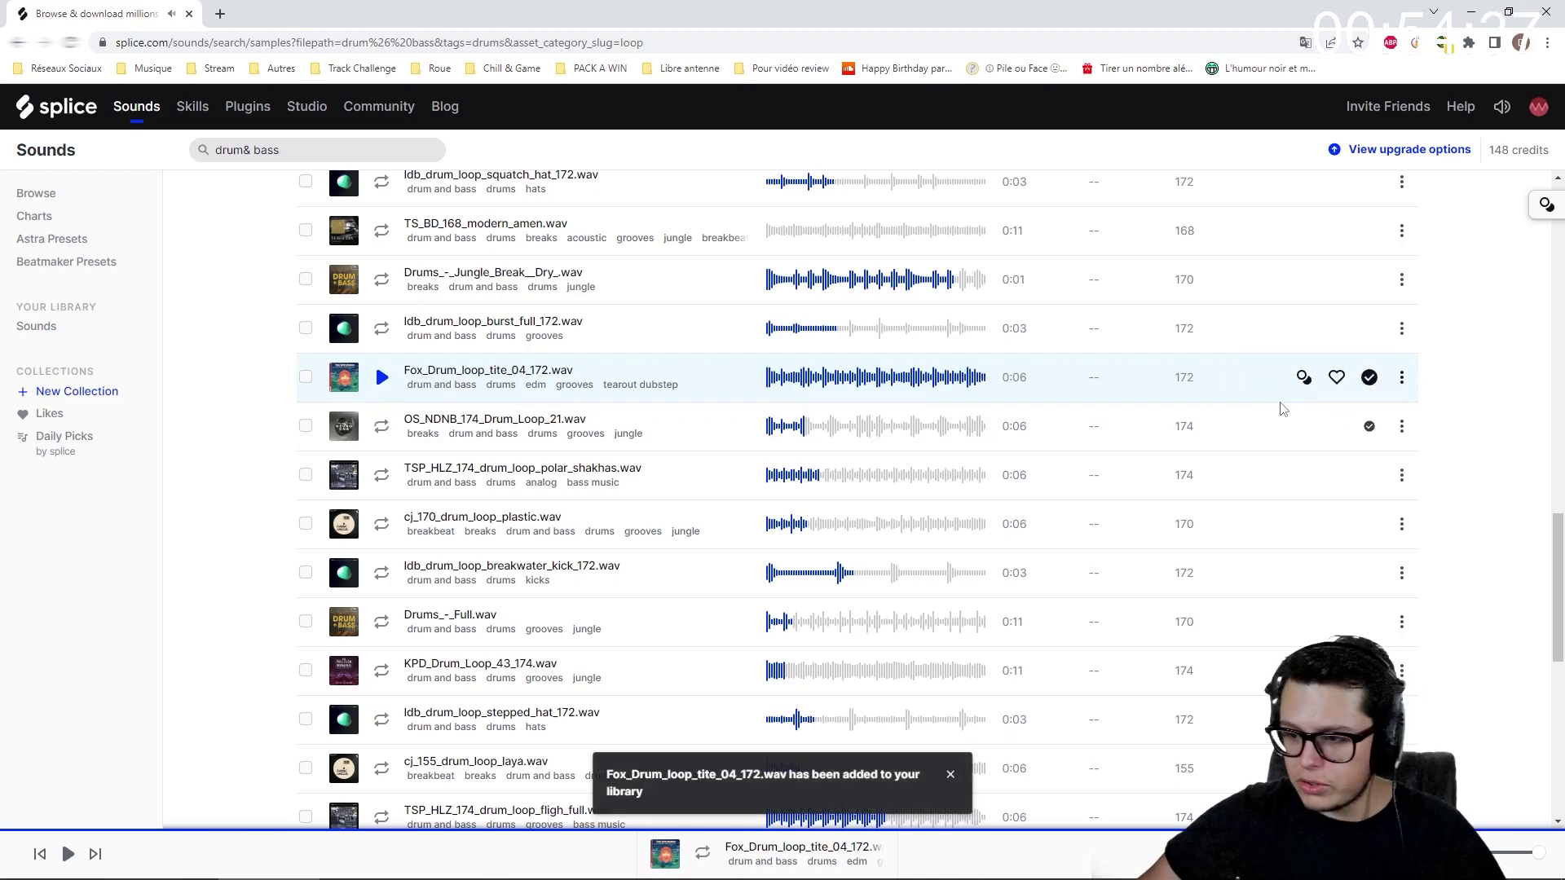
- Switch to FL Studio and duplicate the Fox_Drum_loop_tite_04_172 clip directly after itself, covering bars 45 to 49
{"action": "key", "text": "alt+Tab"}
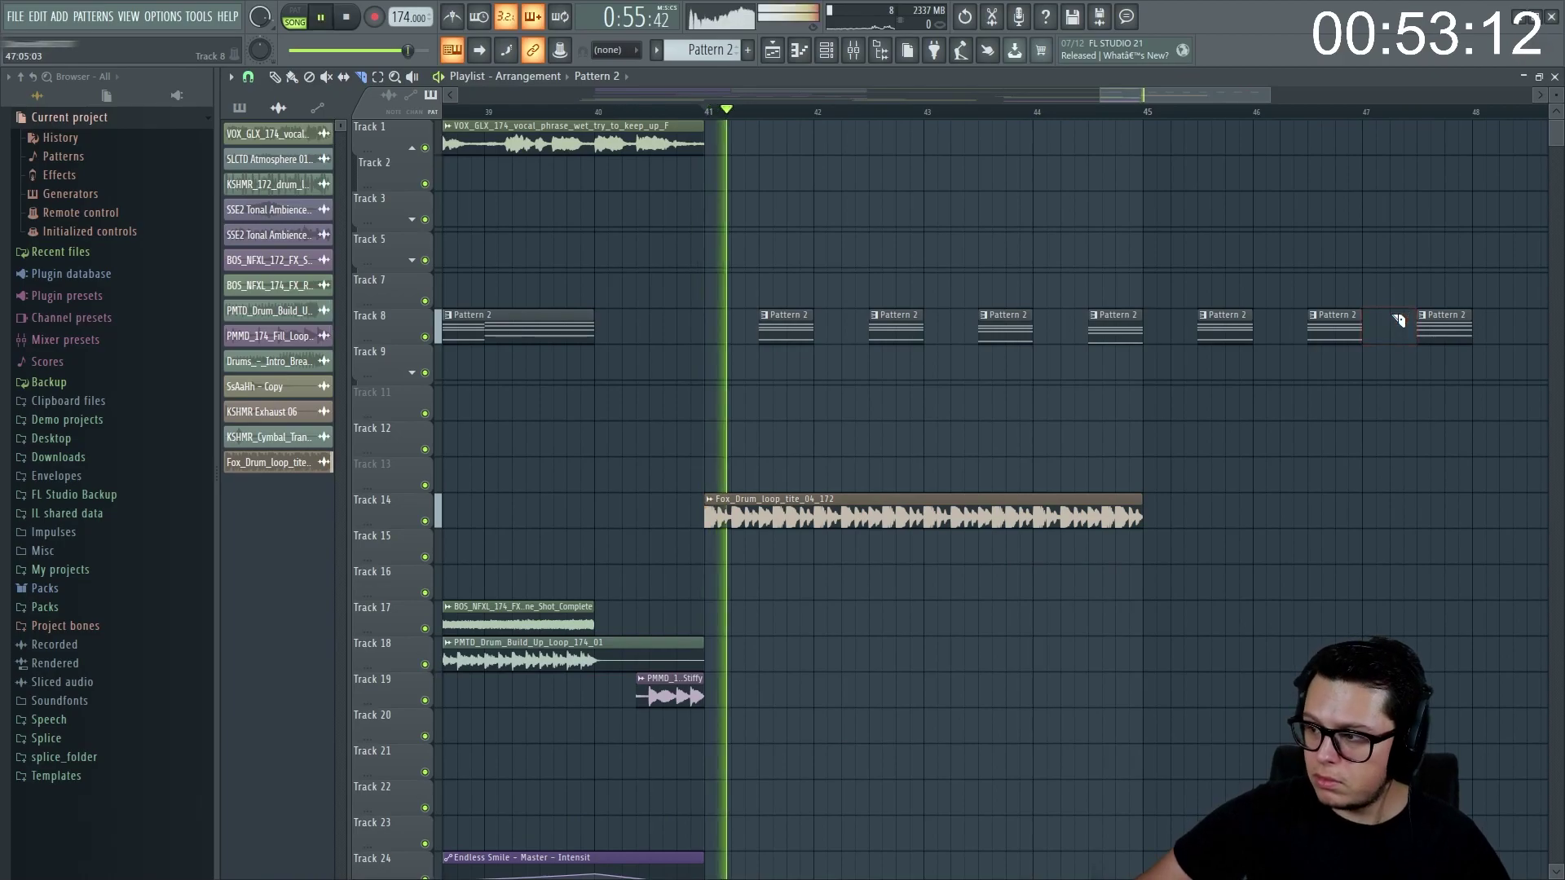
{"action": "scroll", "coordinate": [1399, 320], "scroll_direction": "down", "scroll_amount": 3}
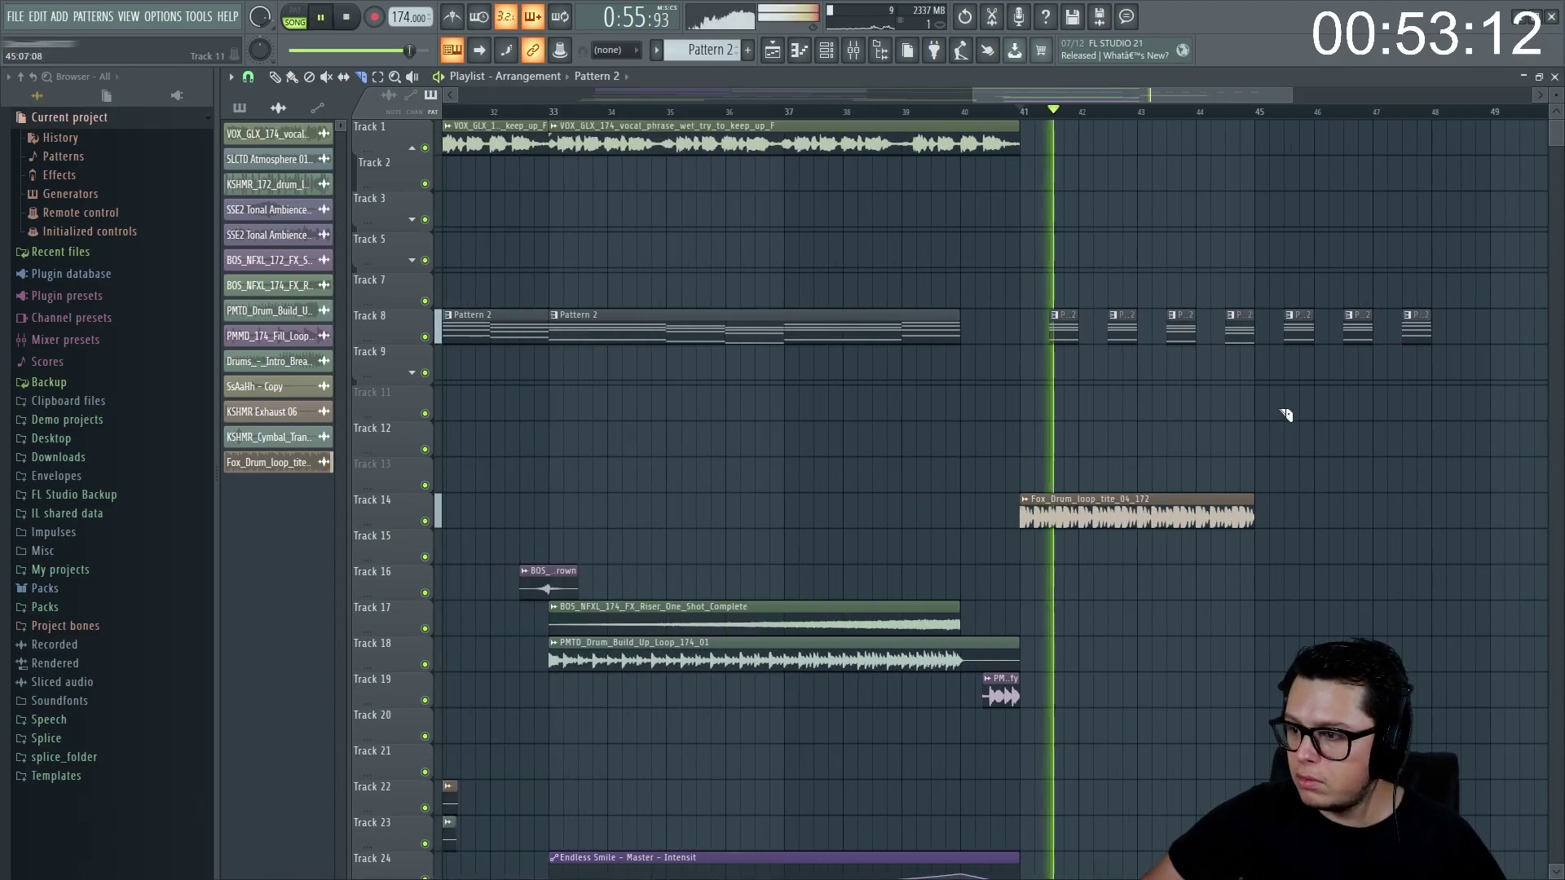
{"action": "mouse_move", "coordinate": [1109, 512]}
{"action": "left_mouse_down"}
{"action": "mouse_move", "coordinate": [1446, 506]}
{"action": "mouse_move", "coordinate": [1341, 499]}
{"action": "left_mouse_up"}
{"action": "scroll", "coordinate": [1166, 546], "scroll_direction": "down", "scroll_amount": 2}
{"action": "scroll", "coordinate": [1206, 479], "scroll_direction": "down", "scroll_amount": 2}
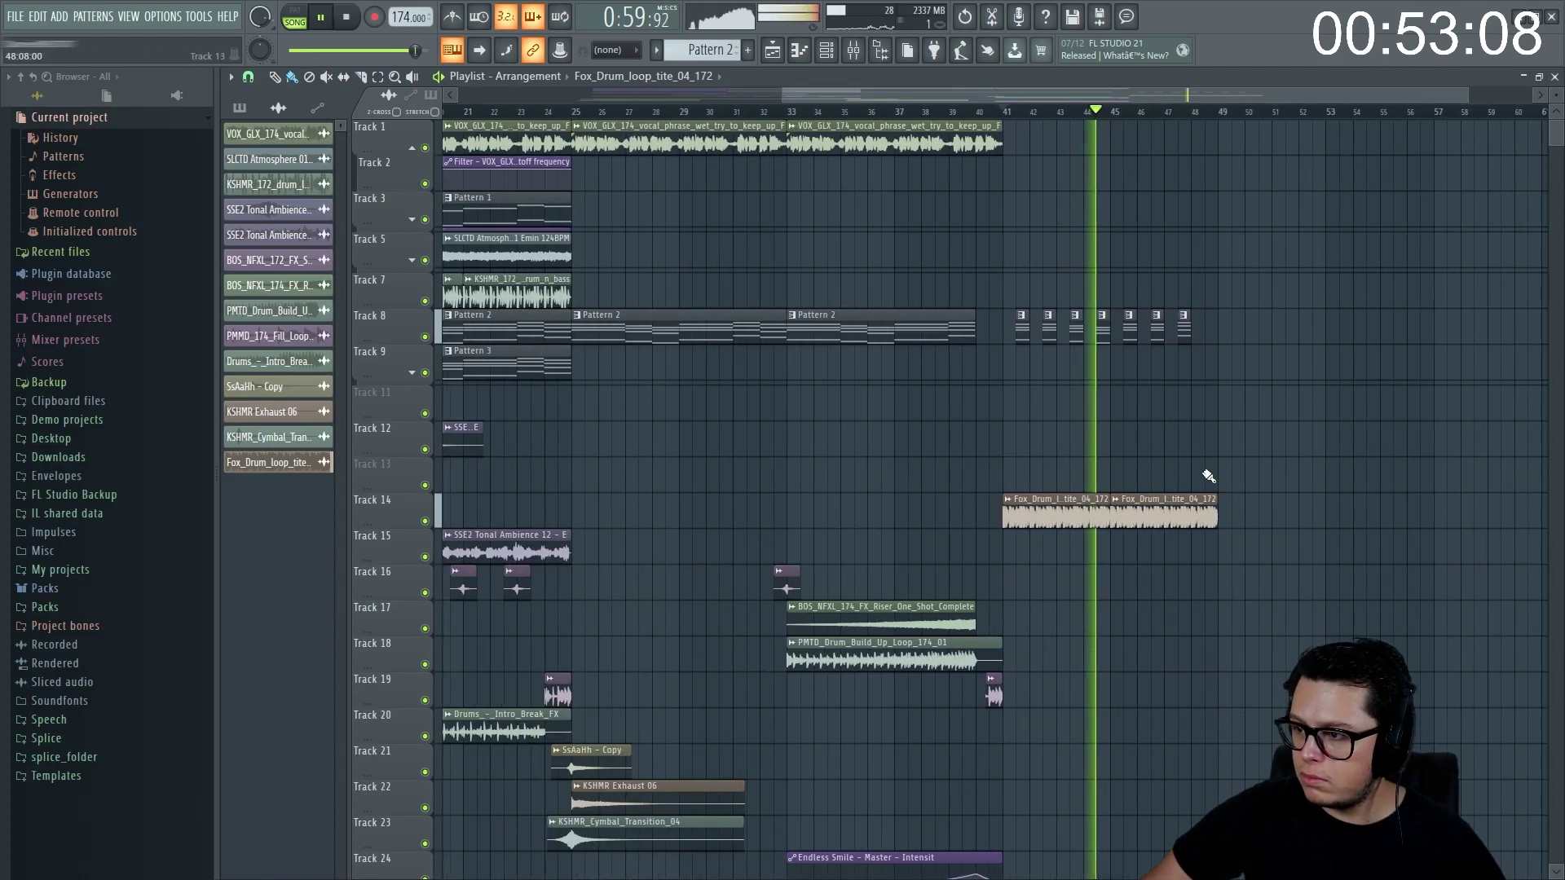
{"action": "scroll", "coordinate": [1198, 460], "scroll_direction": "down", "scroll_amount": 3}
{"action": "scroll", "coordinate": [1158, 444], "scroll_direction": "up", "scroll_amount": 2}
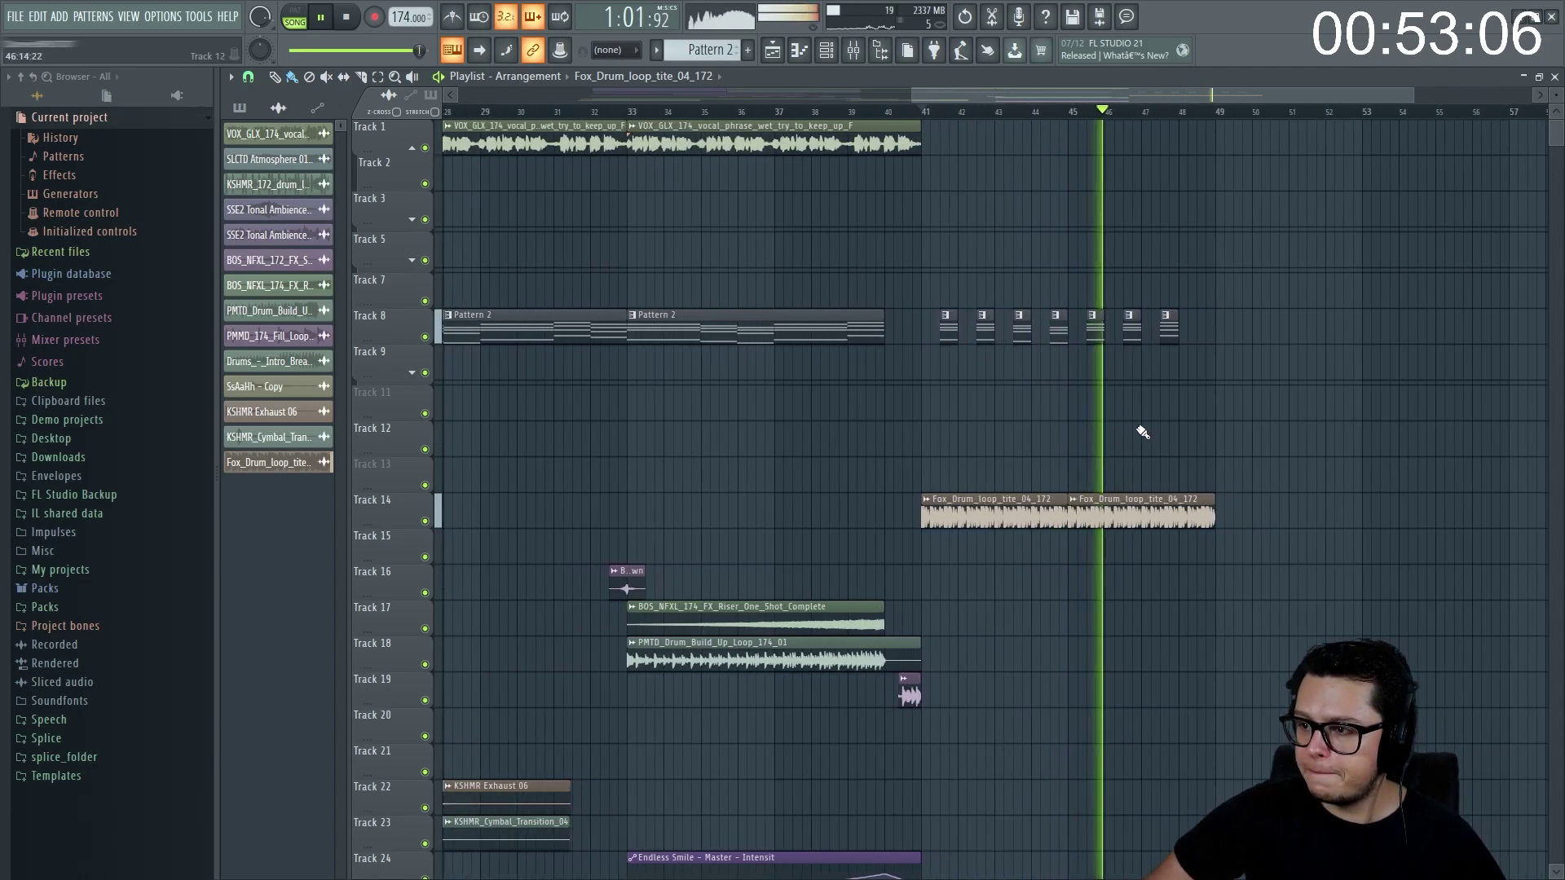
{"action": "key", "text": "space"}
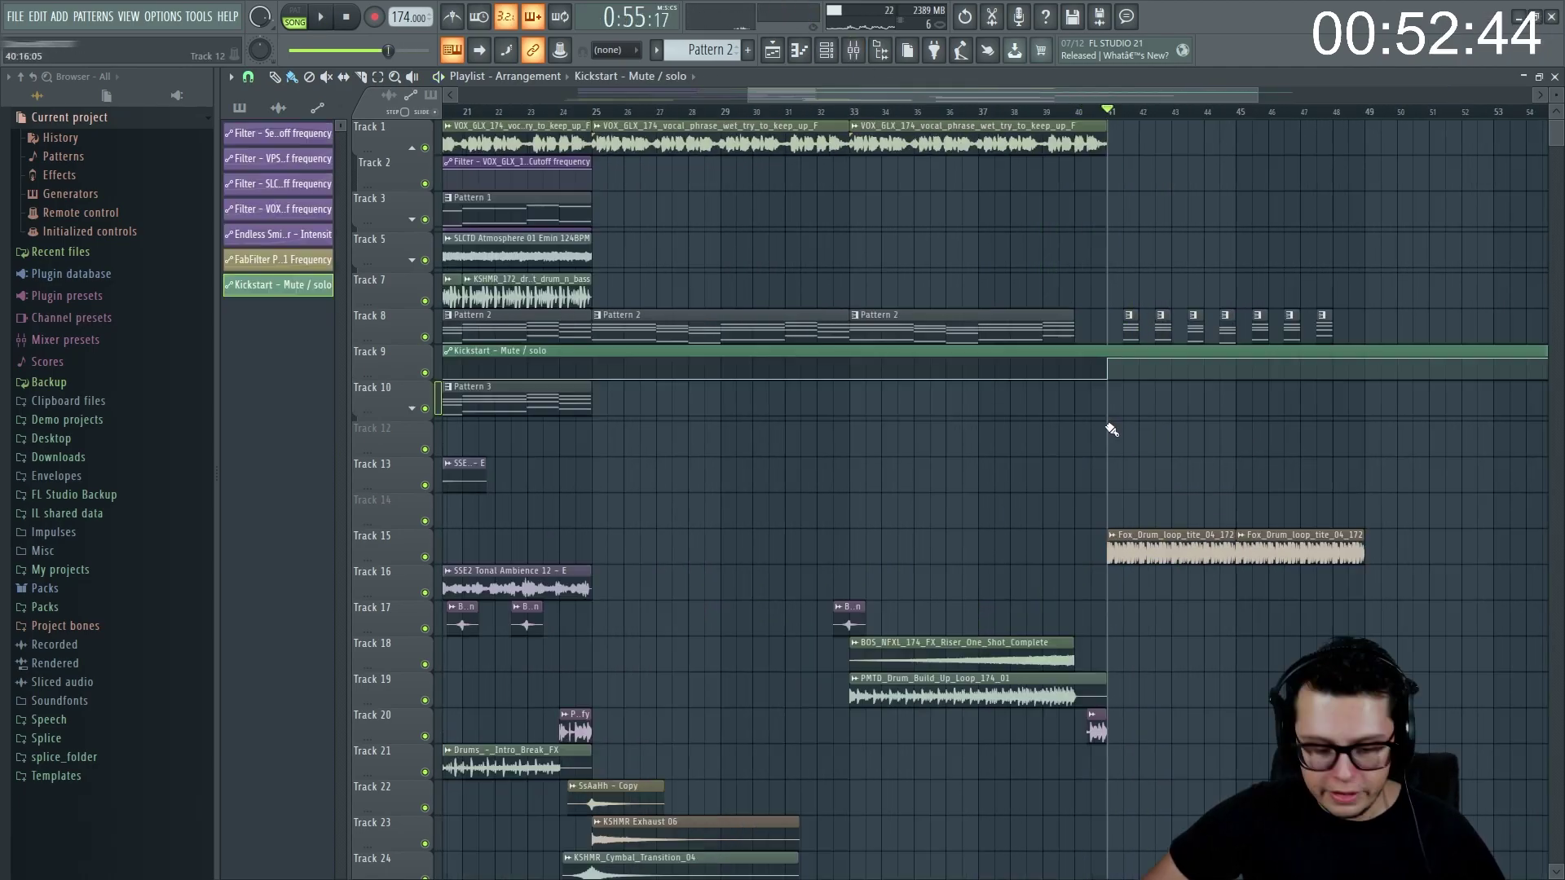
- Switch to Splice in the browser and restrict the drum & bass search for bass samples in F to one-shots
{"action": "key", "text": "alt+Tab"}
{"action": "key", "text": "alt+Tab"}
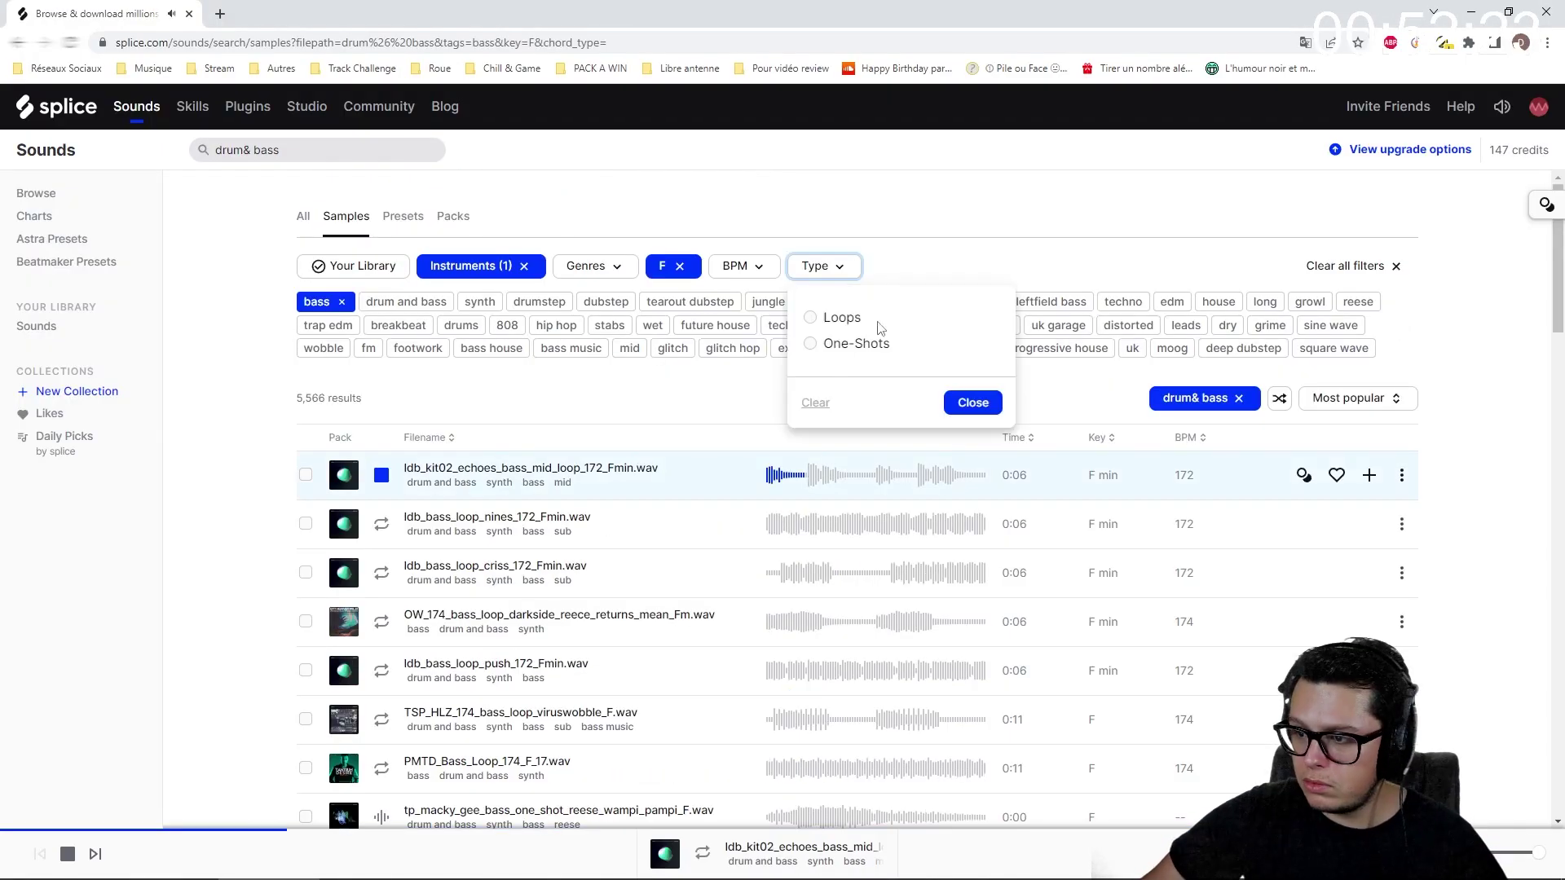
{"action": "left_click", "coordinate": [832, 342]}
{"action": "scroll", "coordinate": [387, 691], "scroll_direction": "down", "scroll_amount": 1}
- Audition the bass one-shots in F one after another, down to Reecin_XL_81_-_F.wav
{"action": "left_click", "coordinate": [382, 688]}
{"action": "key", "text": "Down"}
{"action": "key", "text": "Down"}
{"action": "key", "text": "Down"}
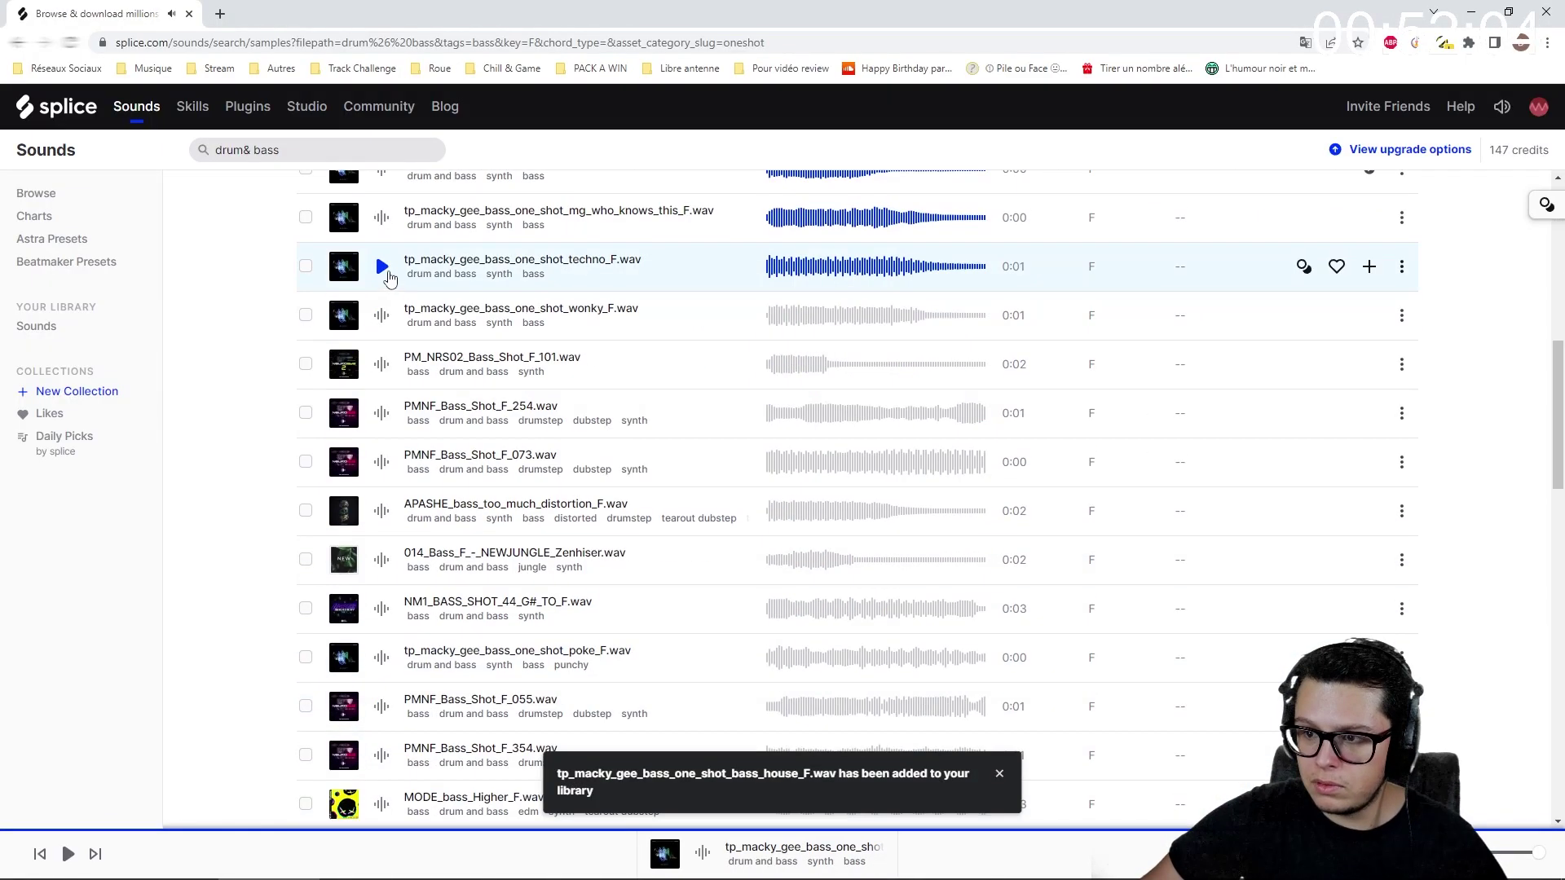
{"action": "key", "text": "Down"}
{"action": "key", "text": "Down"}
{"action": "key", "text": "Down"}
{"action": "key", "text": "Down"}
{"action": "key", "text": "Down"}
{"action": "key", "text": "Down"}
{"action": "key", "text": "Down"}
{"action": "key", "text": "Down"}
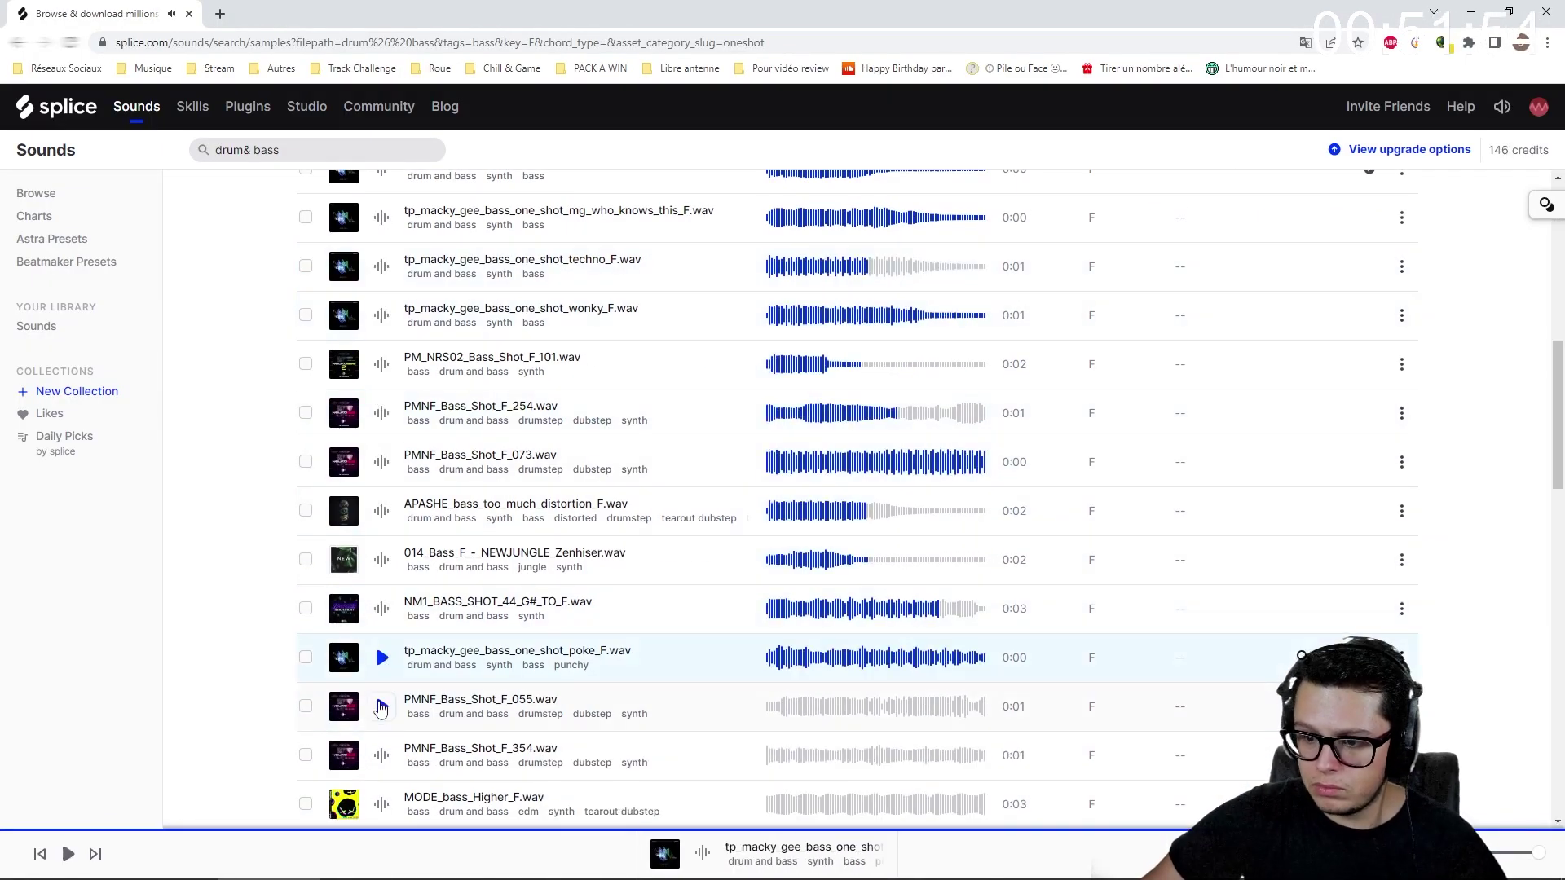
{"action": "key", "text": "Down"}
{"action": "key", "text": "Down"}
{"action": "key", "text": "Down"}
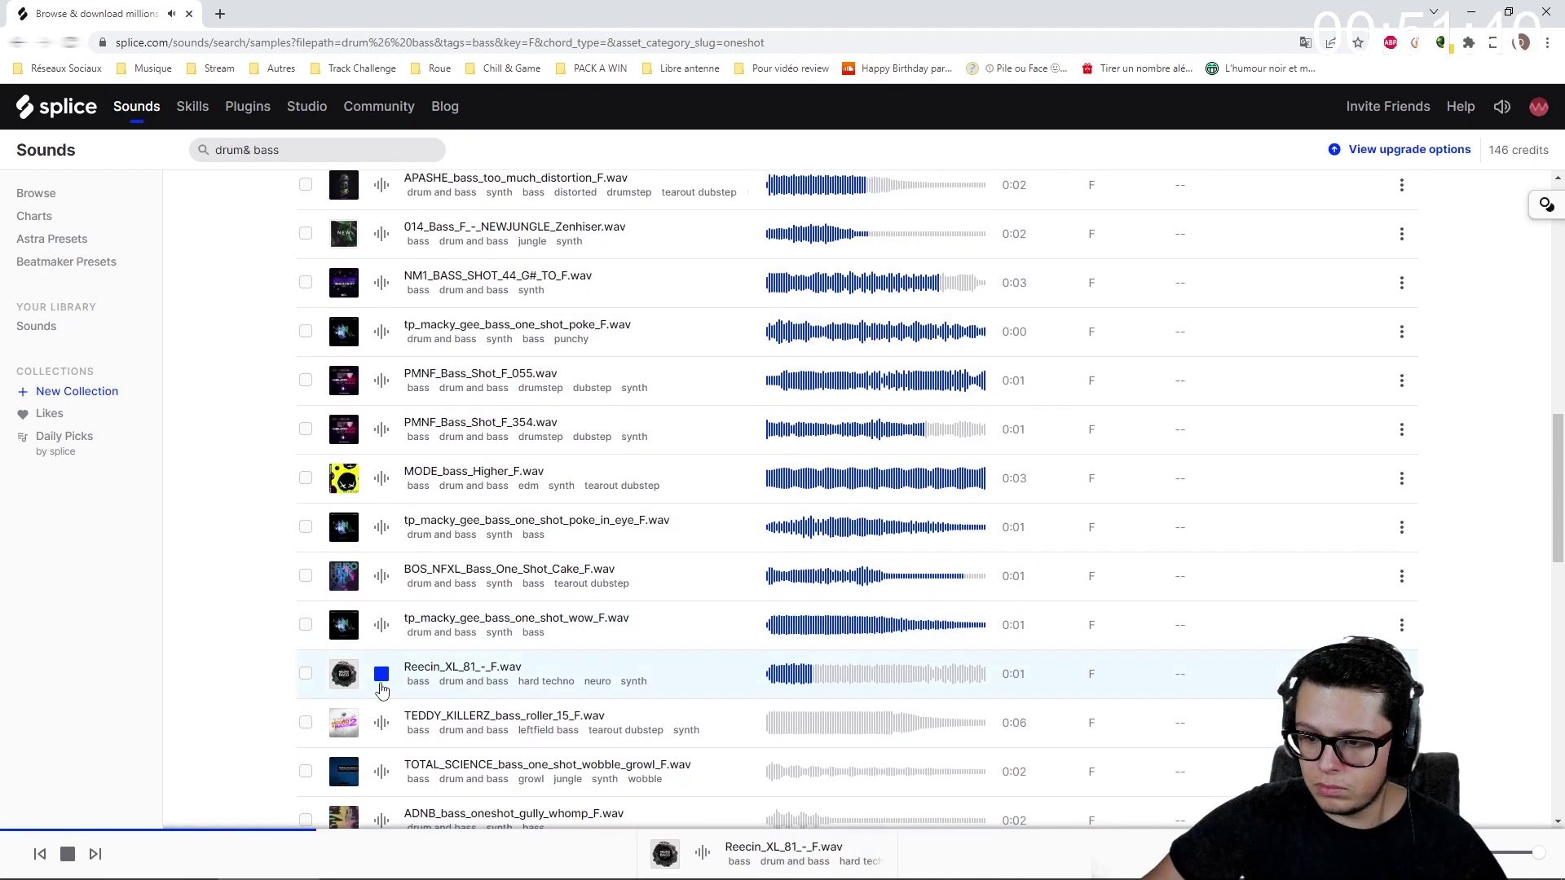
- Replay MODE_bass_Higher_F.wav, add it to the library, and switch to FL Studio
{"action": "left_click", "coordinate": [380, 315]}
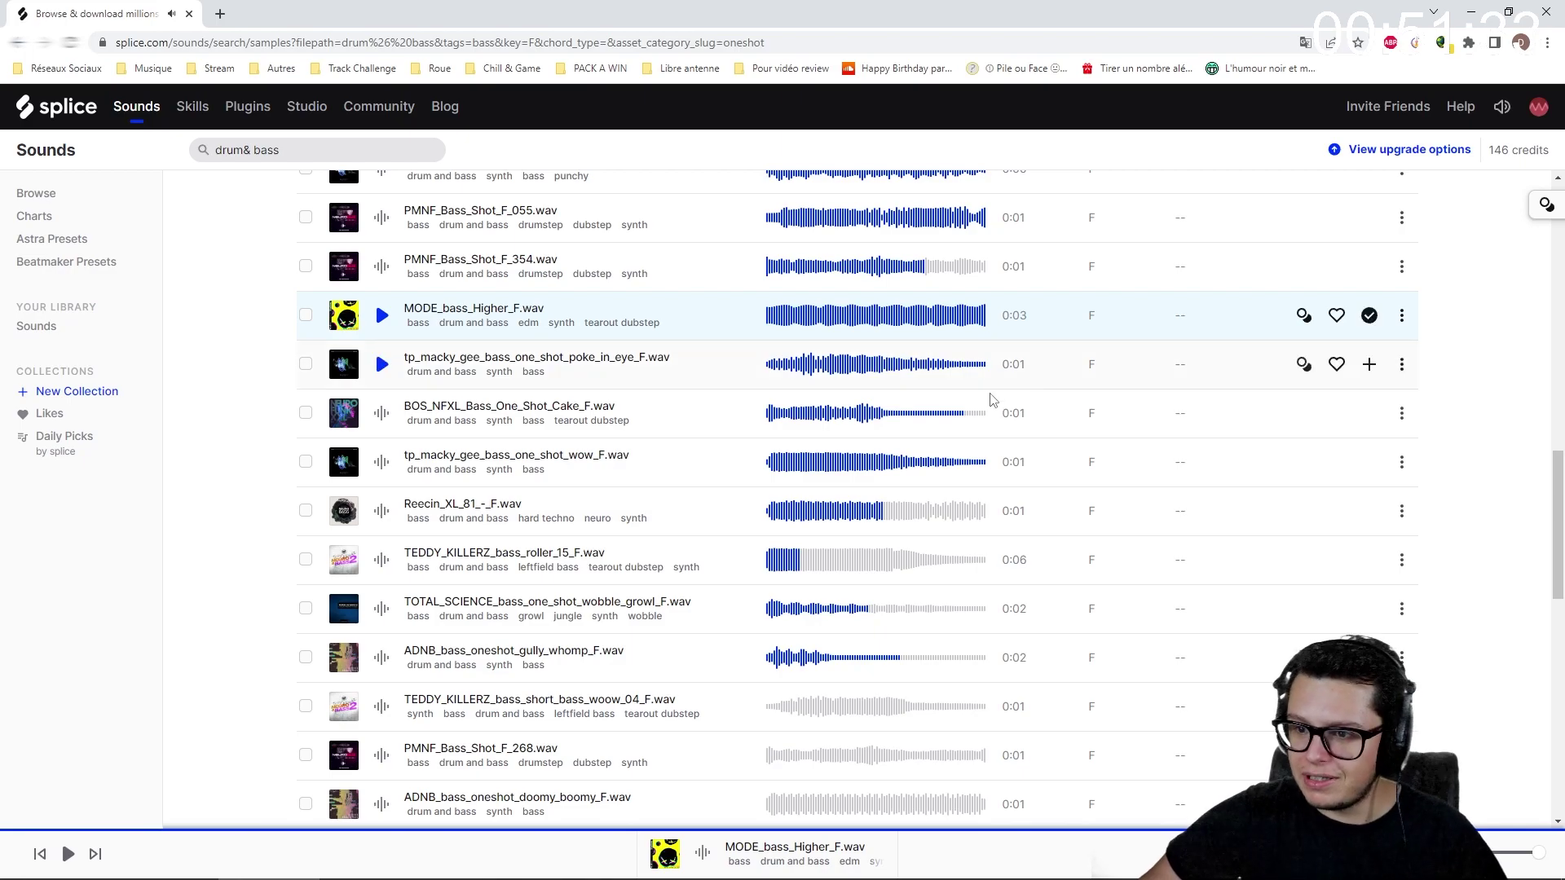
{"action": "key", "text": "alt+Tab"}
{"action": "key", "text": "alt+Tab"}
{"action": "key", "text": "alt+Tab"}
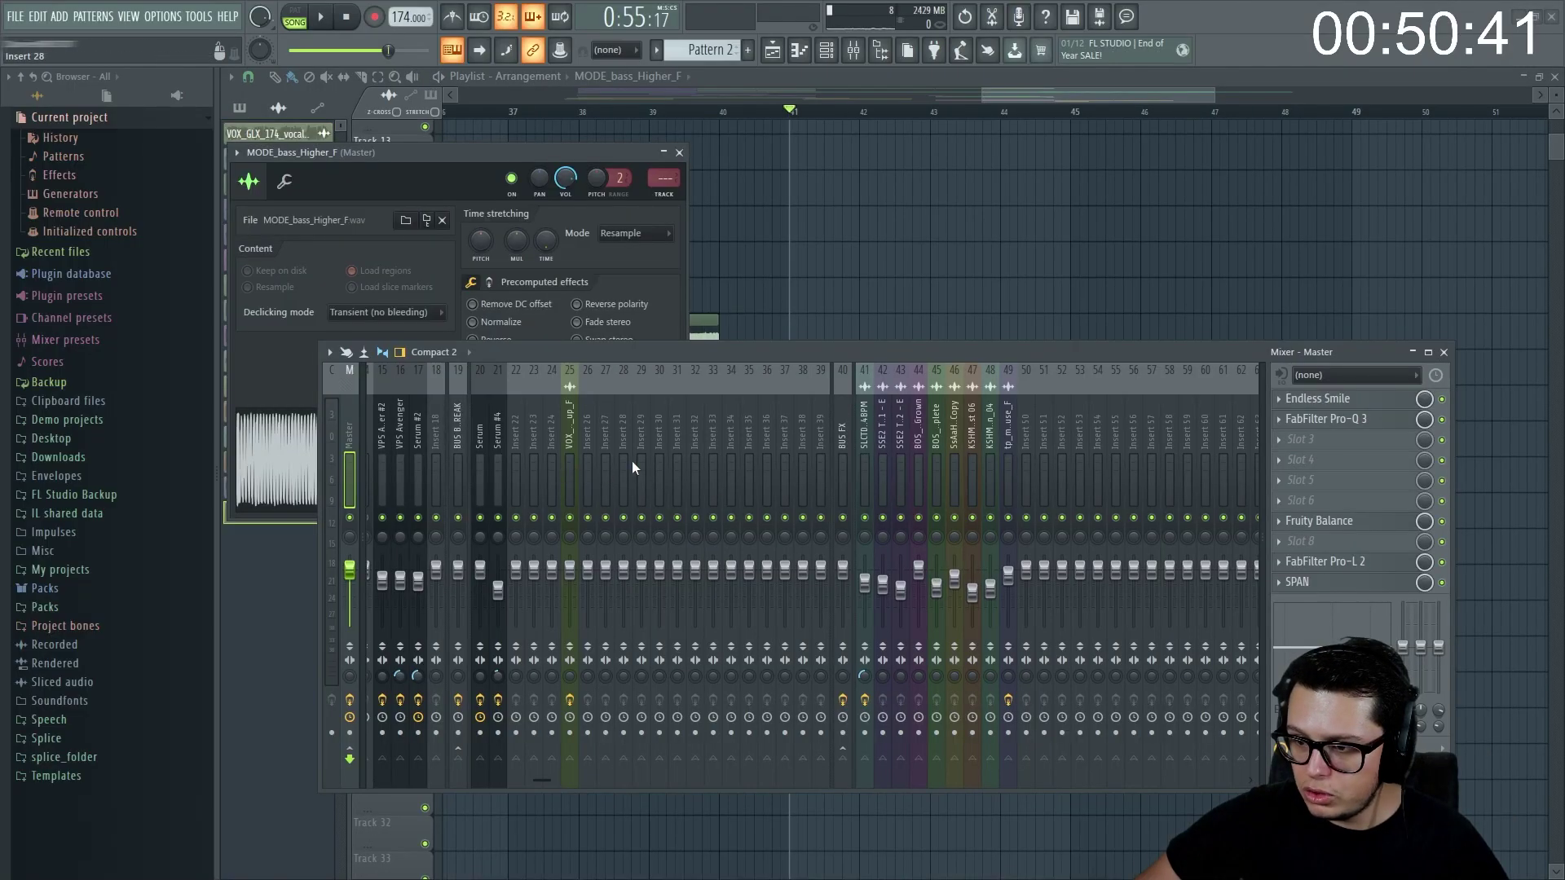
- Route MODE_bass_Higher_F to mixer insert 29 and load Kickstart in effect slot 10 and Gross Beat in slot 9
{"action": "left_click", "coordinate": [641, 467]}
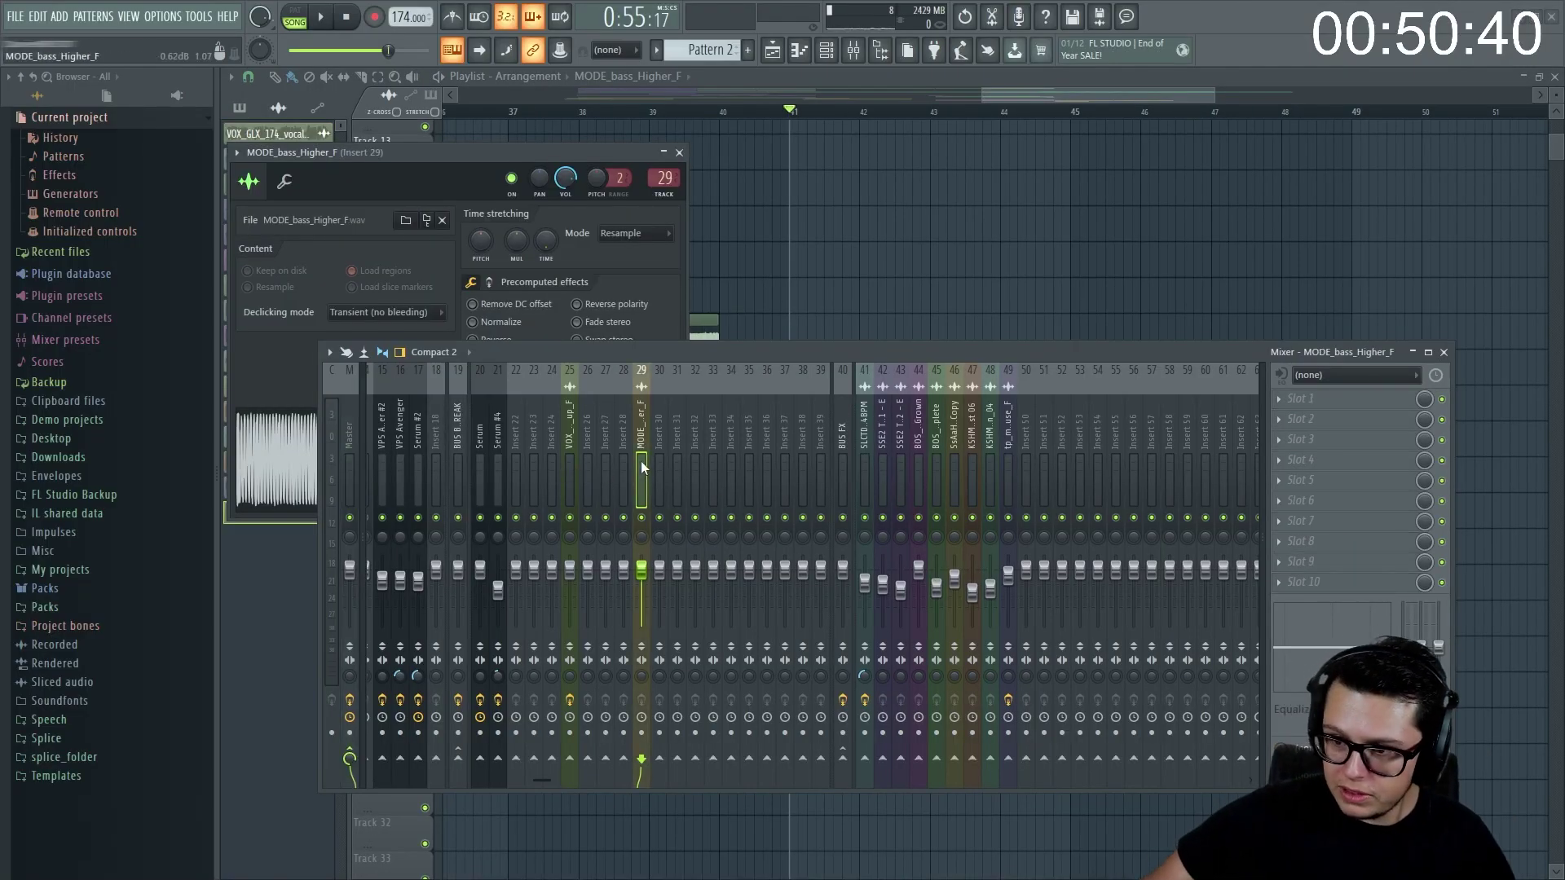
{"action": "left_click", "coordinate": [1357, 588]}
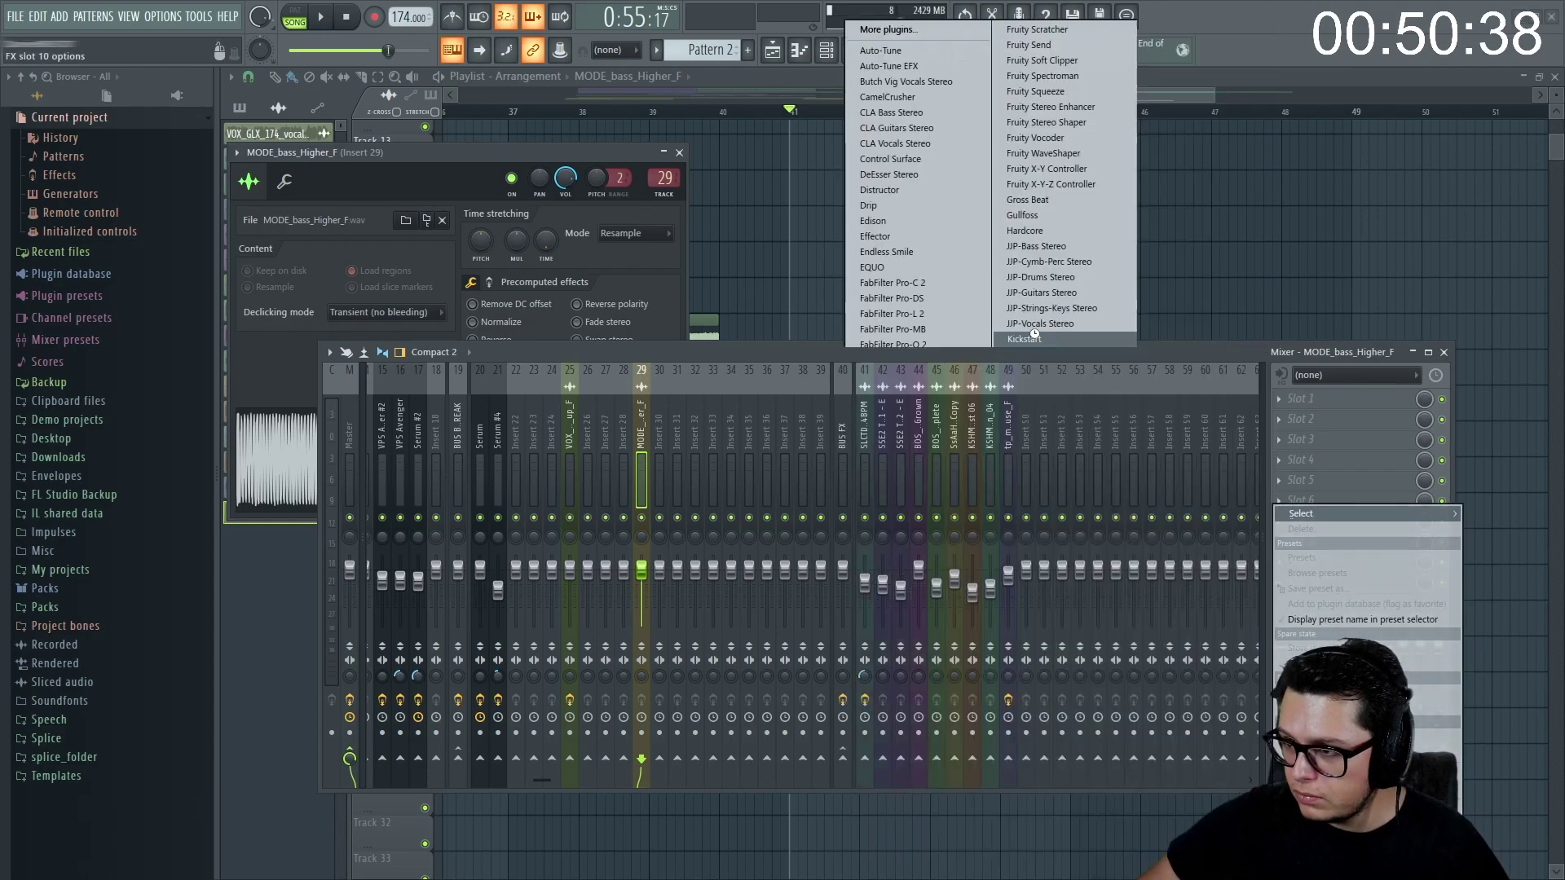
{"action": "left_click", "coordinate": [1034, 339]}
{"action": "left_click", "coordinate": [1319, 562]}
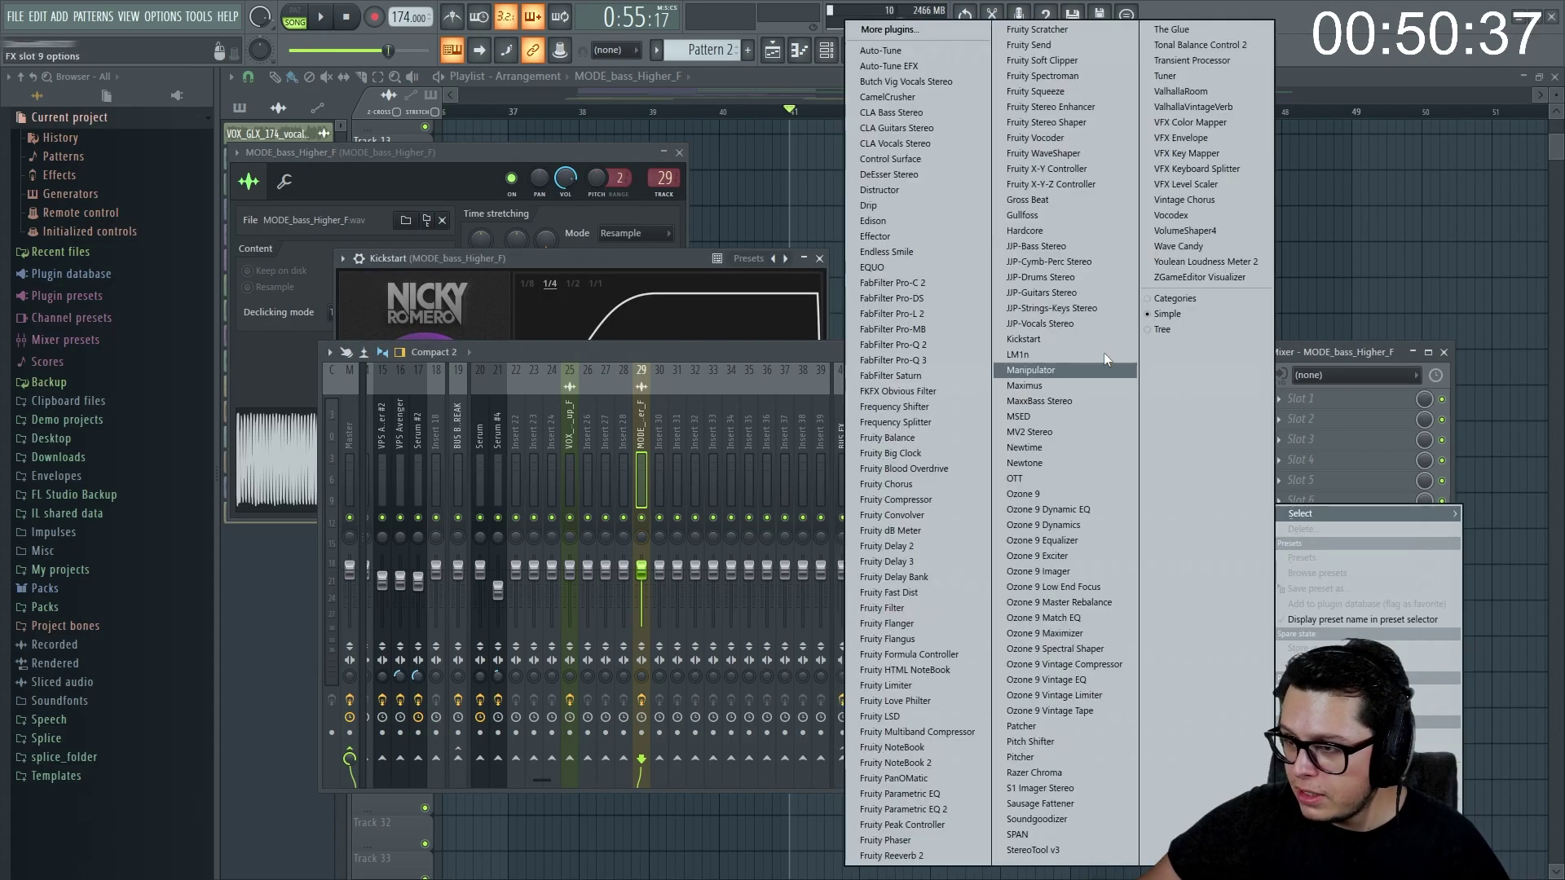
{"action": "left_click", "coordinate": [1064, 205]}
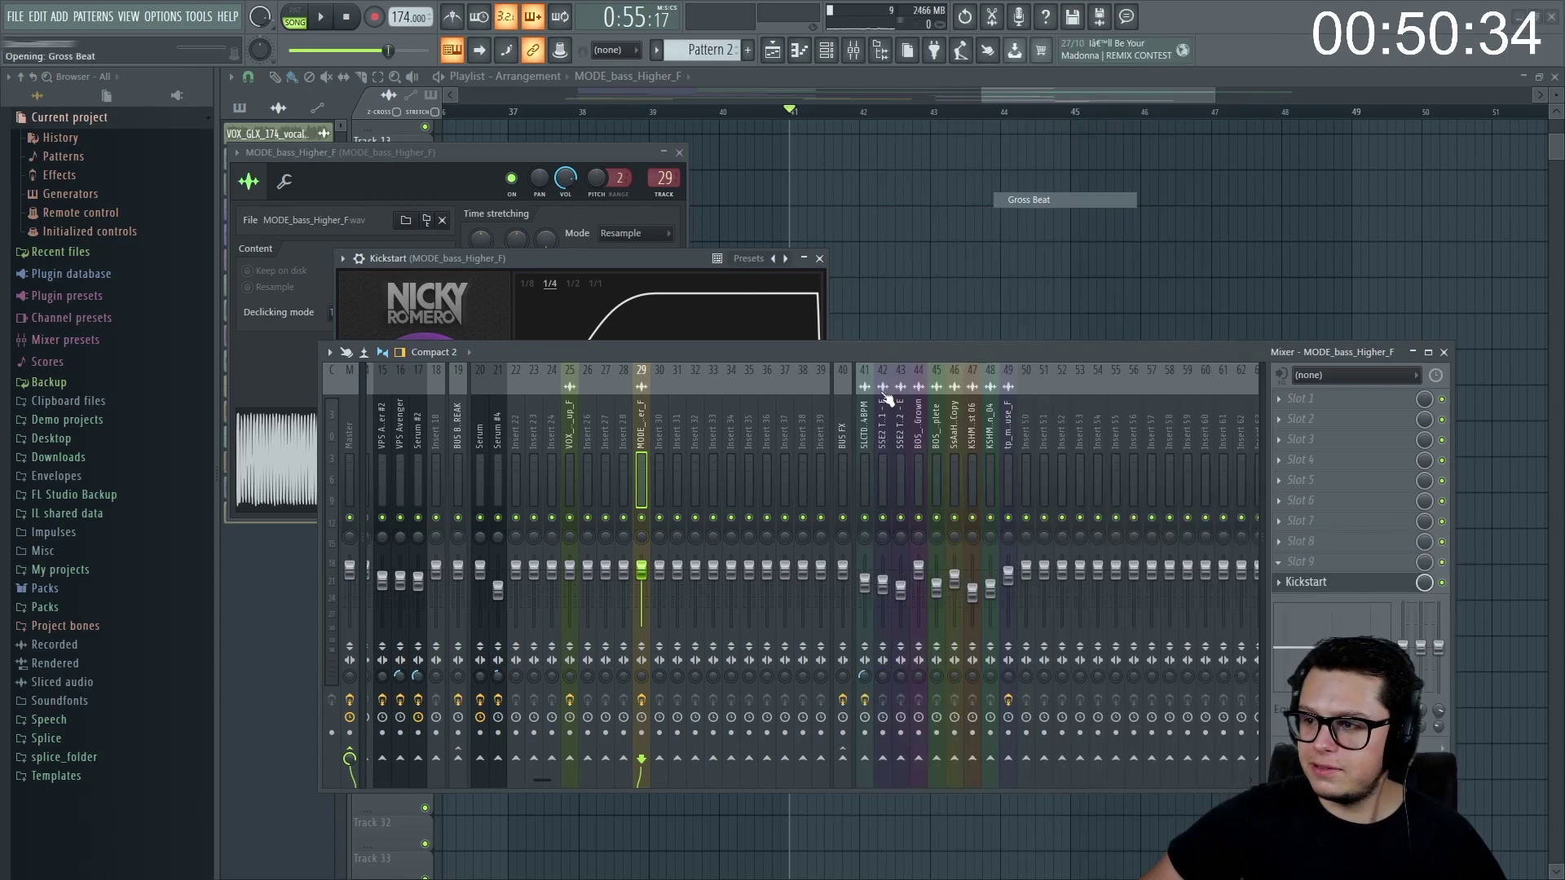
{"action": "left_click_drag", "start_coordinate": [857, 357], "coordinate": [1255, 525]}
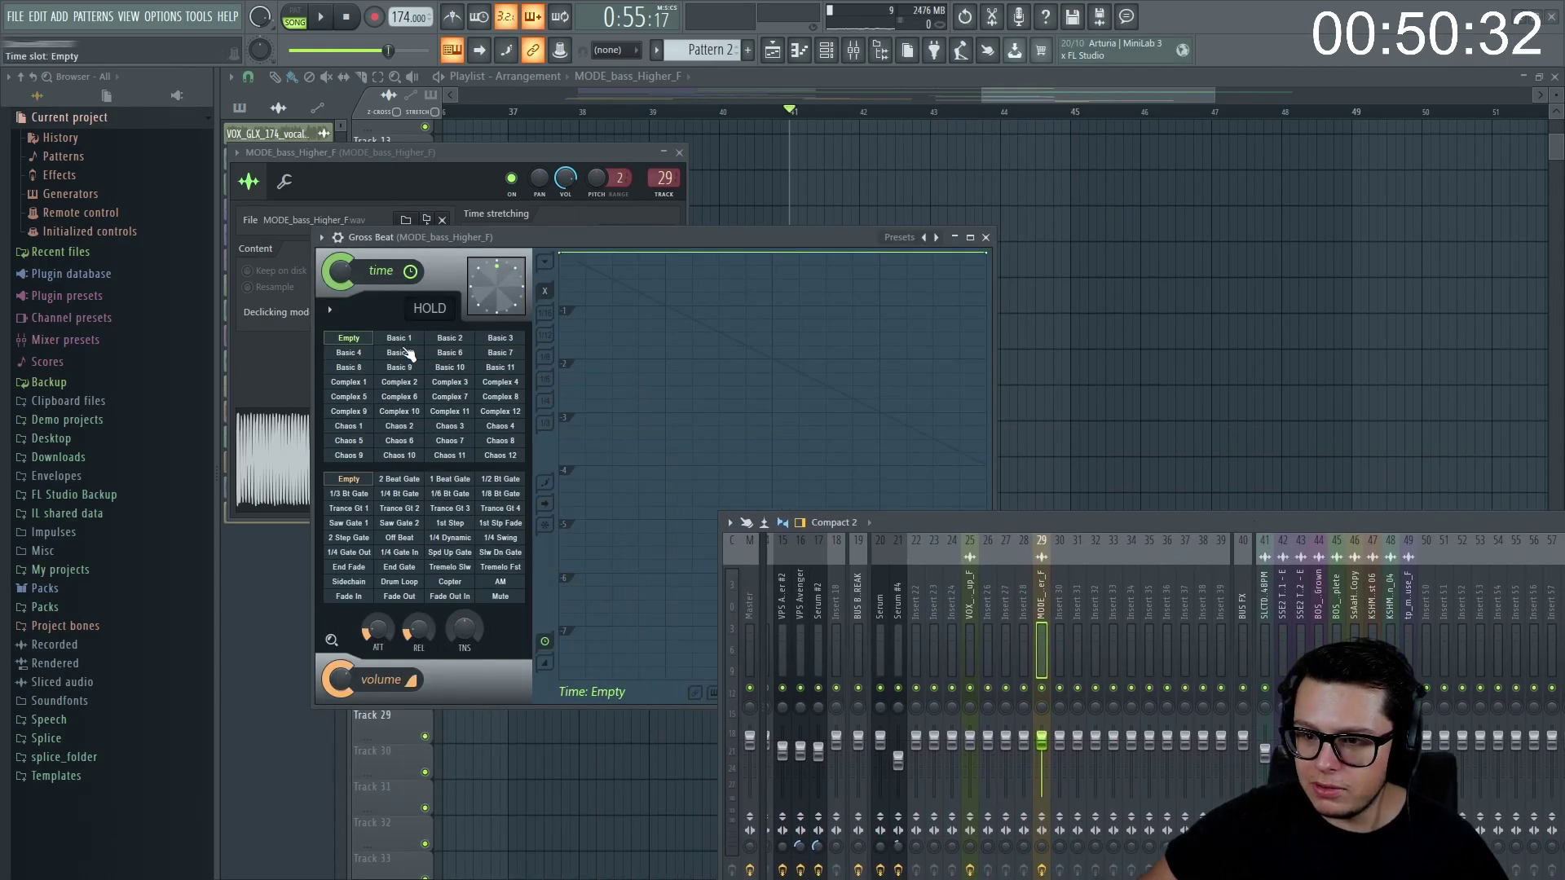
- Try Gross Beat's volume slots from Gate j back to Gate f on the bass while the arrangement plays
{"action": "left_click", "coordinate": [450, 508]}
{"action": "key", "text": "space"}
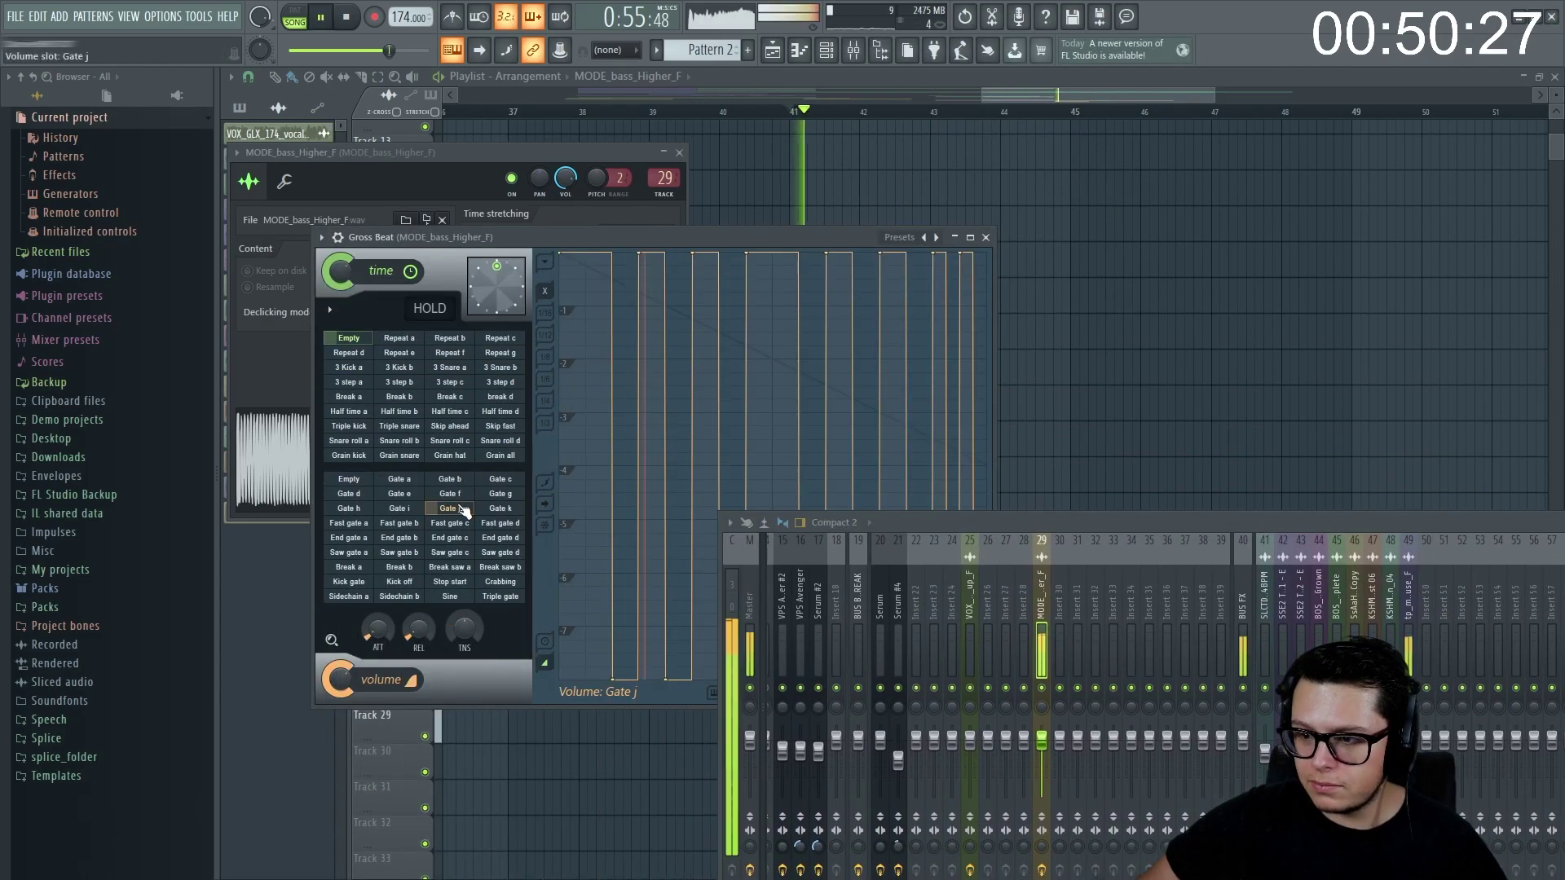
{"action": "left_click", "coordinate": [407, 510]}
{"action": "key", "text": "space"}
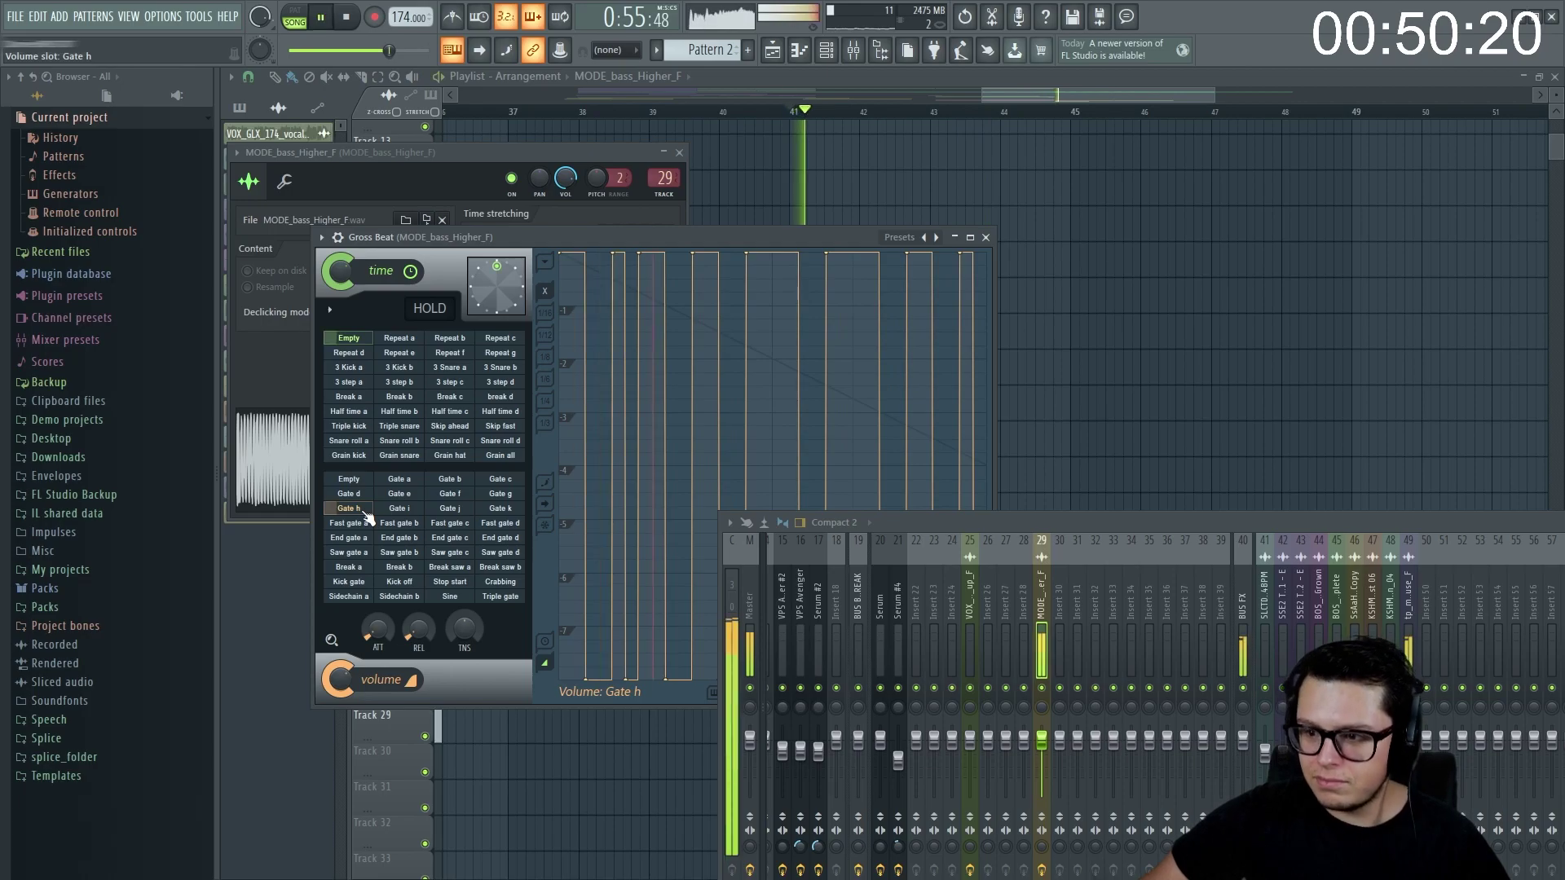
{"action": "left_click", "coordinate": [500, 495]}
{"action": "key", "text": "space"}
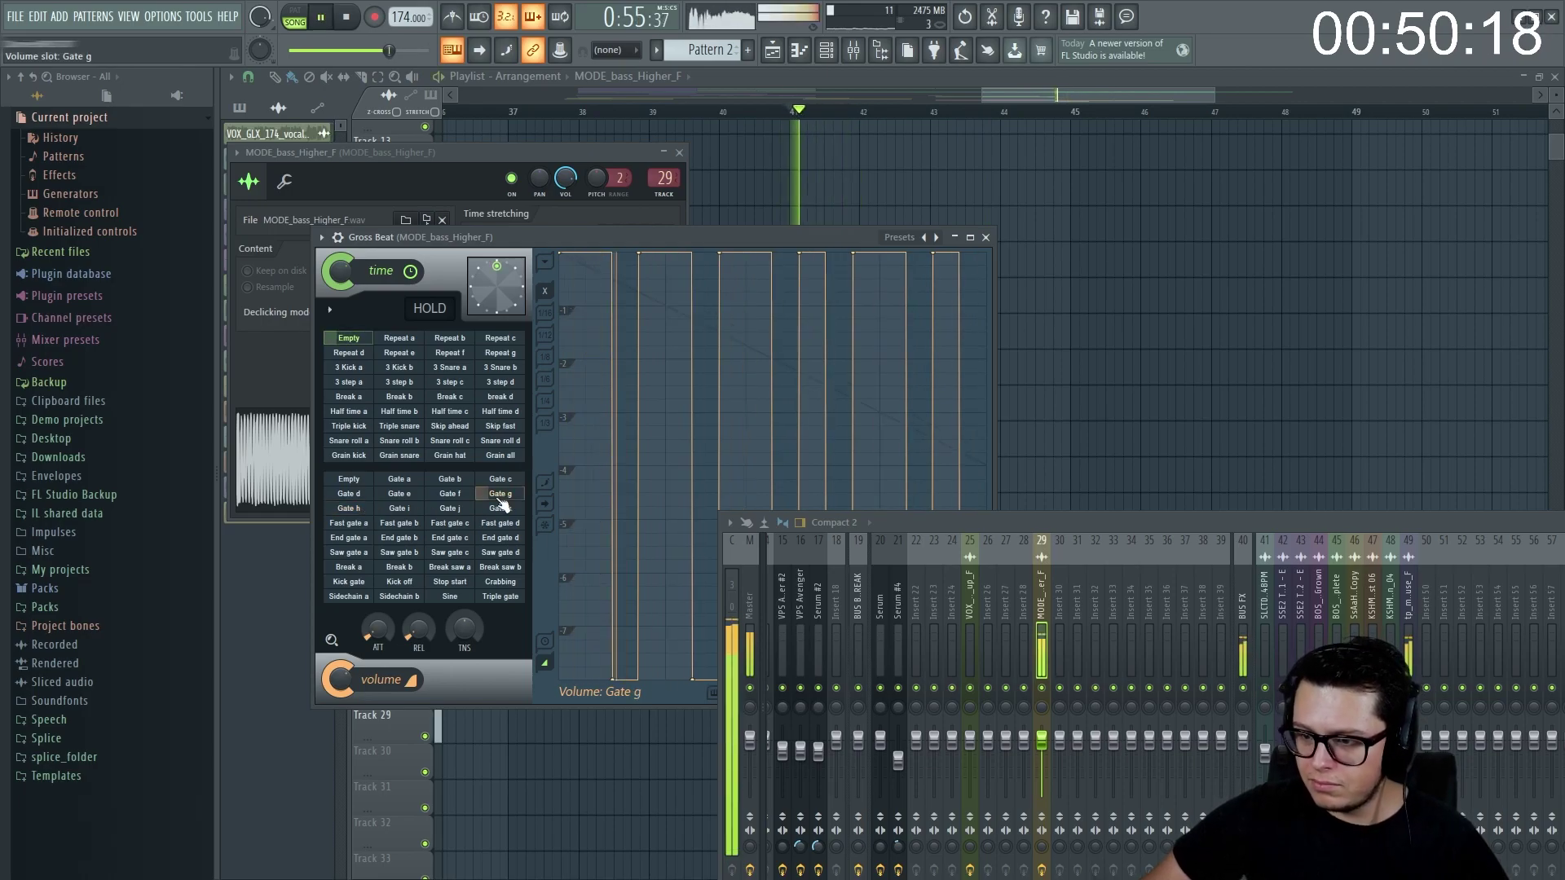
{"action": "left_click", "coordinate": [468, 497]}
{"action": "key", "text": "space"}
{"action": "key", "text": "space"}
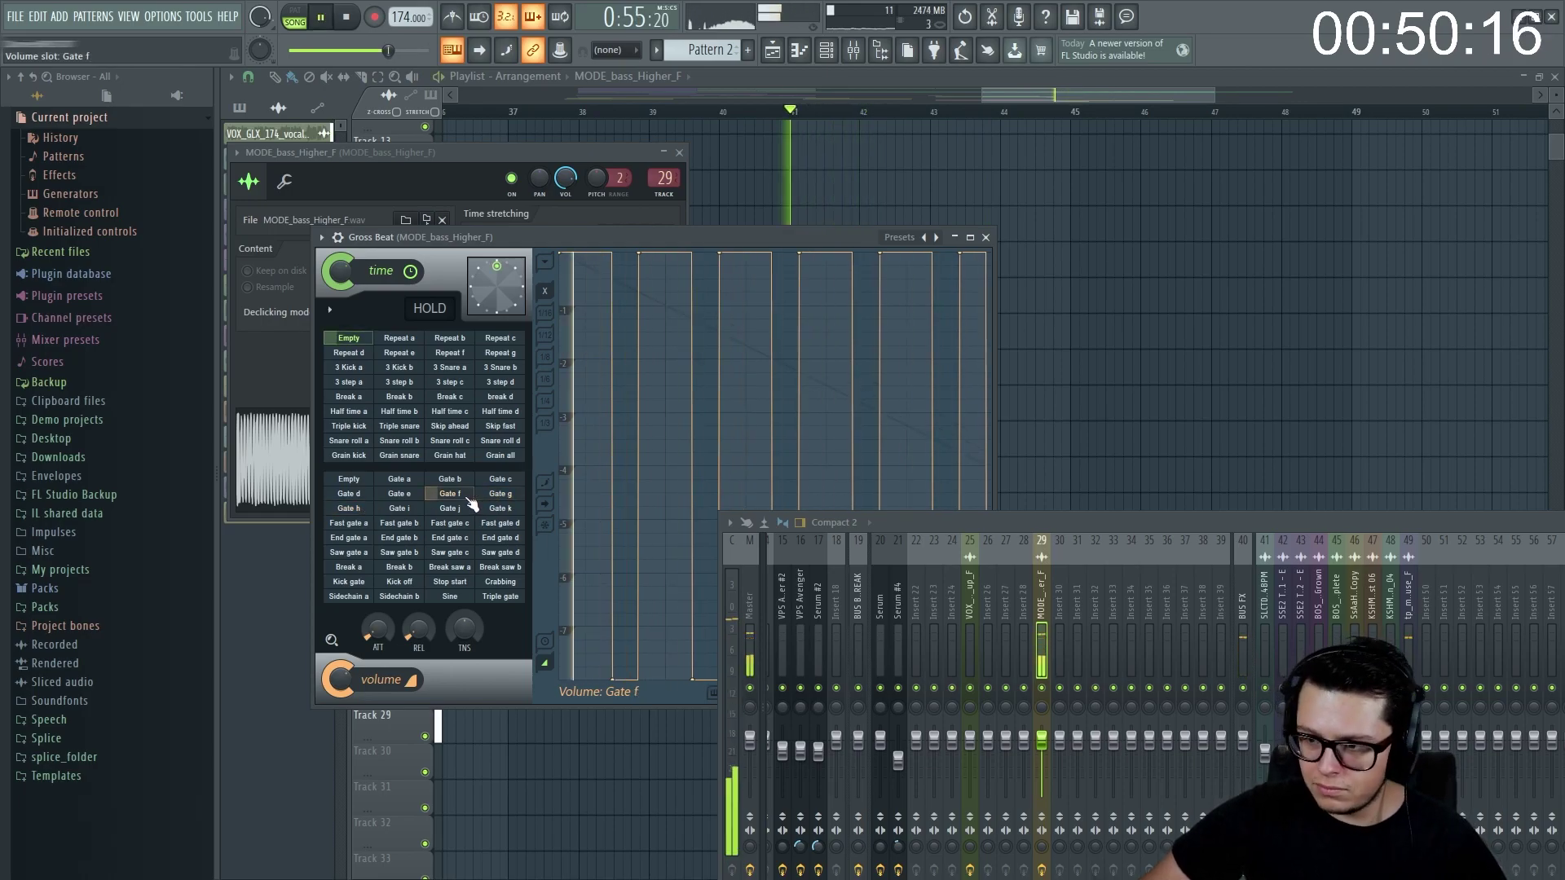
- Try Gross Beat's volume slots from Gate e back to Gate a on the bass during playback
{"action": "left_click", "coordinate": [412, 497]}
{"action": "key", "text": "space"}
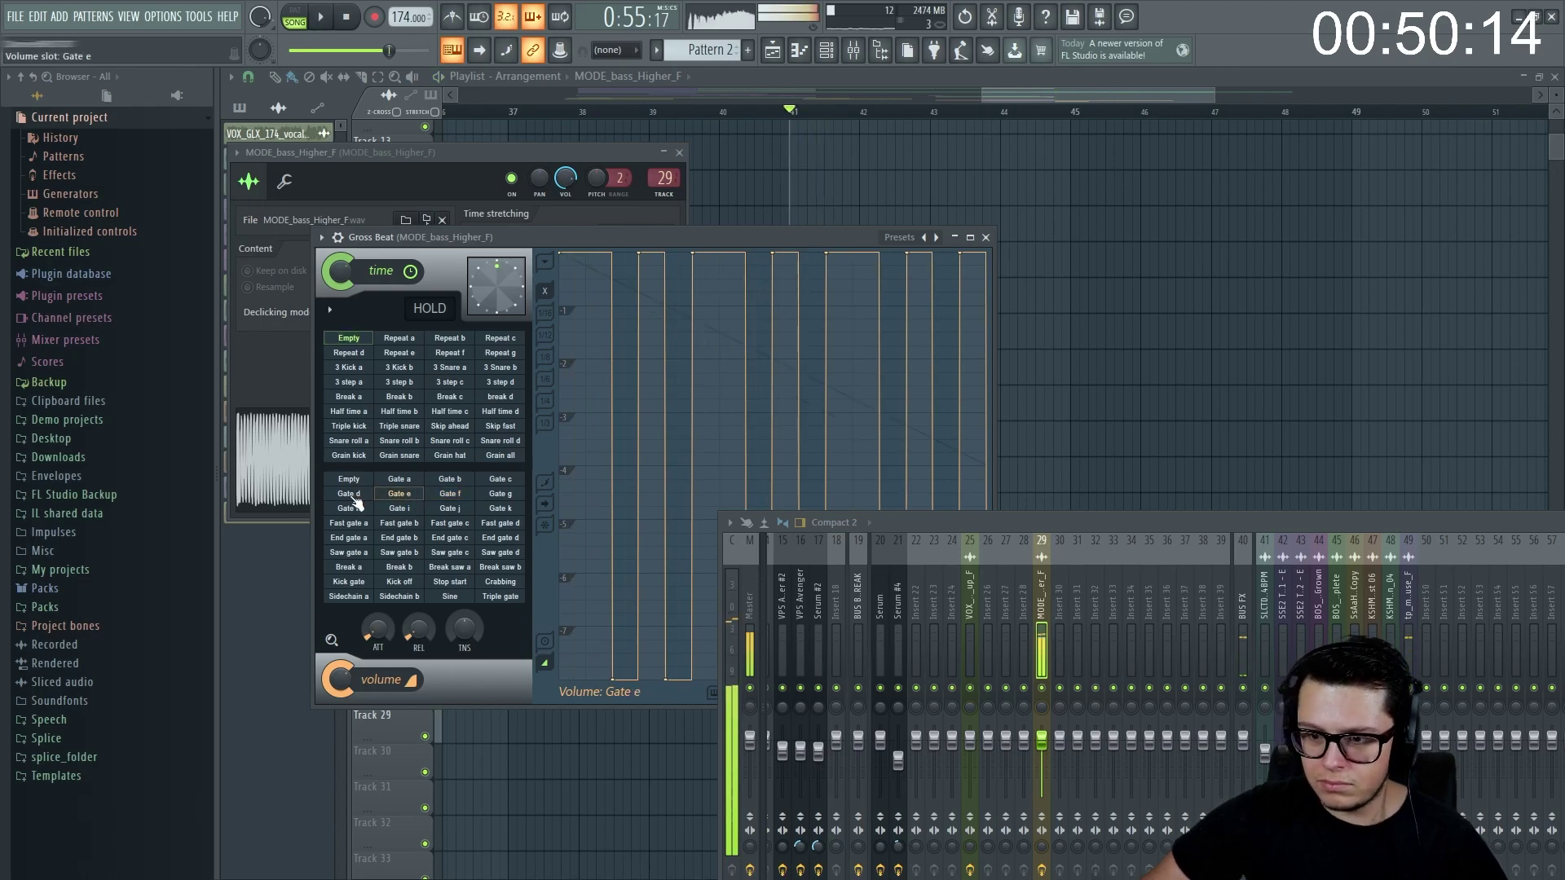
{"action": "left_click", "coordinate": [355, 497]}
{"action": "key", "text": "space"}
{"action": "left_click", "coordinate": [499, 479]}
{"action": "key", "text": "space"}
{"action": "key", "text": "space"}
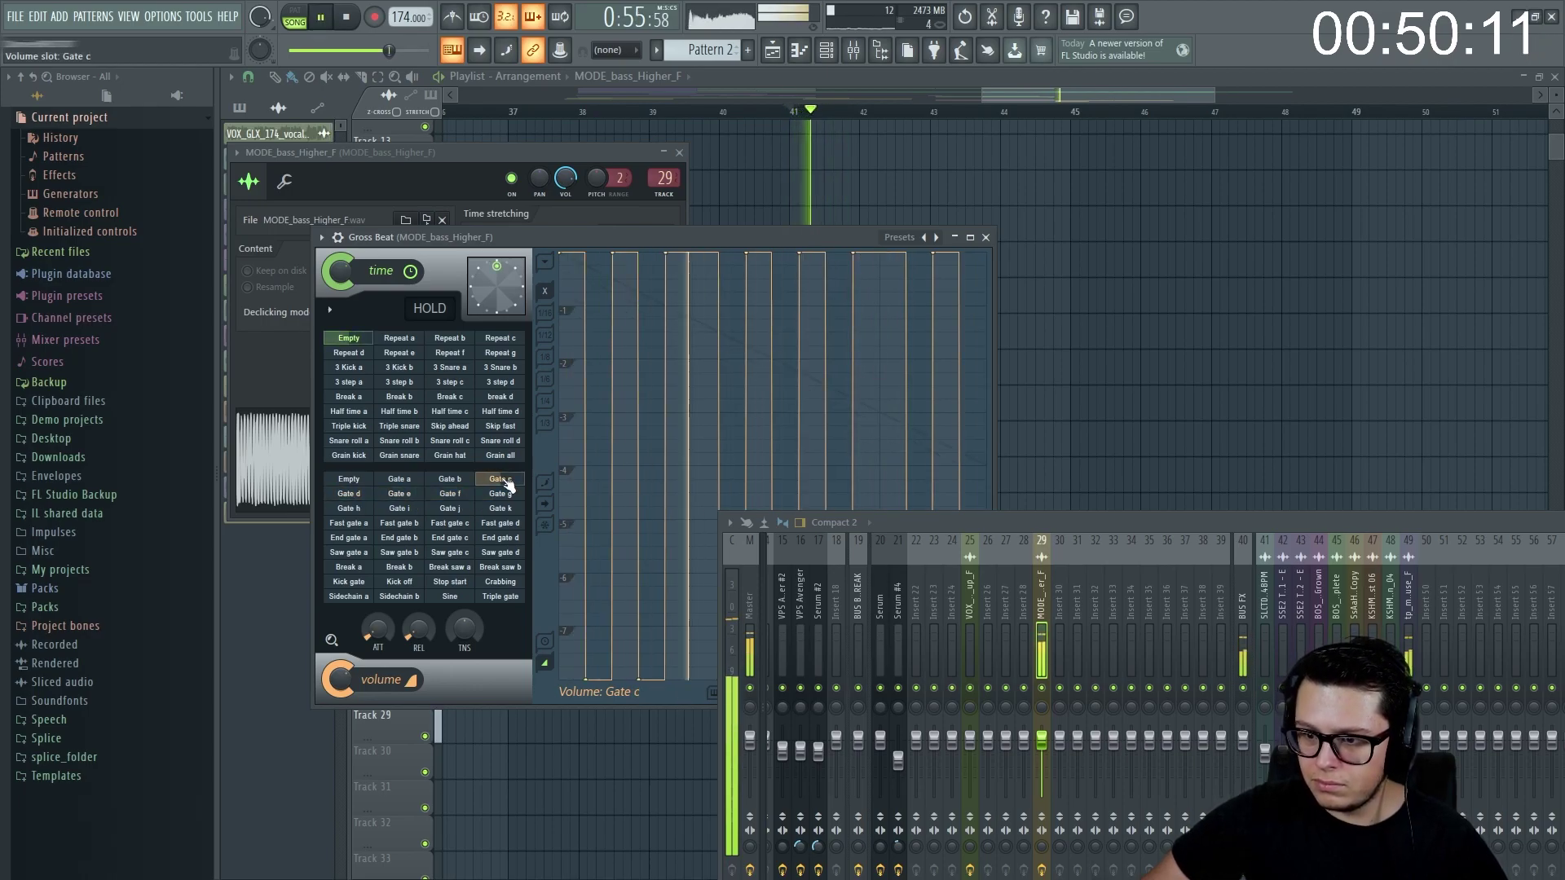
{"action": "left_click", "coordinate": [468, 480]}
{"action": "key", "text": "space"}
{"action": "key", "text": "space"}
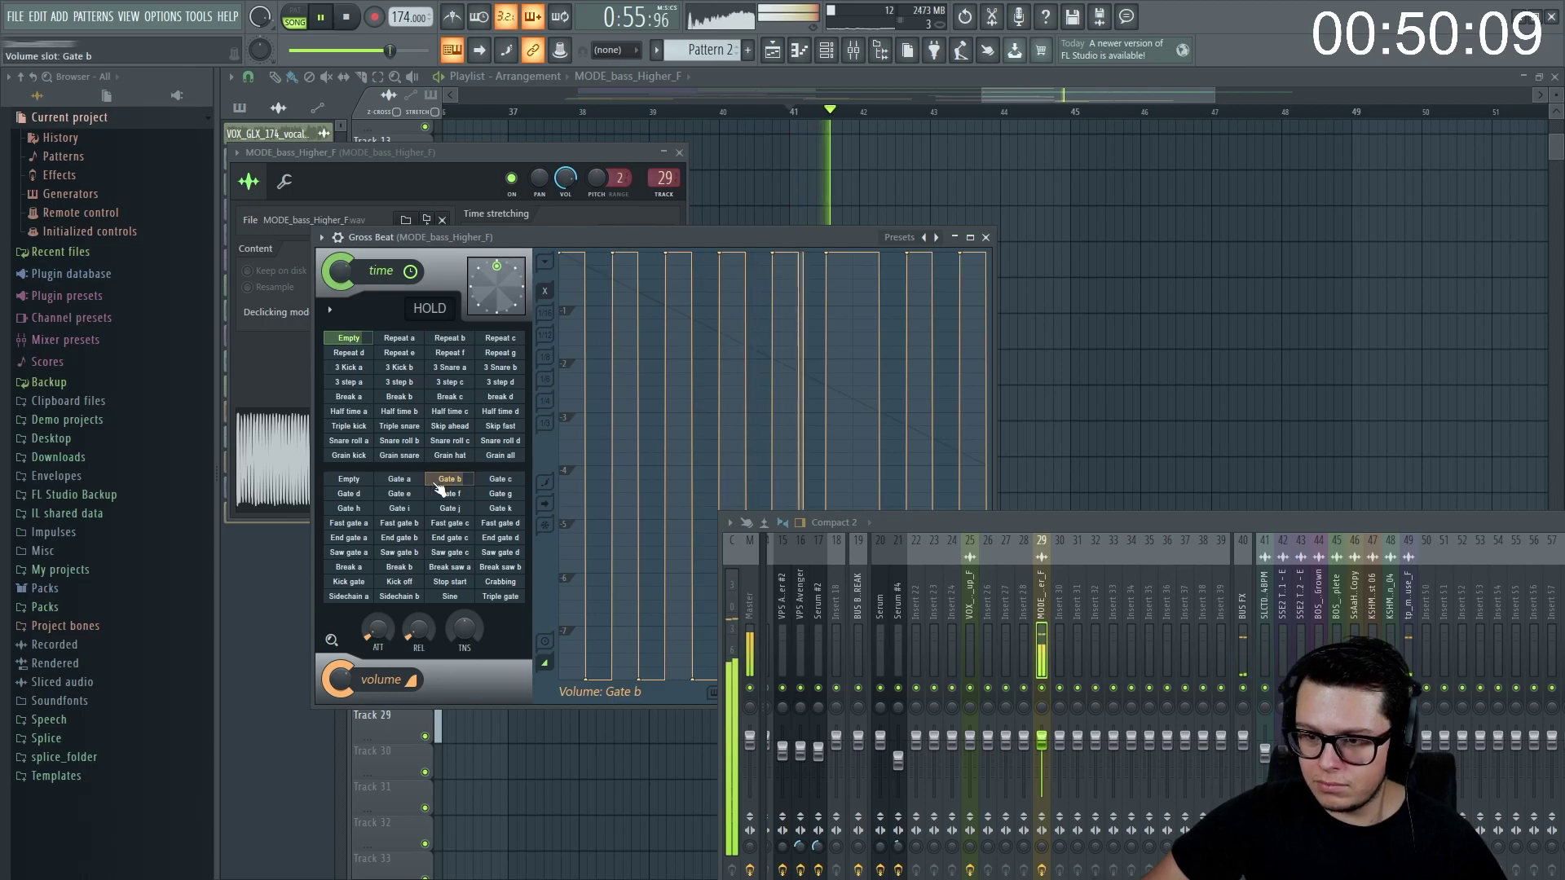
{"action": "left_click", "coordinate": [414, 487]}
{"action": "key", "text": "space"}
- Set Gross Beat's volume slot to Gate k, play the drop from bar 41 to check it, and close Gross Beat
{"action": "left_click", "coordinate": [499, 508]}
{"action": "key", "text": "space"}
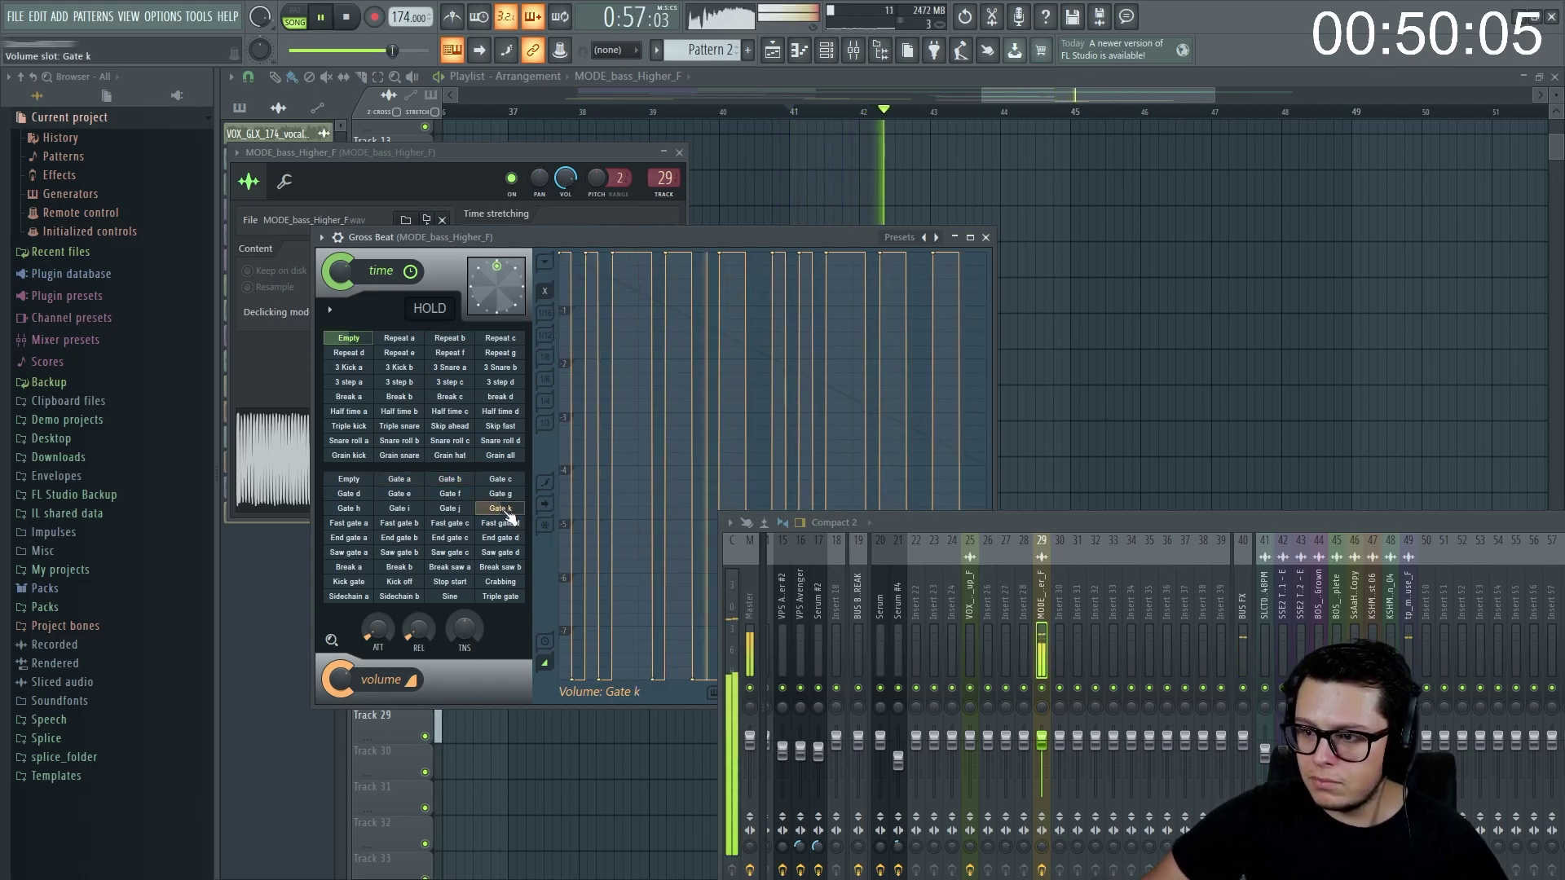
{"action": "key", "text": "space"}
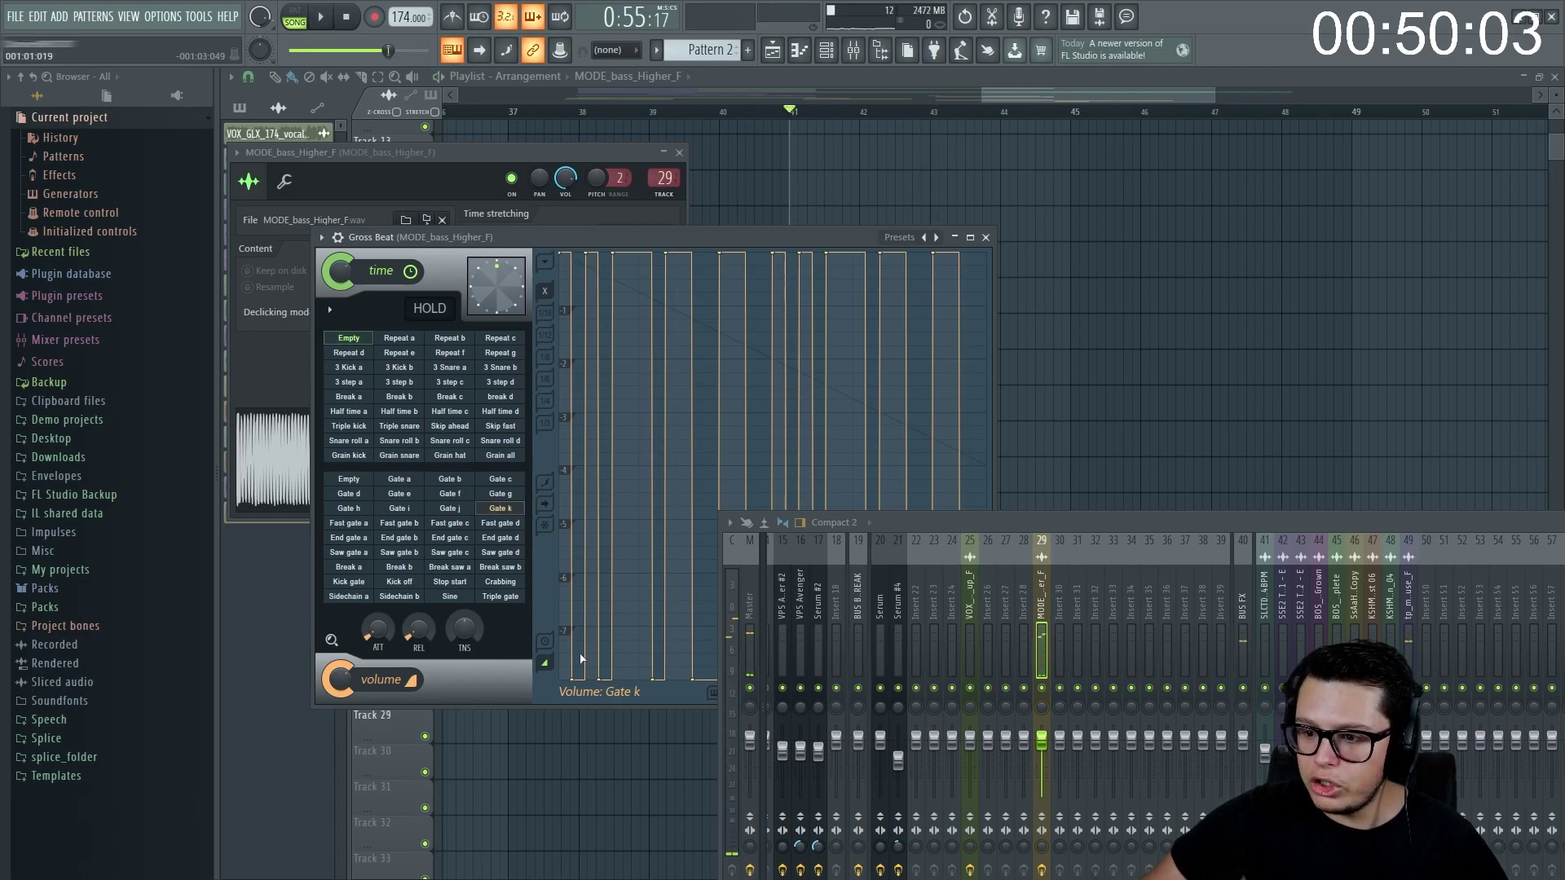
{"action": "key", "text": "space"}
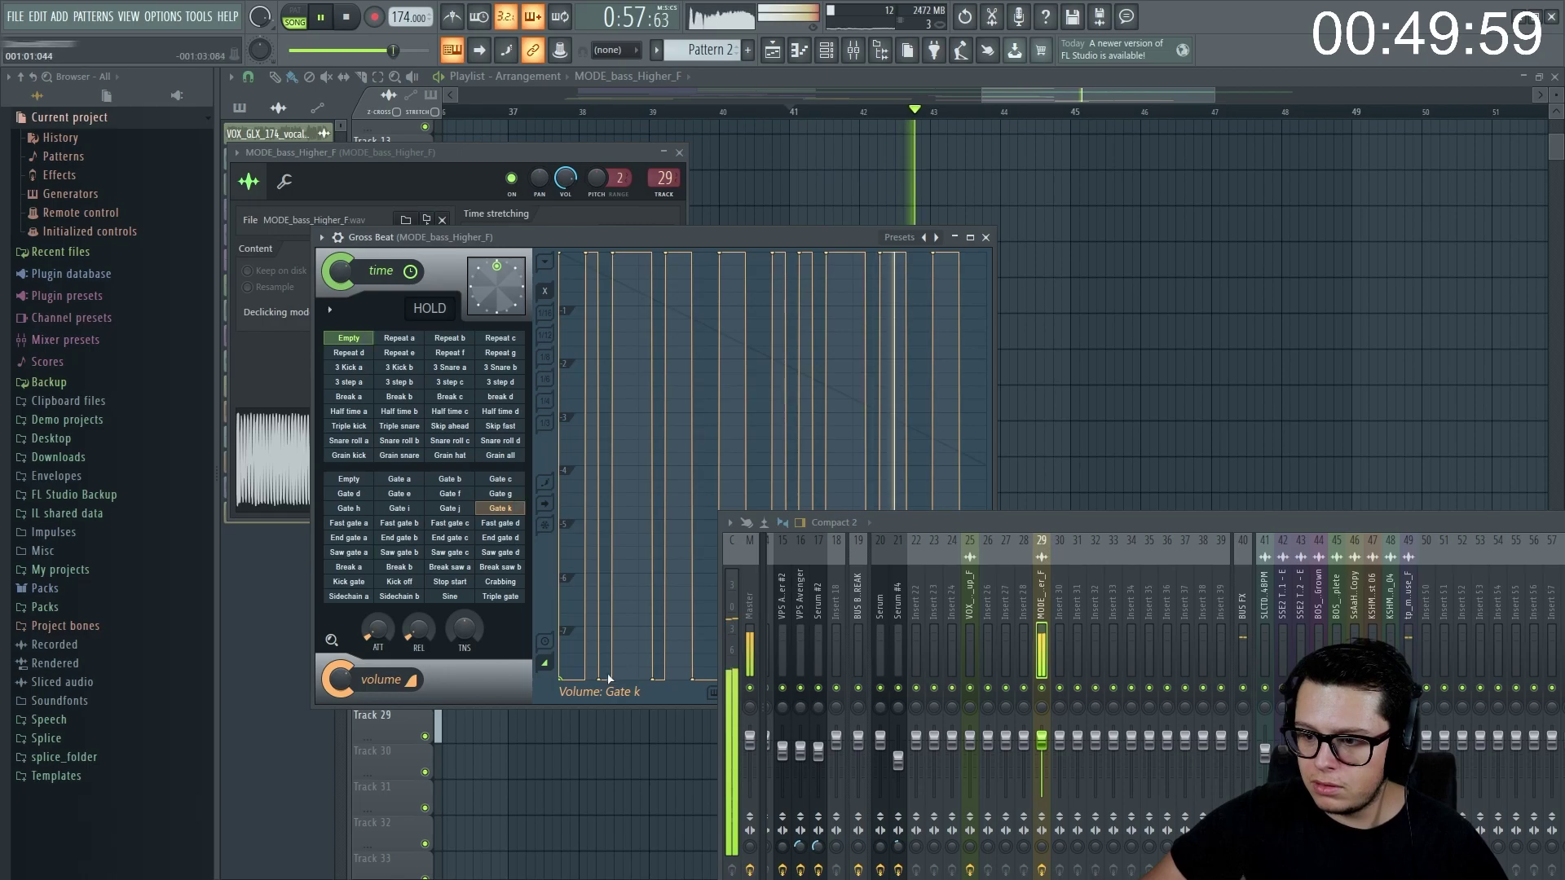
{"action": "left_click_drag", "start_coordinate": [1234, 525], "coordinate": [841, 491]}
{"action": "key", "text": "space"}
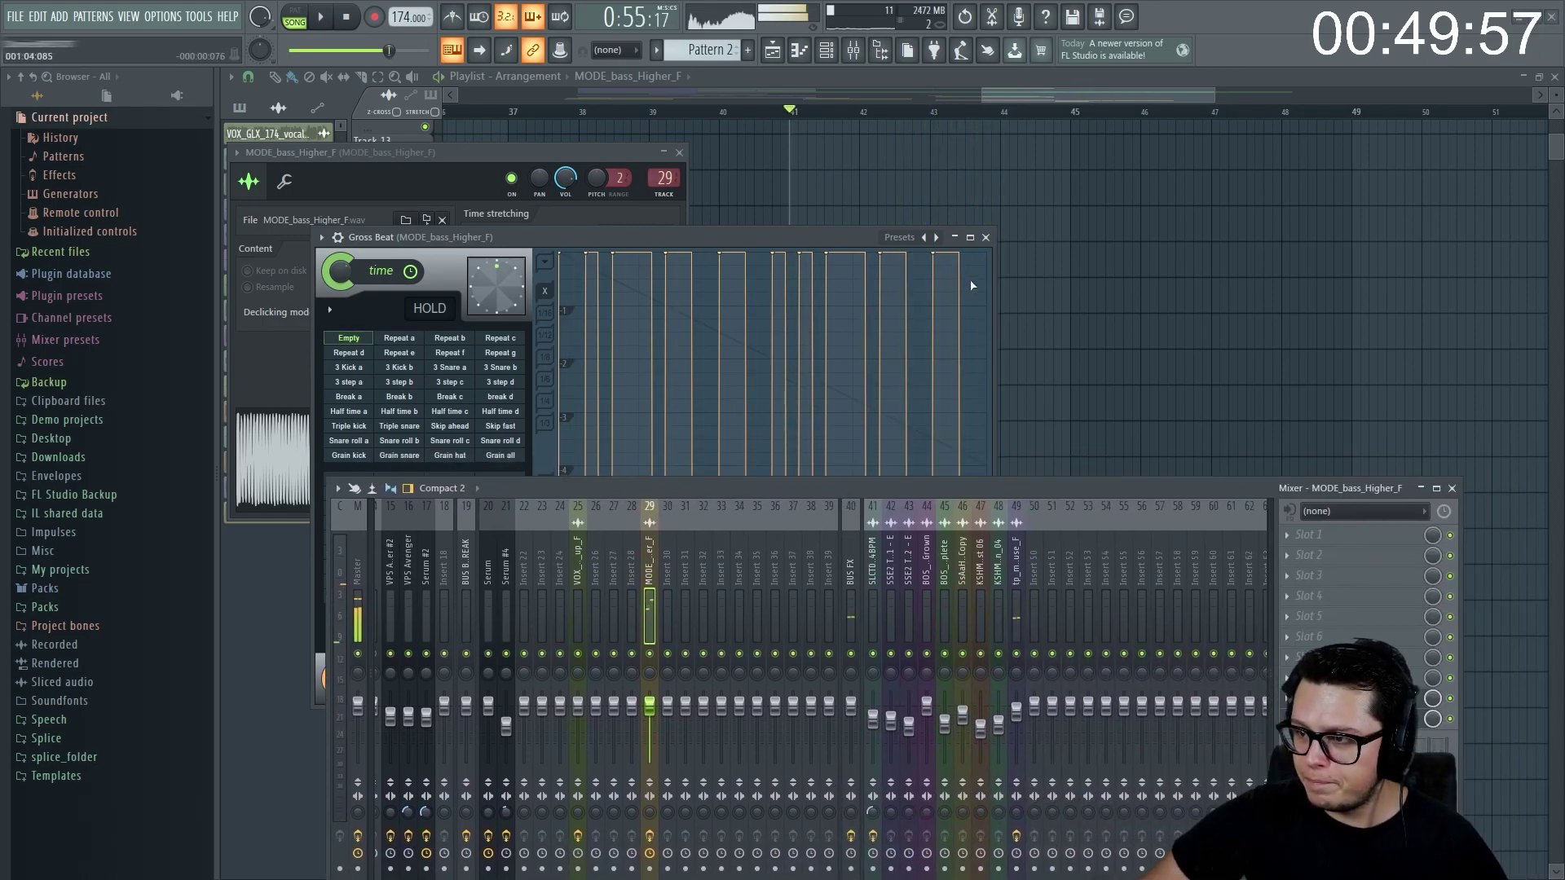
{"action": "left_click", "coordinate": [986, 238]}
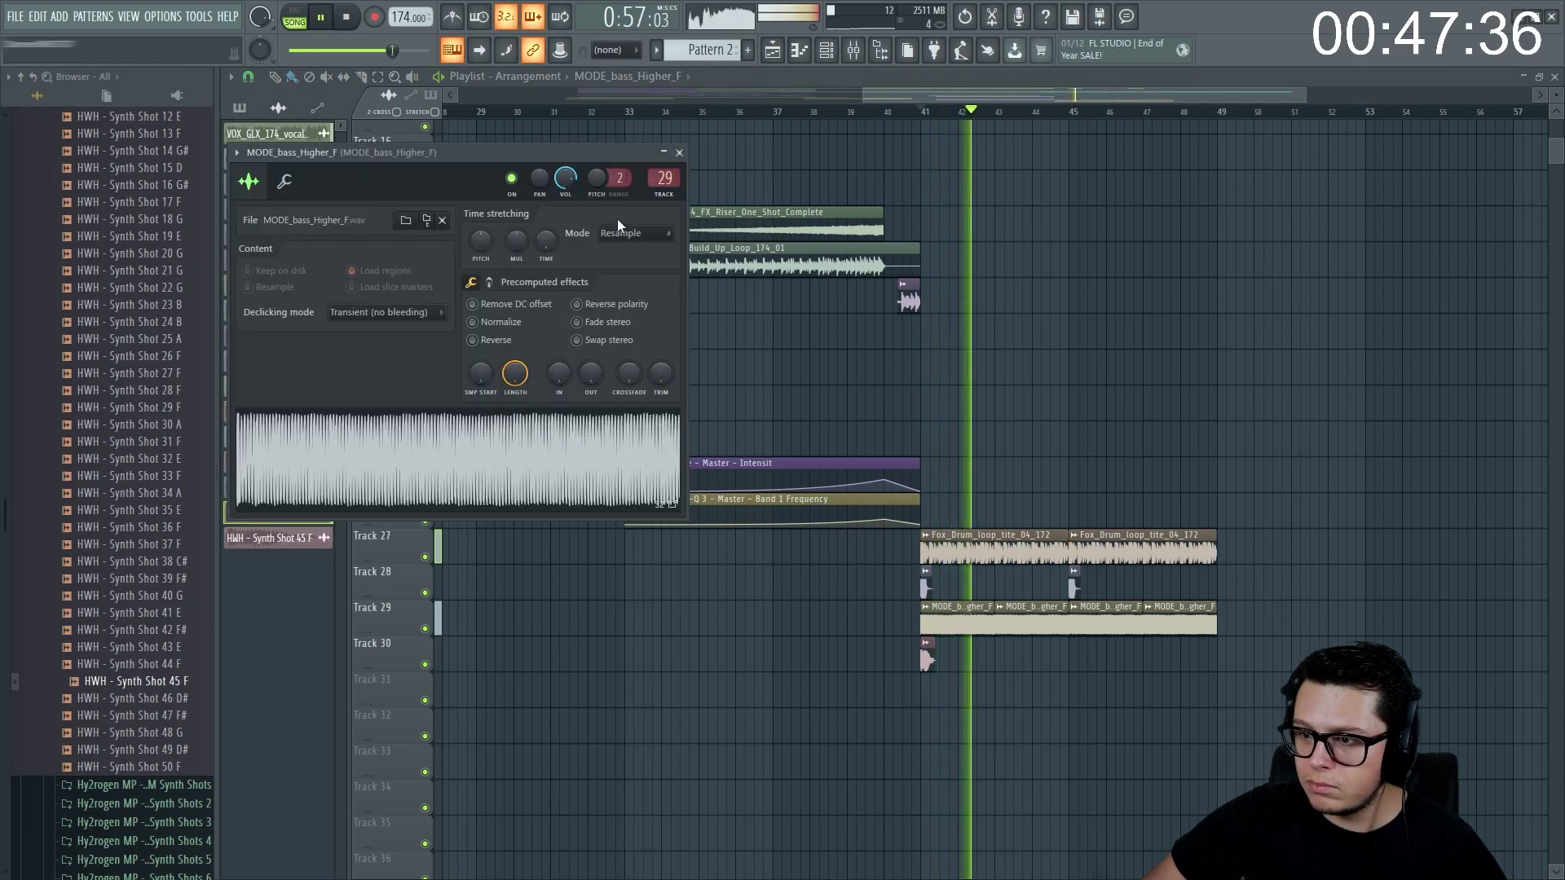
- Try the MODE_bass_Higher_F channel pitch at +126 and +58 cents during playback, resetting it each time
{"action": "left_click_drag", "start_coordinate": [597, 178], "coordinate": [596, 135]}
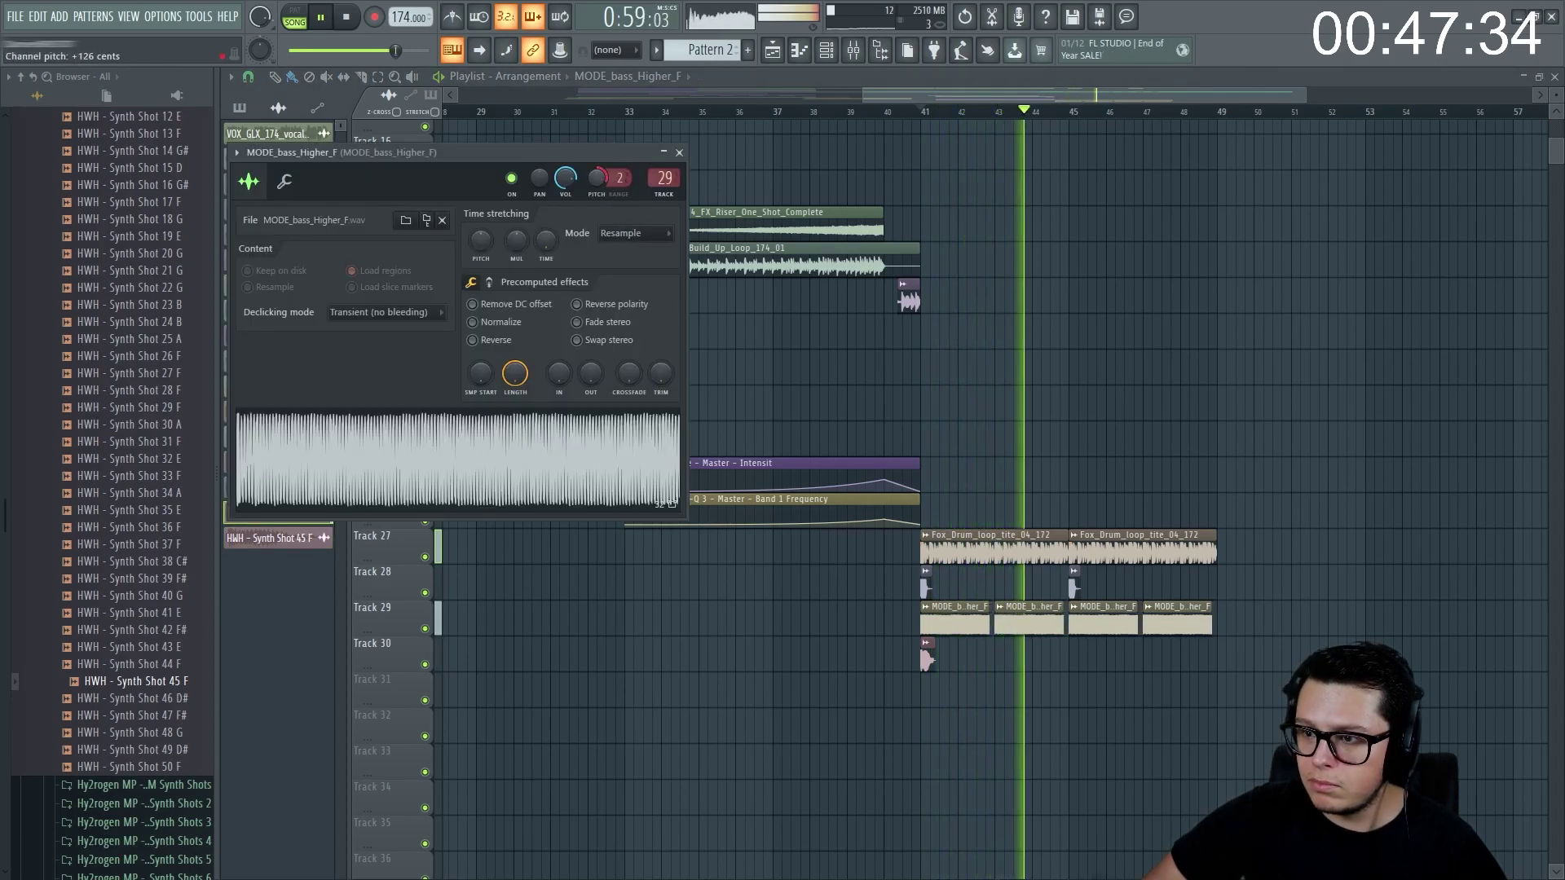
{"action": "right_click", "coordinate": [597, 177]}
{"action": "left_click", "coordinate": [611, 191]}
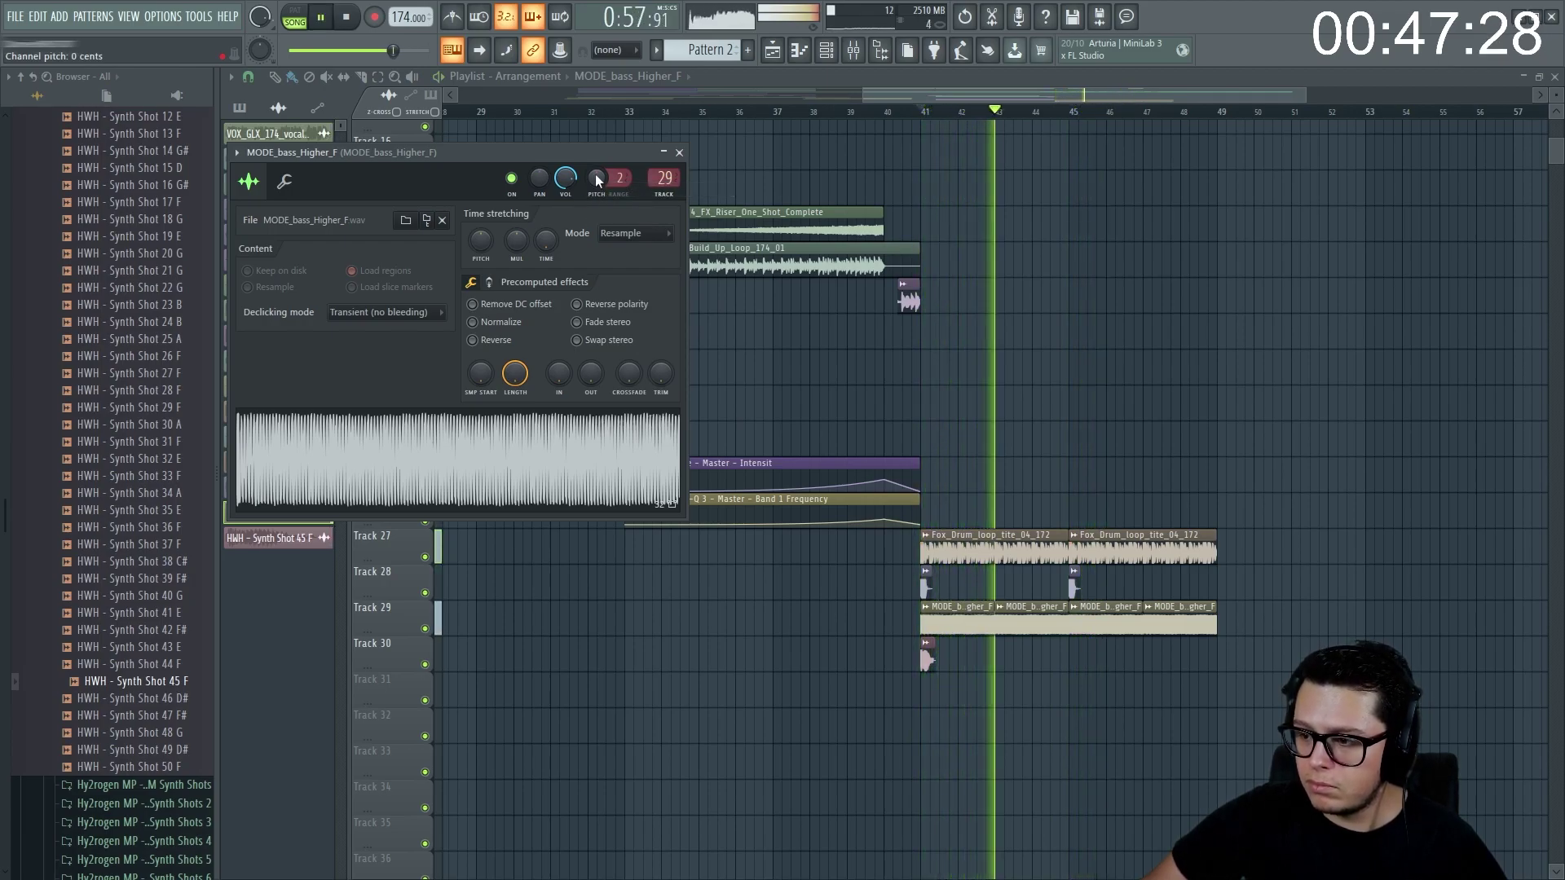
{"action": "left_click_drag", "start_coordinate": [595, 173], "coordinate": [595, 157]}
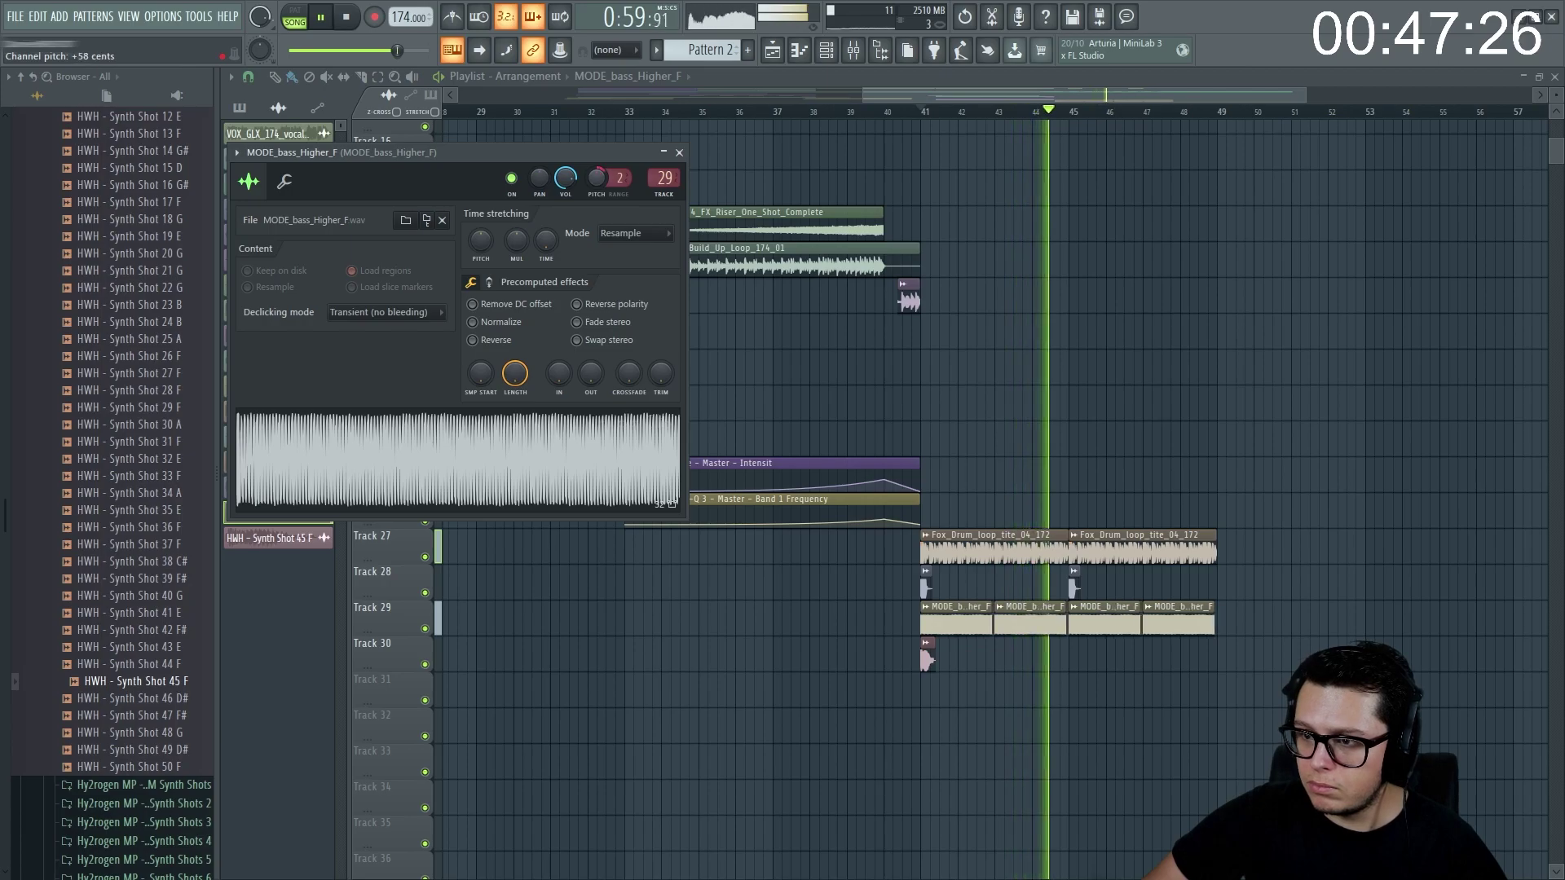
{"action": "right_click", "coordinate": [597, 176]}
{"action": "left_click", "coordinate": [632, 420]}
{"action": "key", "text": "space"}
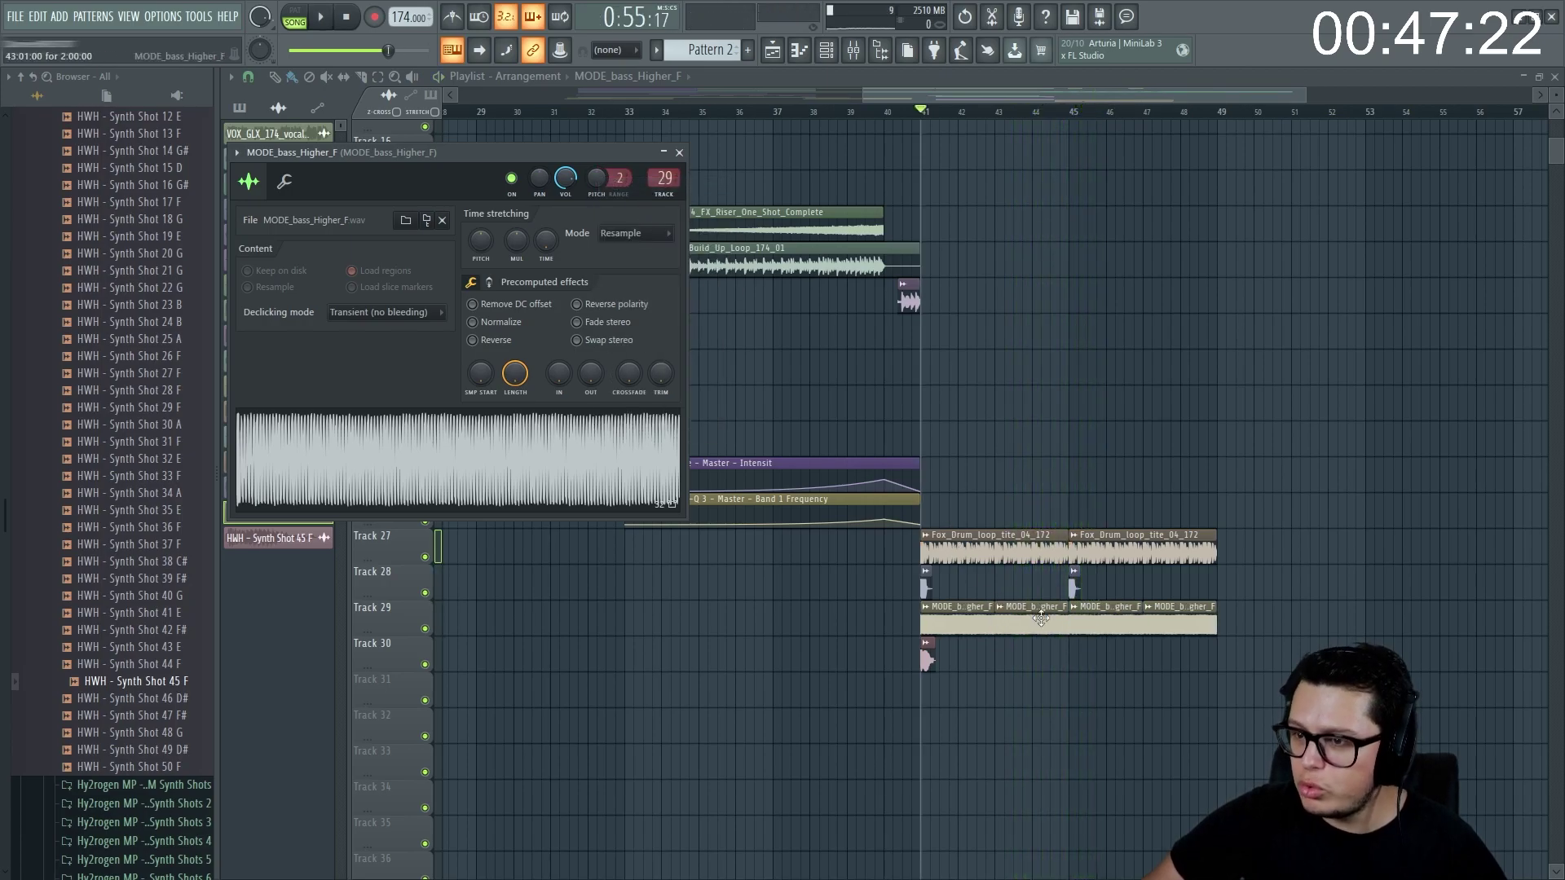
- Create an automation clip for the MODE_bass_Higher_F channel pitch and change the sample's time-stretching mode
{"action": "right_click", "coordinate": [600, 178]}
{"action": "left_click", "coordinate": [632, 420]}
{"action": "left_click", "coordinate": [636, 233]}
{"action": "left_click", "coordinate": [640, 276]}
- Insert an empty playlist track at Track 30, directly beneath the MODE_bass_Higher_F clips, for the pitch automation
{"action": "right_click", "coordinate": [413, 683]}
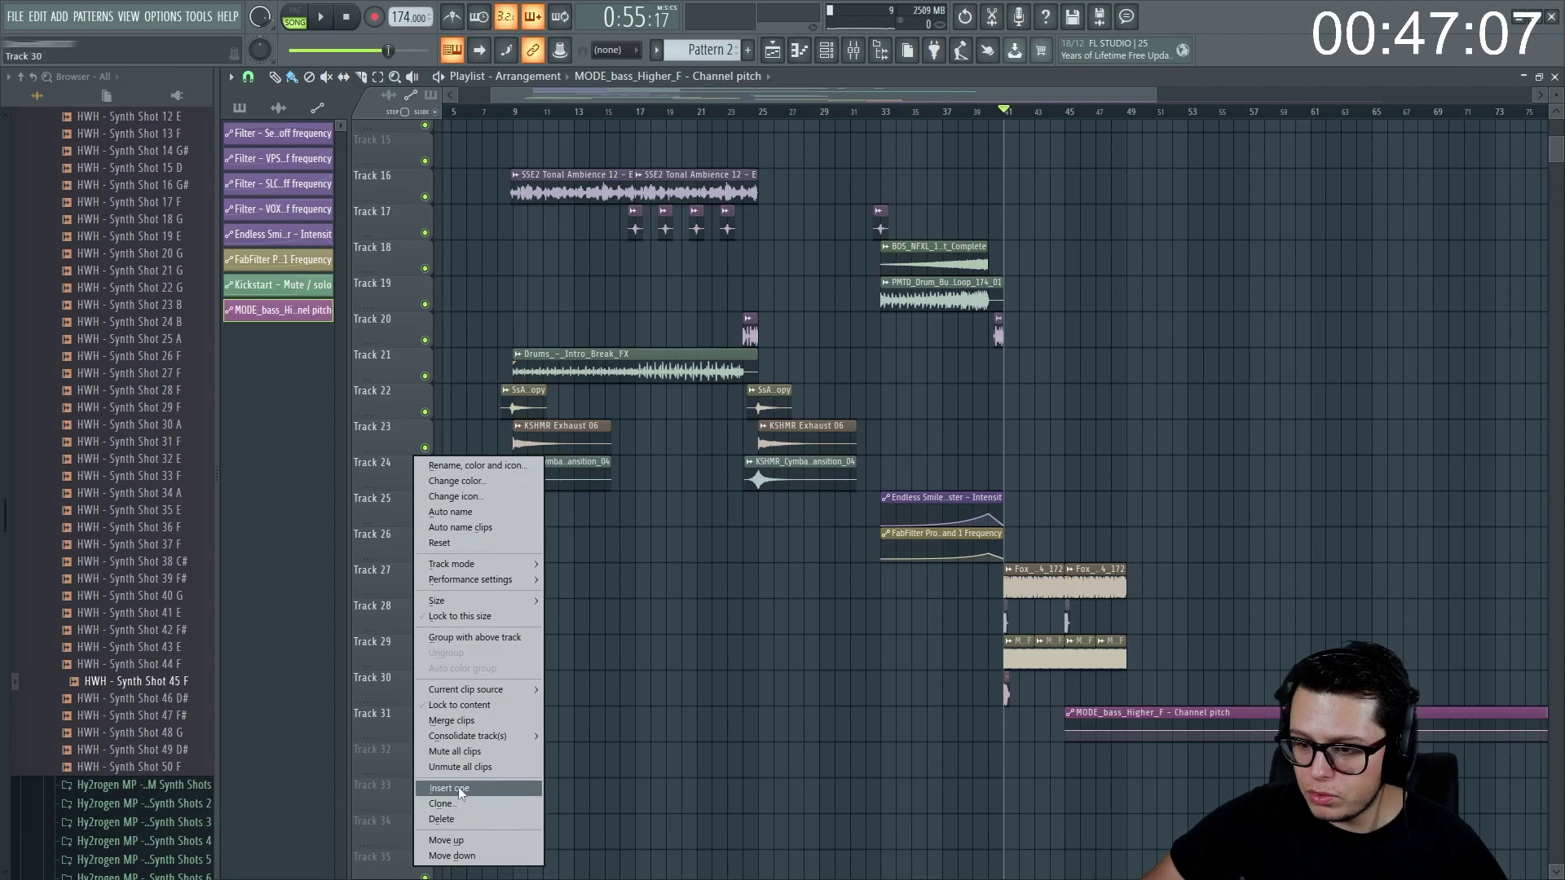
{"action": "left_click", "coordinate": [449, 788]}
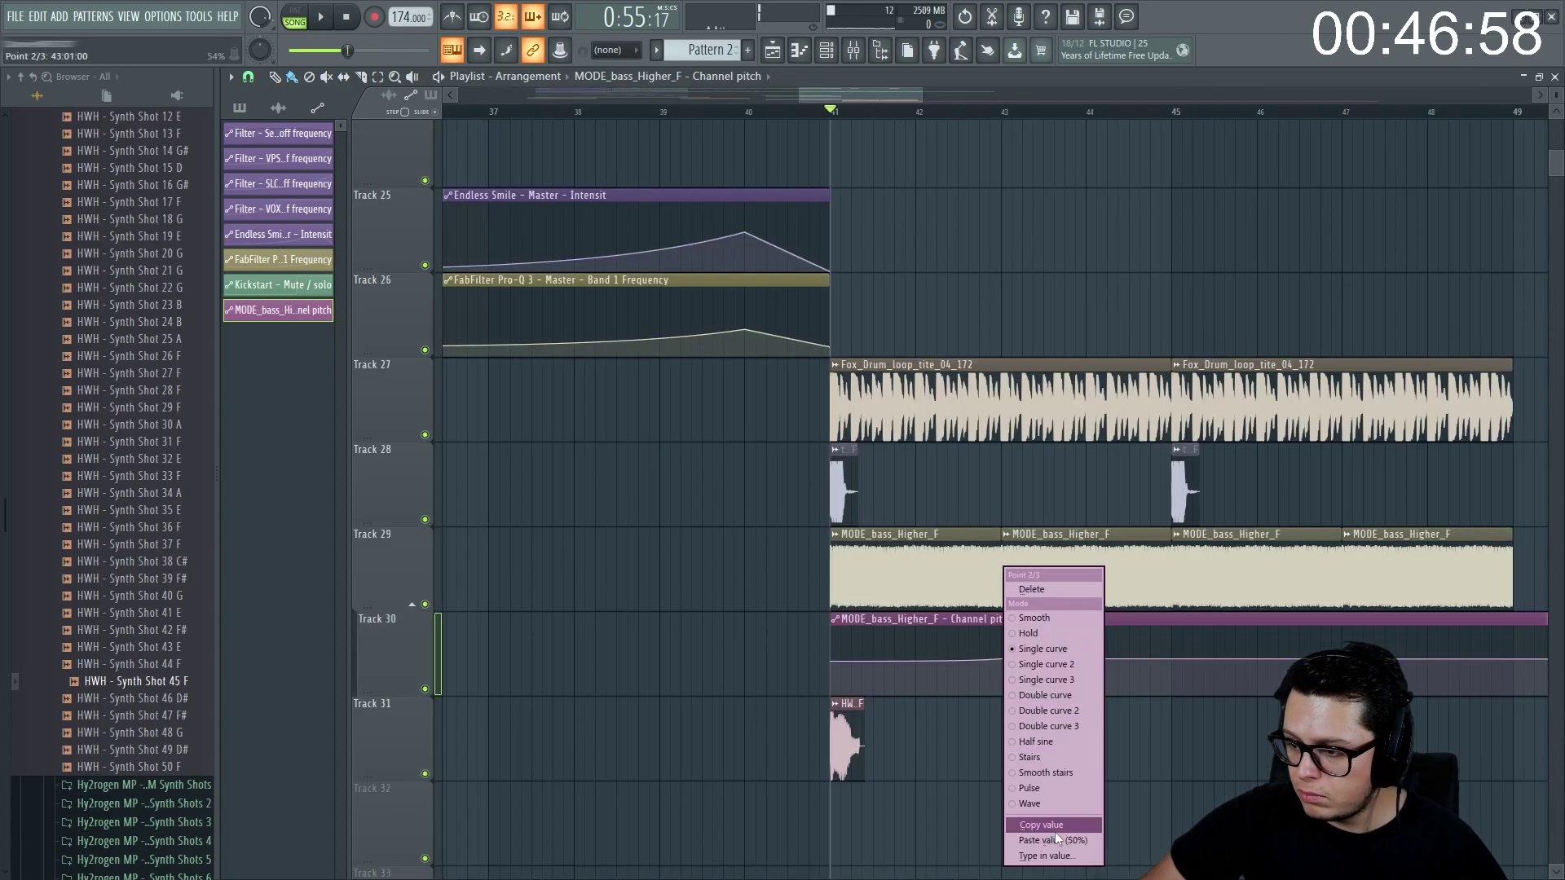
- Paste 50% into the MODE_bass_Higher_F pitch automation point at bar 43 and raise the bar 45 point during playback
{"action": "left_click", "coordinate": [1057, 834]}
{"action": "key", "text": "space"}
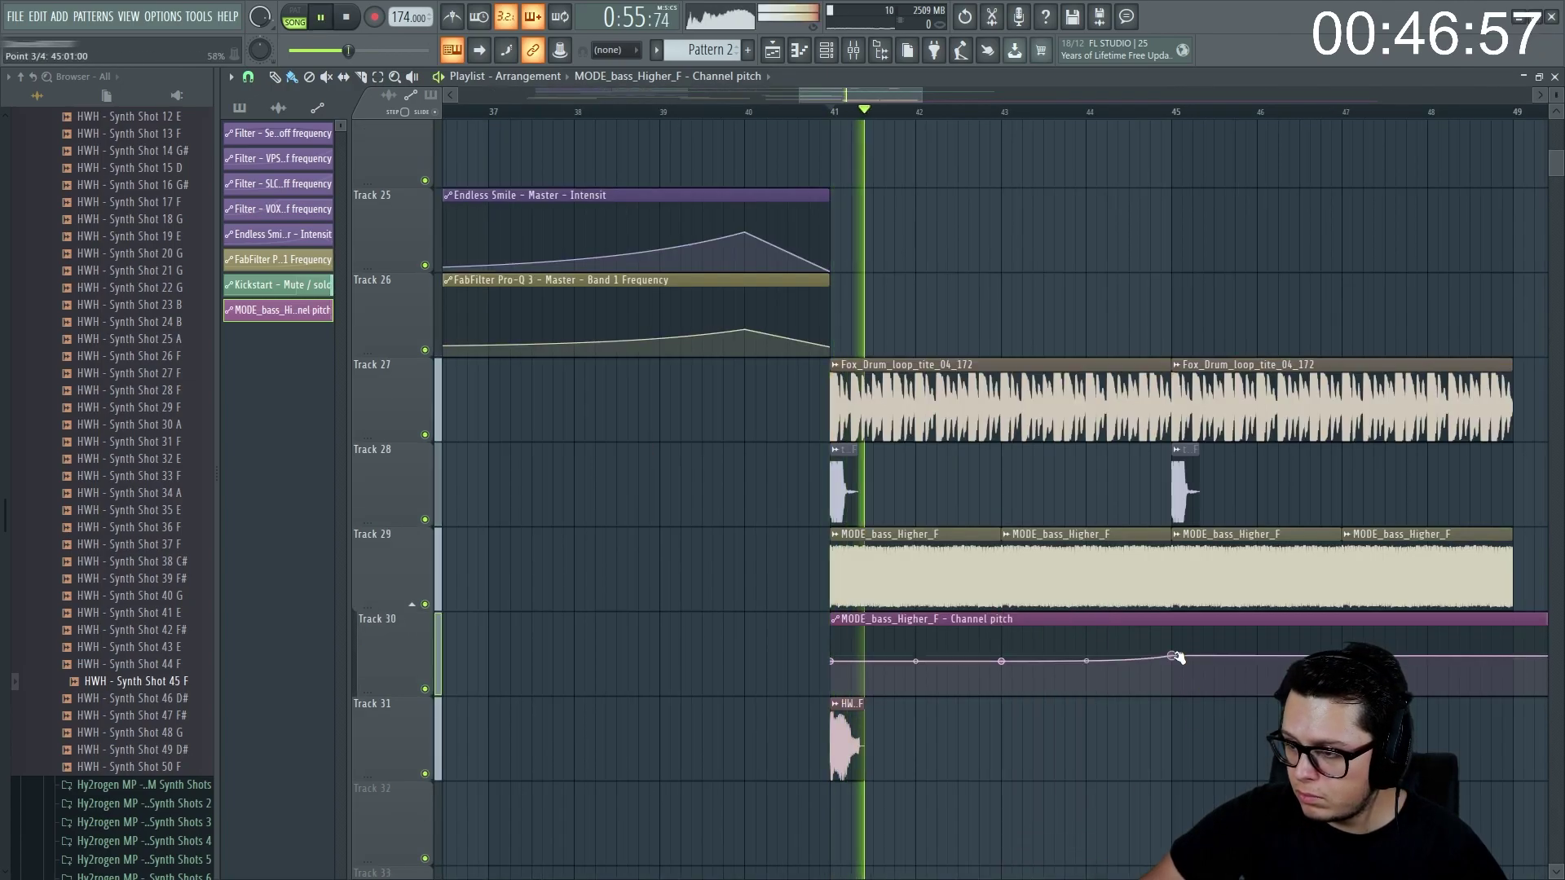
{"action": "left_click_drag", "start_coordinate": [1174, 657], "coordinate": [1176, 626]}
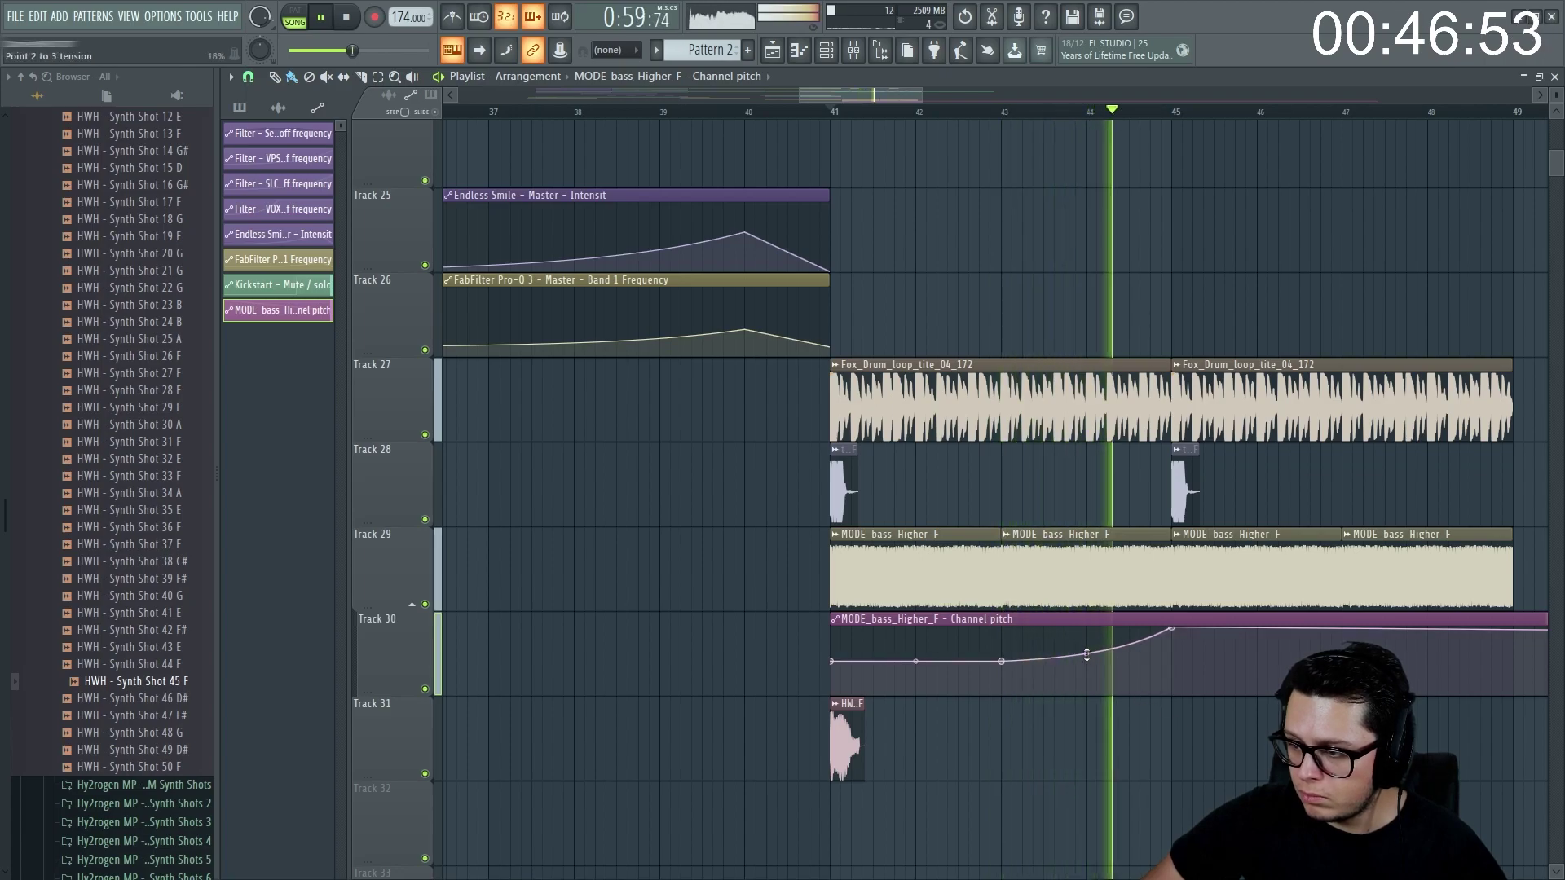
{"action": "key", "text": "space"}
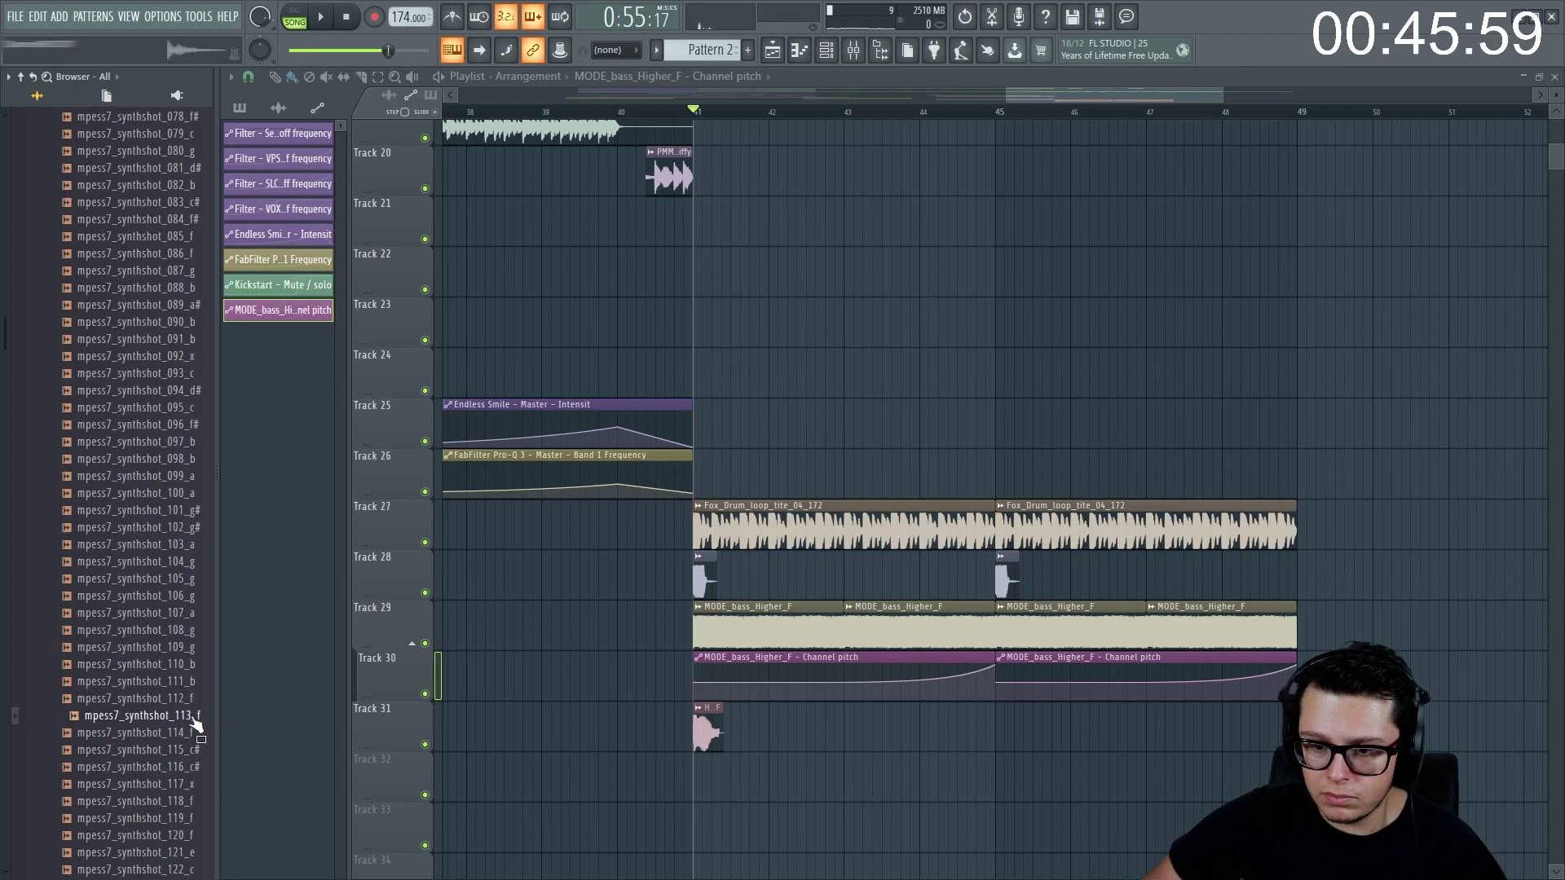
- Audition mpess7_synthshot_113_f against the drop and place it on Track 32, beneath the HWH - Synth Shot 45 F clip
{"action": "key", "text": "space"}
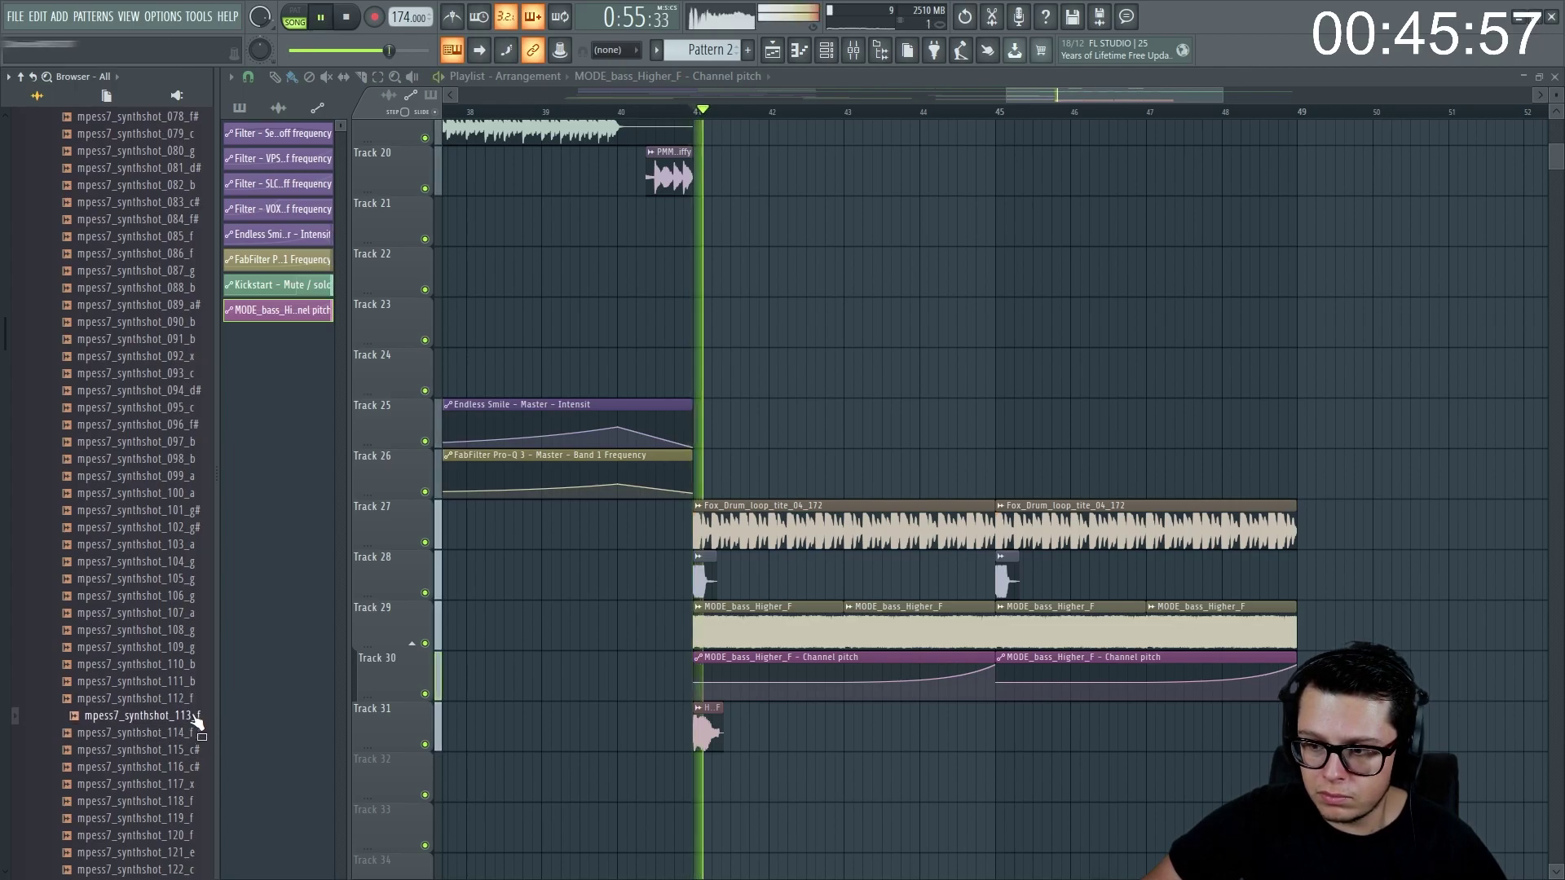
{"action": "key", "text": "space"}
{"action": "key", "text": "space"}
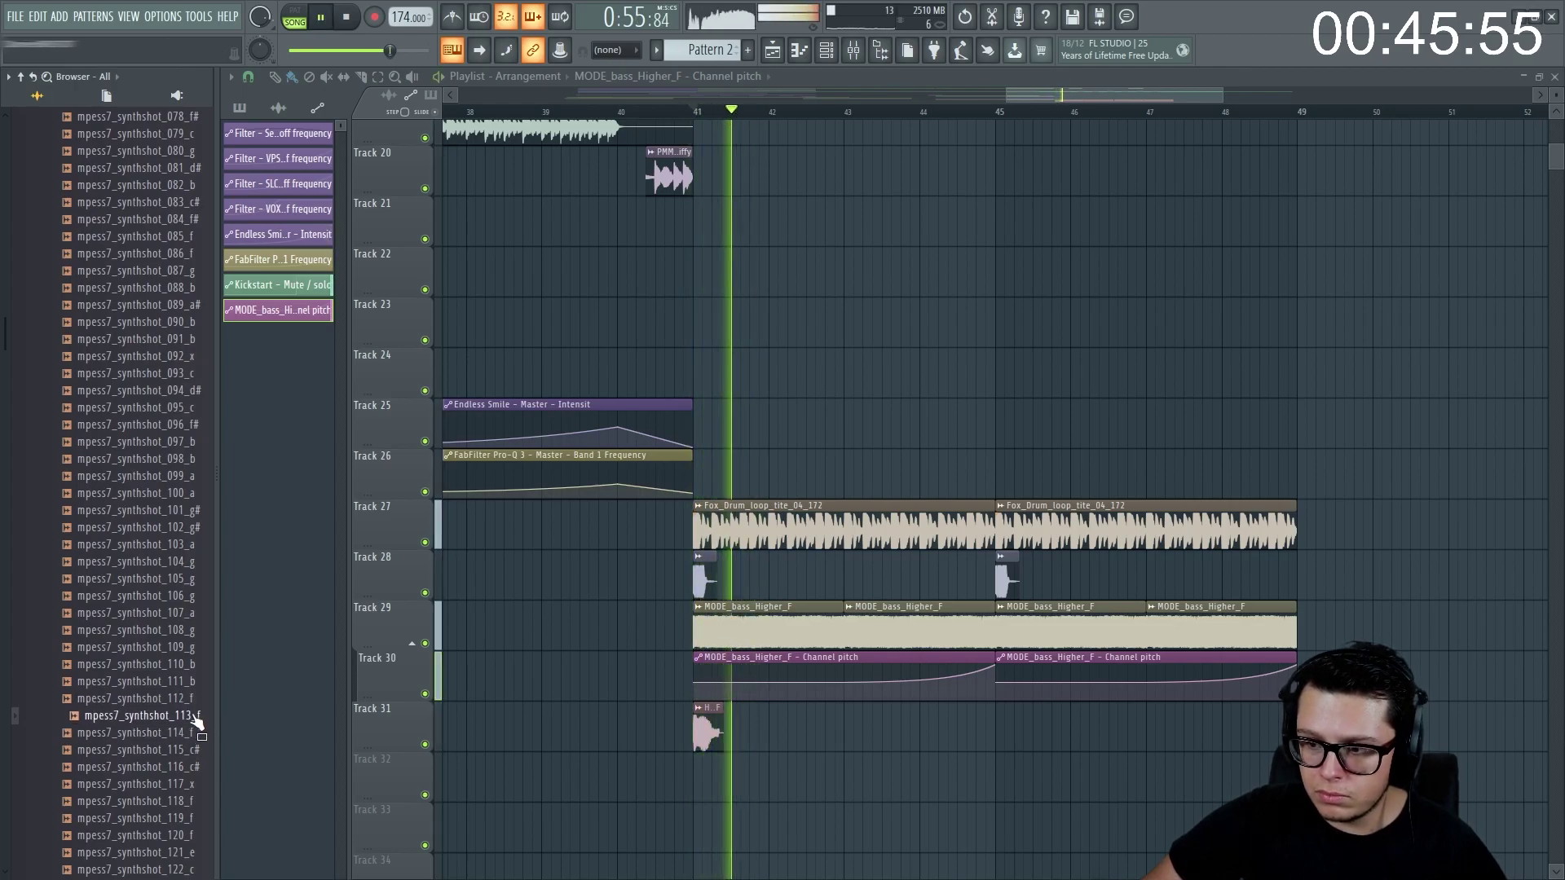
{"action": "key", "text": "space"}
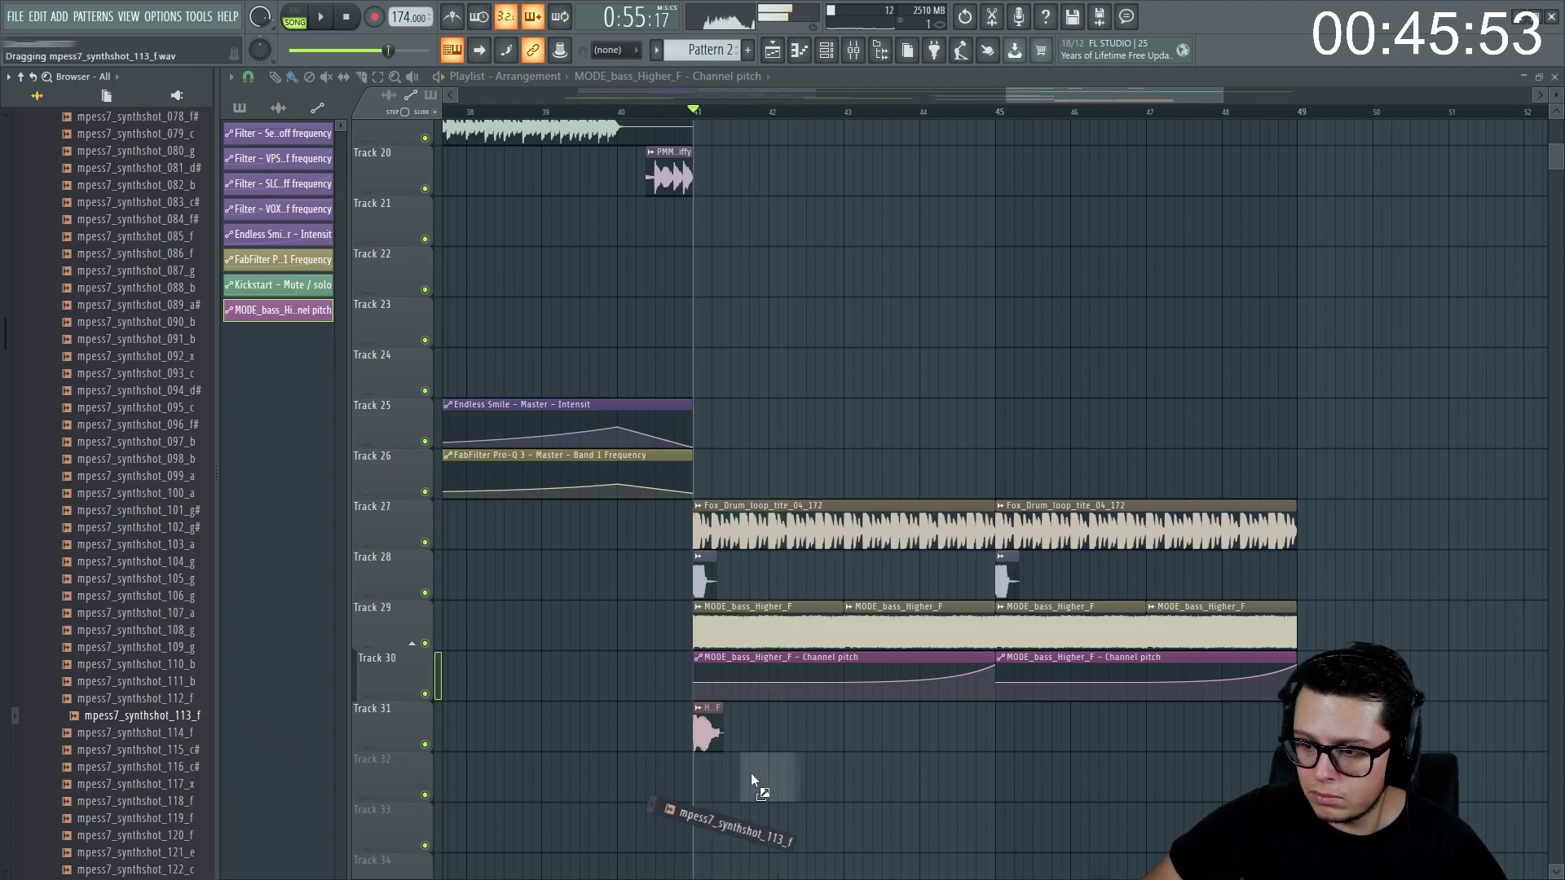
{"action": "left_click_drag", "start_coordinate": [750, 772], "coordinate": [751, 775]}
{"action": "scroll", "coordinate": [795, 740], "scroll_direction": "down", "scroll_amount": 5}
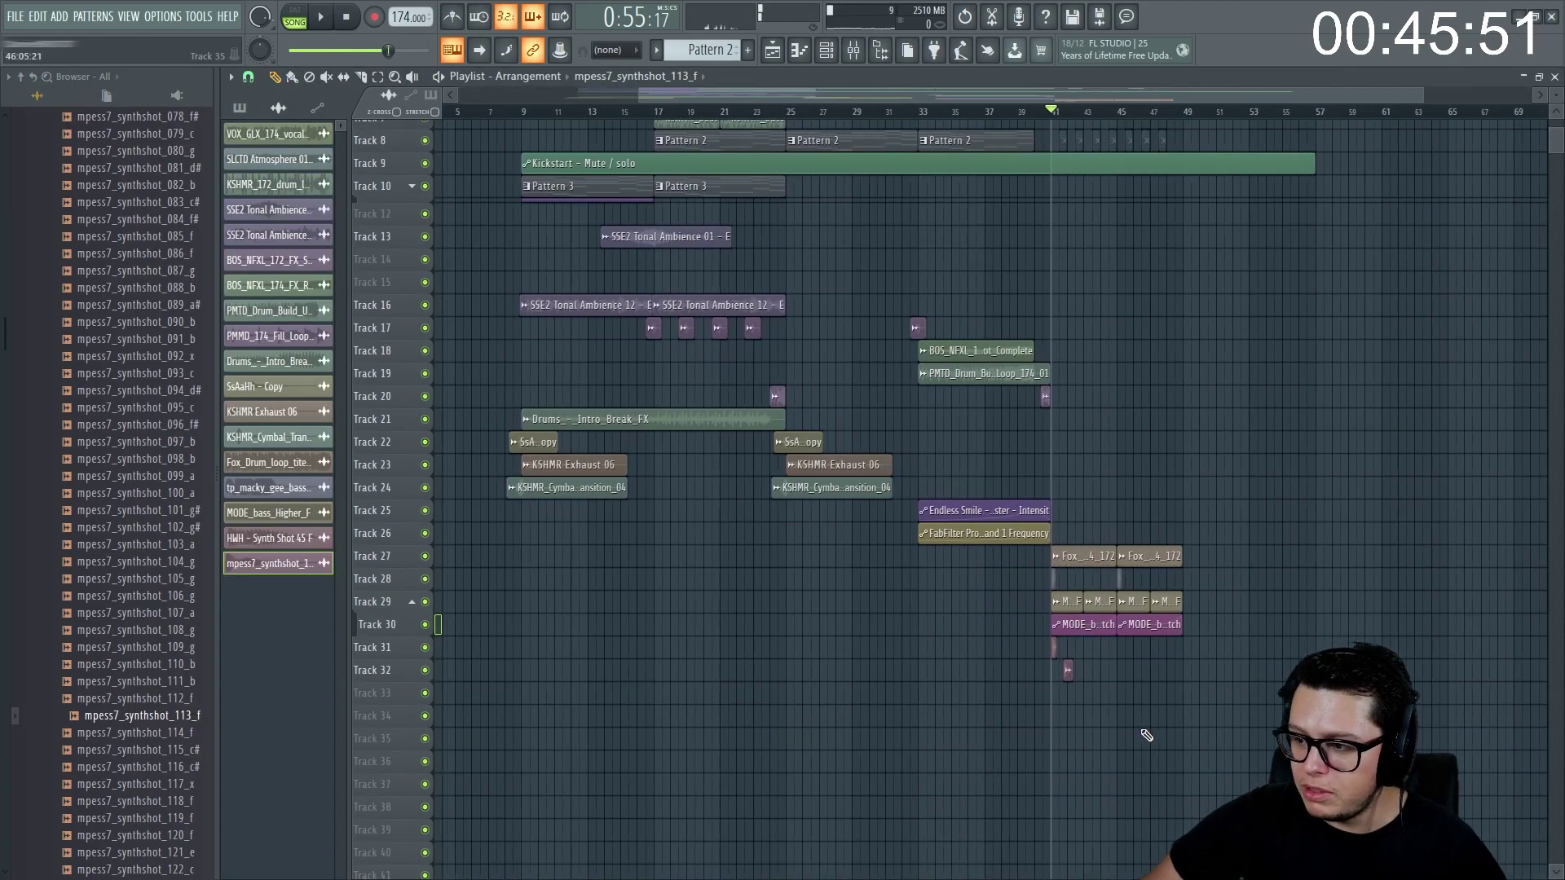
{"action": "scroll", "coordinate": [1013, 683], "scroll_direction": "up", "scroll_amount": 5}
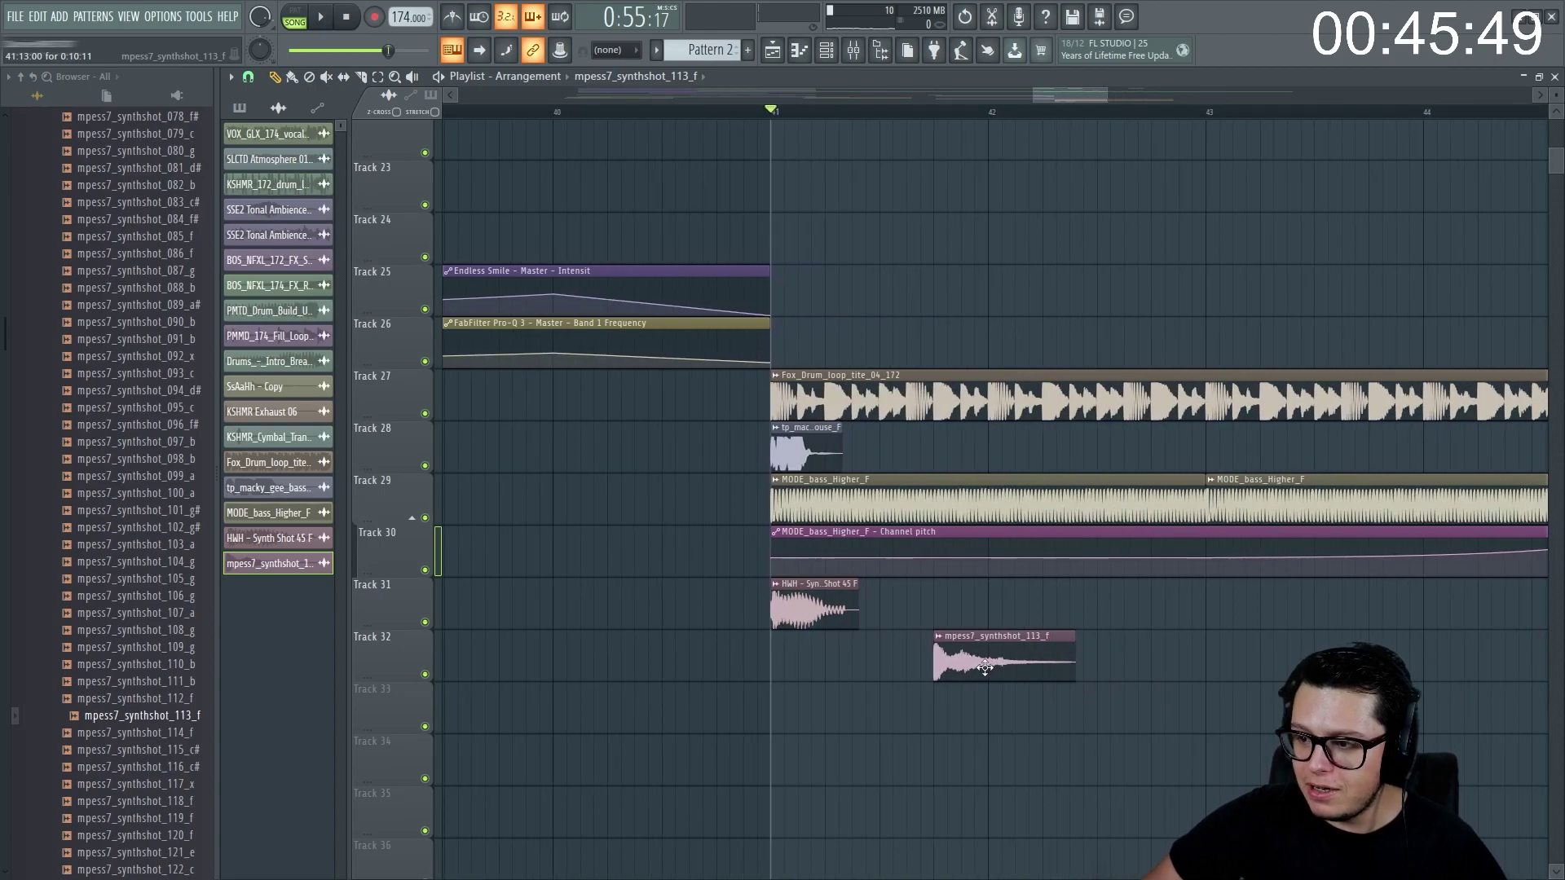
- Play the drop with the mpess7_synthshot_113_f clip, open the clip's channel settings and open the channel rack's group list
{"action": "key", "text": "space"}
{"action": "key", "text": "space"}
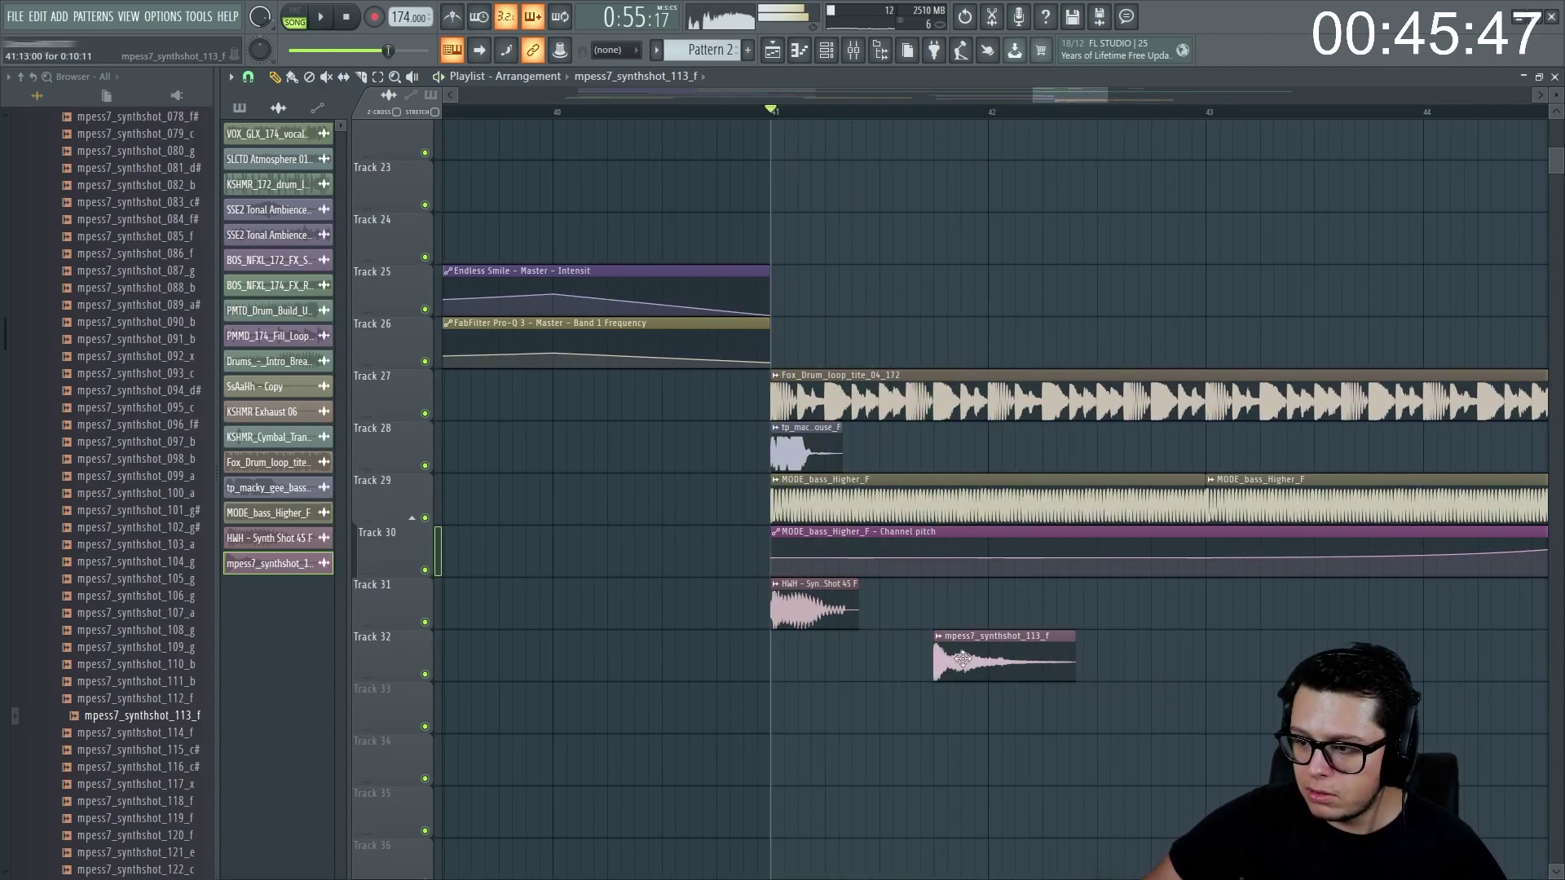
{"action": "double_click", "coordinate": [963, 659]}
{"action": "double_click", "coordinate": [971, 652]}
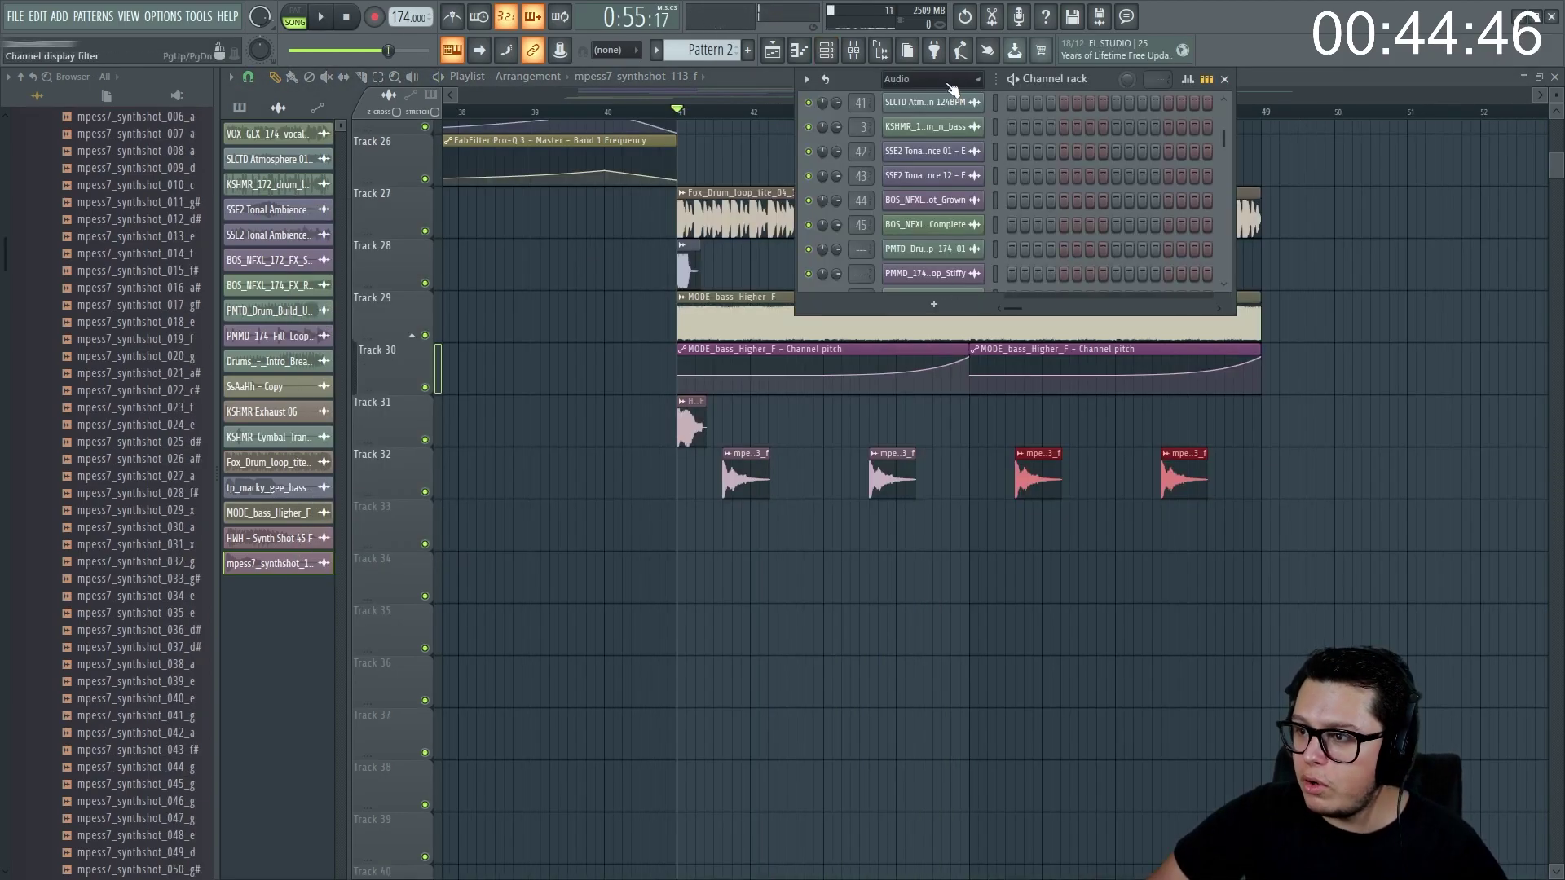
{"action": "left_click", "coordinate": [963, 82]}
{"action": "left_click", "coordinate": [962, 84]}
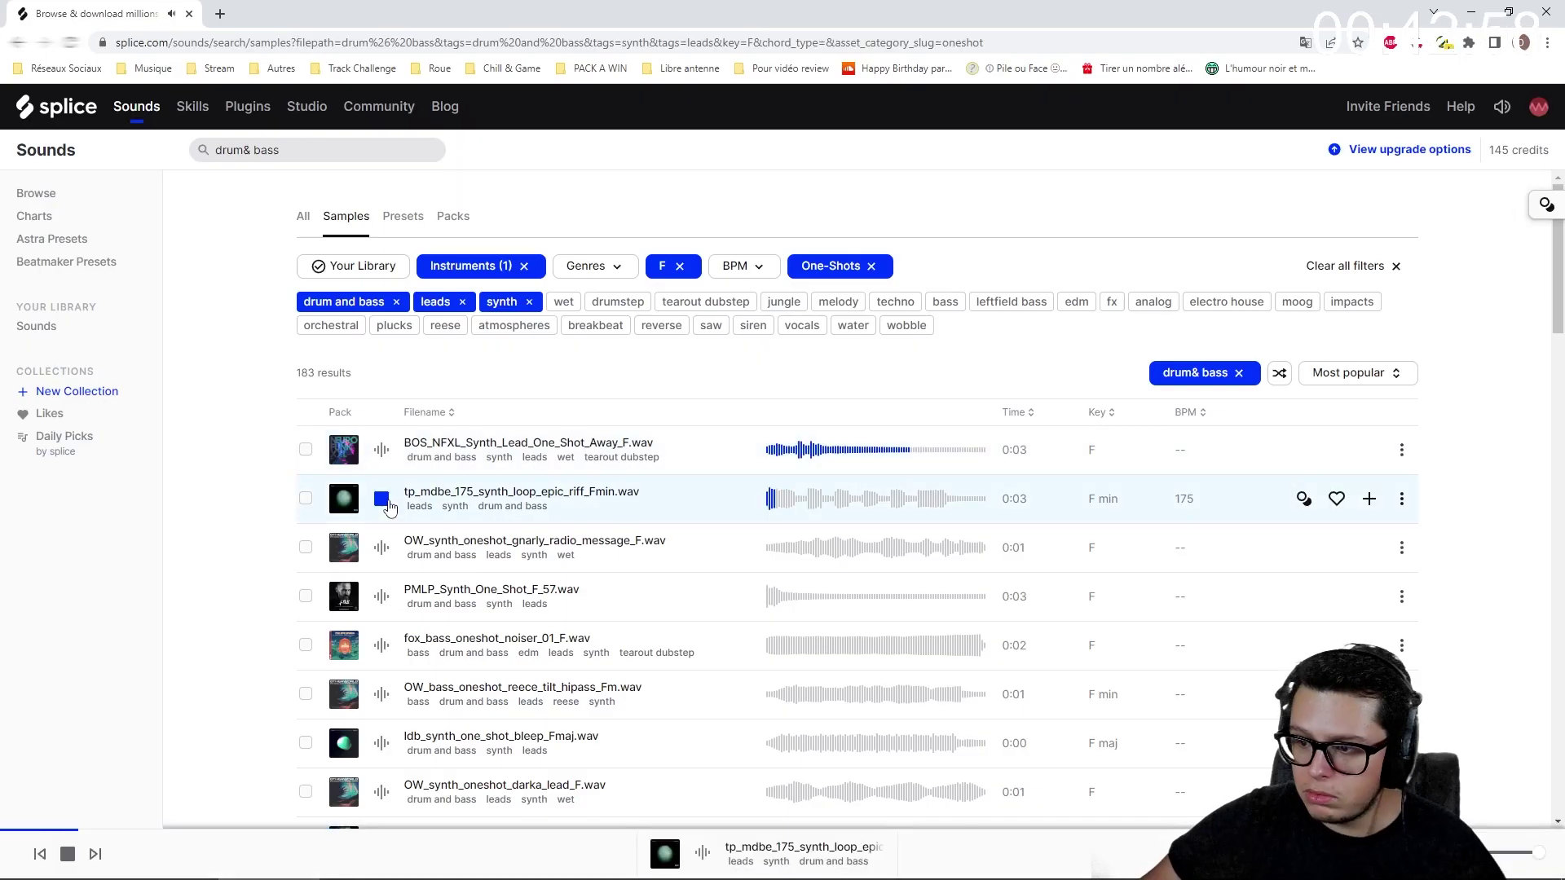
- On Splice, audition the drum and bass synth lead one-shots in F one after another
{"action": "key", "text": "Down"}
{"action": "key", "text": "Down"}
{"action": "key", "text": "Down"}
{"action": "key", "text": "Down"}
{"action": "key", "text": "Down"}
{"action": "key", "text": "Down"}
{"action": "key", "text": "Down"}
{"action": "key", "text": "Down"}
{"action": "key", "text": "Down"}
{"action": "key", "text": "Down"}
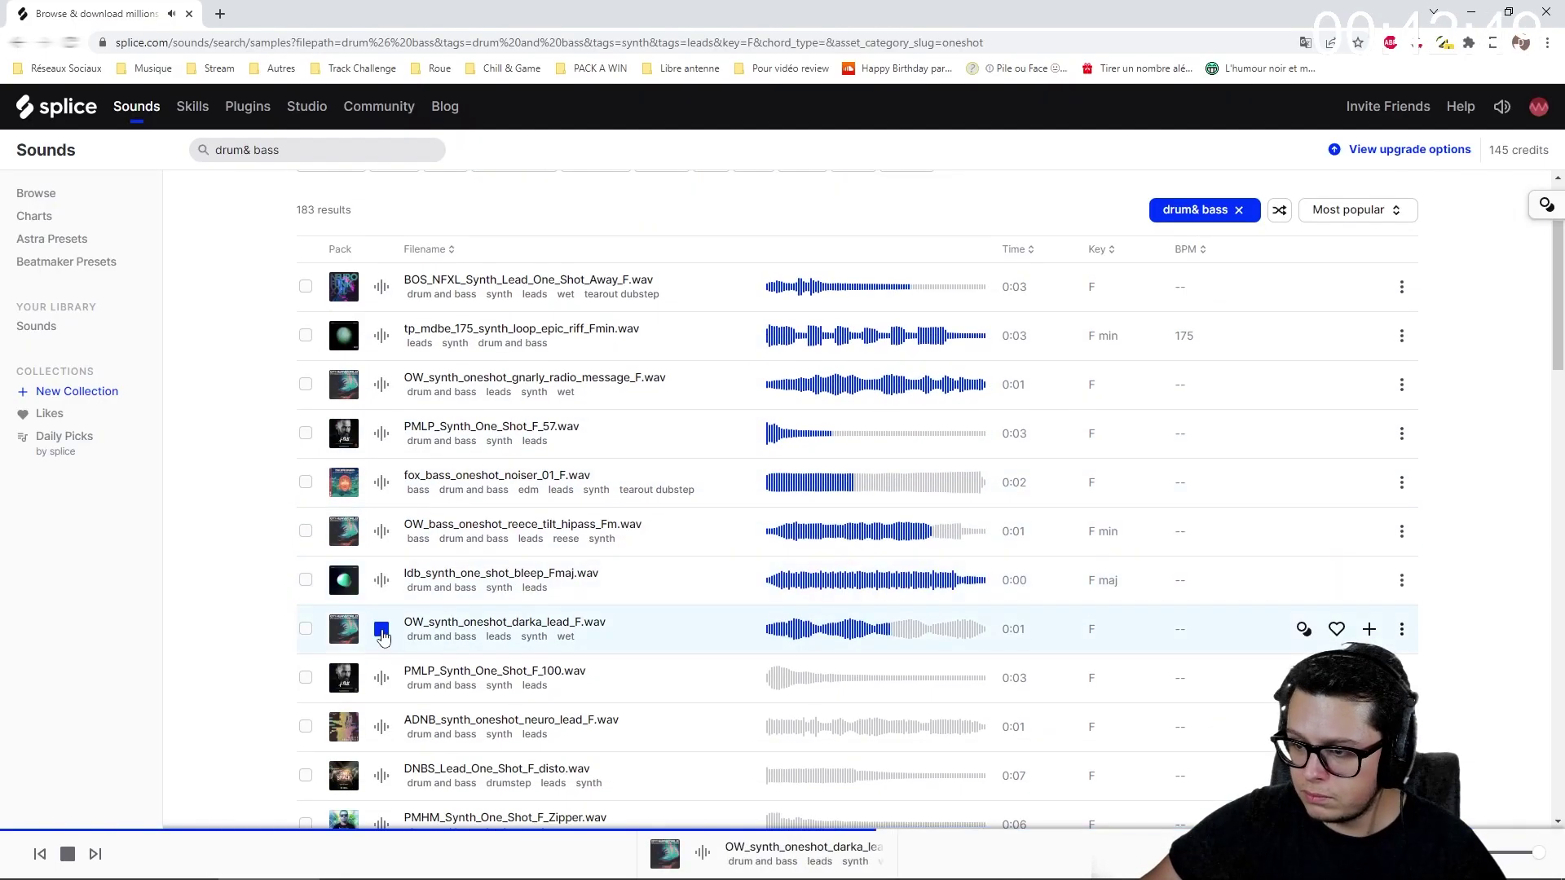
{"action": "key", "text": "Down"}
{"action": "key", "text": "Down"}
{"action": "key", "text": "Down"}
{"action": "key", "text": "Down"}
{"action": "key", "text": "Down"}
{"action": "key", "text": "Down"}
{"action": "key", "text": "Down"}
{"action": "key", "text": "Down"}
{"action": "key", "text": "Down"}
{"action": "key", "text": "Down"}
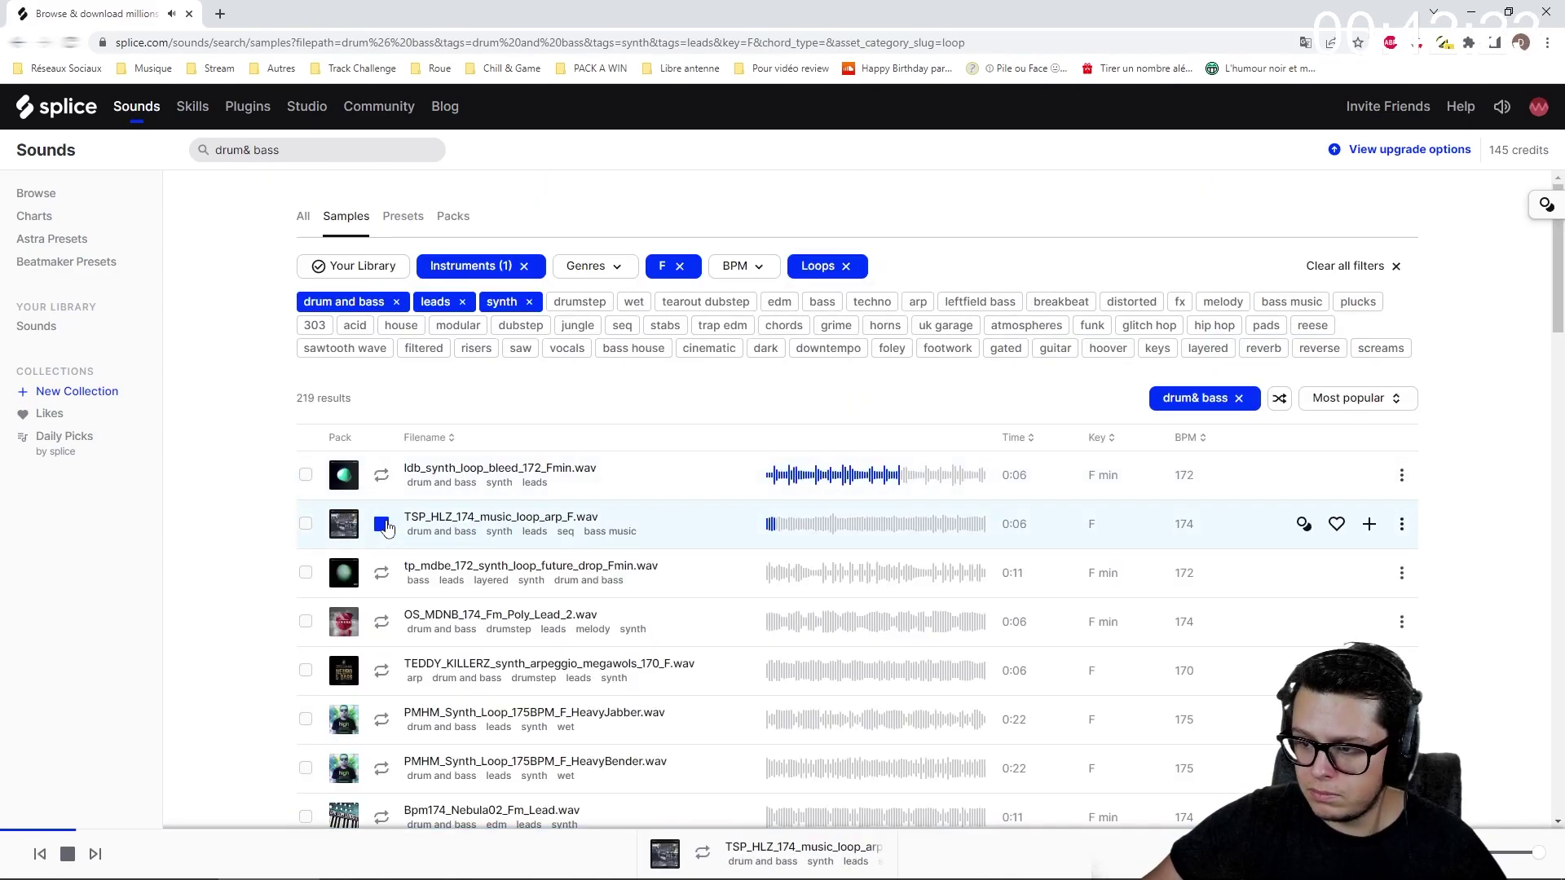
- Audition the drum and bass synth lead loops in F on Splice one after another
{"action": "key", "text": "Down"}
{"action": "key", "text": "Down"}
{"action": "key", "text": "Down"}
{"action": "key", "text": "Down"}
{"action": "key", "text": "Down"}
{"action": "key", "text": "Down"}
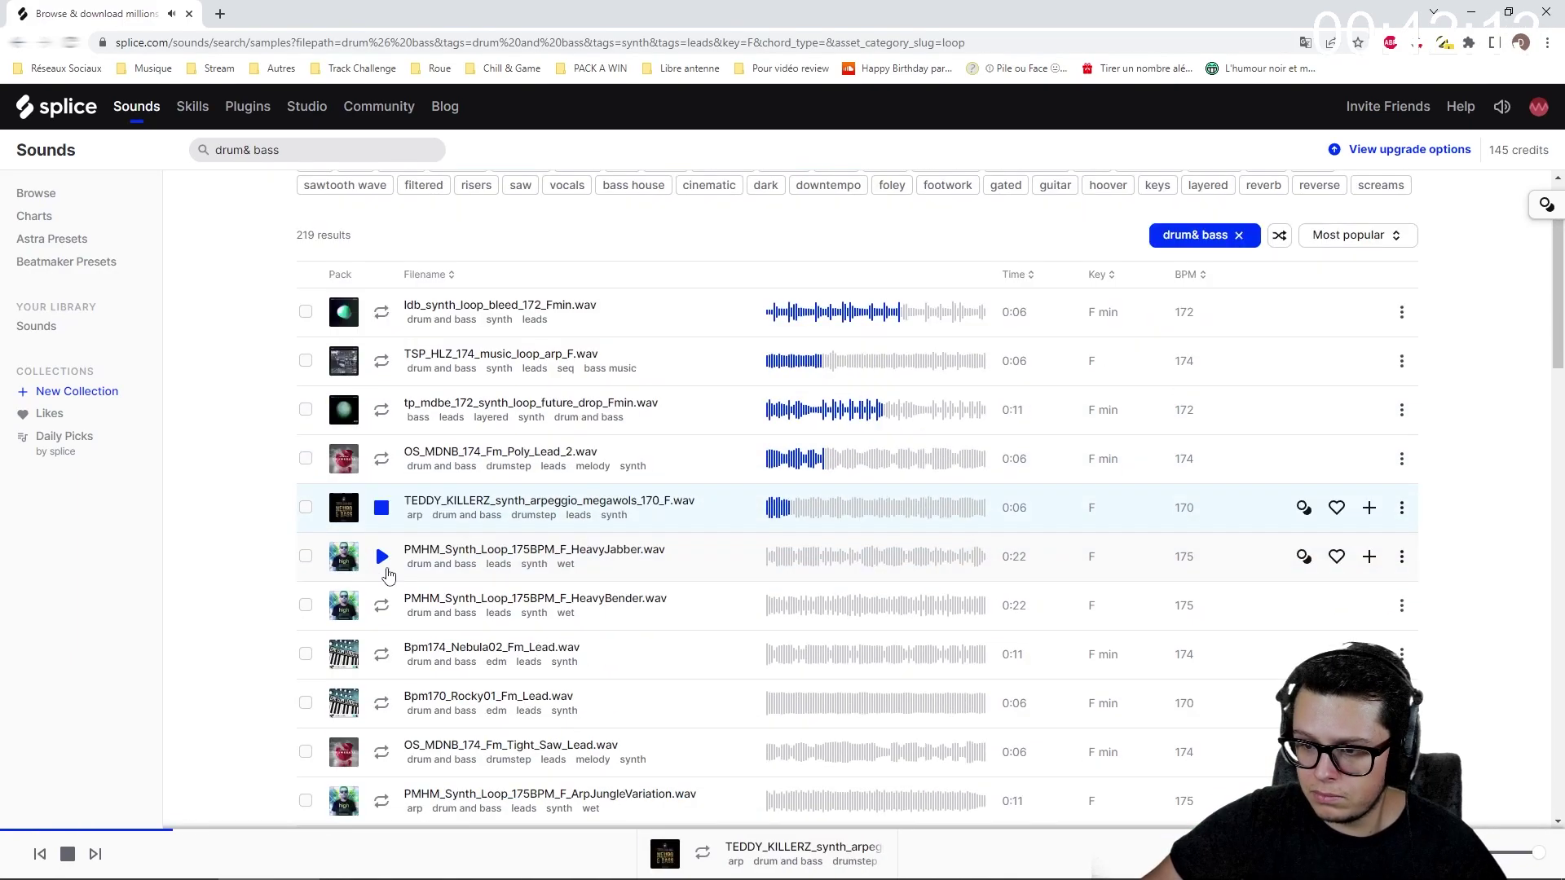
{"action": "key", "text": "Down"}
{"action": "key", "text": "Down"}
{"action": "key", "text": "Down"}
{"action": "key", "text": "Down"}
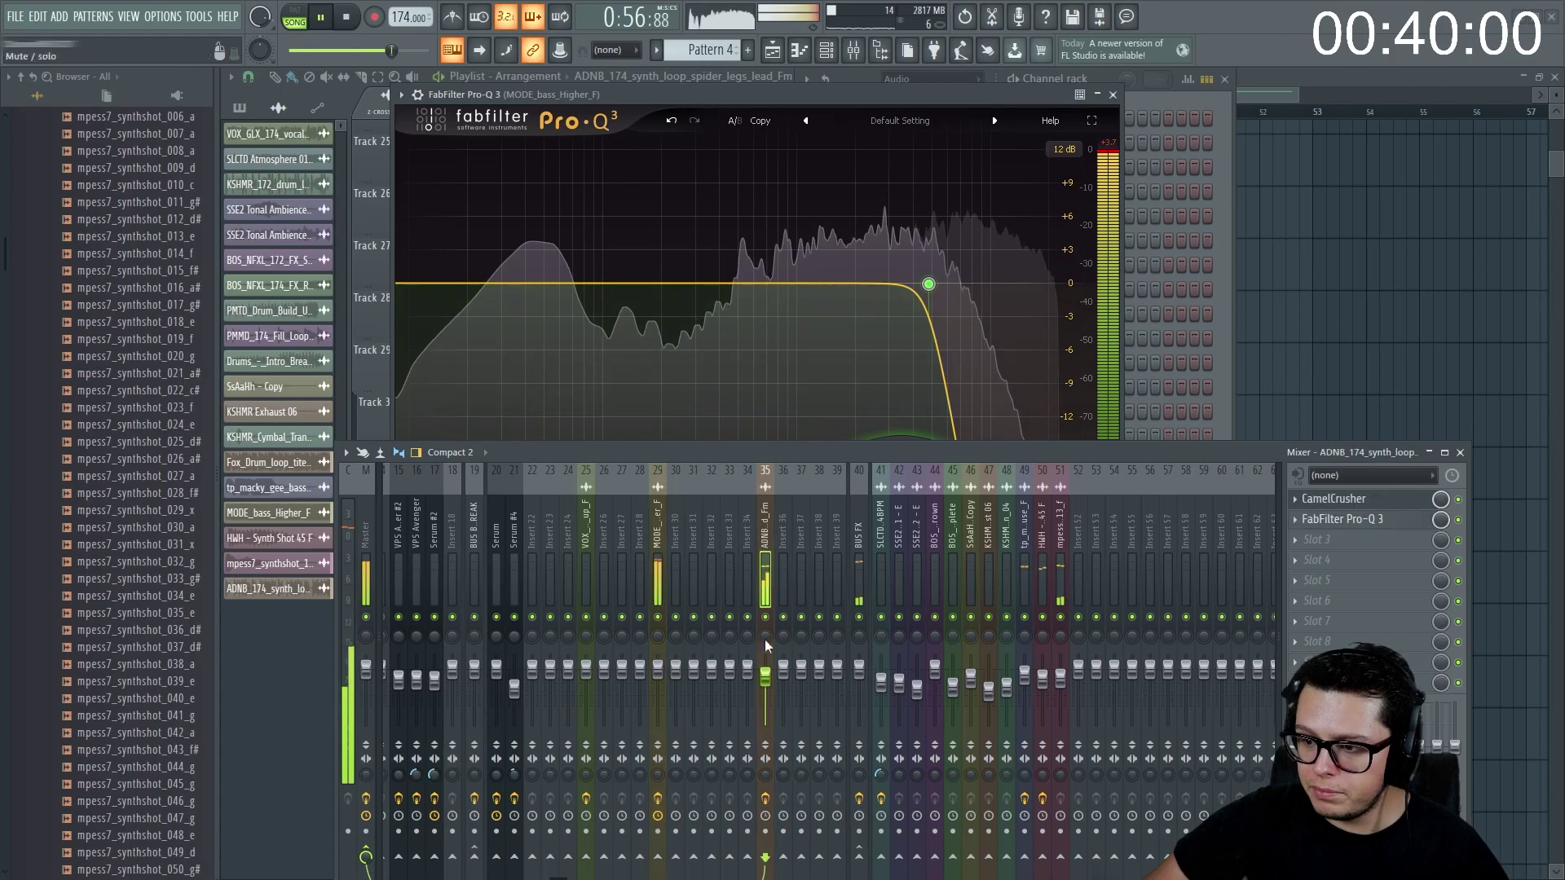
- Reset the volume fader of the ADNB_174_synth_loop mixer track, and close the mixer, FabFilter Pro-Q 3 and channel rack
{"action": "right_click", "coordinate": [769, 689]}
{"action": "left_click", "coordinate": [813, 615]}
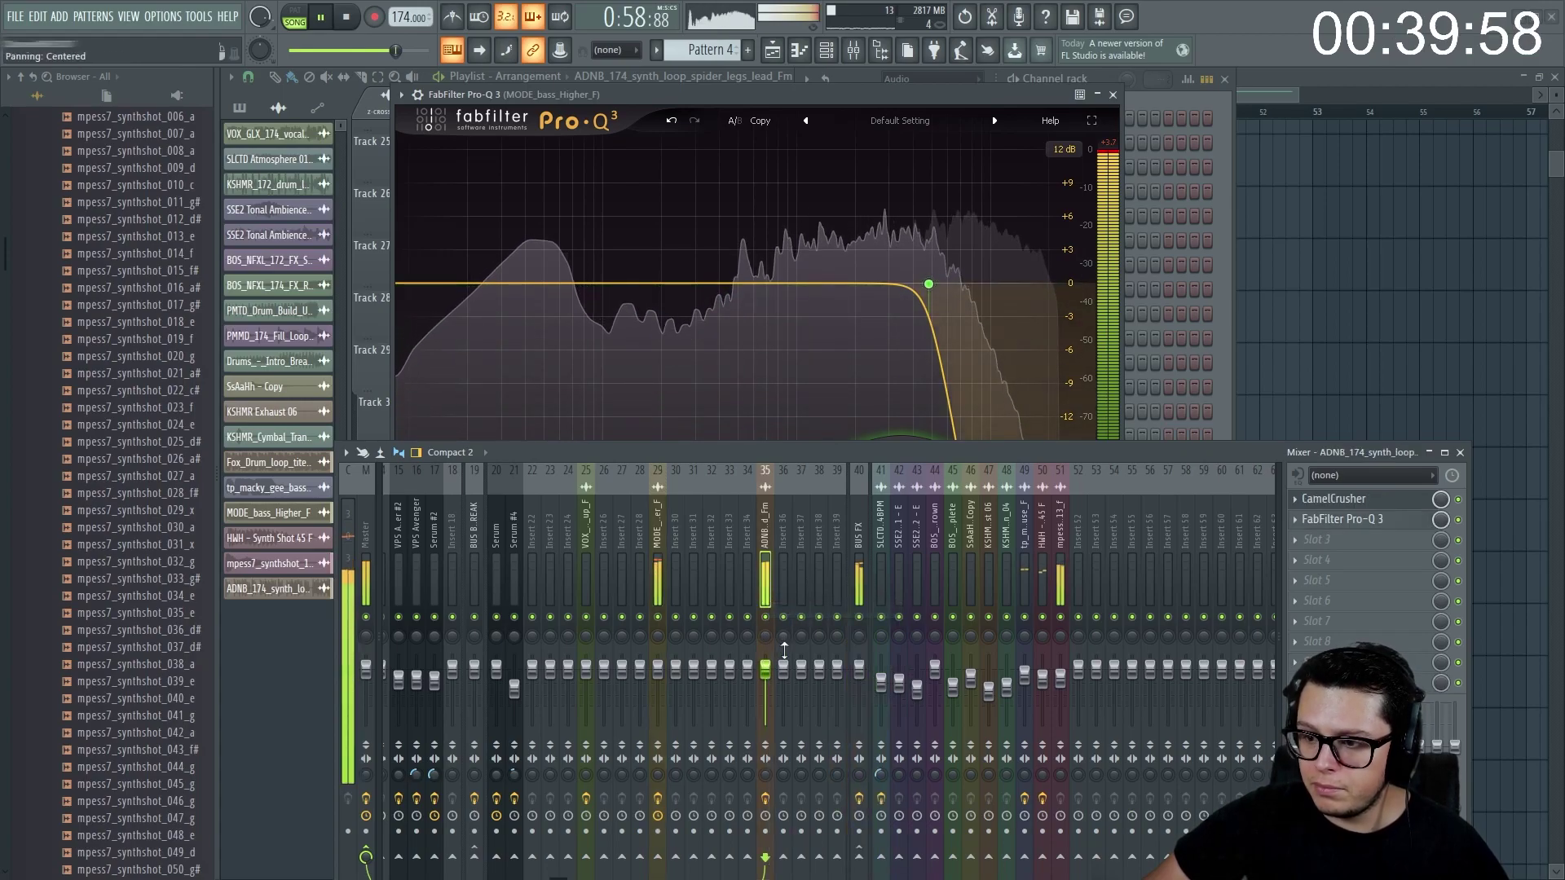
{"action": "left_click", "coordinate": [1459, 452]}
{"action": "left_click", "coordinate": [1113, 95]}
{"action": "left_click", "coordinate": [1224, 79]}
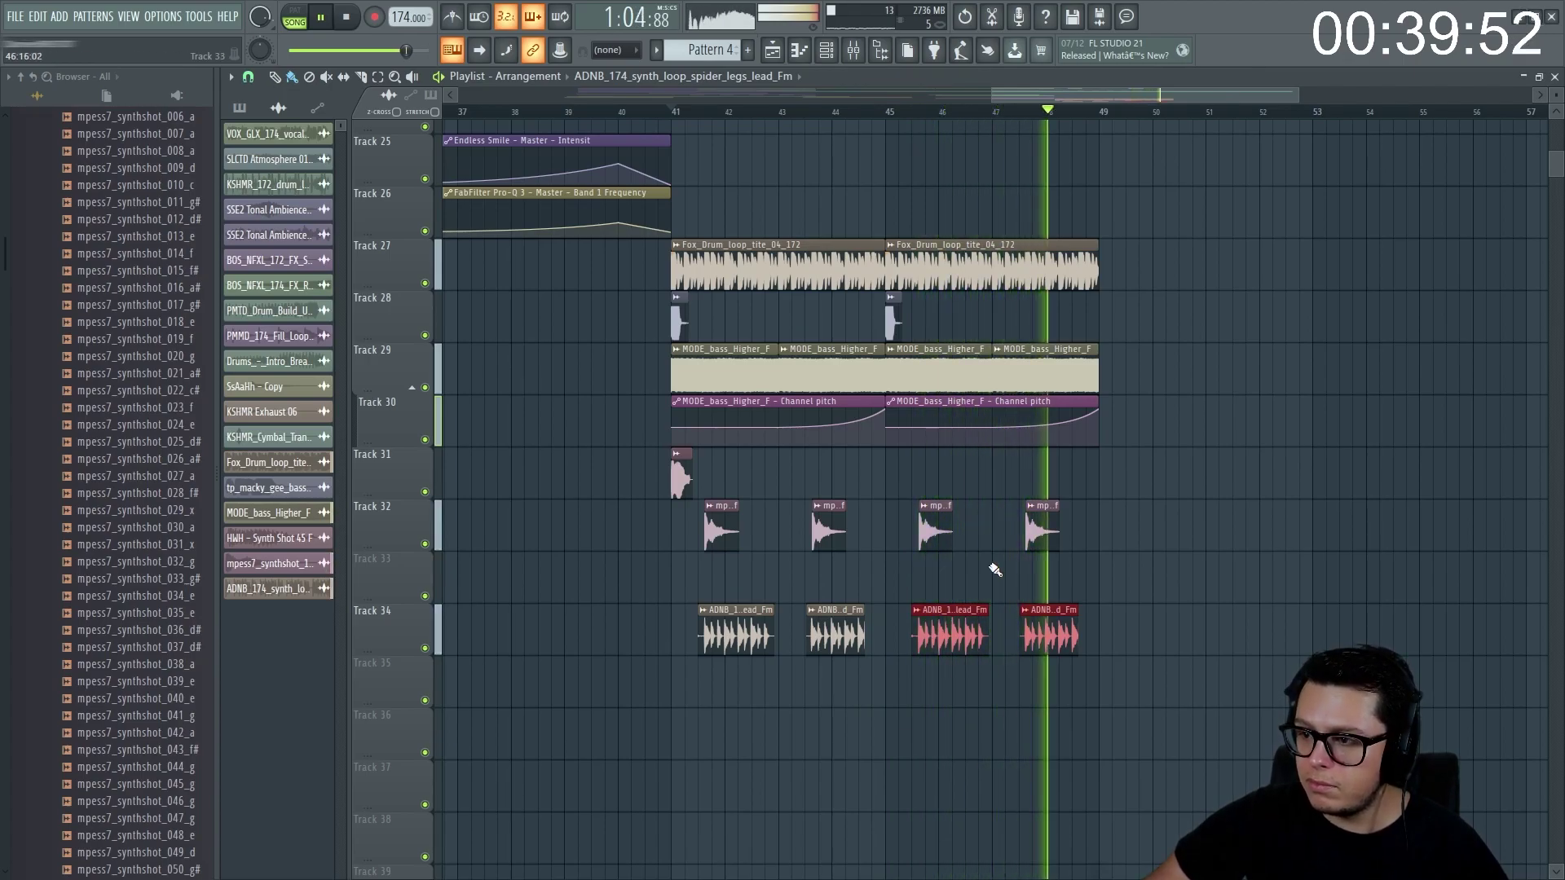
- Browse the Hy2rogen vocal shots and audition mp1vs_vocal_shot_0109_f against the drop
{"action": "scroll", "coordinate": [866, 573], "scroll_direction": "up", "scroll_amount": 3}
{"action": "scroll", "coordinate": [866, 573], "scroll_direction": "down", "scroll_amount": 2}
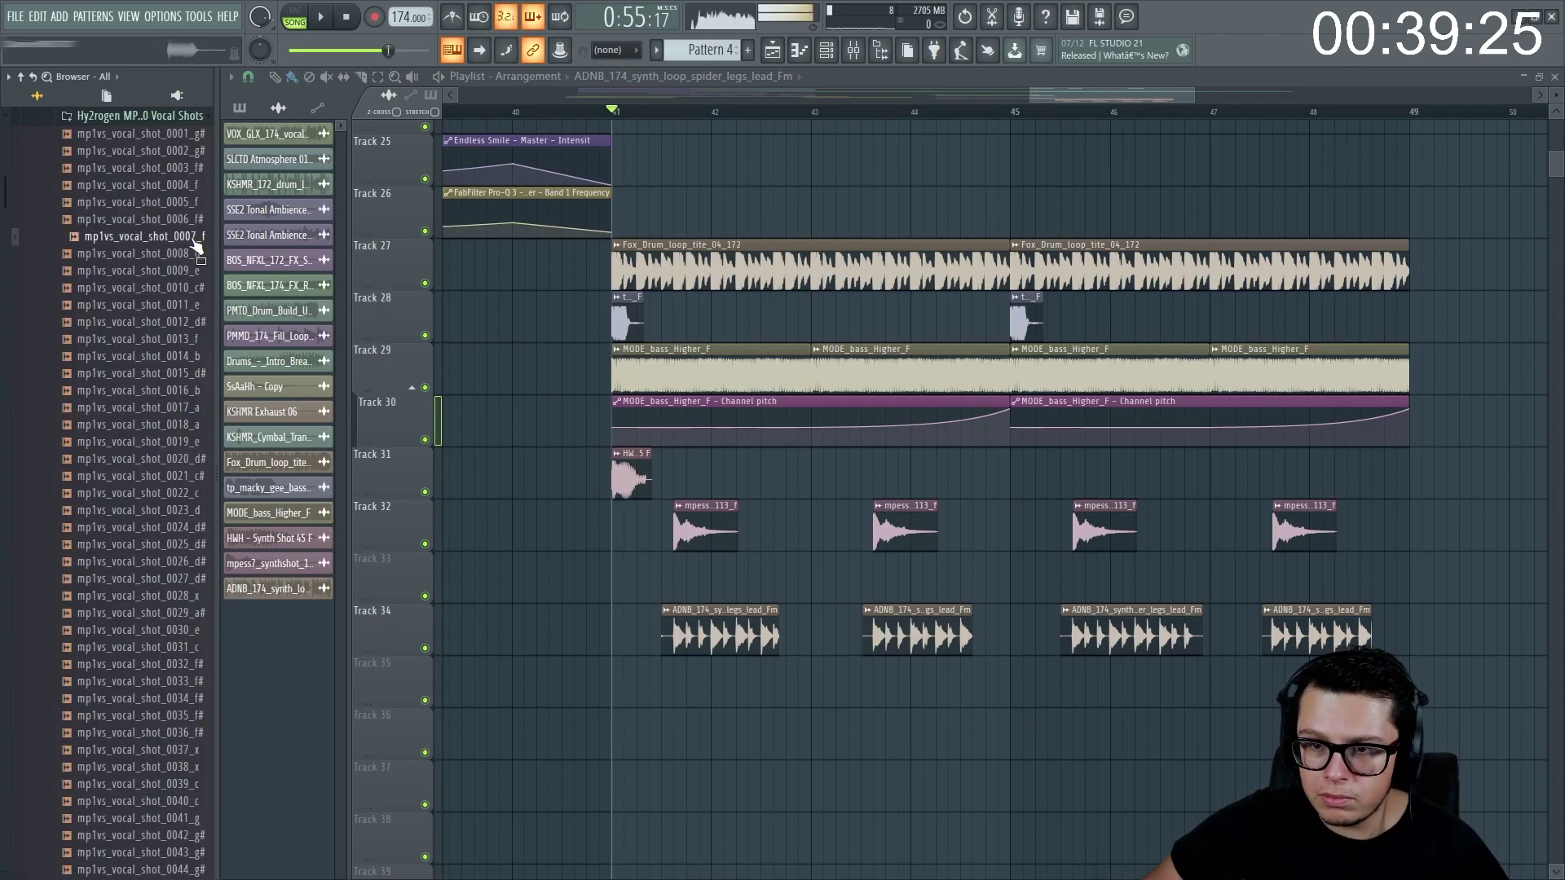
{"action": "scroll", "coordinate": [204, 489], "scroll_direction": "down", "scroll_amount": 4}
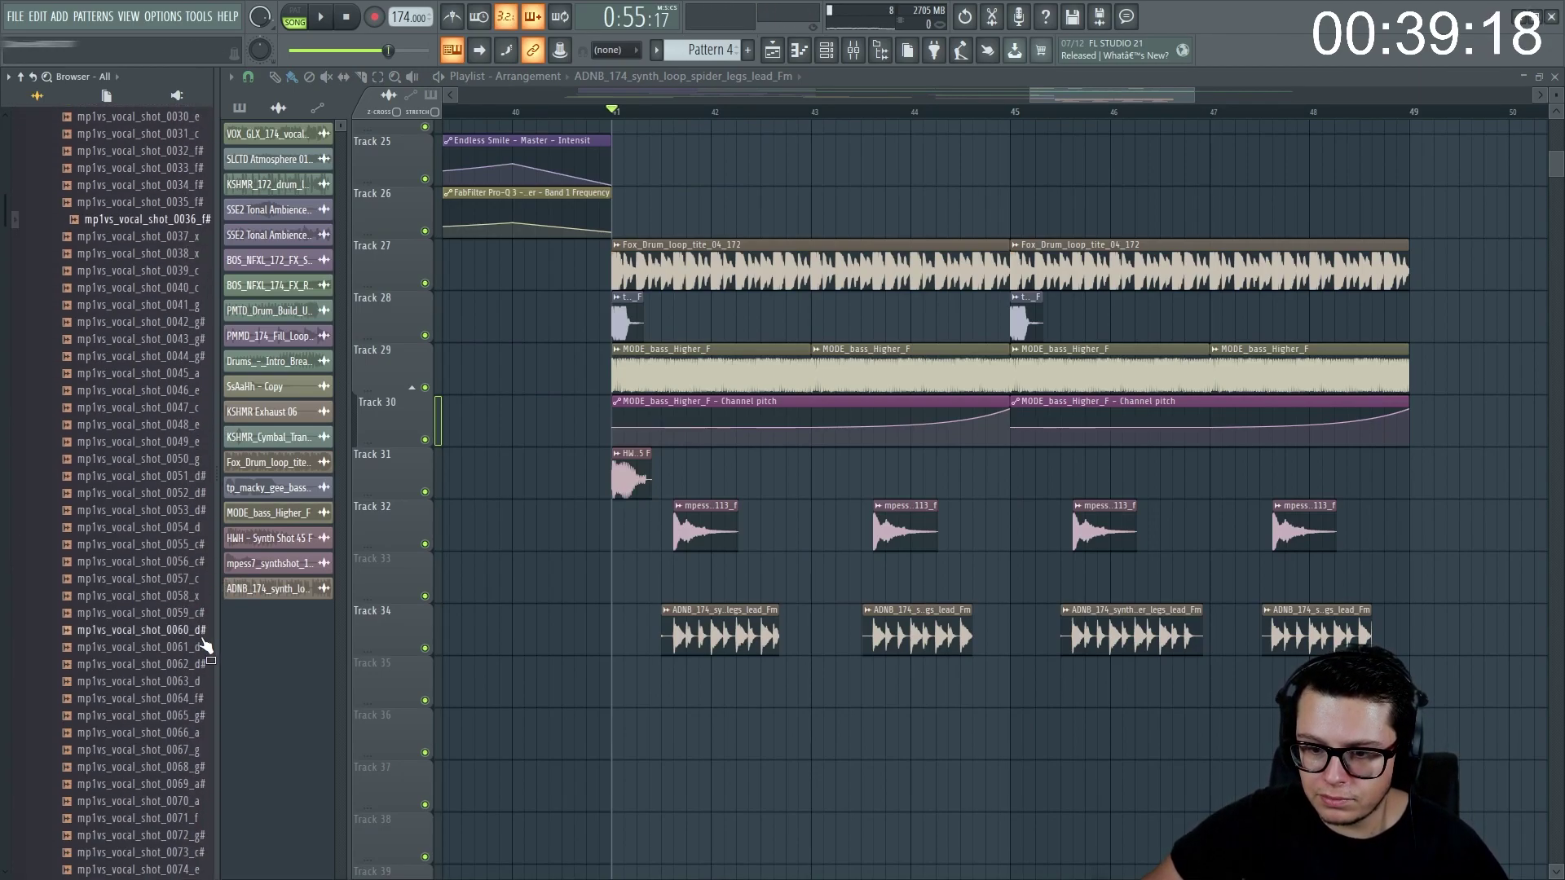
{"action": "scroll", "coordinate": [200, 628], "scroll_direction": "down", "scroll_amount": 10}
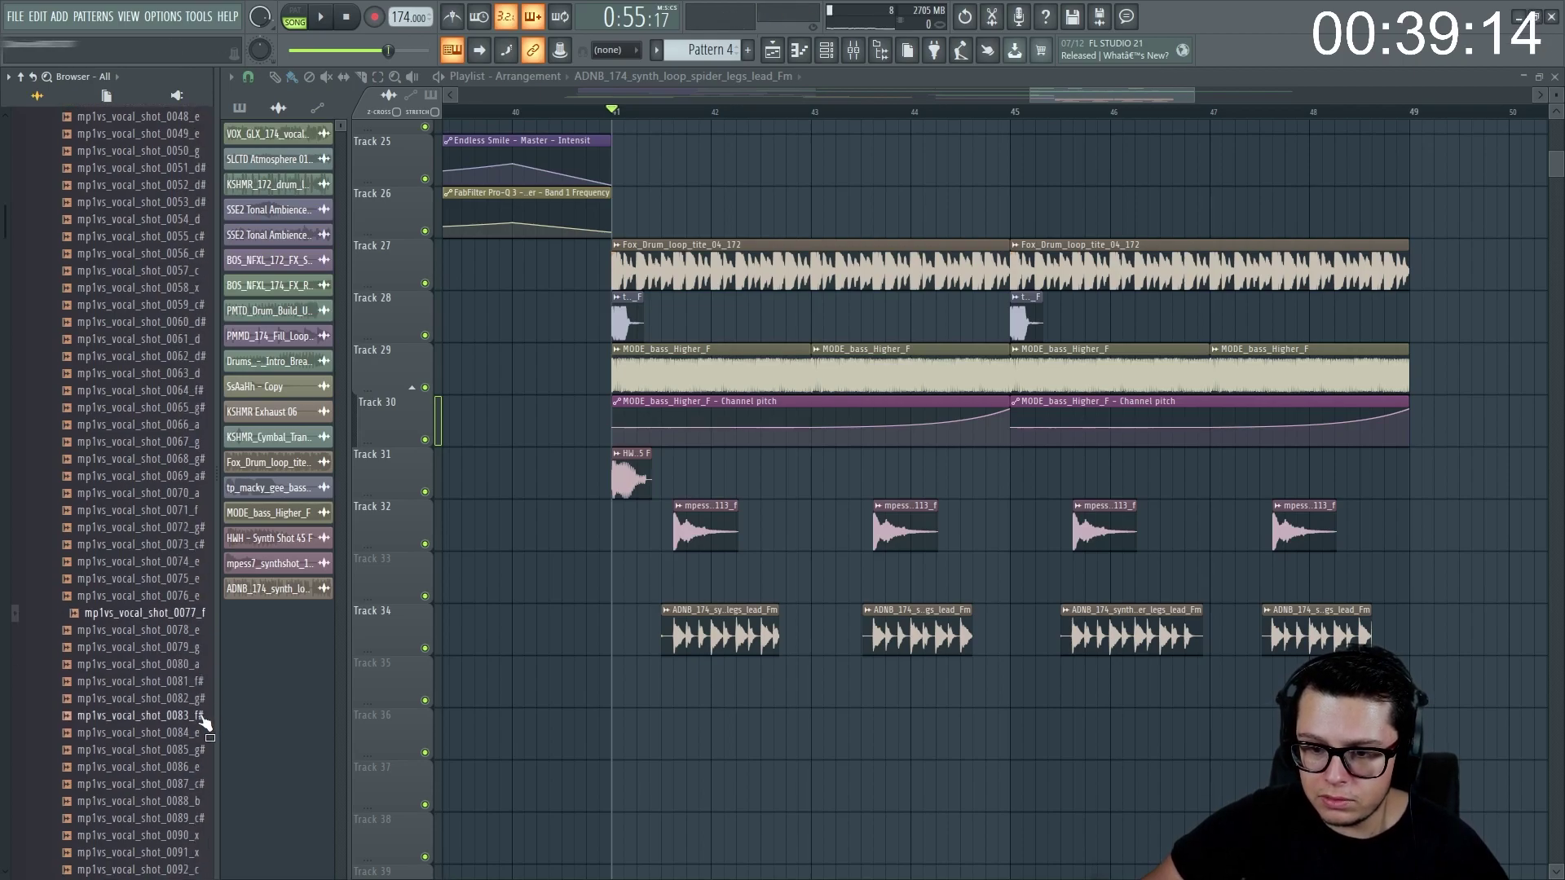
{"action": "scroll", "coordinate": [207, 652], "scroll_direction": "down", "scroll_amount": 12}
{"action": "left_click", "coordinate": [196, 647]}
{"action": "key", "text": "space"}
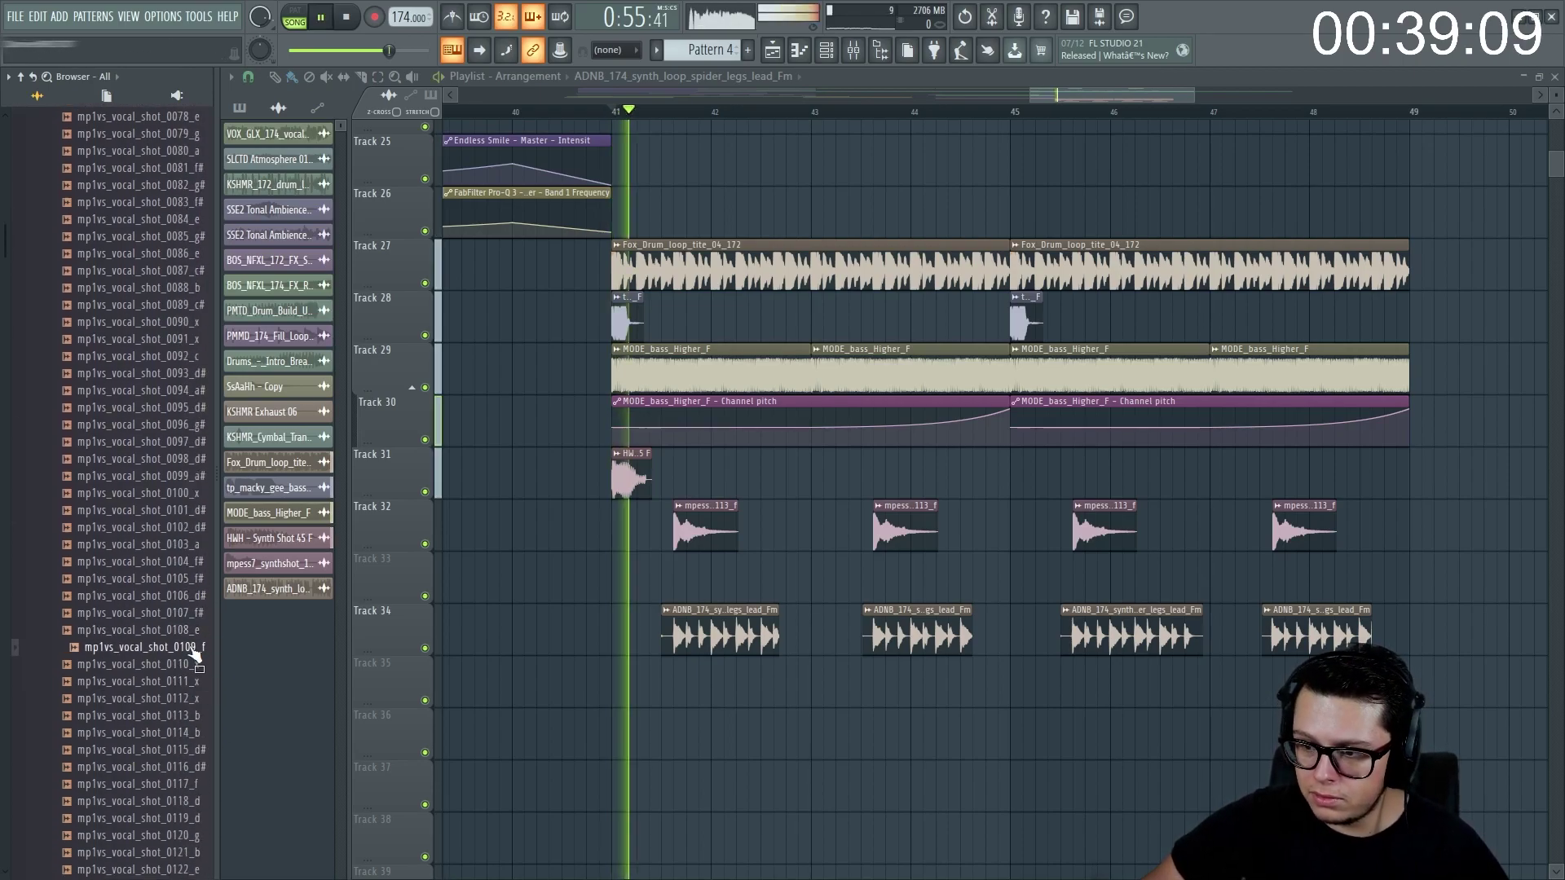
{"action": "key", "text": "space"}
- Audition mp1vs_vocal_shot_0117_f and mp1vs_vocal_shot_0136_f against the drop
{"action": "scroll", "coordinate": [202, 717], "scroll_direction": "down", "scroll_amount": 2}
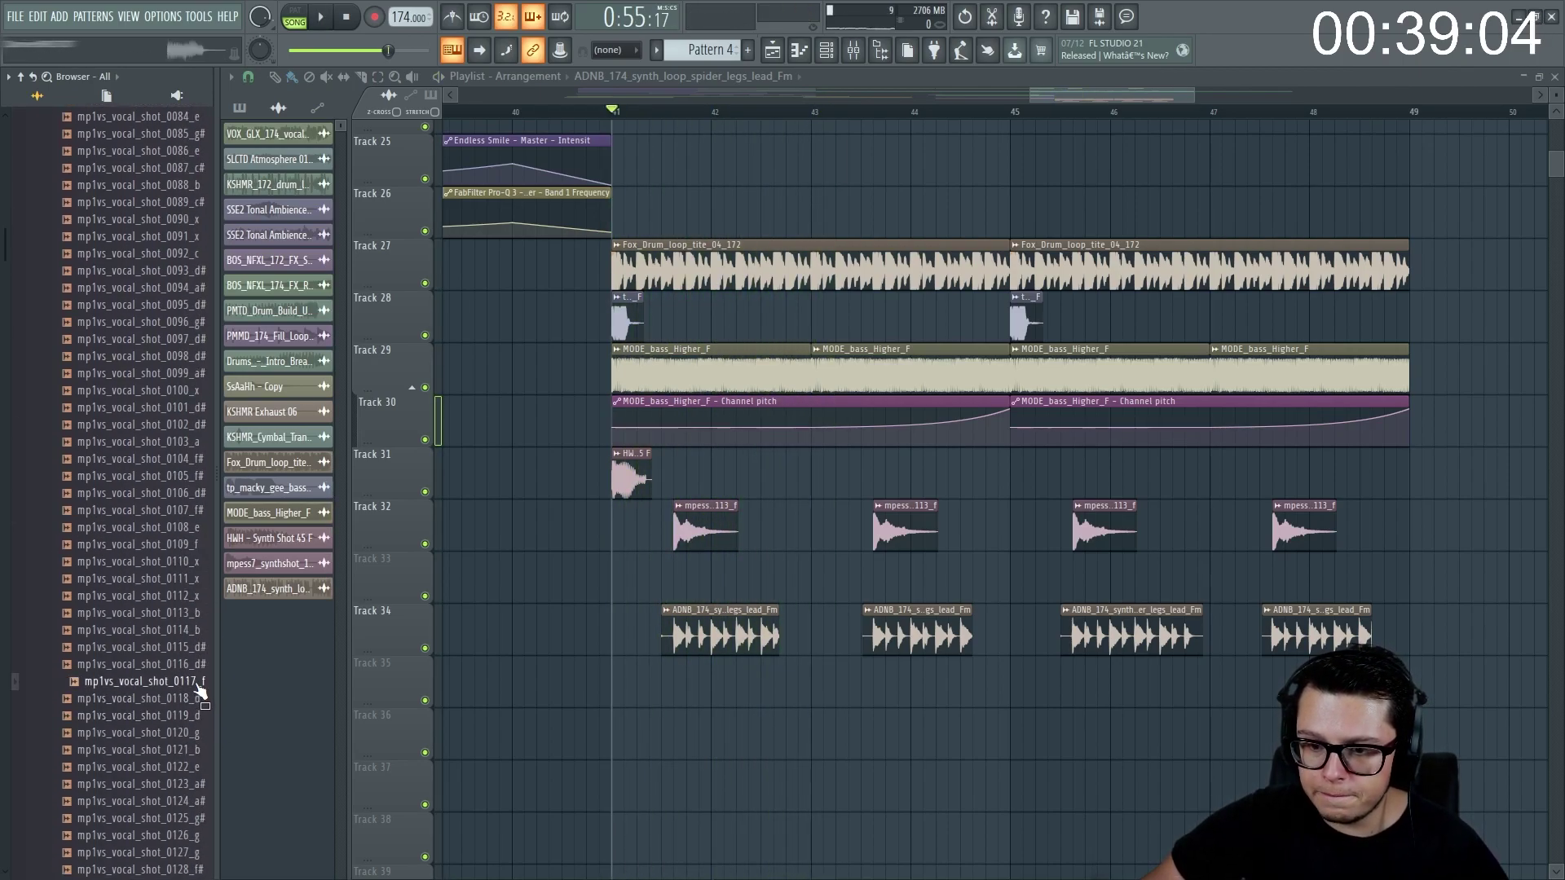
{"action": "key", "text": "space"}
{"action": "key", "text": "space"}
{"action": "scroll", "coordinate": [203, 652], "scroll_direction": "down", "scroll_amount": 6}
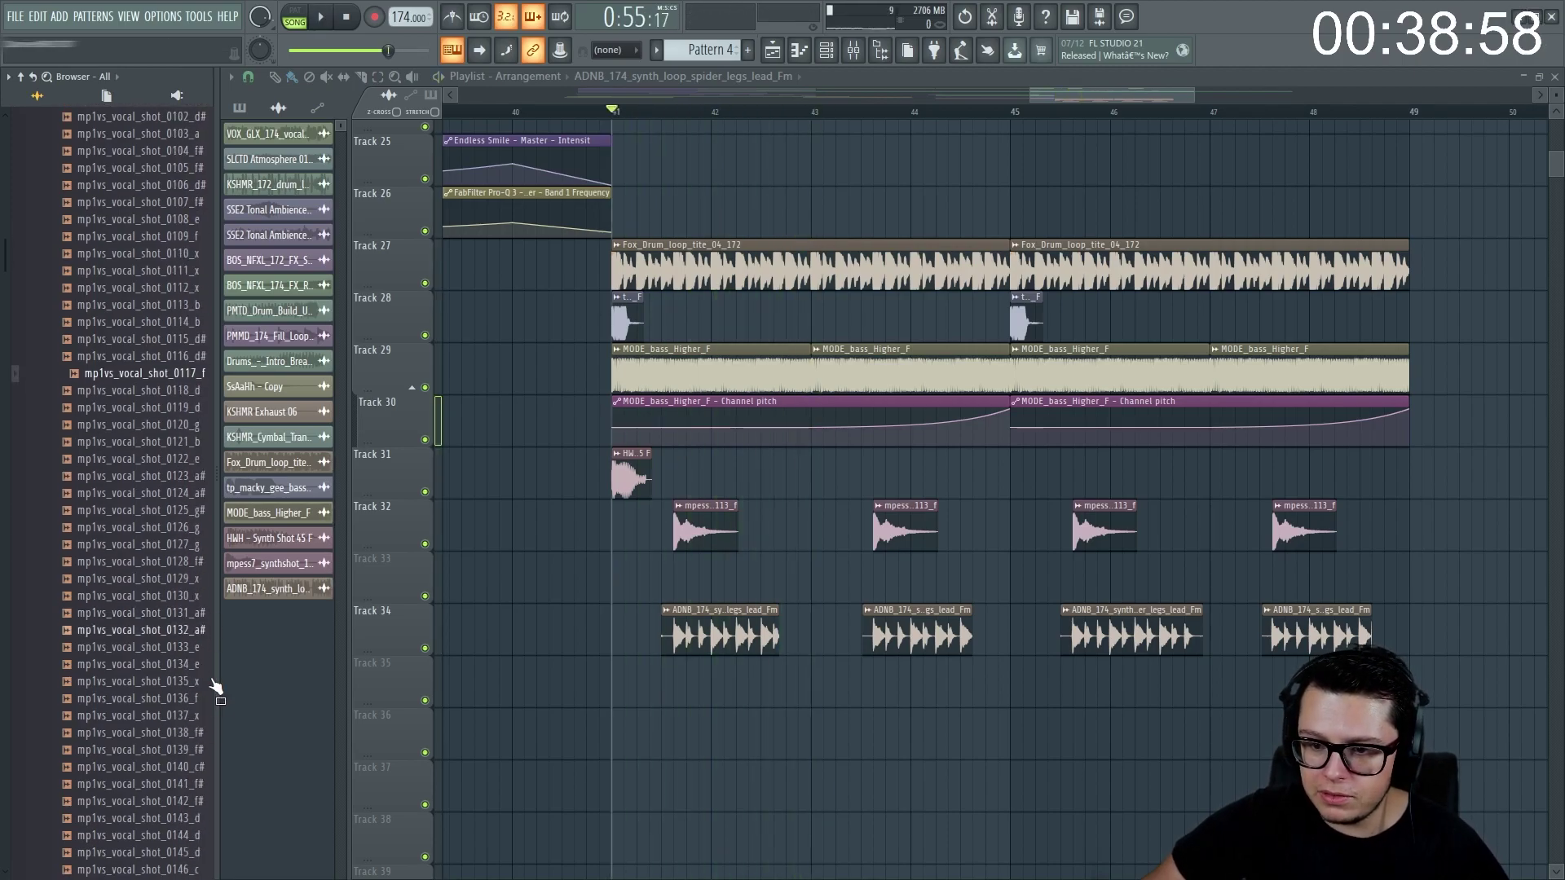
{"action": "key", "text": "space"}
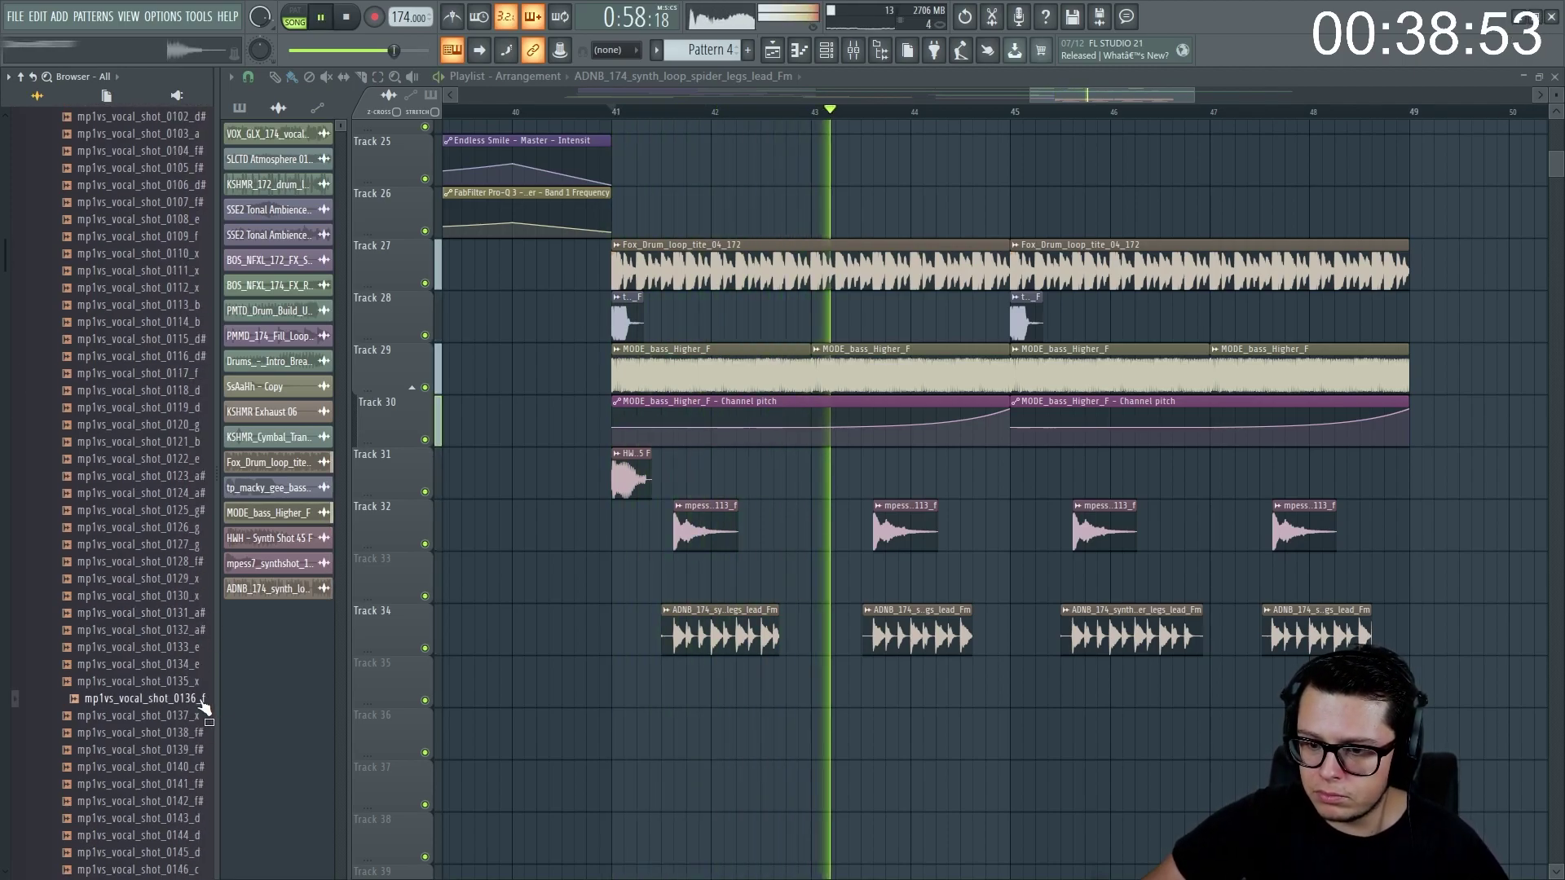
{"action": "key", "text": "space"}
- Audition mp1vs_vocal_shot_0175_f with the drop and place it on Track 35 late in bar 42
{"action": "scroll", "coordinate": [197, 709], "scroll_direction": "down", "scroll_amount": 12}
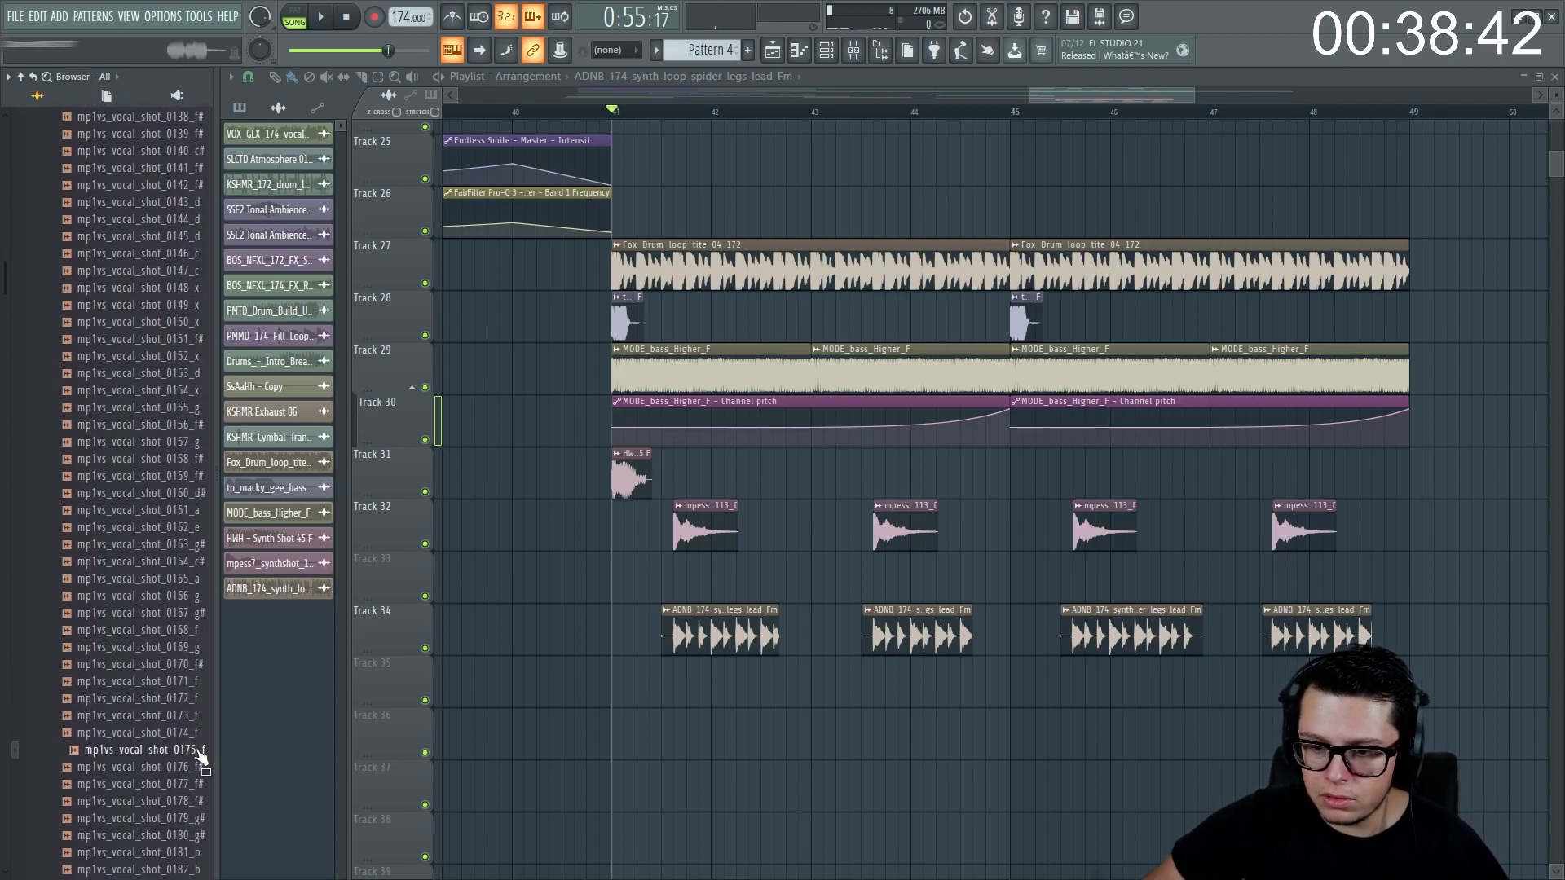
{"action": "key", "text": "space"}
{"action": "key", "text": "space"}
{"action": "left_click_drag", "start_coordinate": [200, 754], "coordinate": [796, 692]}
{"action": "scroll", "coordinate": [796, 731], "scroll_direction": "up", "scroll_amount": 3}
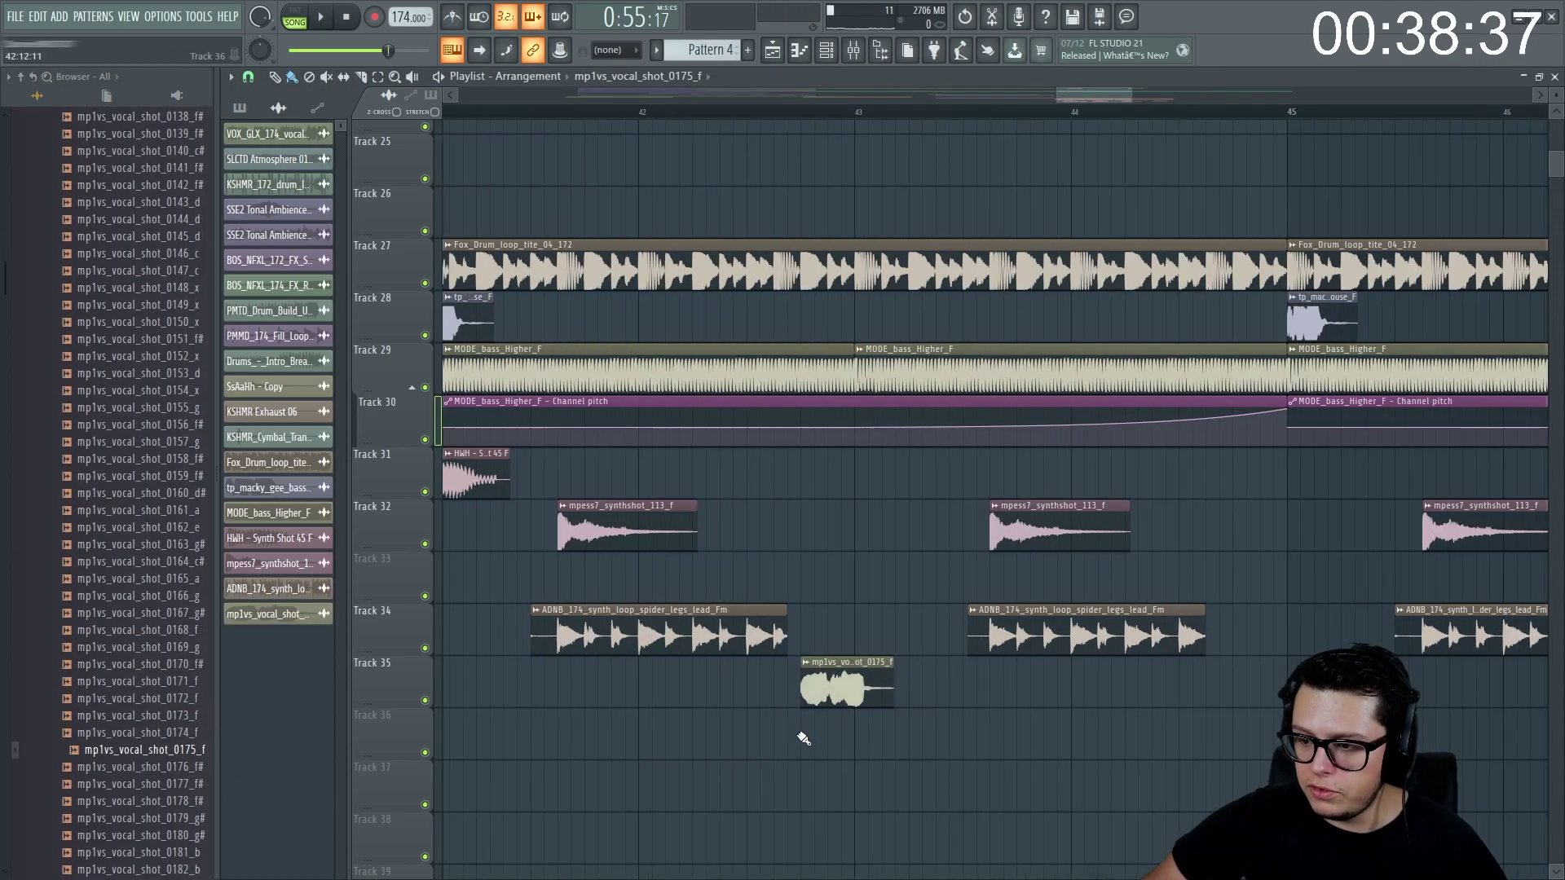
{"action": "scroll", "coordinate": [799, 736], "scroll_direction": "down", "scroll_amount": 3}
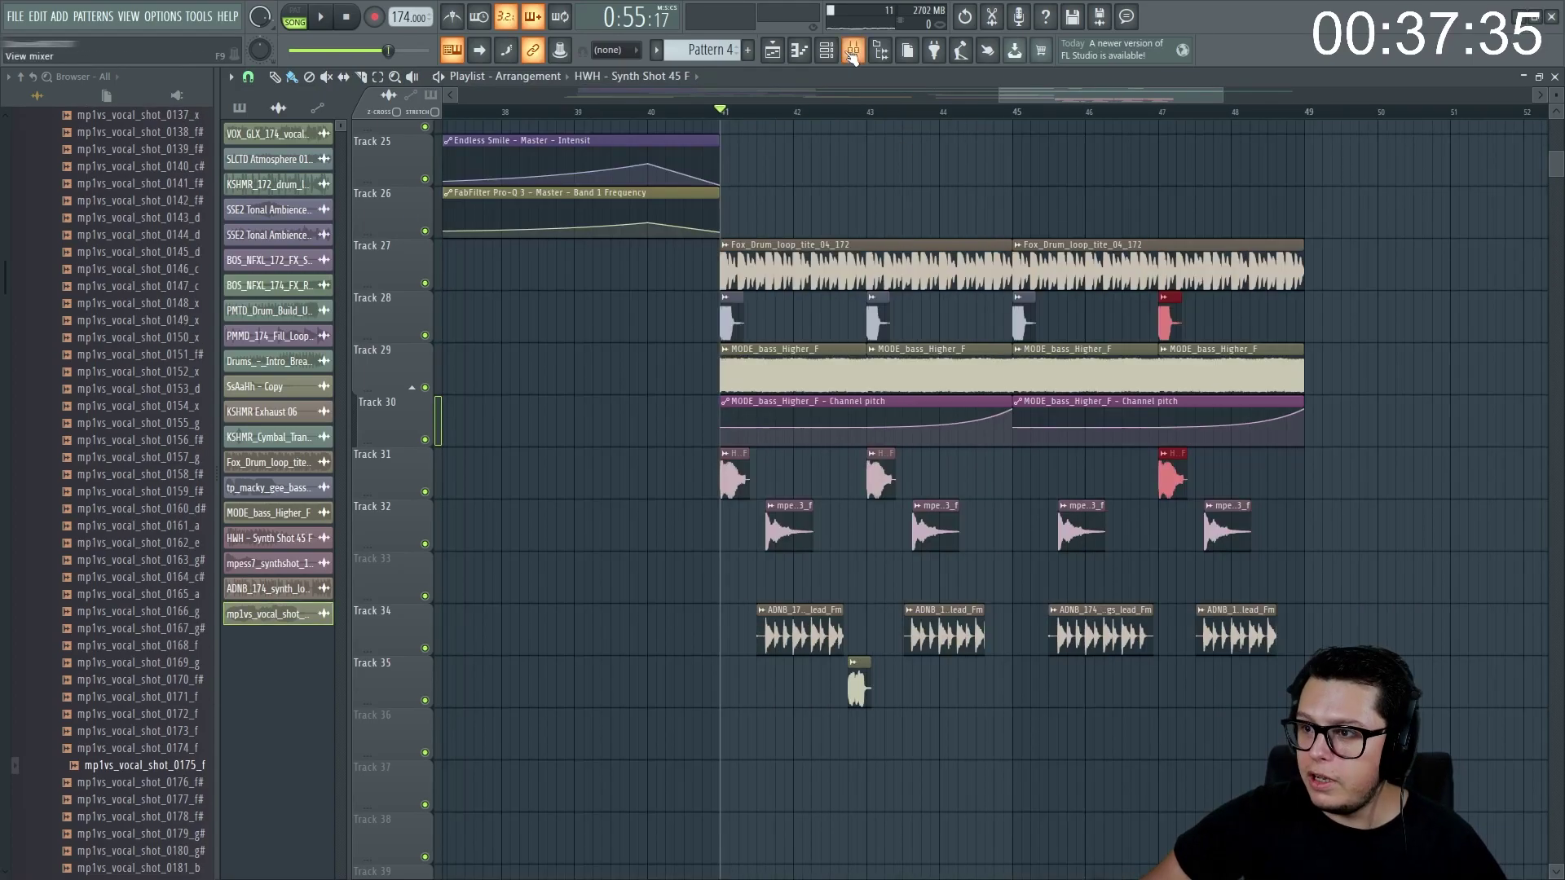
- Show the LEAD group in the channel rack and add a VPS Avenger instrument to it
{"action": "left_click", "coordinate": [853, 50]}
{"action": "left_click", "coordinate": [921, 79]}
{"action": "left_click", "coordinate": [921, 181]}
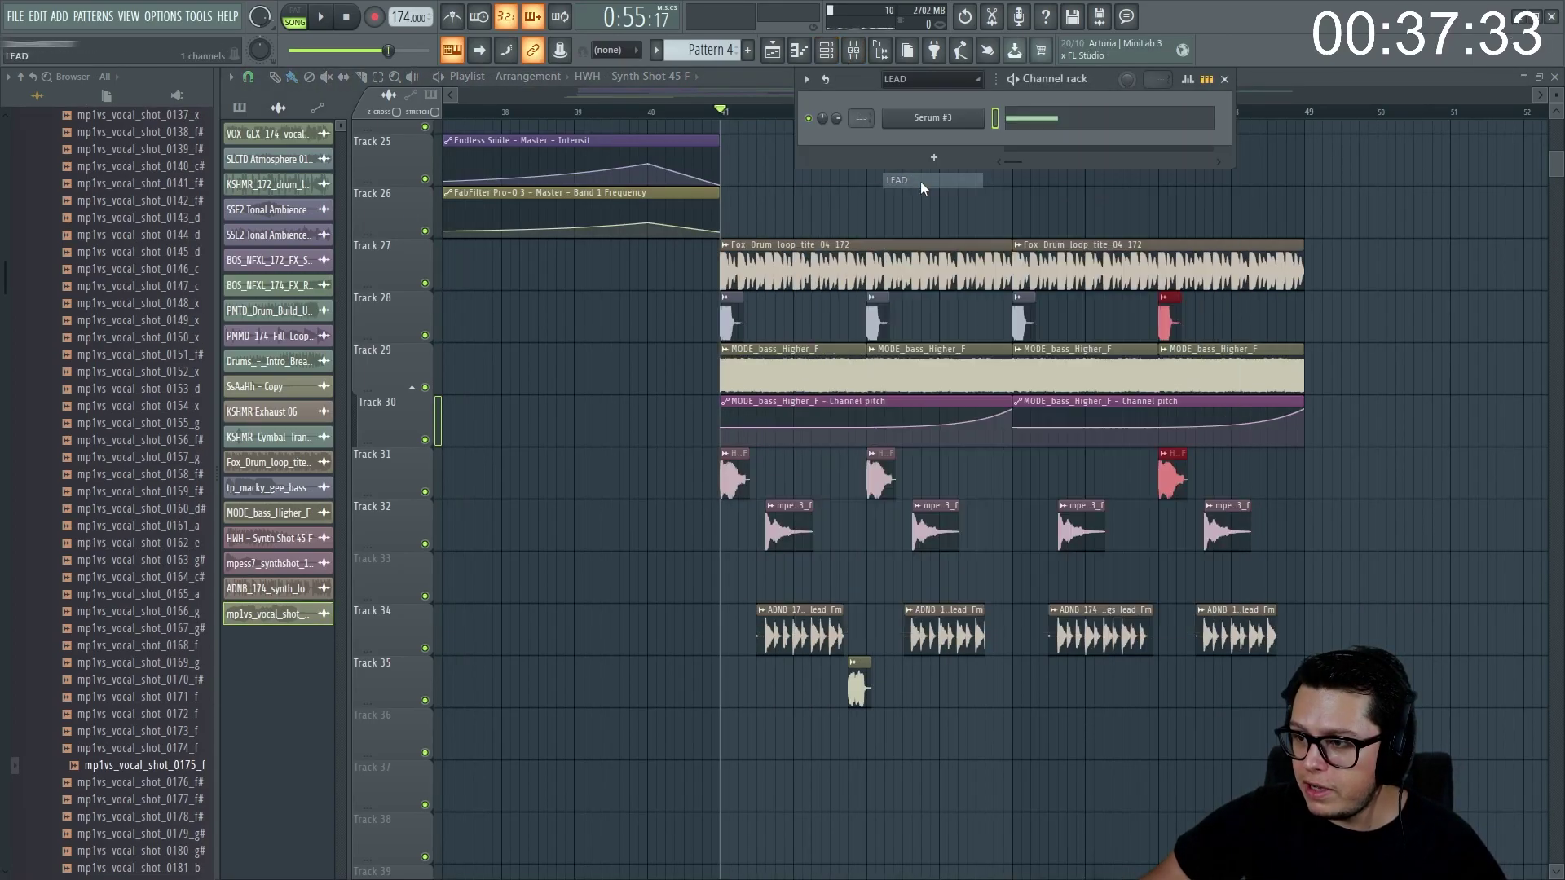
{"action": "left_click", "coordinate": [943, 154]}
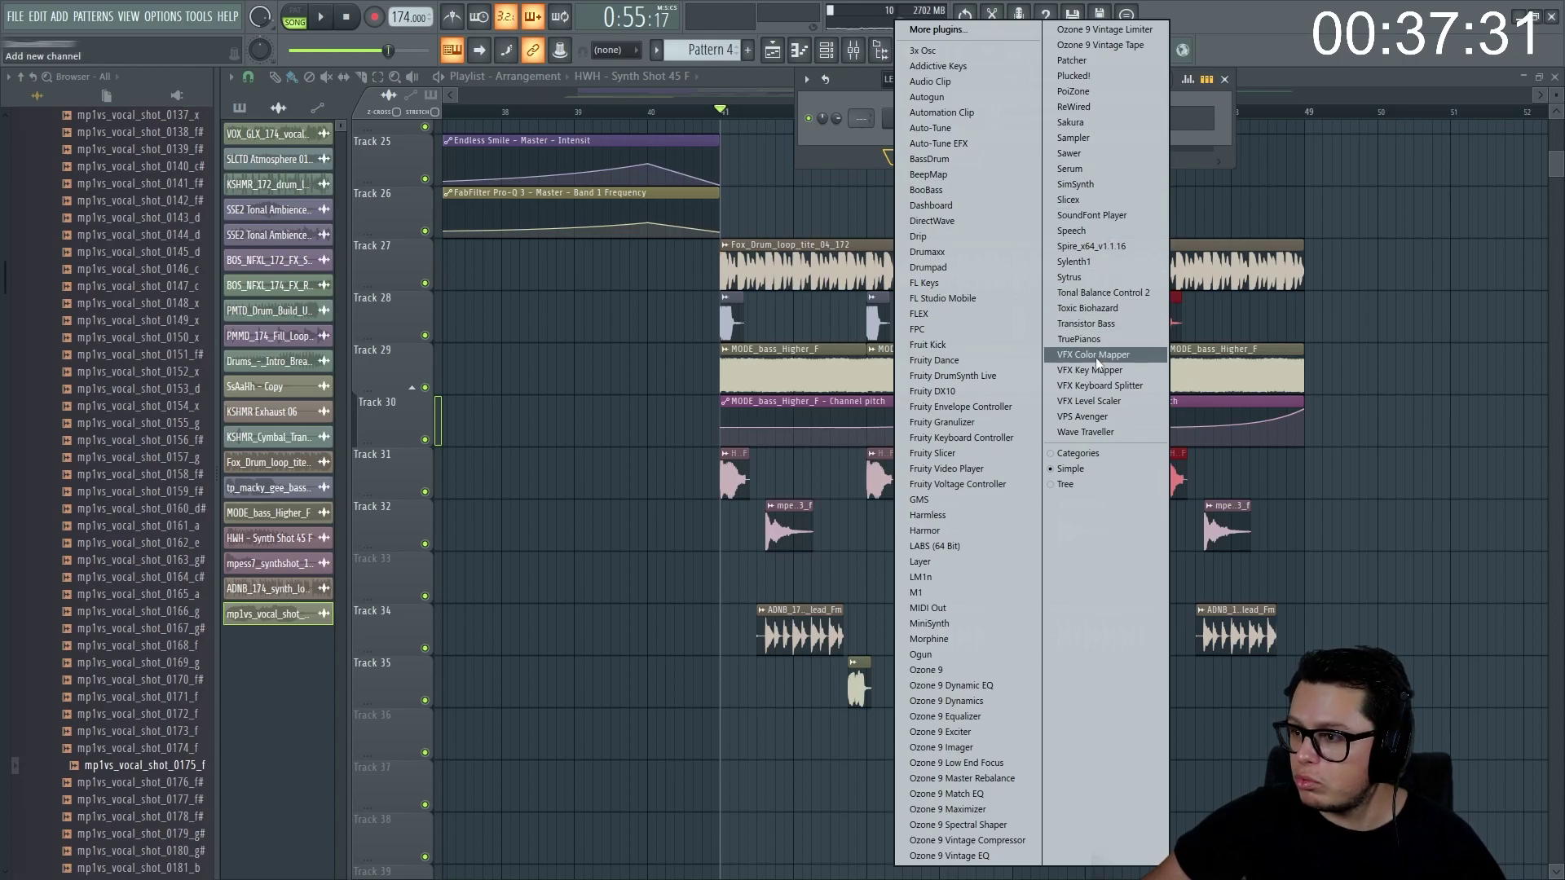
{"action": "left_click", "coordinate": [1084, 417]}
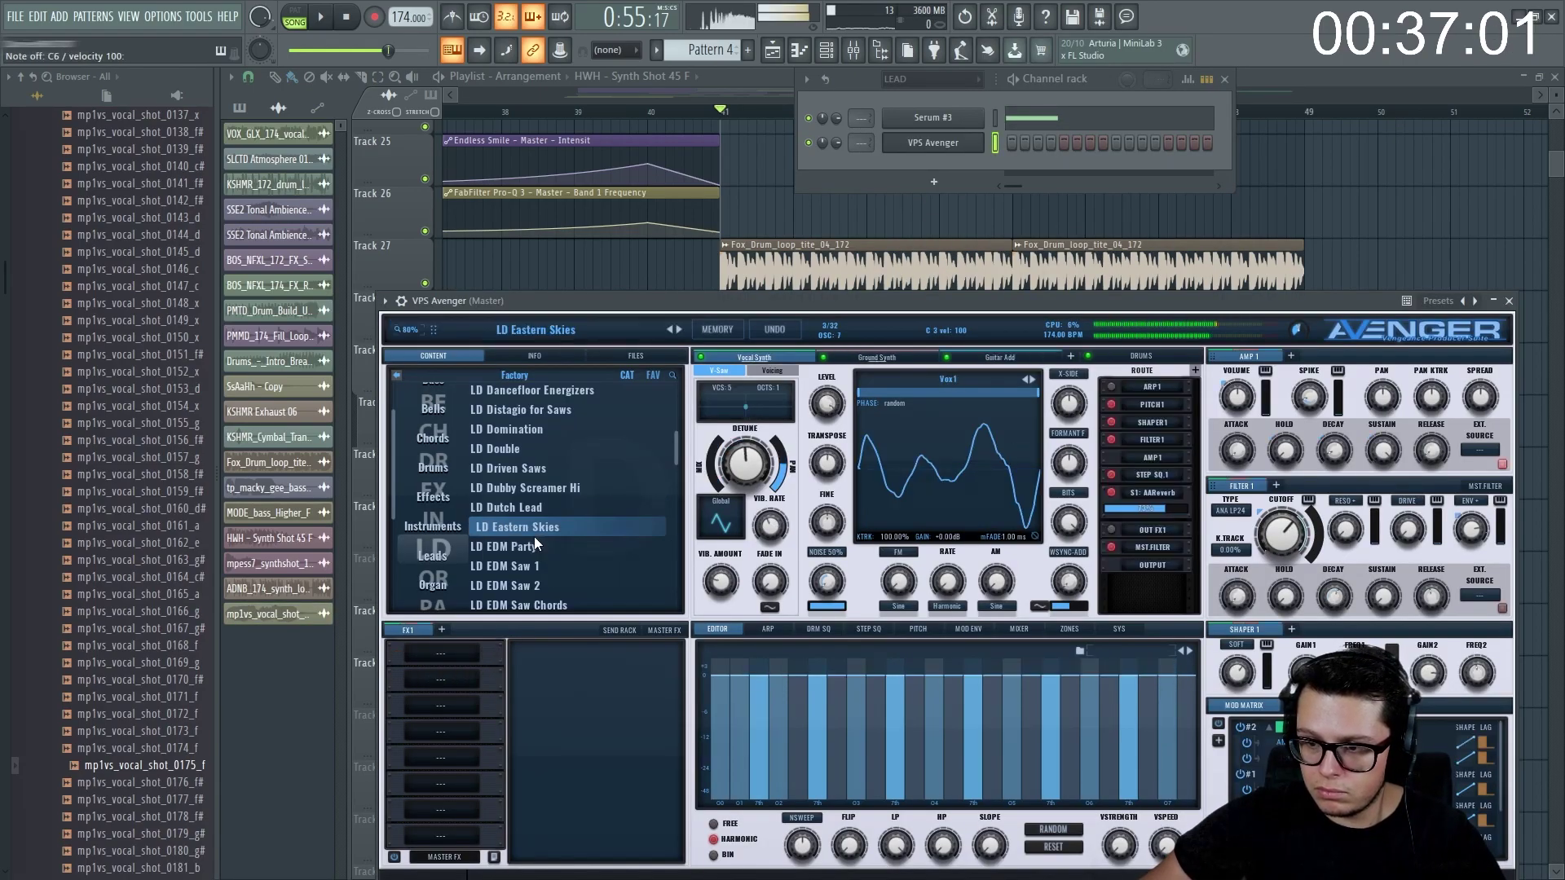
- Audition the lead presets LD Enveloped Chords, LD Festival 1, LD Galactic Party and LD Golden Virus Times
{"action": "scroll", "coordinate": [539, 531], "scroll_direction": "down", "scroll_amount": 3}
{"action": "left_click", "coordinate": [551, 564]}
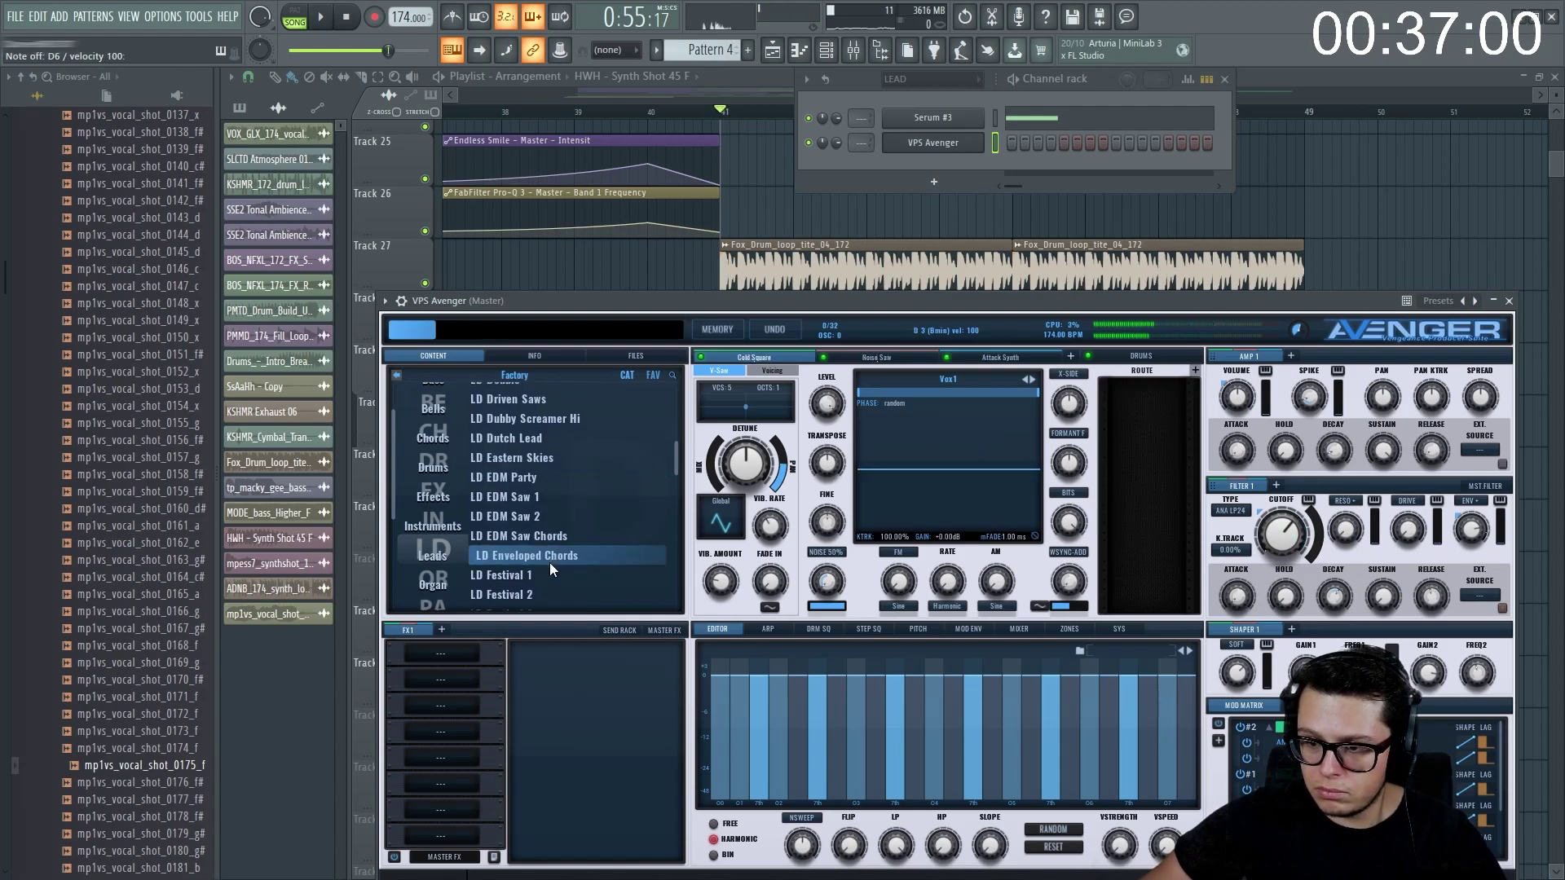
{"action": "left_click", "coordinate": [535, 567]}
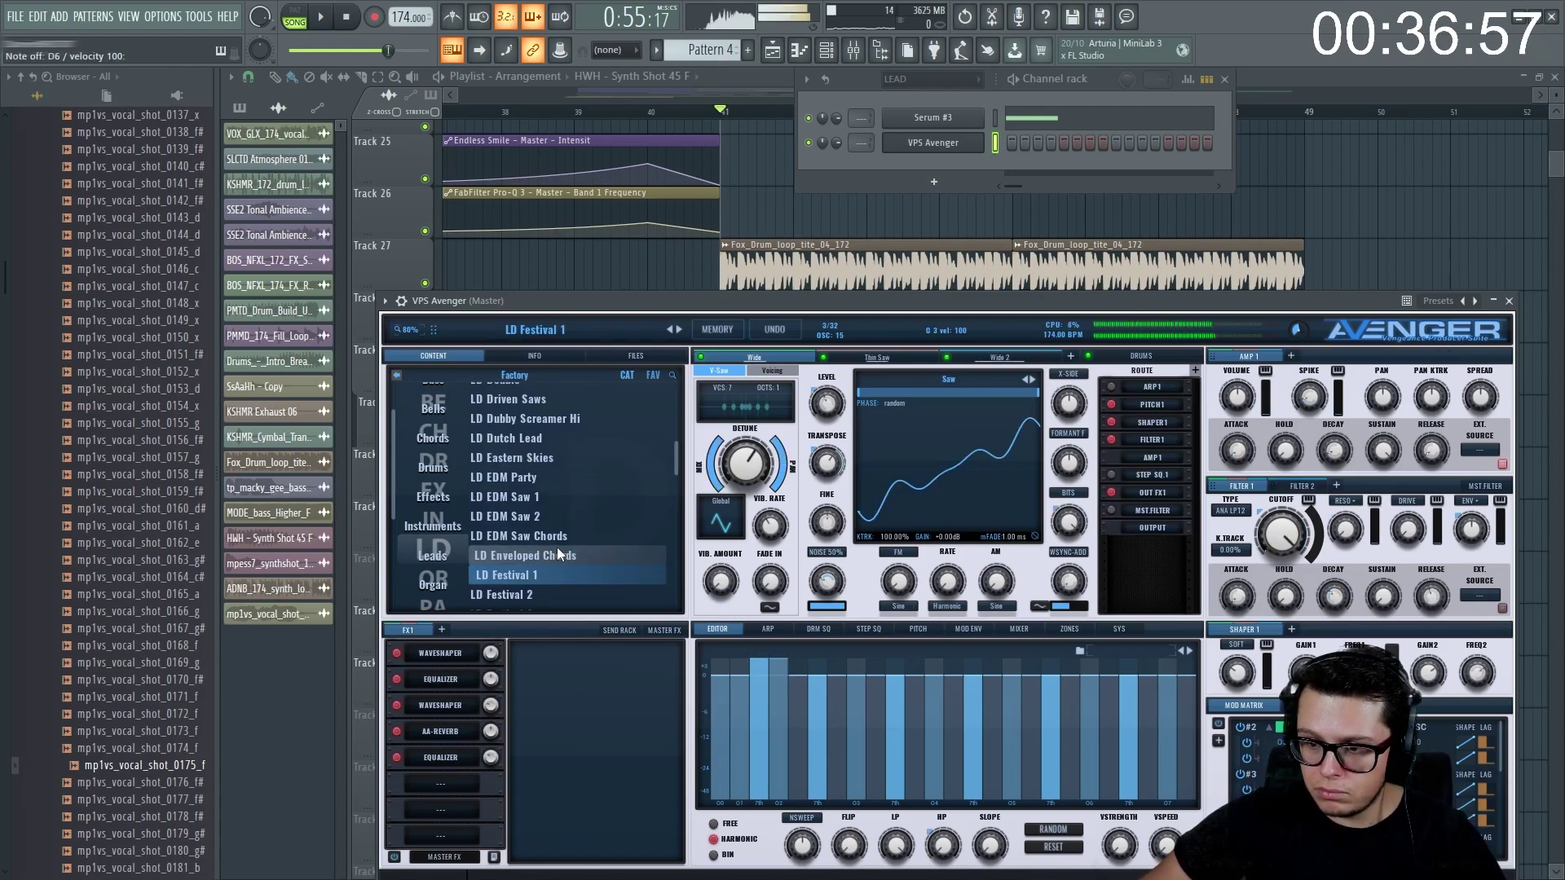
{"action": "scroll", "coordinate": [562, 505], "scroll_direction": "down", "scroll_amount": 7}
{"action": "left_click", "coordinate": [545, 501]}
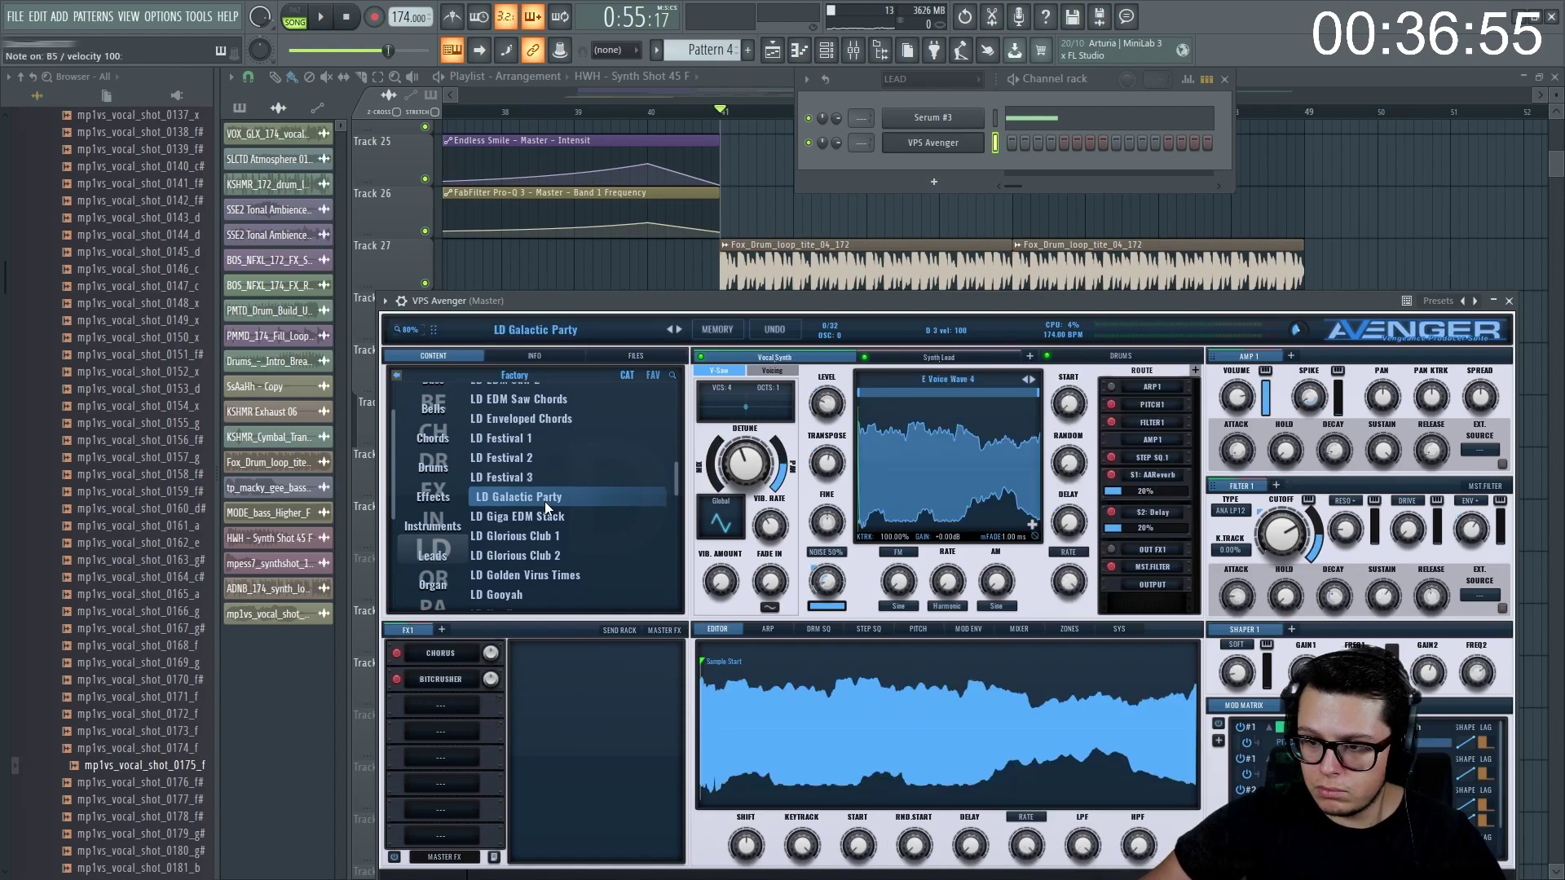
{"action": "left_click", "coordinate": [523, 592]}
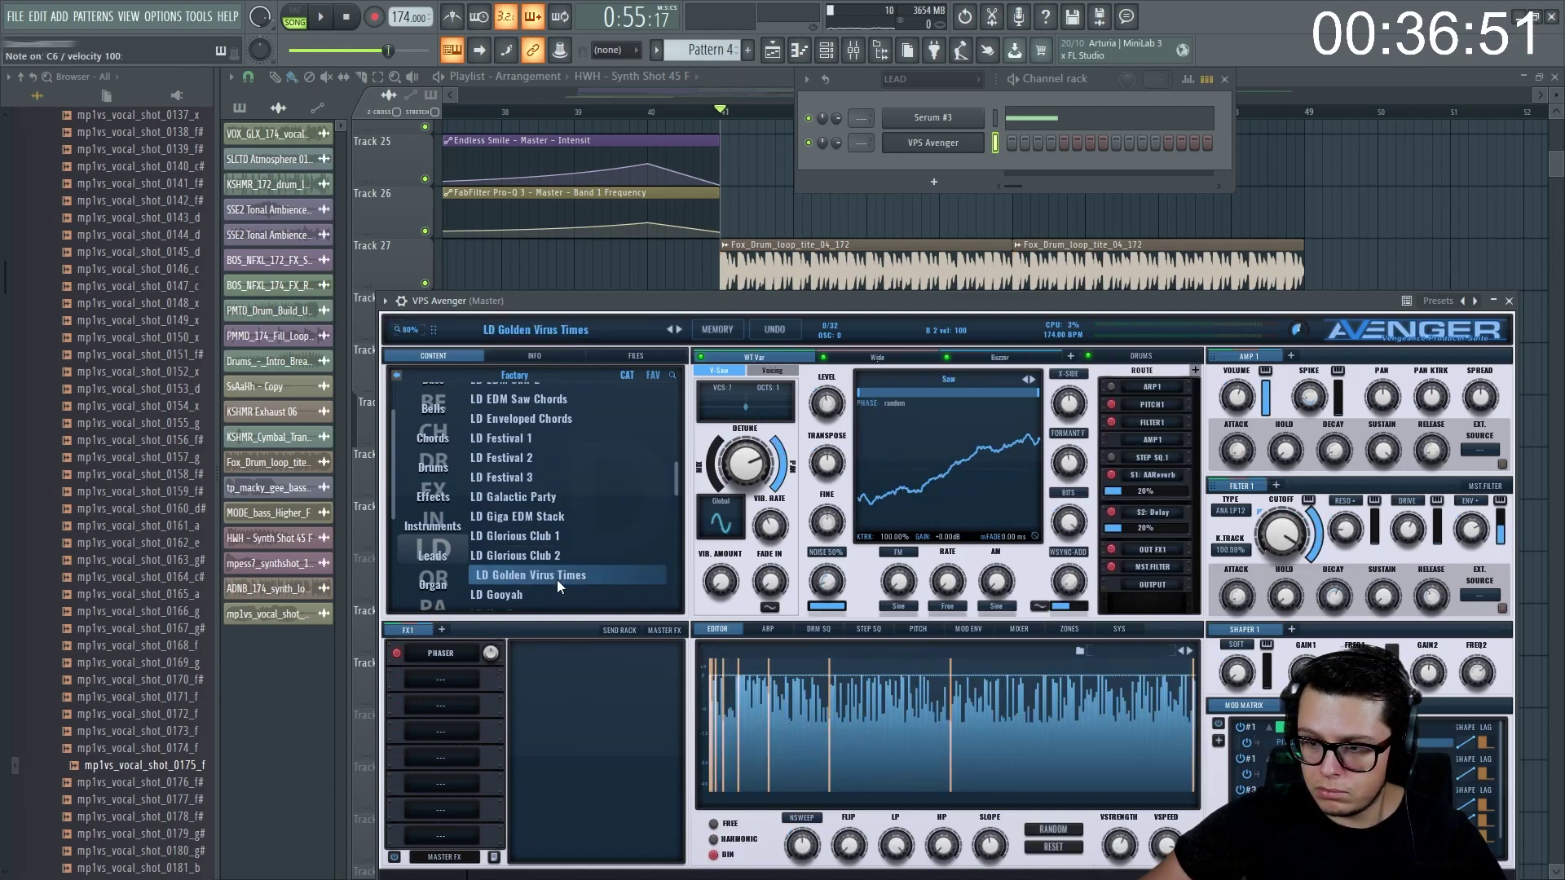
- Audition the lead presets LD Hardboy, LD Harder Faster 1 and LD Harder Faster 2
{"action": "scroll", "coordinate": [528, 546], "scroll_direction": "down", "scroll_amount": 3}
{"action": "left_click", "coordinate": [525, 554]}
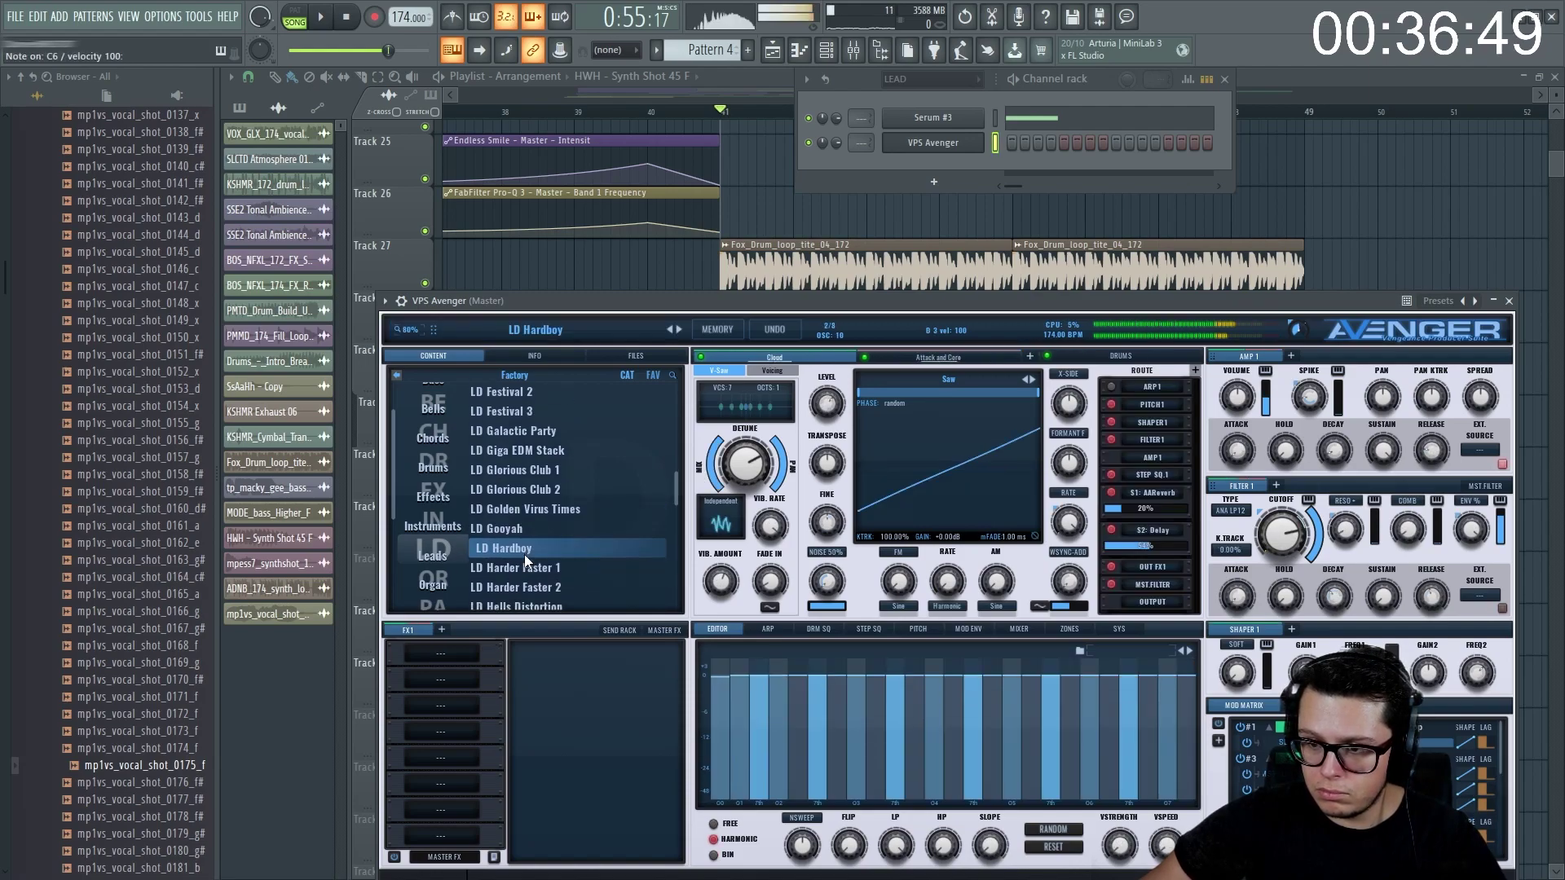
{"action": "left_click", "coordinate": [550, 566]}
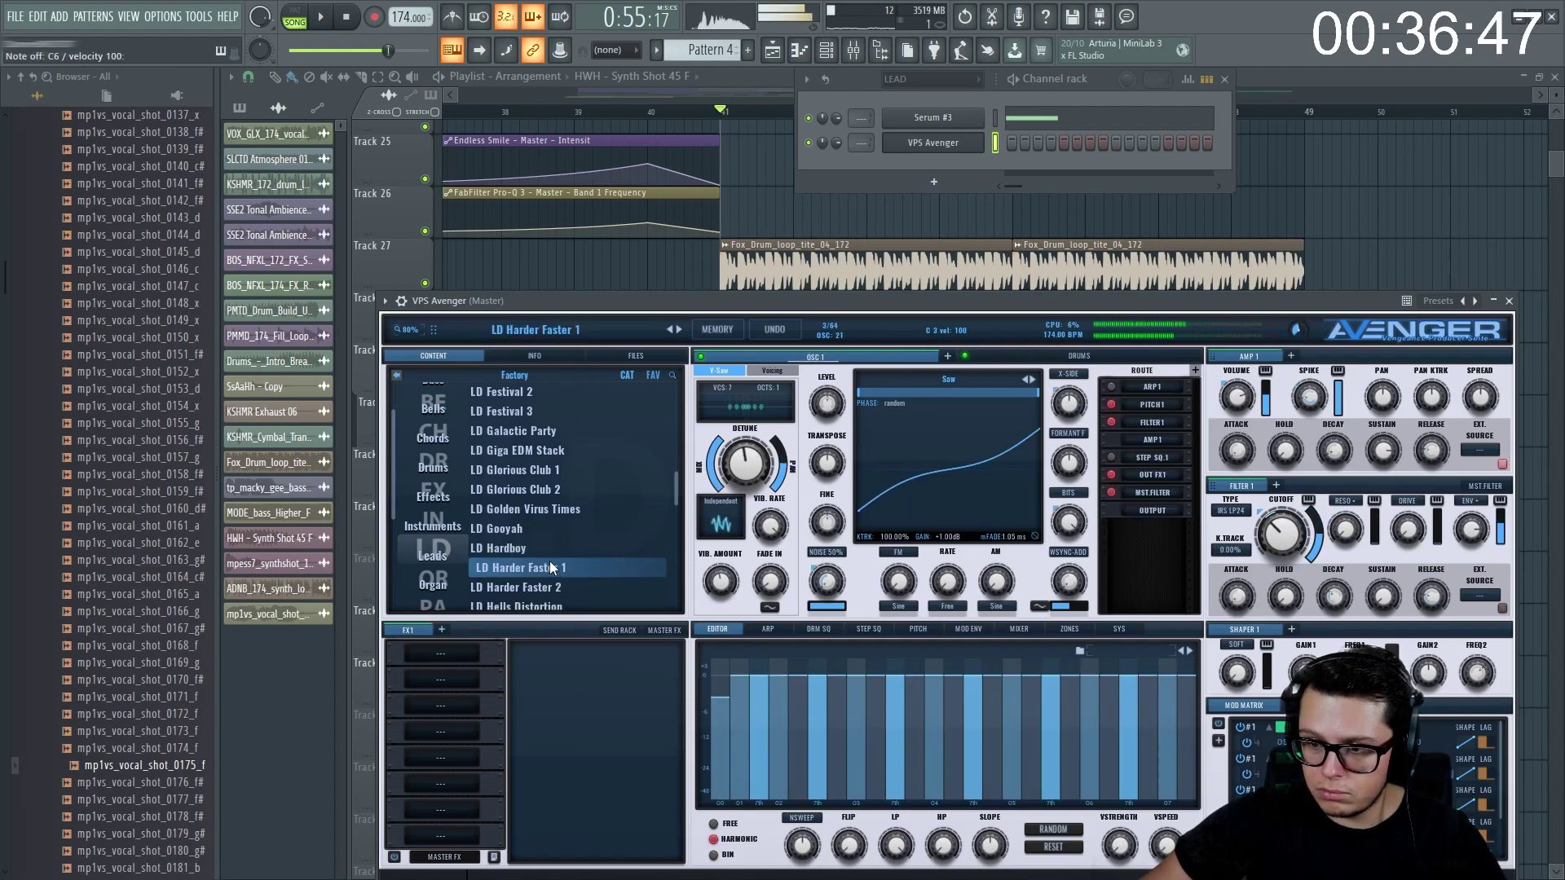
{"action": "left_click", "coordinate": [549, 586]}
{"action": "scroll", "coordinate": [556, 556], "scroll_direction": "down", "scroll_amount": 2}
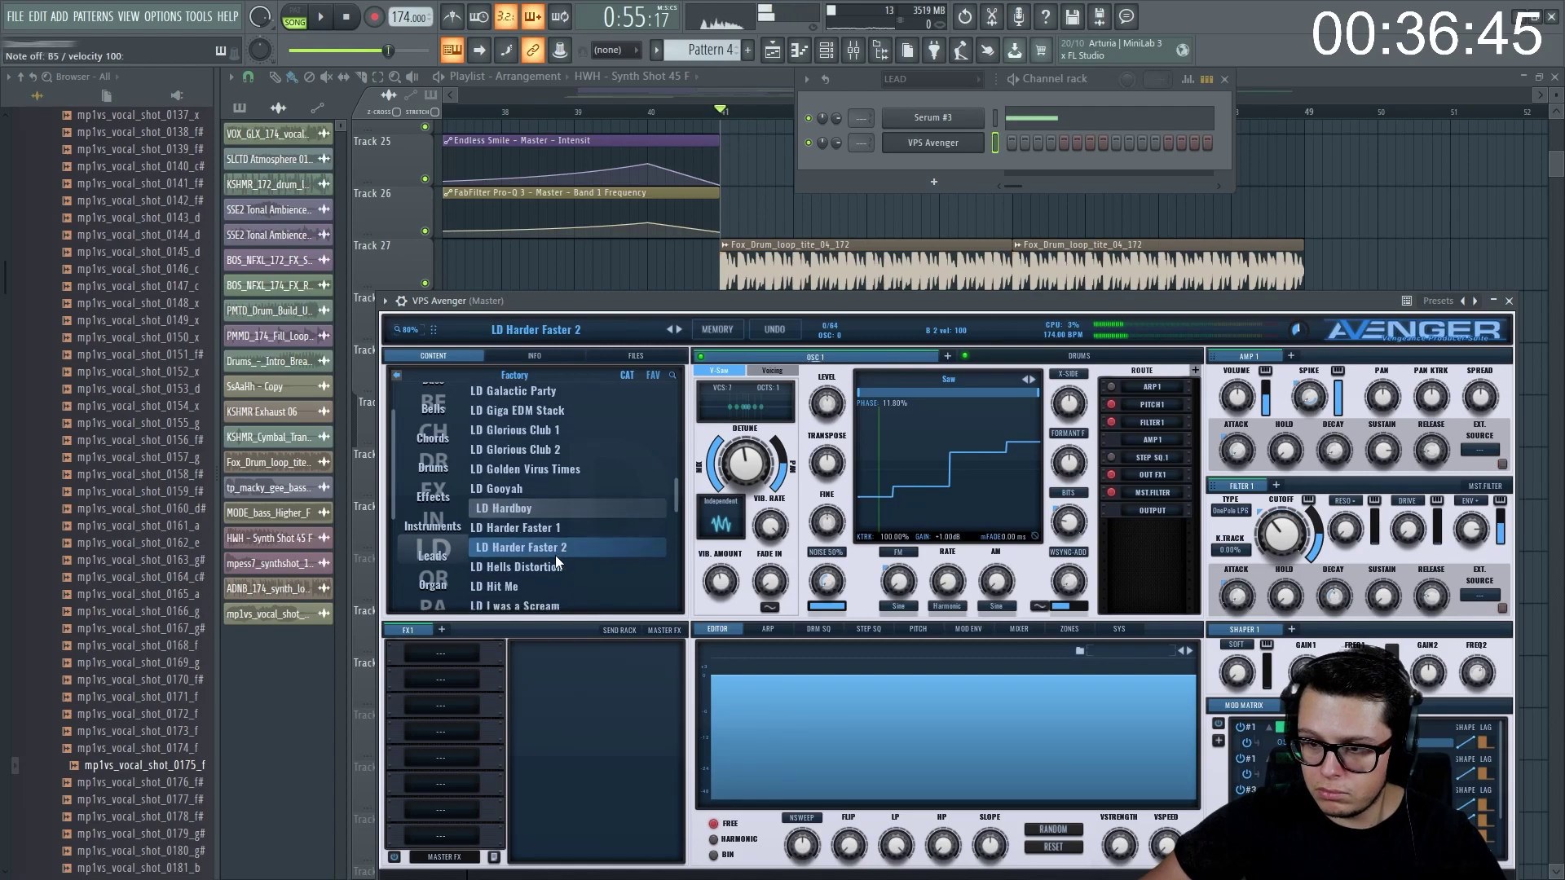
- Audition LD Hells Distortion and load LD Hit Me as the lead preset
{"action": "left_click", "coordinate": [550, 557]}
{"action": "left_click", "coordinate": [520, 583]}
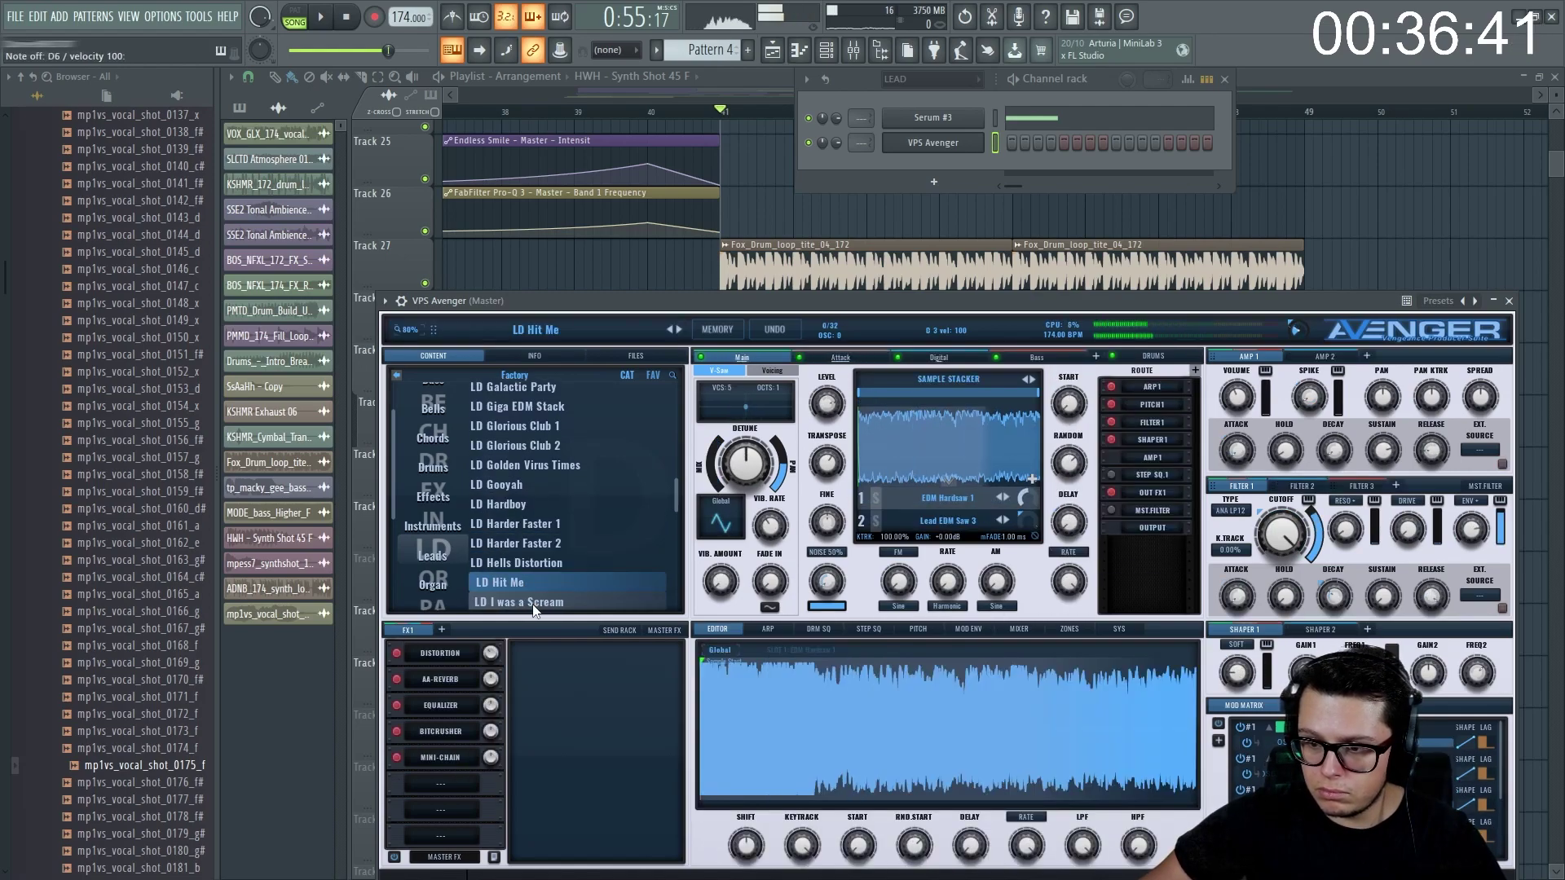
{"action": "scroll", "coordinate": [537, 567], "scroll_direction": "down", "scroll_amount": 1}
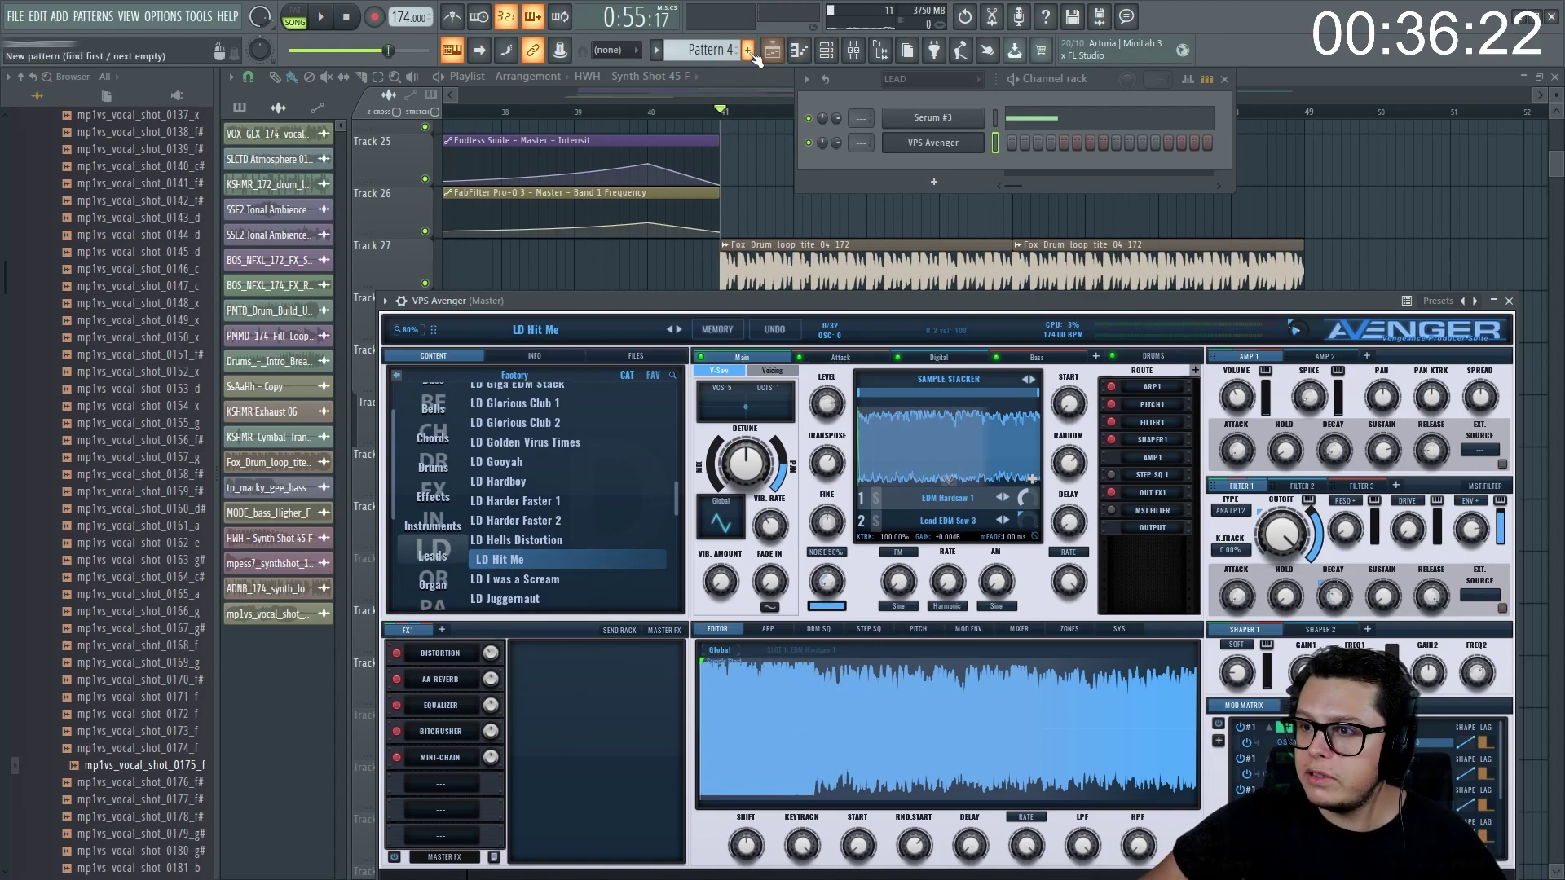
- Create Pattern 5 and start the VPS Avenger lead with short, syncopated G#5 and F5 notes in bar 1
{"action": "left_click", "coordinate": [748, 50]}
{"action": "left_click", "coordinate": [783, 69]}
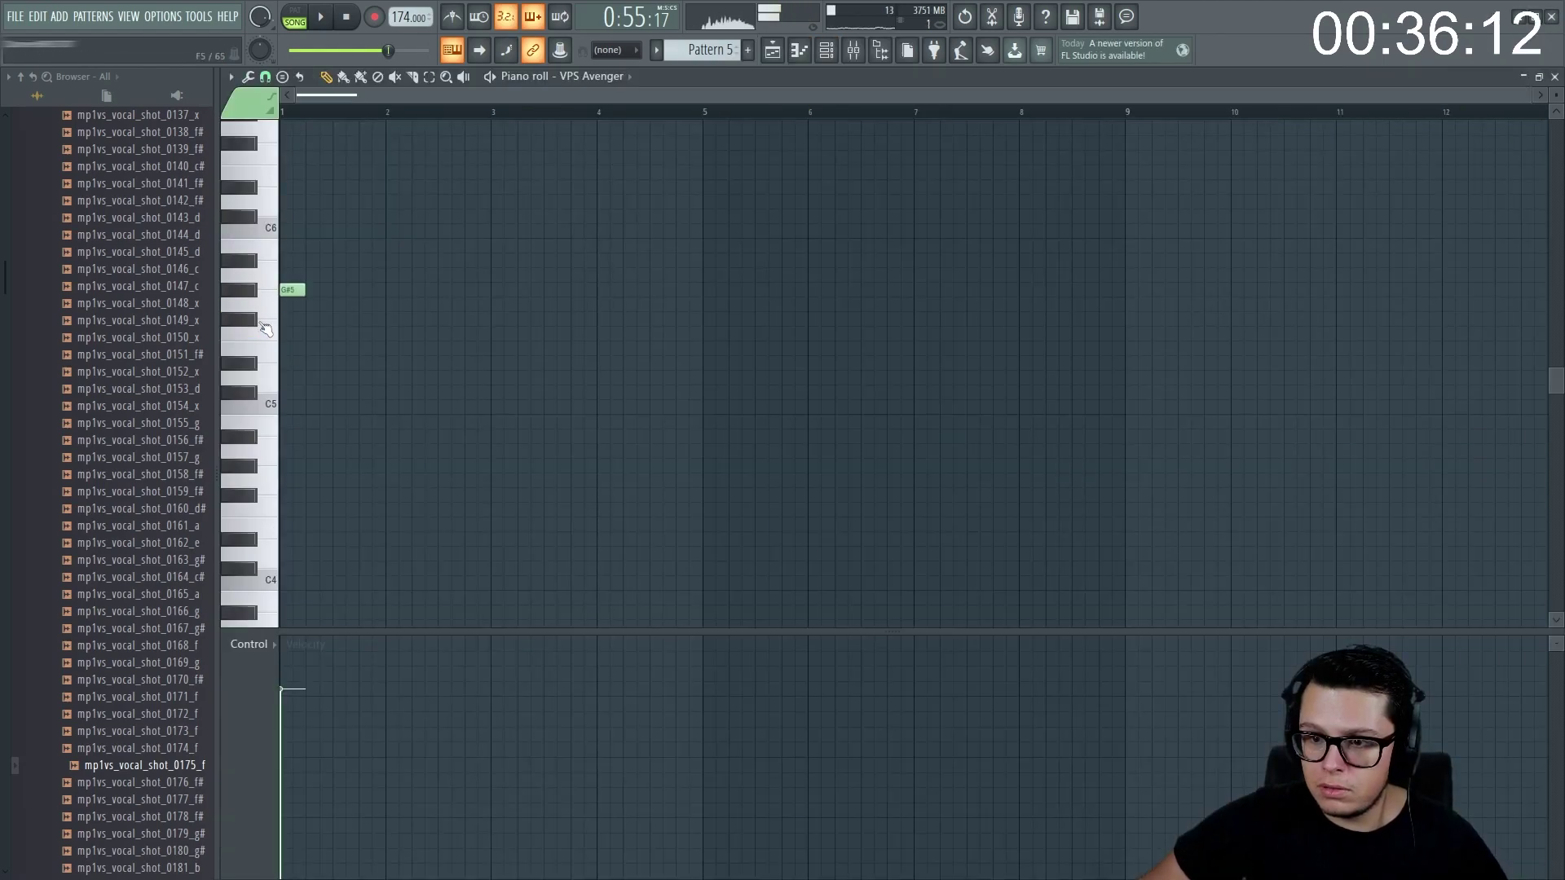
{"action": "left_click", "coordinate": [391, 333]}
{"action": "key", "text": "ctrl+a"}
{"action": "key", "text": "ctrl+b"}
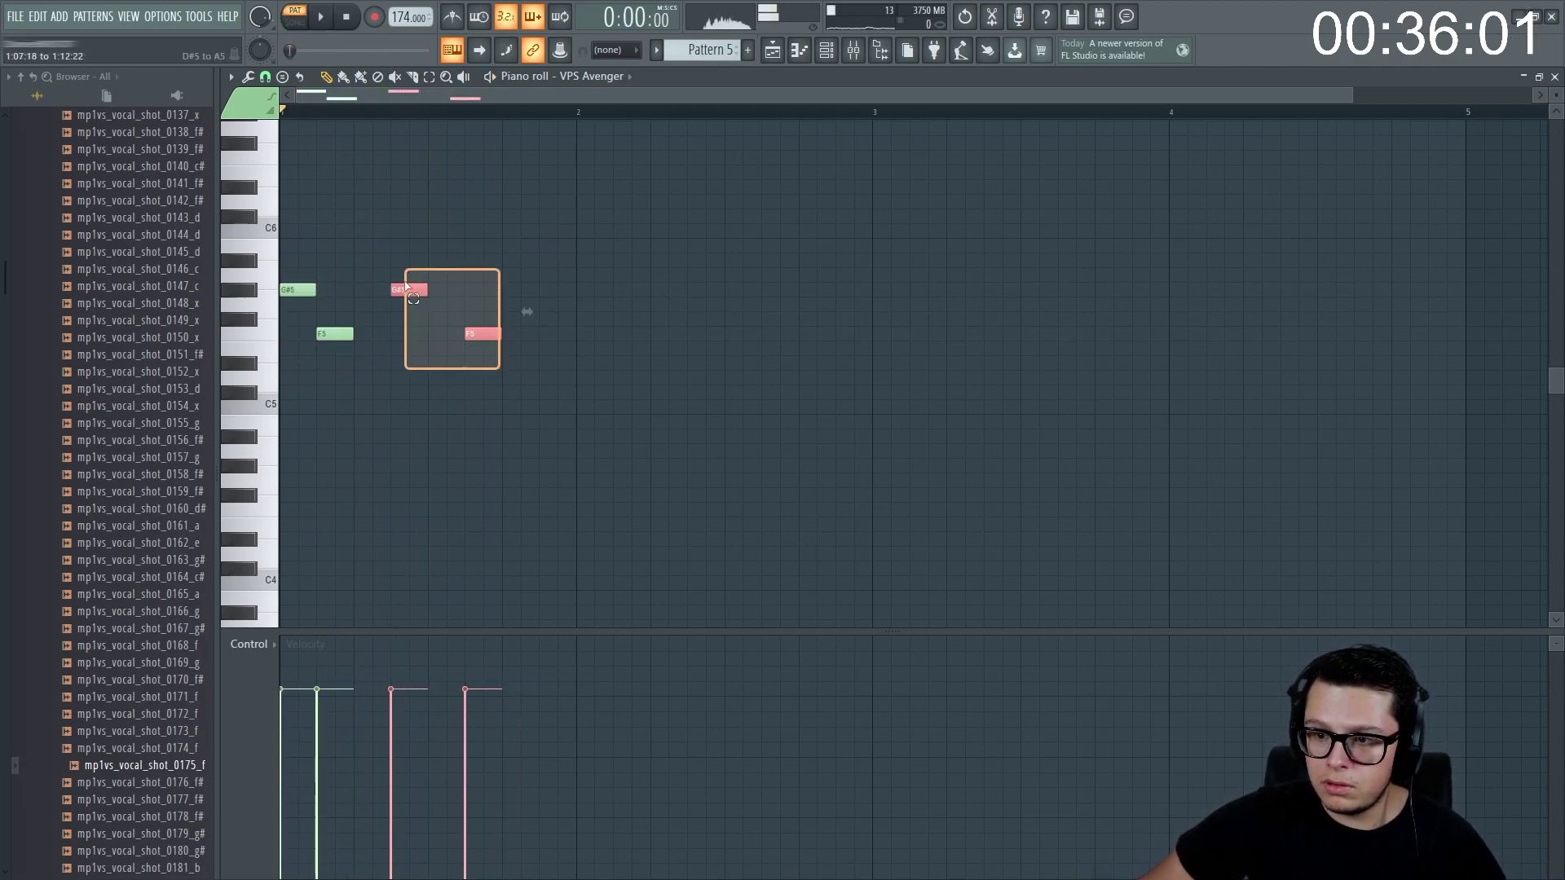
- Complete the alternating G#5 and F5 phrase in bar 1, duplicate it into bar 2, preview it and remove unwanted bar 2 notes
{"action": "key", "text": "Delete"}
{"action": "left_click_drag", "start_coordinate": [599, 379], "coordinate": [178, 274]}
{"action": "key", "text": "ctrl+b"}
{"action": "key", "text": "space"}
{"action": "key", "text": "space"}
{"action": "left_click_drag", "start_coordinate": [715, 383], "coordinate": [599, 243]}
{"action": "key", "text": "Delete"}
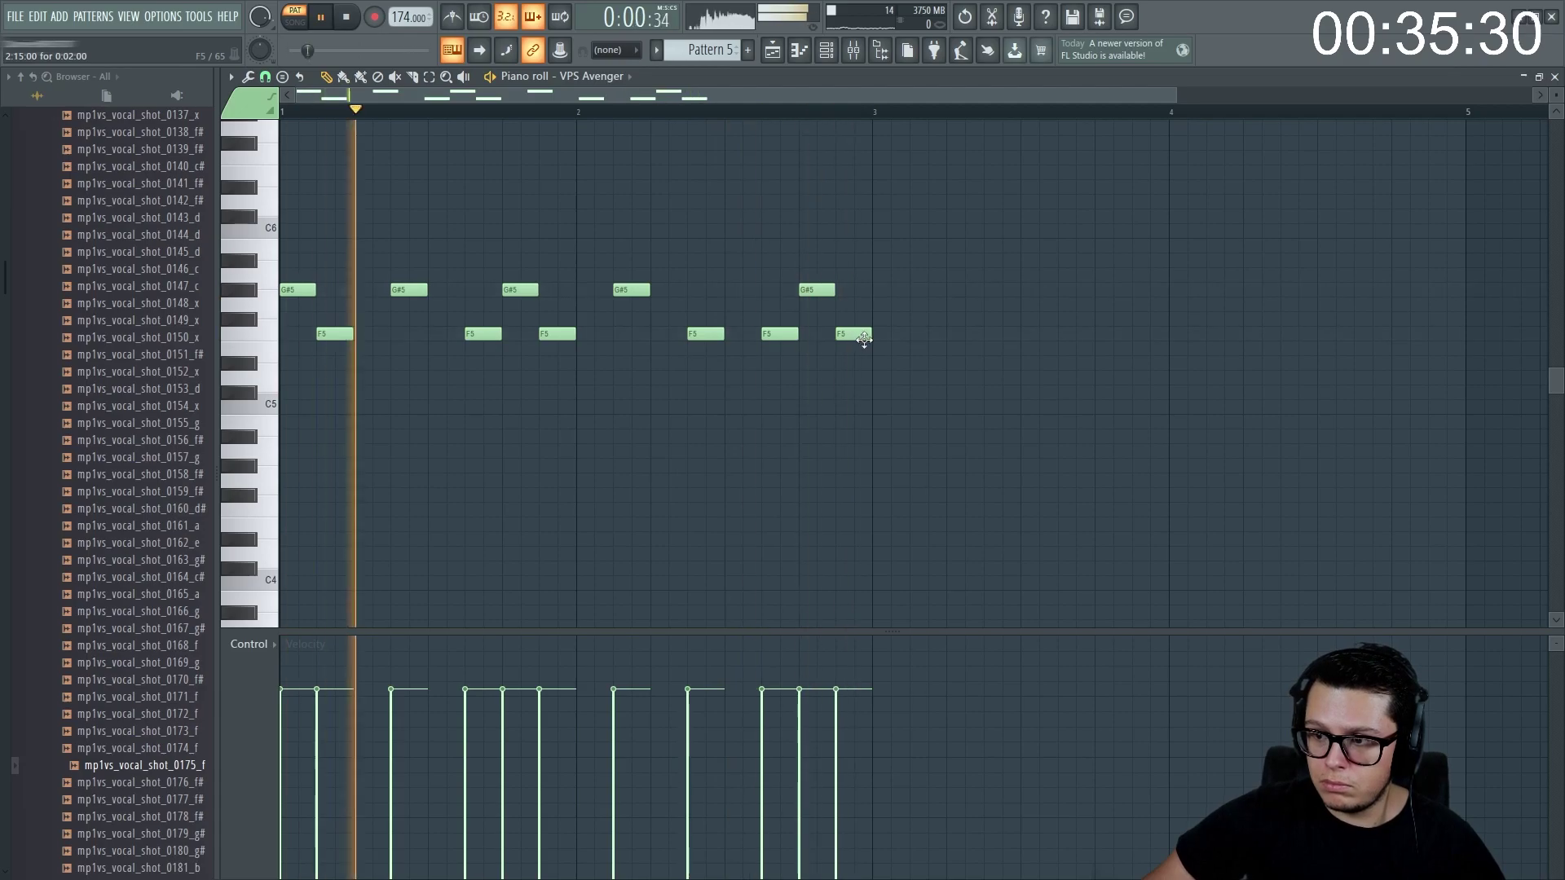
- Delete the last F5 in bar 2 and try different placements of the closing notes between G#5 and F5
{"action": "right_click", "coordinate": [862, 339]}
{"action": "left_click_drag", "start_coordinate": [822, 291], "coordinate": [859, 291]}
{"action": "left_click_drag", "start_coordinate": [775, 336], "coordinate": [775, 291]}
{"action": "left_click_drag", "start_coordinate": [855, 293], "coordinate": [859, 336]}
{"action": "left_click", "coordinate": [855, 292]}
{"action": "left_click_drag", "start_coordinate": [817, 331], "coordinate": [737, 293]}
{"action": "left_click_drag", "start_coordinate": [814, 293], "coordinate": [832, 336]}
- End bar 2 on a G#5 at beat 3 followed by F5, deleting extra notes during playback, and select all notes
{"action": "right_click", "coordinate": [849, 334]}
{"action": "left_click", "coordinate": [853, 334]}
{"action": "left_click", "coordinate": [780, 334]}
{"action": "right_click", "coordinate": [823, 295]}
{"action": "key", "text": "space"}
{"action": "right_click", "coordinate": [846, 339]}
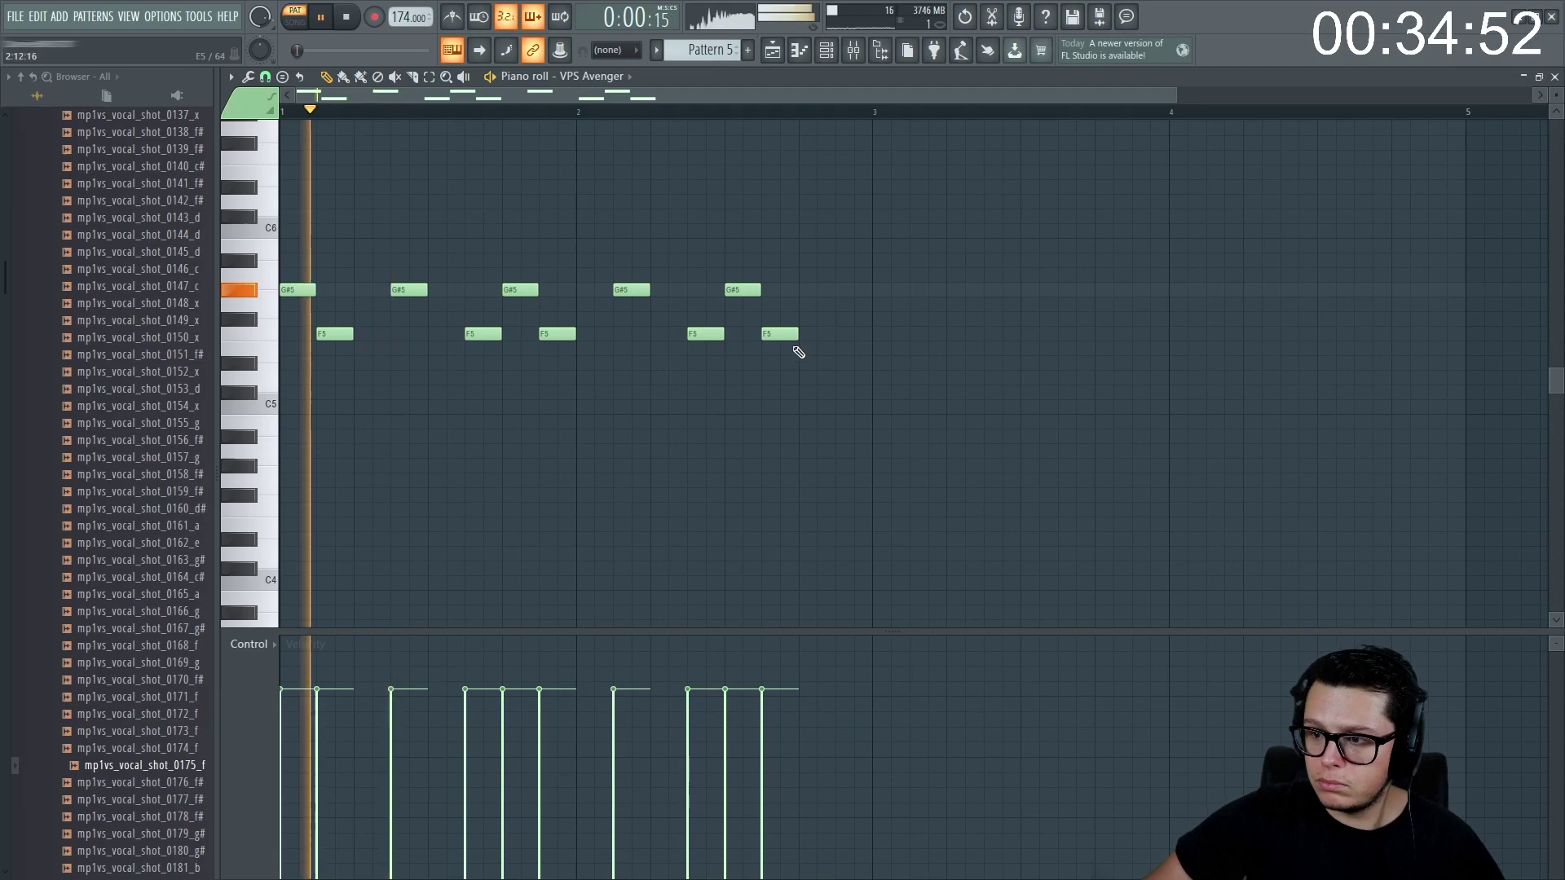
{"action": "key", "text": "ctrl+a"}
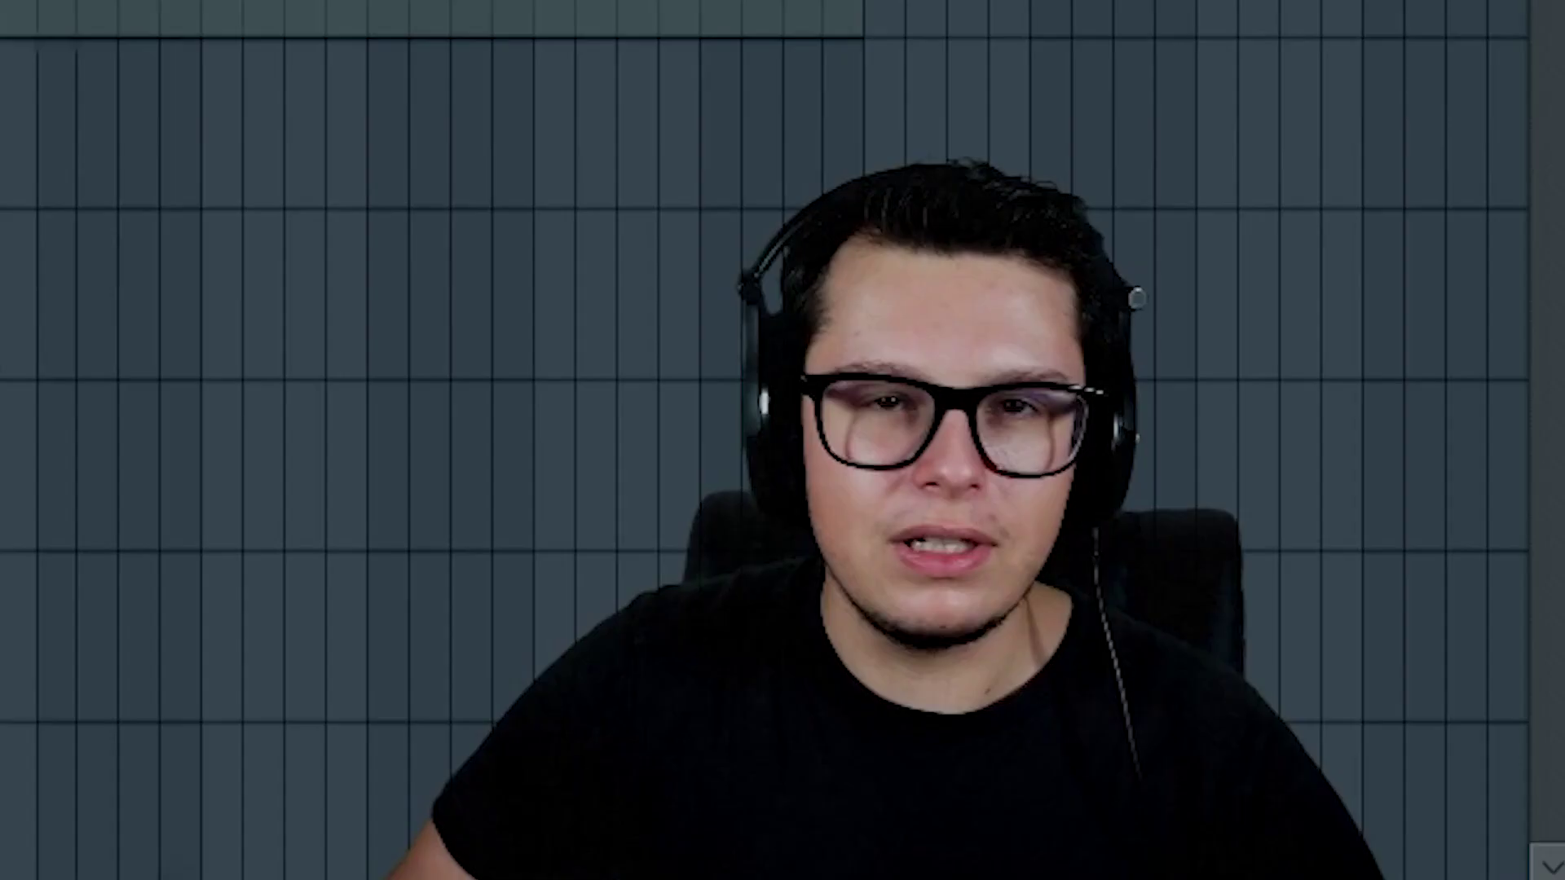